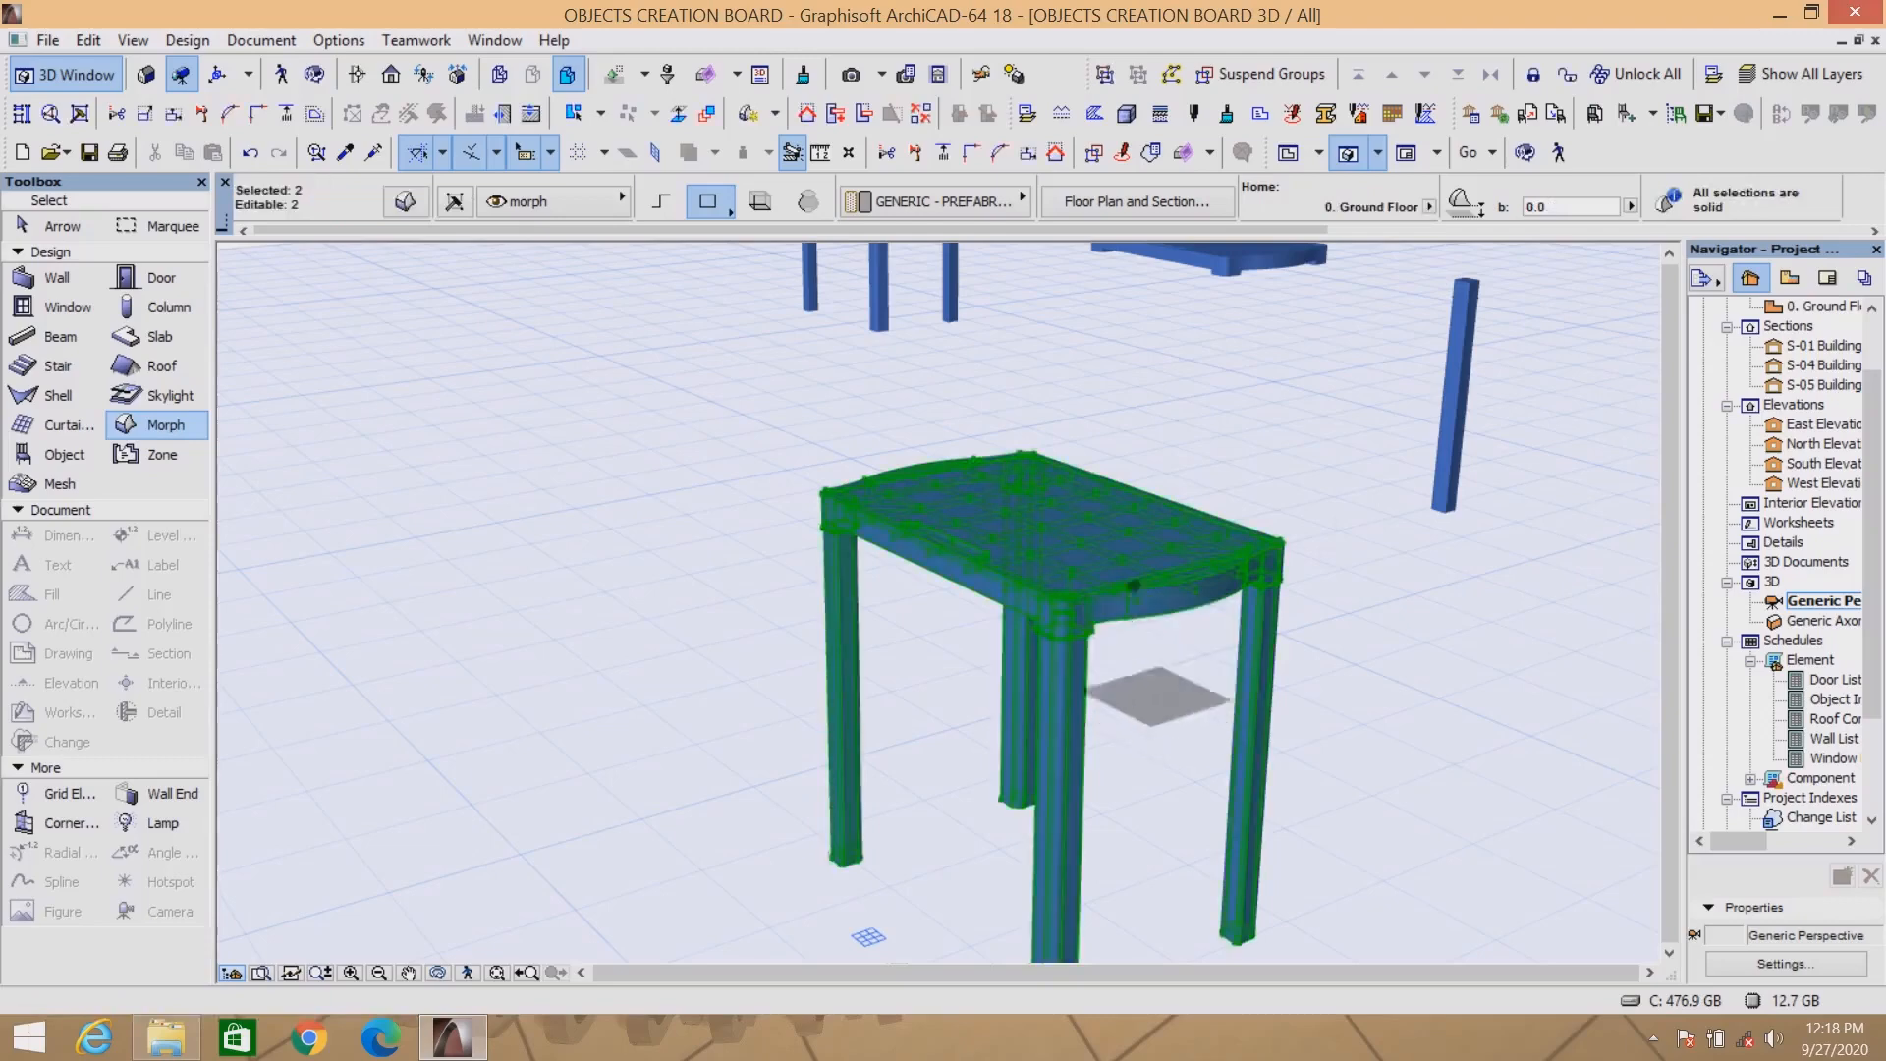
Merge the two selected table morphs into one solid with a Boolean union.
{"action": "right_click", "coordinate": [1306, 471]}
{"action": "mouse_move", "coordinate": [1363, 723]}
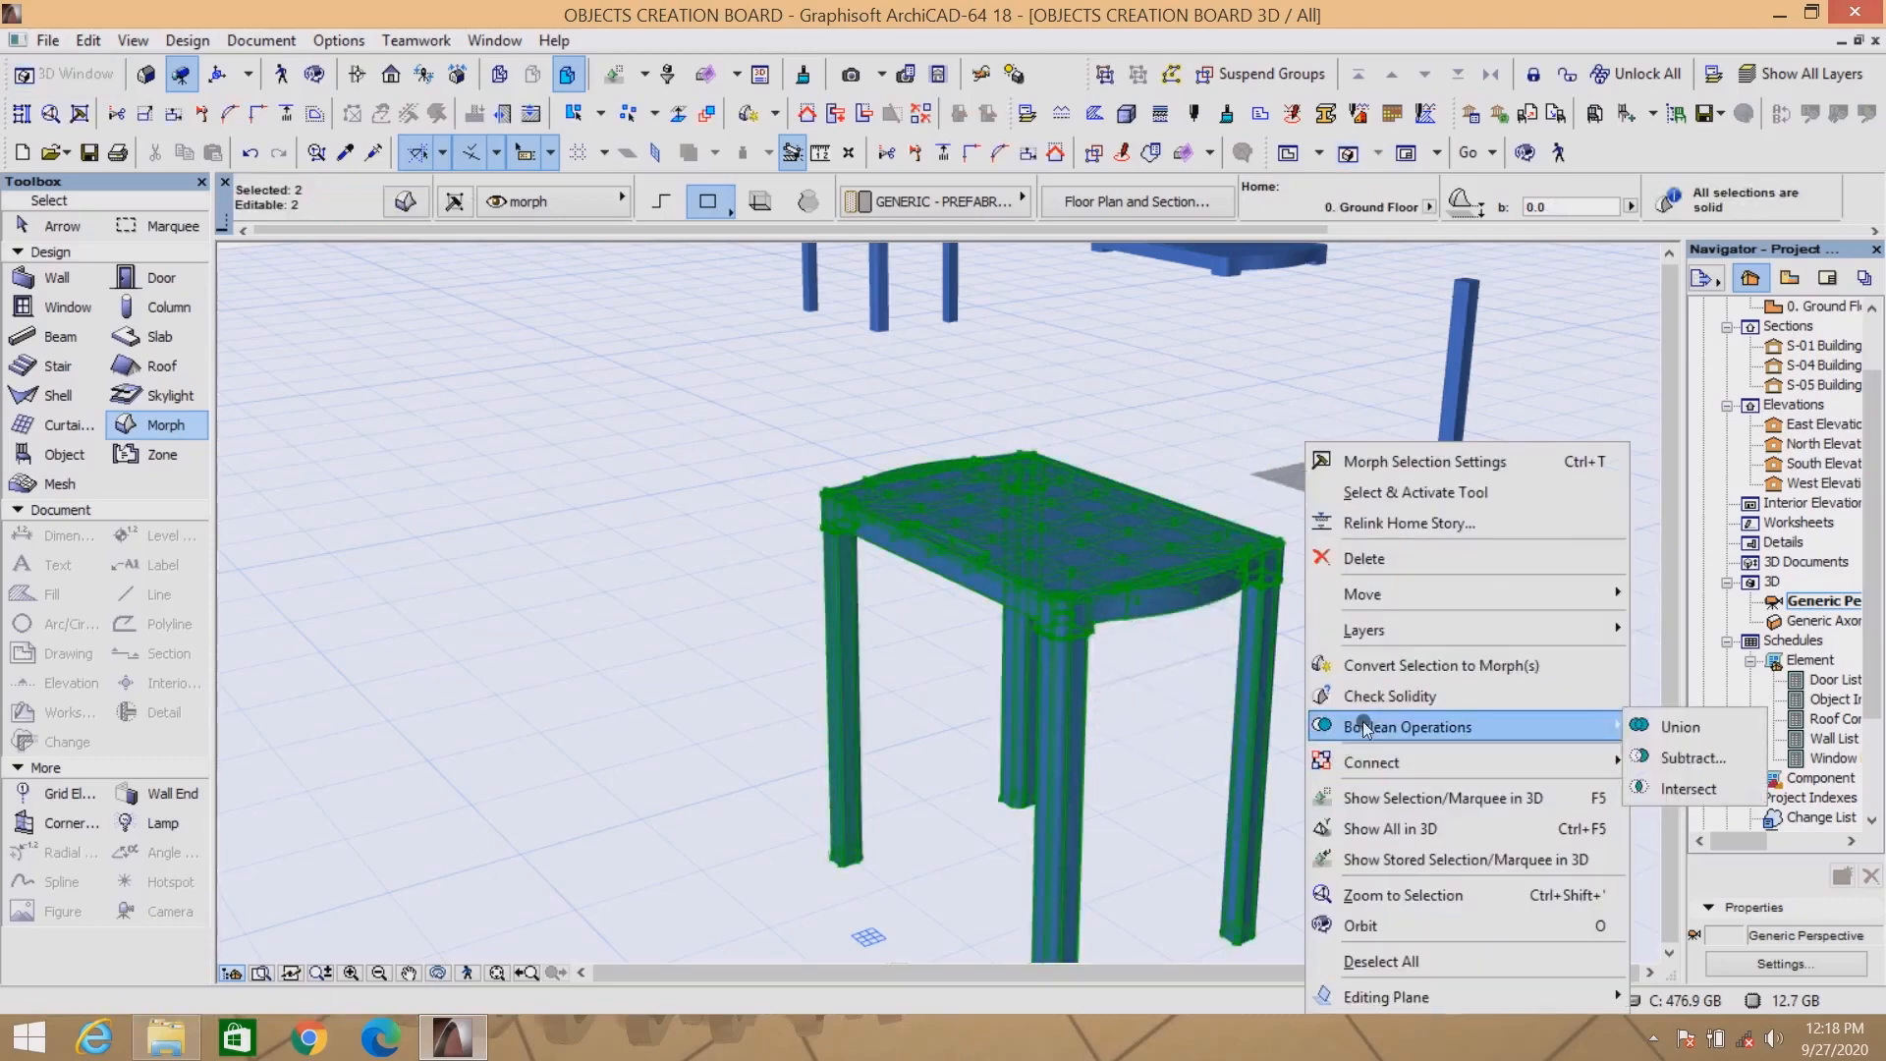
{"action": "left_click", "coordinate": [1682, 727]}
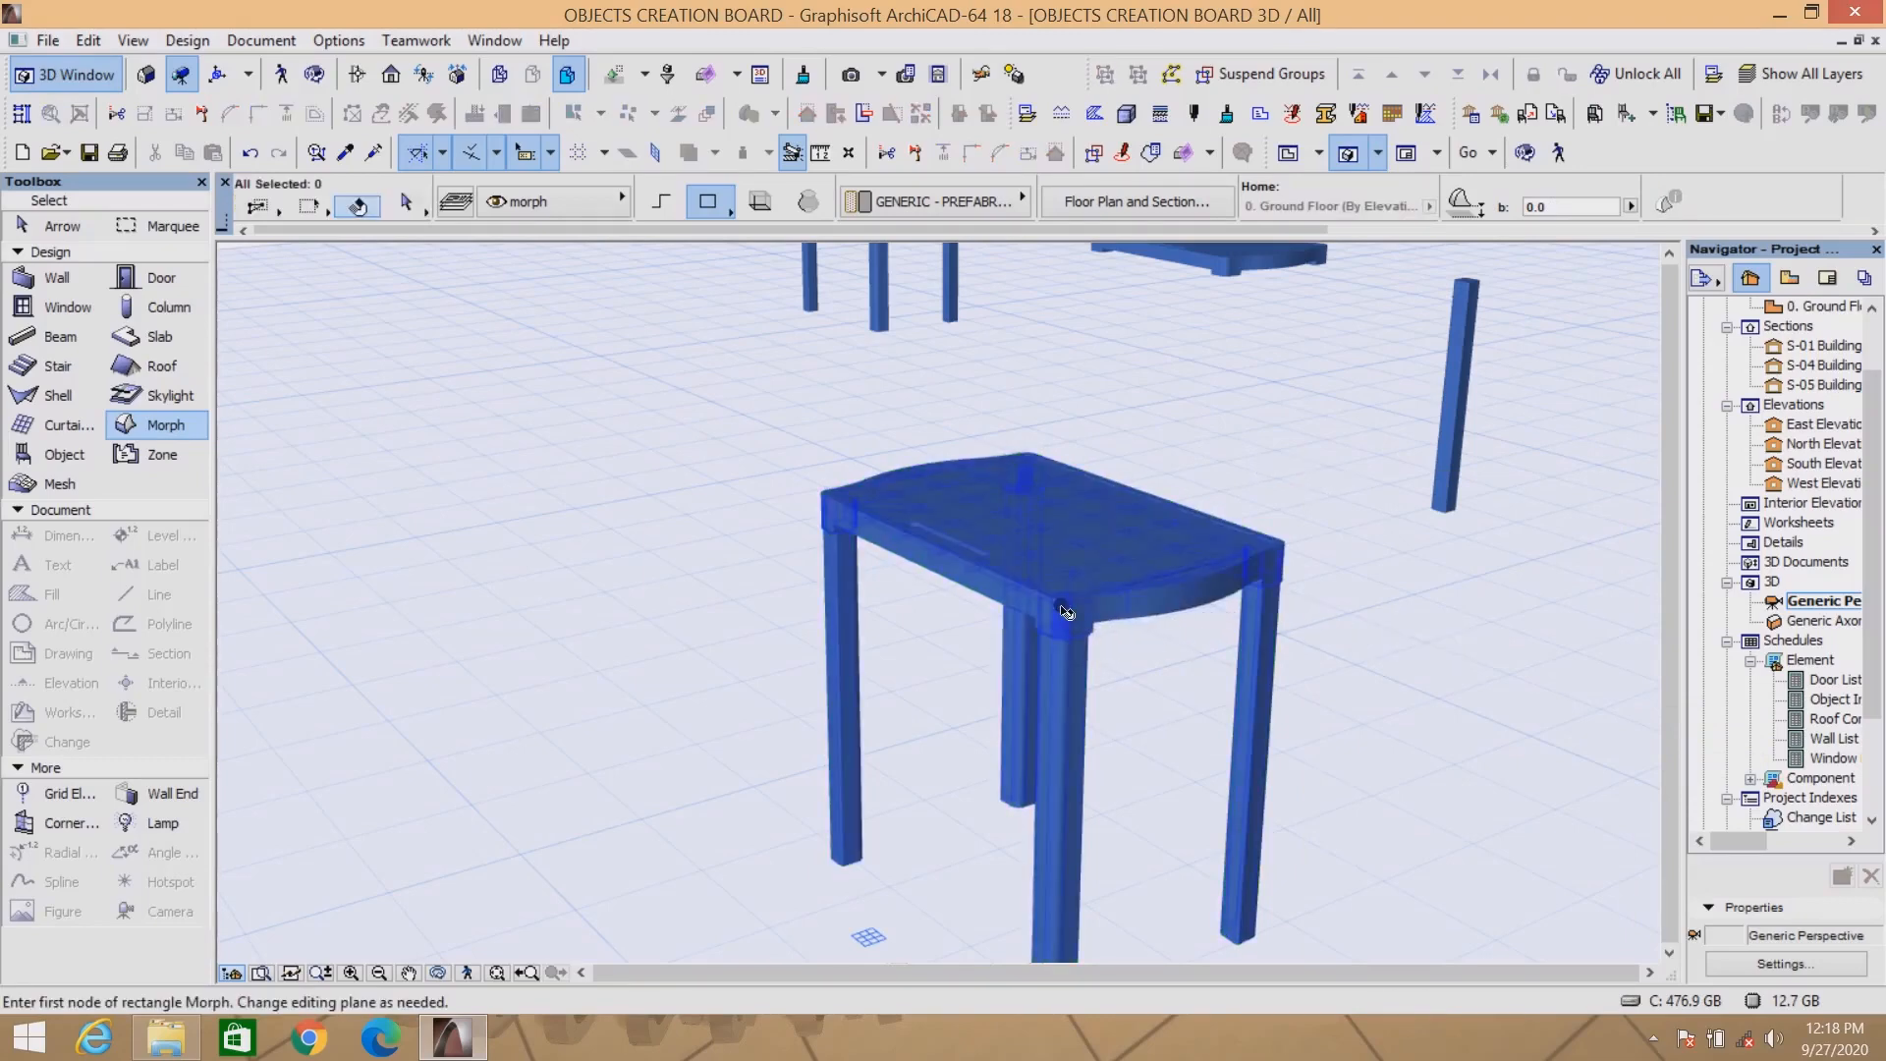
Select the merged table, isolate it in the 3D view, deselect it and frame the whole table.
{"action": "left_click", "coordinate": [1108, 610], "text": "shift"}
{"action": "right_click", "coordinate": [1301, 399]}
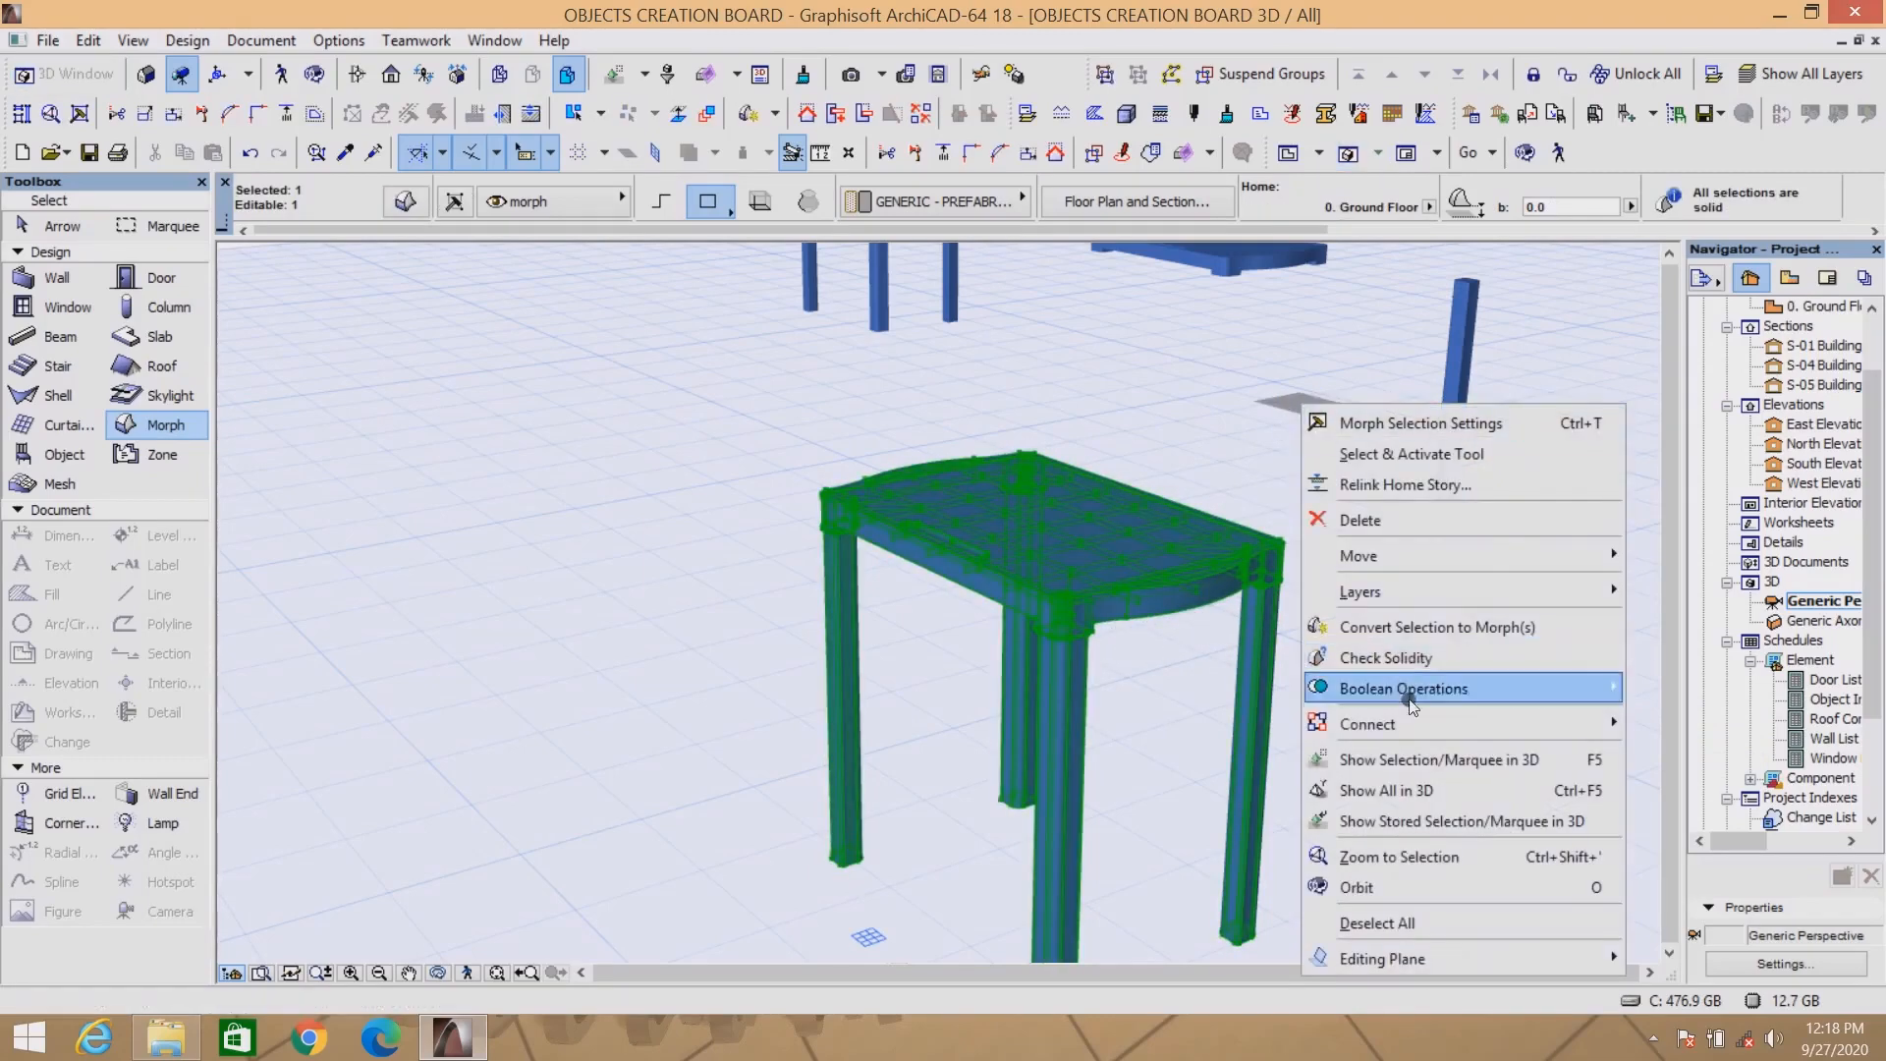
{"action": "left_click", "coordinate": [1419, 760]}
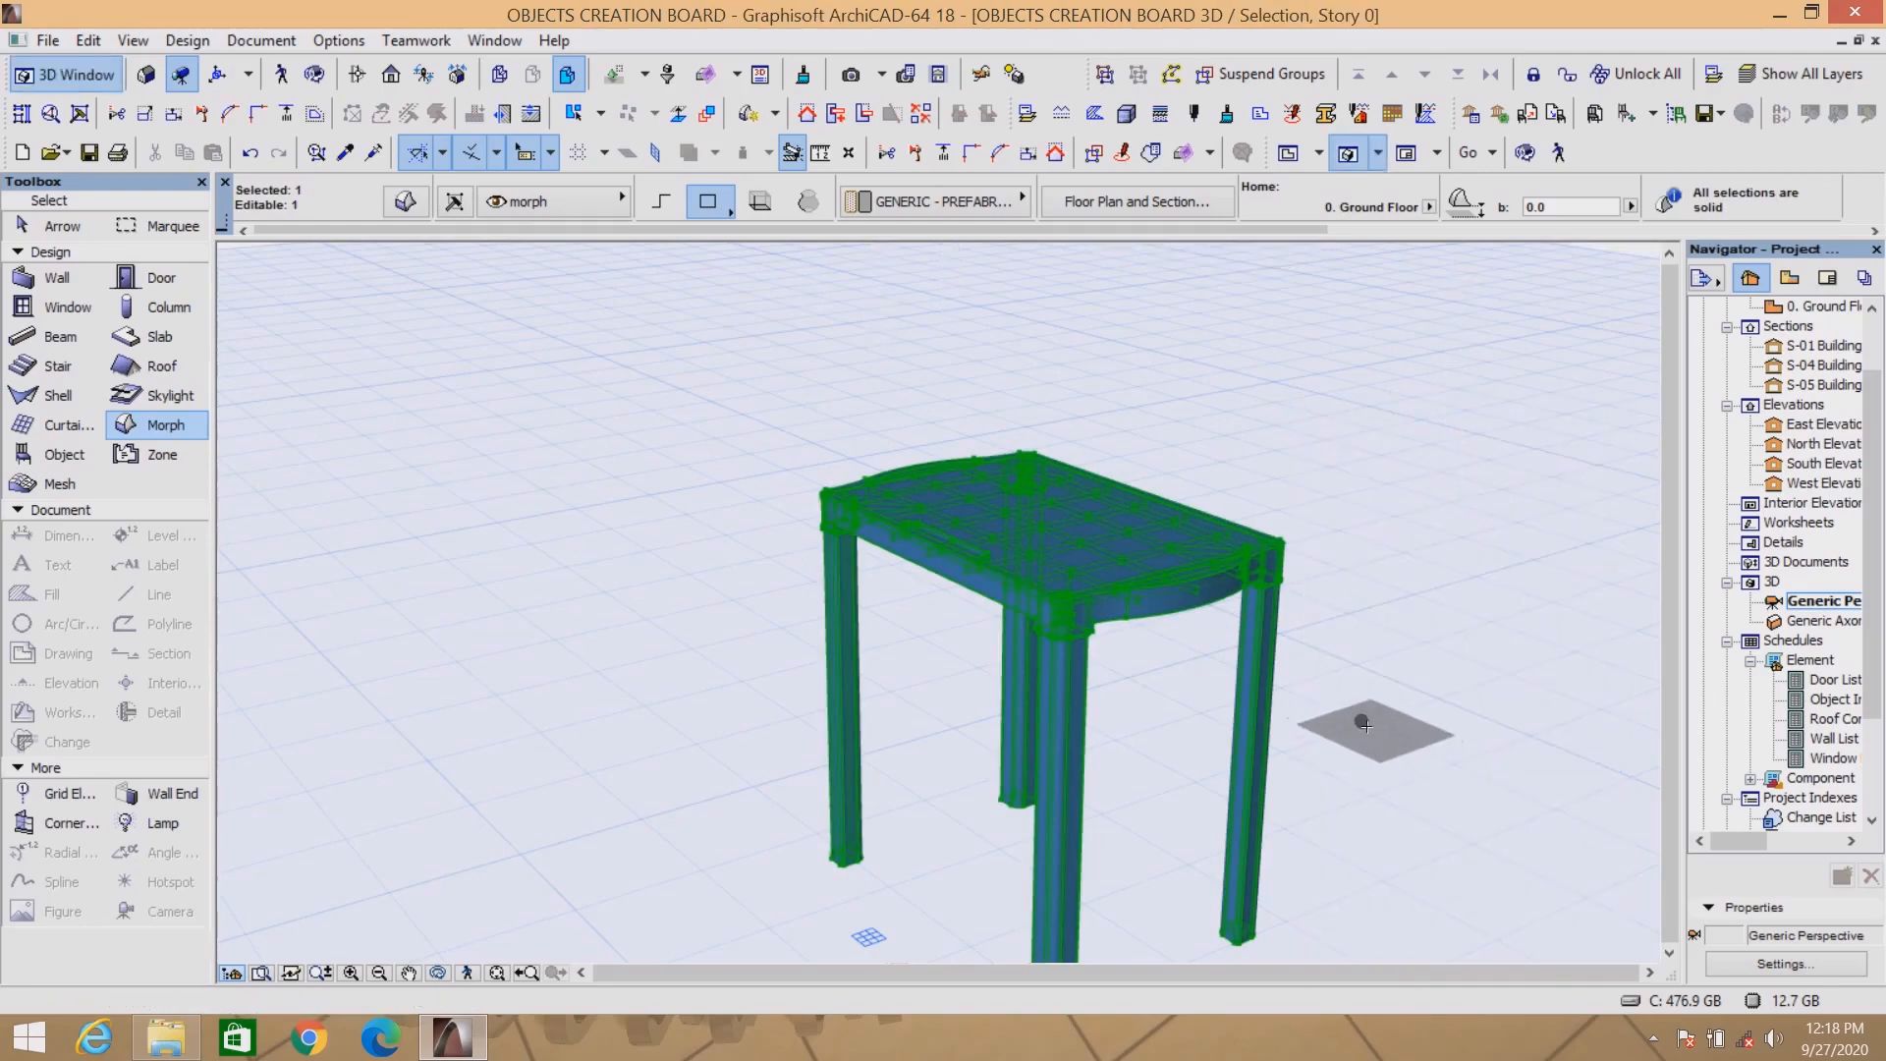
{"action": "key", "text": "Escape"}
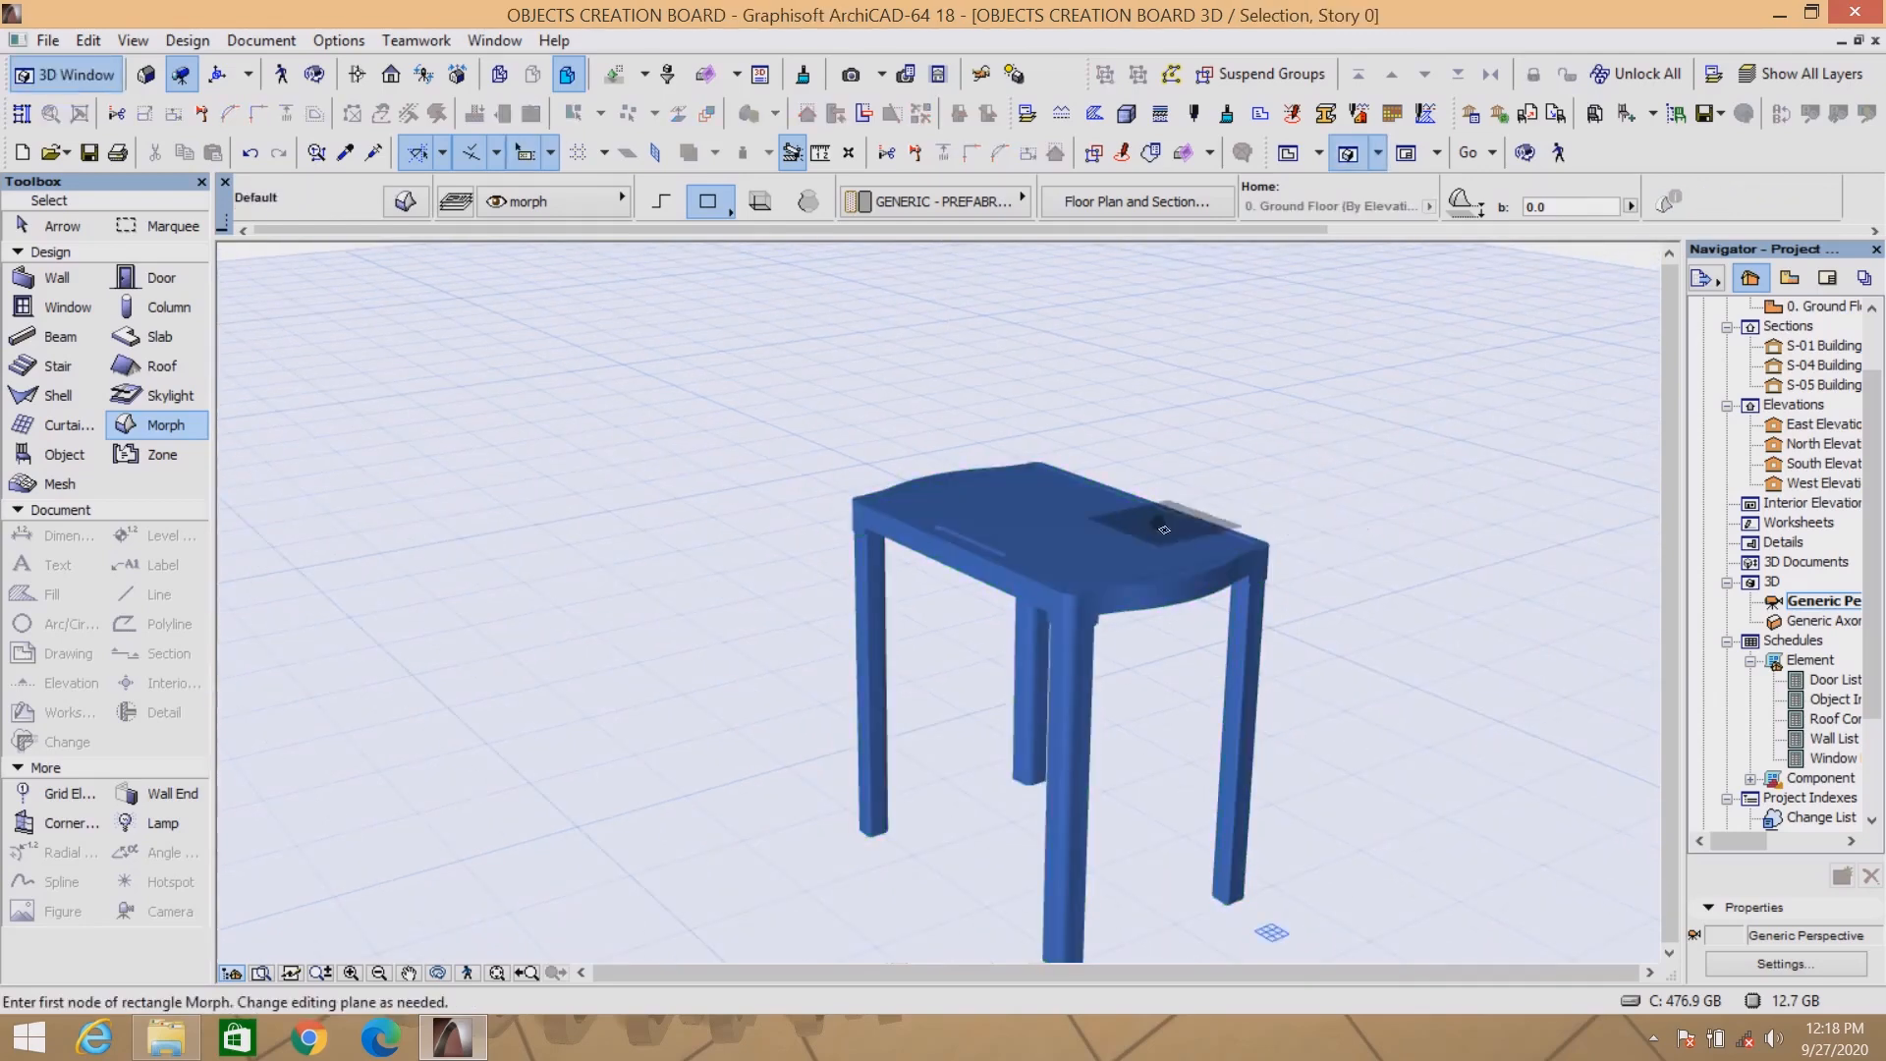
{"action": "scroll", "coordinate": [1166, 517], "scroll_direction": "down", "scroll_amount": 1}
{"action": "scroll", "coordinate": [1122, 816], "scroll_direction": "up", "scroll_amount": 4}
{"action": "scroll", "coordinate": [1058, 678], "scroll_direction": "down", "scroll_amount": 3}
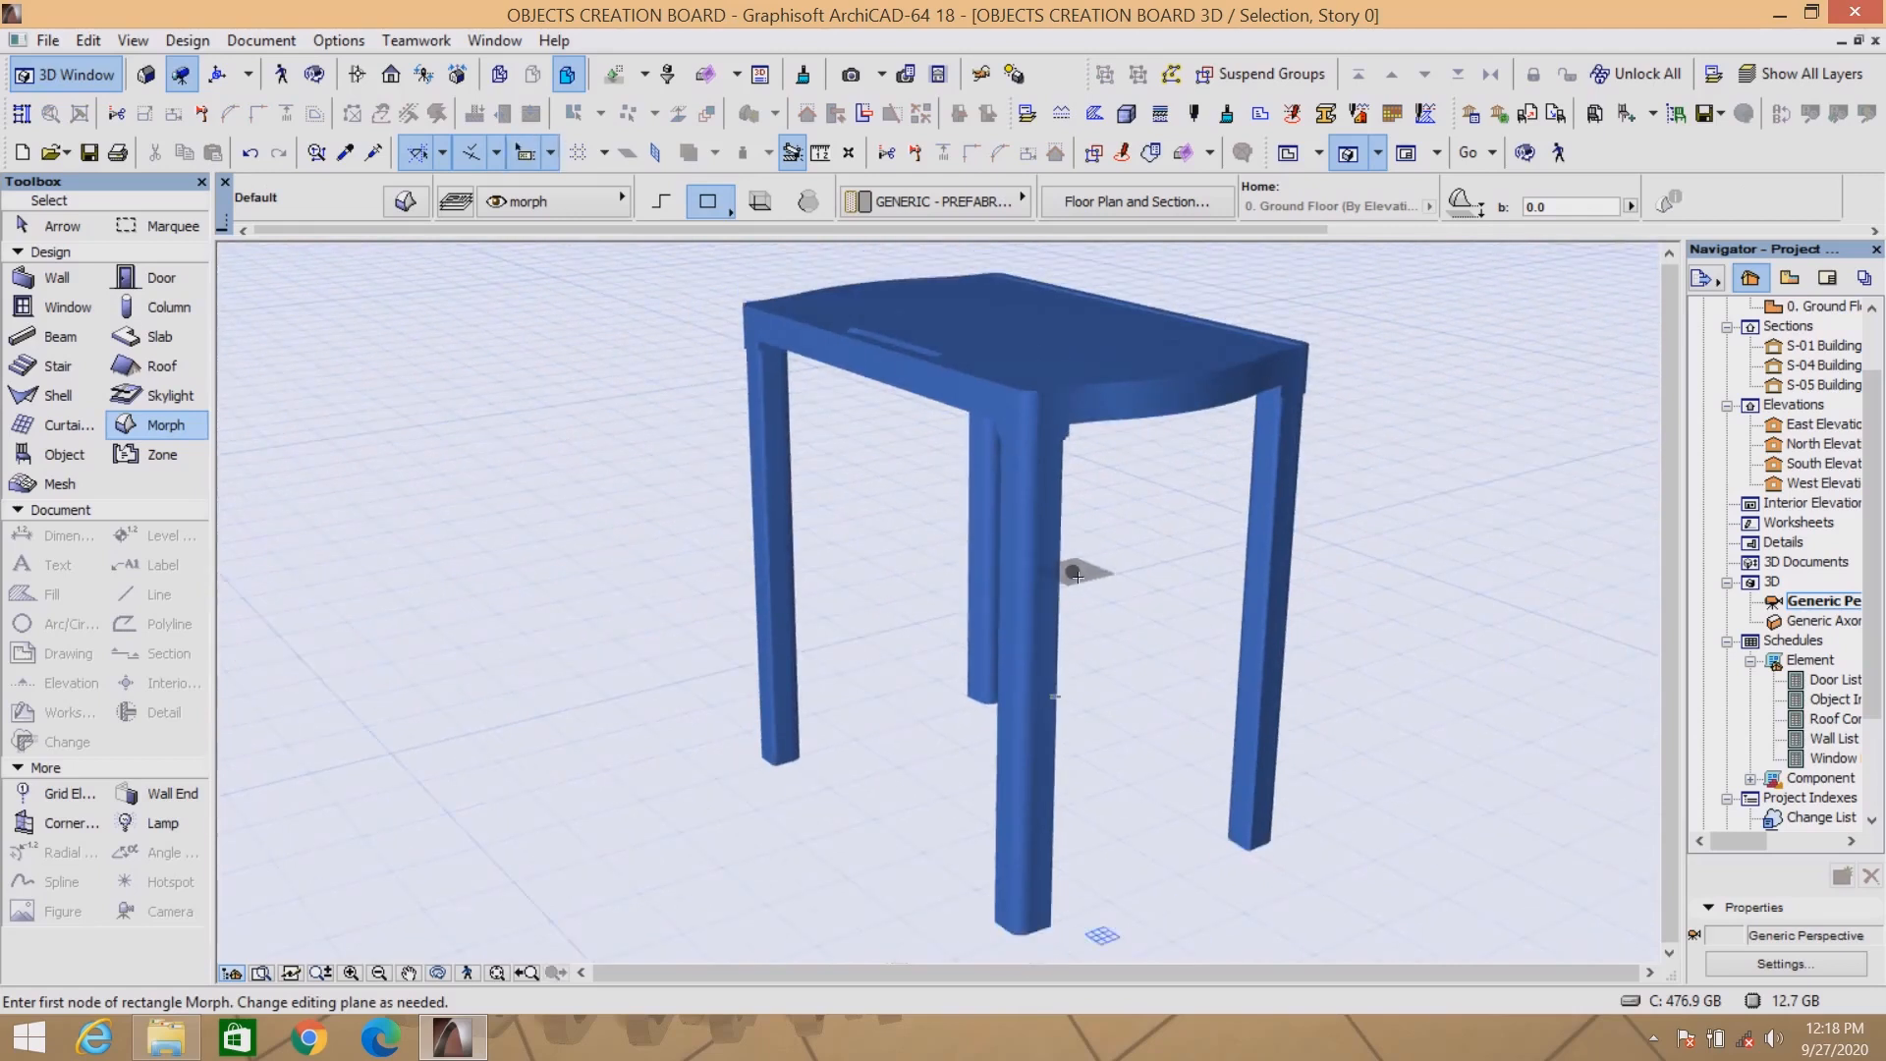
Start saving the 3D view as a JPEG image with the Desktop as the destination.
{"action": "key", "text": "ctrl+shift+s"}
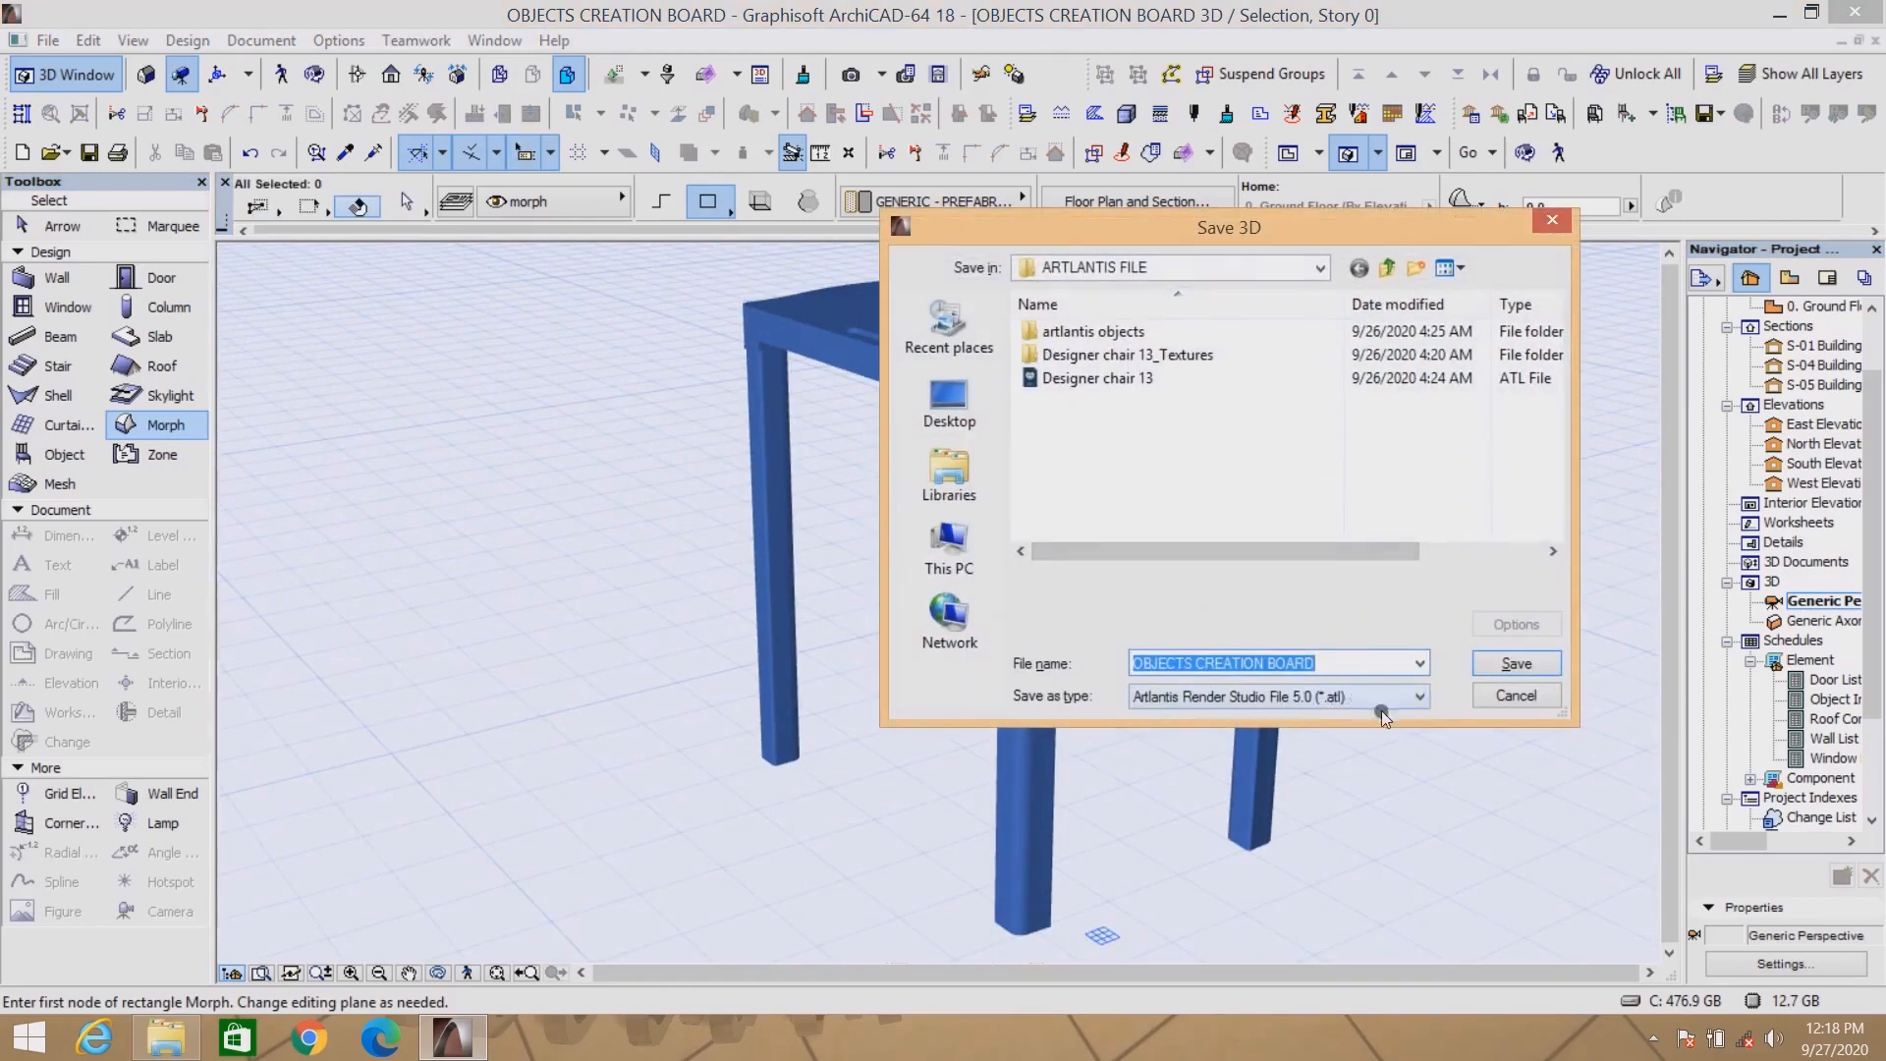
{"action": "left_click", "coordinate": [1419, 699]}
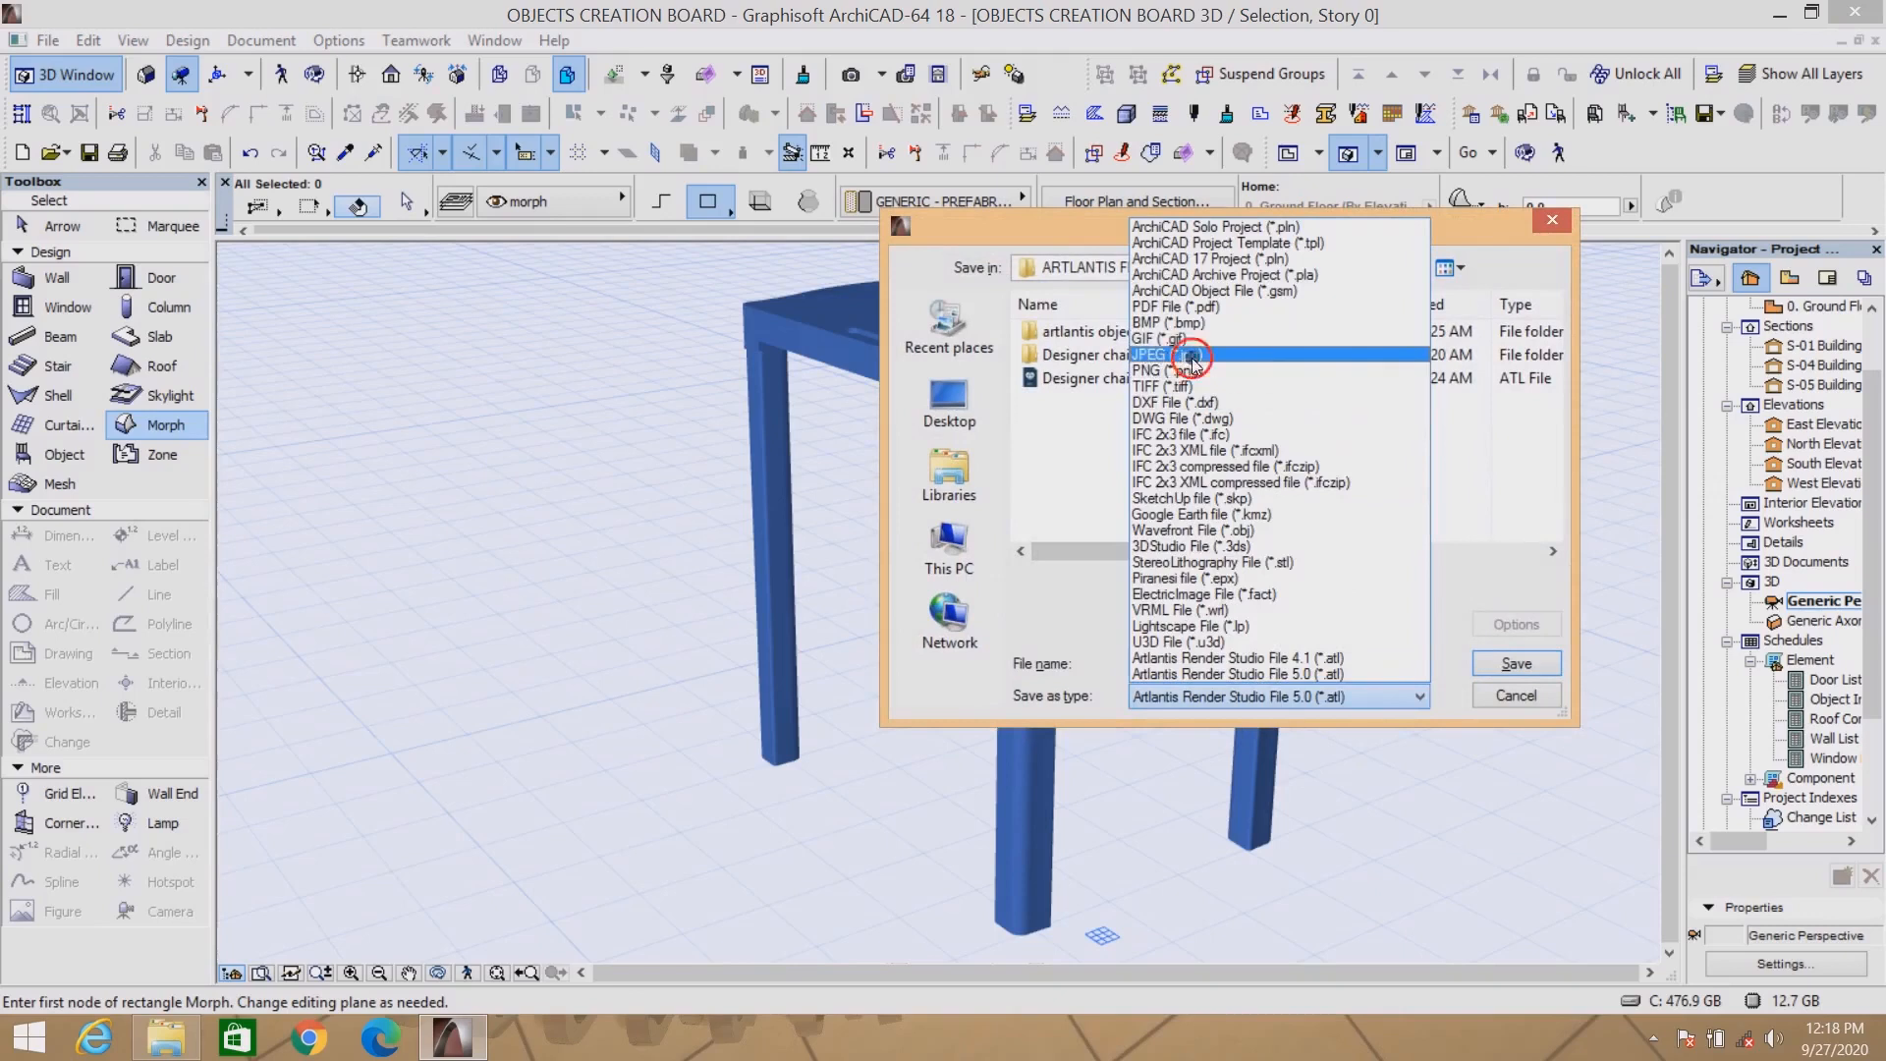
{"action": "left_click", "coordinate": [1159, 356]}
{"action": "left_click", "coordinate": [958, 418]}
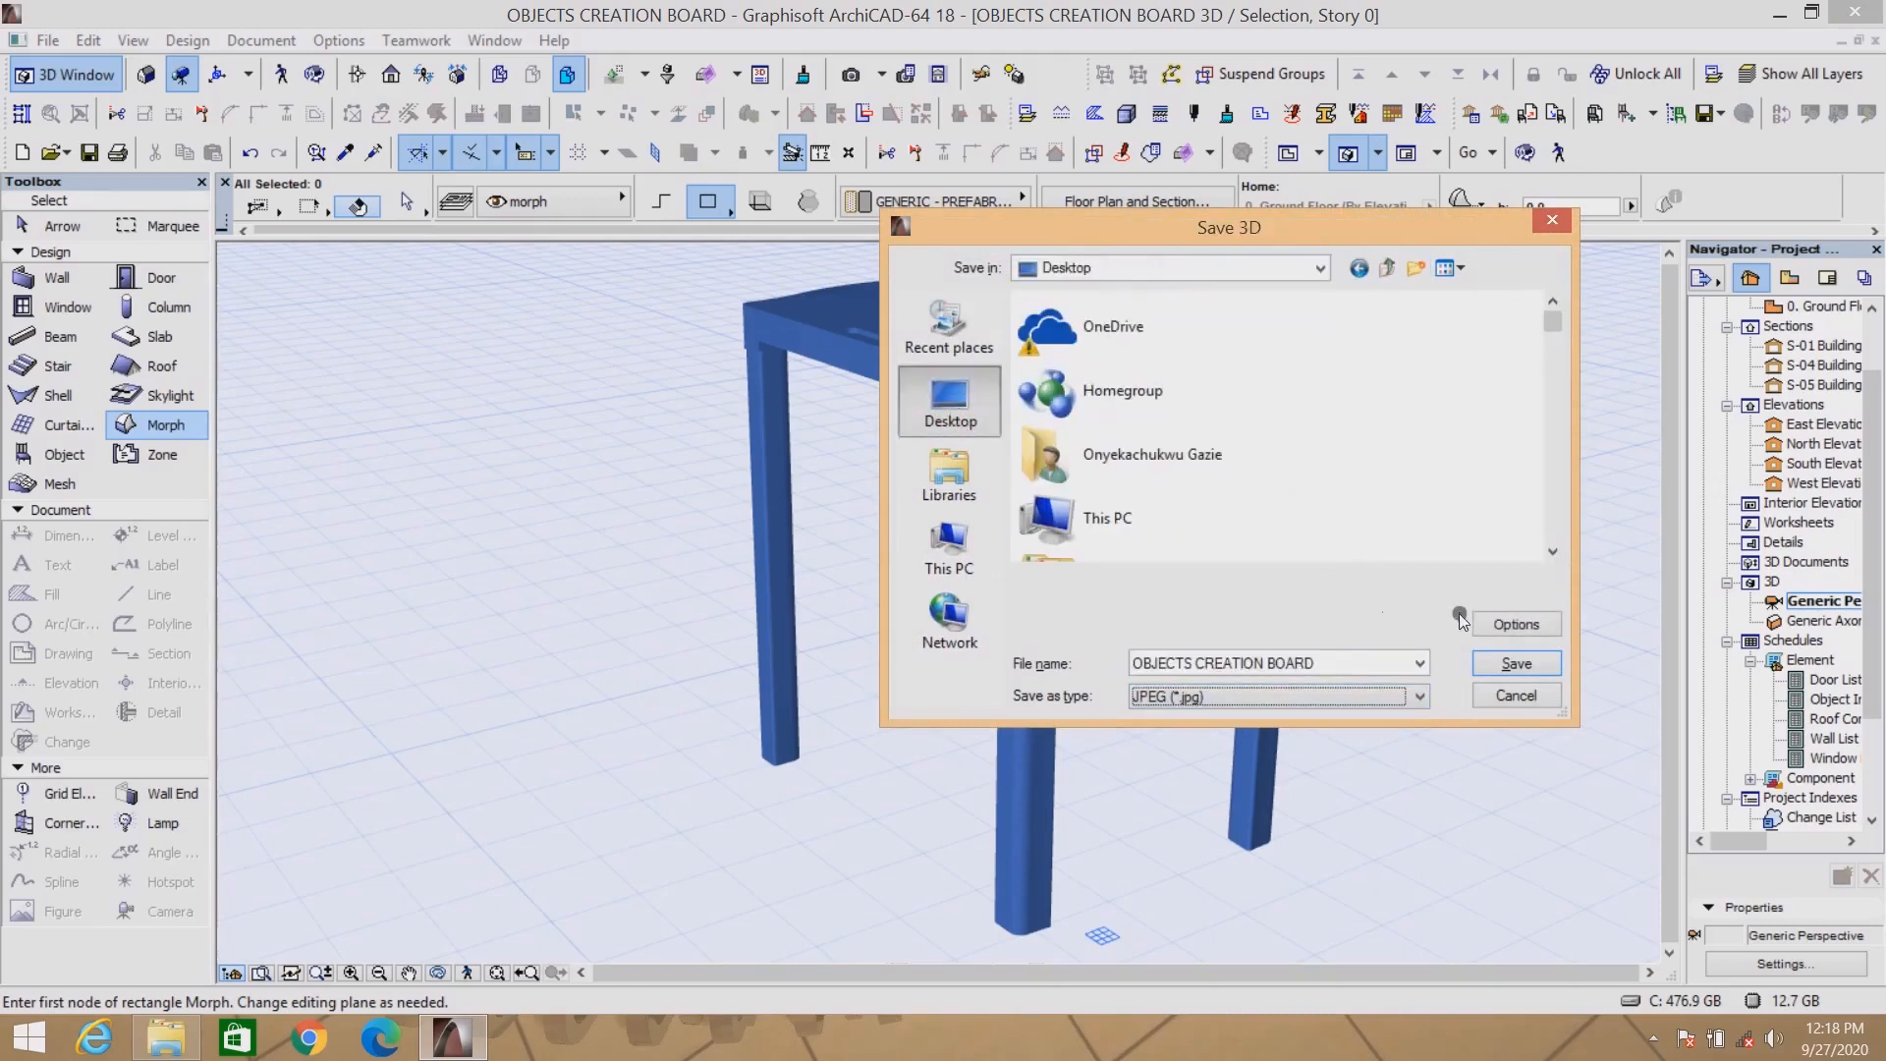
Name the image PLASTIC TABLE LEG and save it.
{"action": "left_click", "coordinate": [1342, 668]}
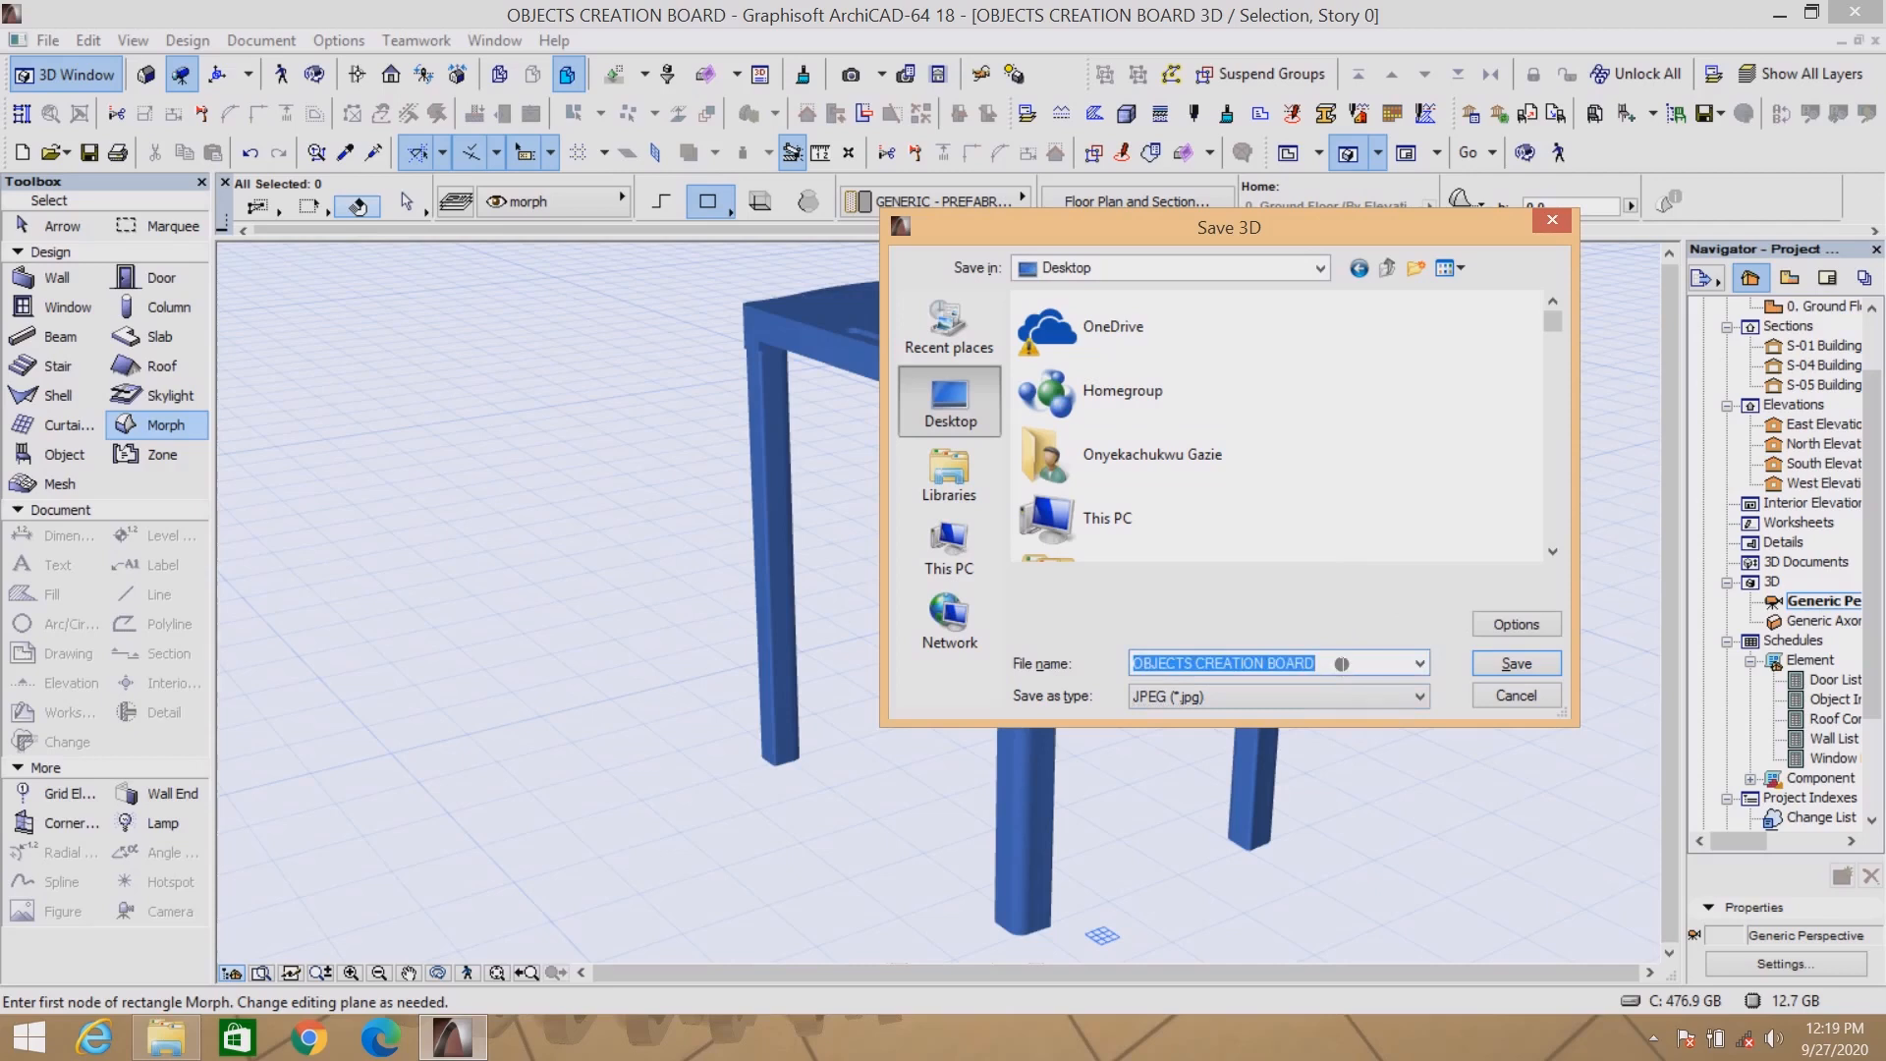
{"action": "type", "text": "PLAT"}
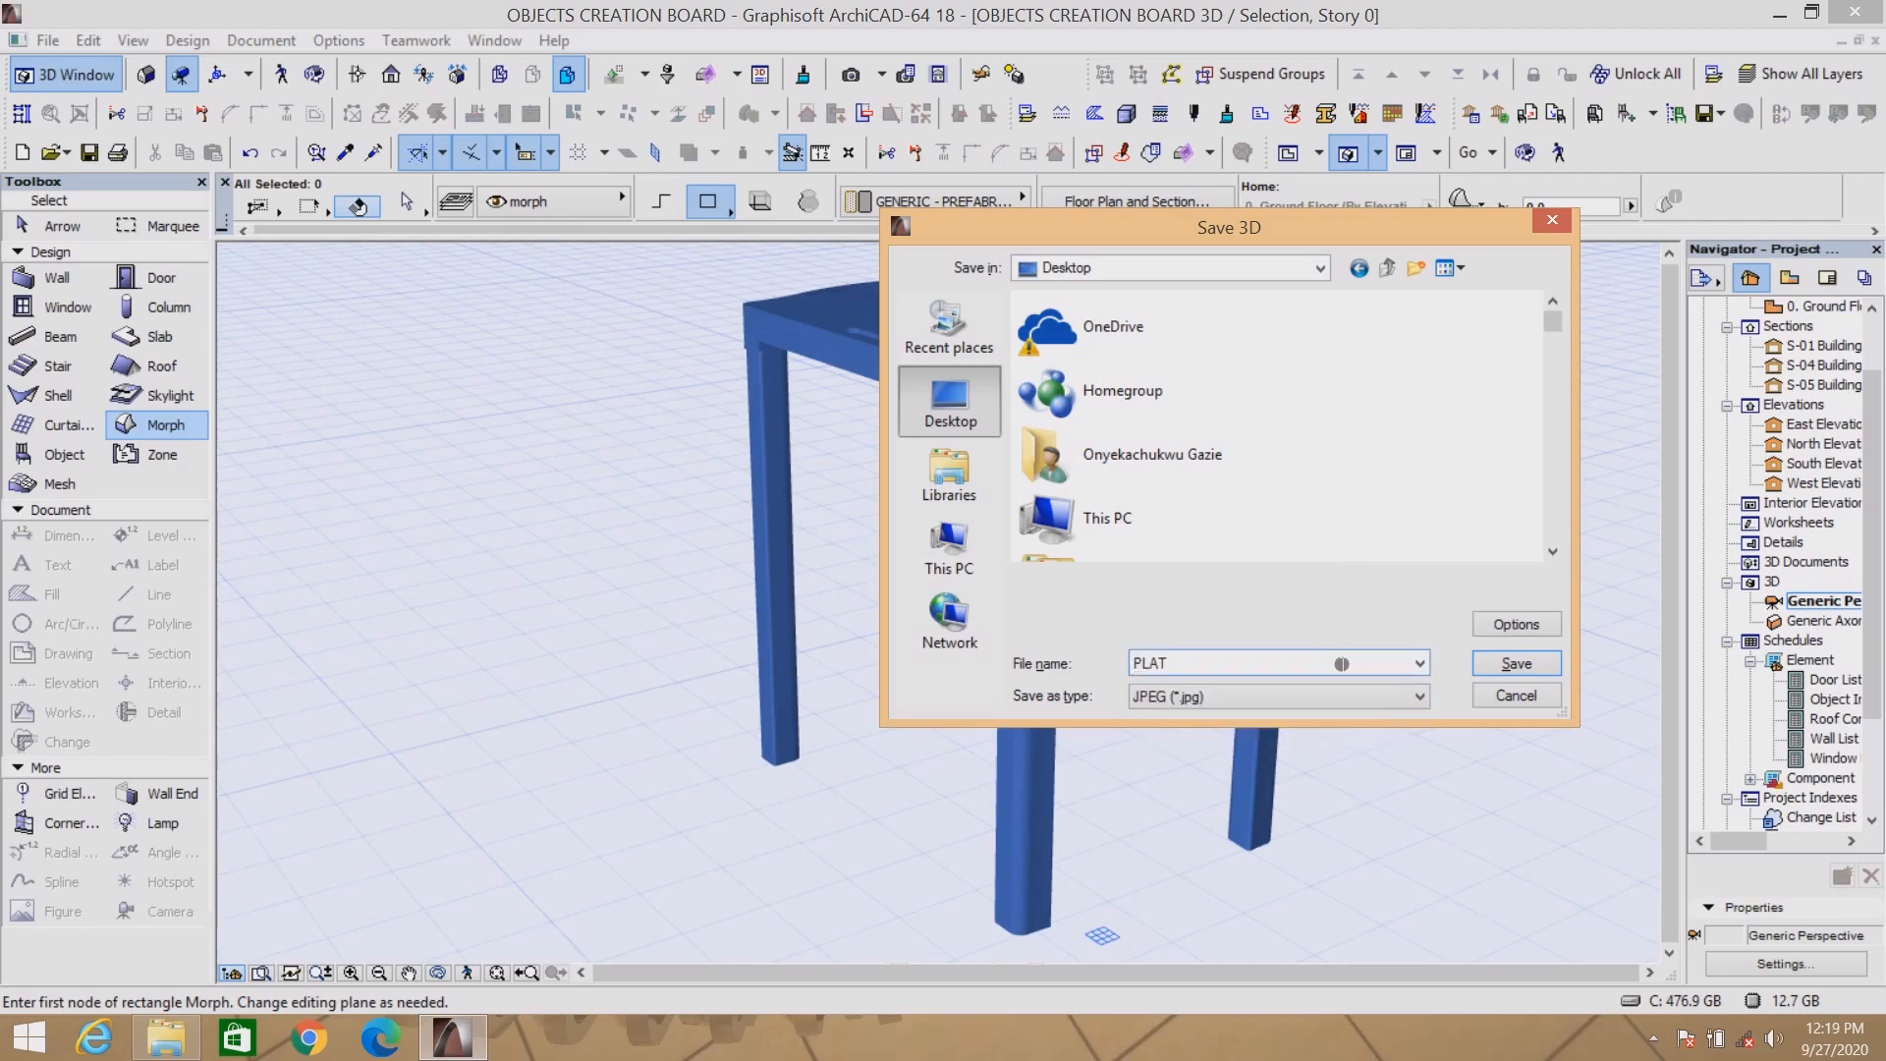
{"action": "key", "text": "BackSpace"}
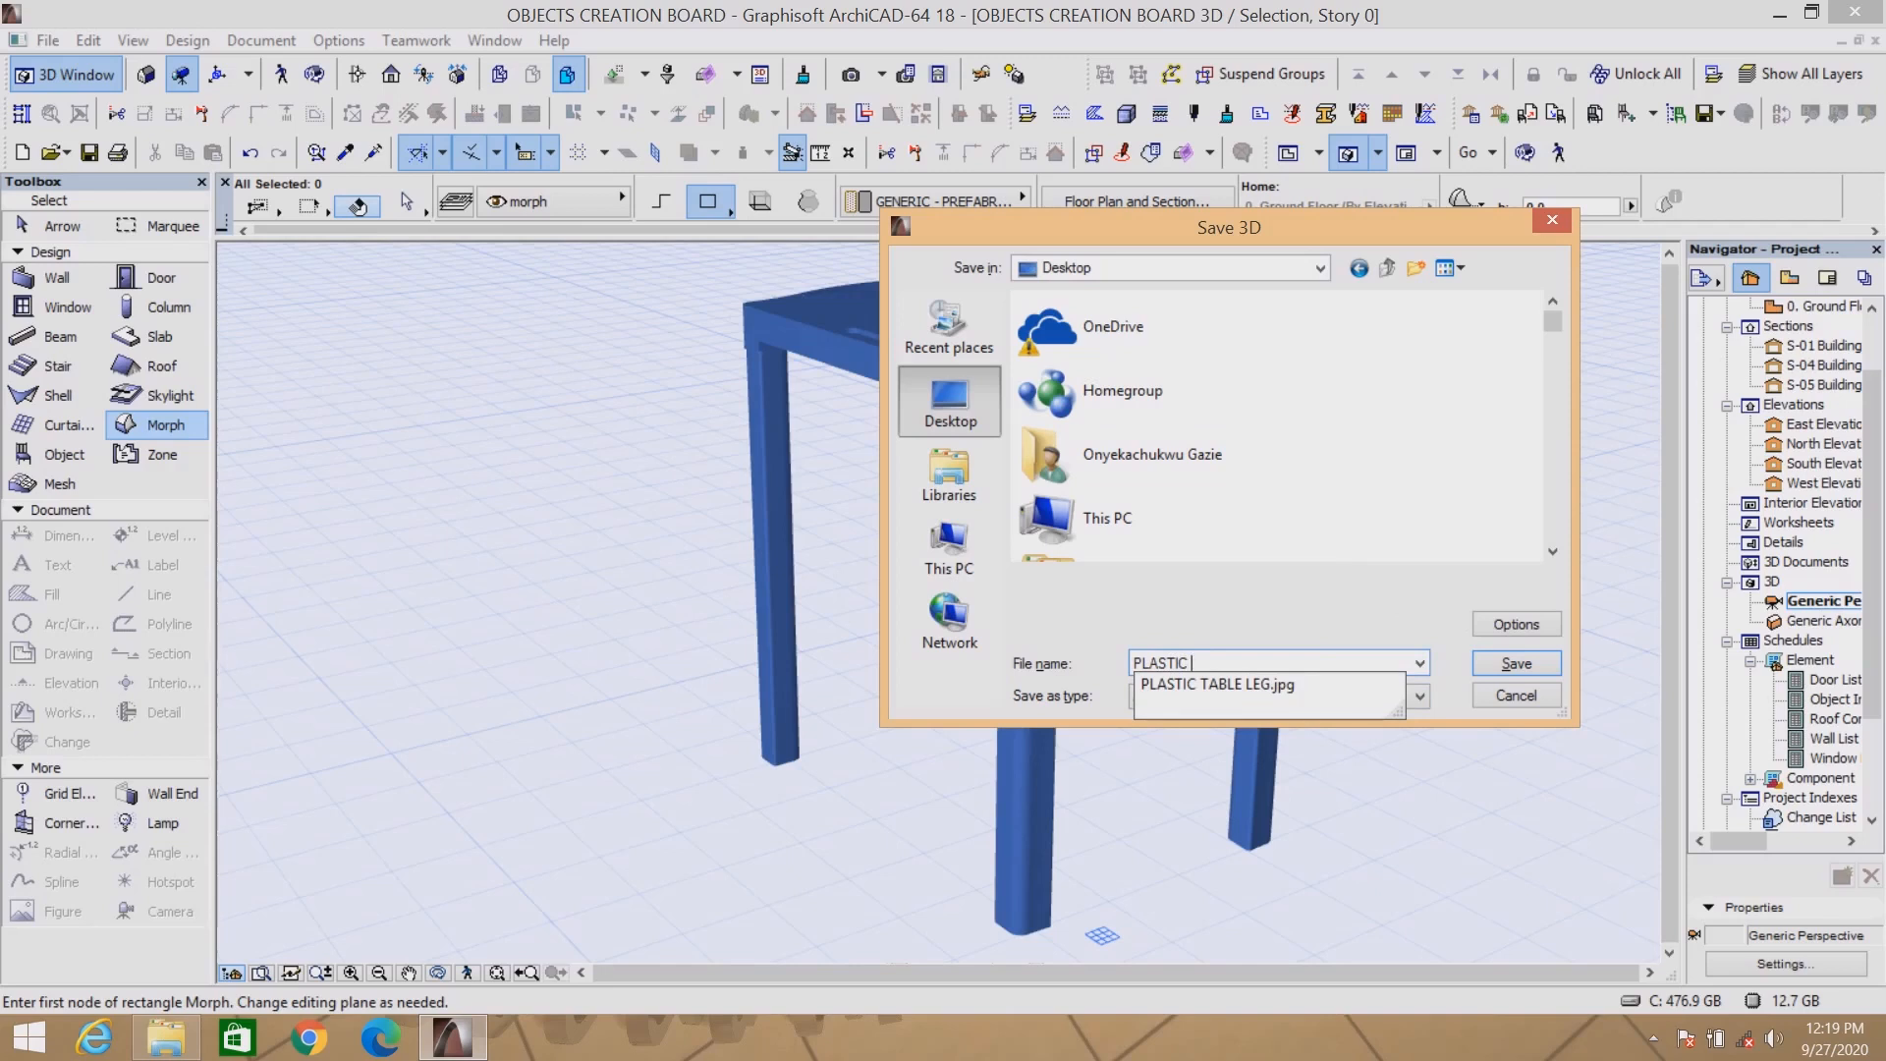
{"action": "type", "text": "STIC"}
{"action": "left_click", "coordinate": [1301, 685]}
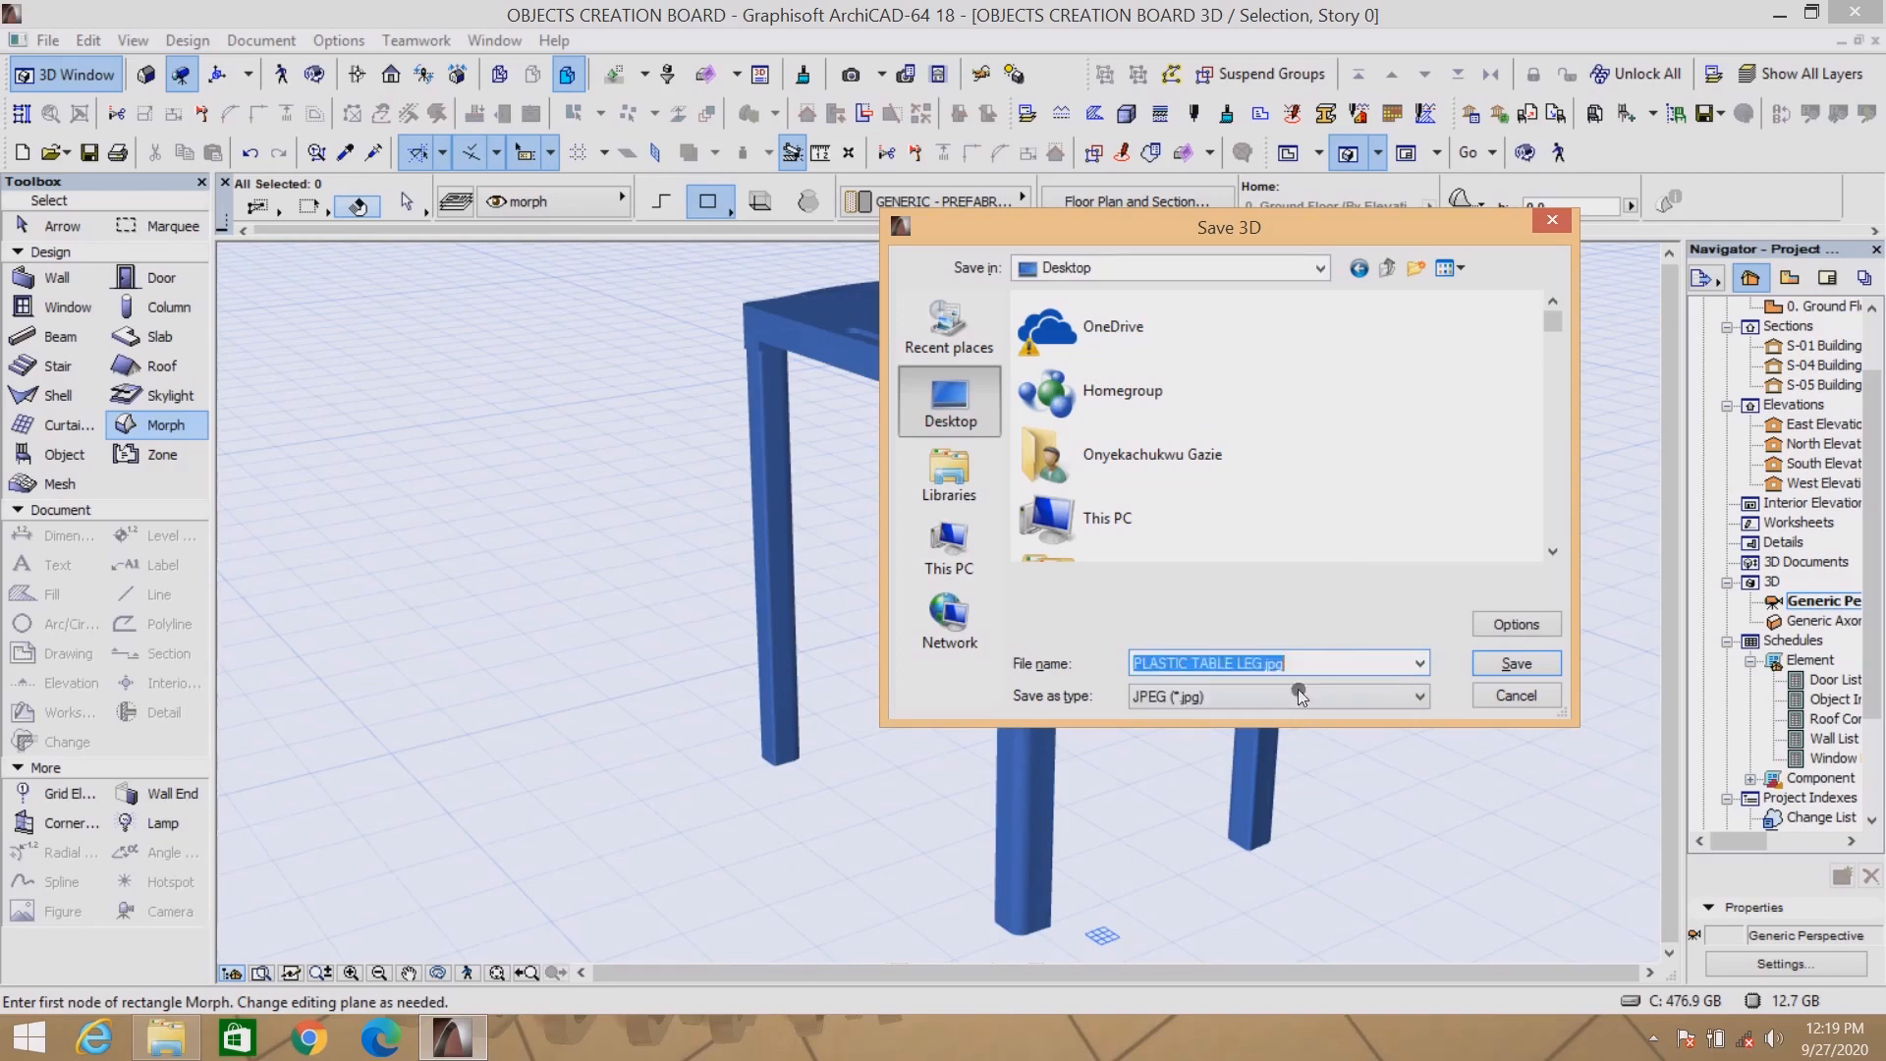
{"action": "left_click", "coordinate": [1297, 667]}
{"action": "key", "text": "BackSpace"}
{"action": "key", "text": "BackSpace"}
{"action": "key", "text": "BackSpace"}
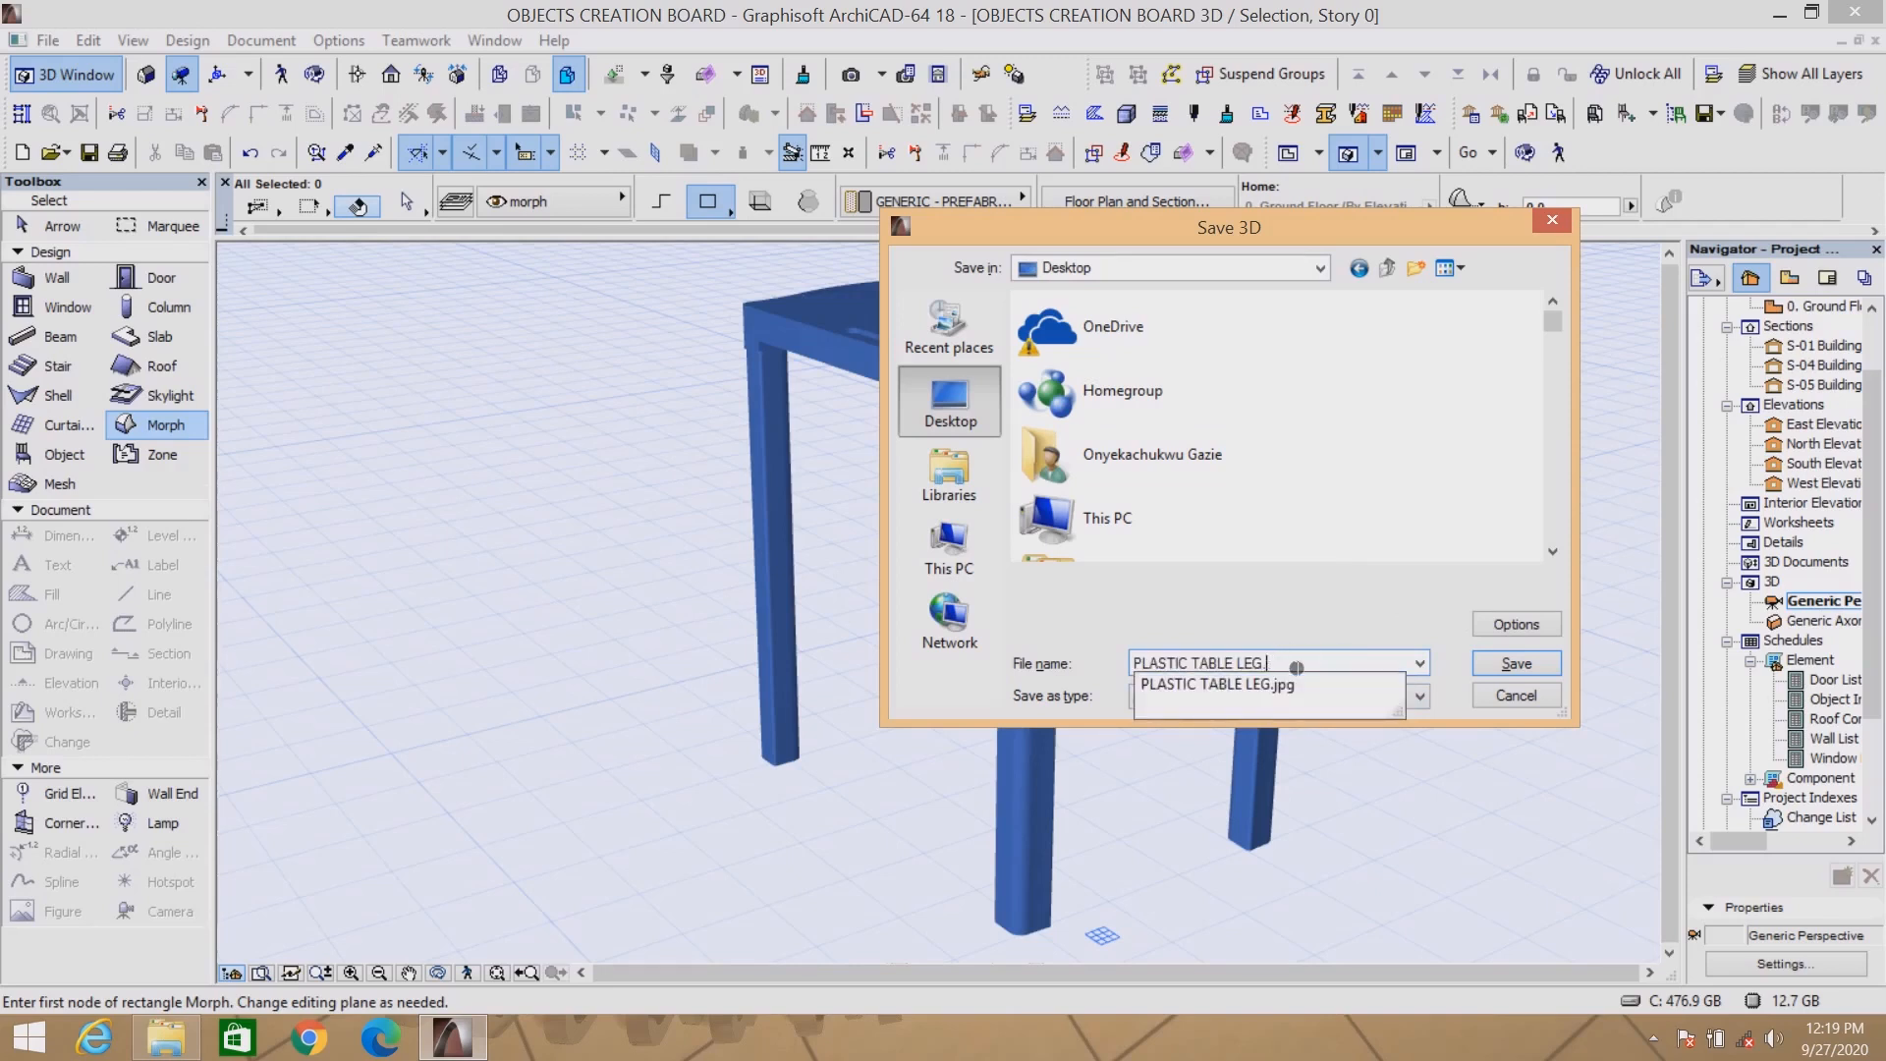
{"action": "left_click", "coordinate": [1375, 620]}
{"action": "left_click", "coordinate": [1513, 665]}
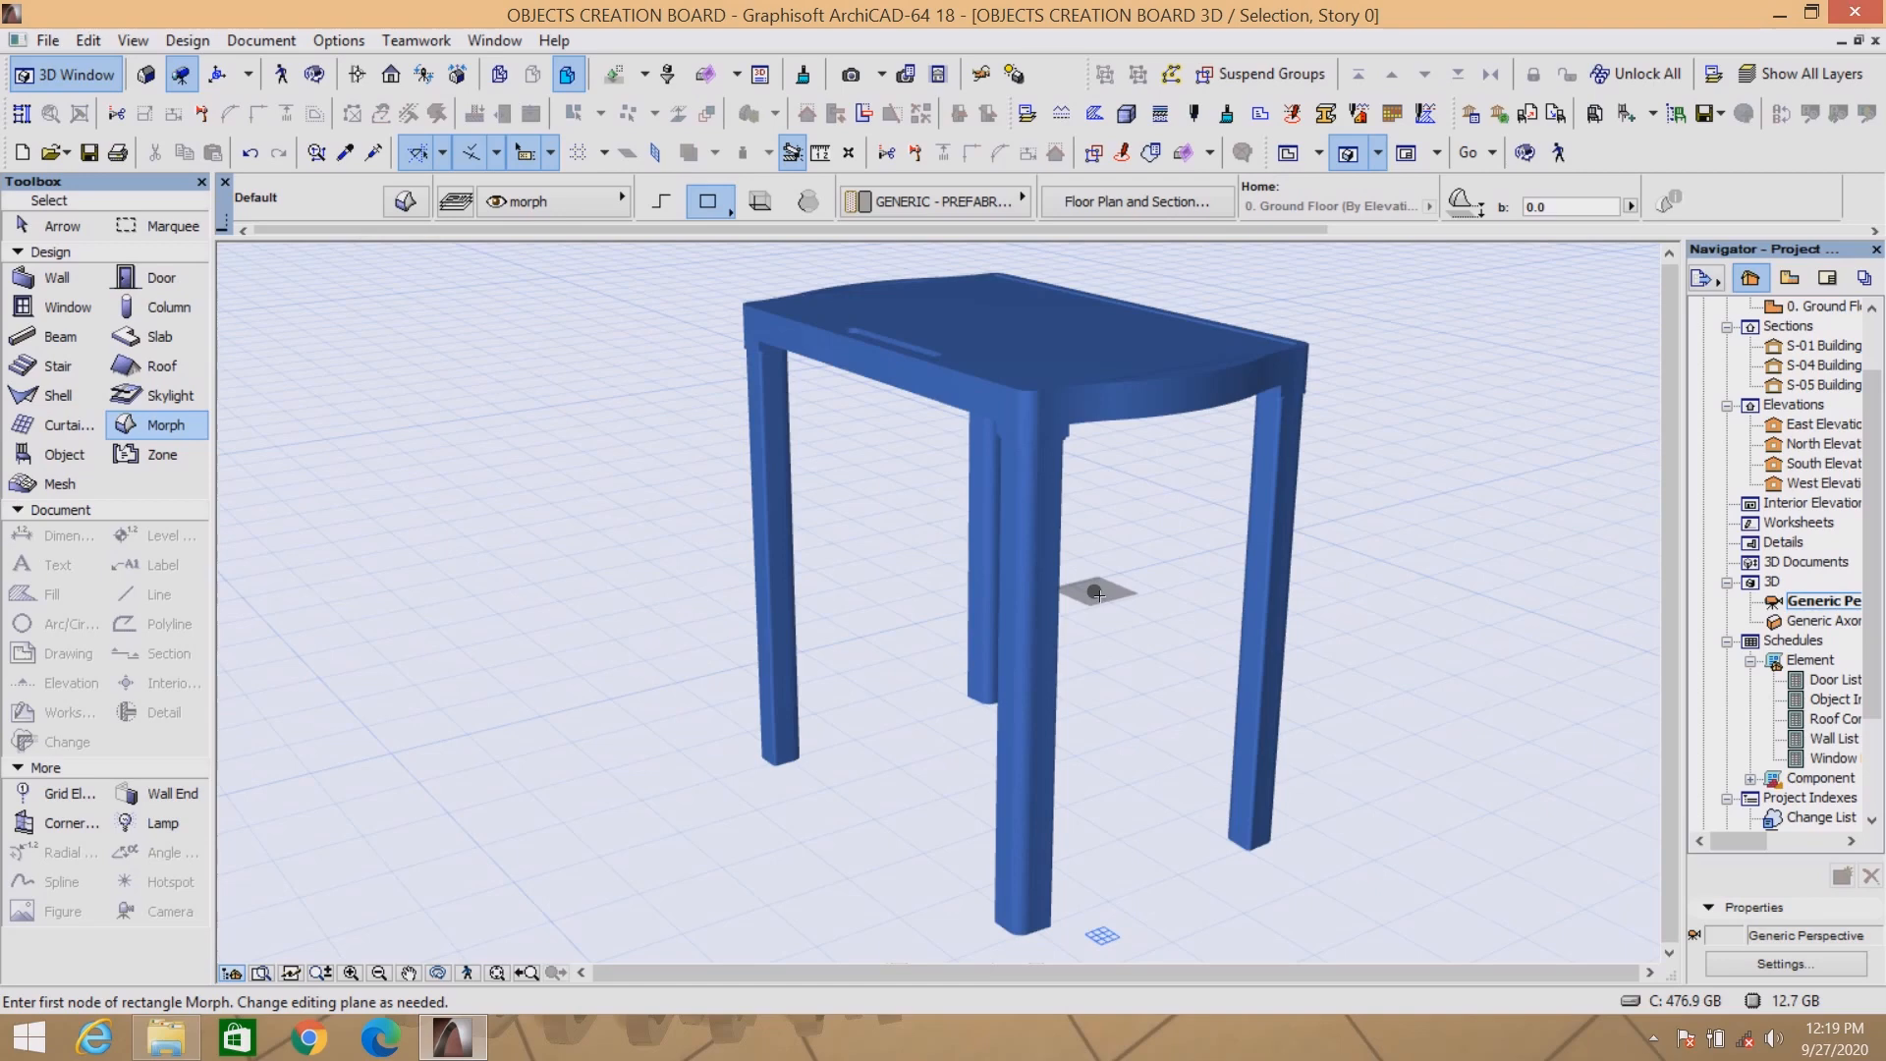
Switch to the ground floor plan and examine the table's plan view, leaving nothing selected.
{"action": "left_click", "coordinate": [1287, 155]}
{"action": "scroll", "coordinate": [1058, 674], "scroll_direction": "up", "scroll_amount": 5}
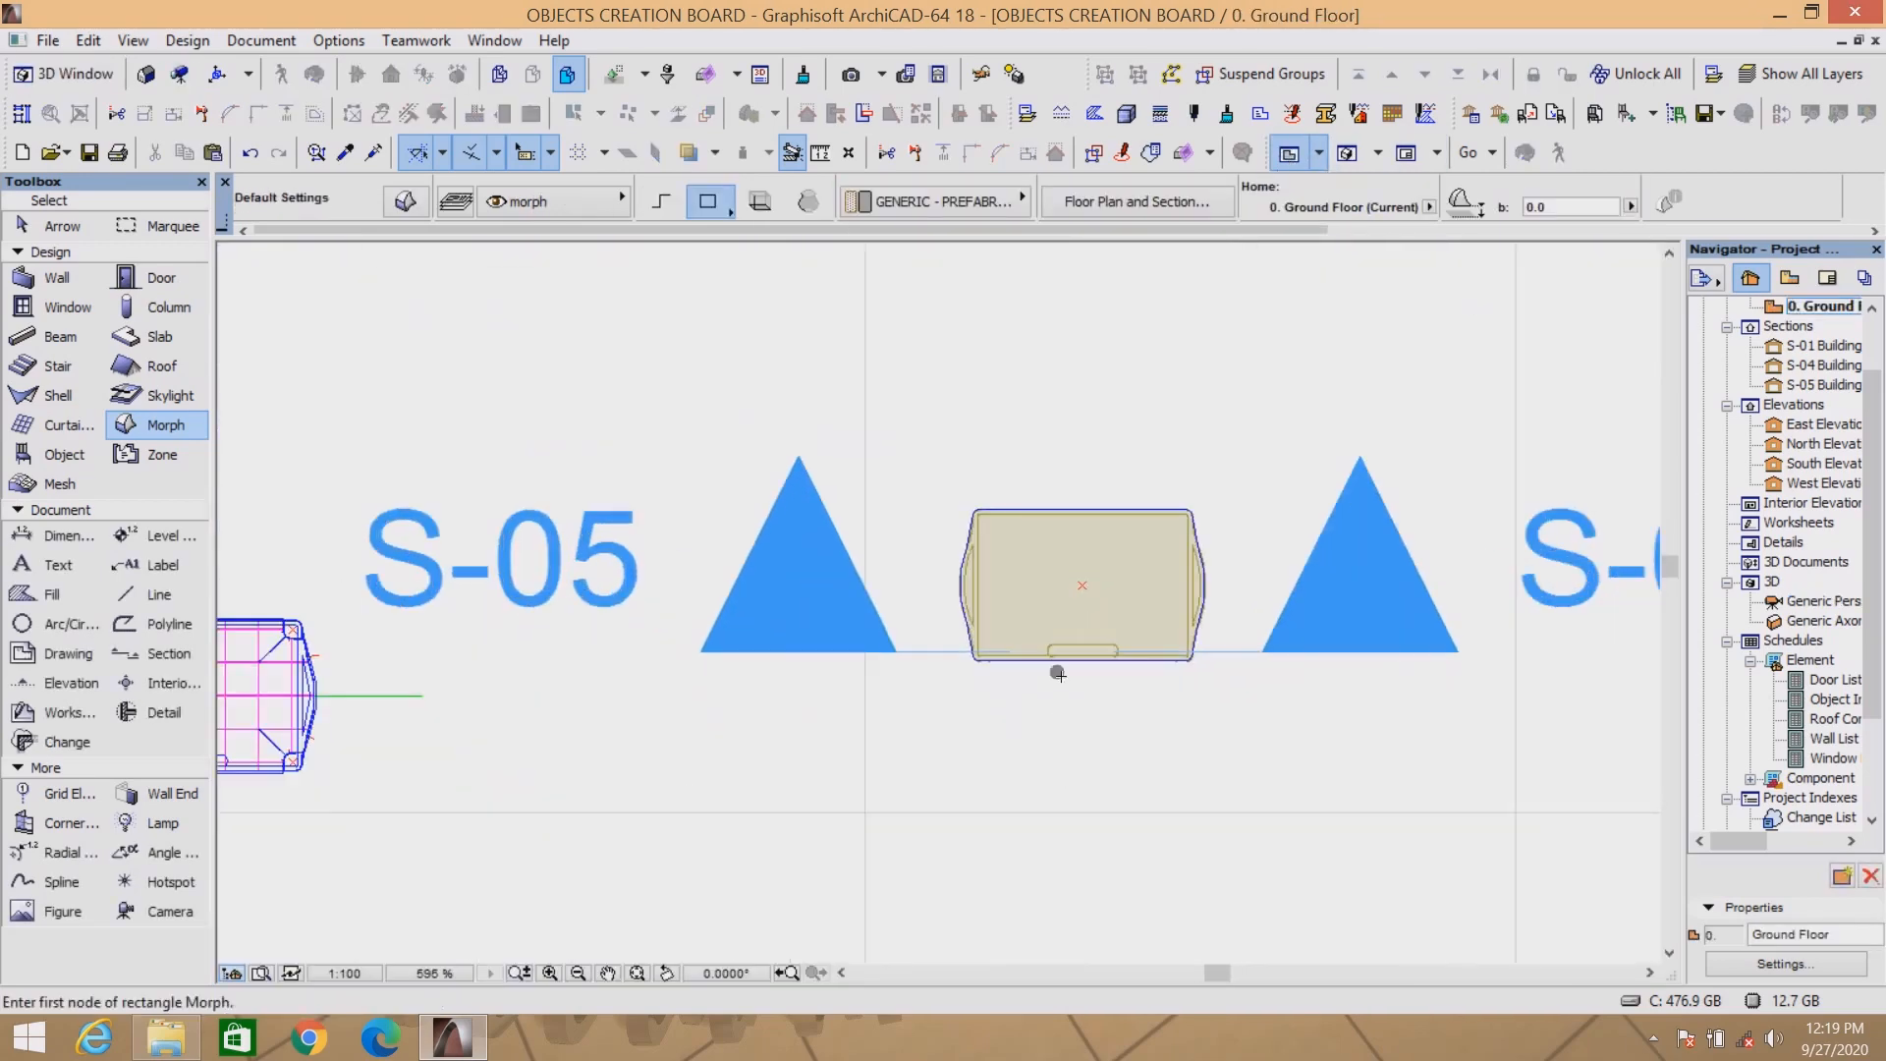
{"action": "left_click", "coordinate": [1038, 603], "text": "shift"}
{"action": "scroll", "coordinate": [1089, 622], "scroll_direction": "up", "scroll_amount": 5}
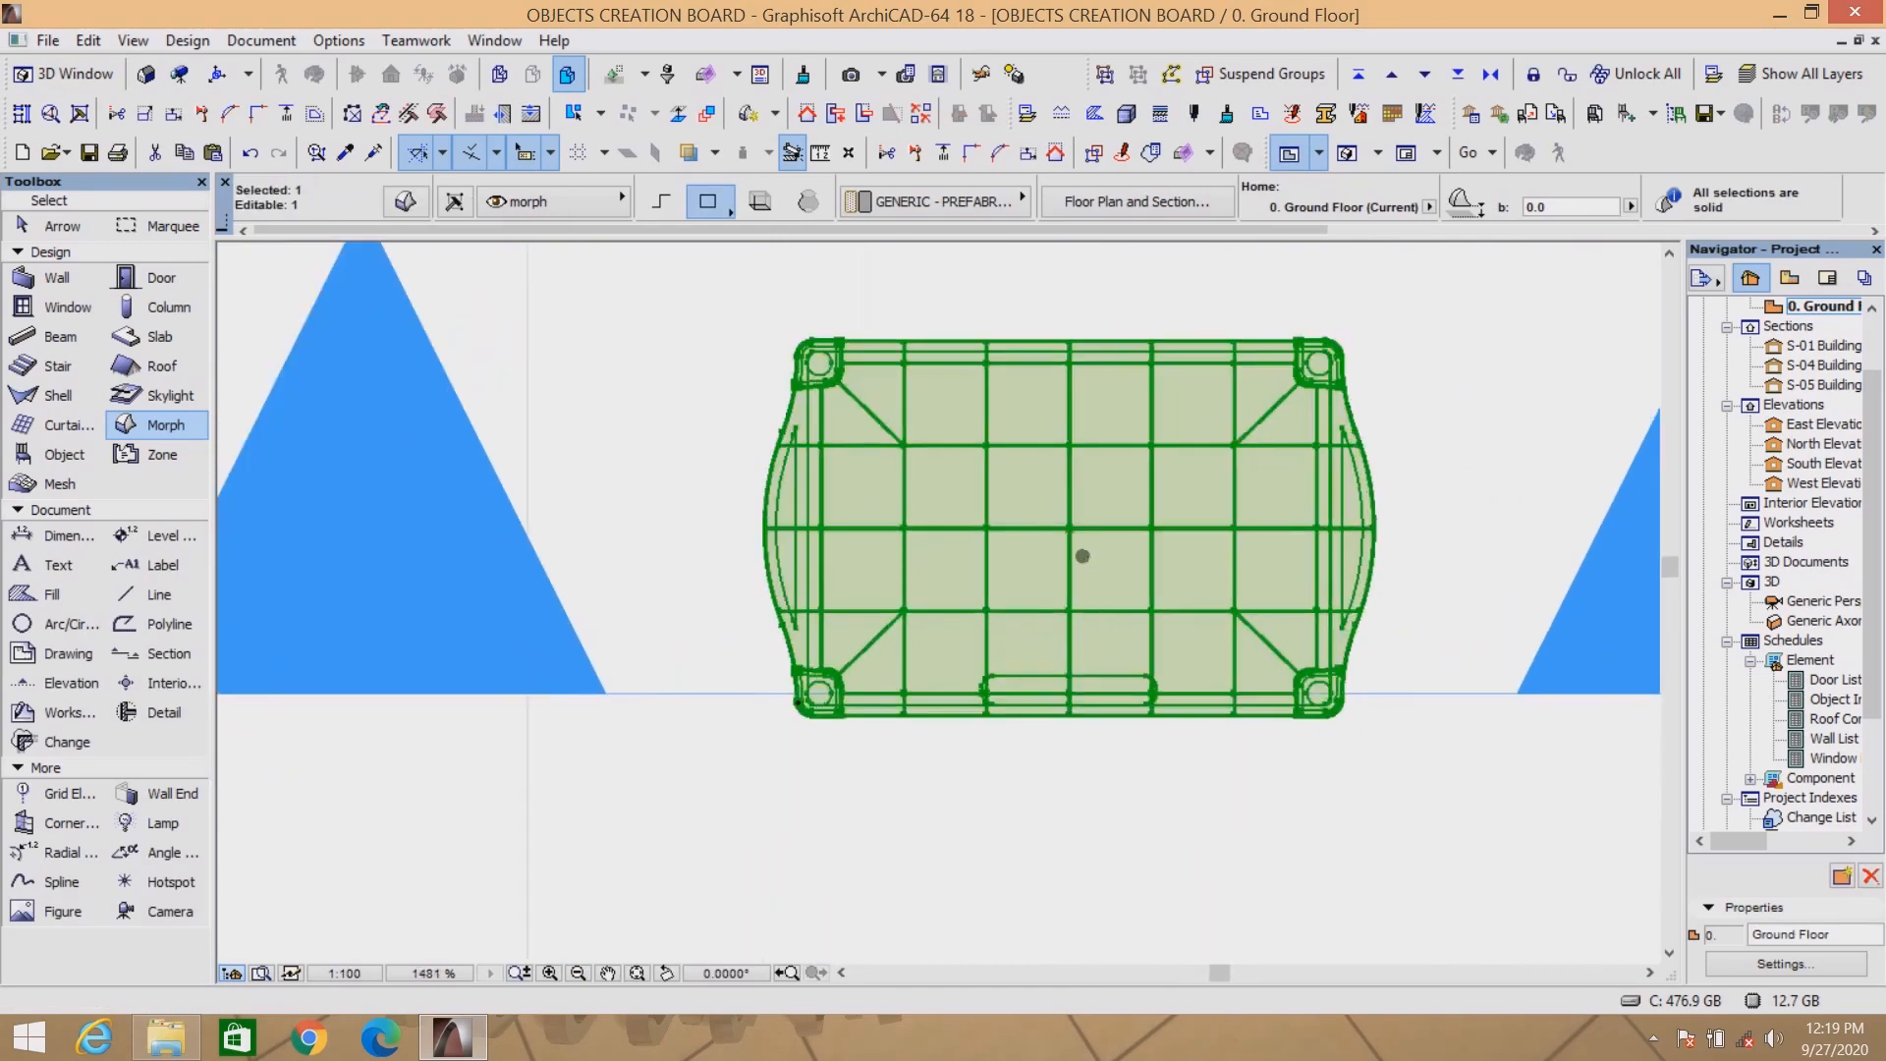
{"action": "scroll", "coordinate": [1083, 556], "scroll_direction": "down", "scroll_amount": 1}
{"action": "left_click", "coordinate": [1411, 479]}
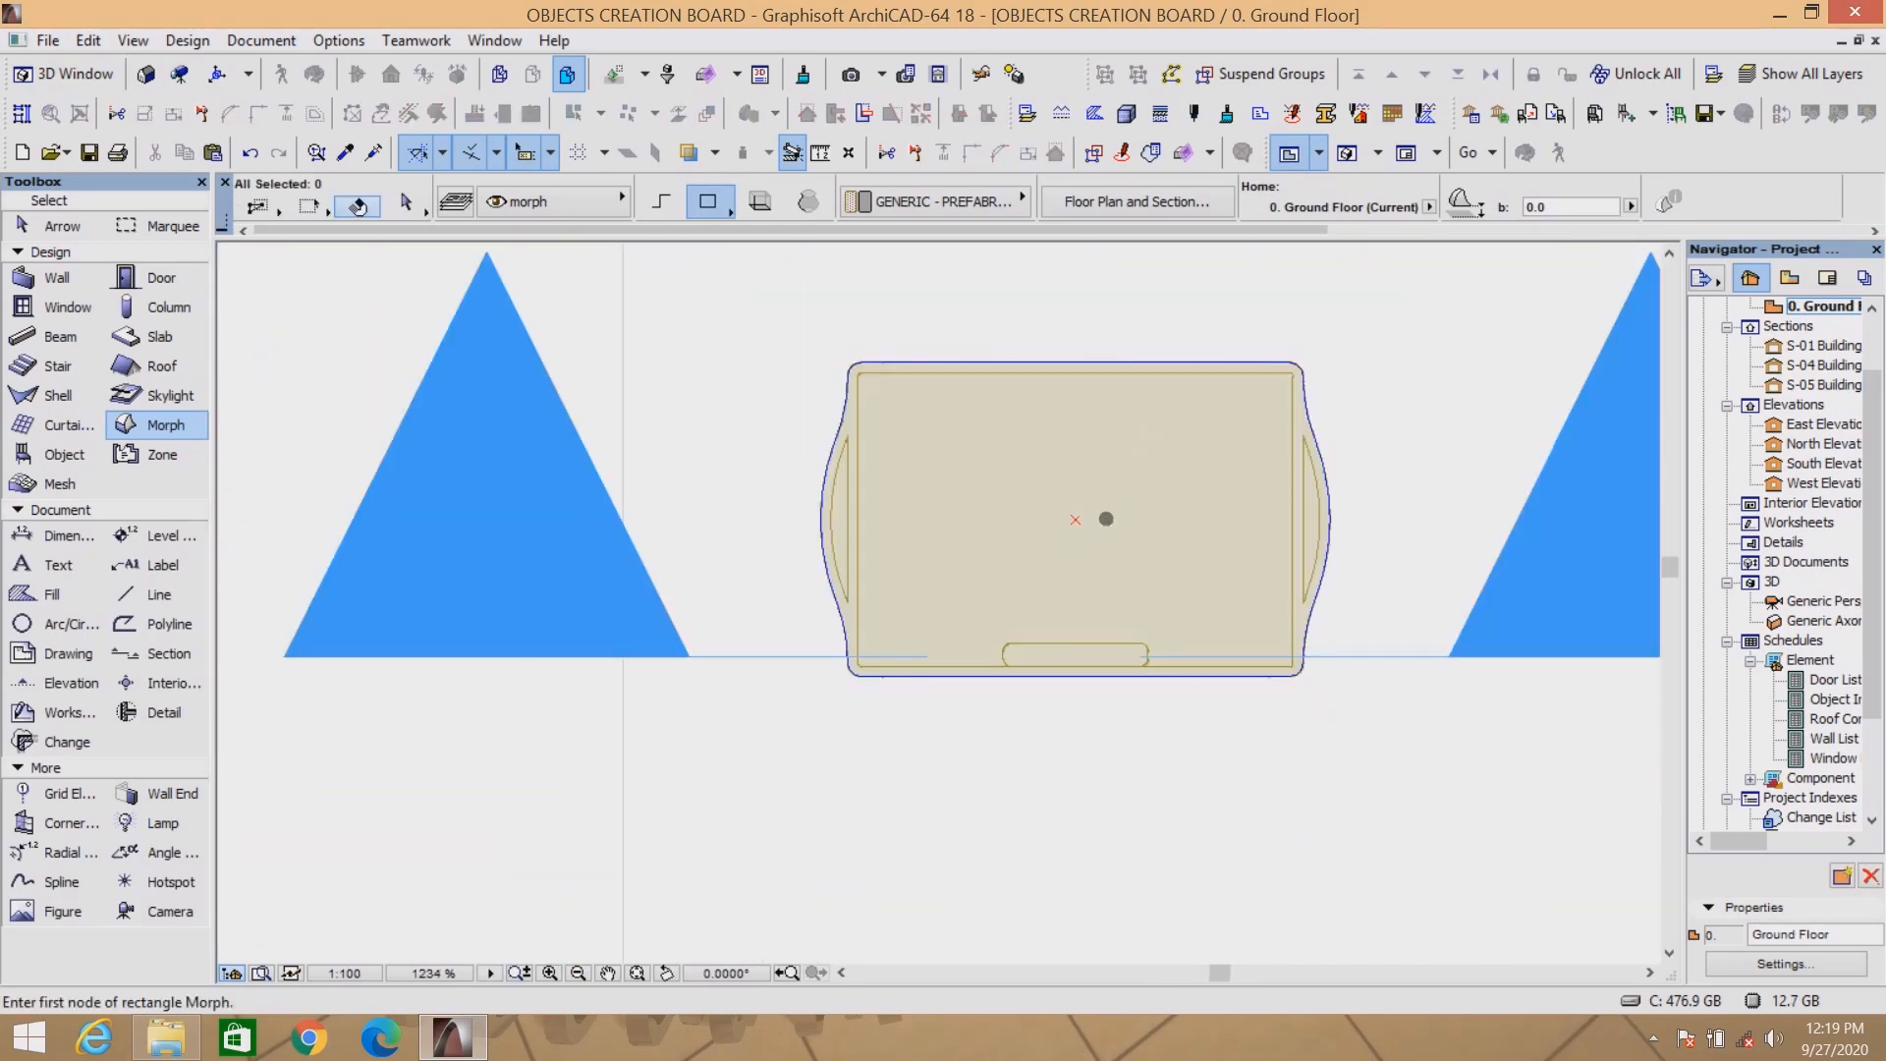
{"action": "scroll", "coordinate": [1071, 520], "scroll_direction": "up", "scroll_amount": 10}
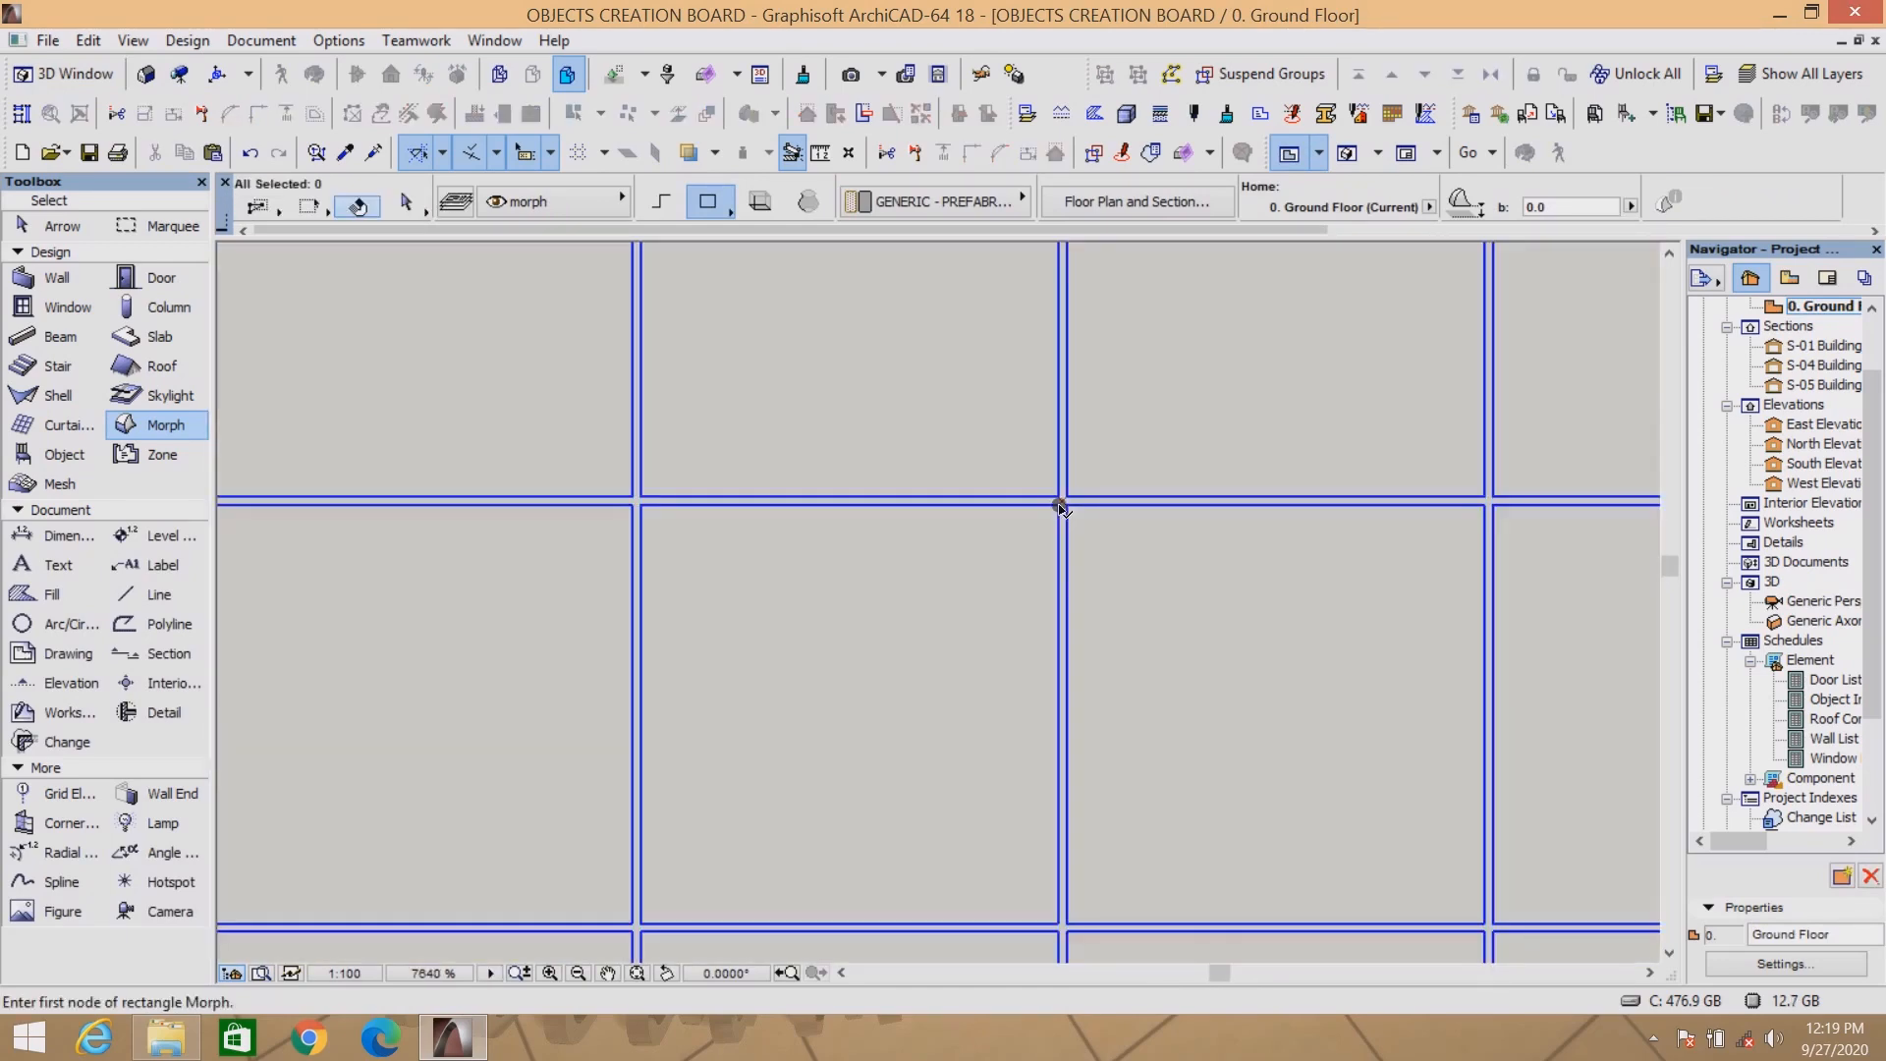
{"action": "scroll", "coordinate": [1064, 512], "scroll_direction": "down", "scroll_amount": 9}
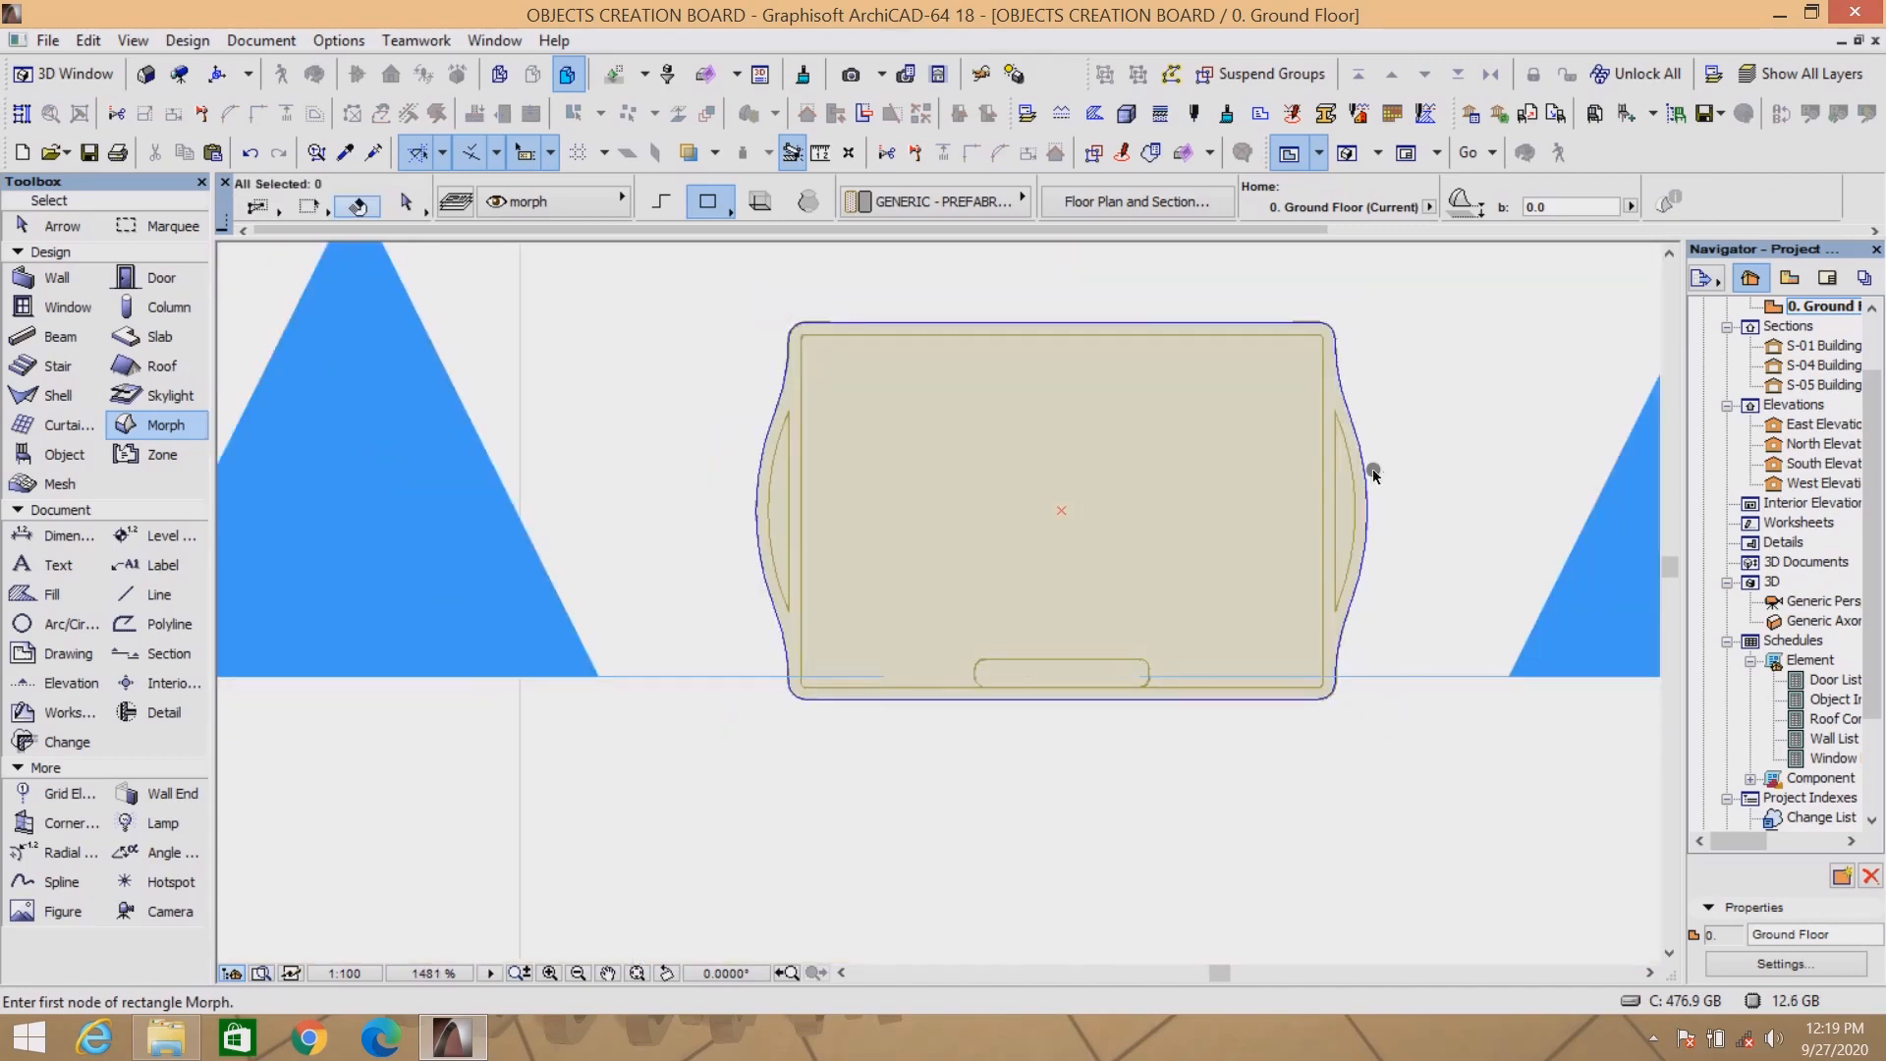
{"action": "mouse_move", "coordinate": [1398, 441]}
{"action": "left_mouse_down", "text": "shift"}
{"action": "mouse_move", "coordinate": [1030, 533]}
{"action": "mouse_move", "coordinate": [1513, 441]}
{"action": "left_mouse_up", "text": "shift"}
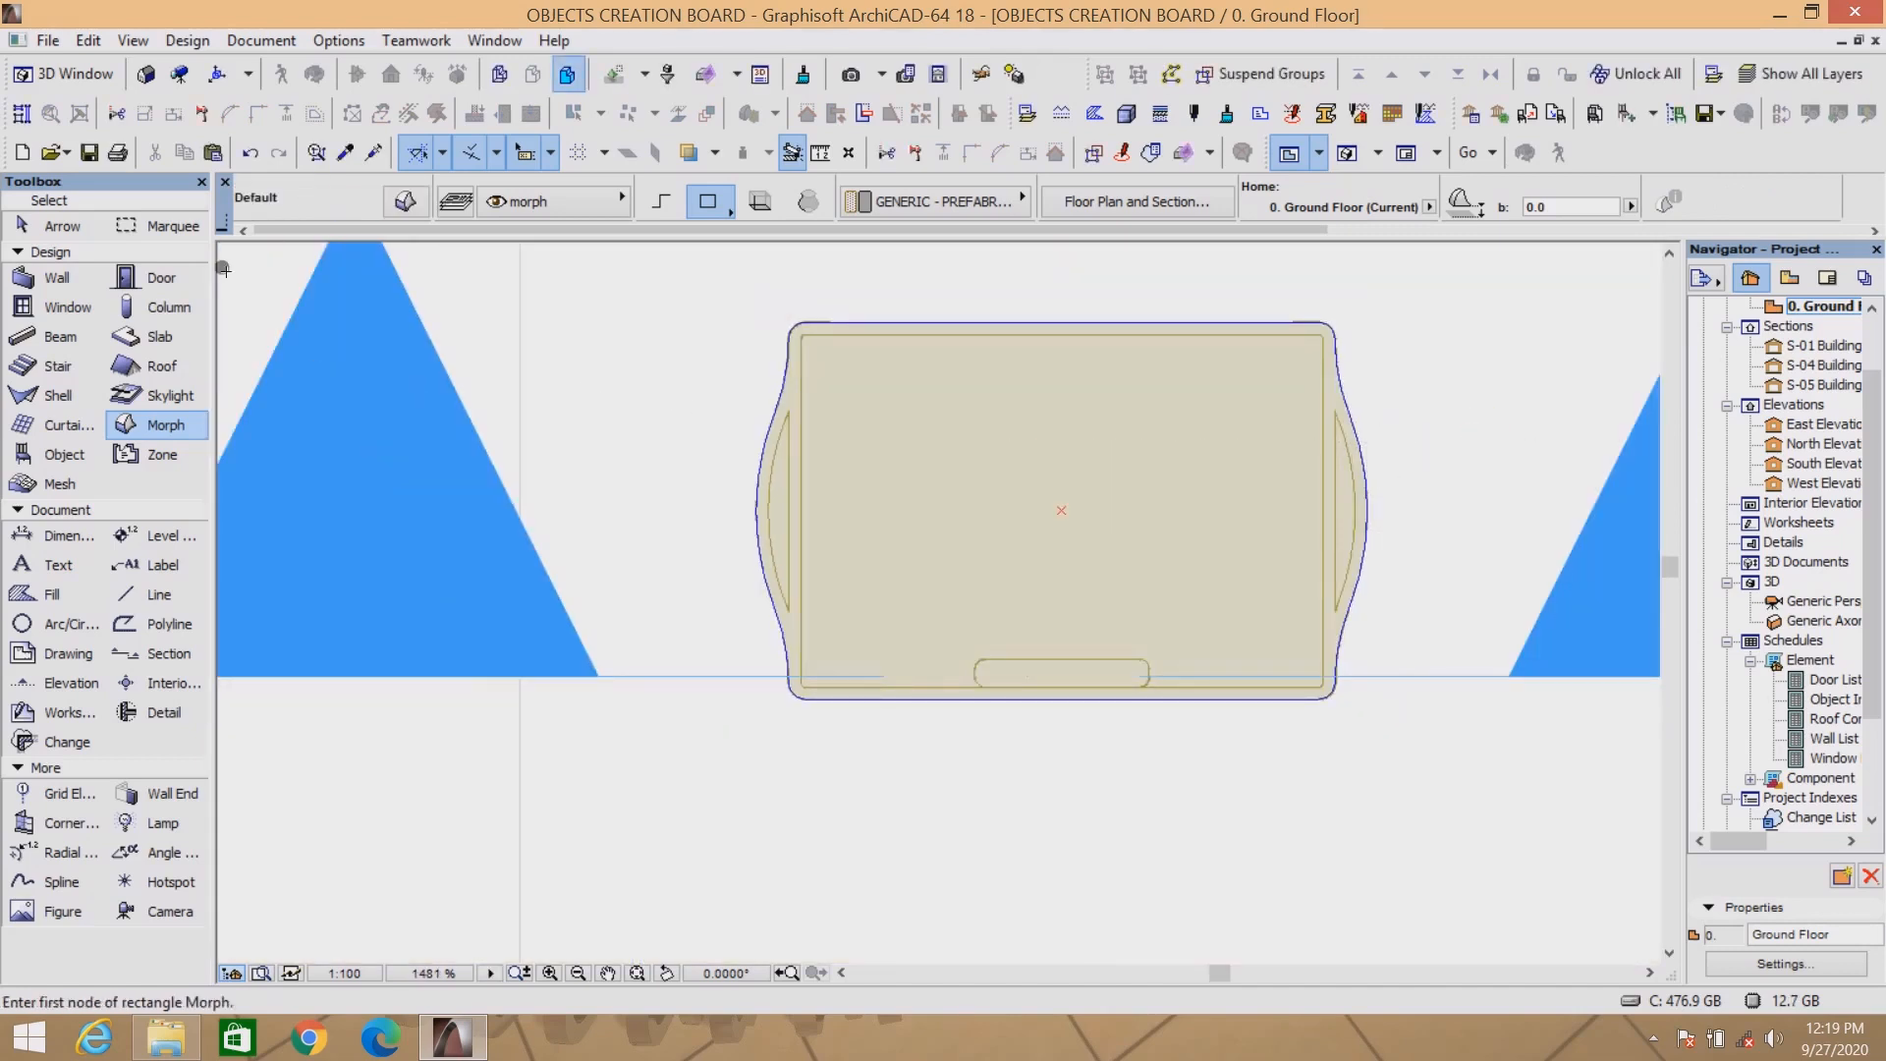
Enclose the table with a rectangular marquee in plan and select the centre hotspot and table morph inside it.
{"action": "left_click", "coordinate": [173, 228]}
{"action": "left_click", "coordinate": [691, 281]}
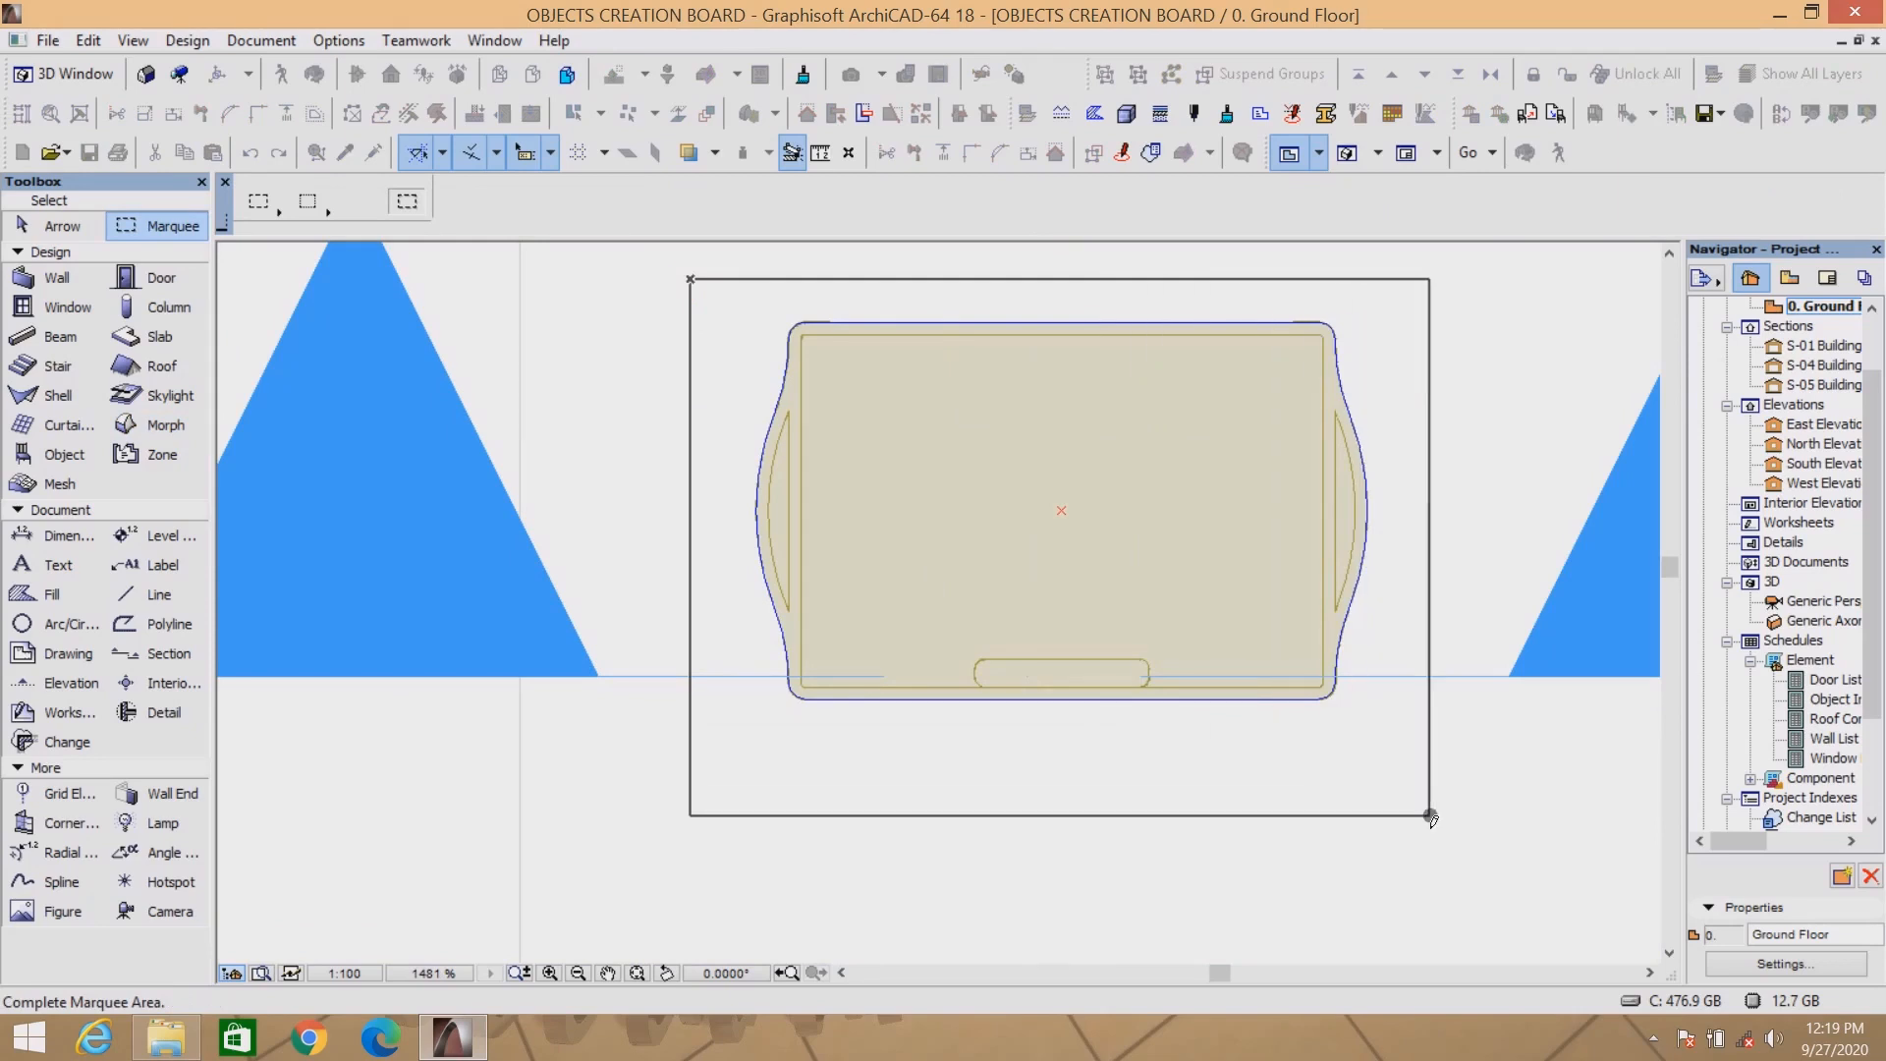
{"action": "left_click", "coordinate": [1430, 814]}
{"action": "left_click", "coordinate": [157, 881]}
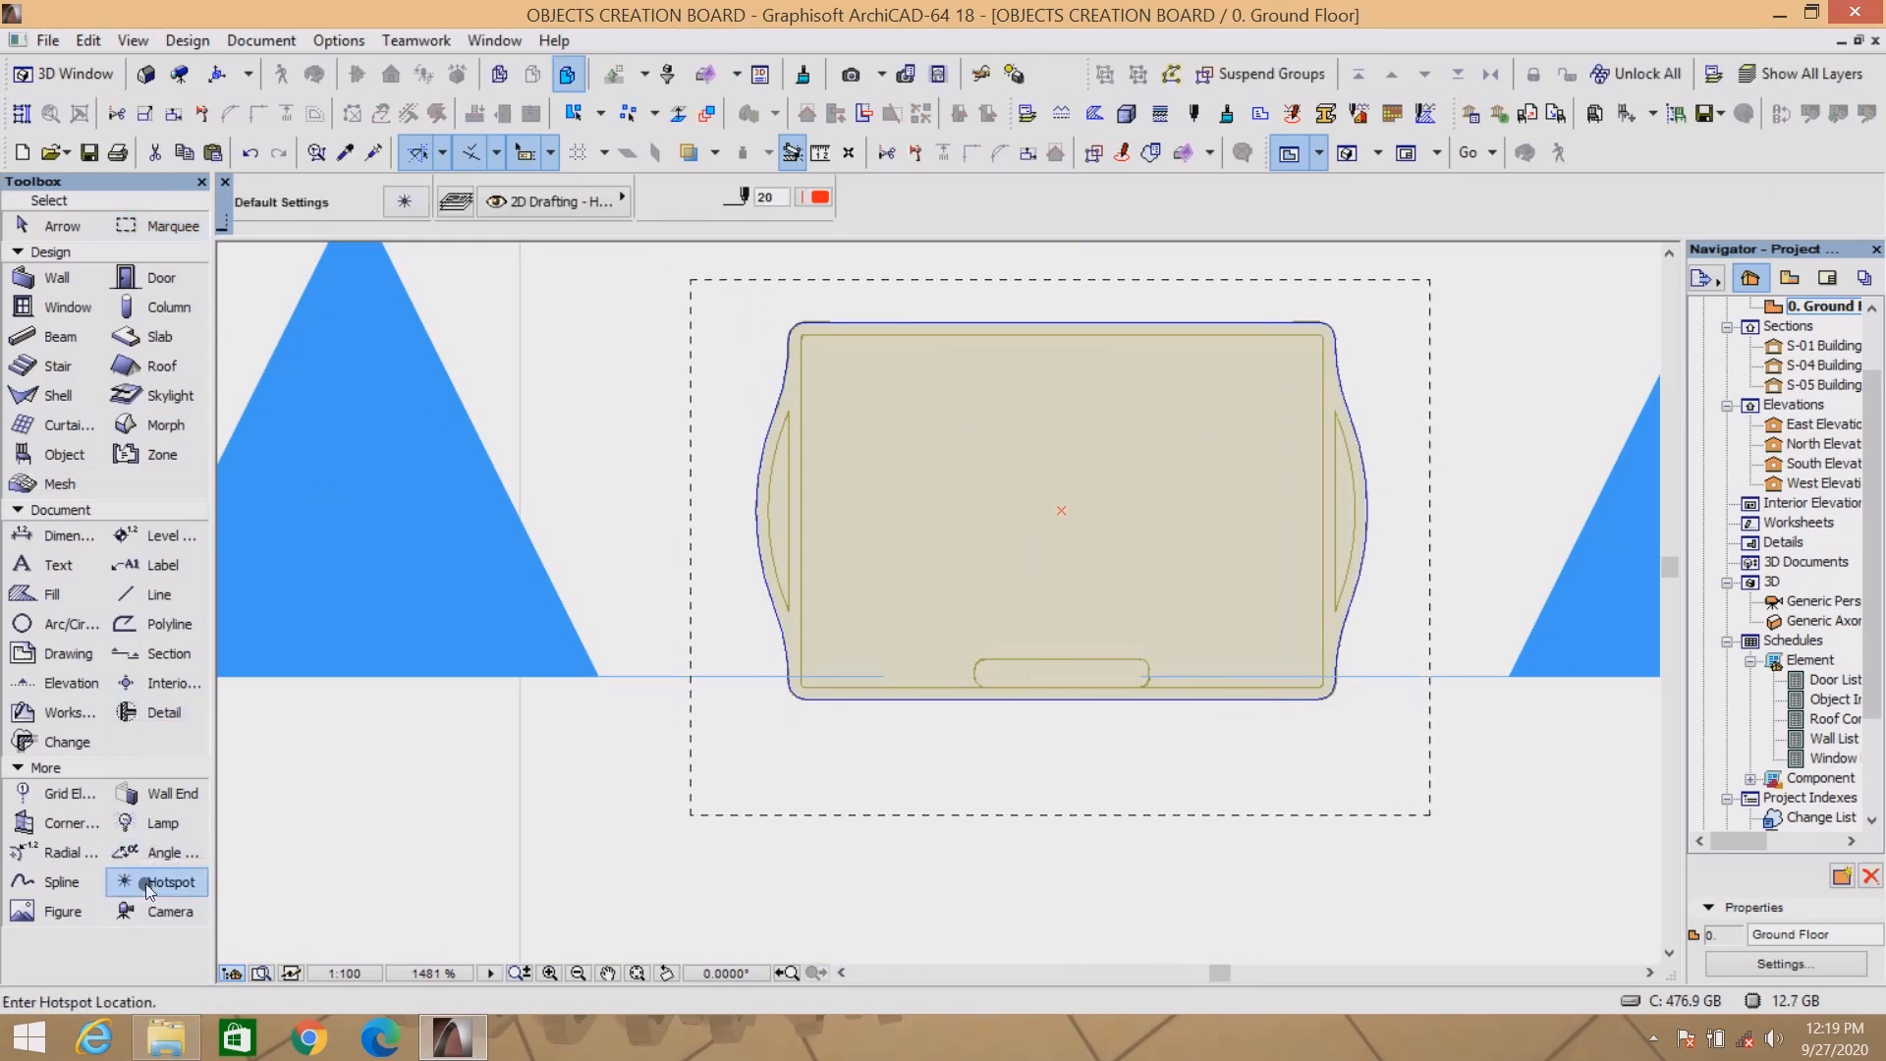
{"action": "left_click", "coordinate": [142, 424]}
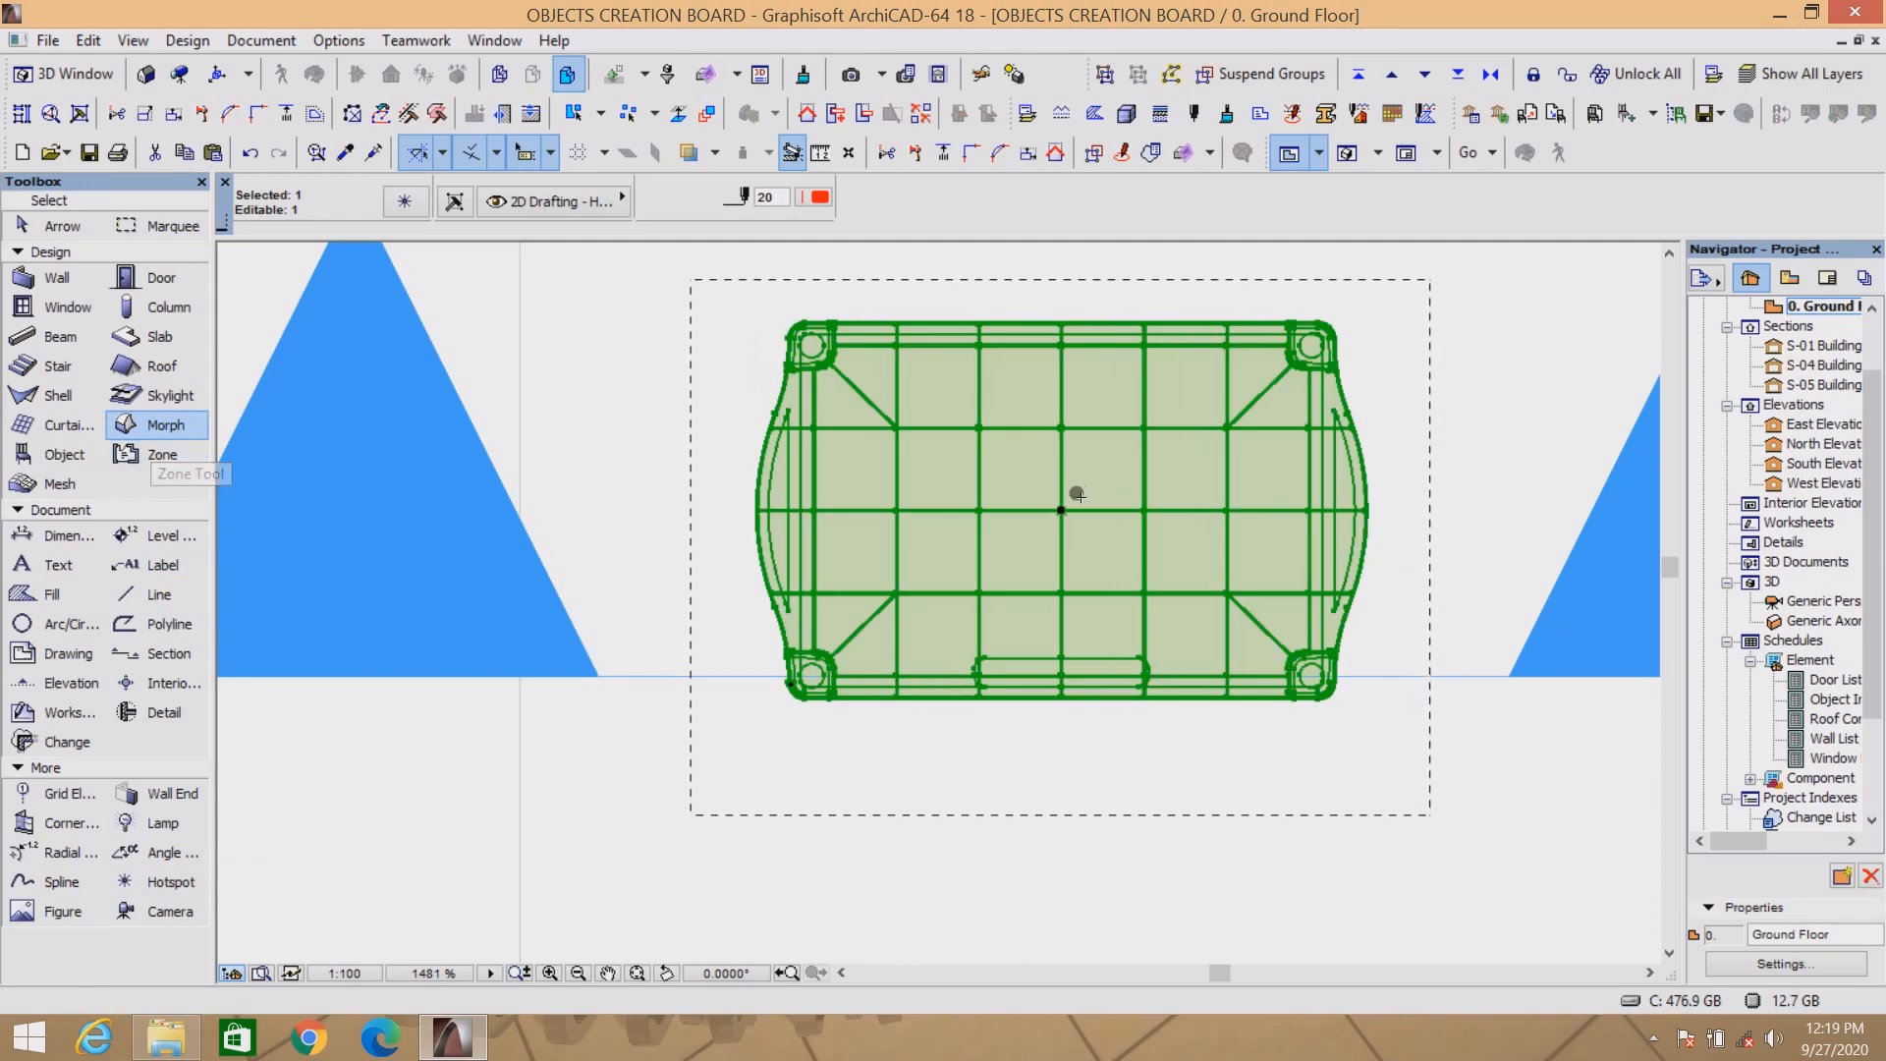
{"action": "scroll", "coordinate": [1041, 540], "scroll_direction": "down", "scroll_amount": 3}
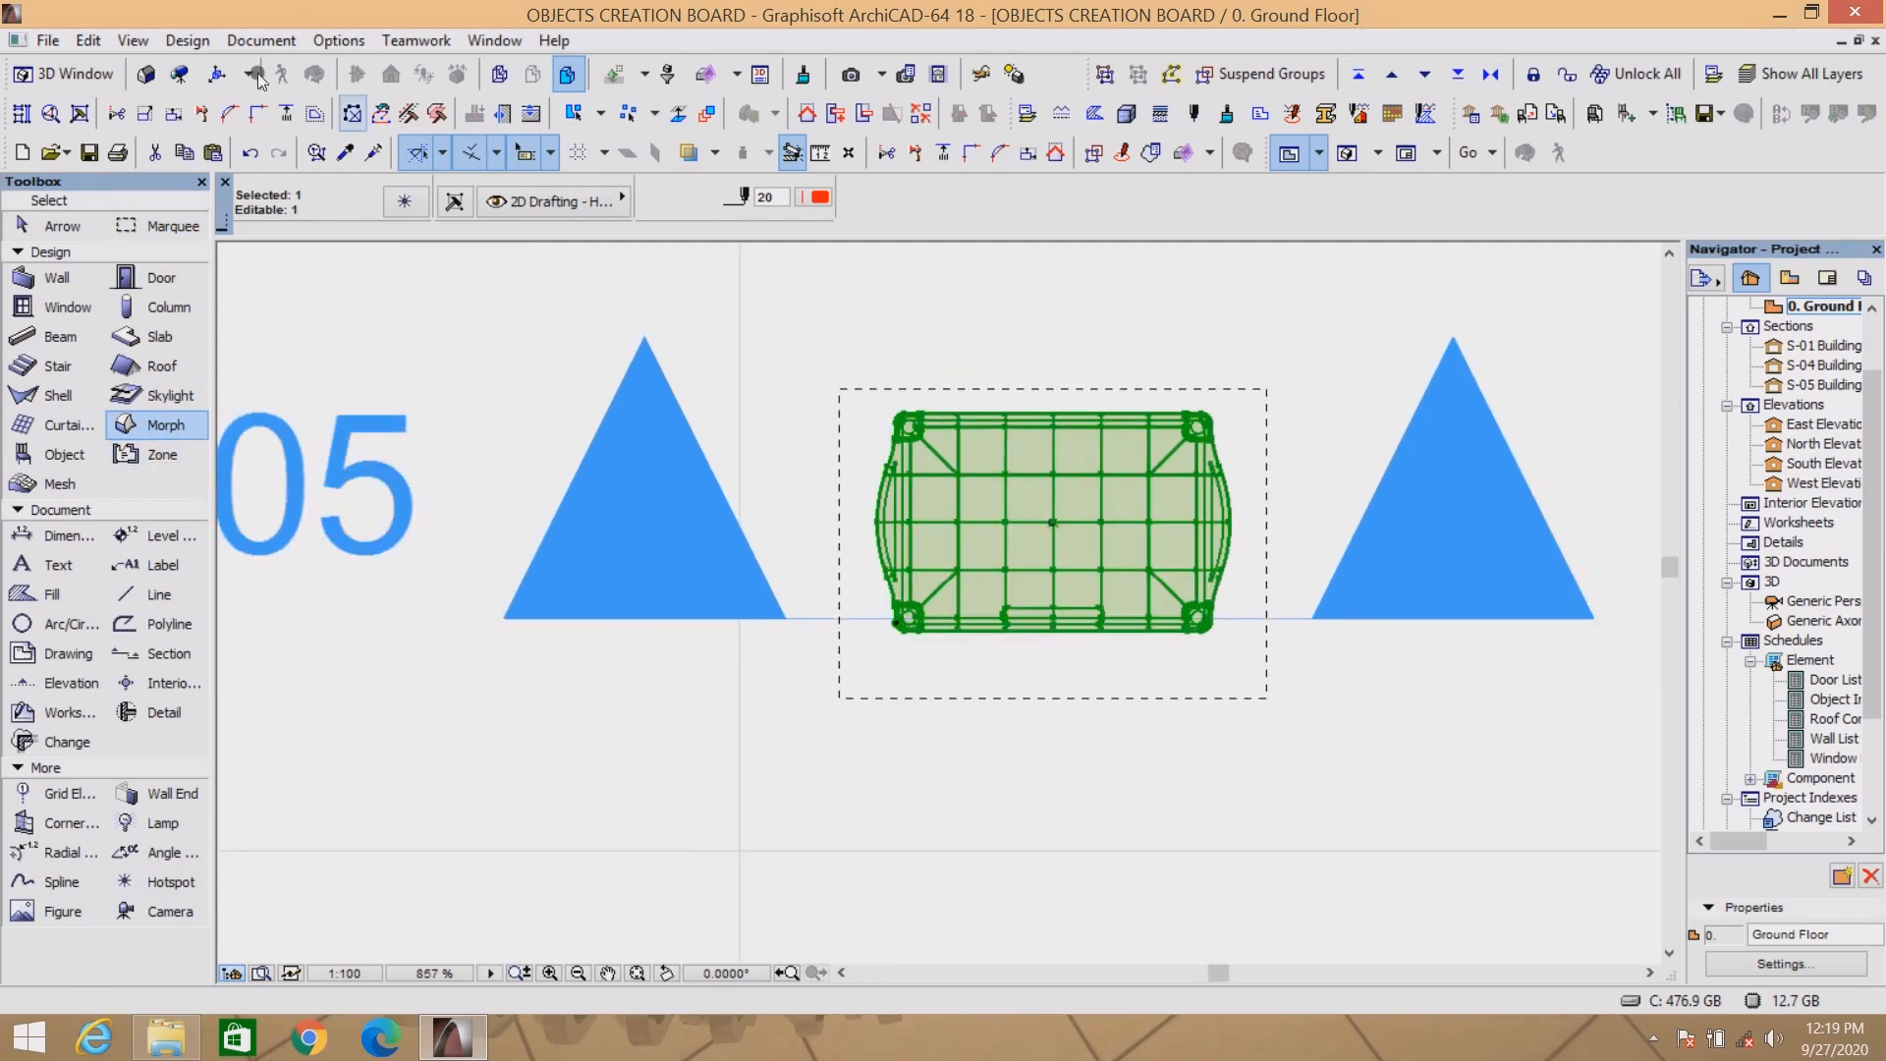
Start saving the selection as a library object, storing it as a file in a selected folder.
{"action": "left_click", "coordinate": [47, 40]}
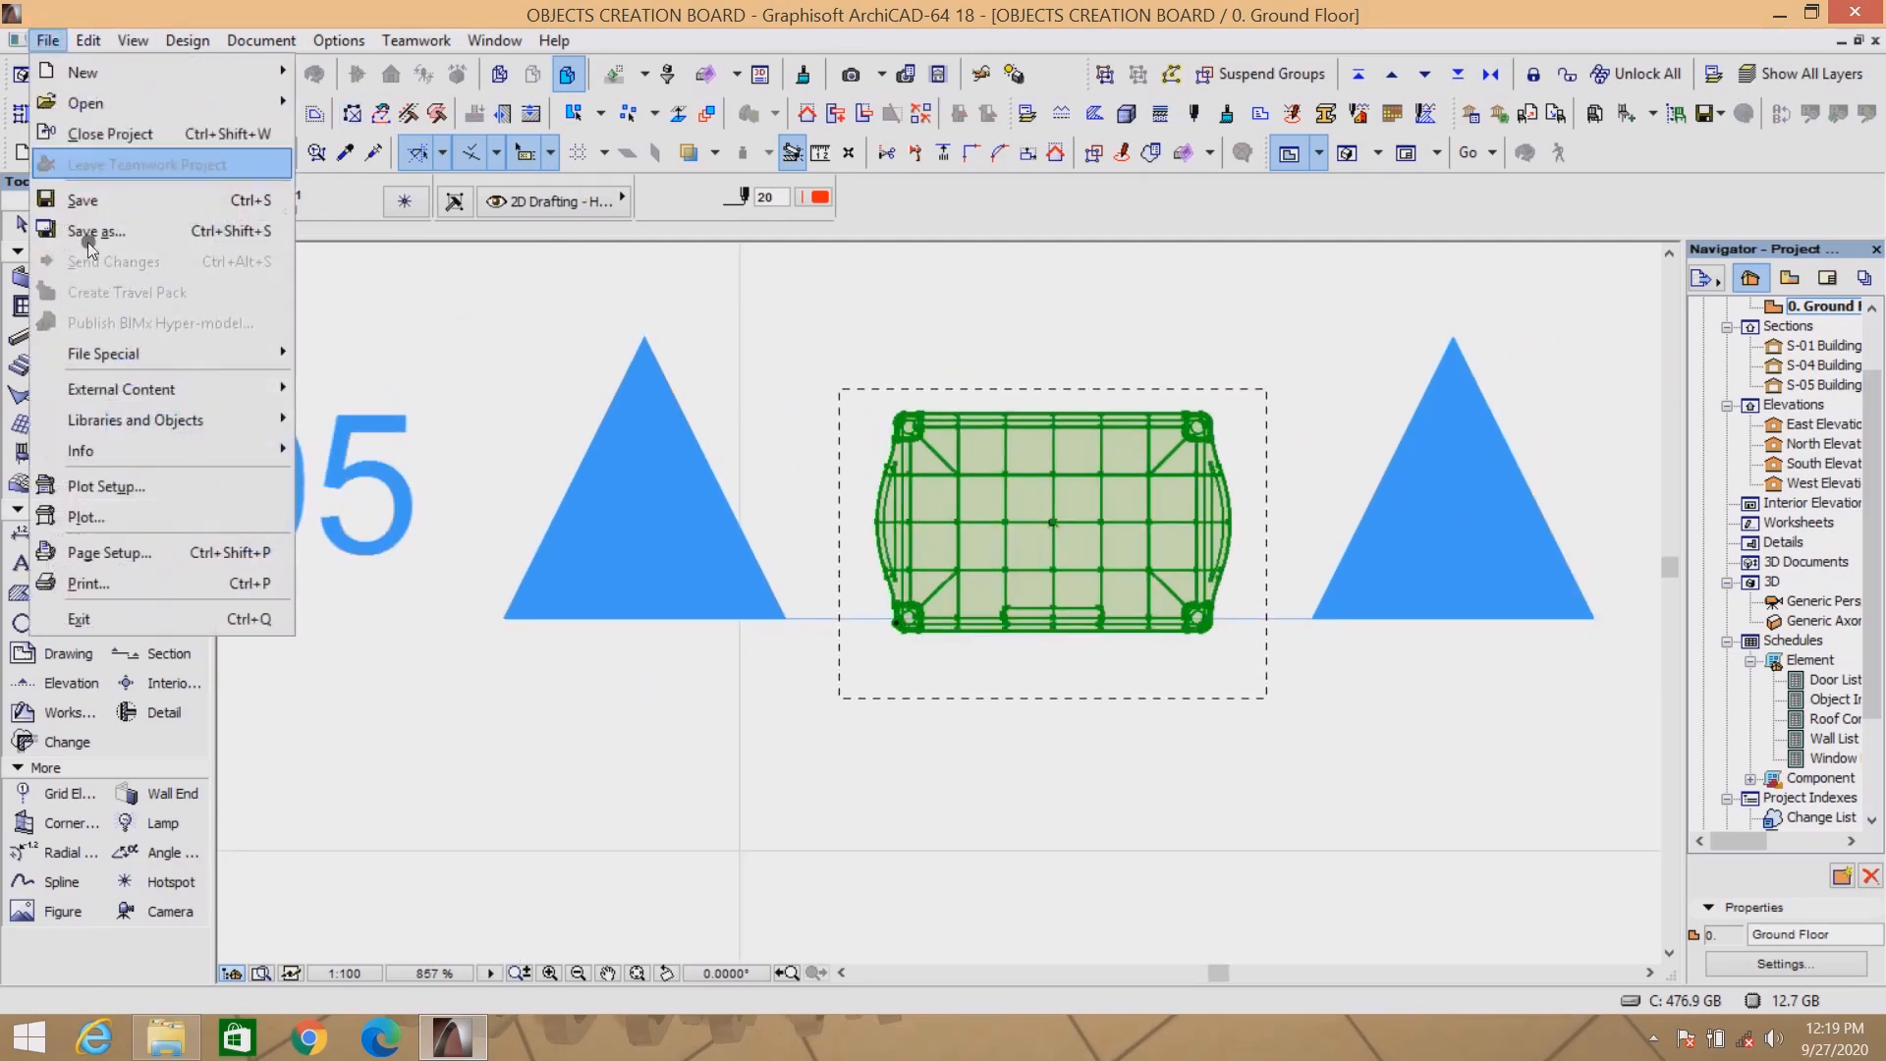
{"action": "mouse_move", "coordinate": [102, 422]}
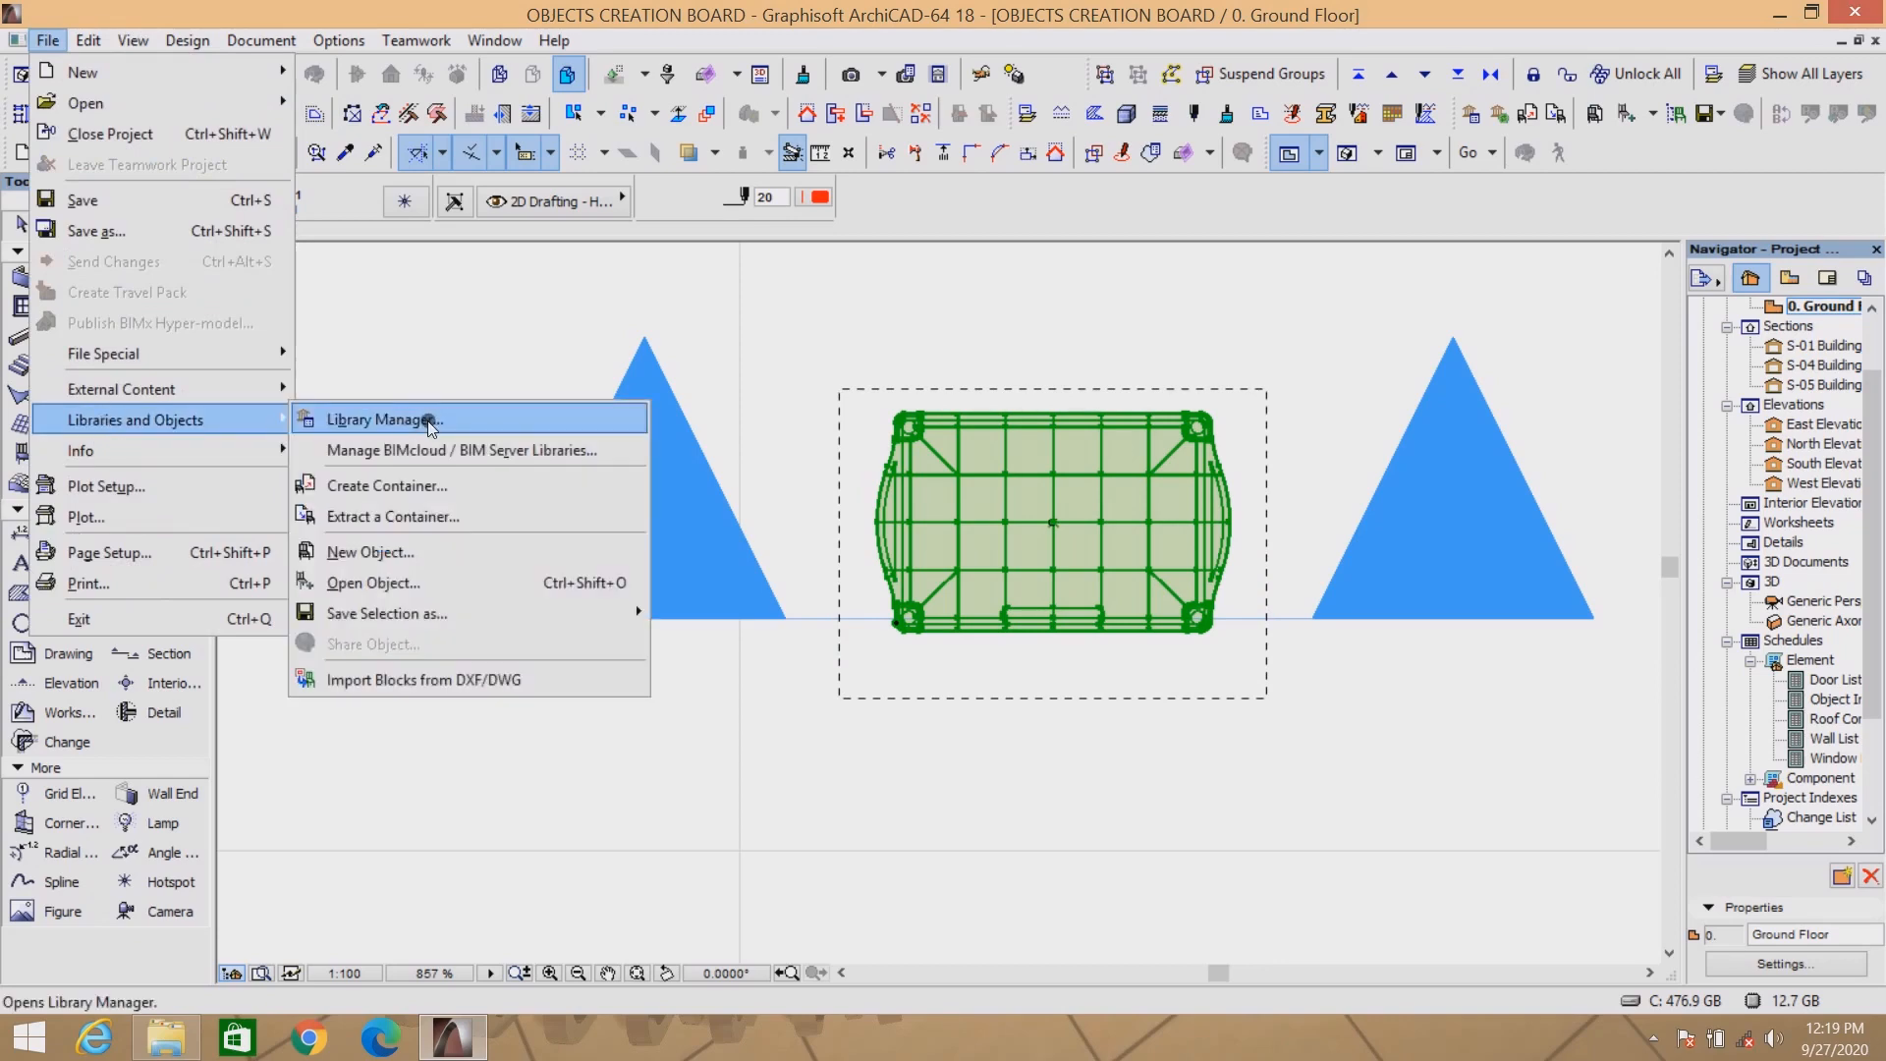
{"action": "mouse_move", "coordinate": [410, 610]}
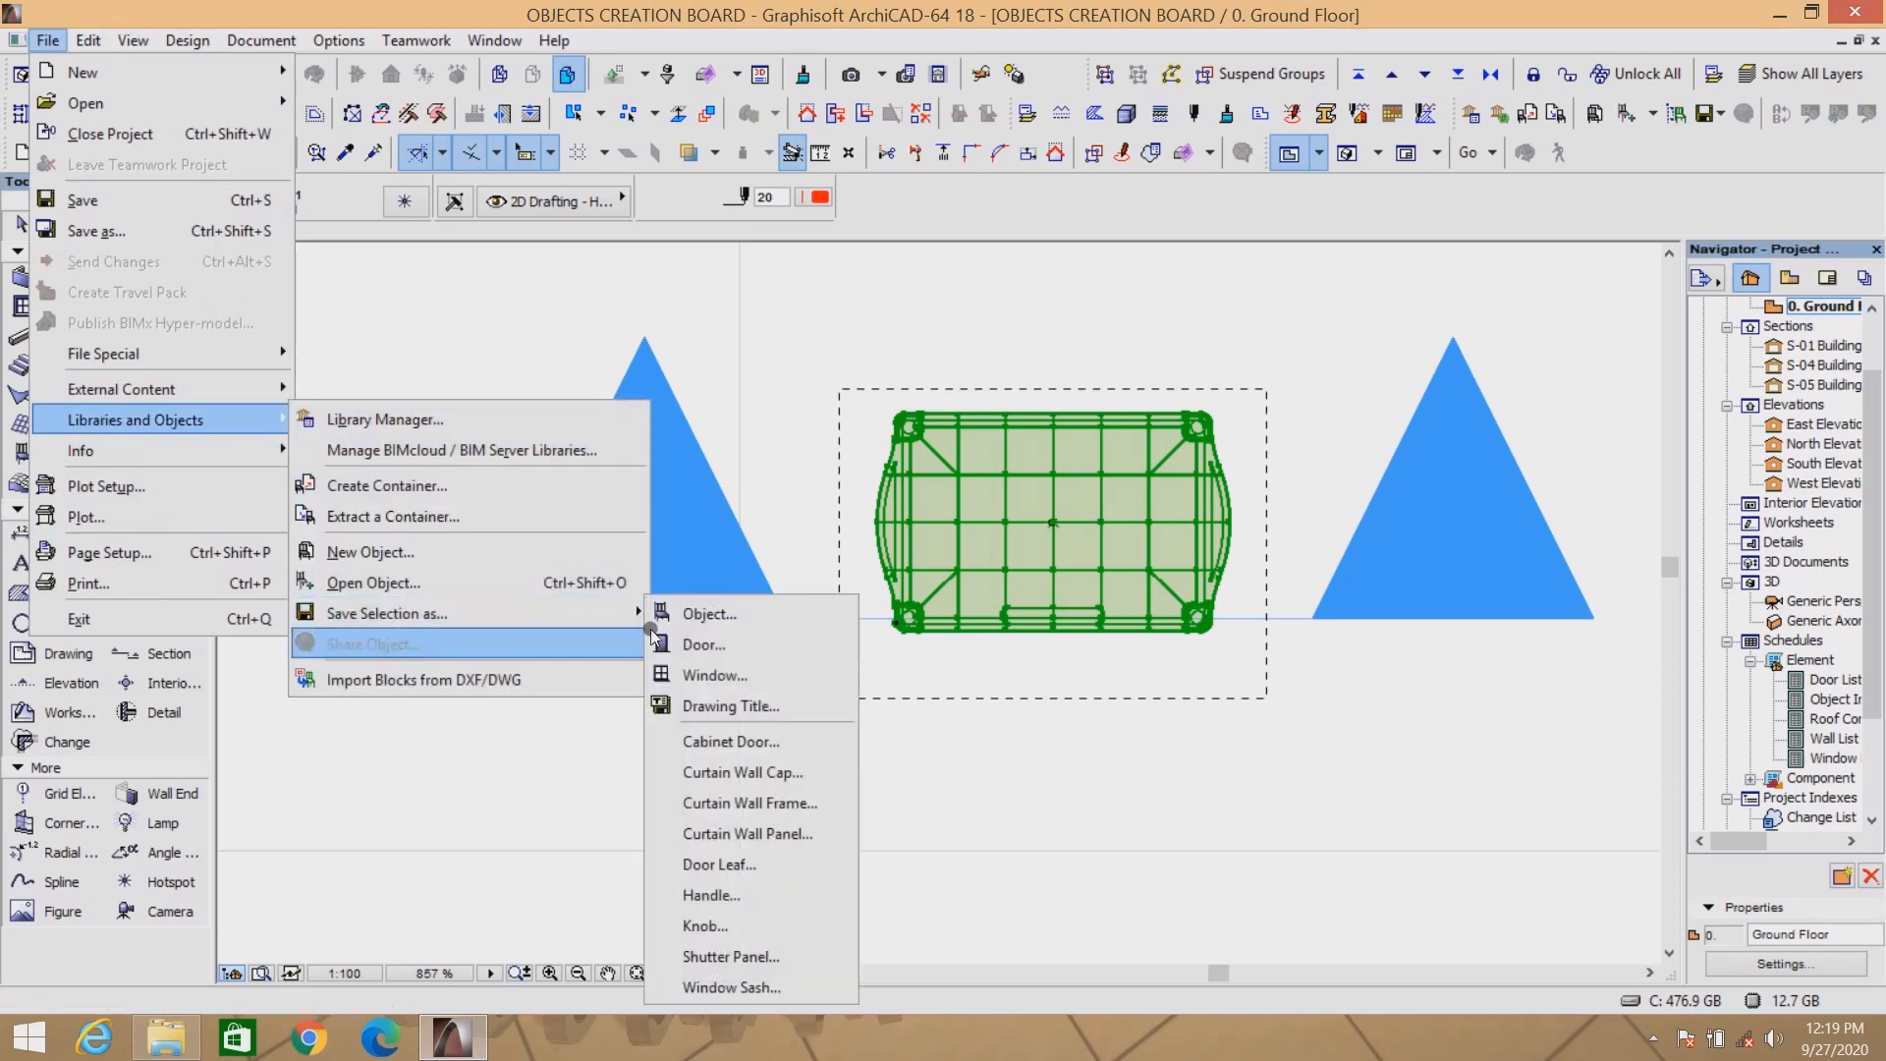
{"action": "left_click", "coordinate": [691, 615]}
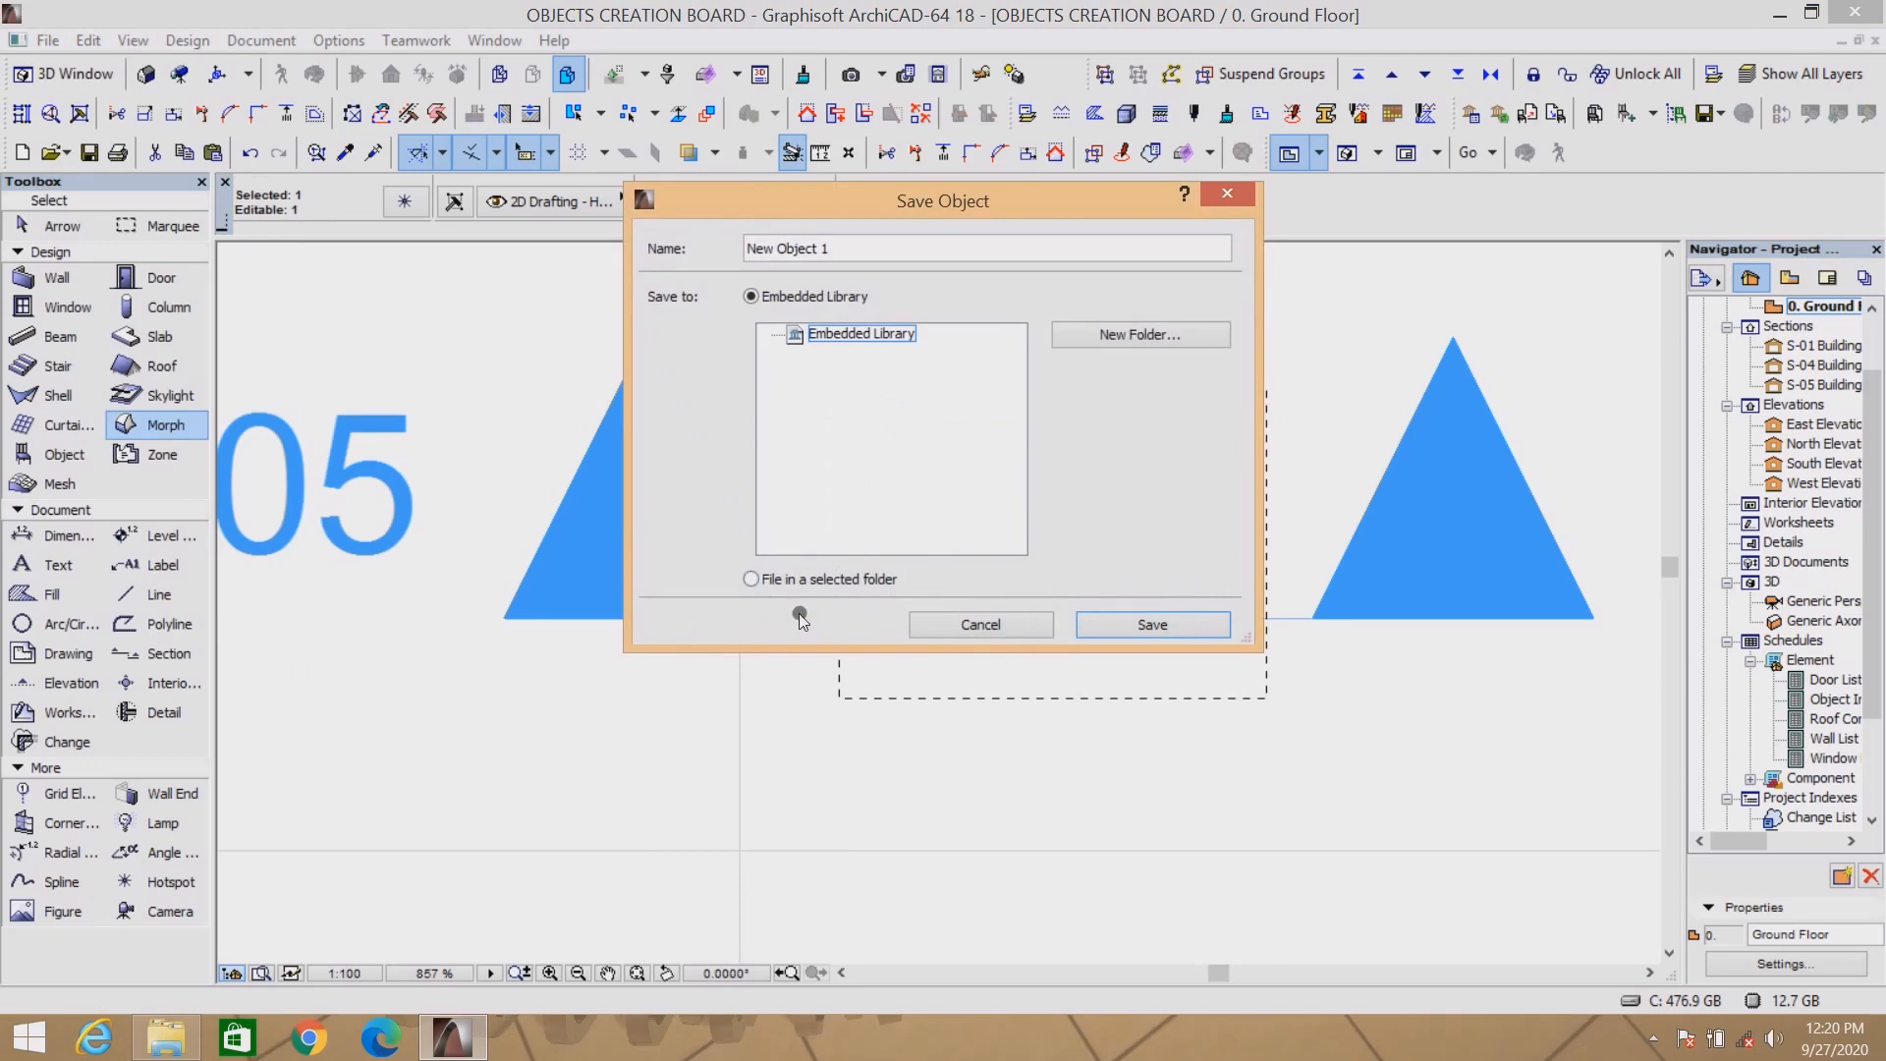
{"action": "left_click", "coordinate": [751, 579]}
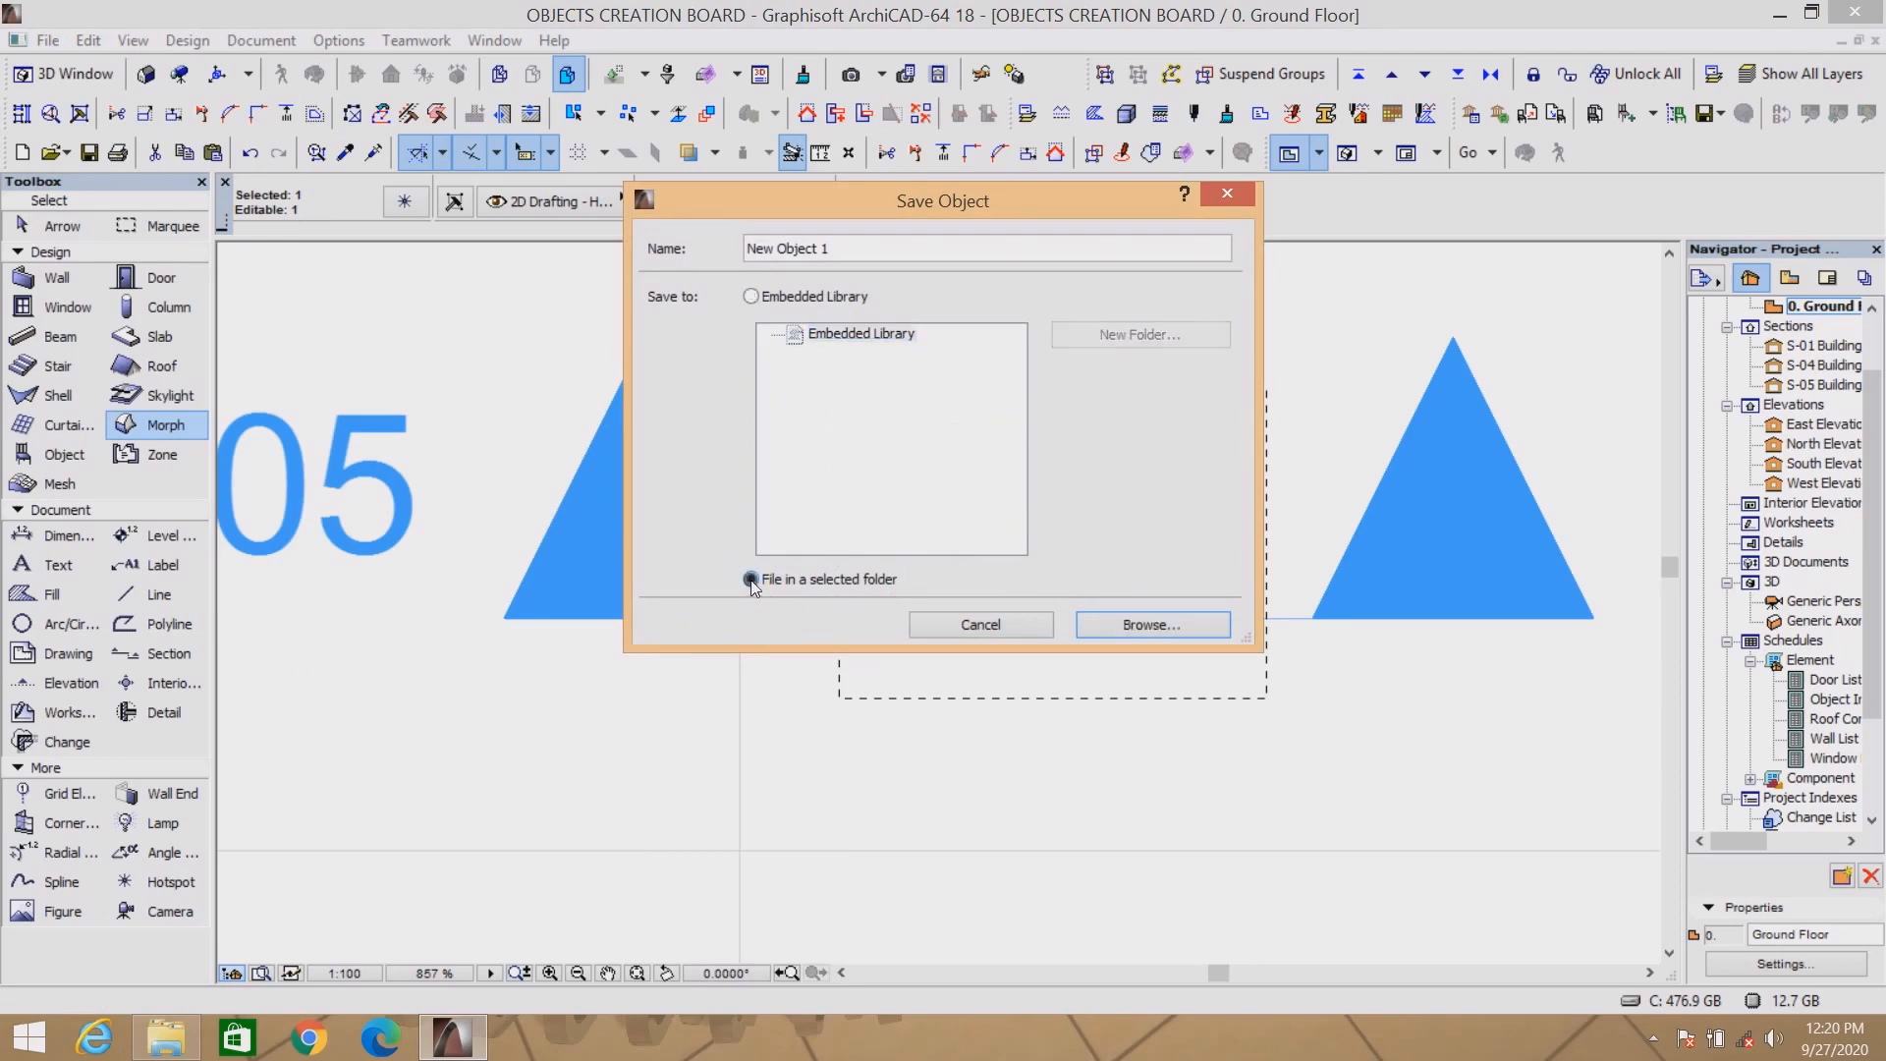
{"action": "left_click", "coordinate": [1180, 626]}
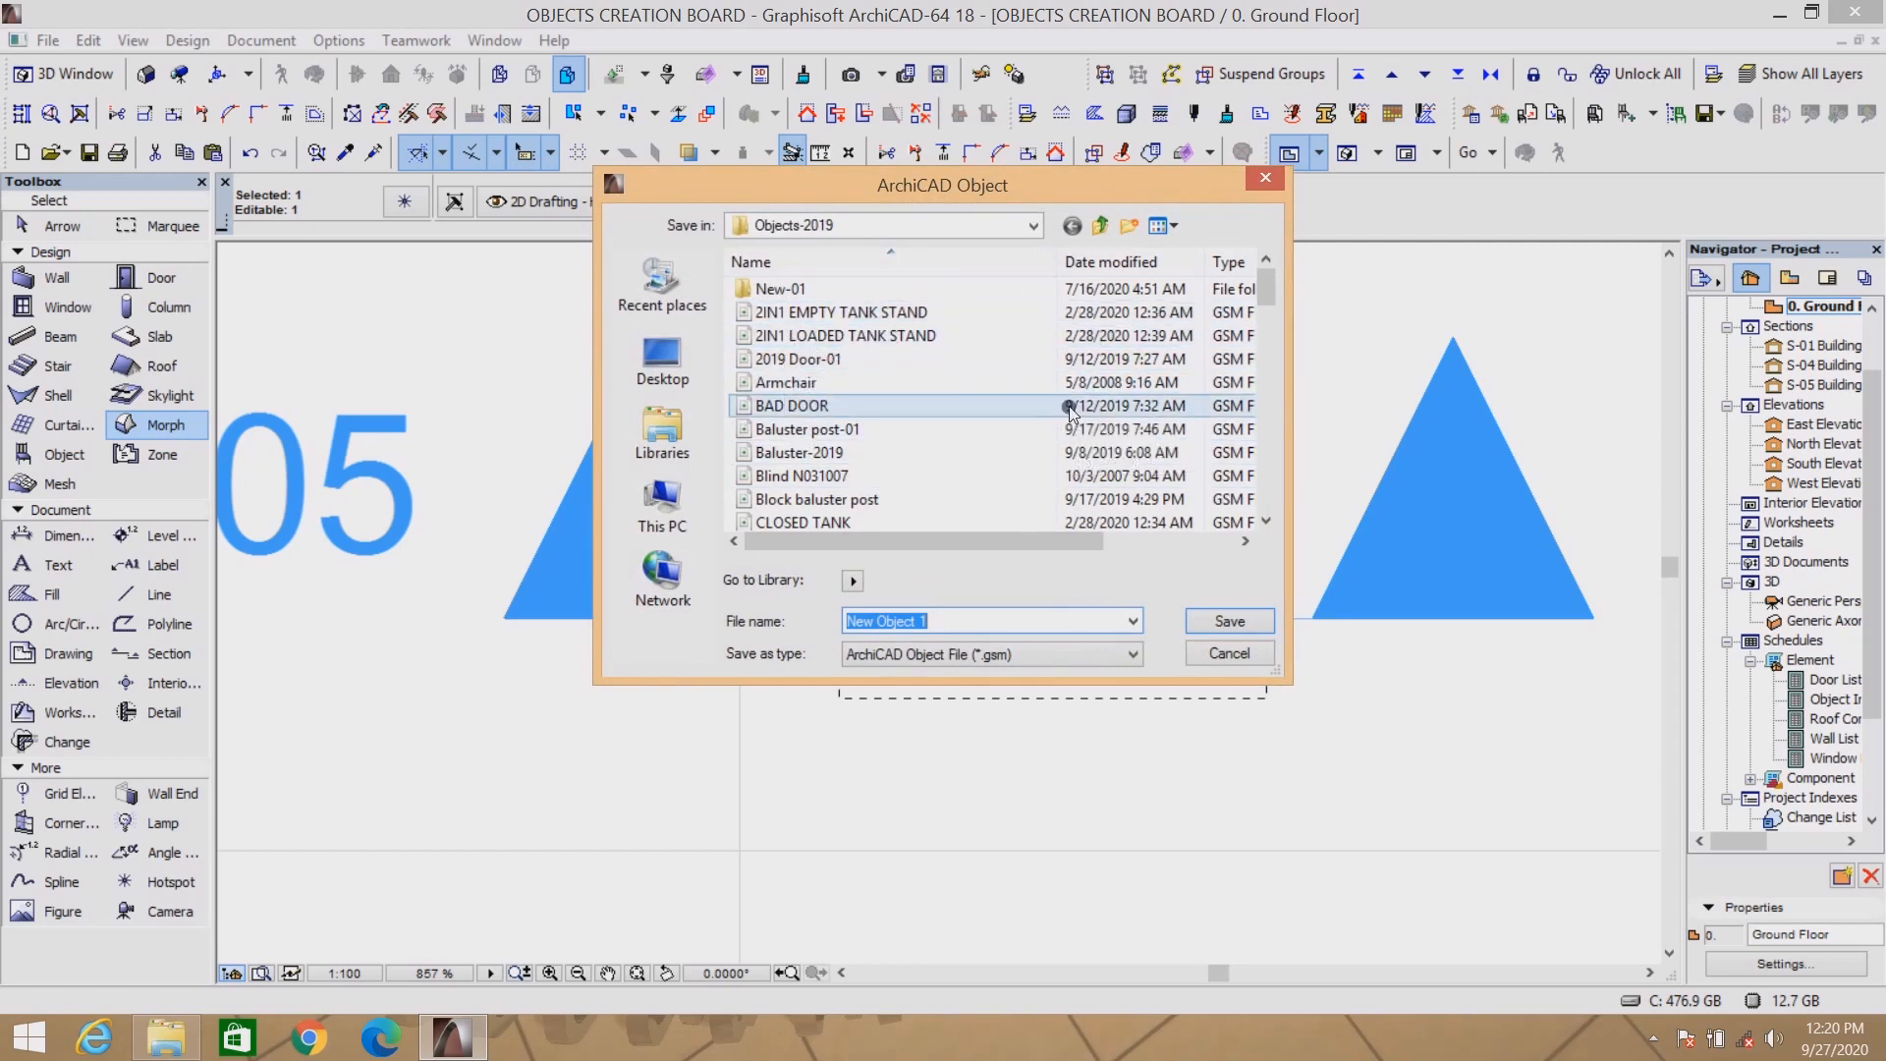
Create a folder named MY OBJECTS on the Desktop and open it as the save location.
{"action": "left_click", "coordinate": [679, 356]}
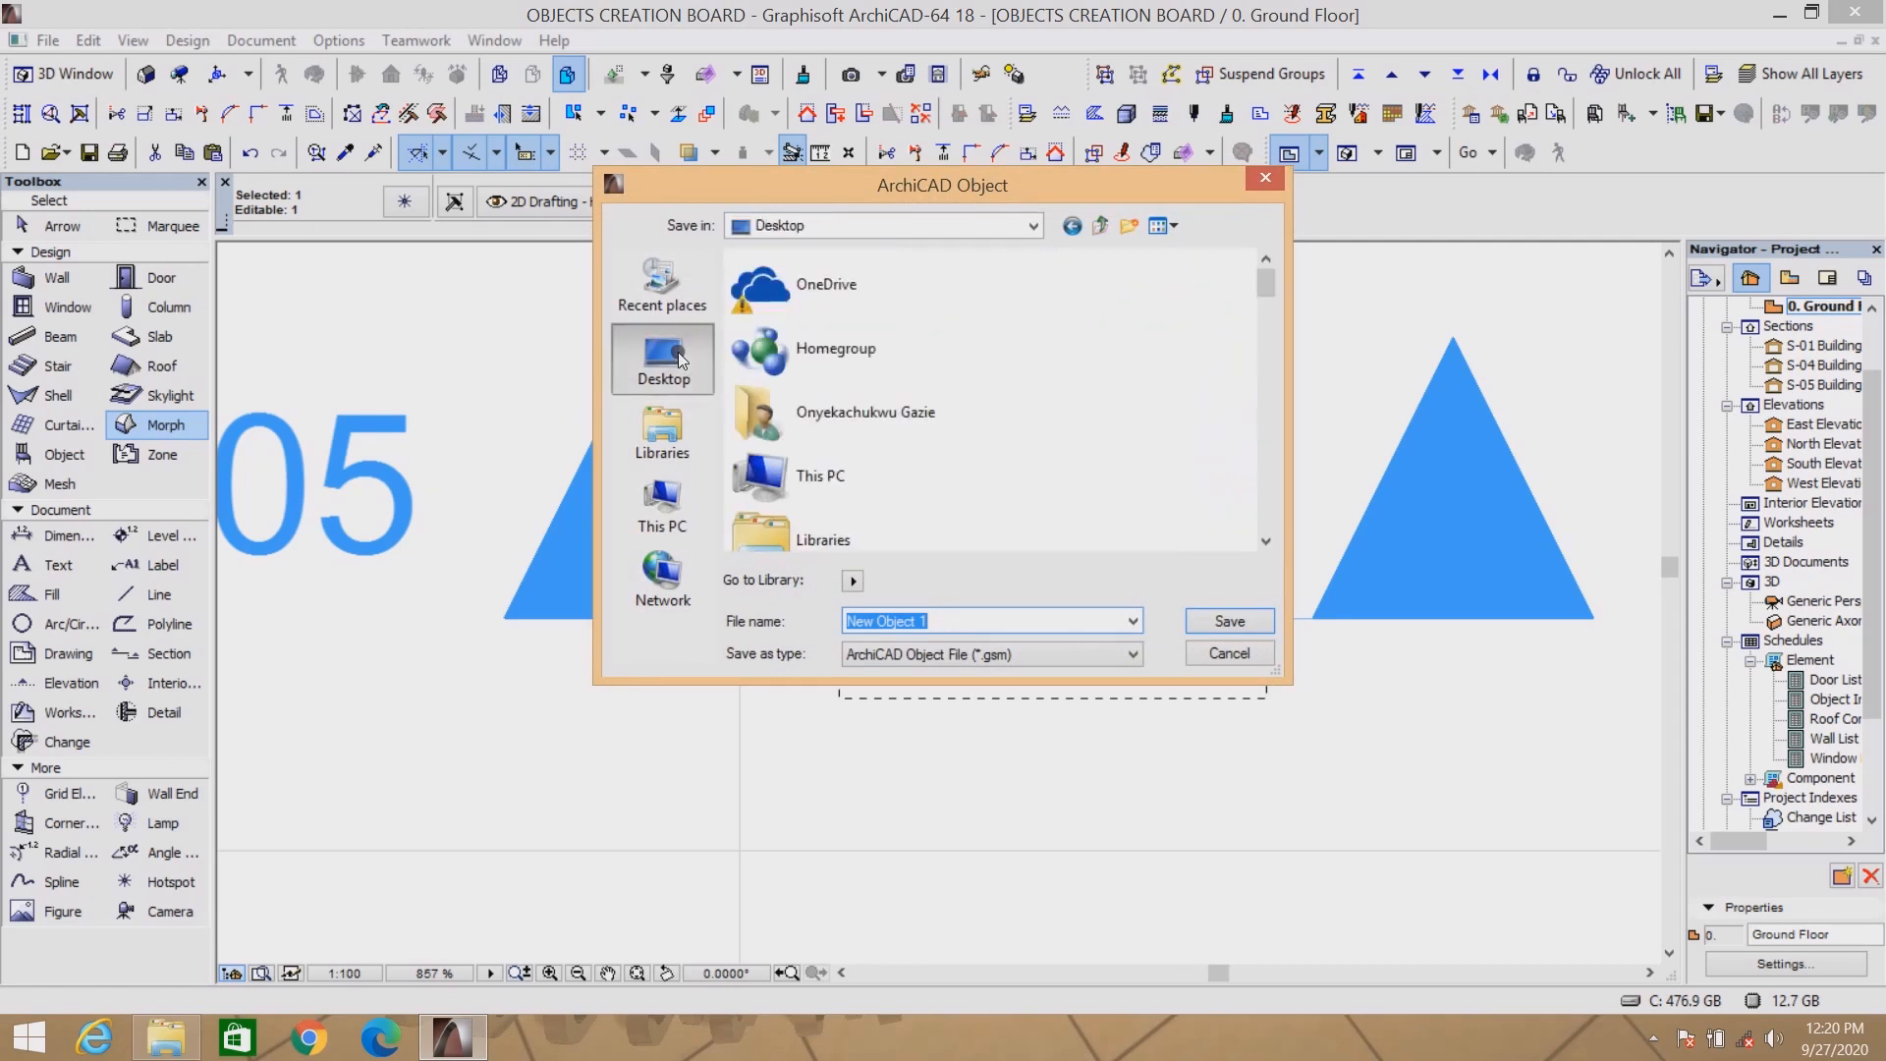
{"action": "left_click", "coordinate": [1132, 226]}
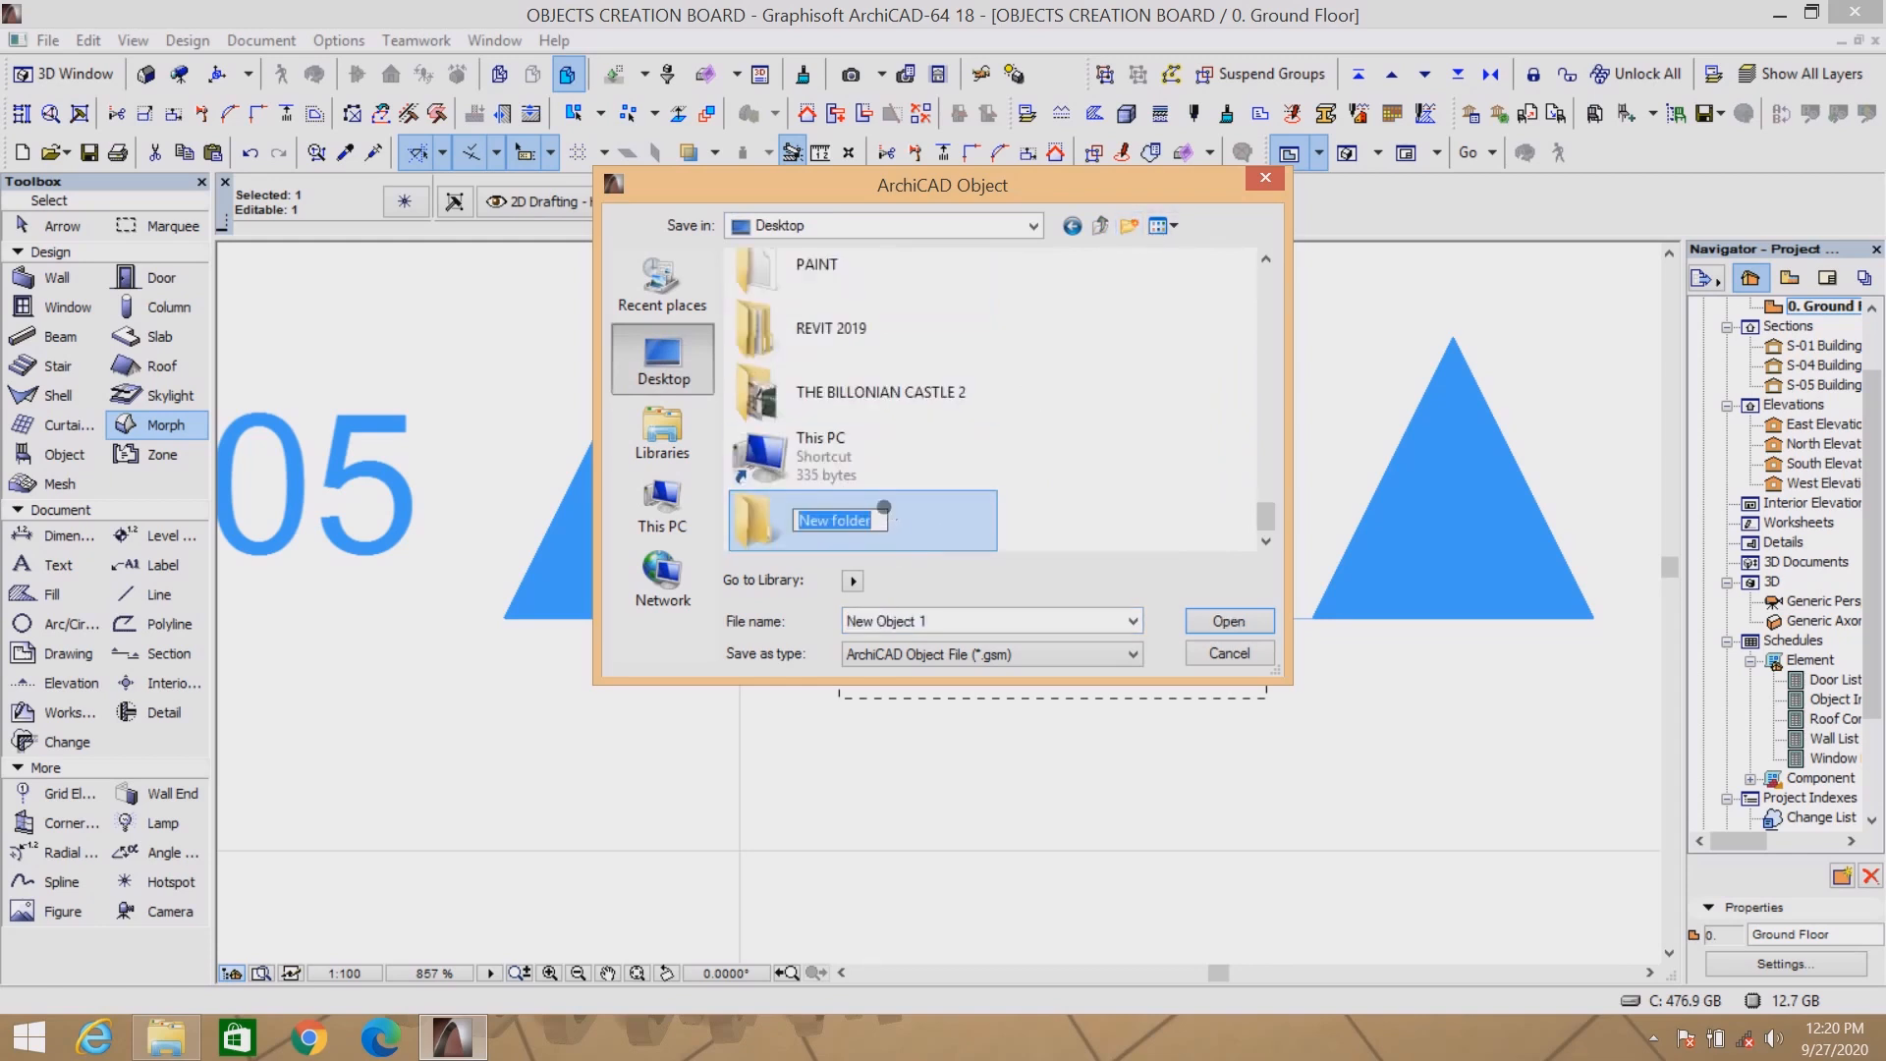
{"action": "type", "text": "MY OBJECTS"}
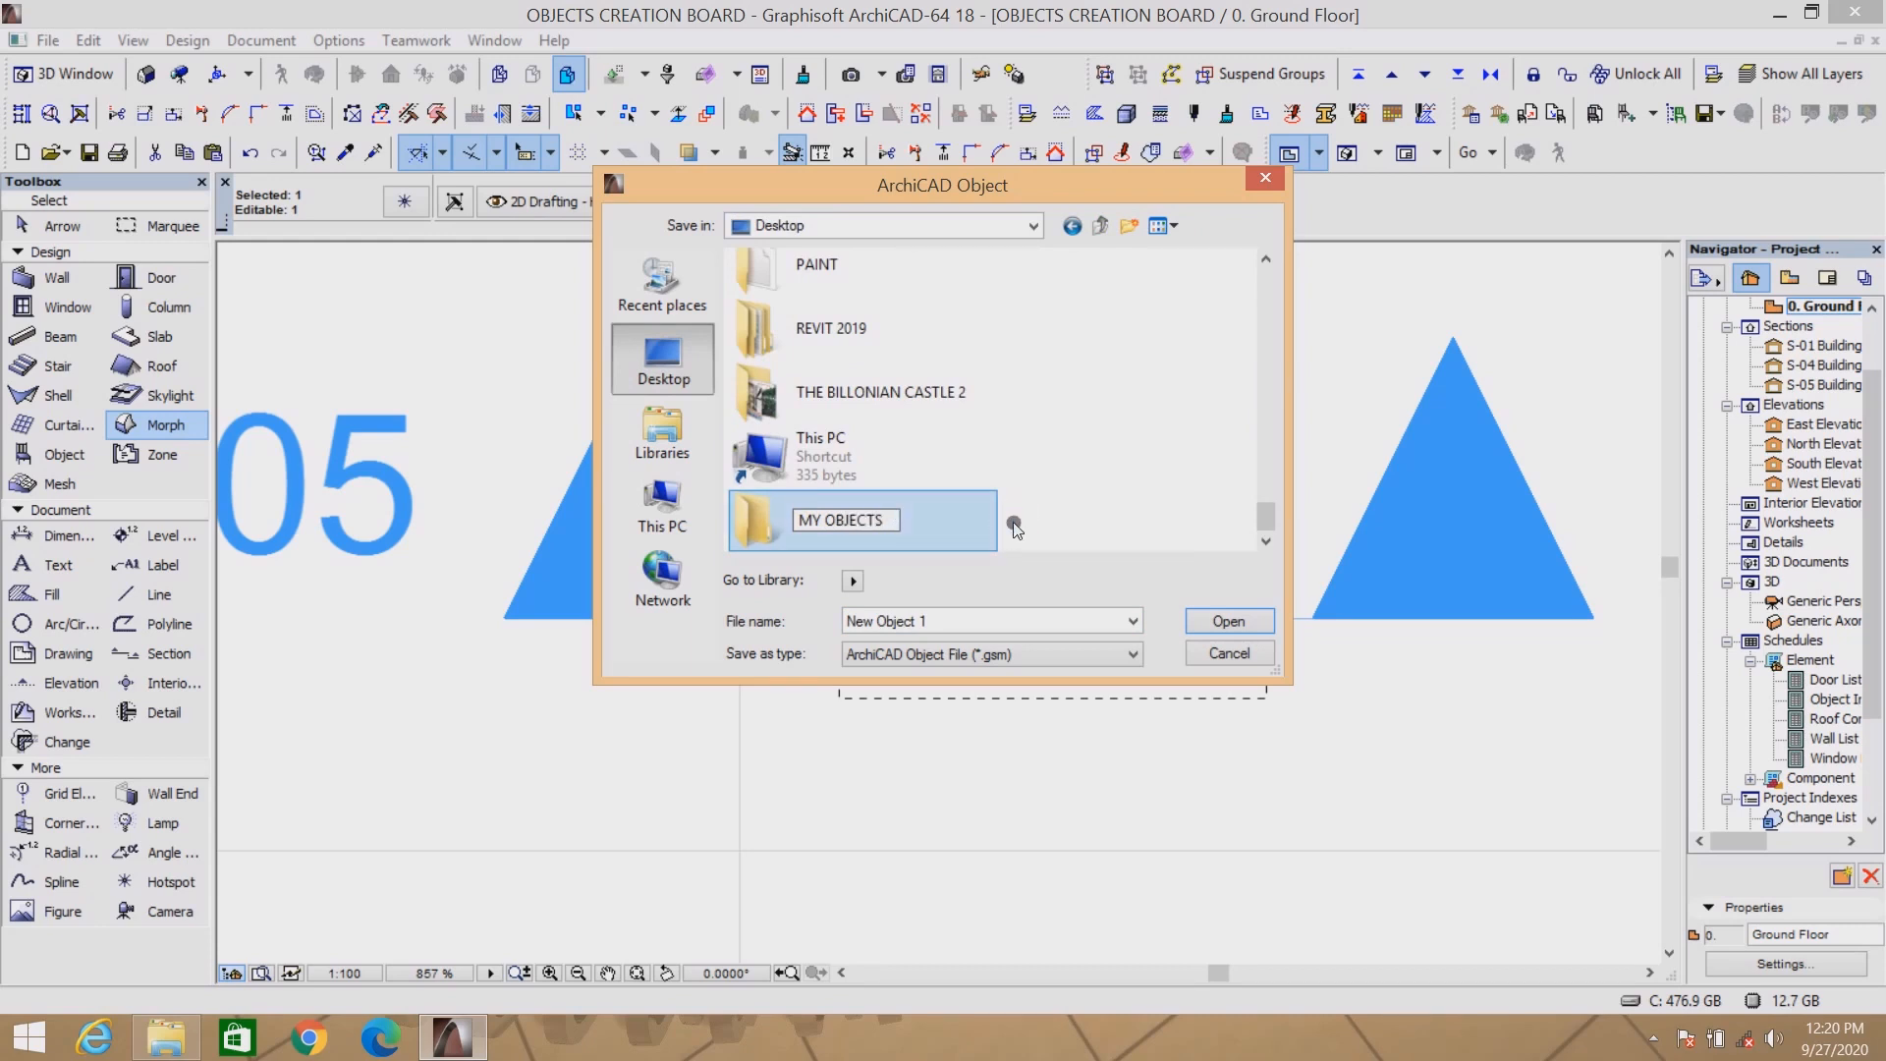
{"action": "key", "text": "Return"}
{"action": "double_click", "coordinate": [922, 519]}
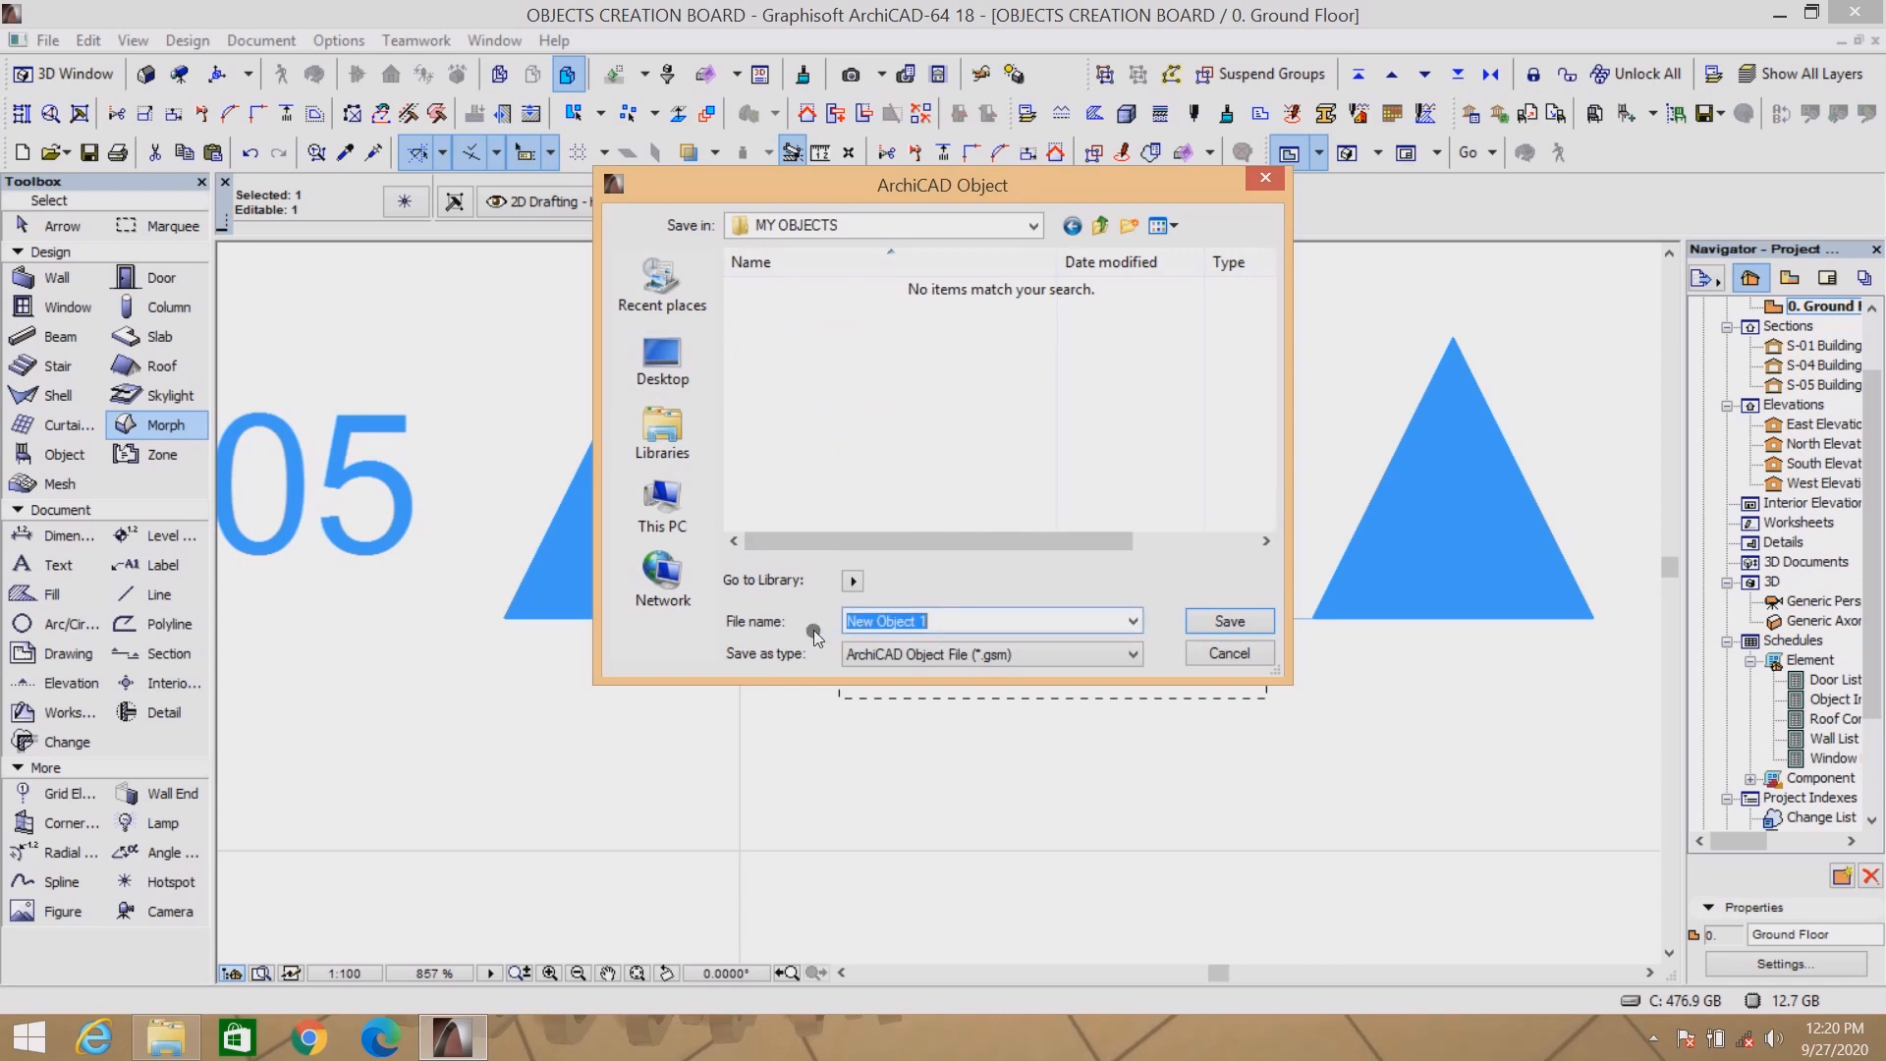
Save the object as PLASTIC TABLE in the MY OBJECTS folder, with the PLASTIC TABLE JPEG from the Desktop as its preview image.
{"action": "type", "text": "PLASTIC TABLE"}
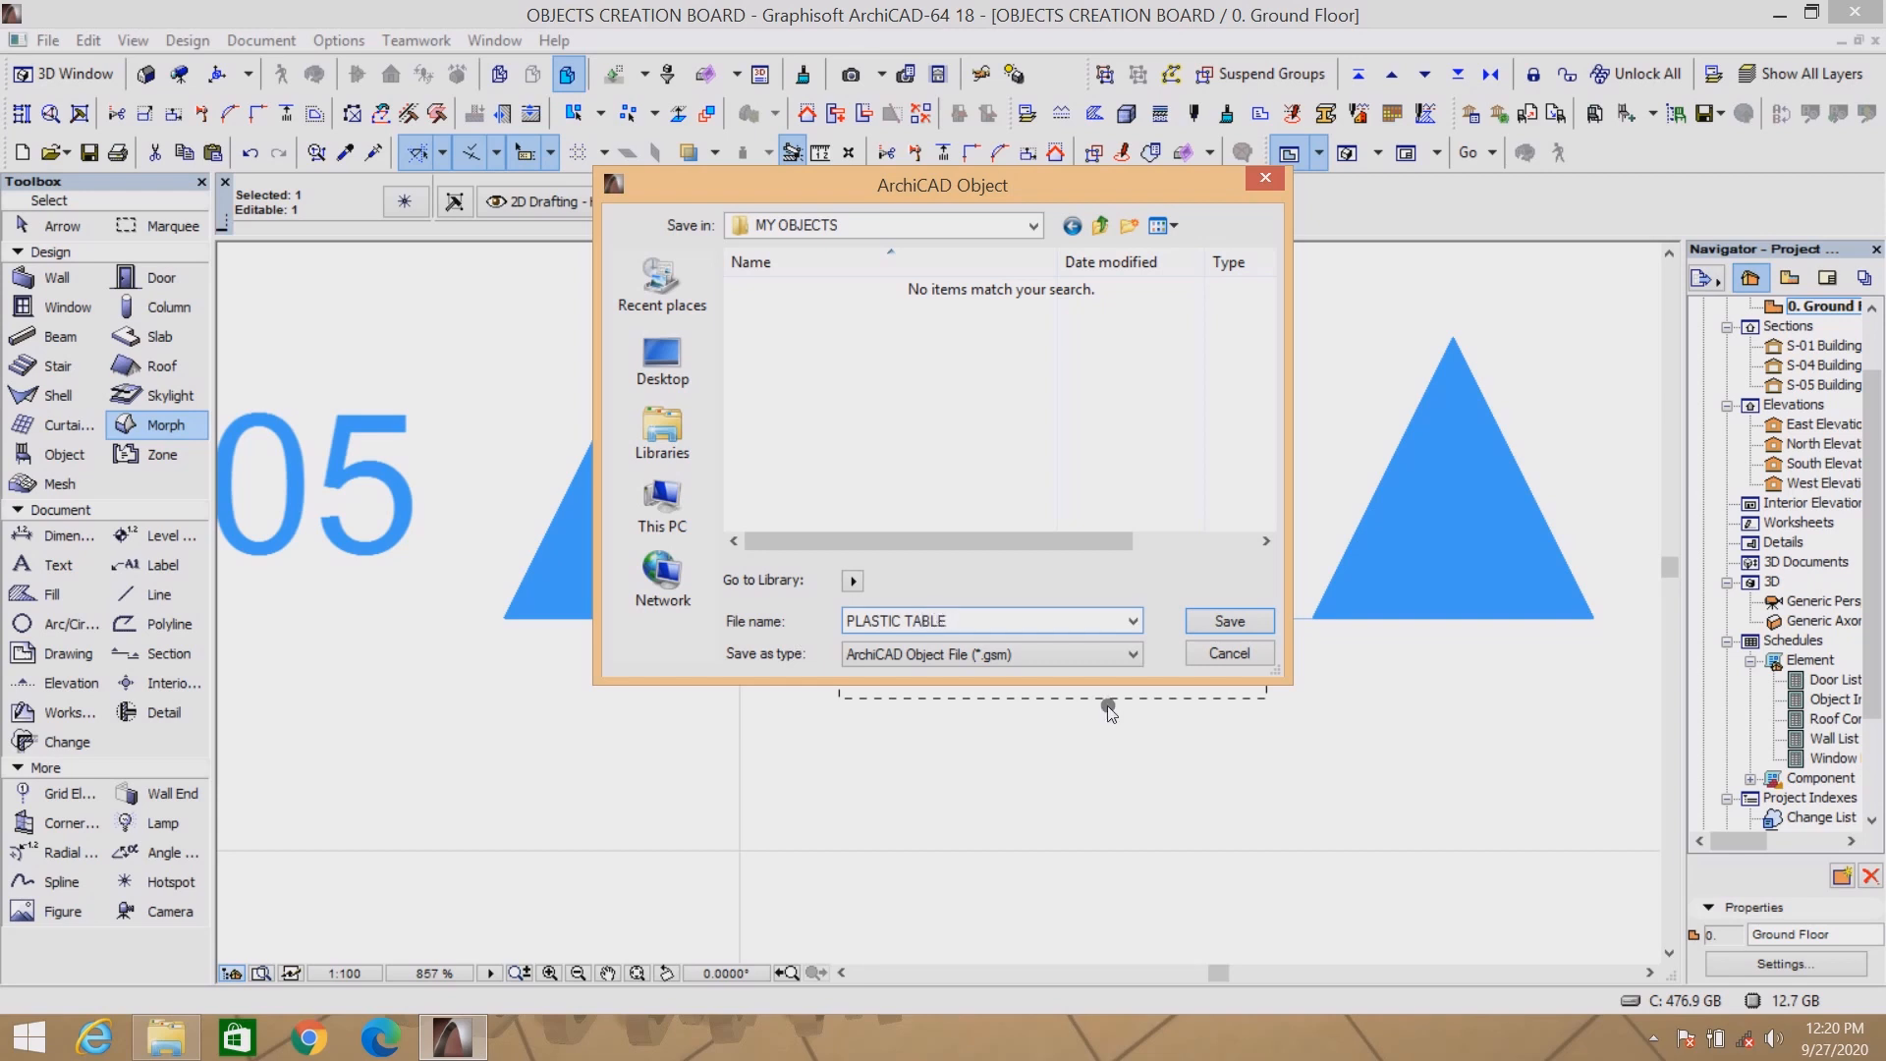
{"action": "left_click", "coordinate": [1229, 621]}
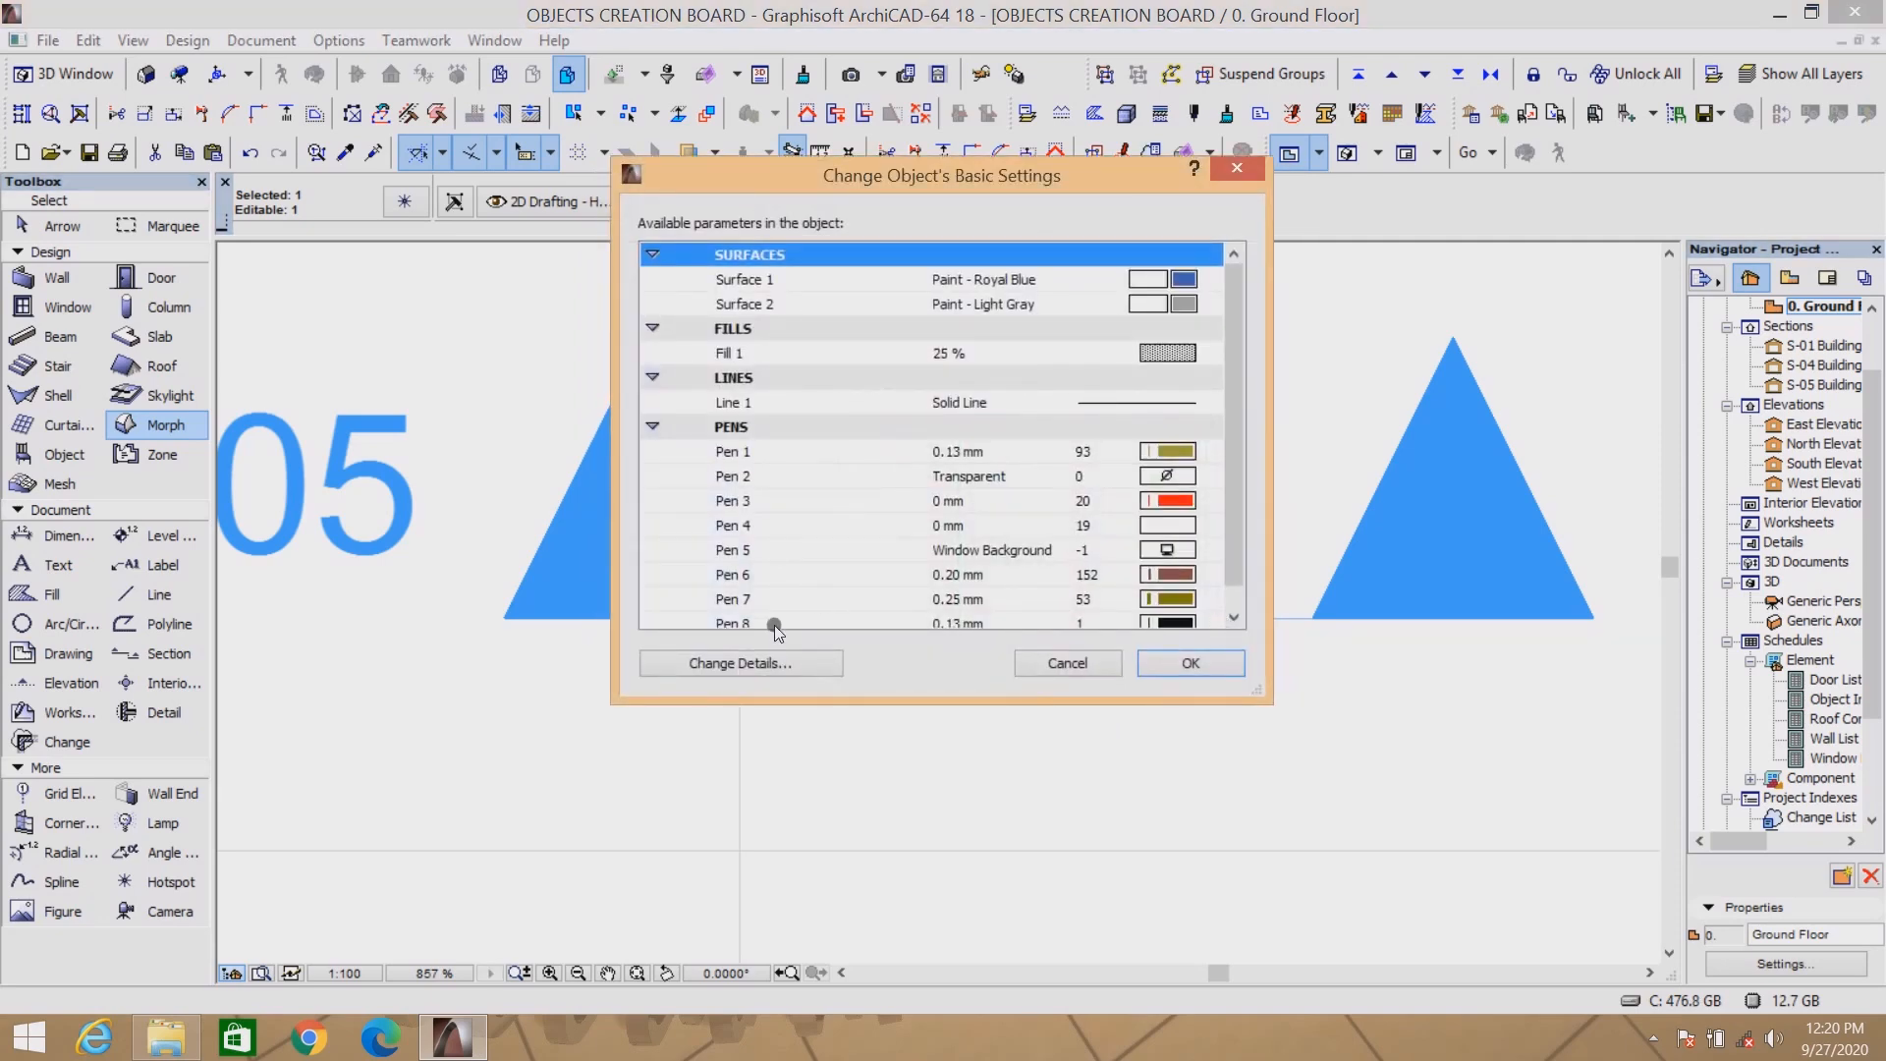
{"action": "left_click", "coordinate": [736, 664]}
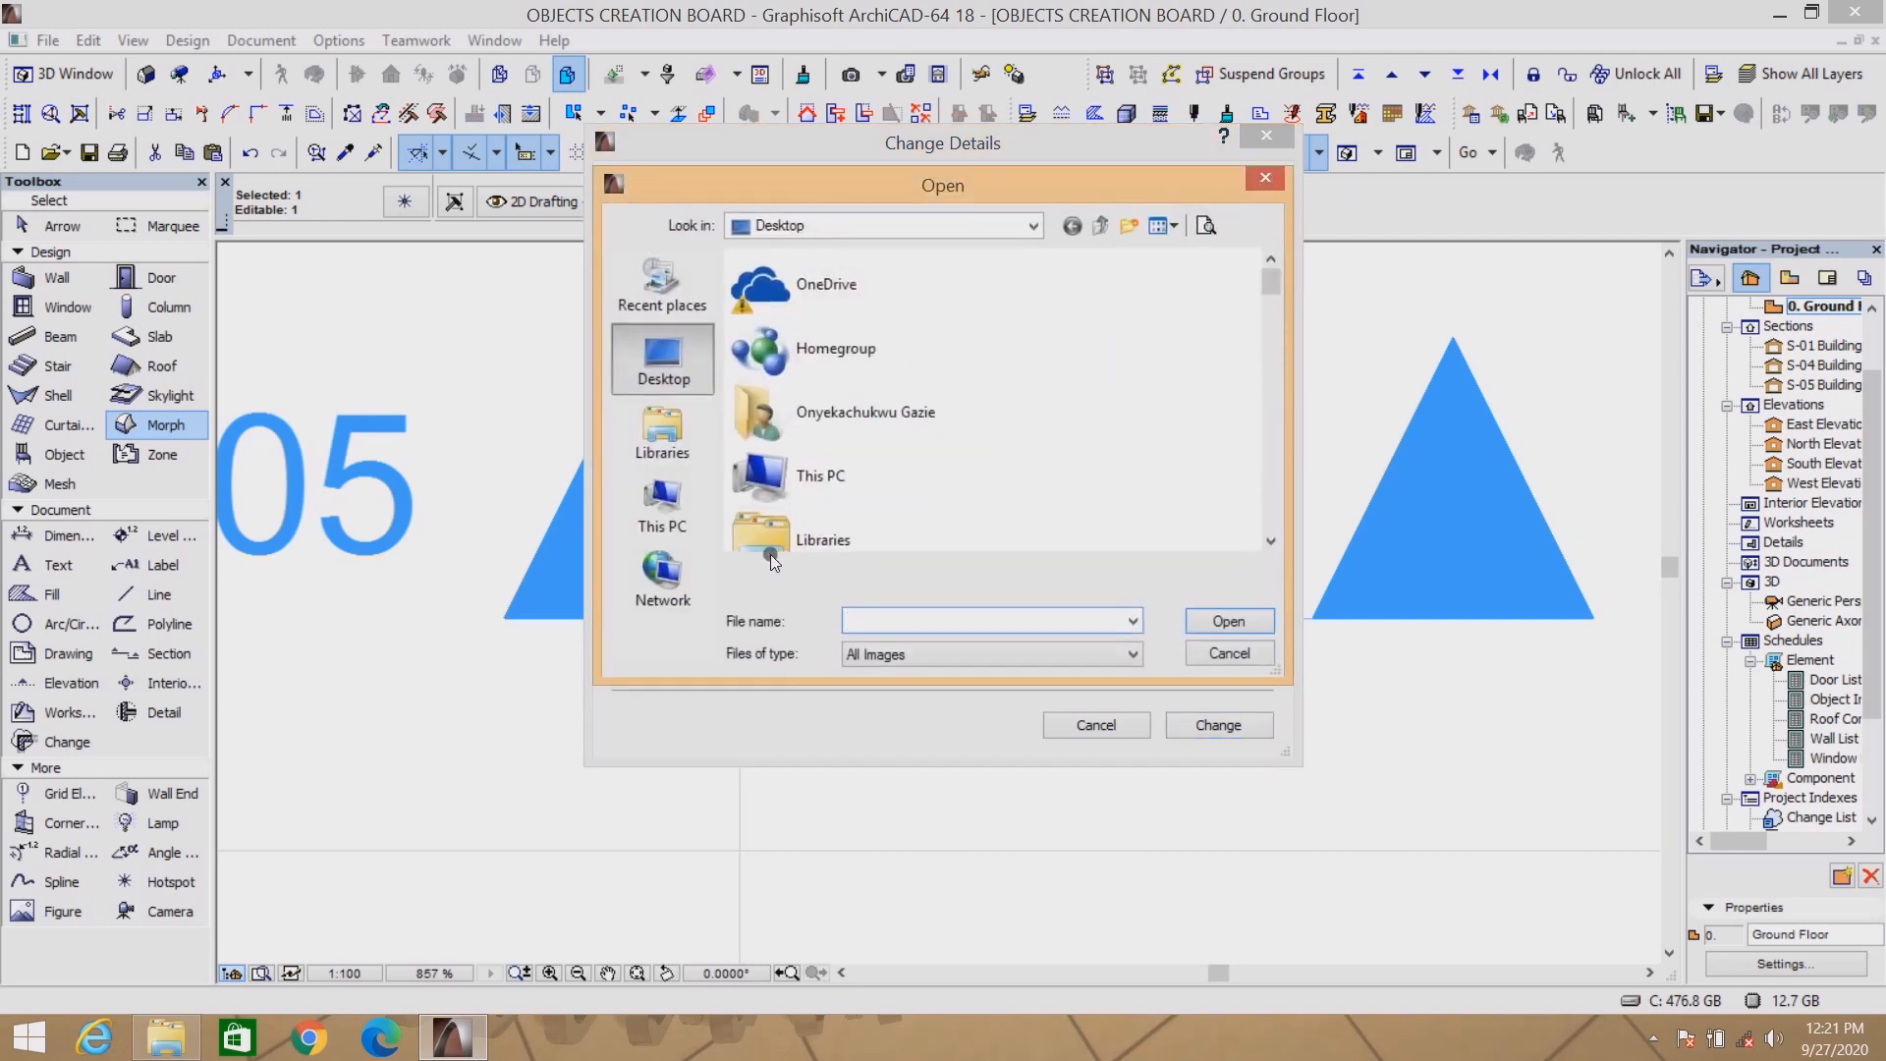
{"action": "left_click_drag", "start_coordinate": [1271, 285], "coordinate": [1273, 528]}
{"action": "left_click", "coordinate": [839, 395]}
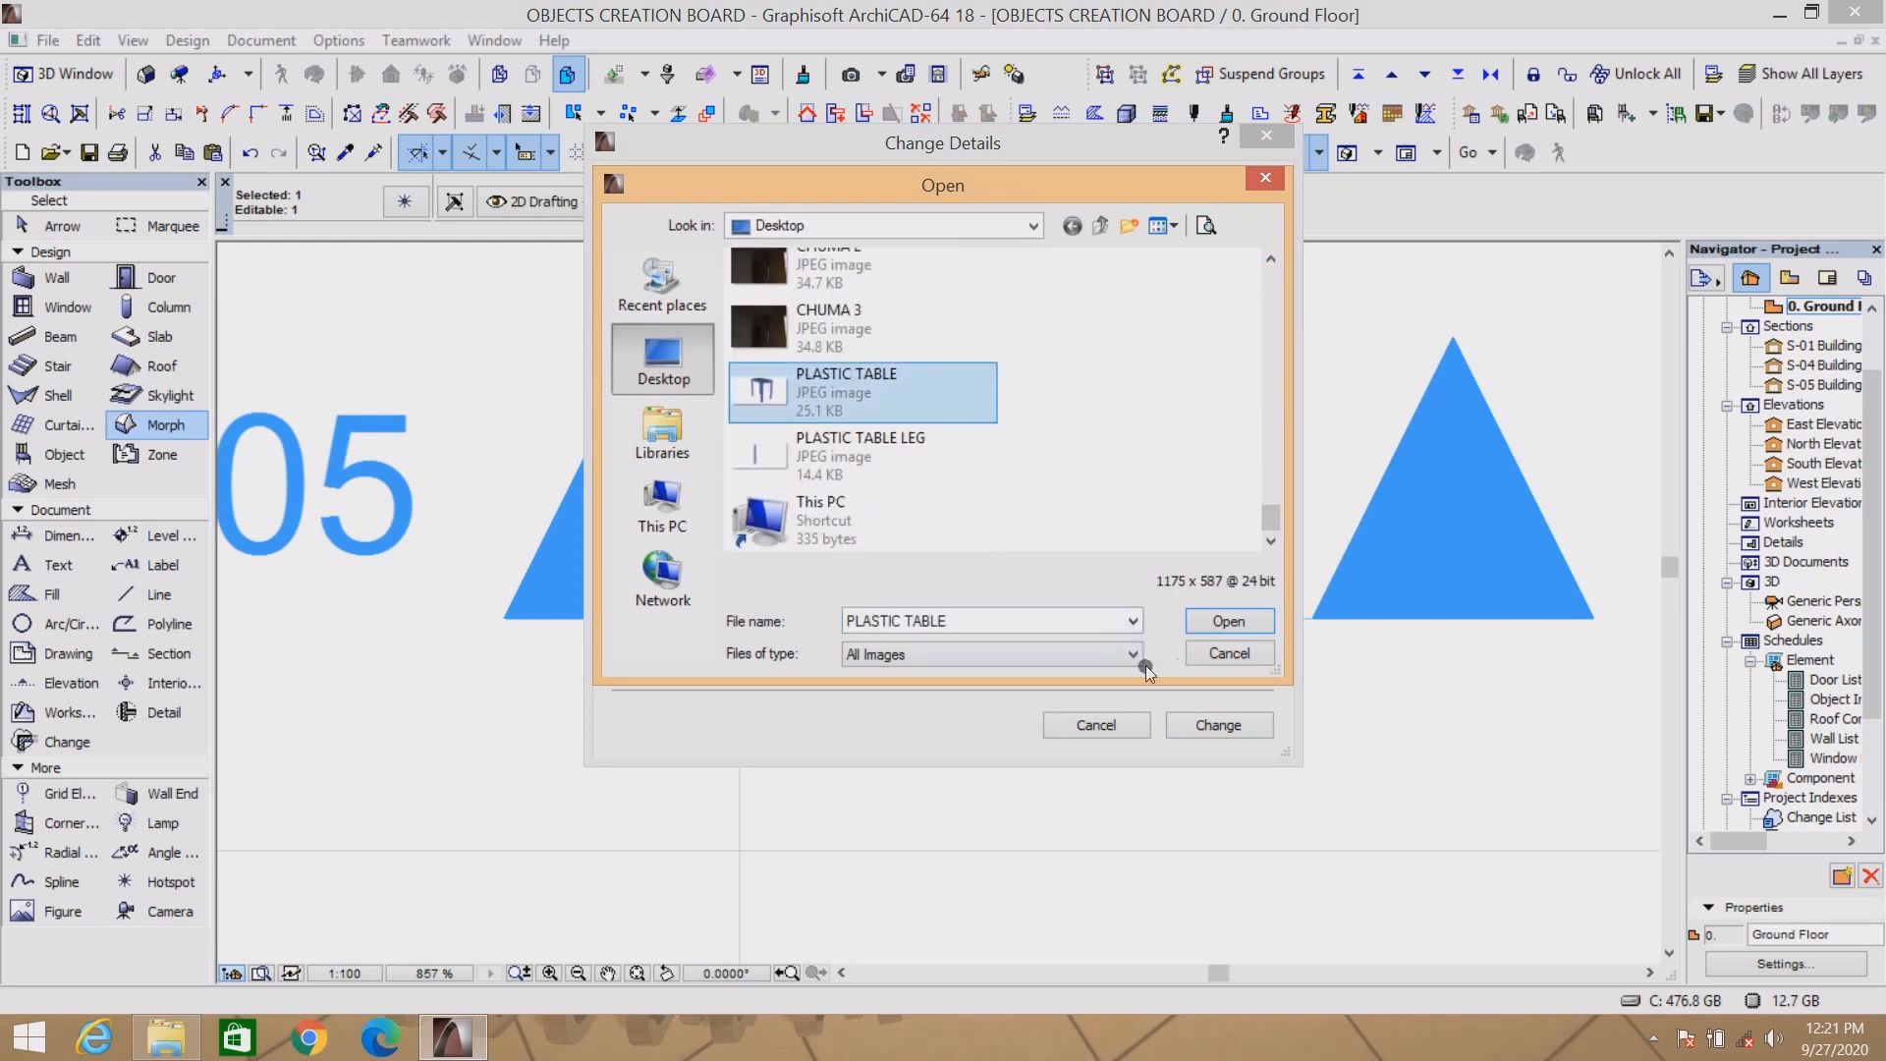
{"action": "left_click", "coordinate": [1228, 621]}
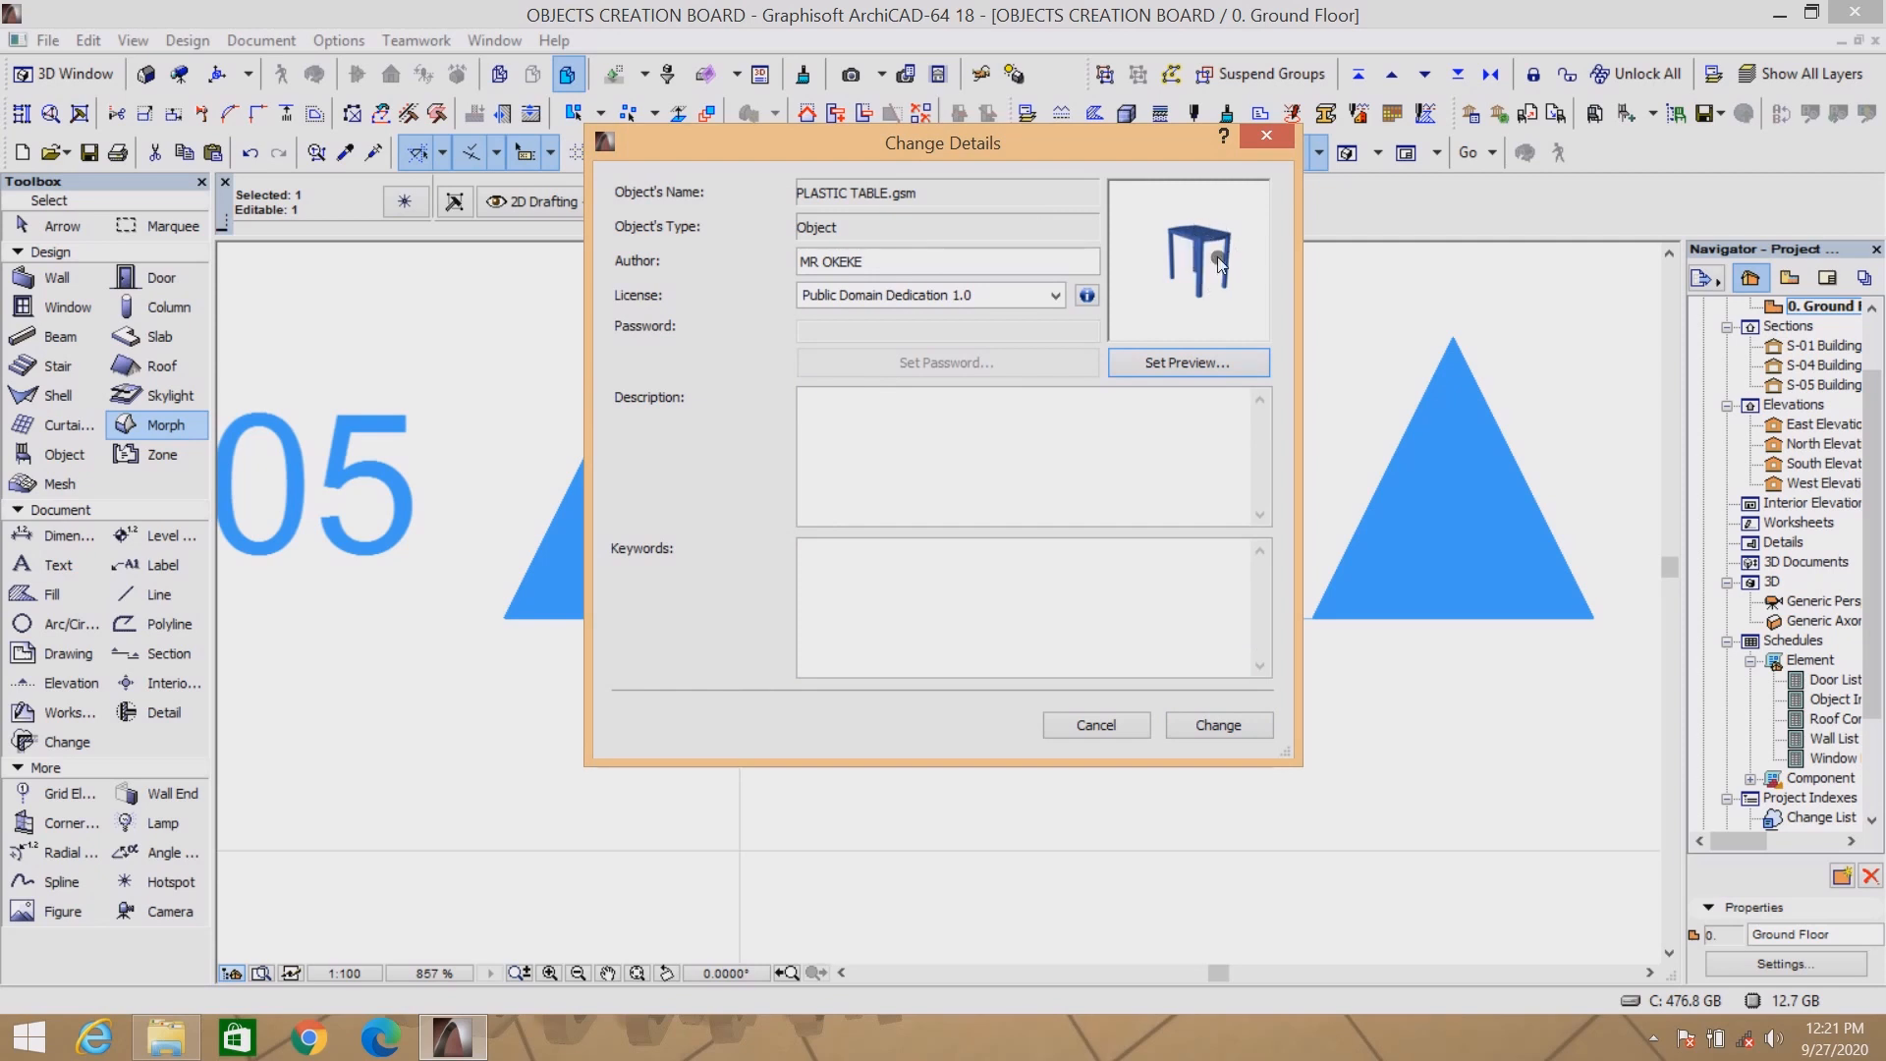
{"action": "left_click", "coordinate": [1210, 725]}
{"action": "left_click", "coordinate": [1168, 659]}
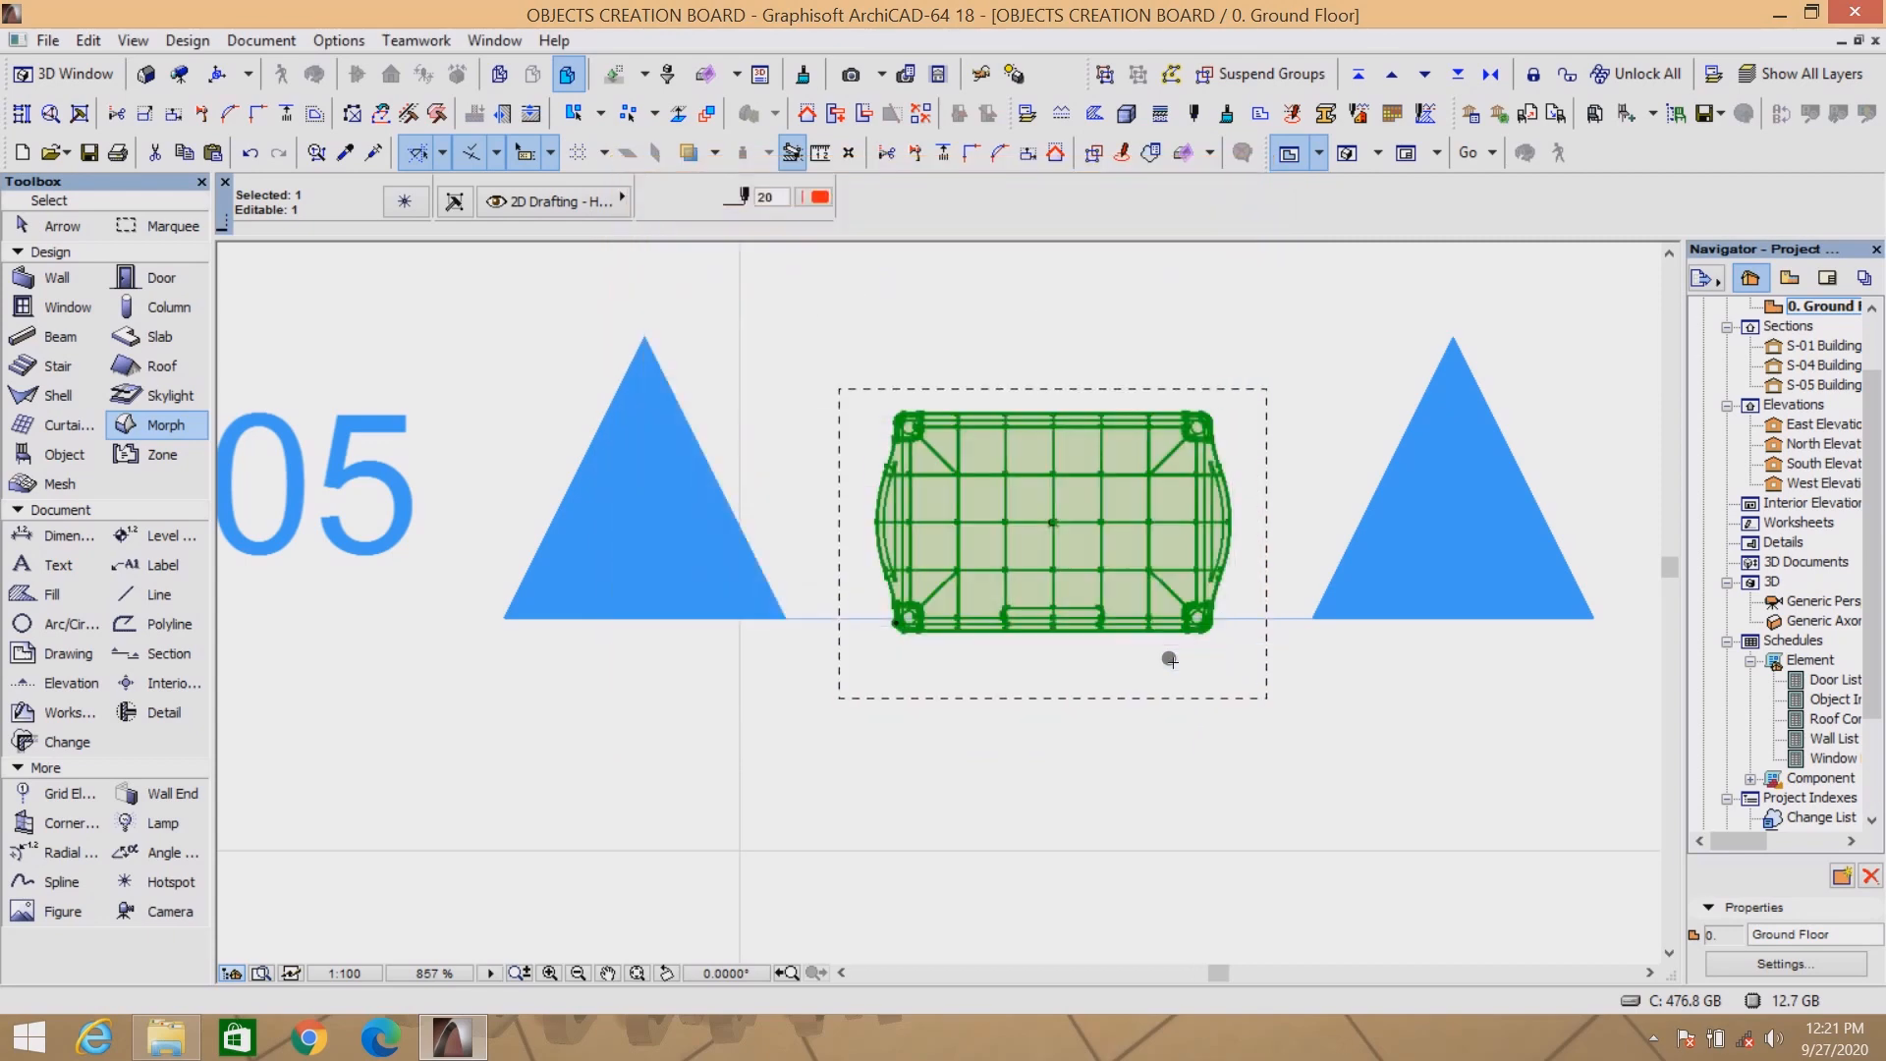
Clear the table selection and the marquee, and select the separate table leg morph in plan.
{"action": "key", "text": "Escape"}
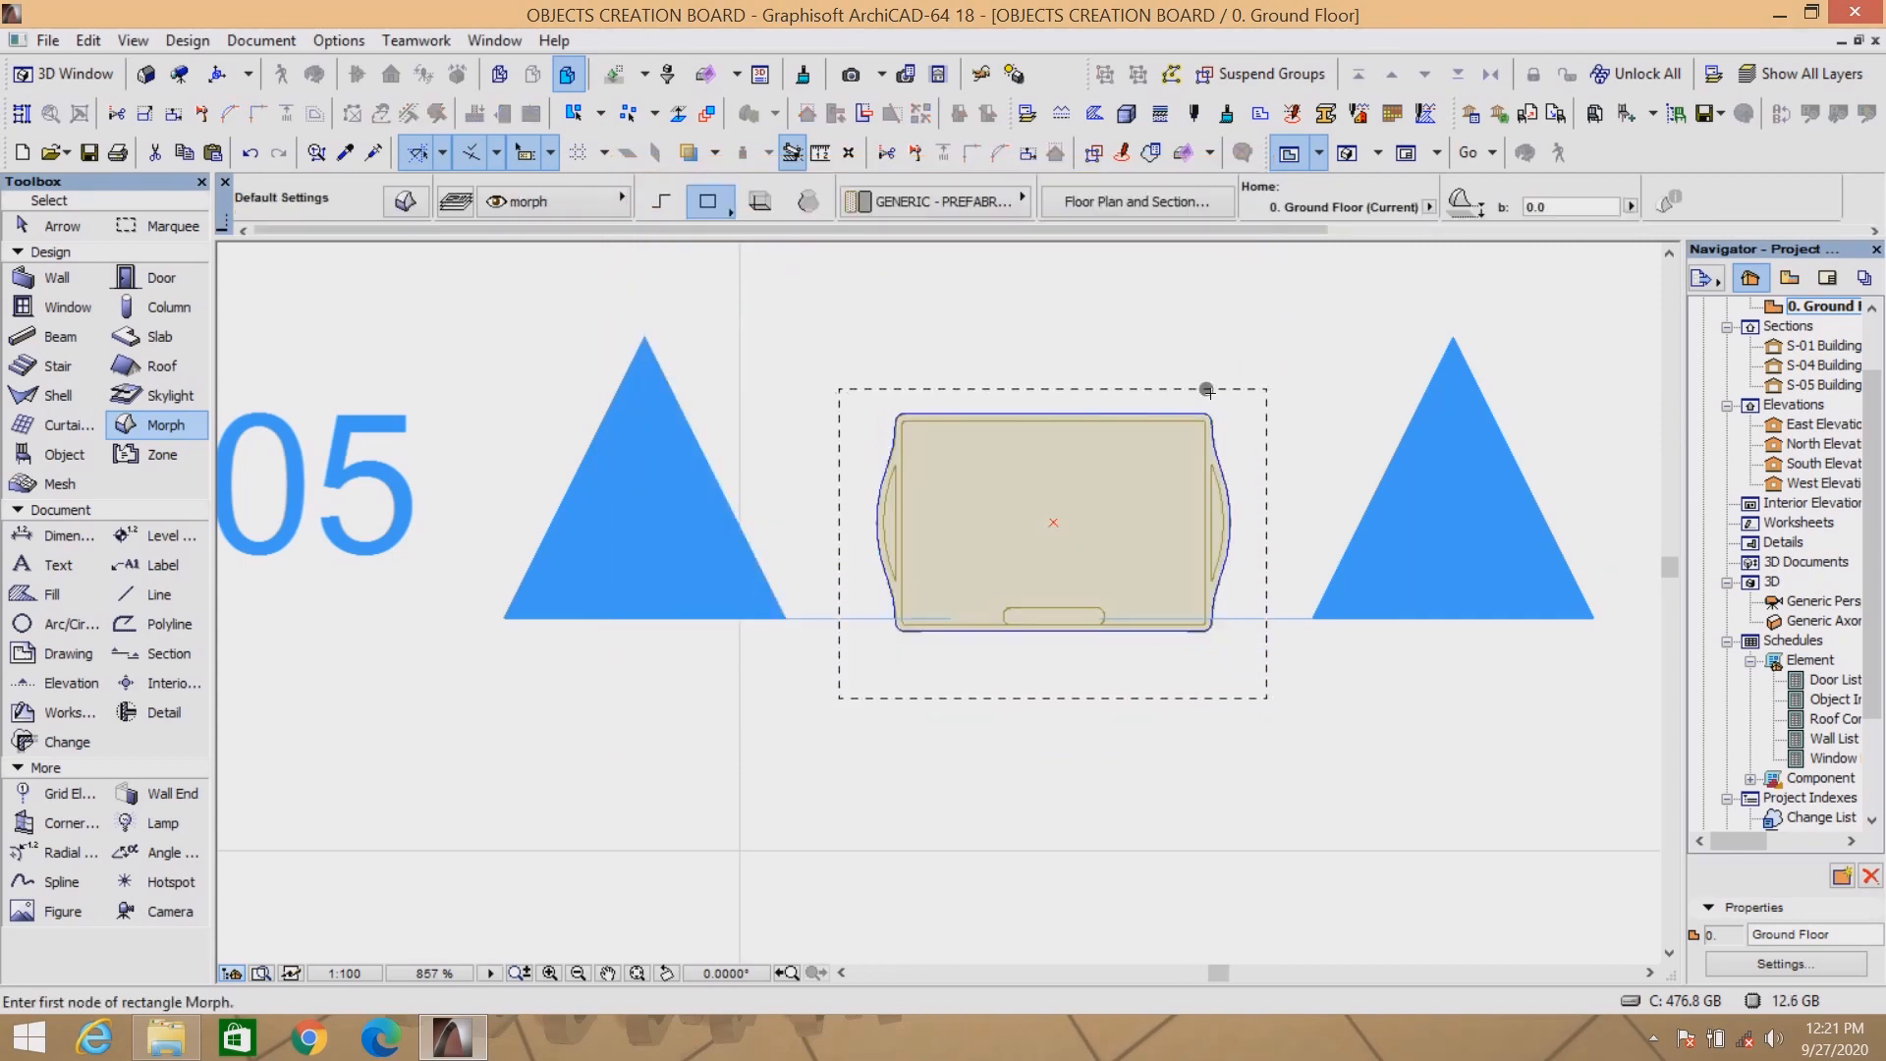
{"action": "key", "text": "Escape"}
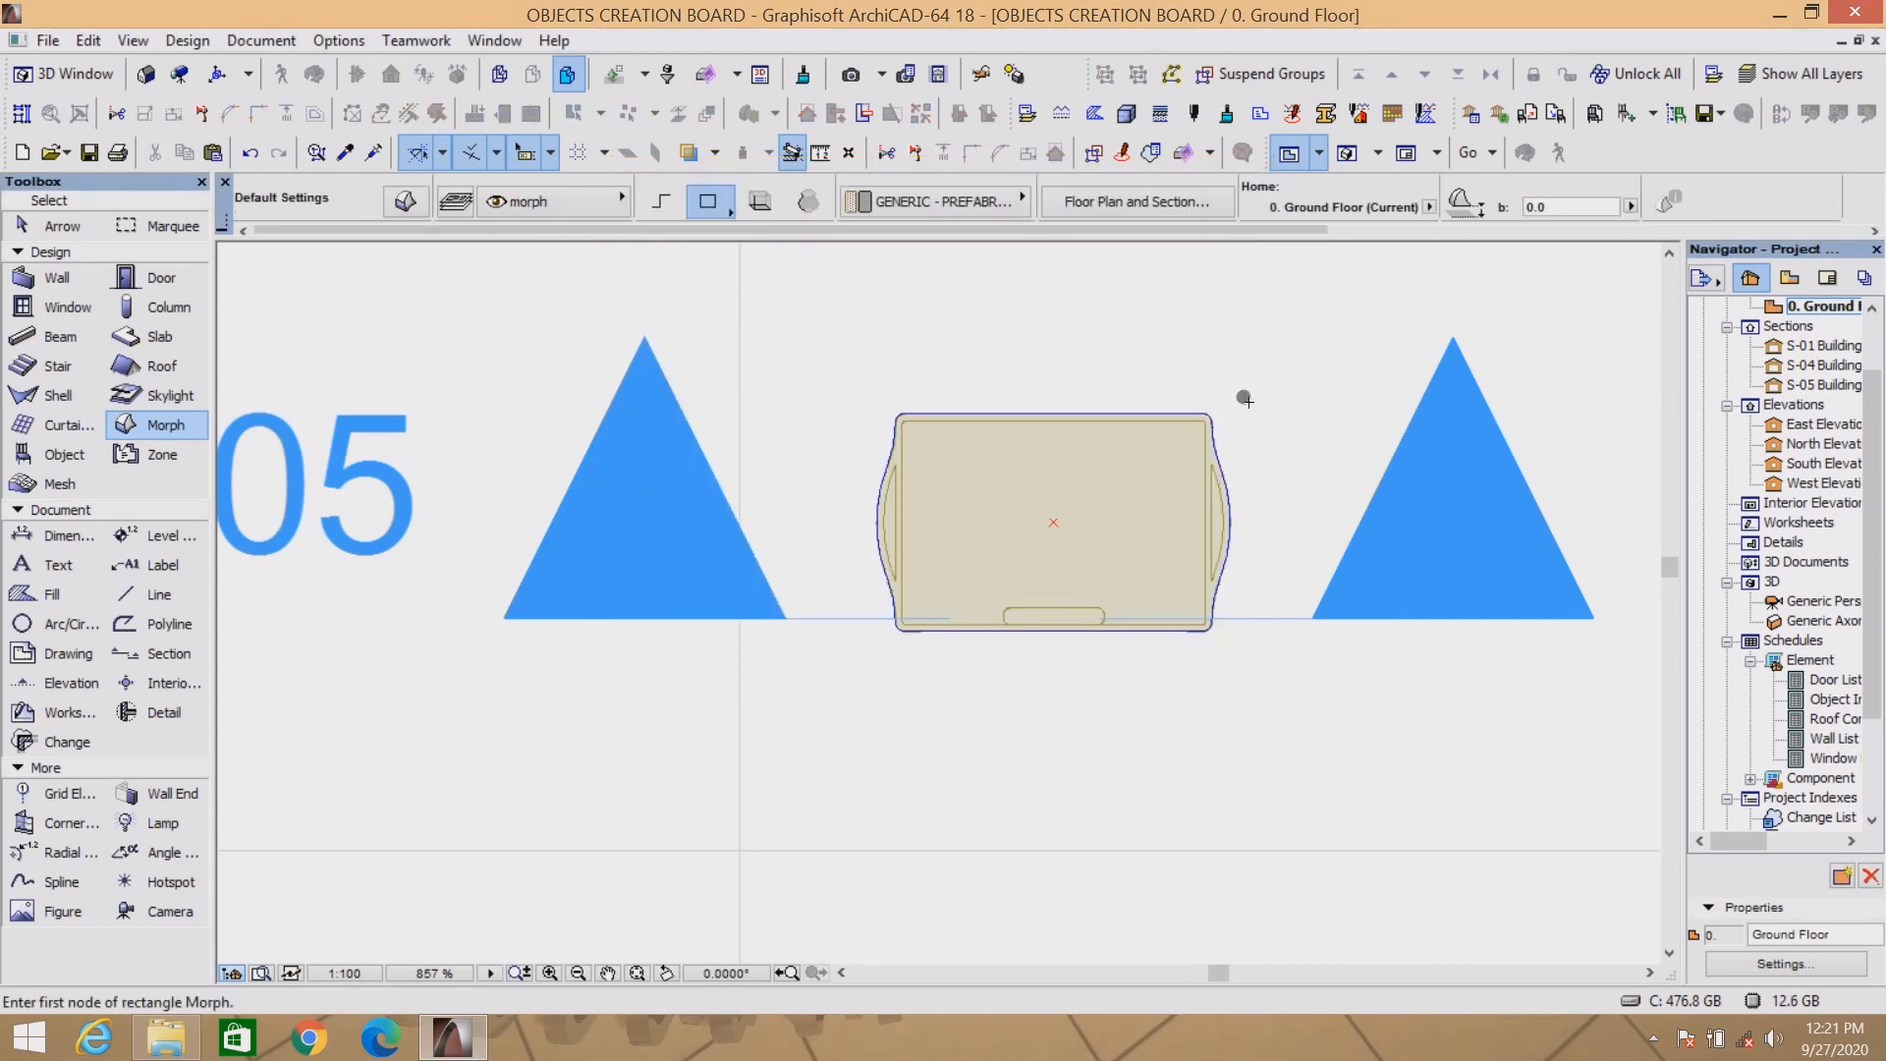
{"action": "scroll", "coordinate": [1022, 556], "scroll_direction": "down", "scroll_amount": 10}
{"action": "scroll", "coordinate": [1219, 416], "scroll_direction": "up", "scroll_amount": 9}
{"action": "scroll", "coordinate": [1195, 402], "scroll_direction": "up", "scroll_amount": 11}
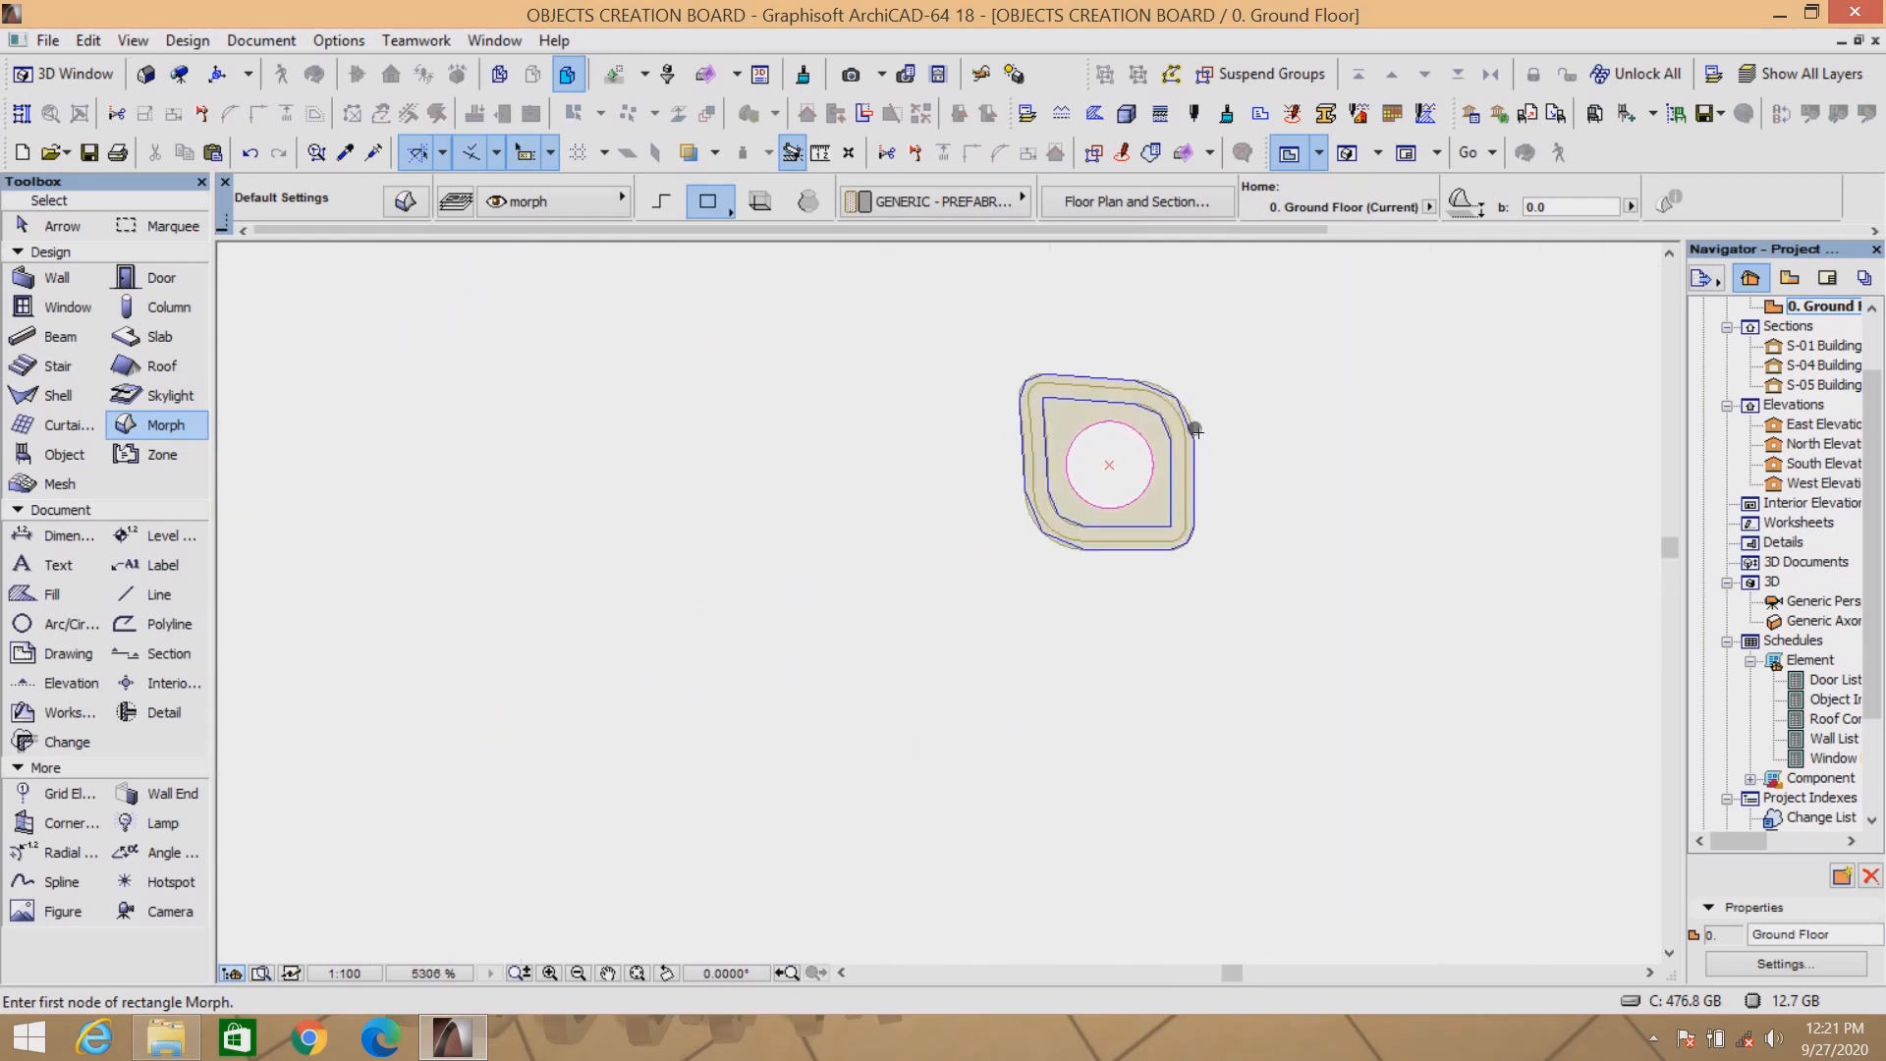
{"action": "left_click", "coordinate": [1243, 336], "text": "shift"}
{"action": "left_click", "coordinate": [901, 648]}
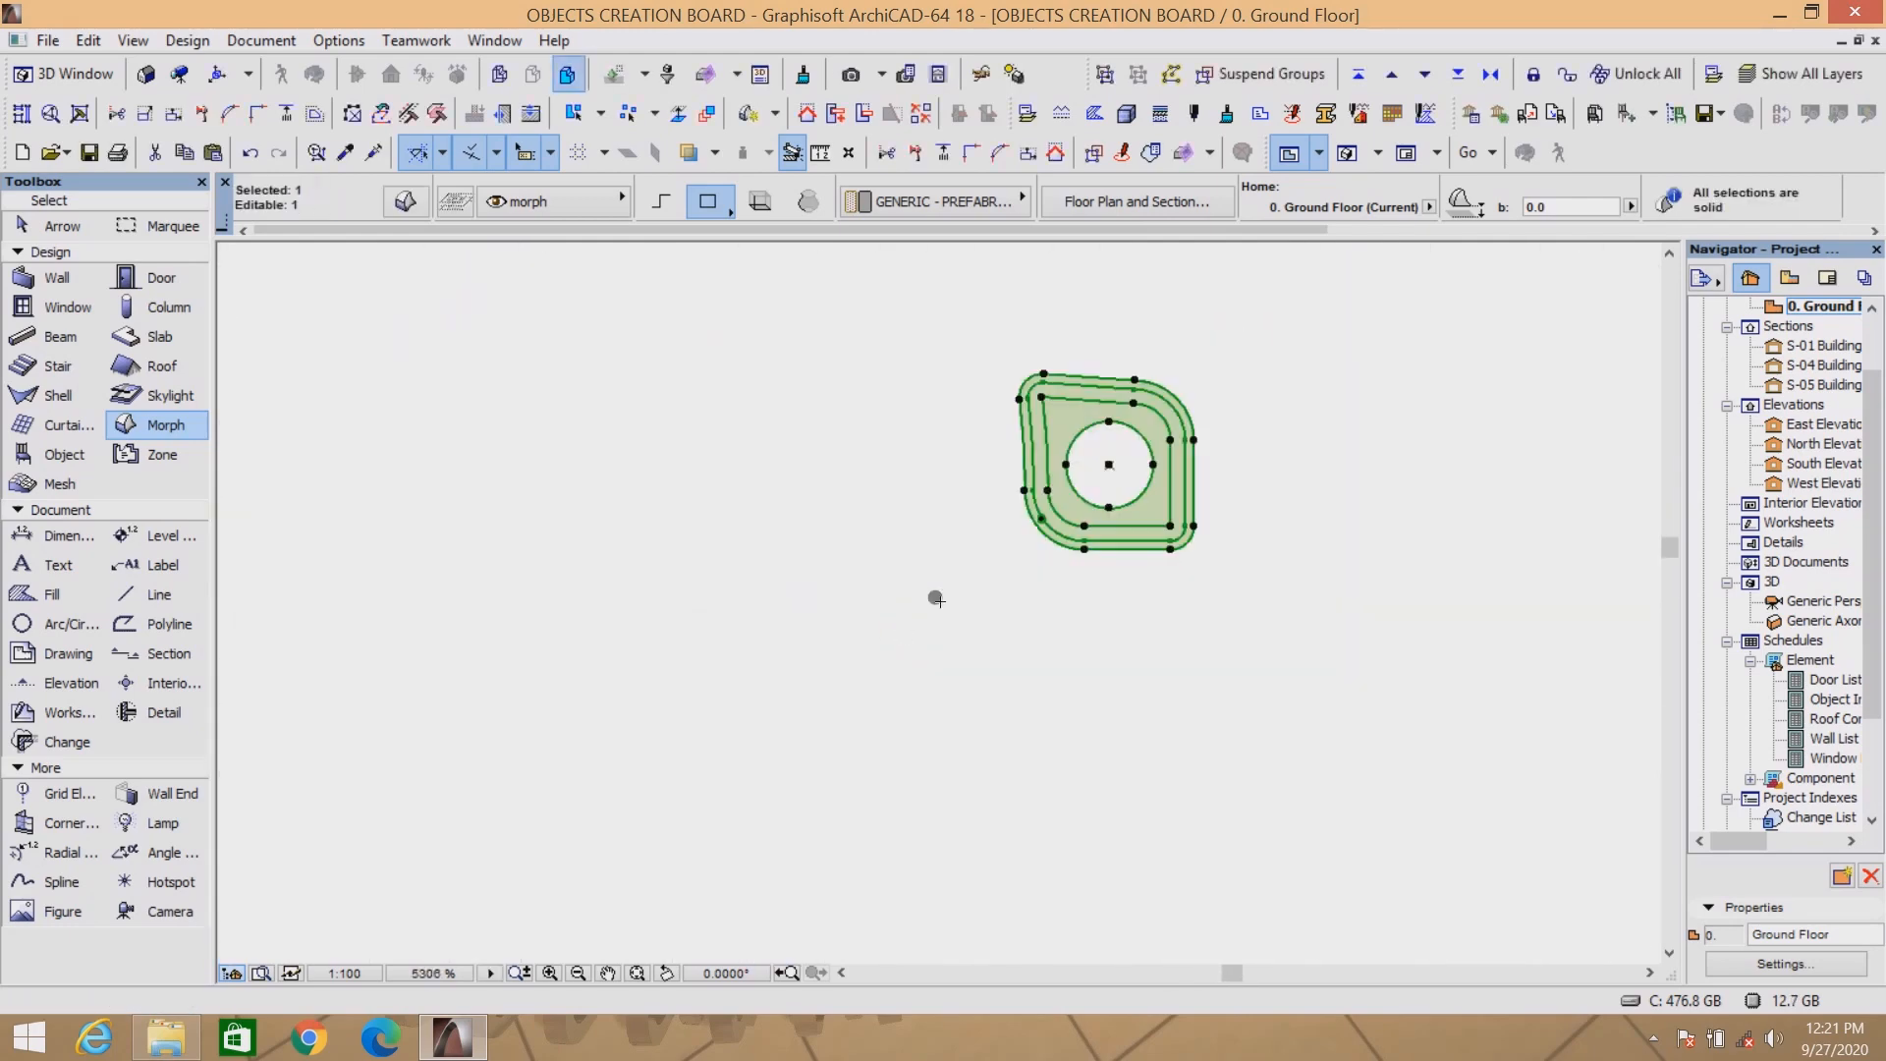
Show only the selected leg in 3D and save the view to the Desktop as a JPEG named LEG.
{"action": "right_click", "coordinate": [1355, 345]}
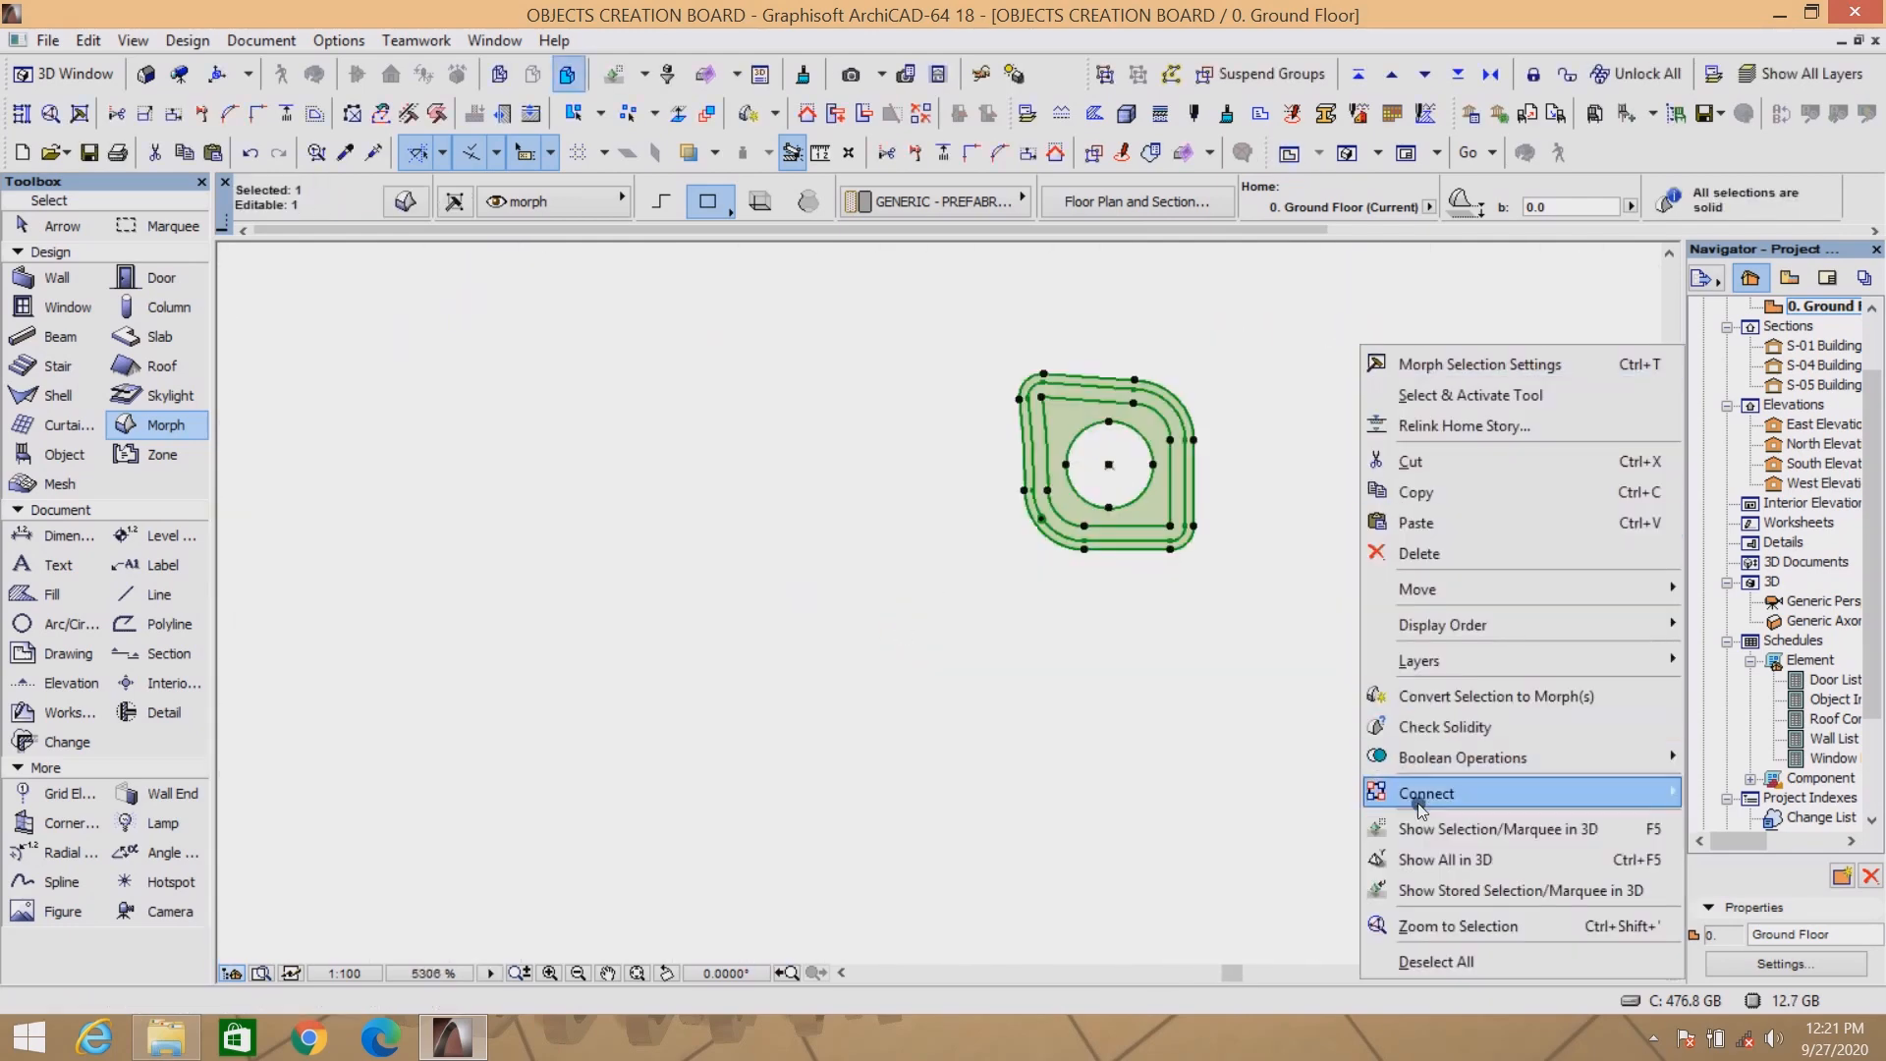
{"action": "left_click", "coordinate": [1545, 830]}
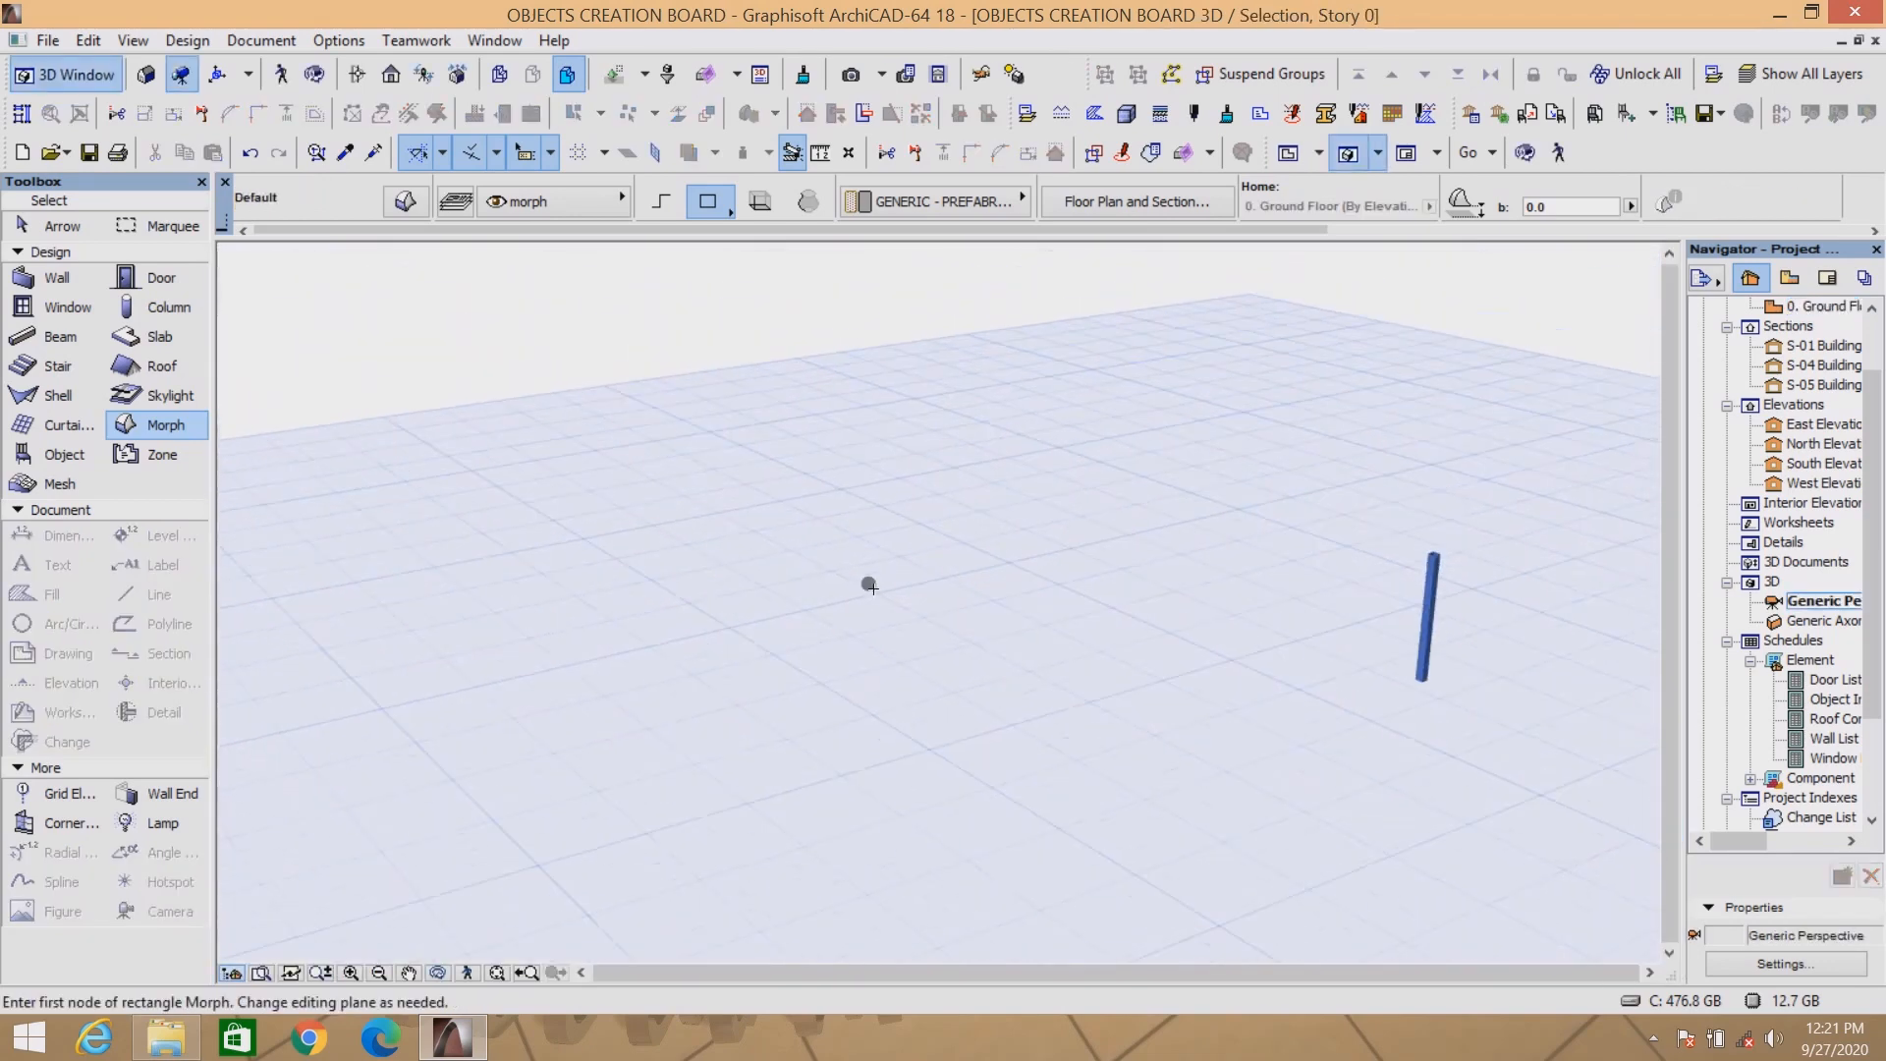
{"action": "scroll", "coordinate": [1316, 568], "scroll_direction": "up", "scroll_amount": 5}
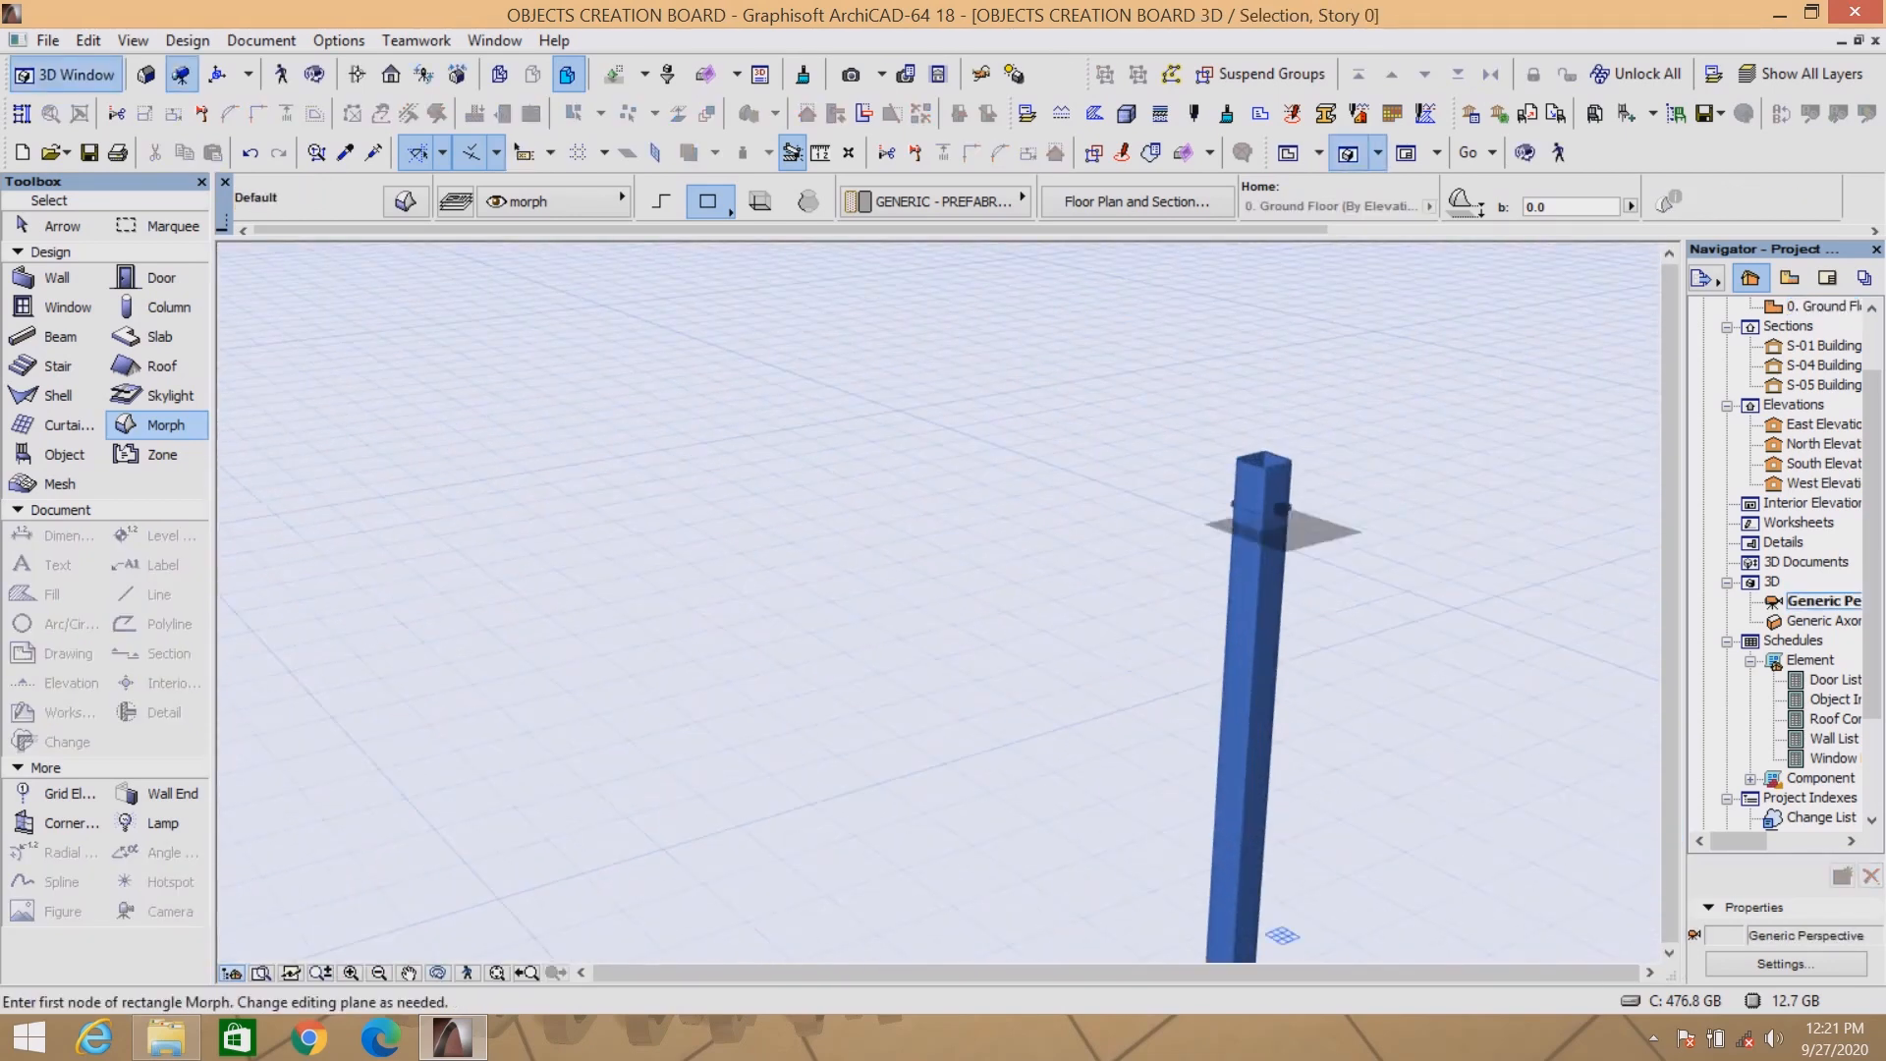
{"action": "scroll", "coordinate": [1110, 506], "scroll_direction": "down", "scroll_amount": 3}
{"action": "scroll", "coordinate": [1090, 508], "scroll_direction": "up", "scroll_amount": 3}
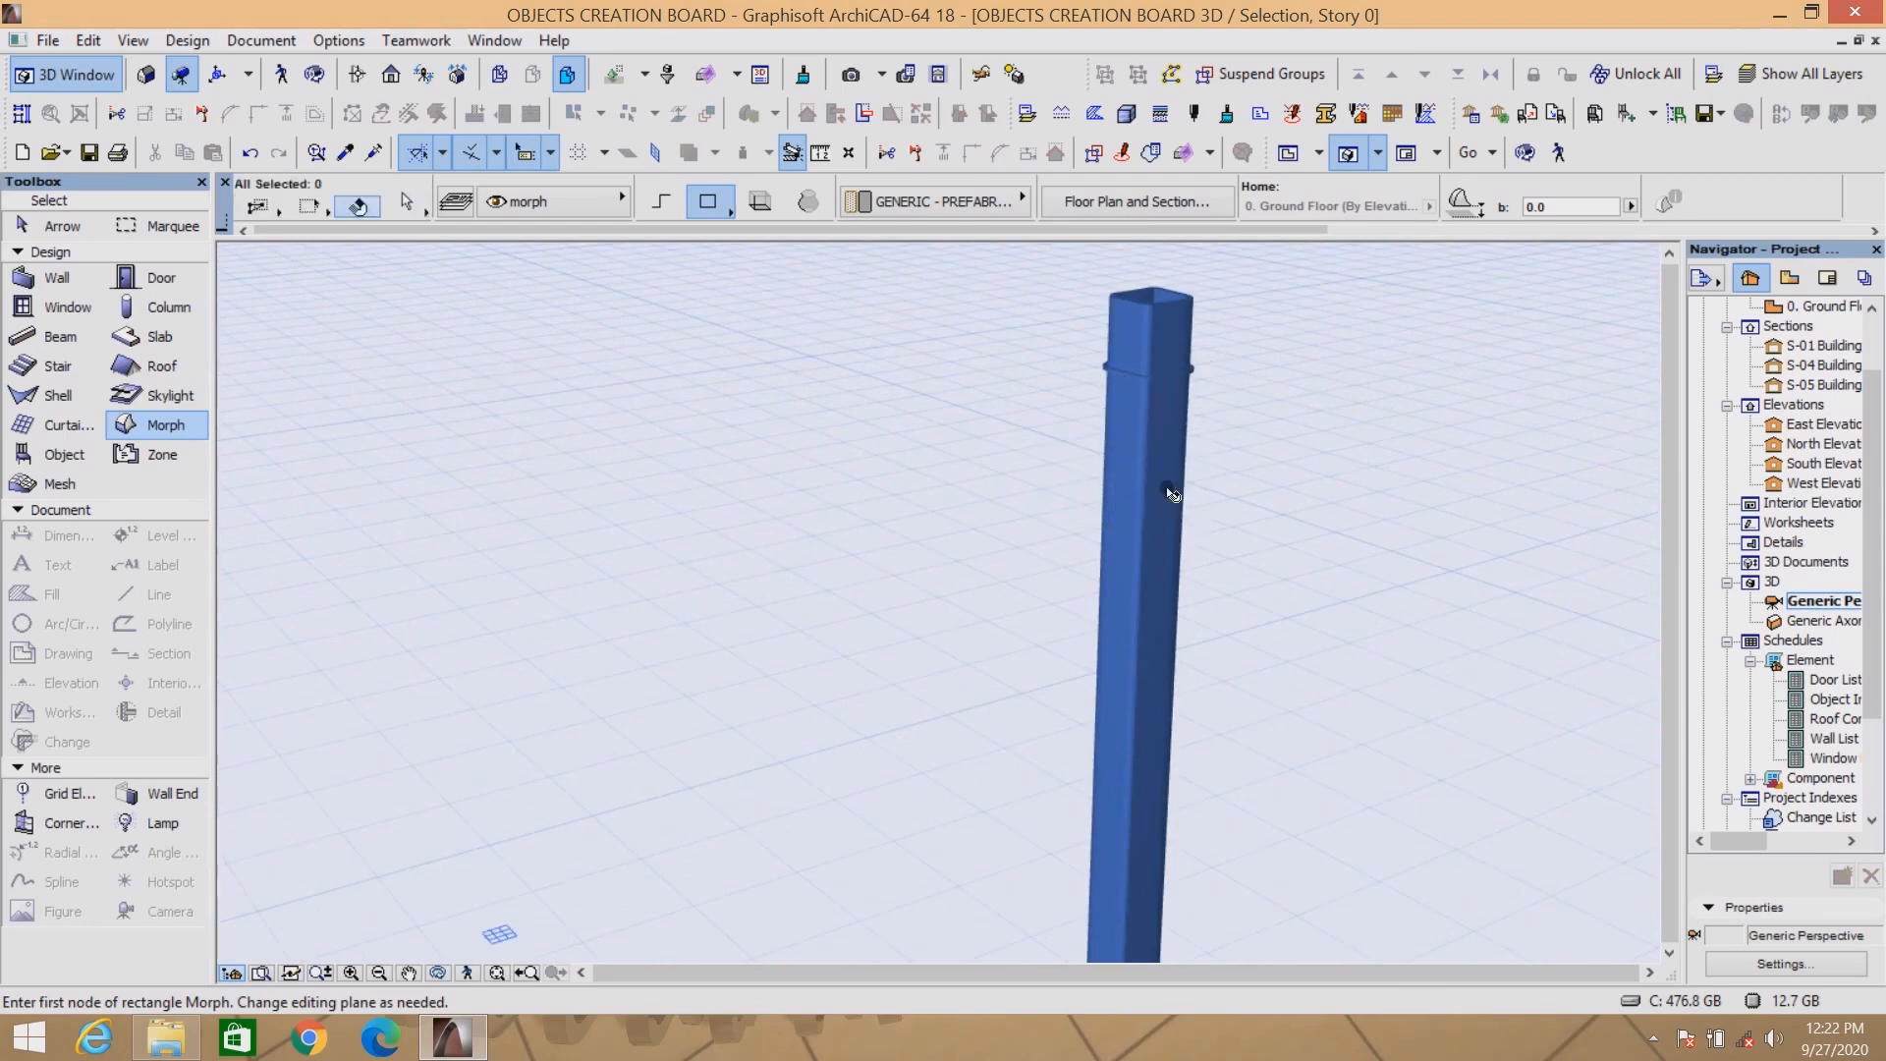
{"action": "key", "text": "ctrl+shift+s"}
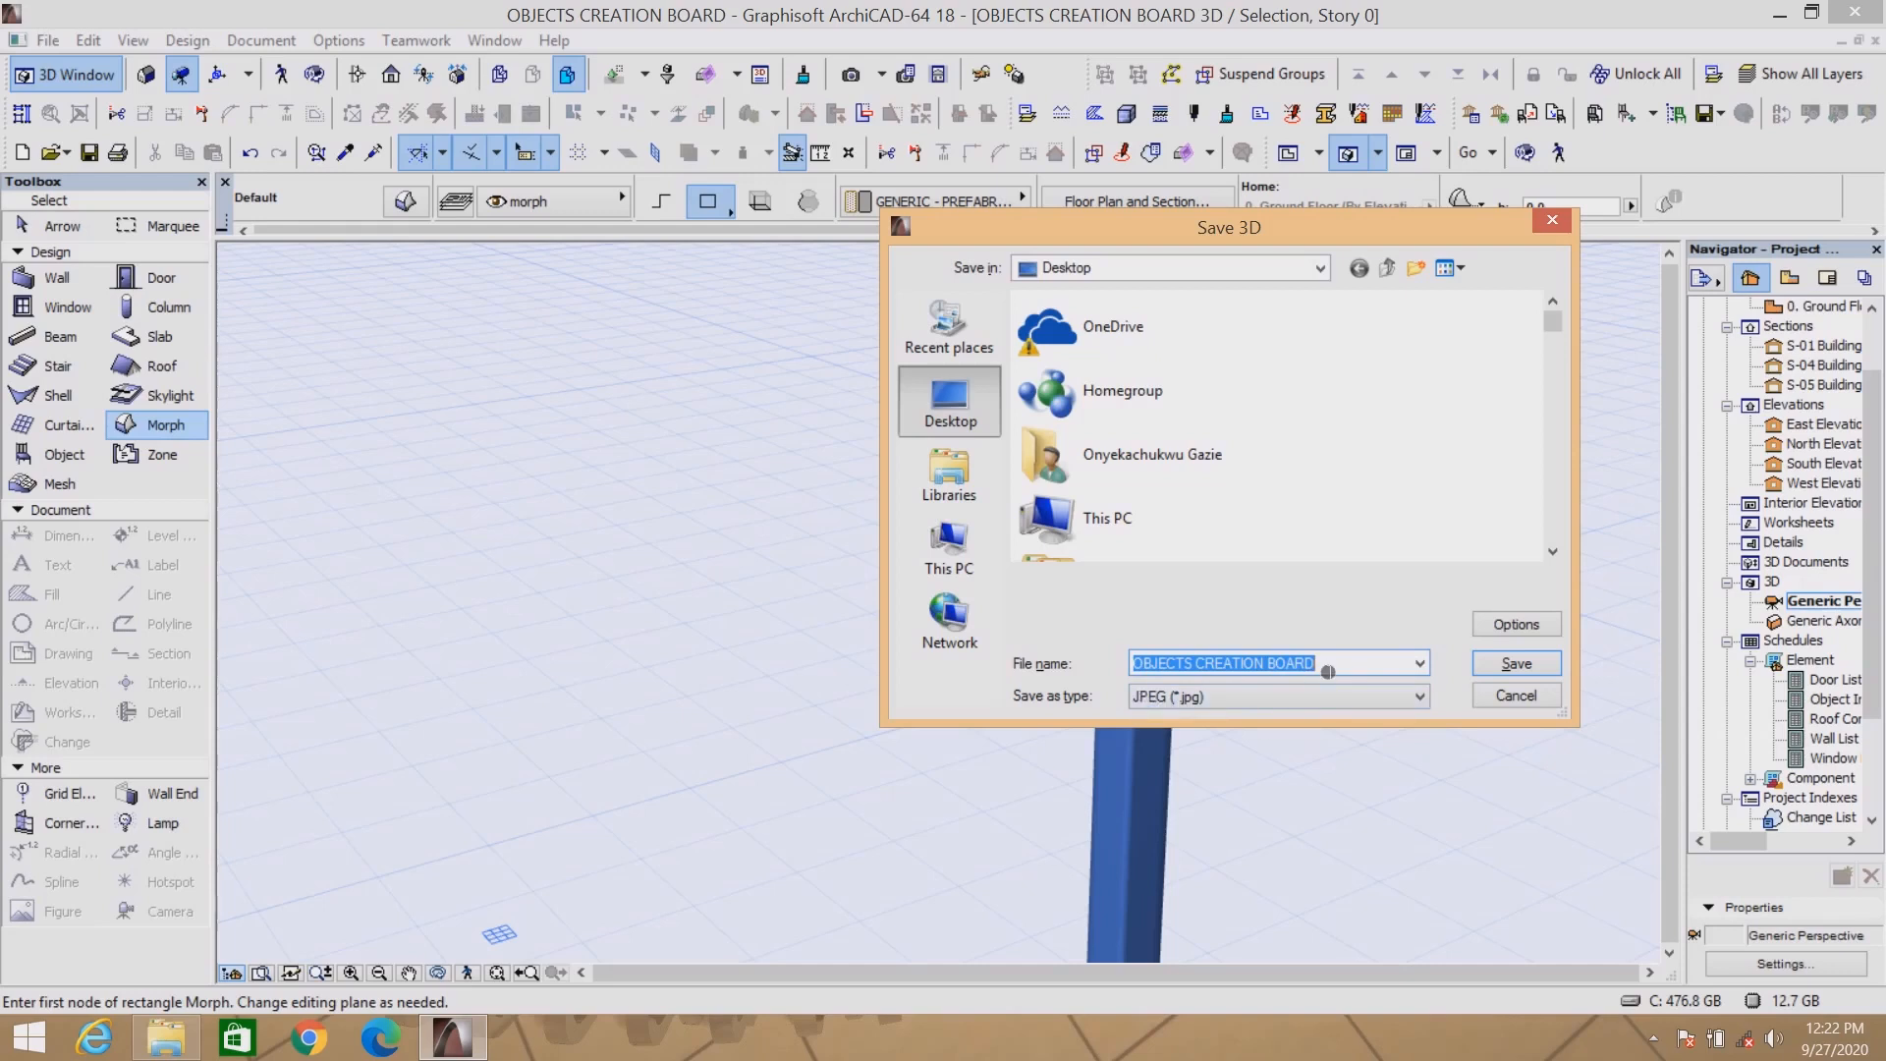
{"action": "type", "text": "LEG"}
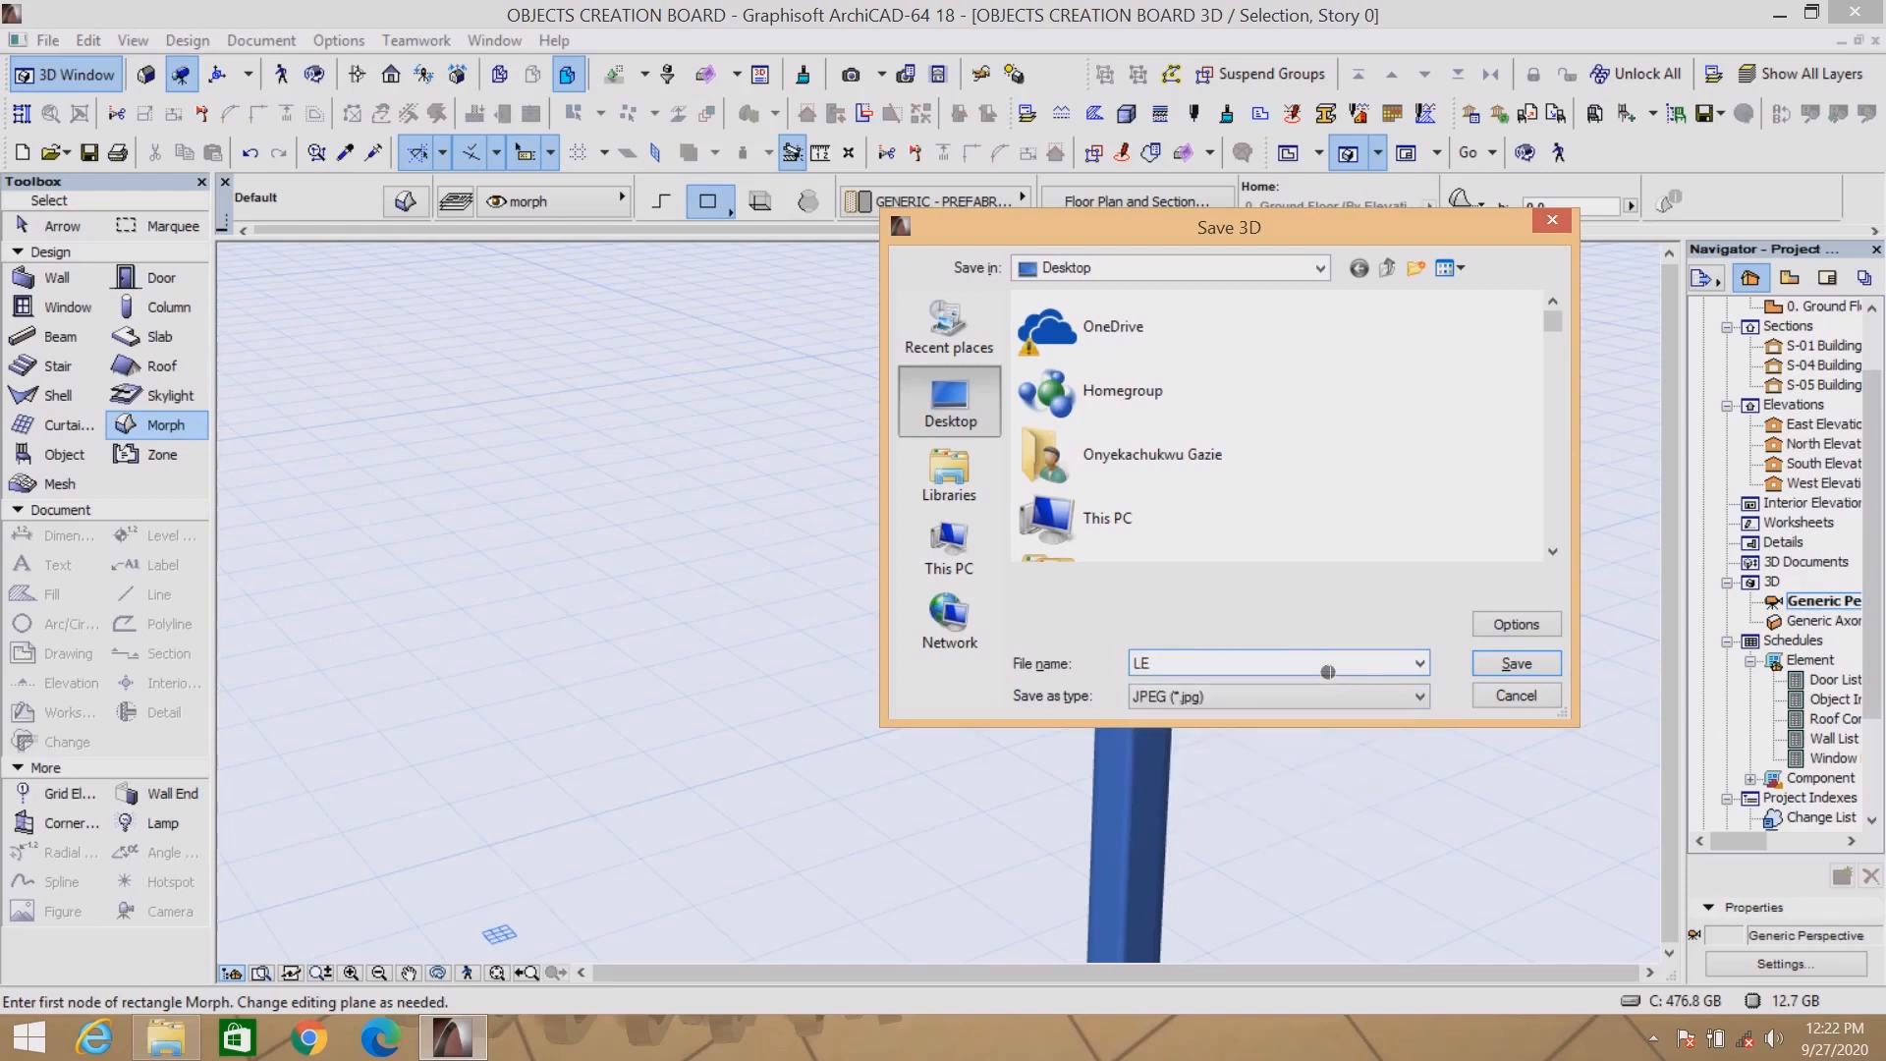
{"action": "left_click", "coordinate": [1511, 665]}
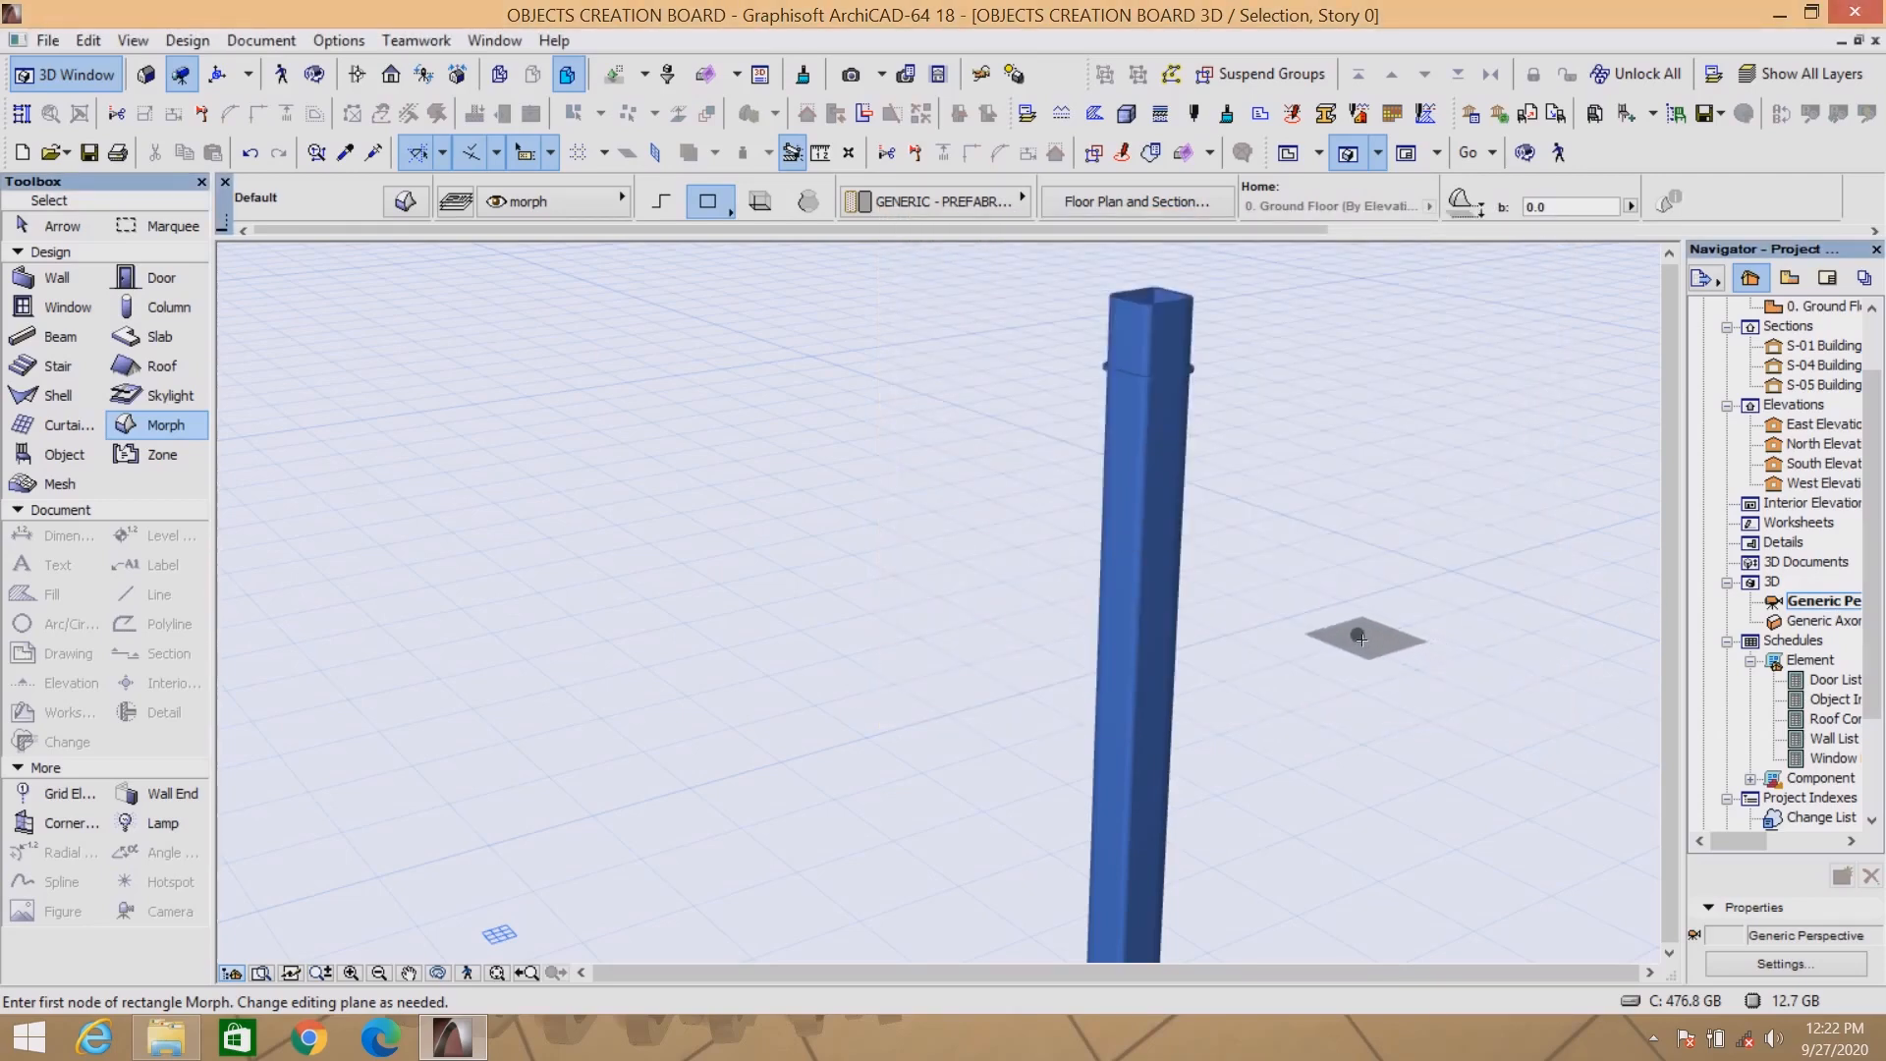
Save a second JPEG to the Desktop as LEG2, showing the full length of the leg in 3D.
{"action": "scroll", "coordinate": [1210, 567], "scroll_direction": "down", "scroll_amount": 3}
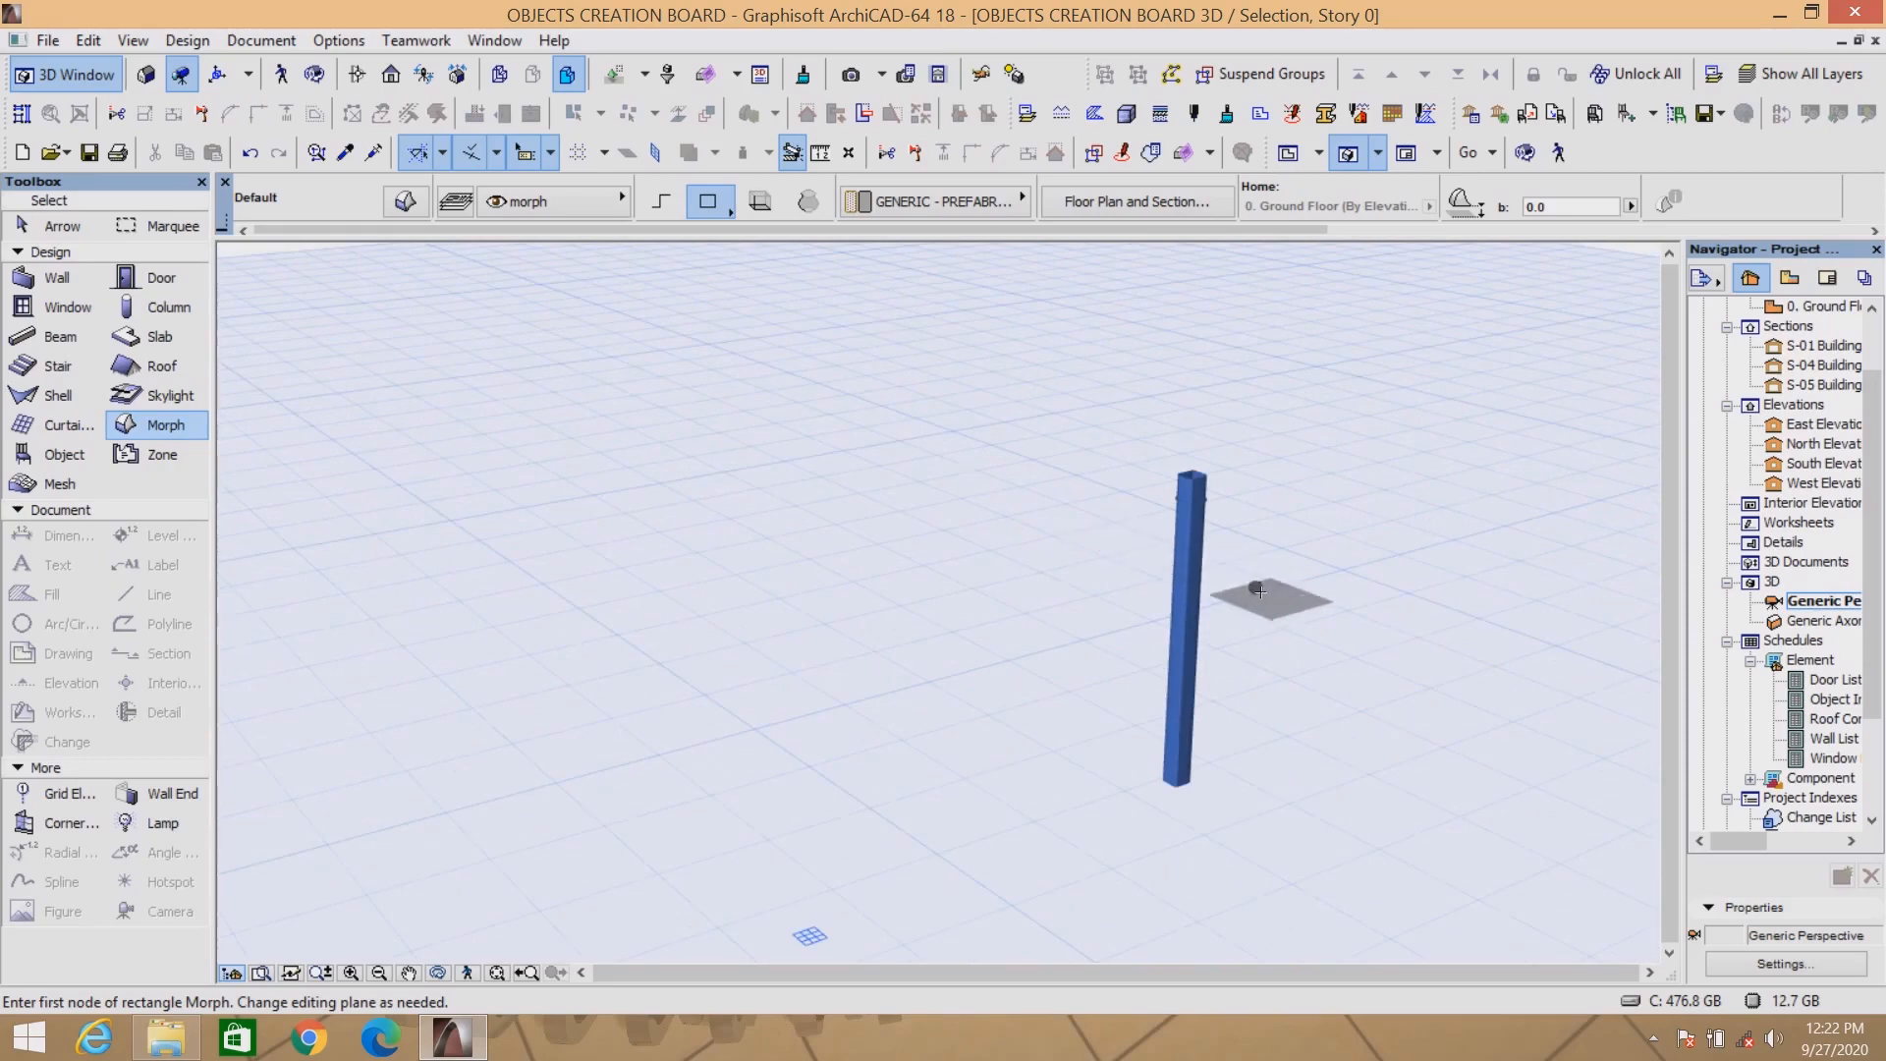
{"action": "scroll", "coordinate": [1251, 592], "scroll_direction": "up", "scroll_amount": 3}
{"action": "scroll", "coordinate": [1253, 589], "scroll_direction": "down", "scroll_amount": 3}
{"action": "middle_click_drag", "start_coordinate": [1165, 589], "coordinate": [978, 560]}
{"action": "scroll", "coordinate": [982, 562], "scroll_direction": "up", "scroll_amount": 3}
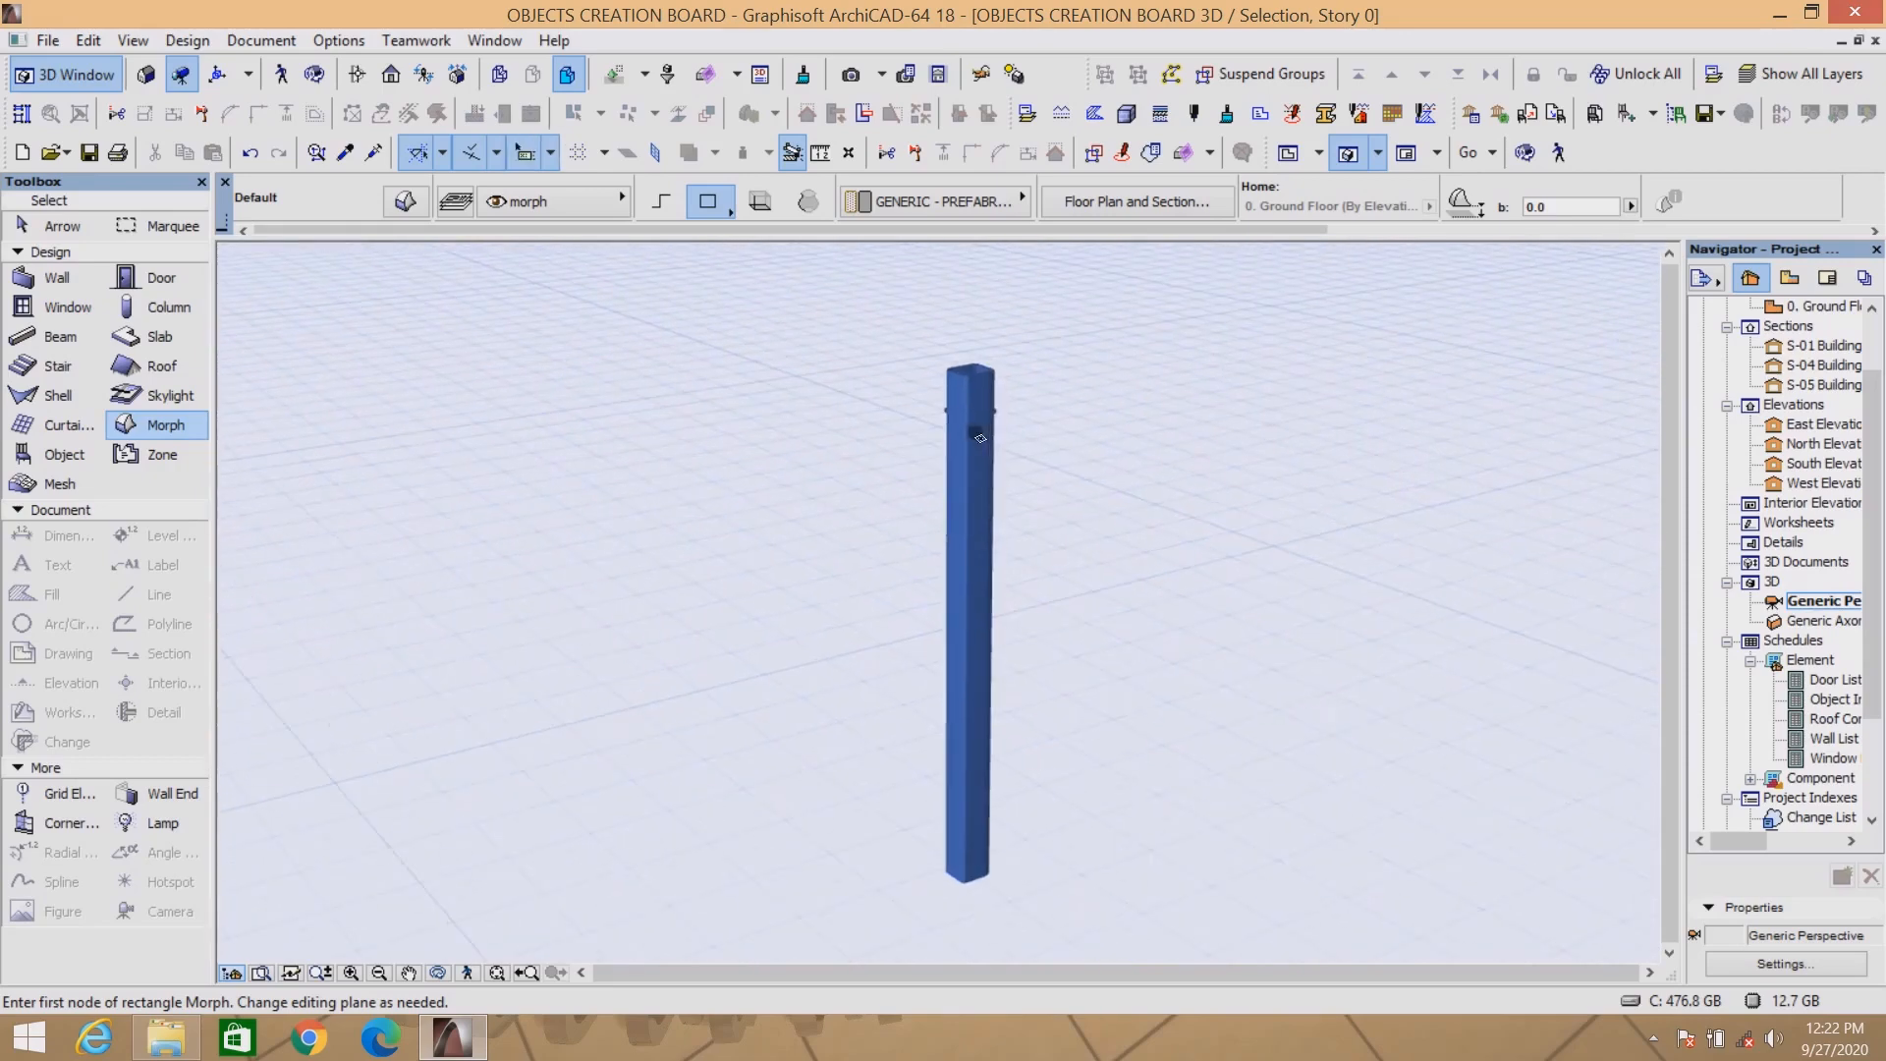
{"action": "scroll", "coordinate": [971, 434], "scroll_direction": "up", "scroll_amount": 2}
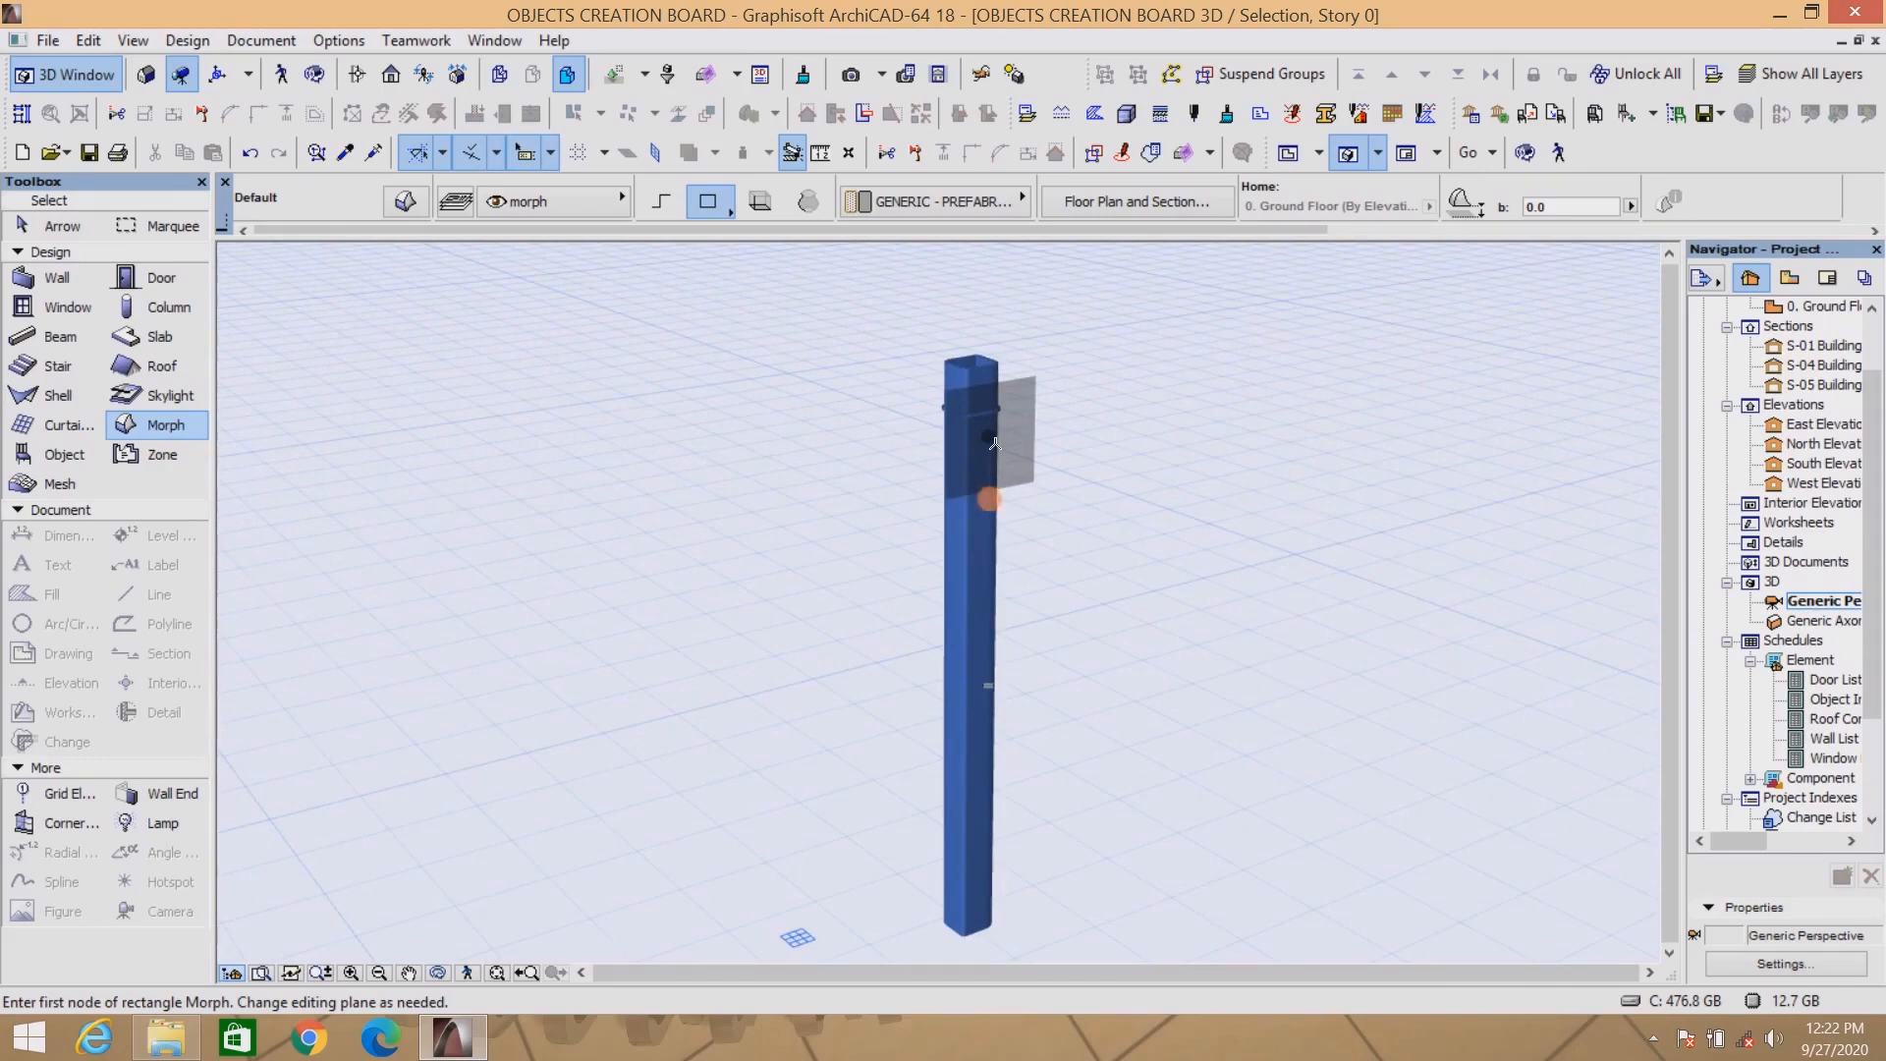
{"action": "key", "text": "ctrl+shift+s"}
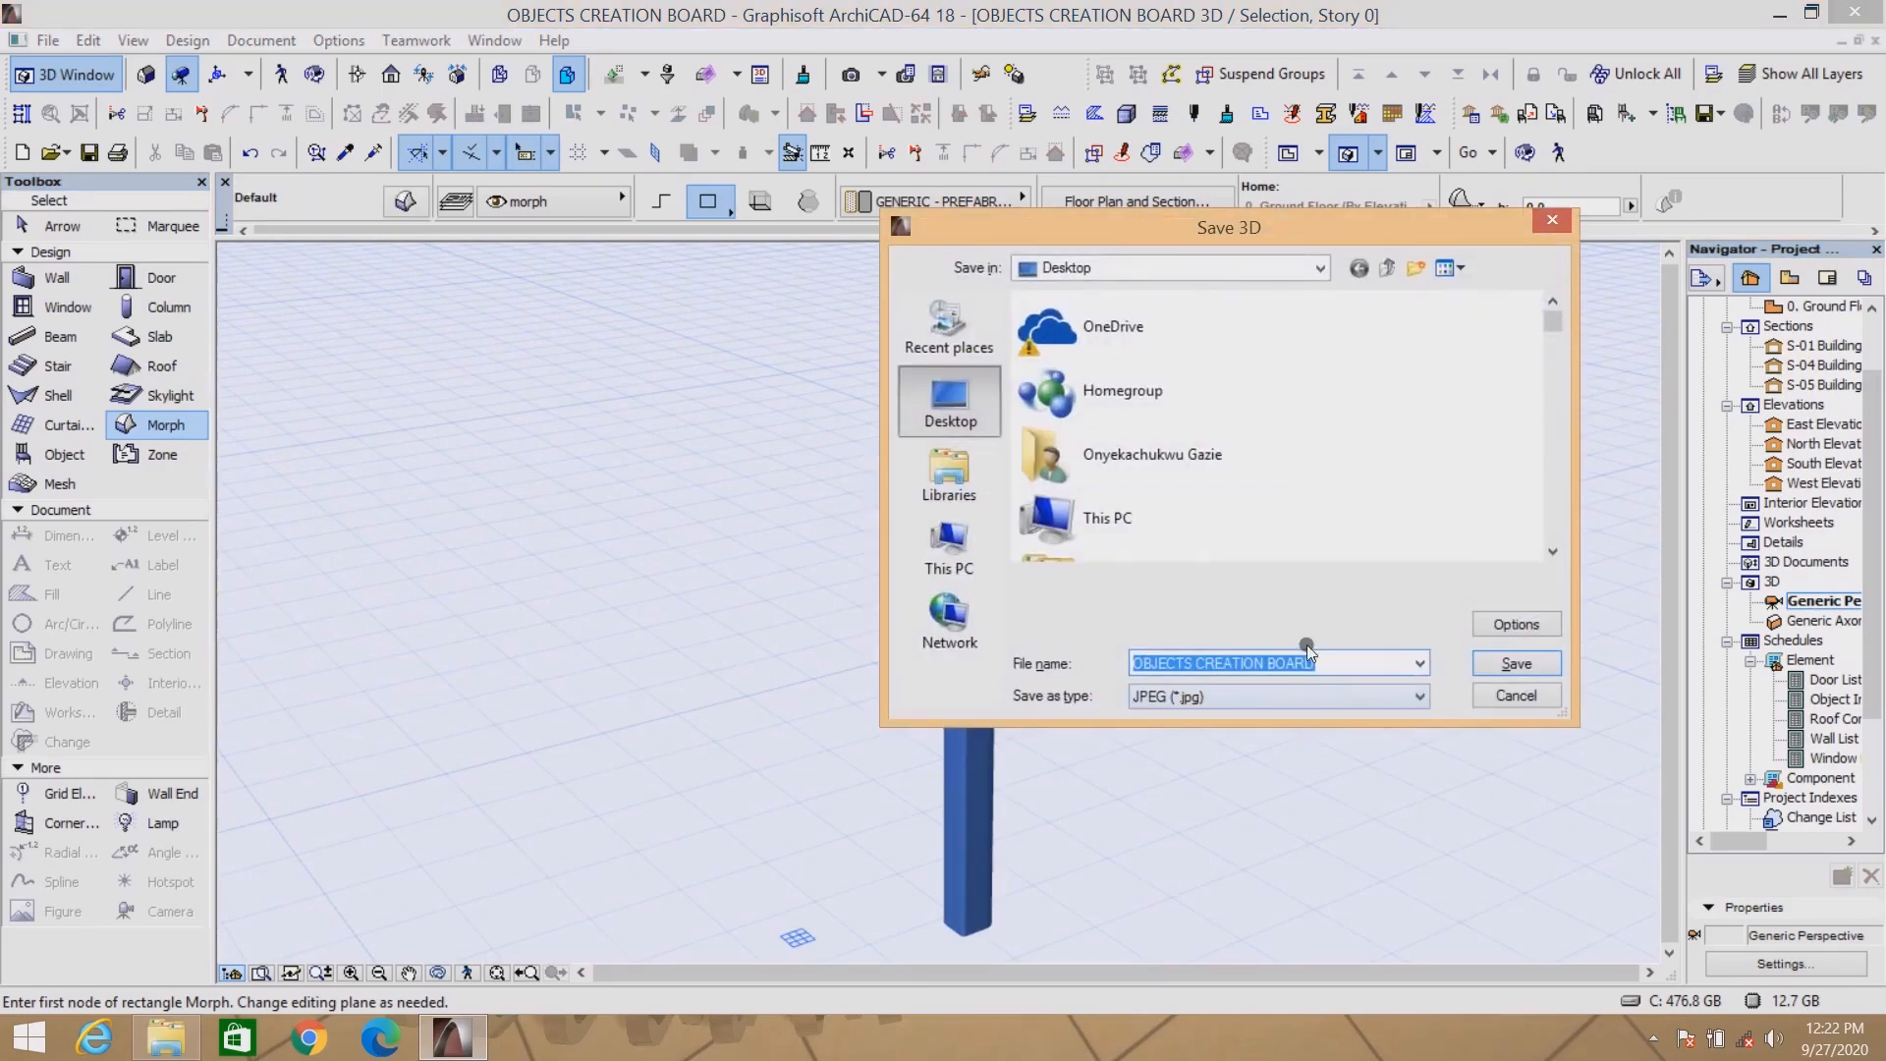
{"action": "type", "text": "LE"}
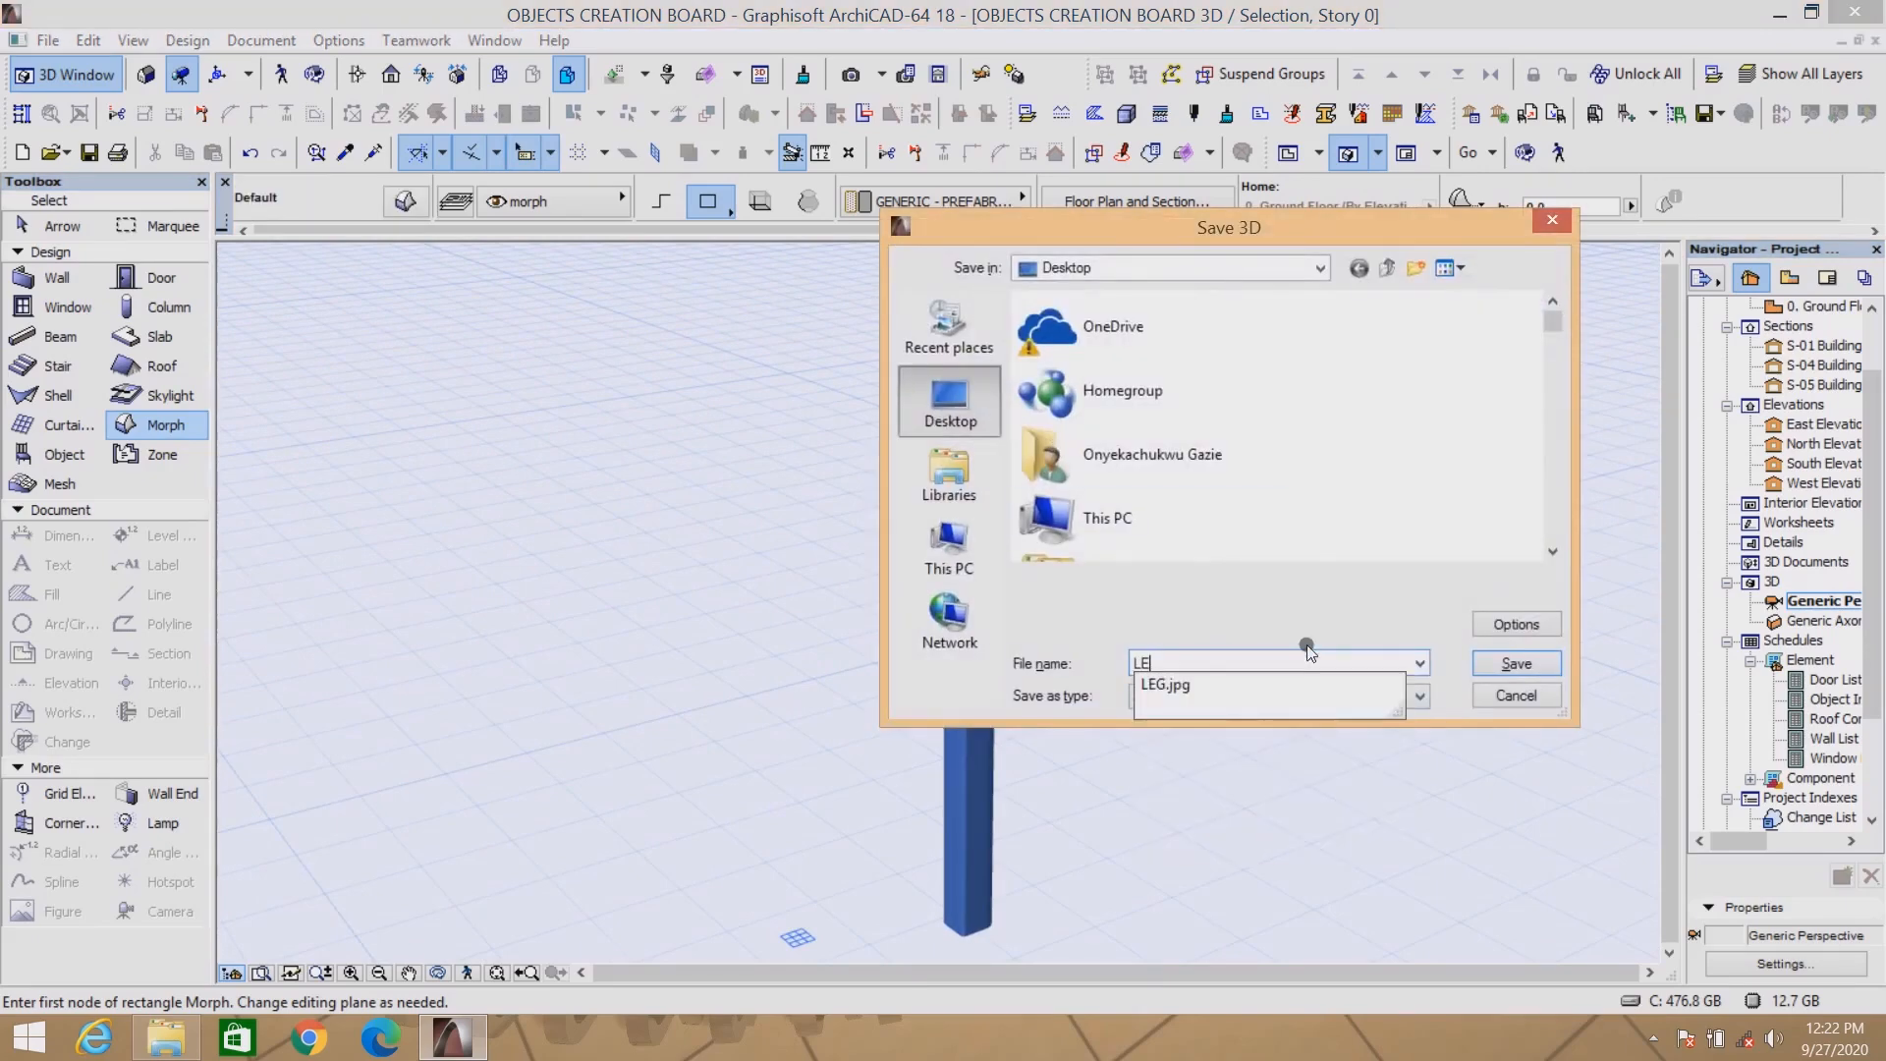
{"action": "type", "text": "G2"}
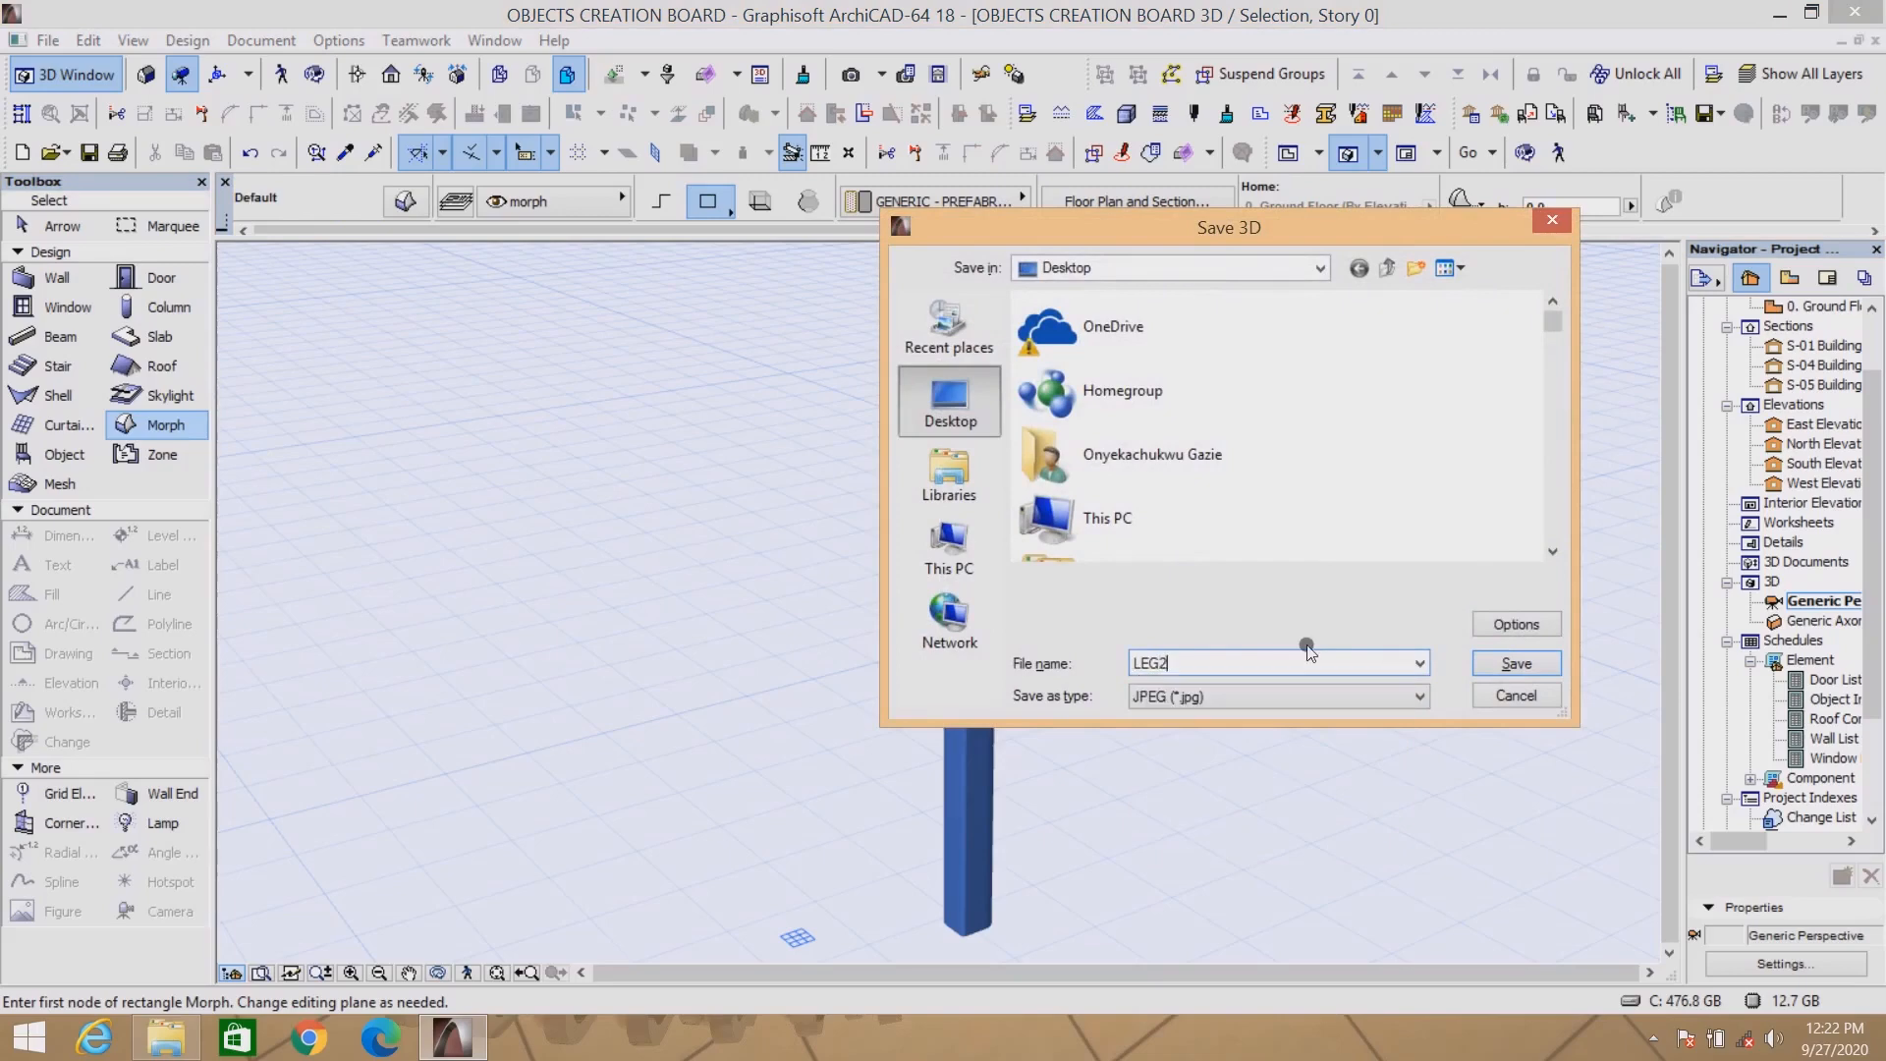
{"action": "left_click", "coordinate": [1517, 665]}
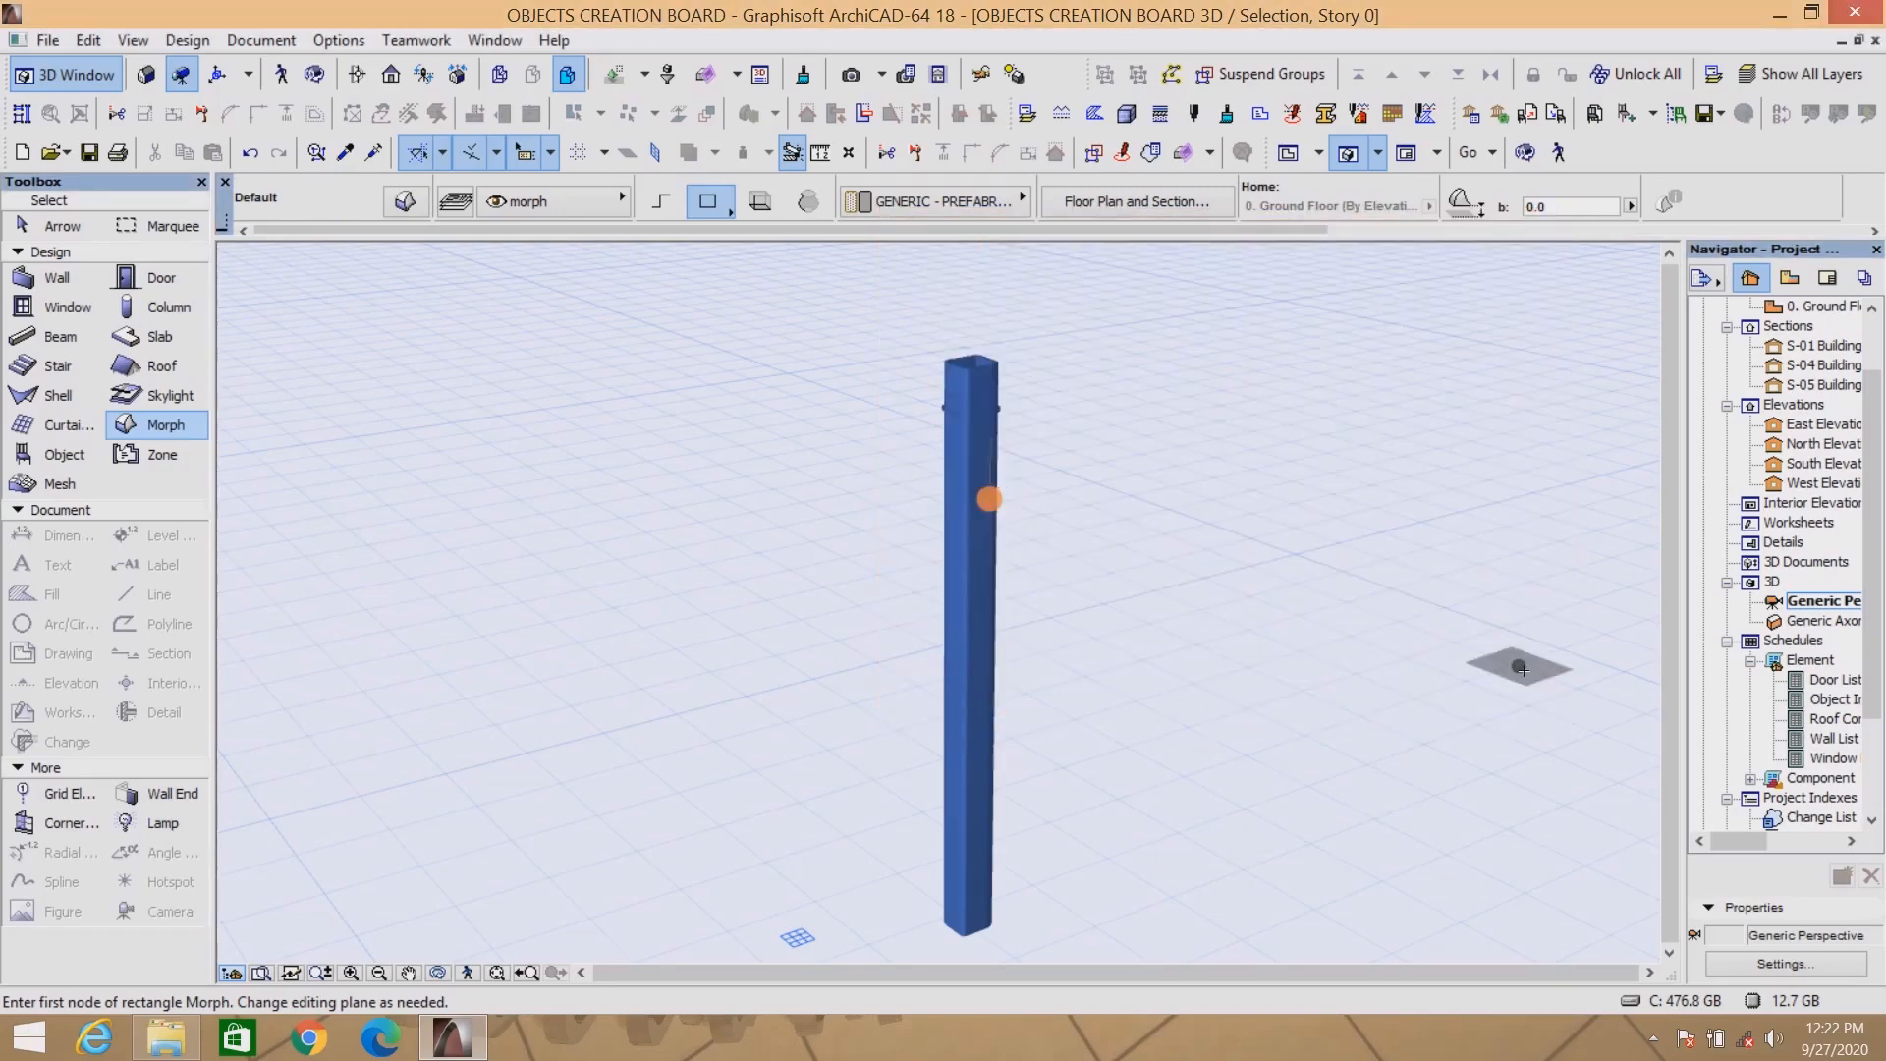
Return to the ground floor plan and start saving the selected leg as a library object.
{"action": "left_click", "coordinate": [1288, 153]}
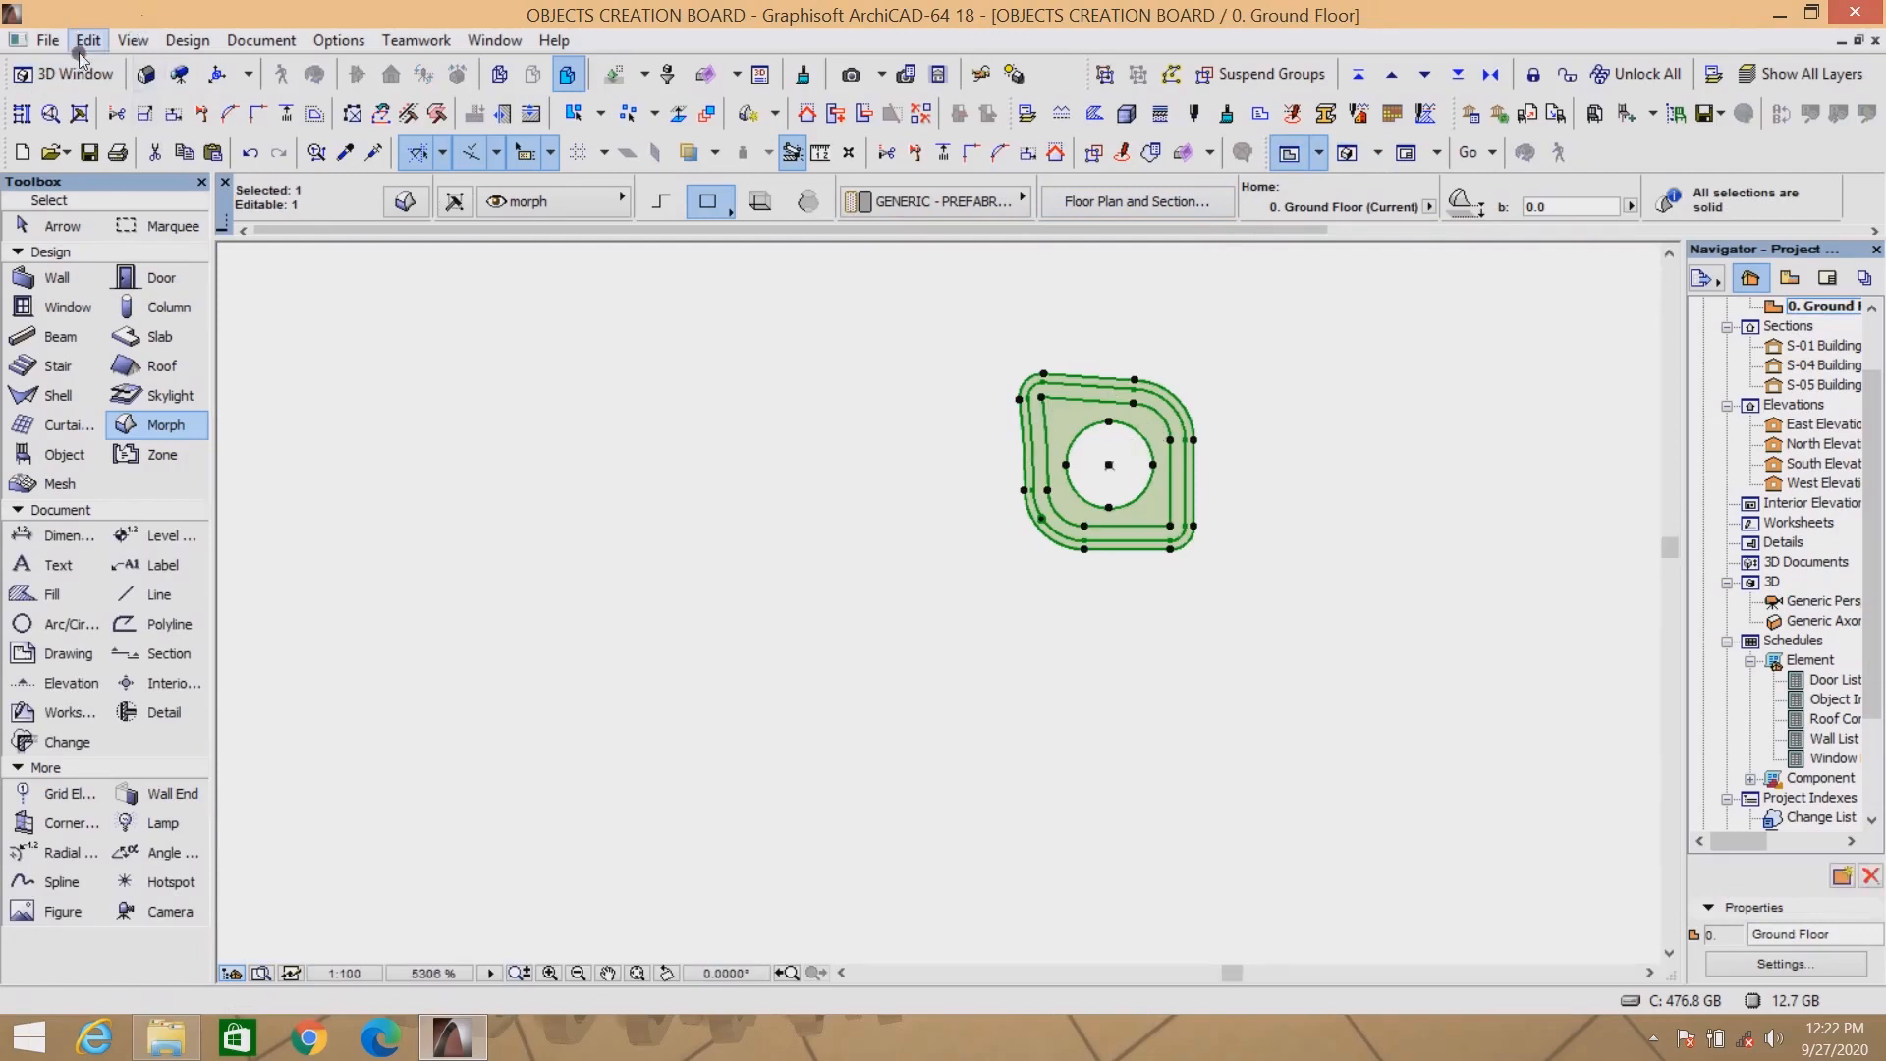
{"action": "left_click", "coordinate": [47, 41]}
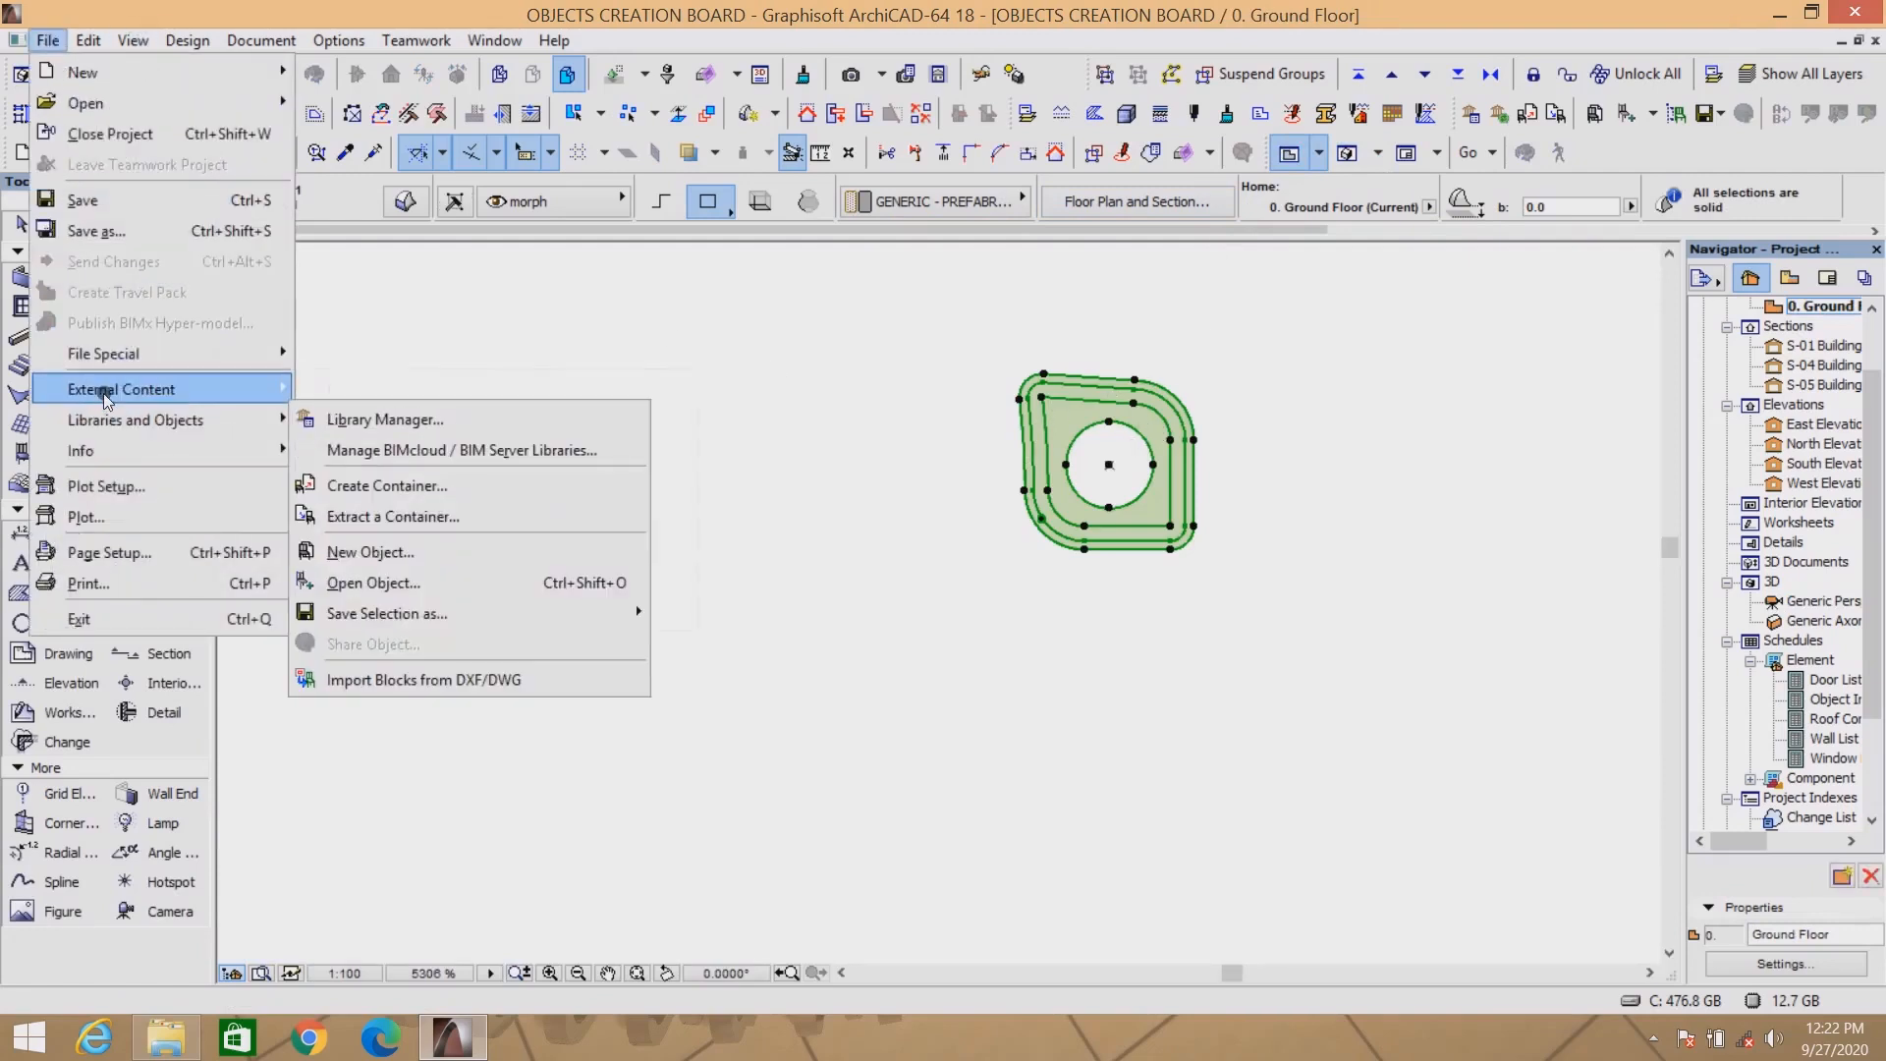
{"action": "mouse_move", "coordinate": [106, 421]}
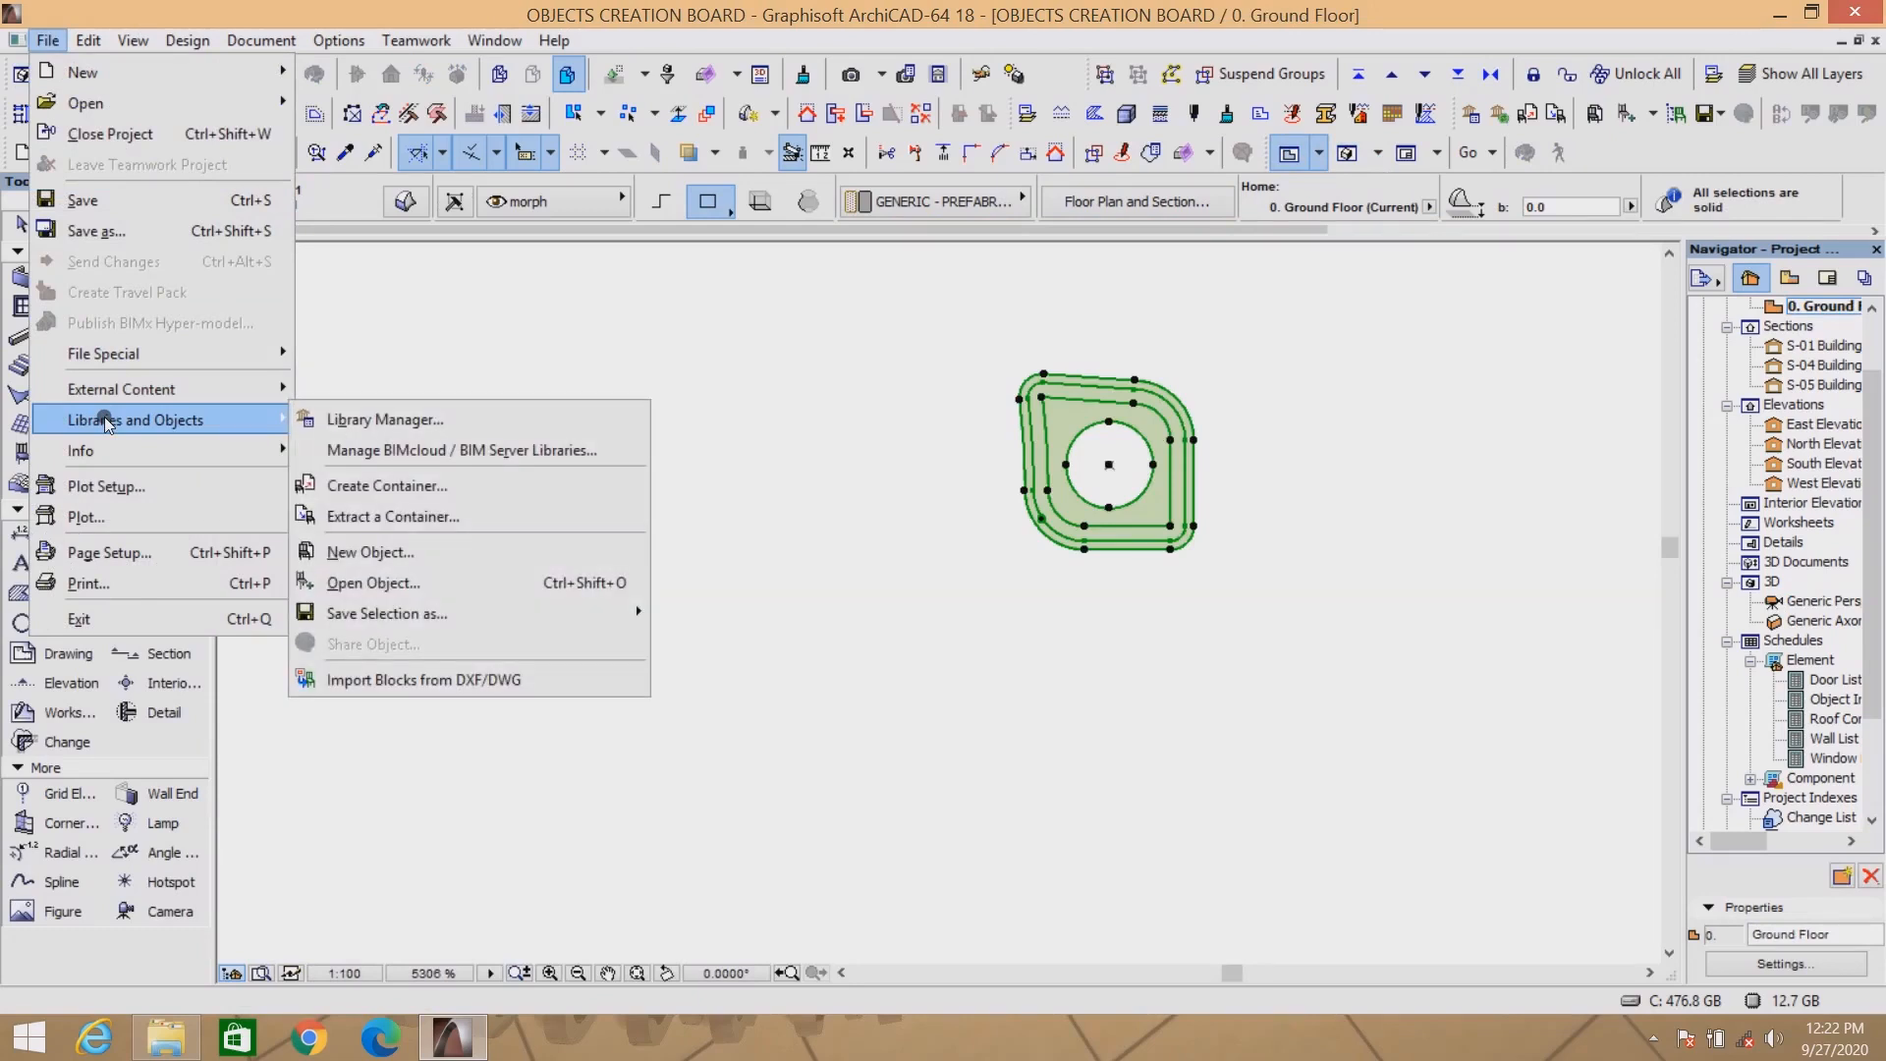
{"action": "mouse_move", "coordinate": [397, 621]}
{"action": "left_click", "coordinate": [715, 616]}
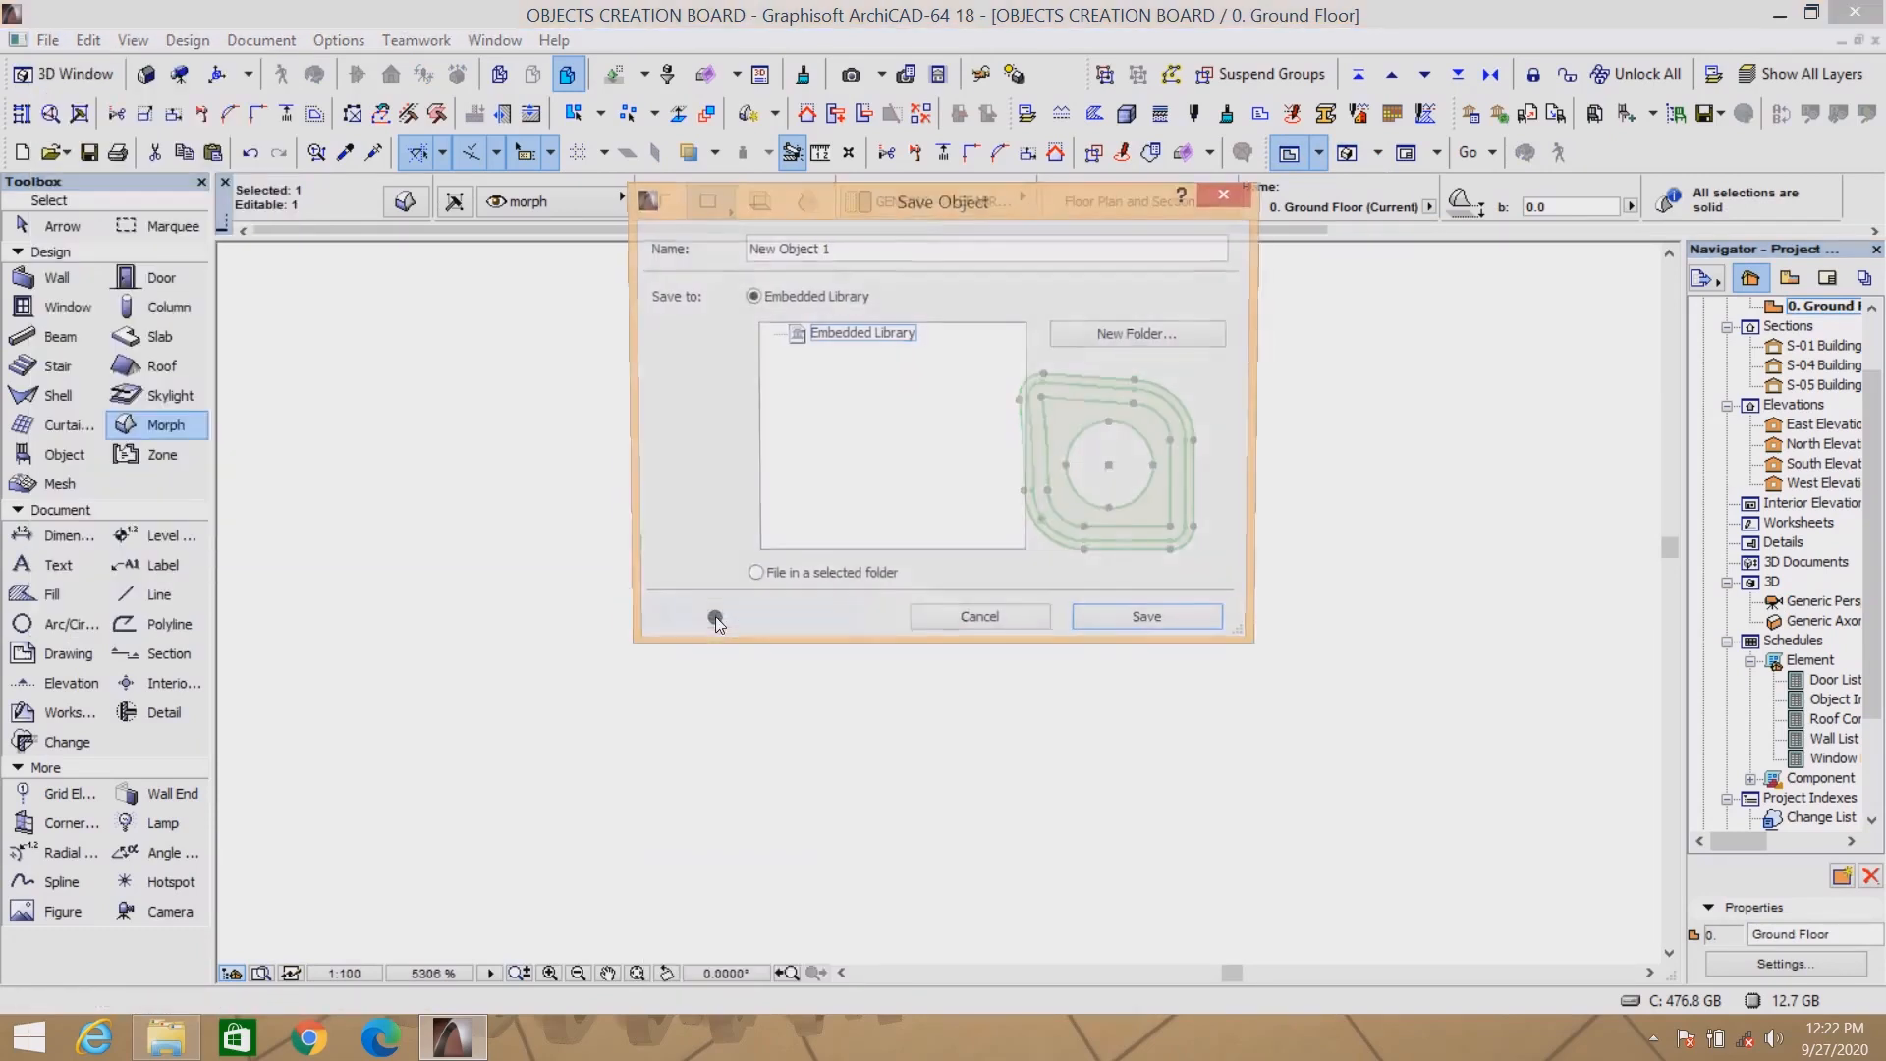
Try to save the leg object as a file named PLASTIC TABLE LEG in the MY OBJECTS folder, opting to choose another name.
{"action": "left_click", "coordinate": [752, 580]}
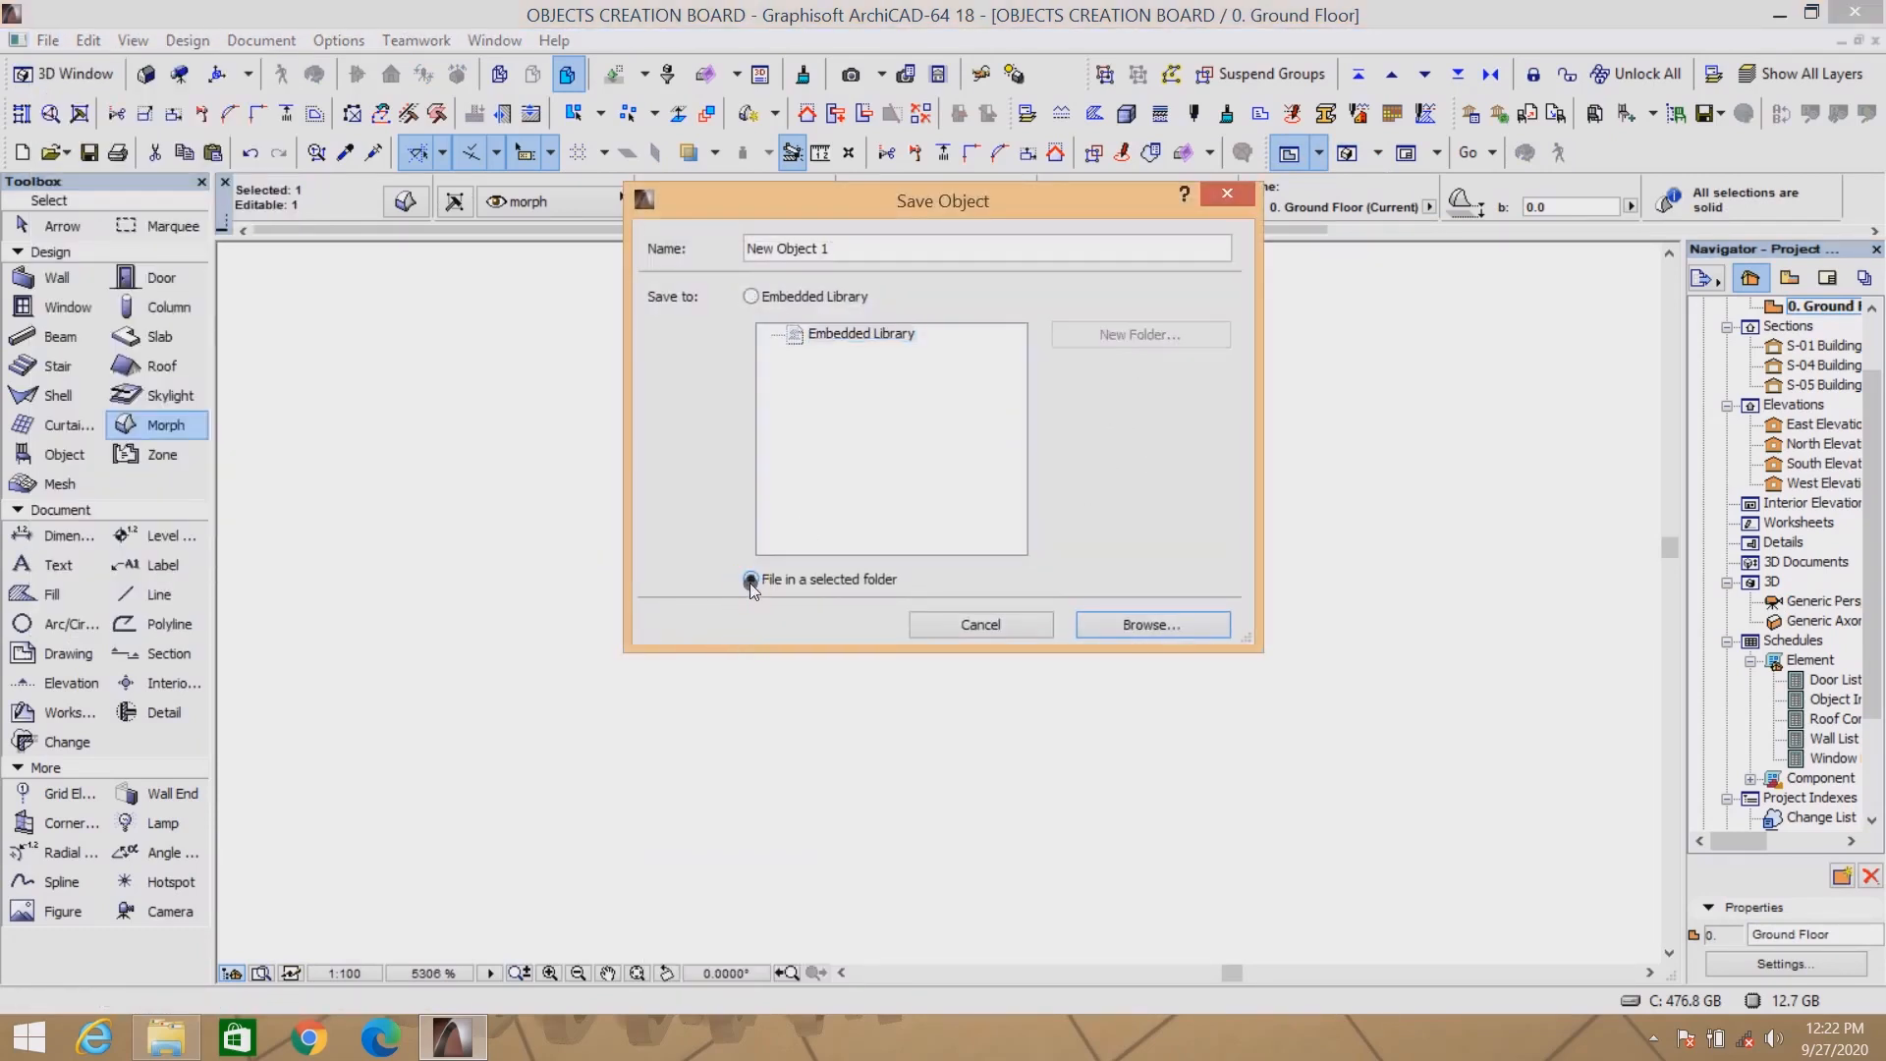
{"action": "left_click", "coordinate": [1106, 626]}
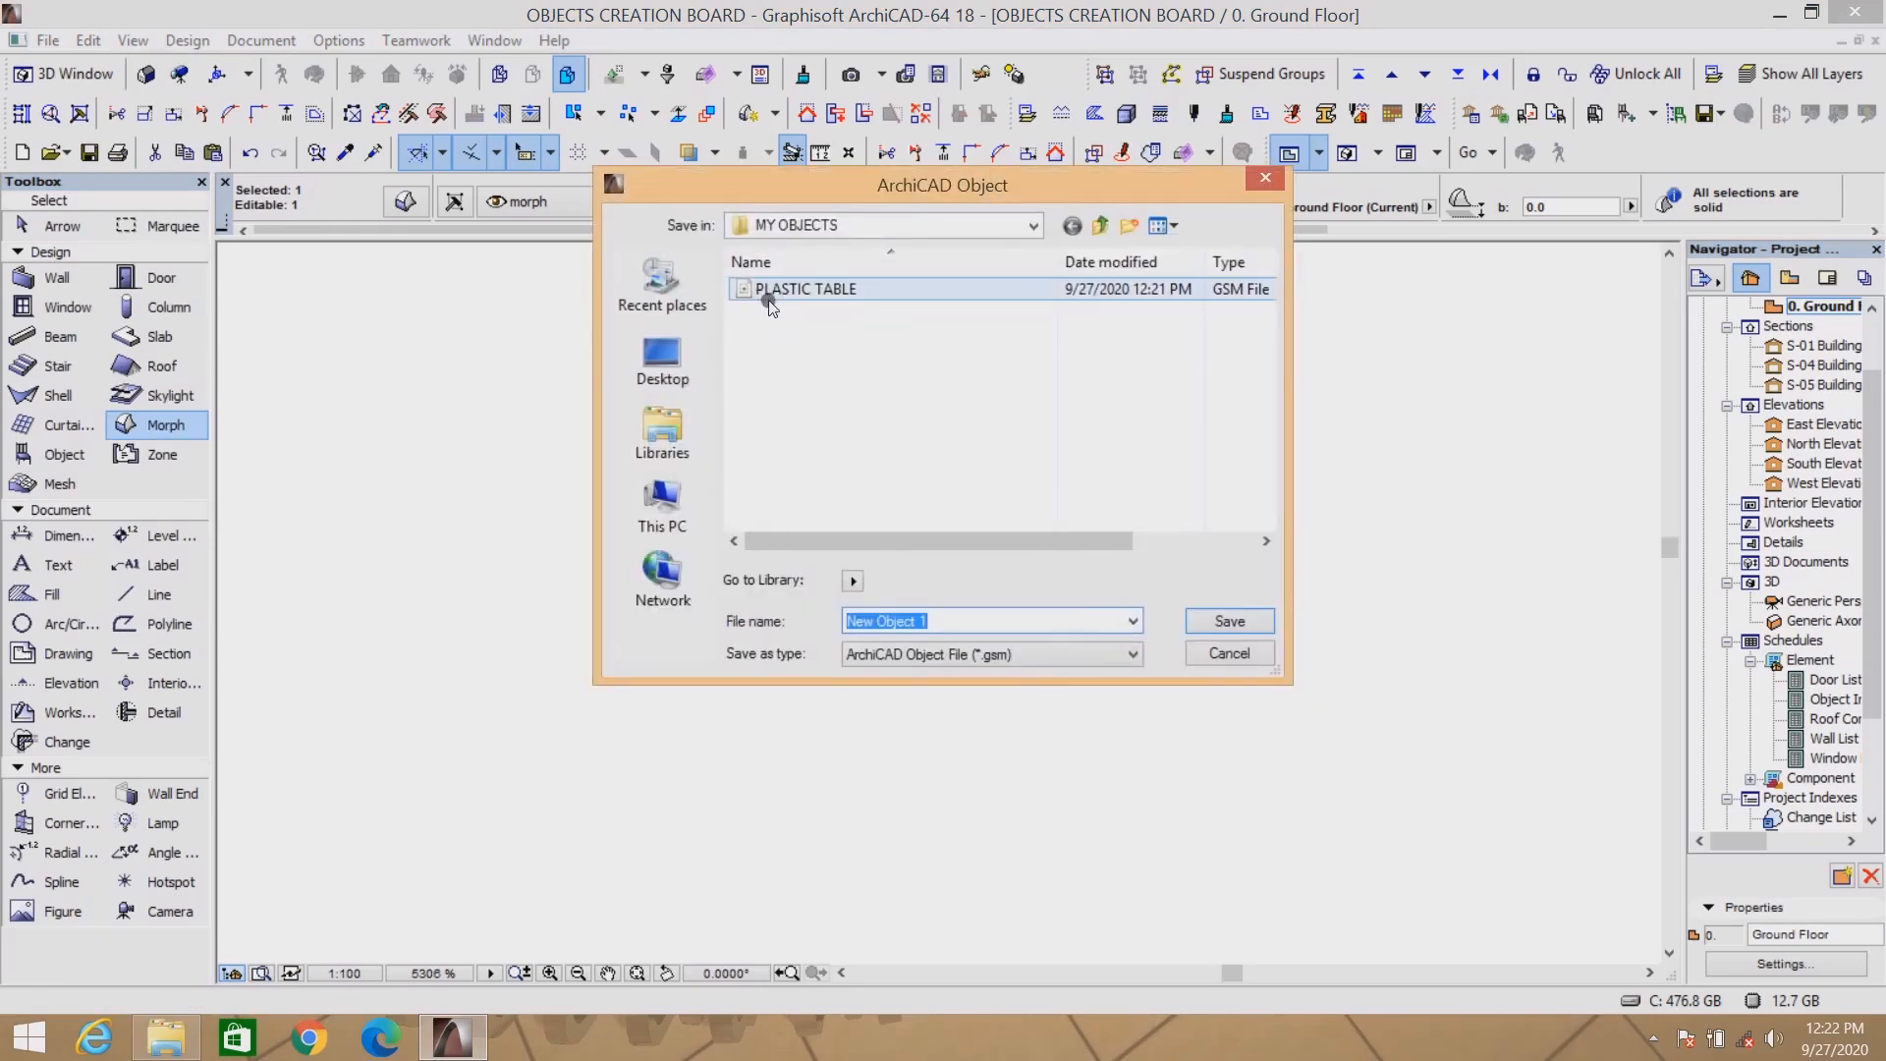
{"action": "left_click_drag", "start_coordinate": [953, 633], "coordinate": [837, 643]}
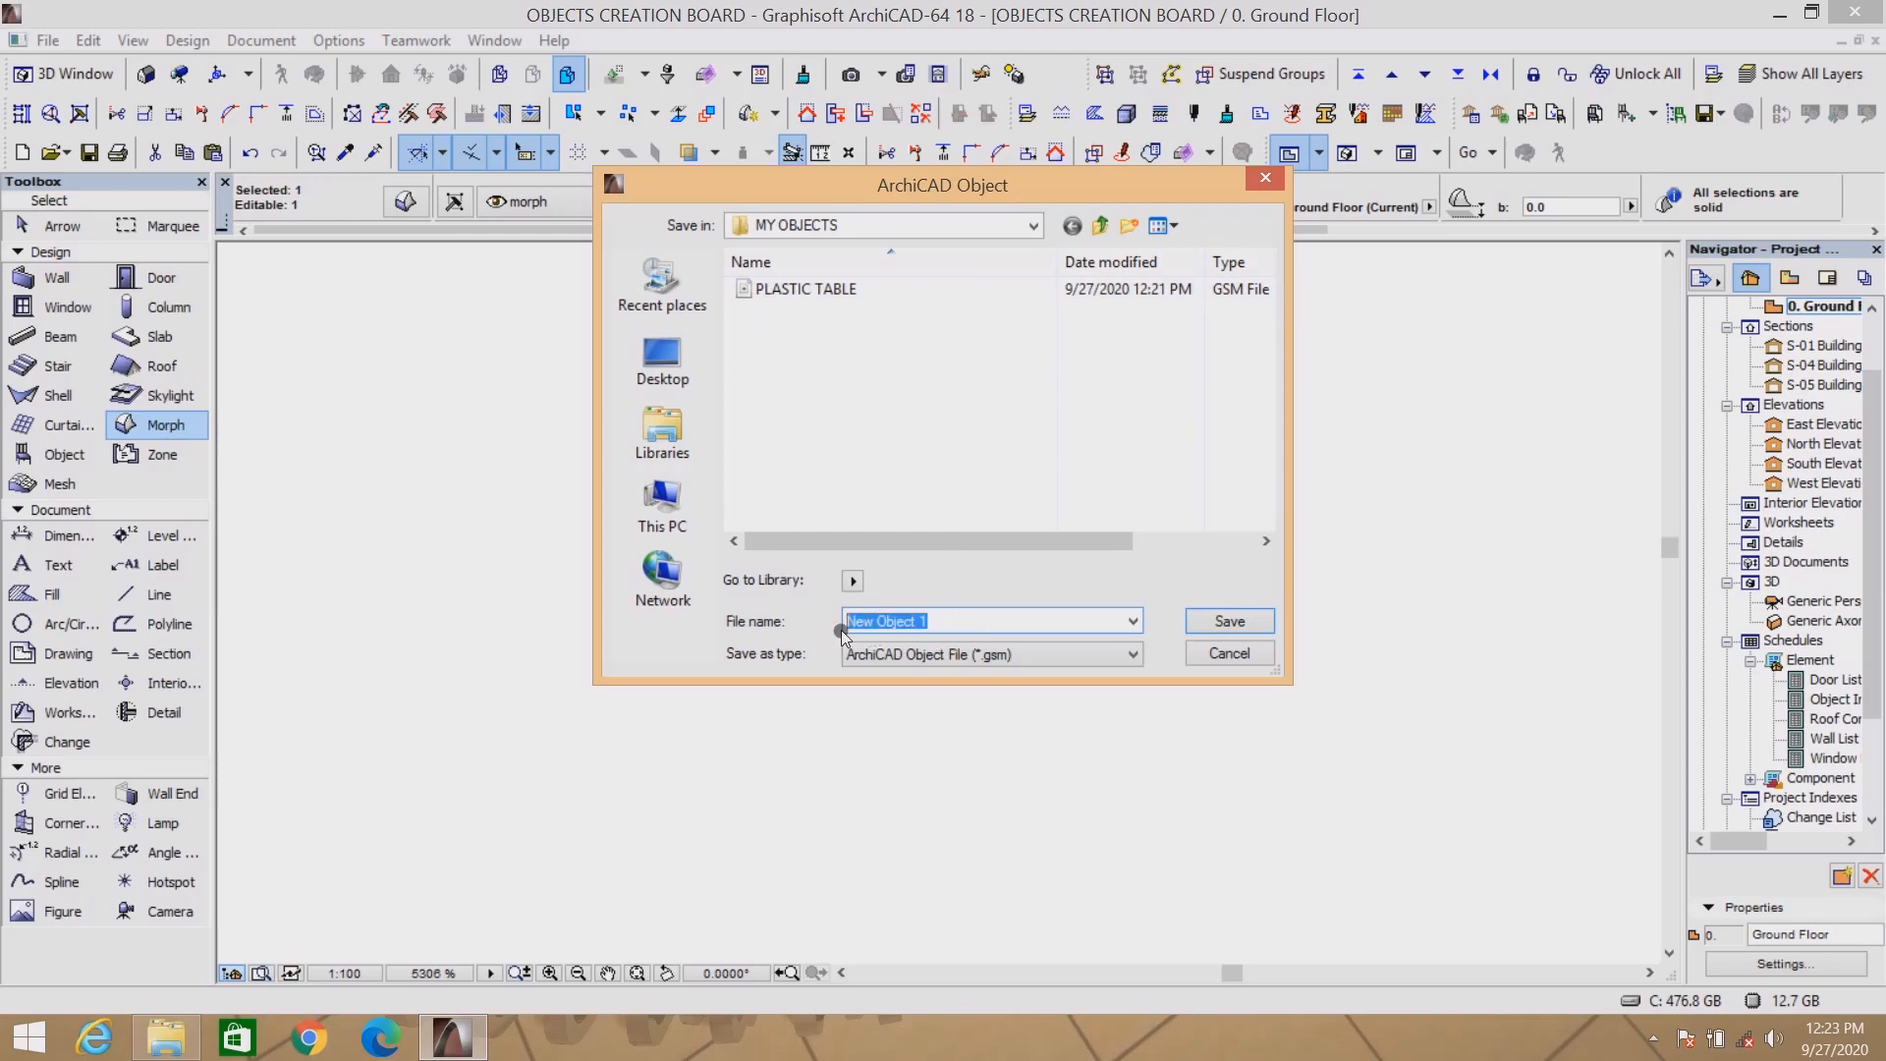
{"action": "type", "text": "PLASTIC TAB"}
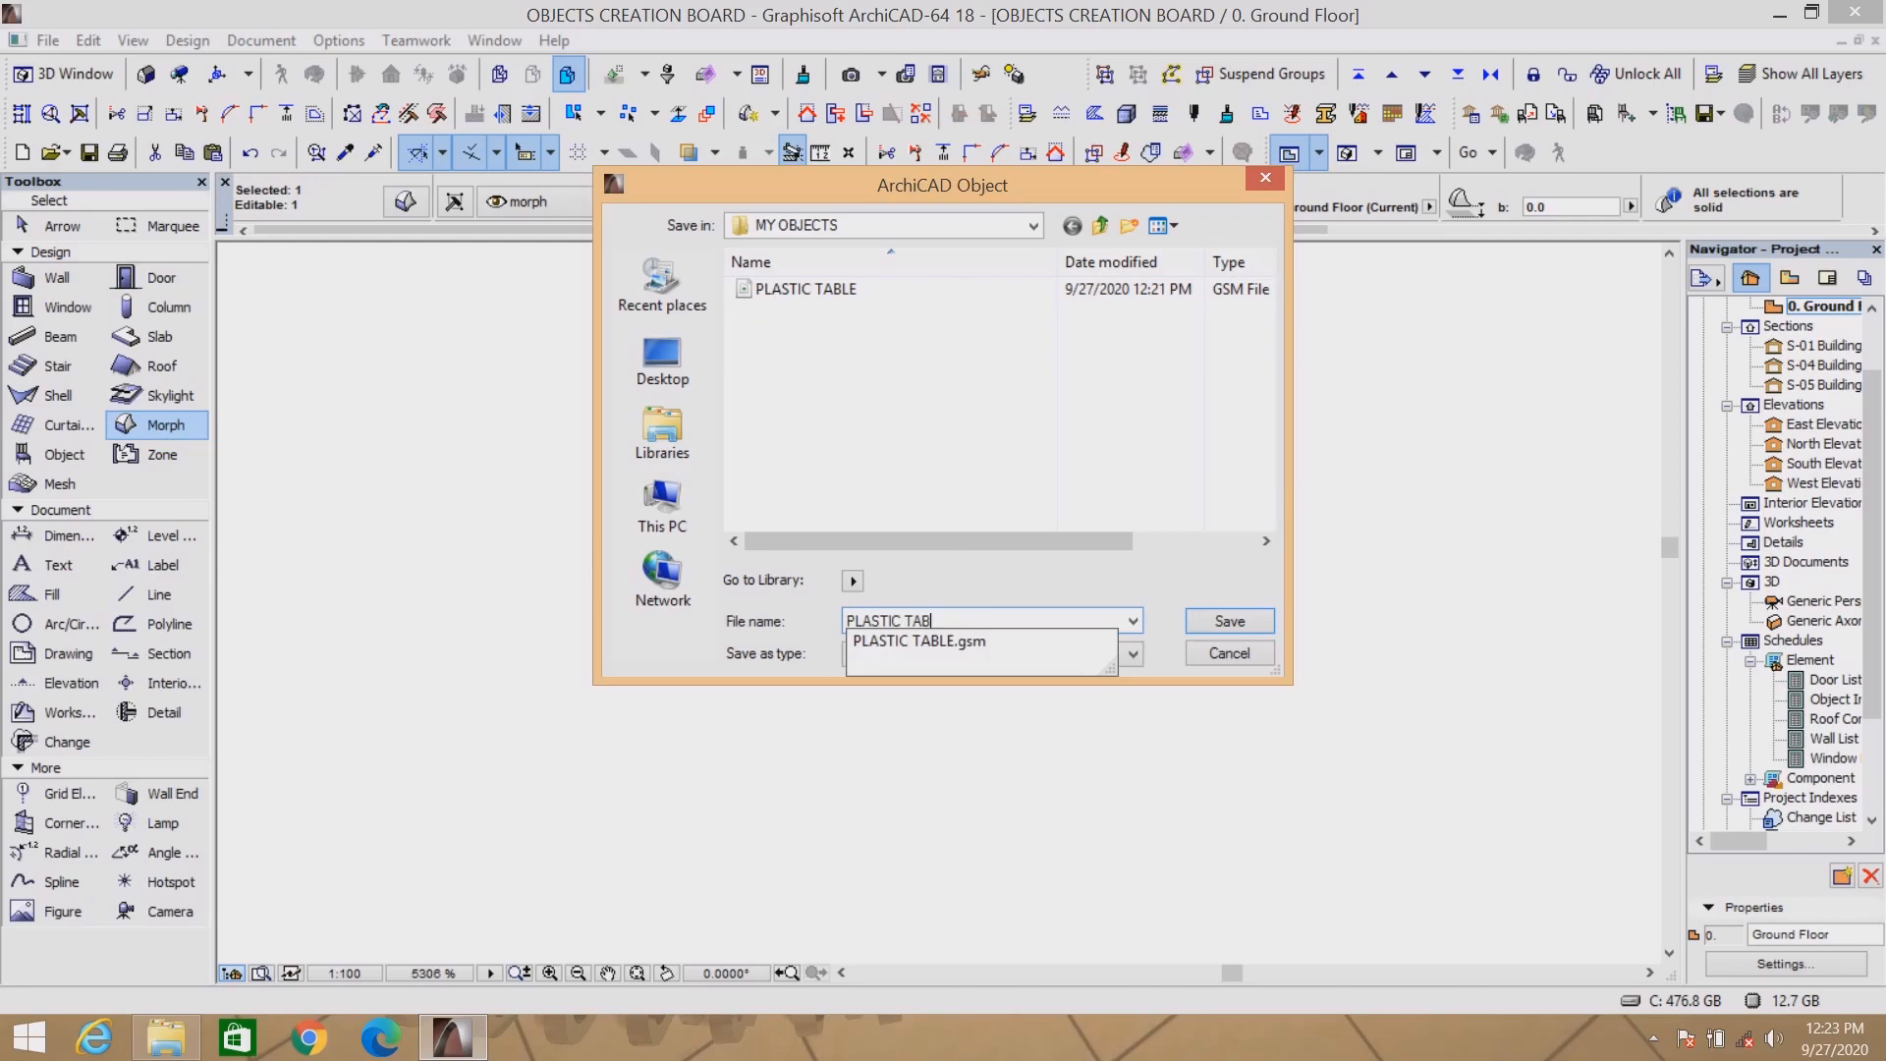
{"action": "type", "text": "LE LEG"}
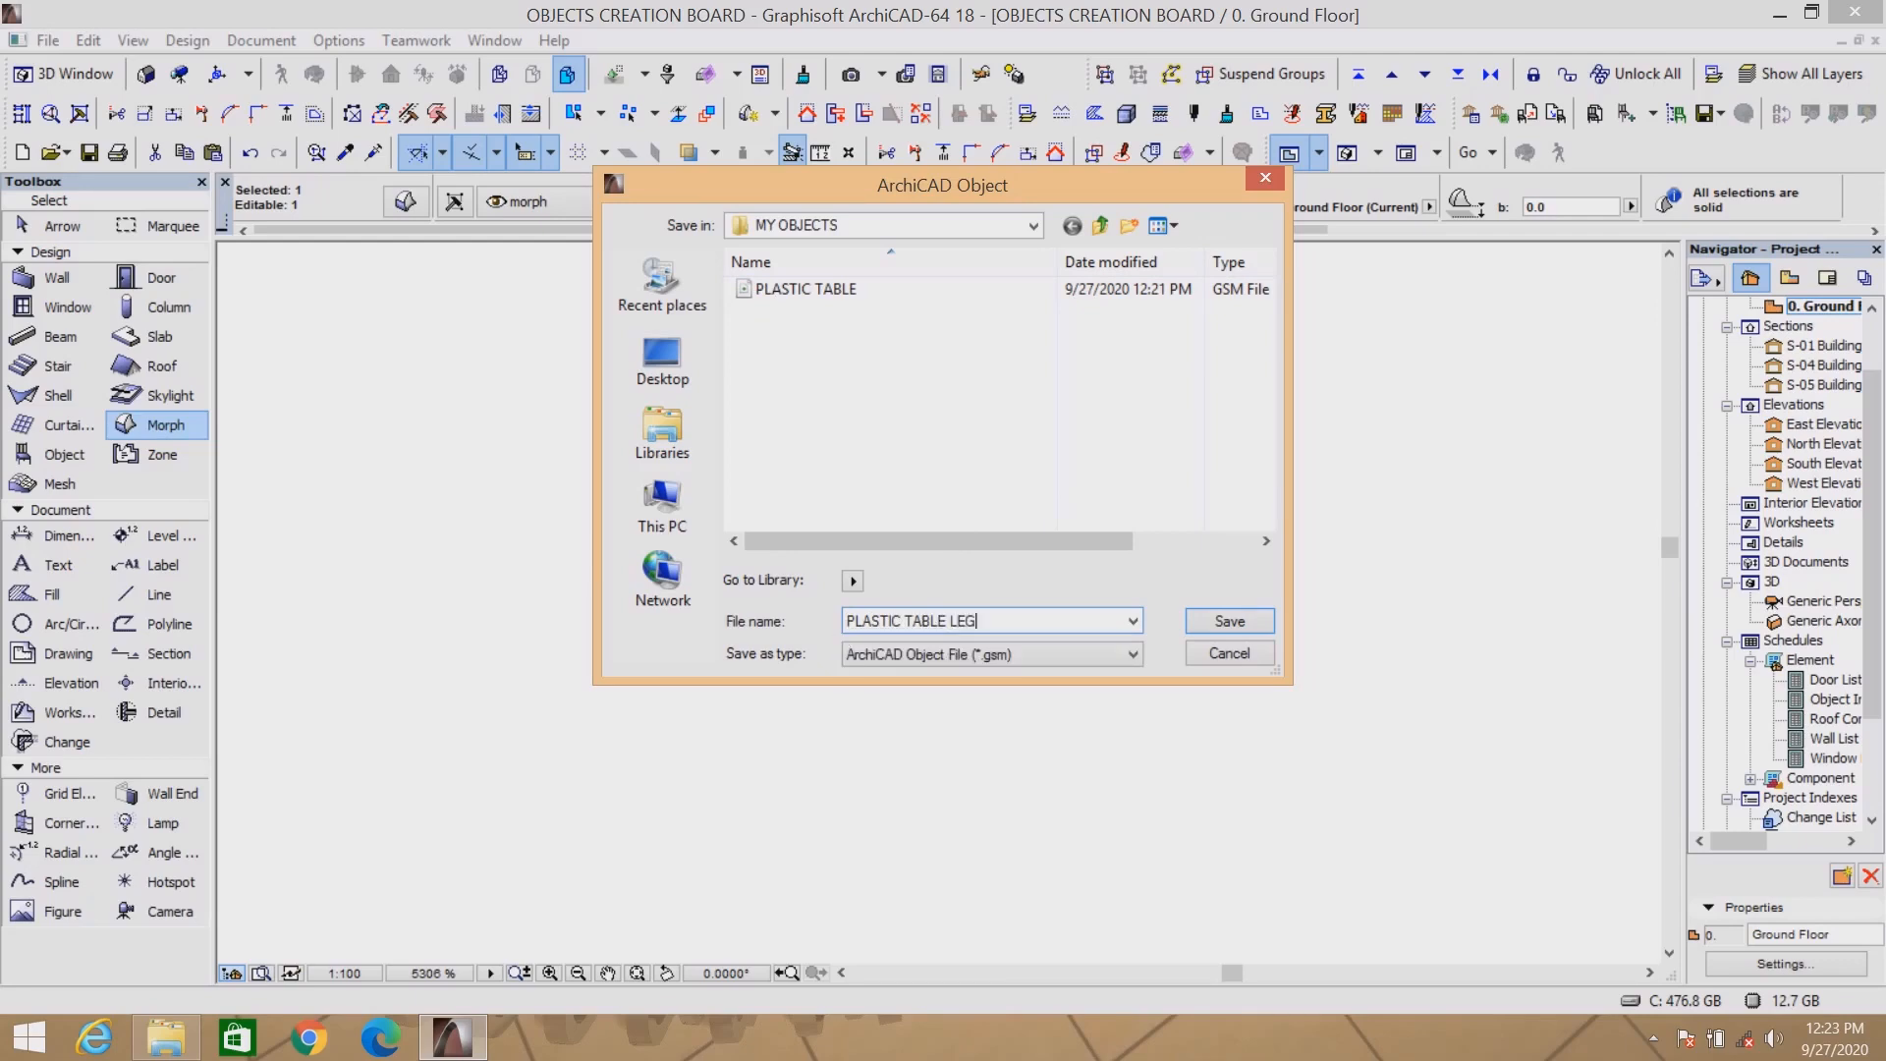
{"action": "left_click", "coordinate": [1223, 622]}
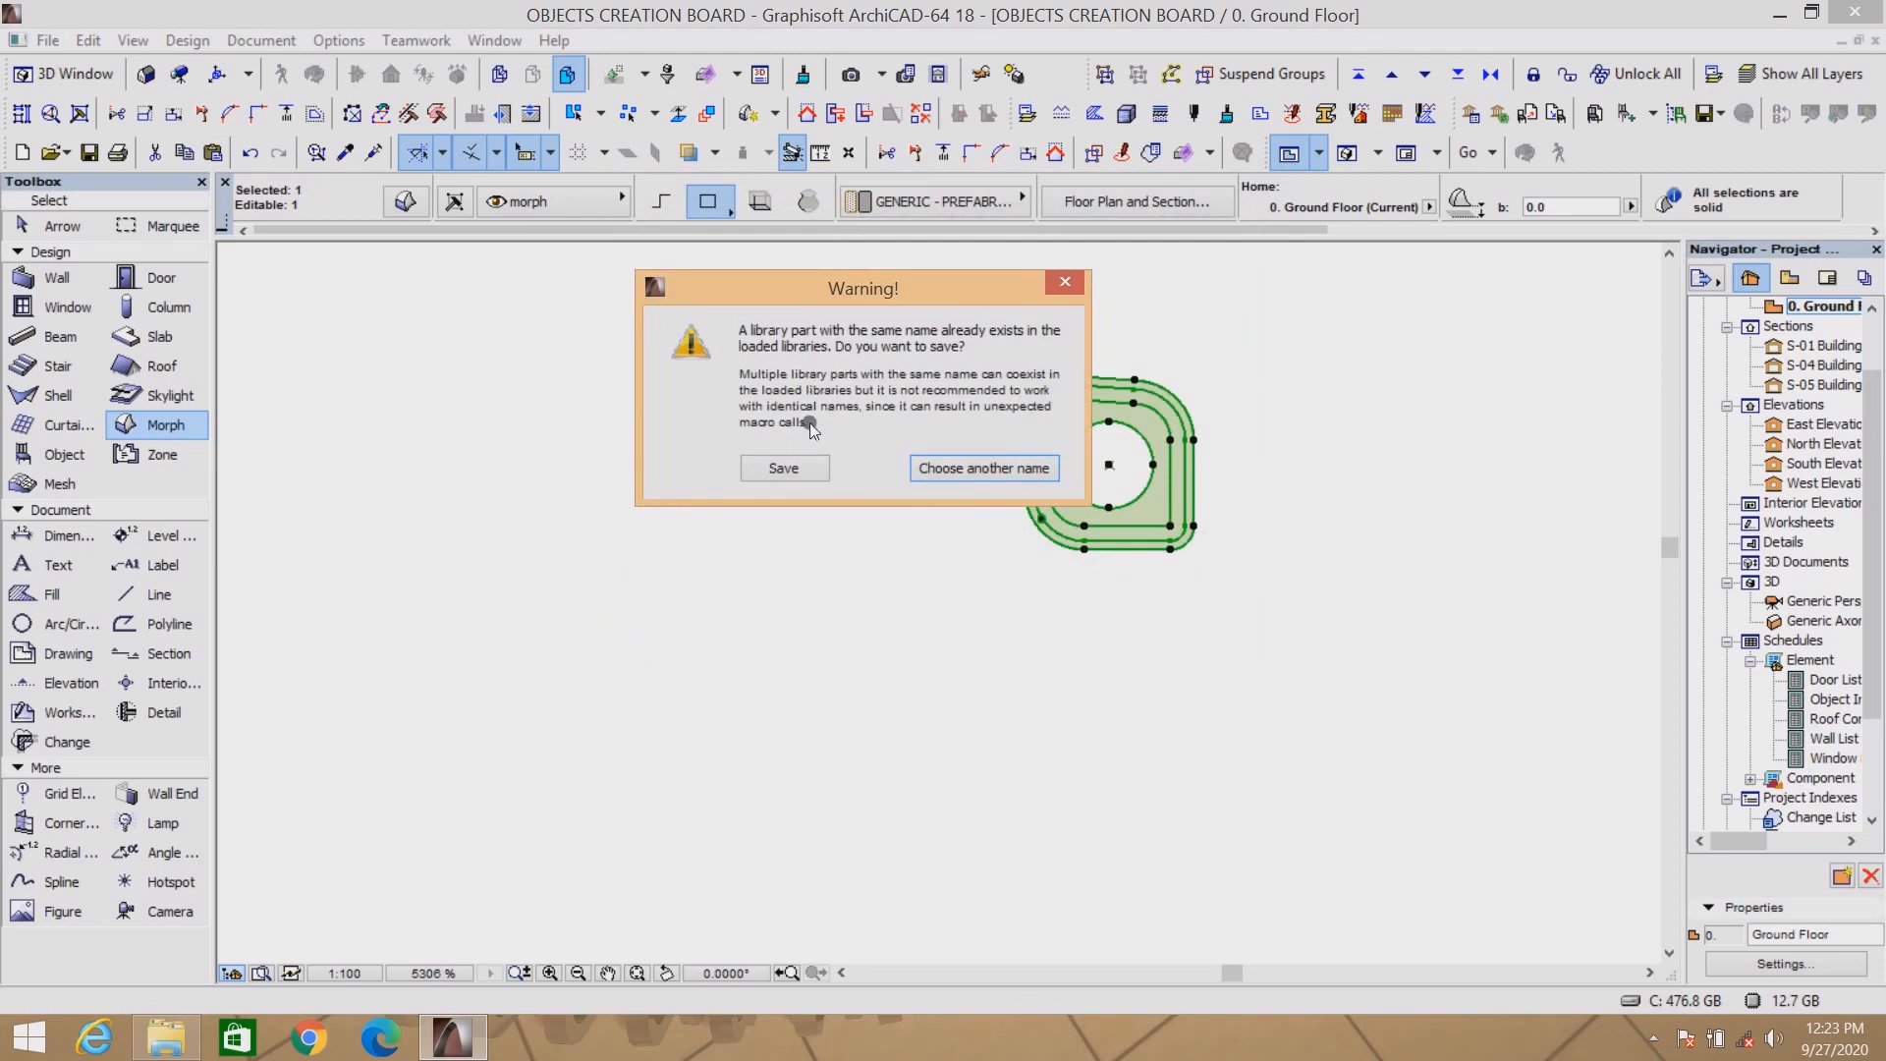
{"action": "left_click", "coordinate": [951, 471]}
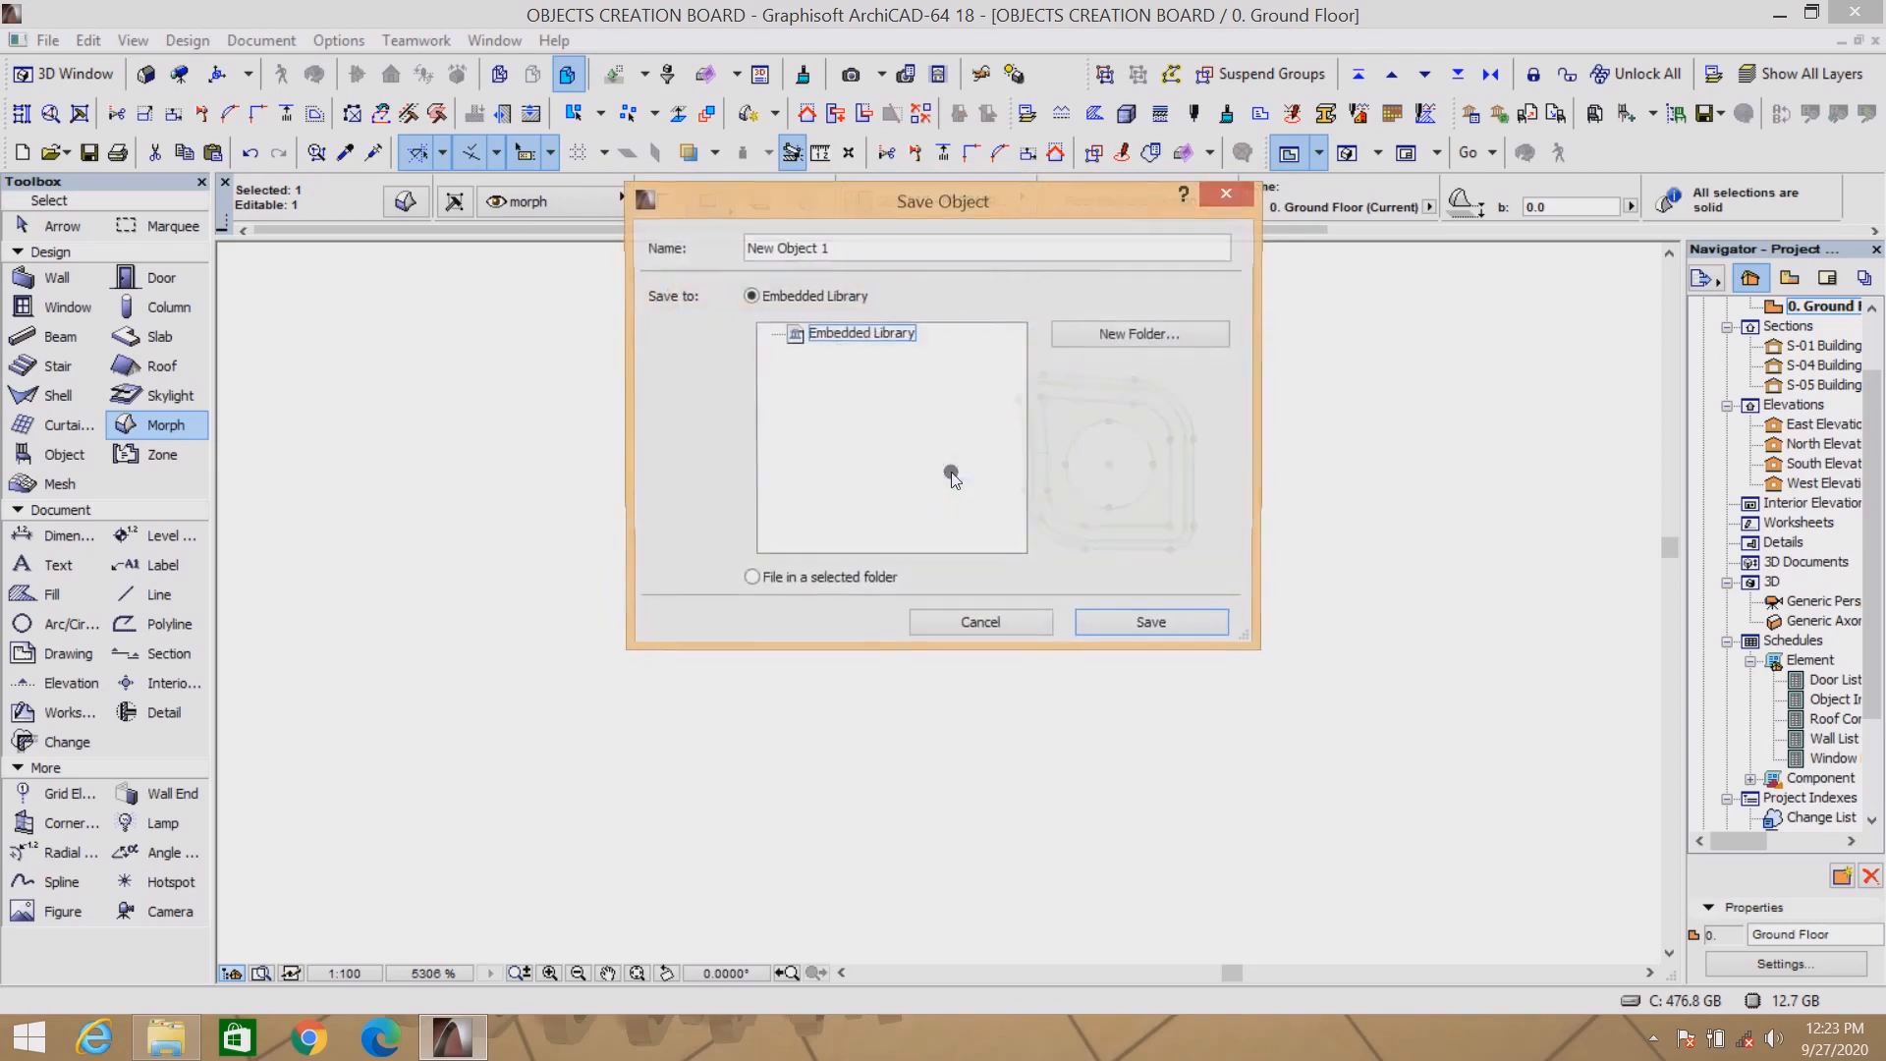
Save the leg to a selected folder, MY OBJECTS, as an object file named PLASTIC TABLE LEG 2.
{"action": "left_click", "coordinate": [752, 579]}
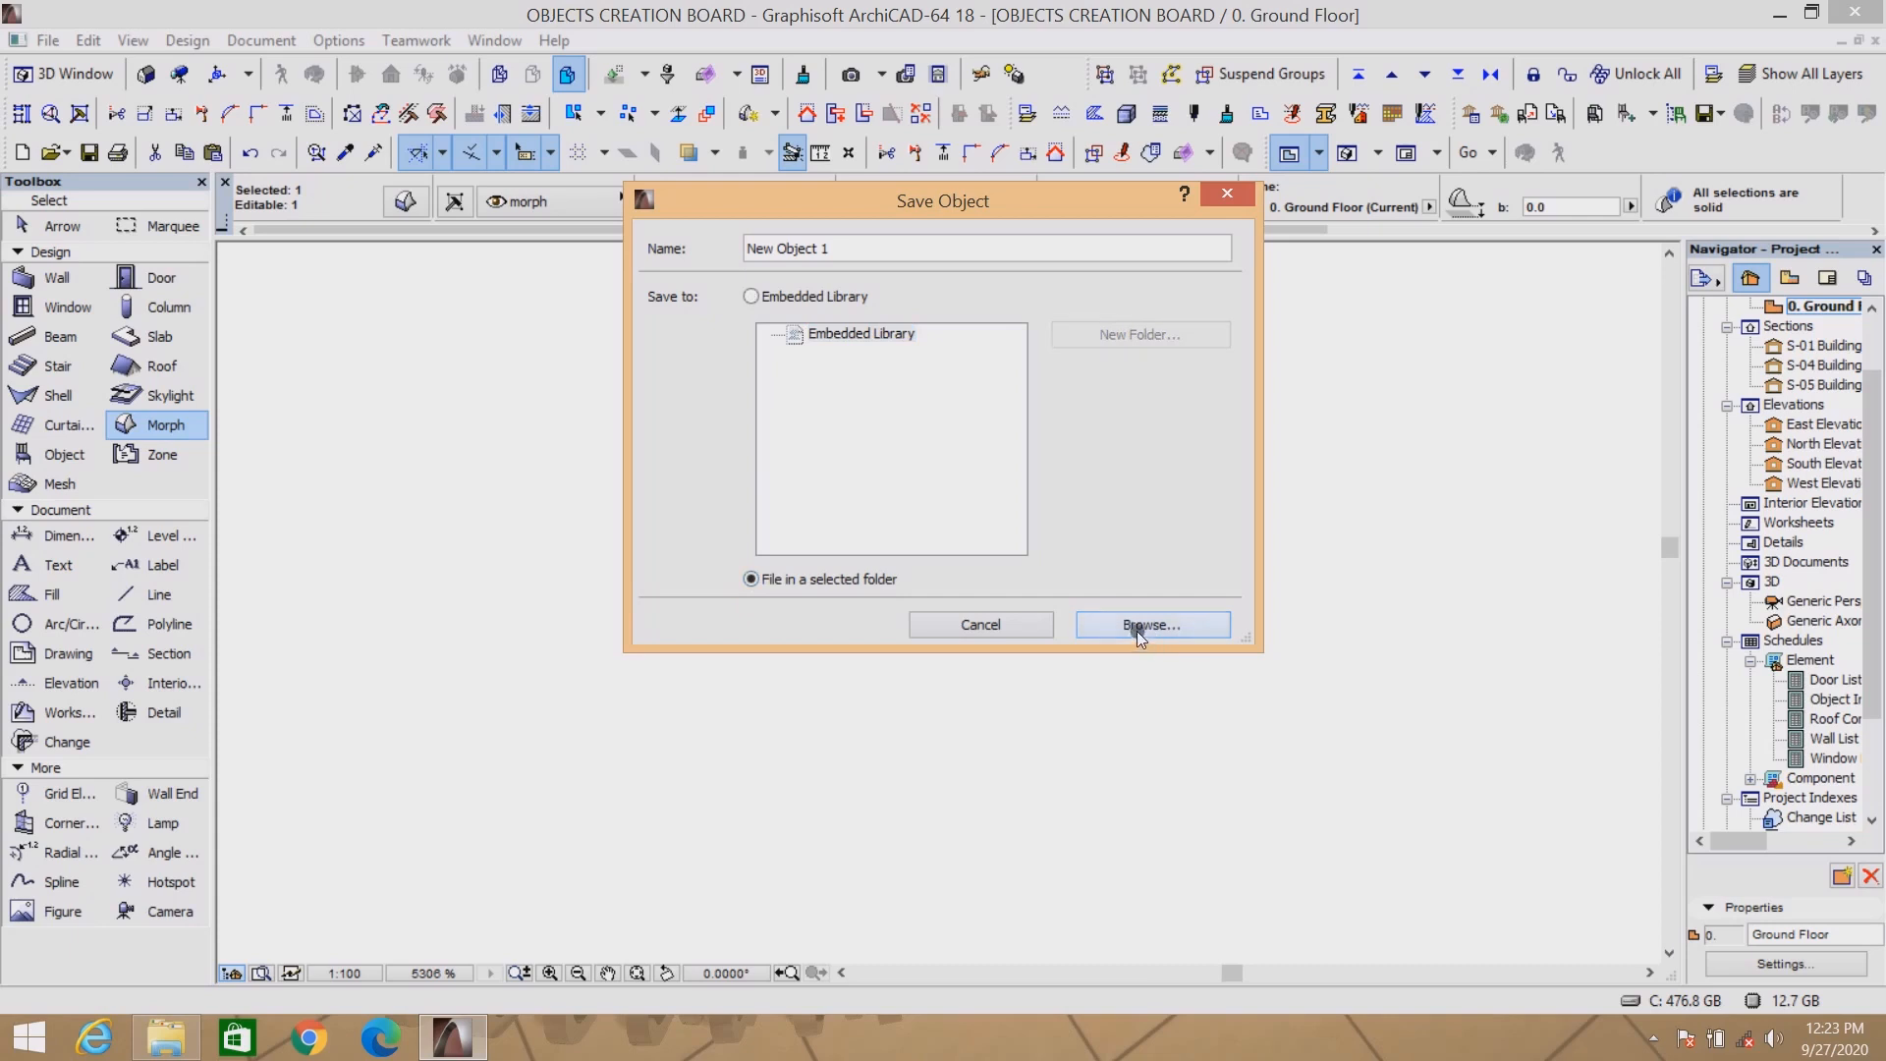
{"action": "left_click", "coordinate": [1136, 629]}
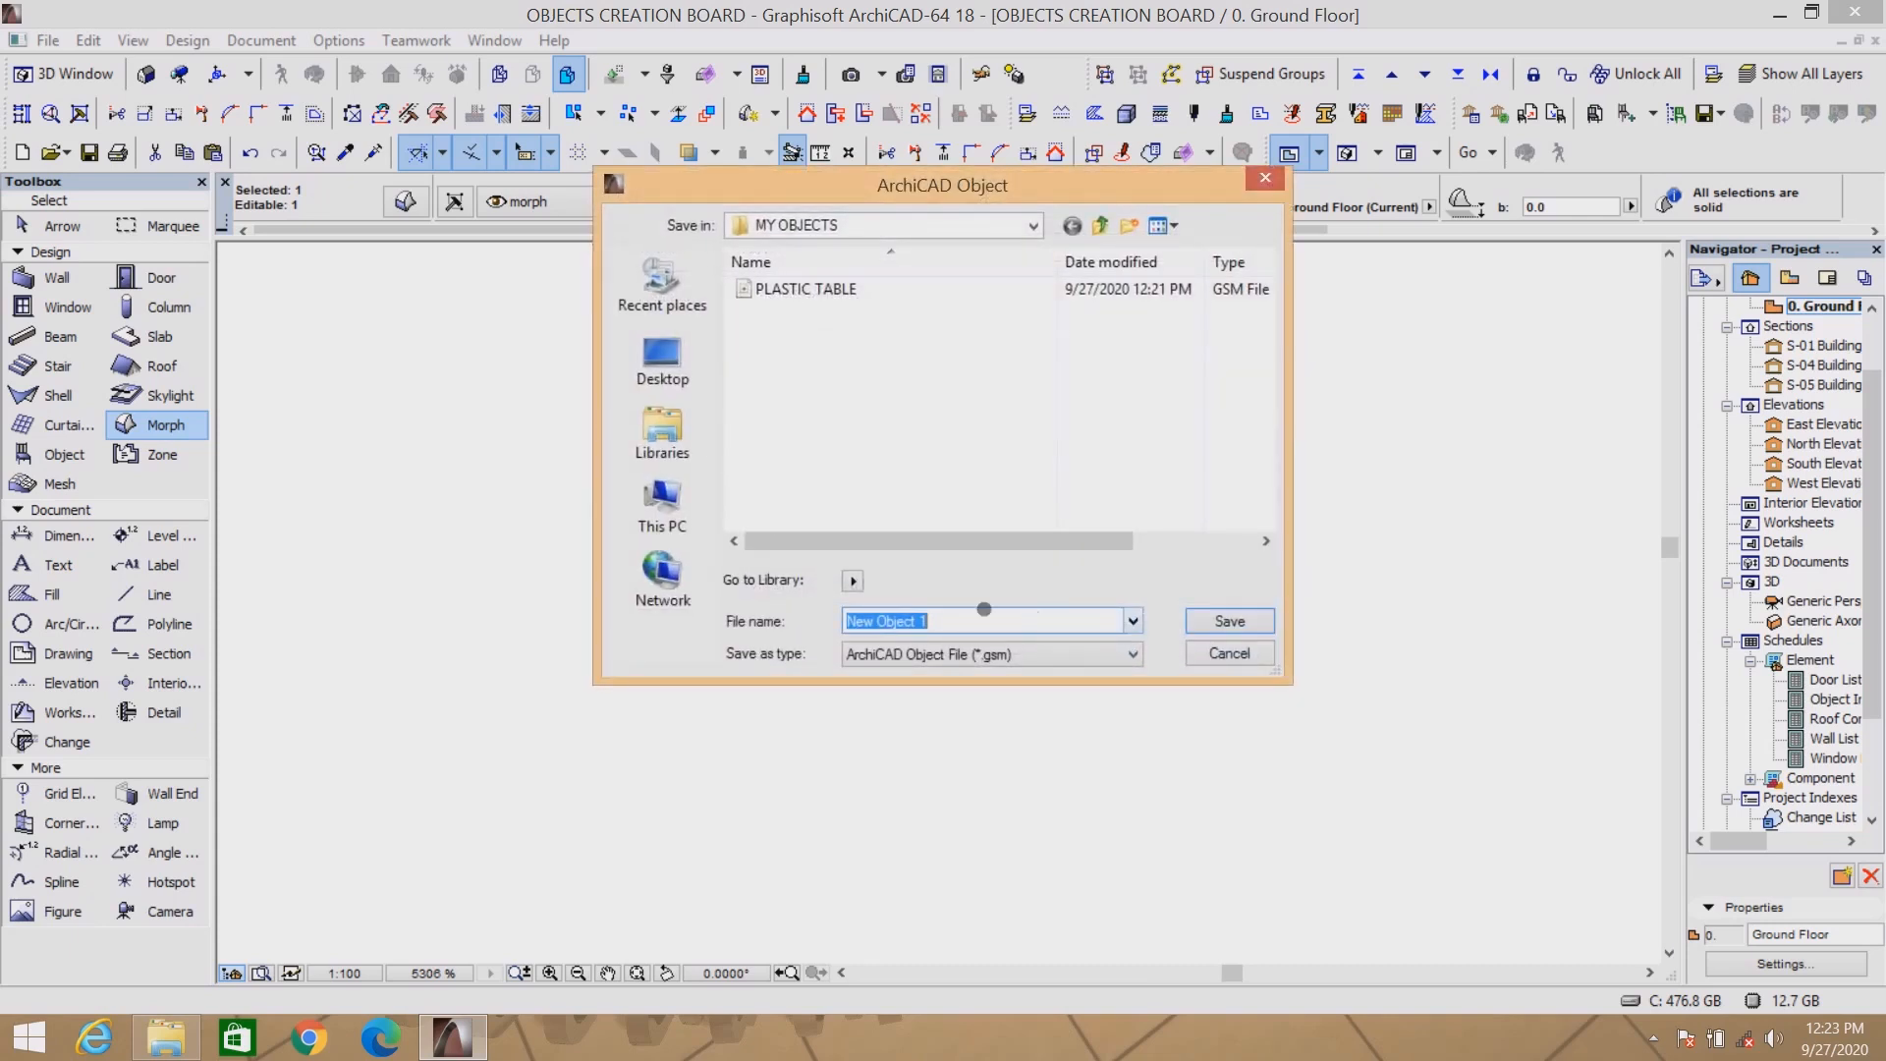
{"action": "type", "text": "PLASTIC T"}
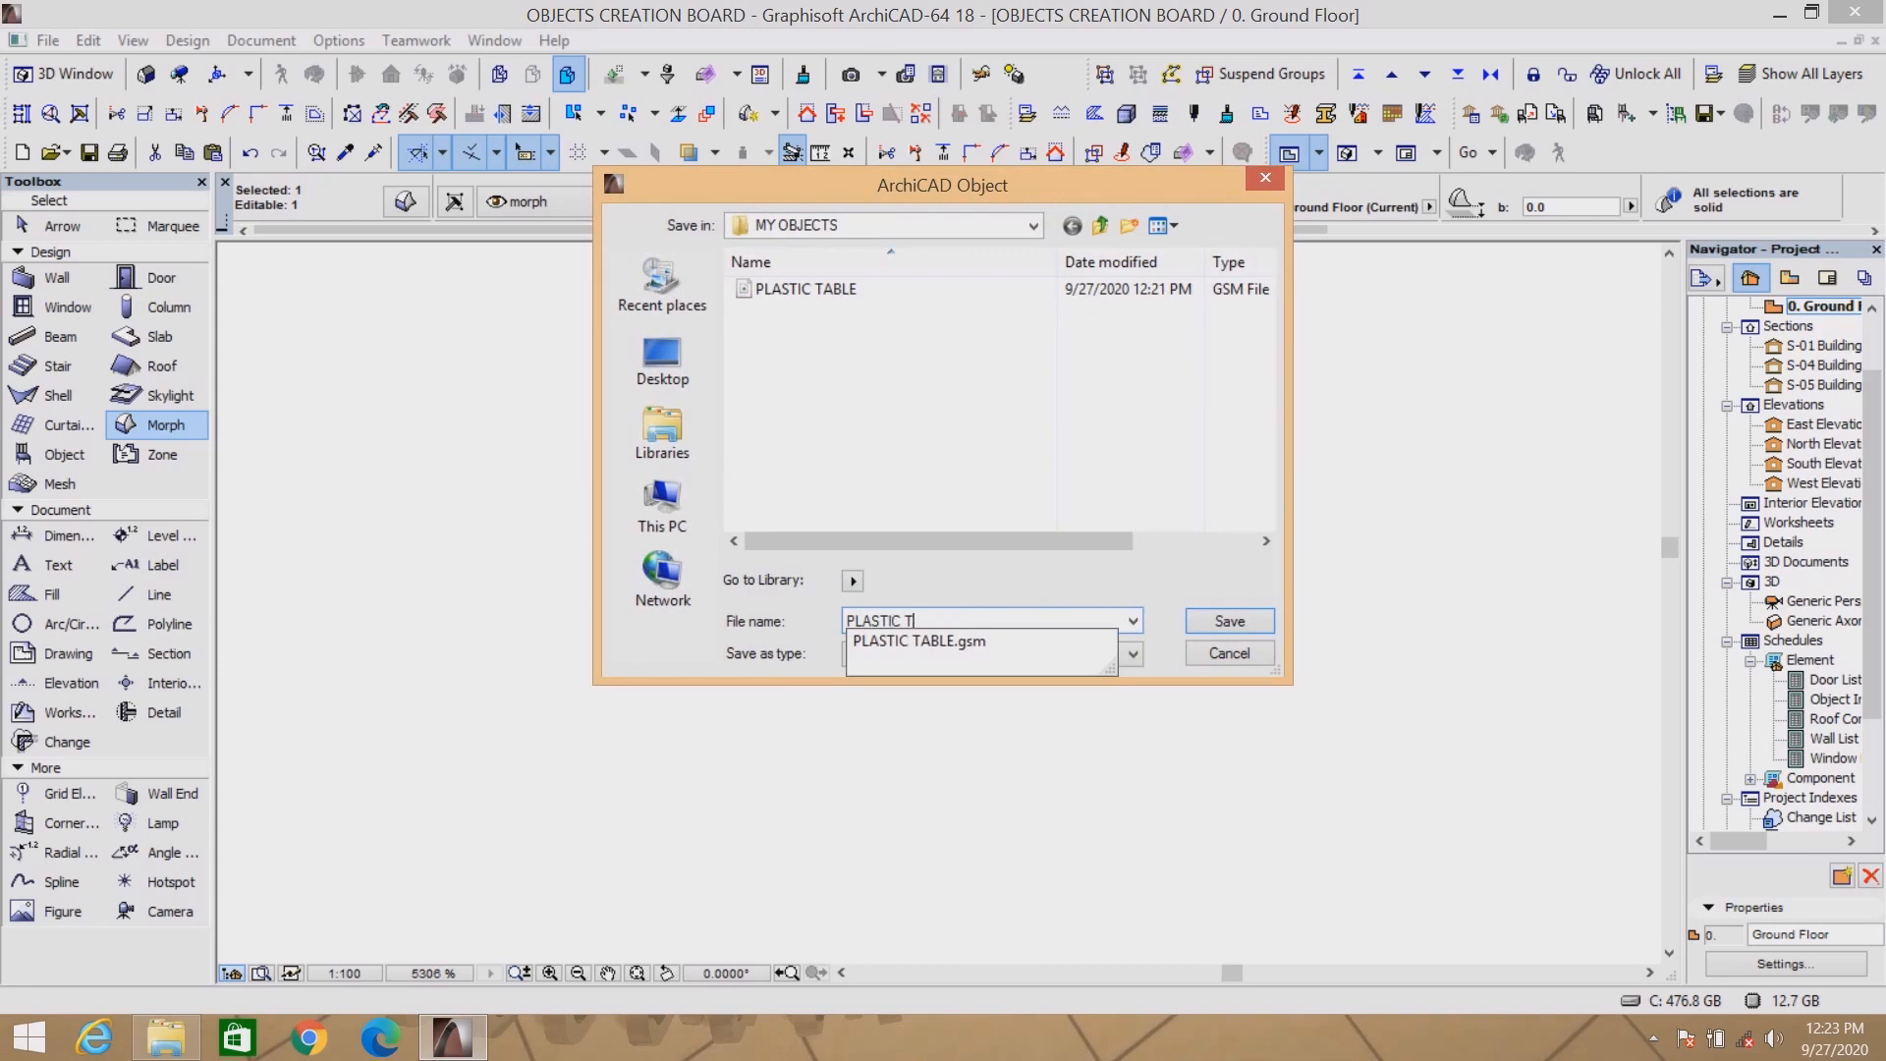
{"action": "type", "text": "ABLE LEG 2"}
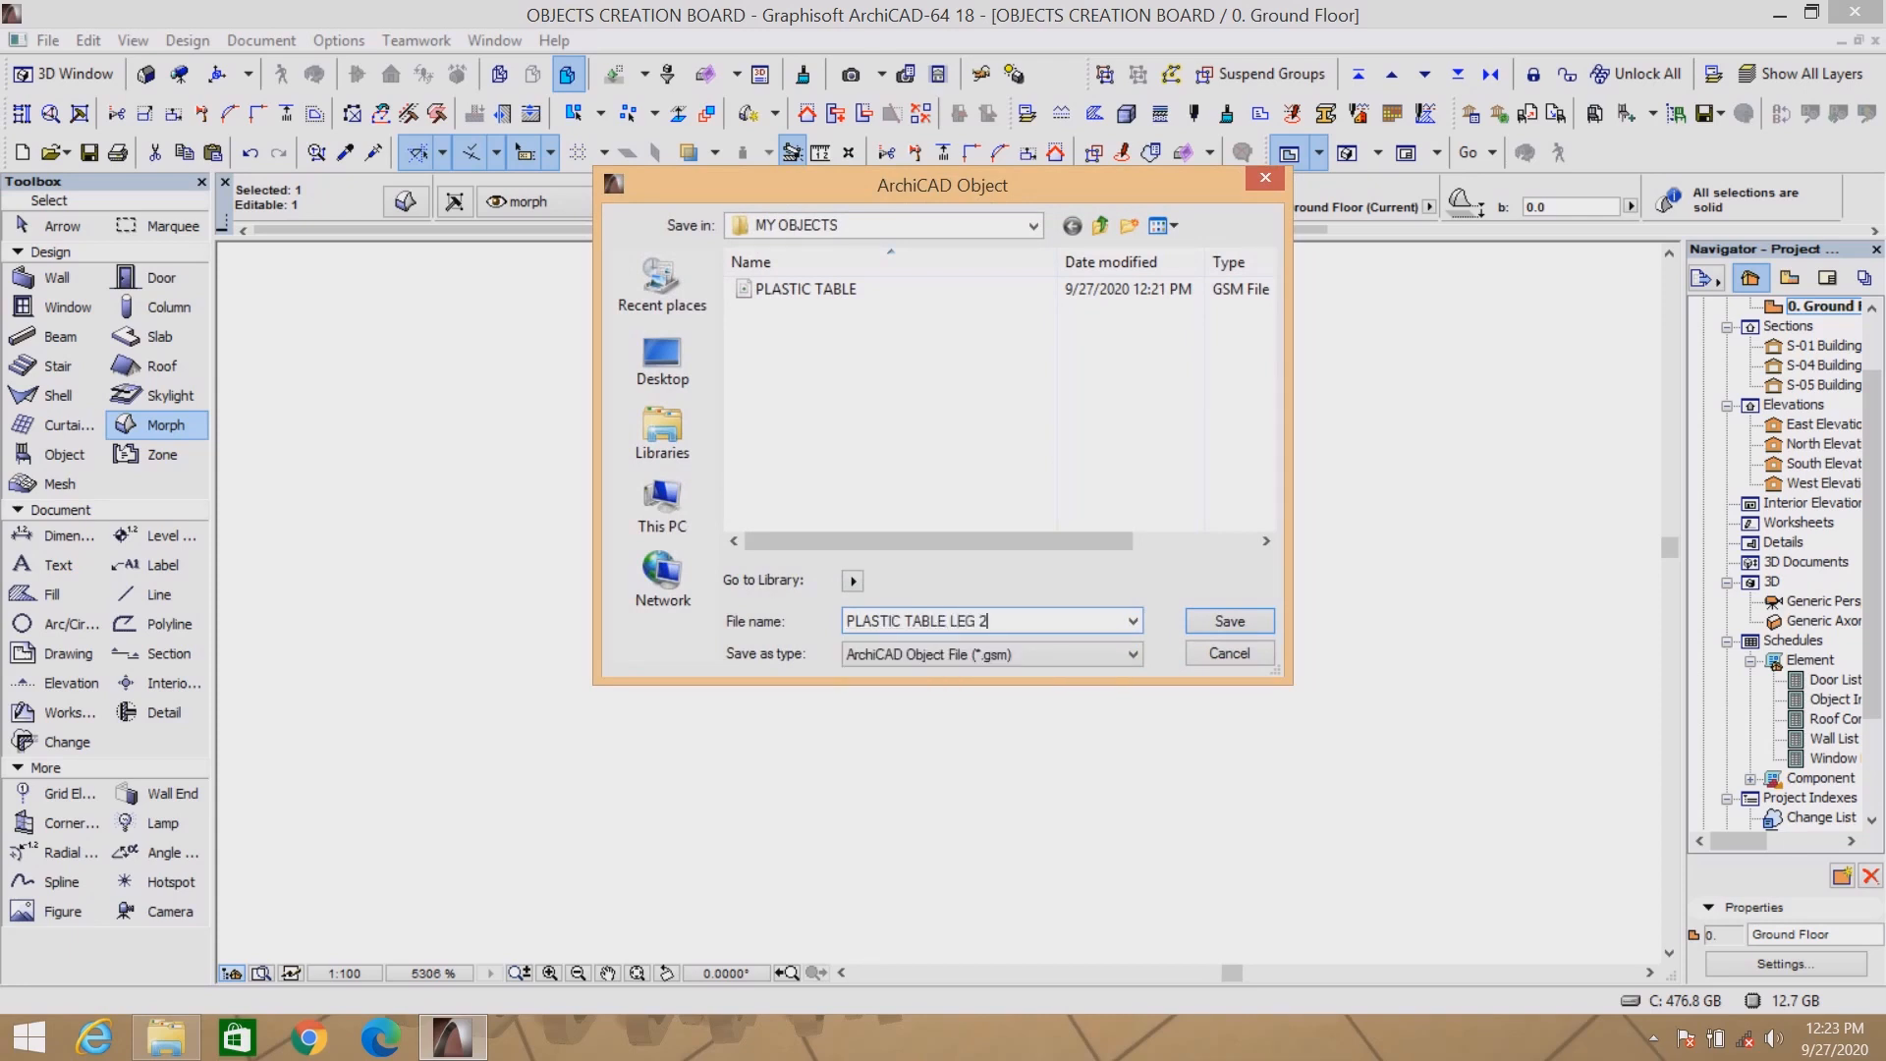
{"action": "left_click", "coordinate": [1206, 621]}
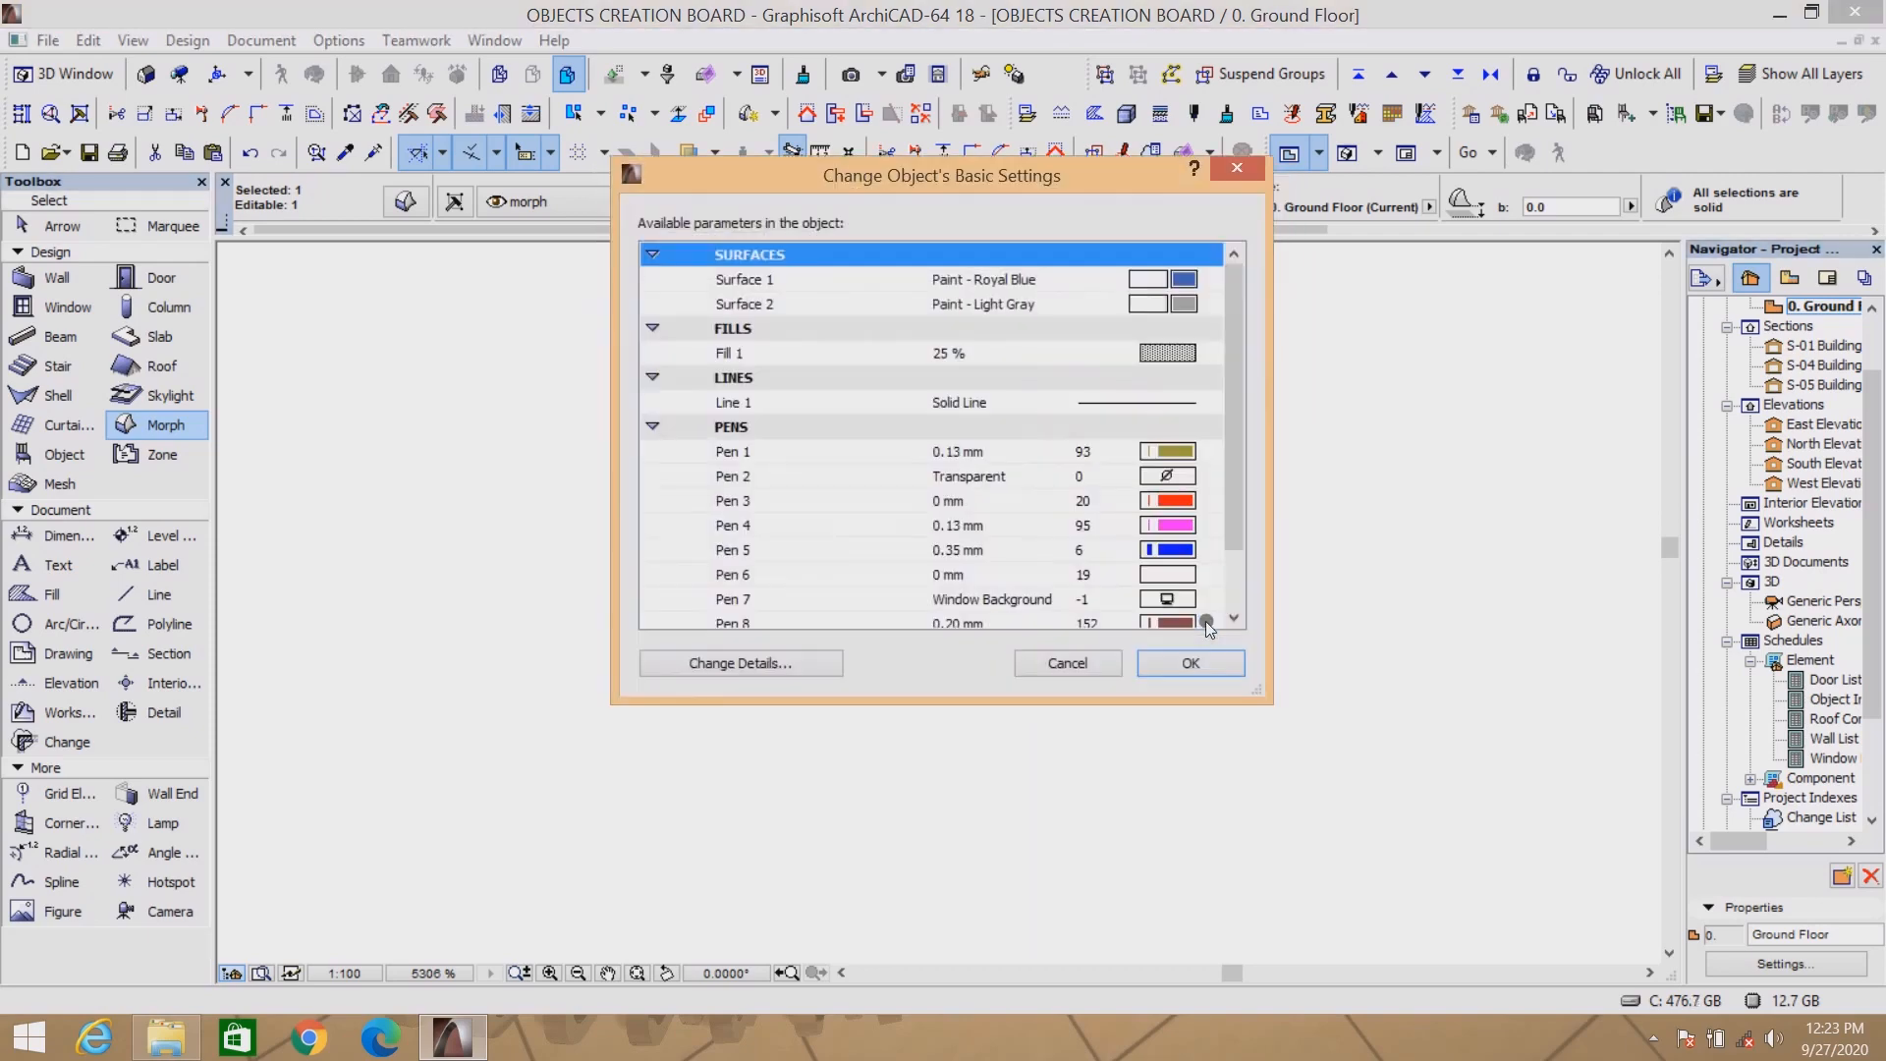
Fill in the author's name in the leg object's details, assign LEG2 from the Desktop as its preview picture, and accept the basic settings.
{"action": "left_click", "coordinate": [744, 662]}
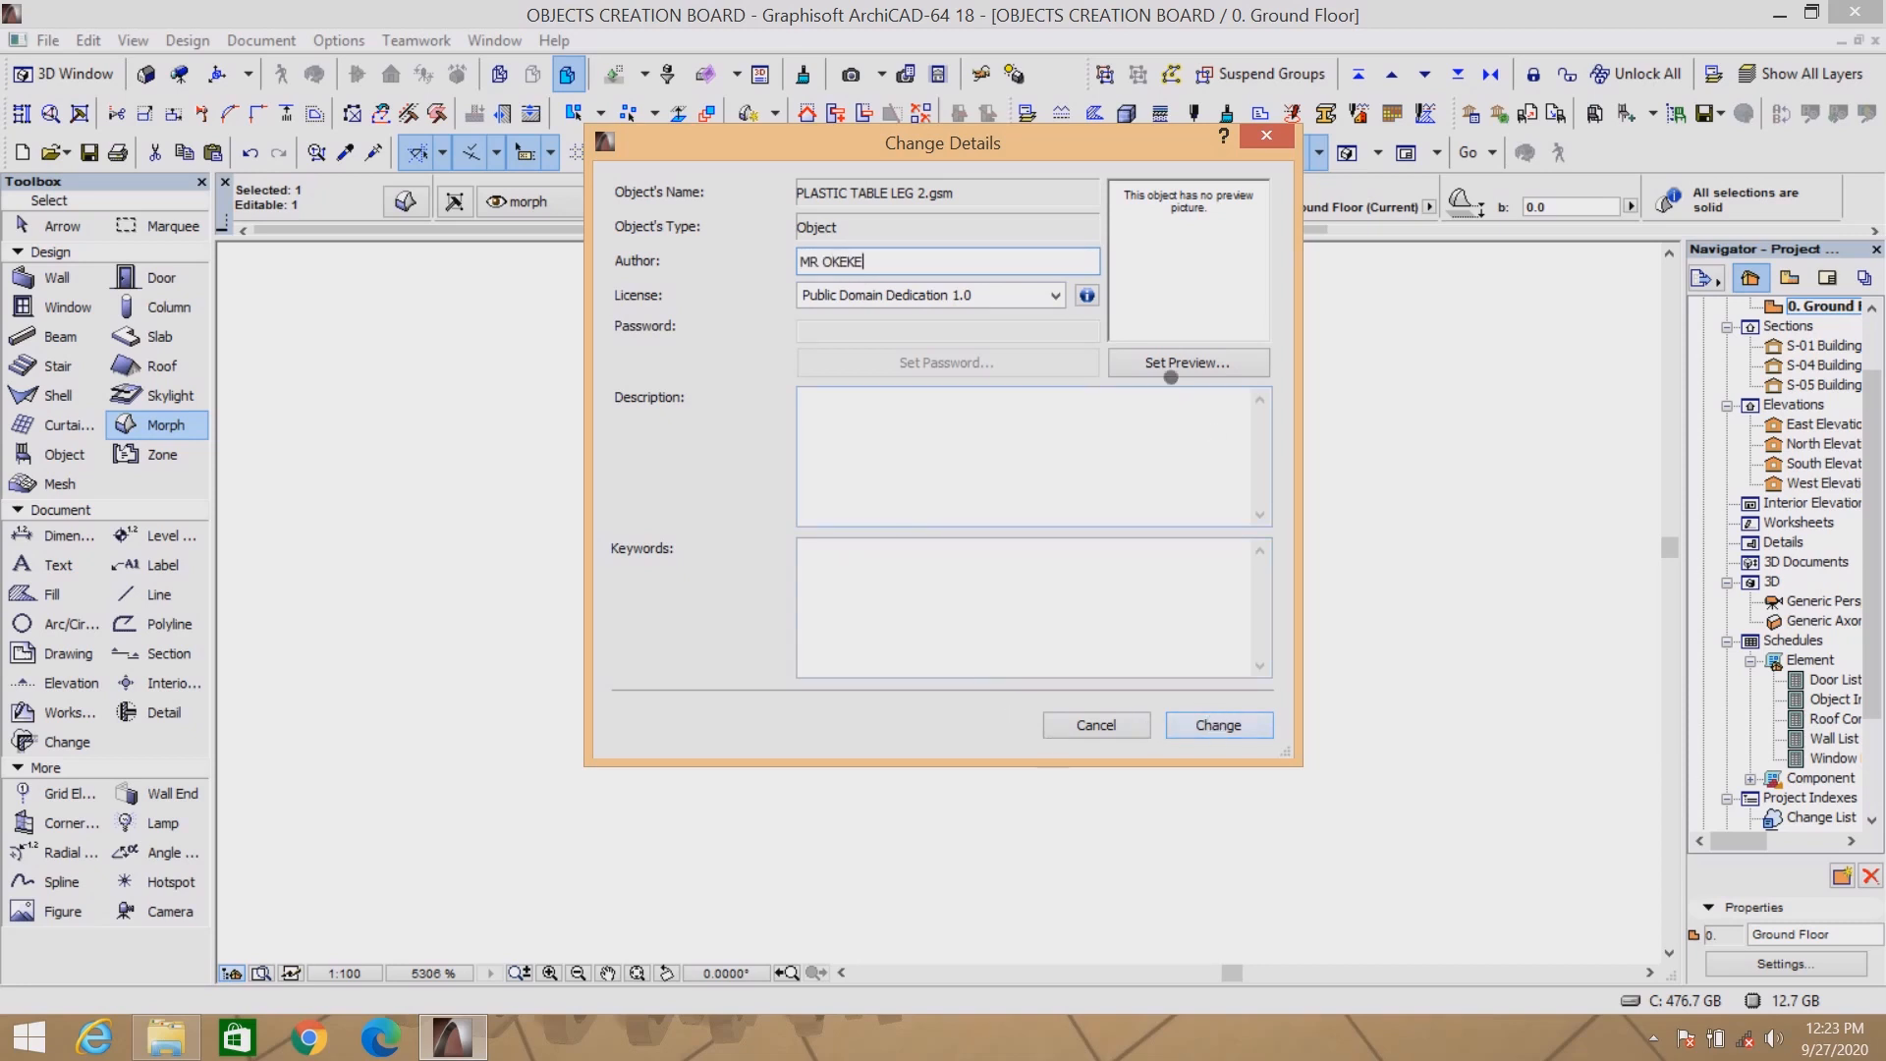
{"action": "left_click", "coordinate": [1170, 375]}
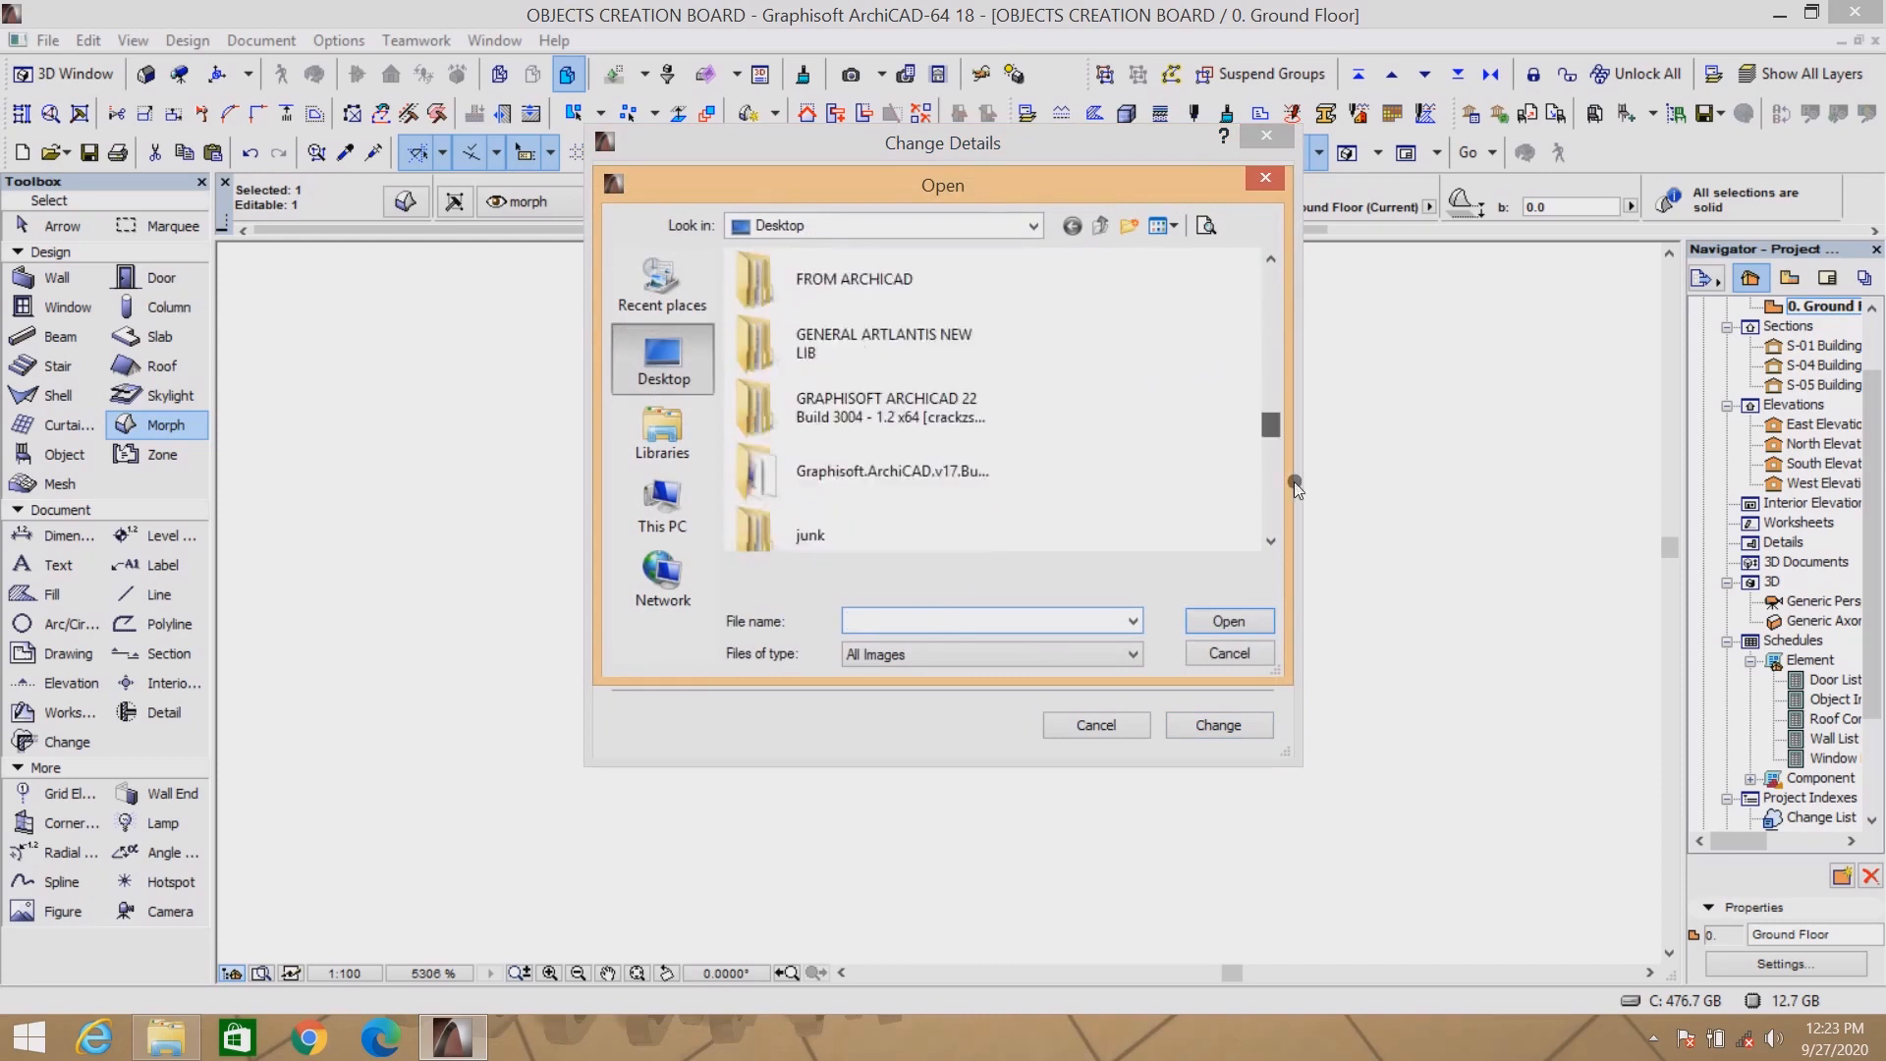
{"action": "left_click_drag", "start_coordinate": [1293, 481], "coordinate": [1287, 532]}
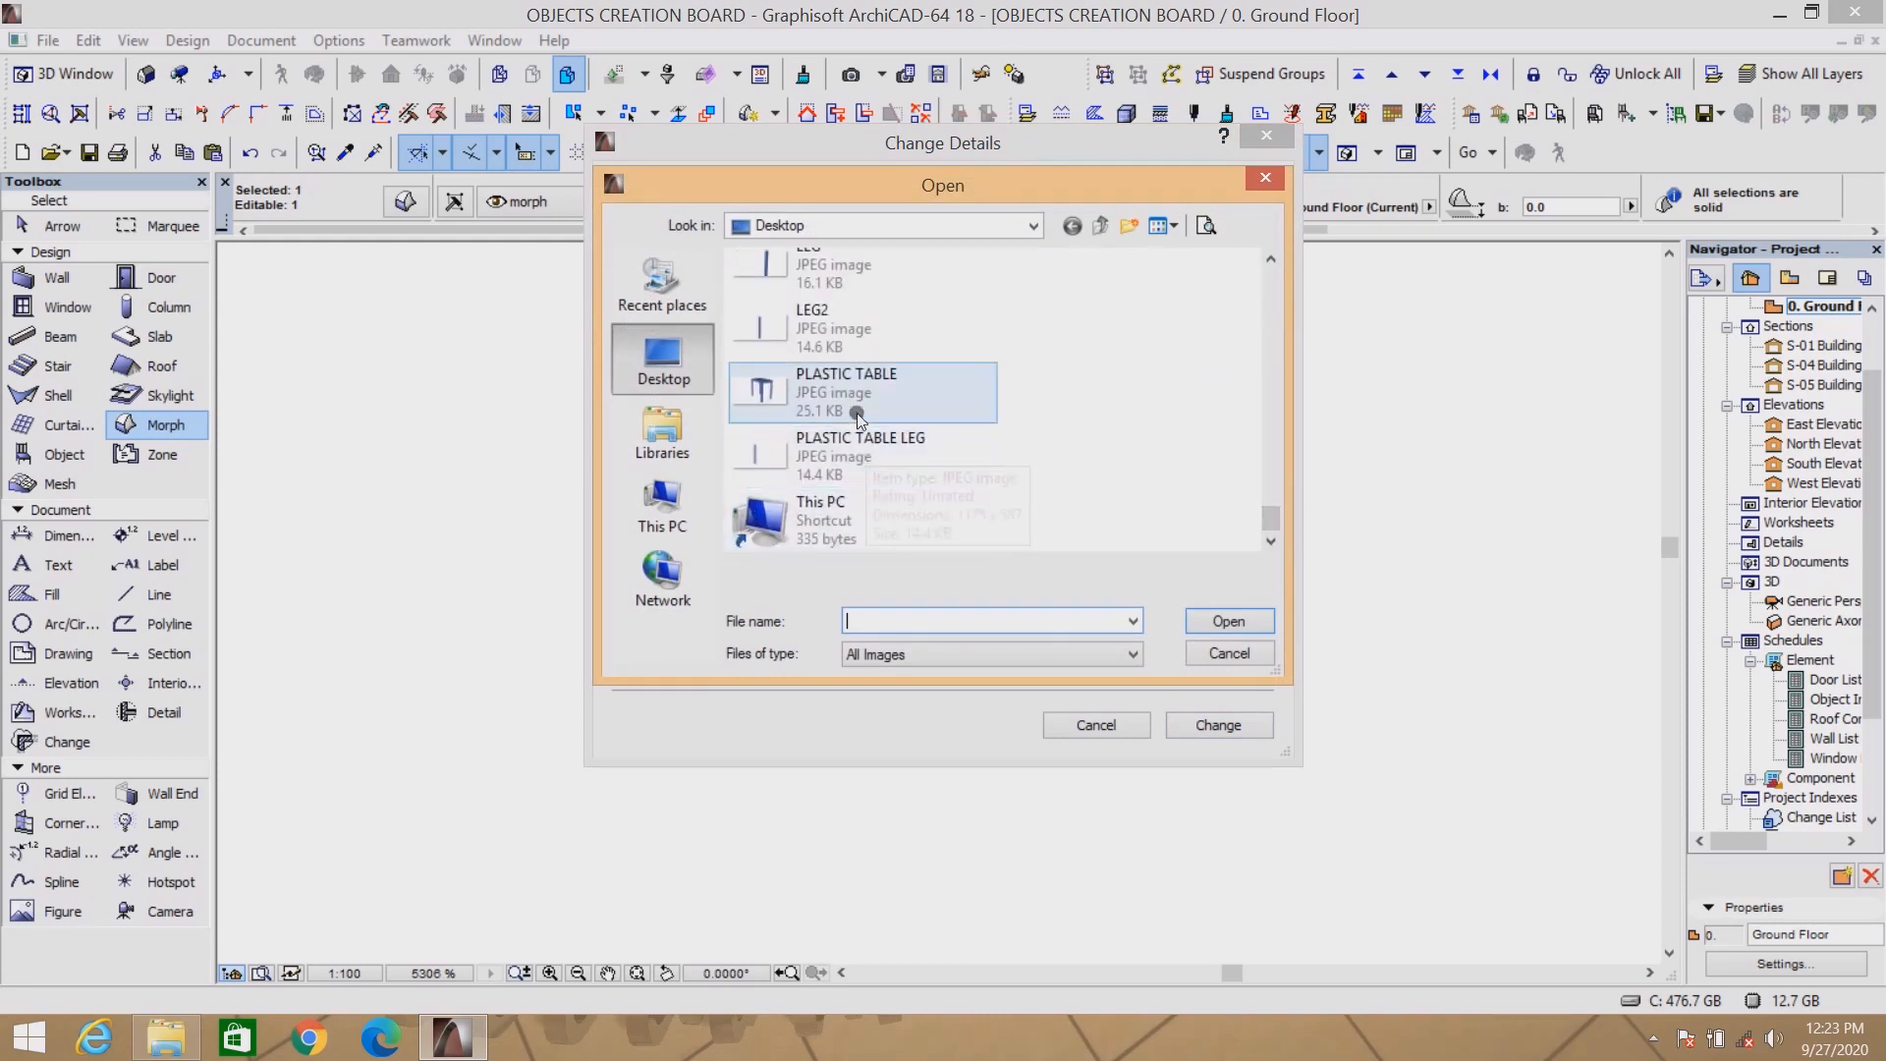
{"action": "left_click", "coordinate": [816, 327]}
{"action": "left_click", "coordinate": [1229, 622]}
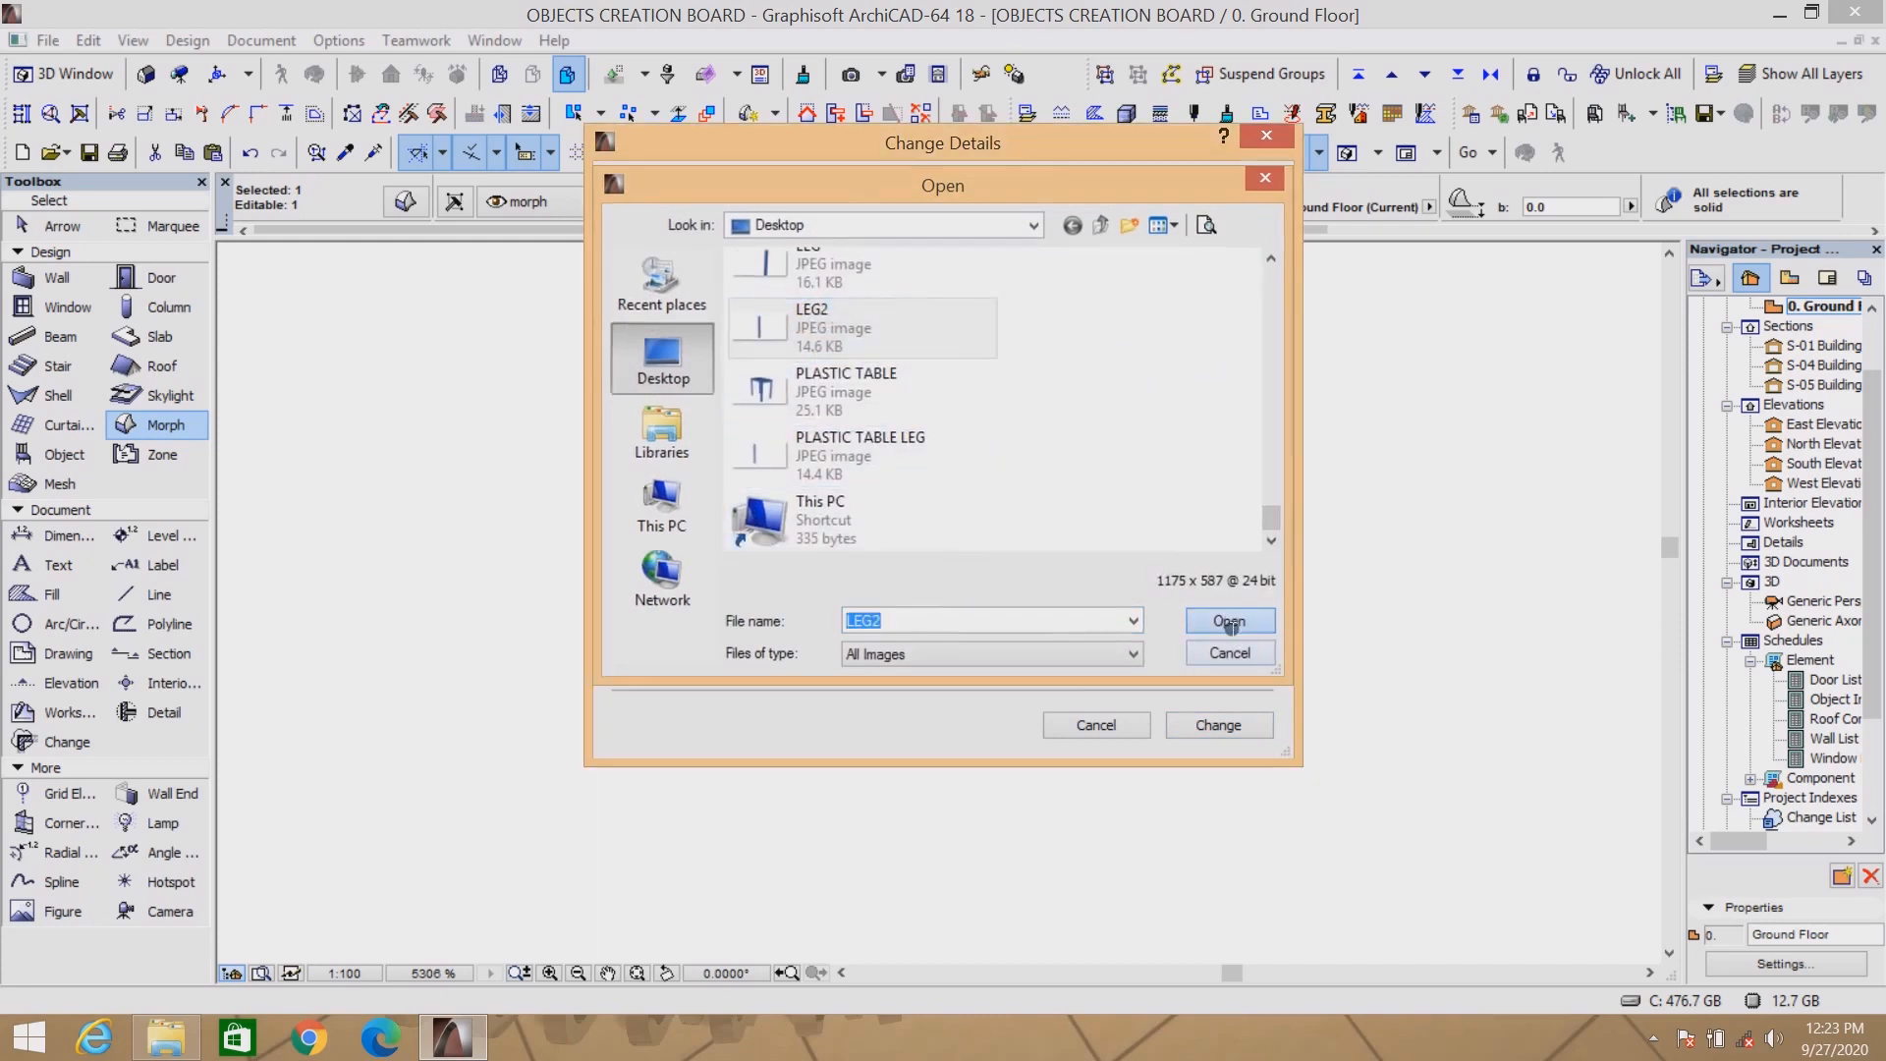
{"action": "left_click", "coordinate": [1218, 725]}
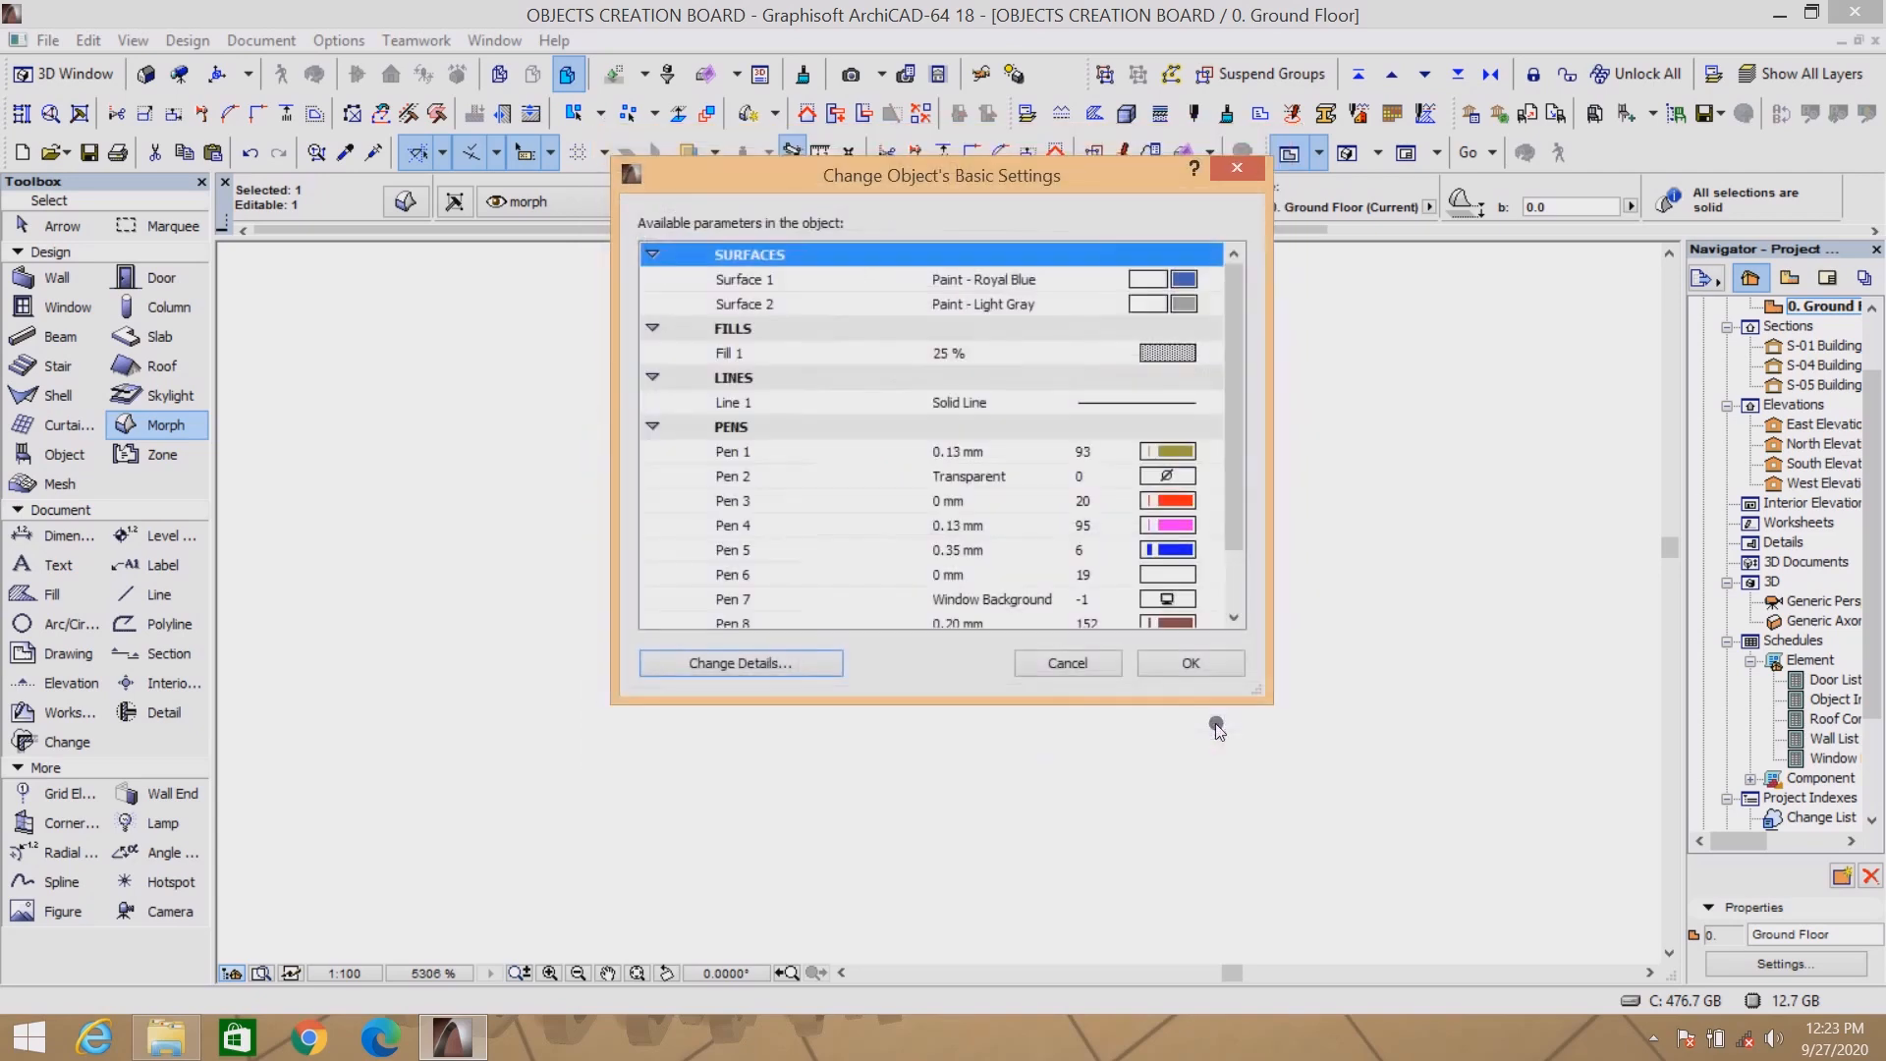
{"action": "left_click", "coordinate": [1184, 665]}
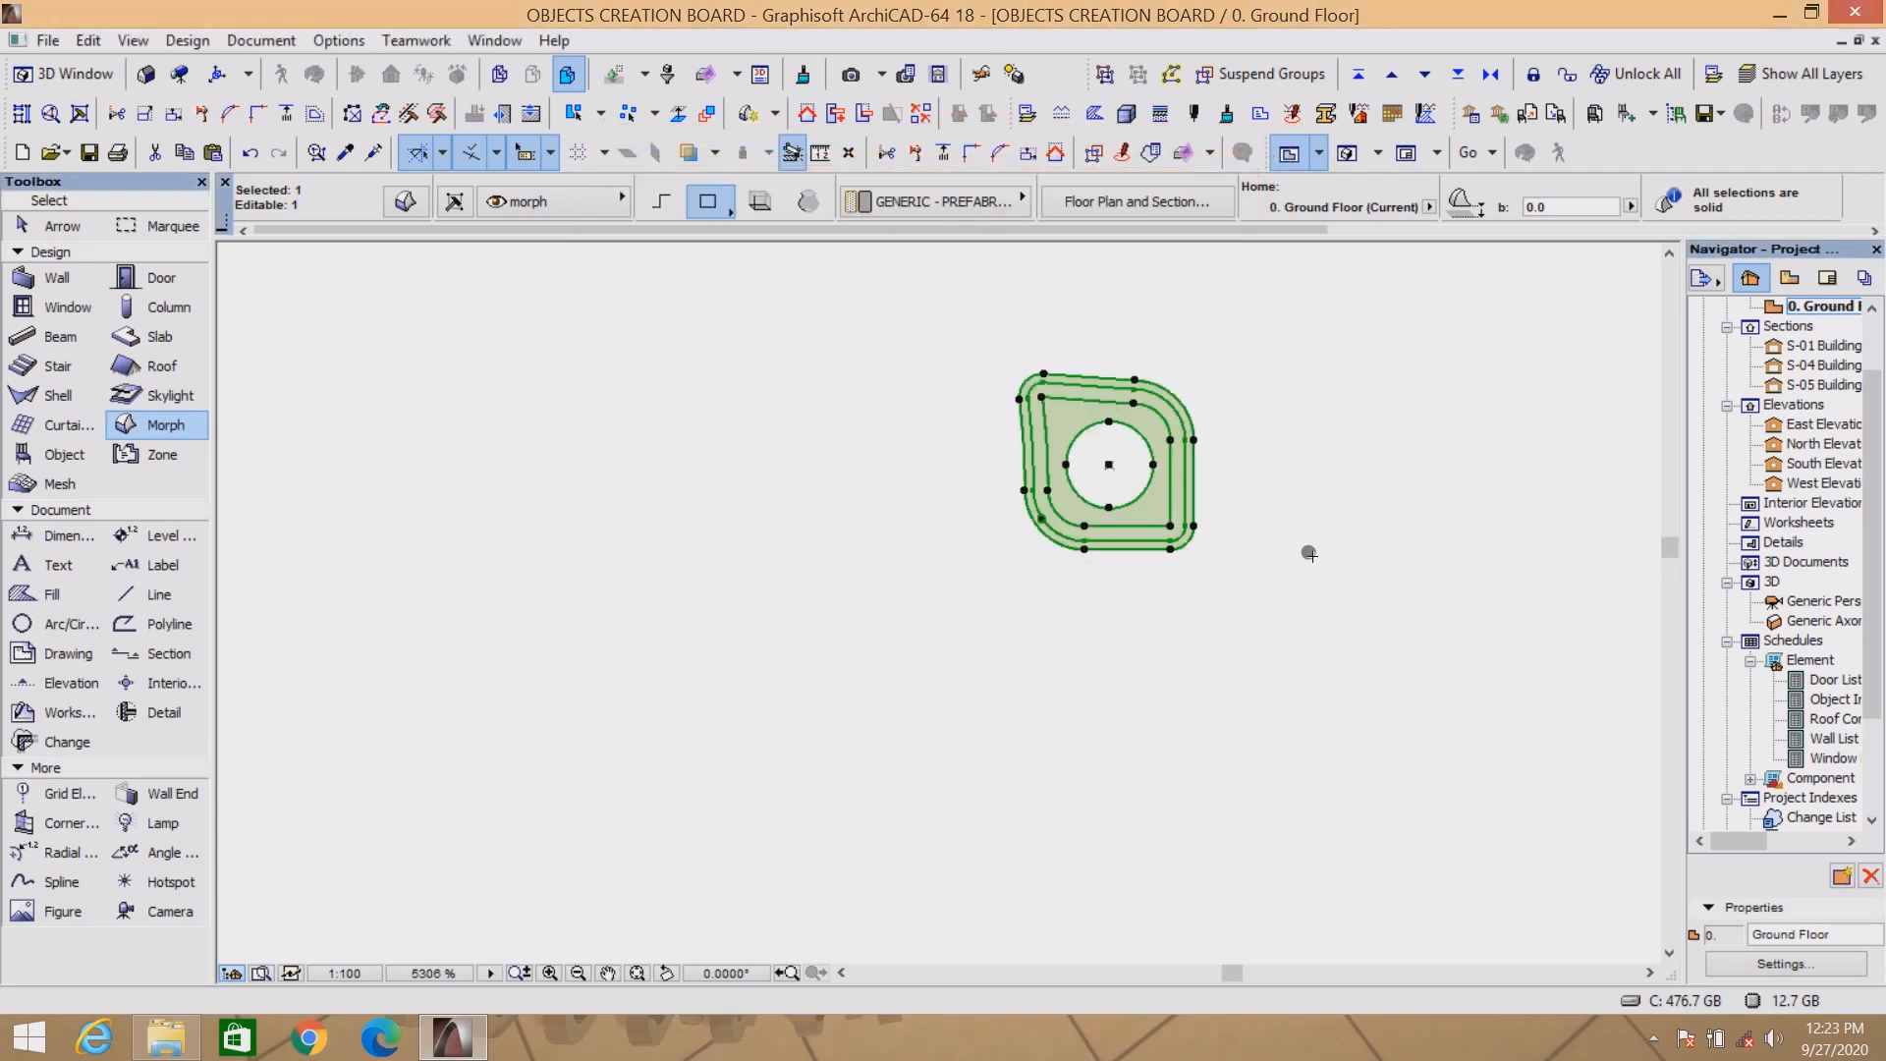
Deselect the leg and delete the table between the two S-05 section markers on the floor plan.
{"action": "scroll", "coordinate": [1038, 558], "scroll_direction": "down", "scroll_amount": 10}
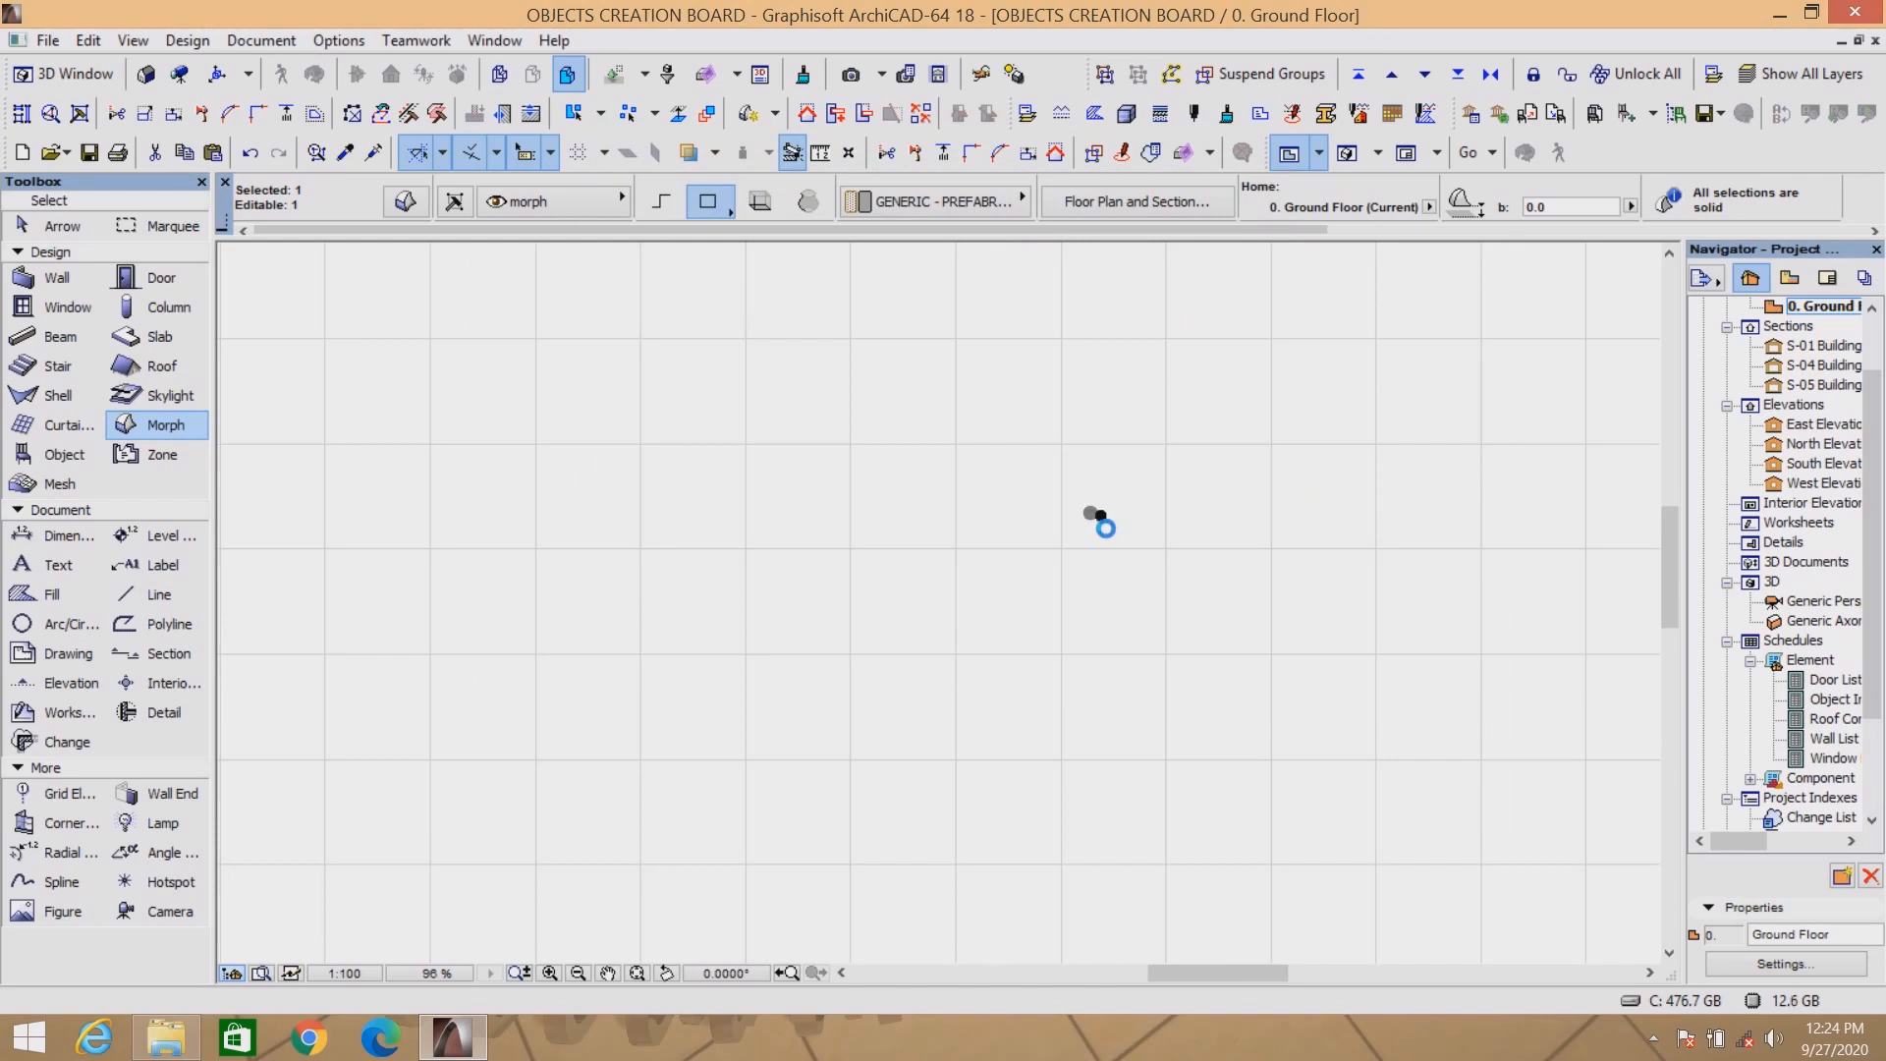
{"action": "key", "text": "Escape"}
{"action": "scroll", "coordinate": [982, 639], "scroll_direction": "up", "scroll_amount": 3}
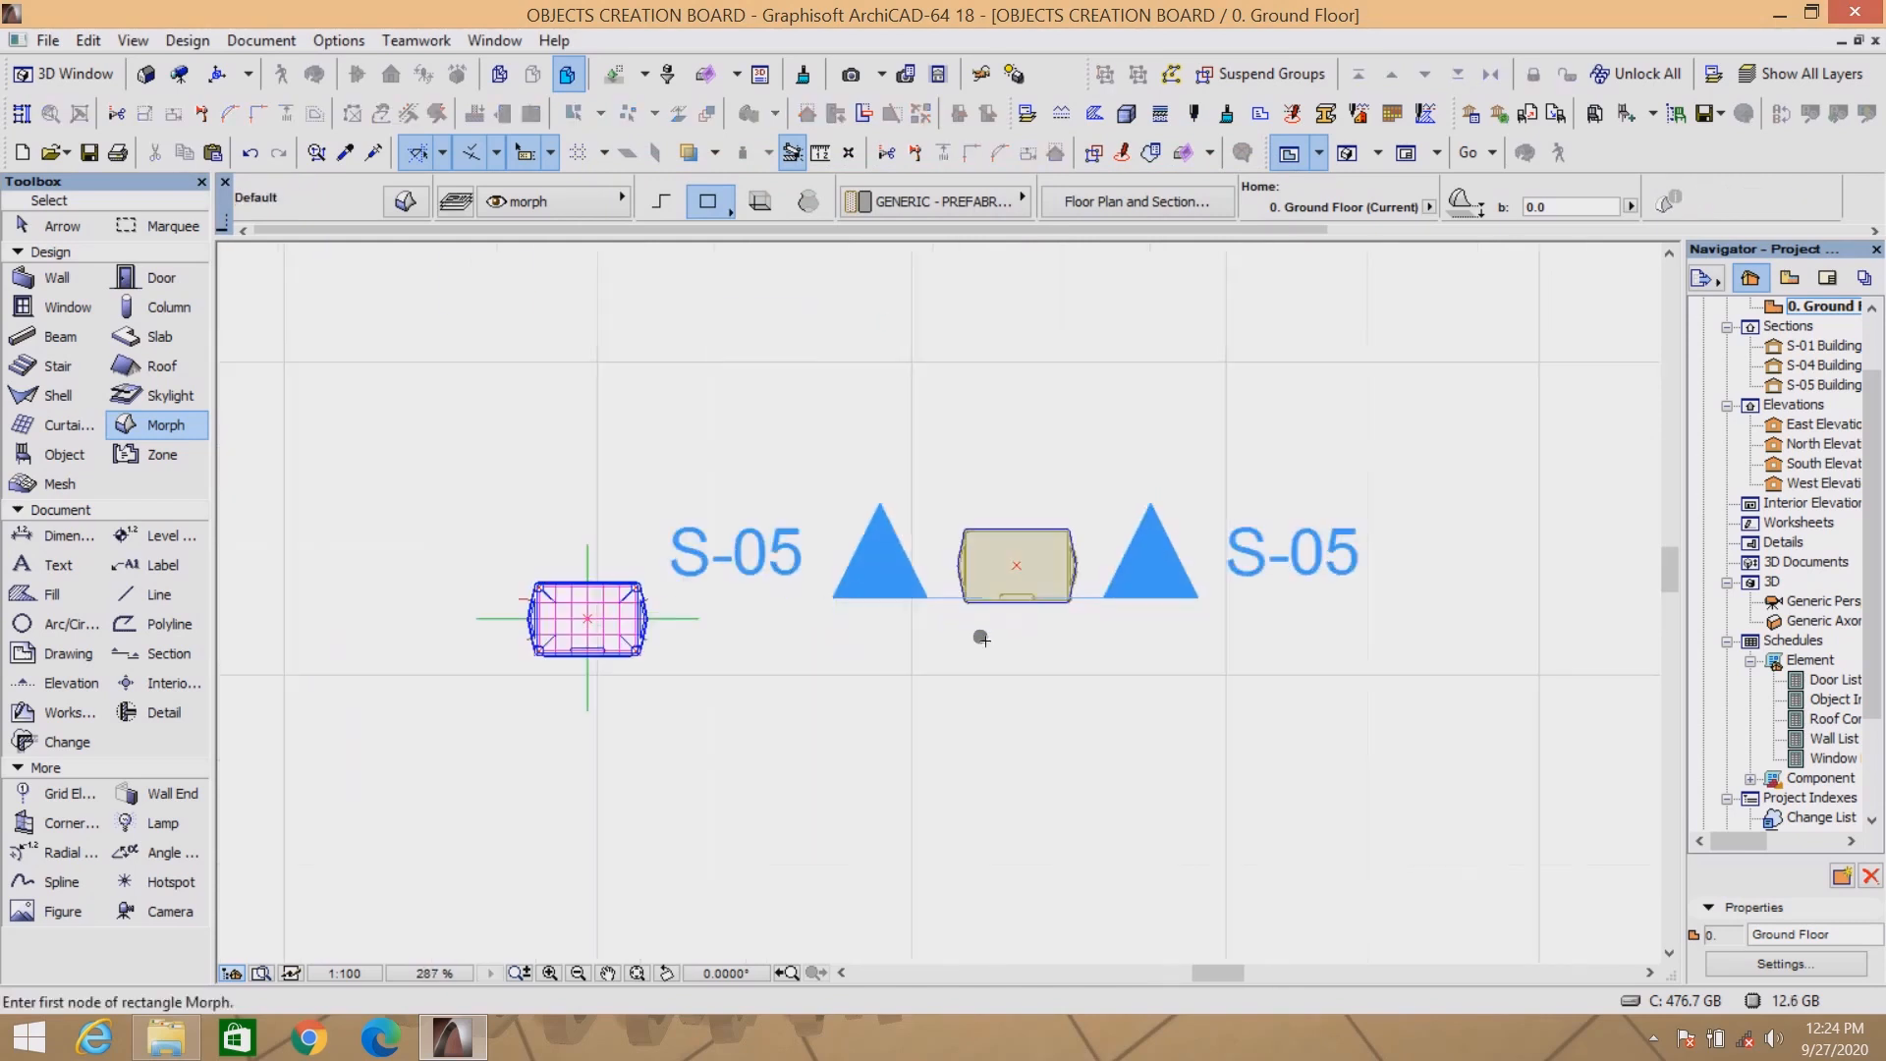
{"action": "mouse_move", "coordinate": [1086, 509]}
{"action": "left_mouse_down", "text": "shift"}
{"action": "mouse_move", "coordinate": [972, 593]}
{"action": "mouse_move", "coordinate": [955, 586]}
{"action": "left_mouse_up", "text": "shift"}
{"action": "key", "text": "Delete"}
Delete the table's construction drawing beside the S-05 markers, along with the two remaining tables and the separate leg.
{"action": "scroll", "coordinate": [1010, 607], "scroll_direction": "down", "scroll_amount": 5}
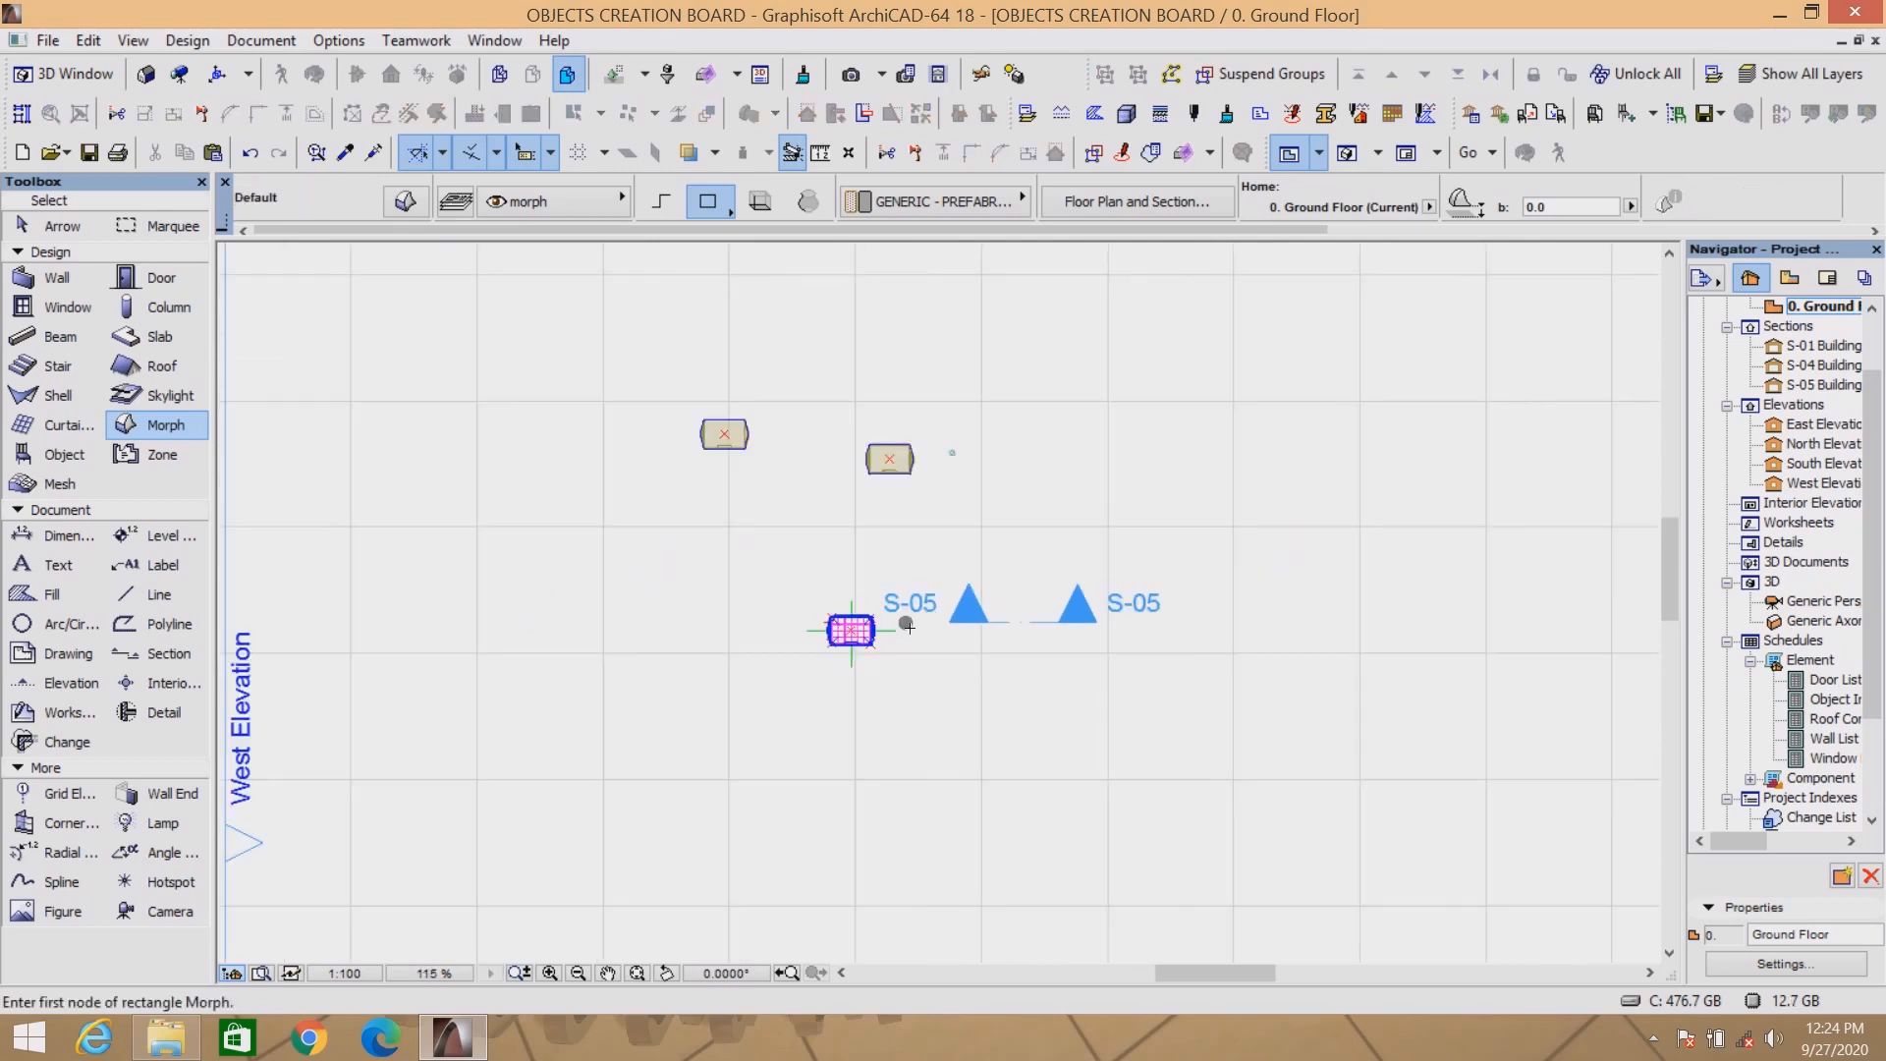
{"action": "scroll", "coordinate": [896, 632], "scroll_direction": "up", "scroll_amount": 5}
{"action": "left_click_drag", "start_coordinate": [848, 522], "coordinate": [672, 725], "text": "shift"}
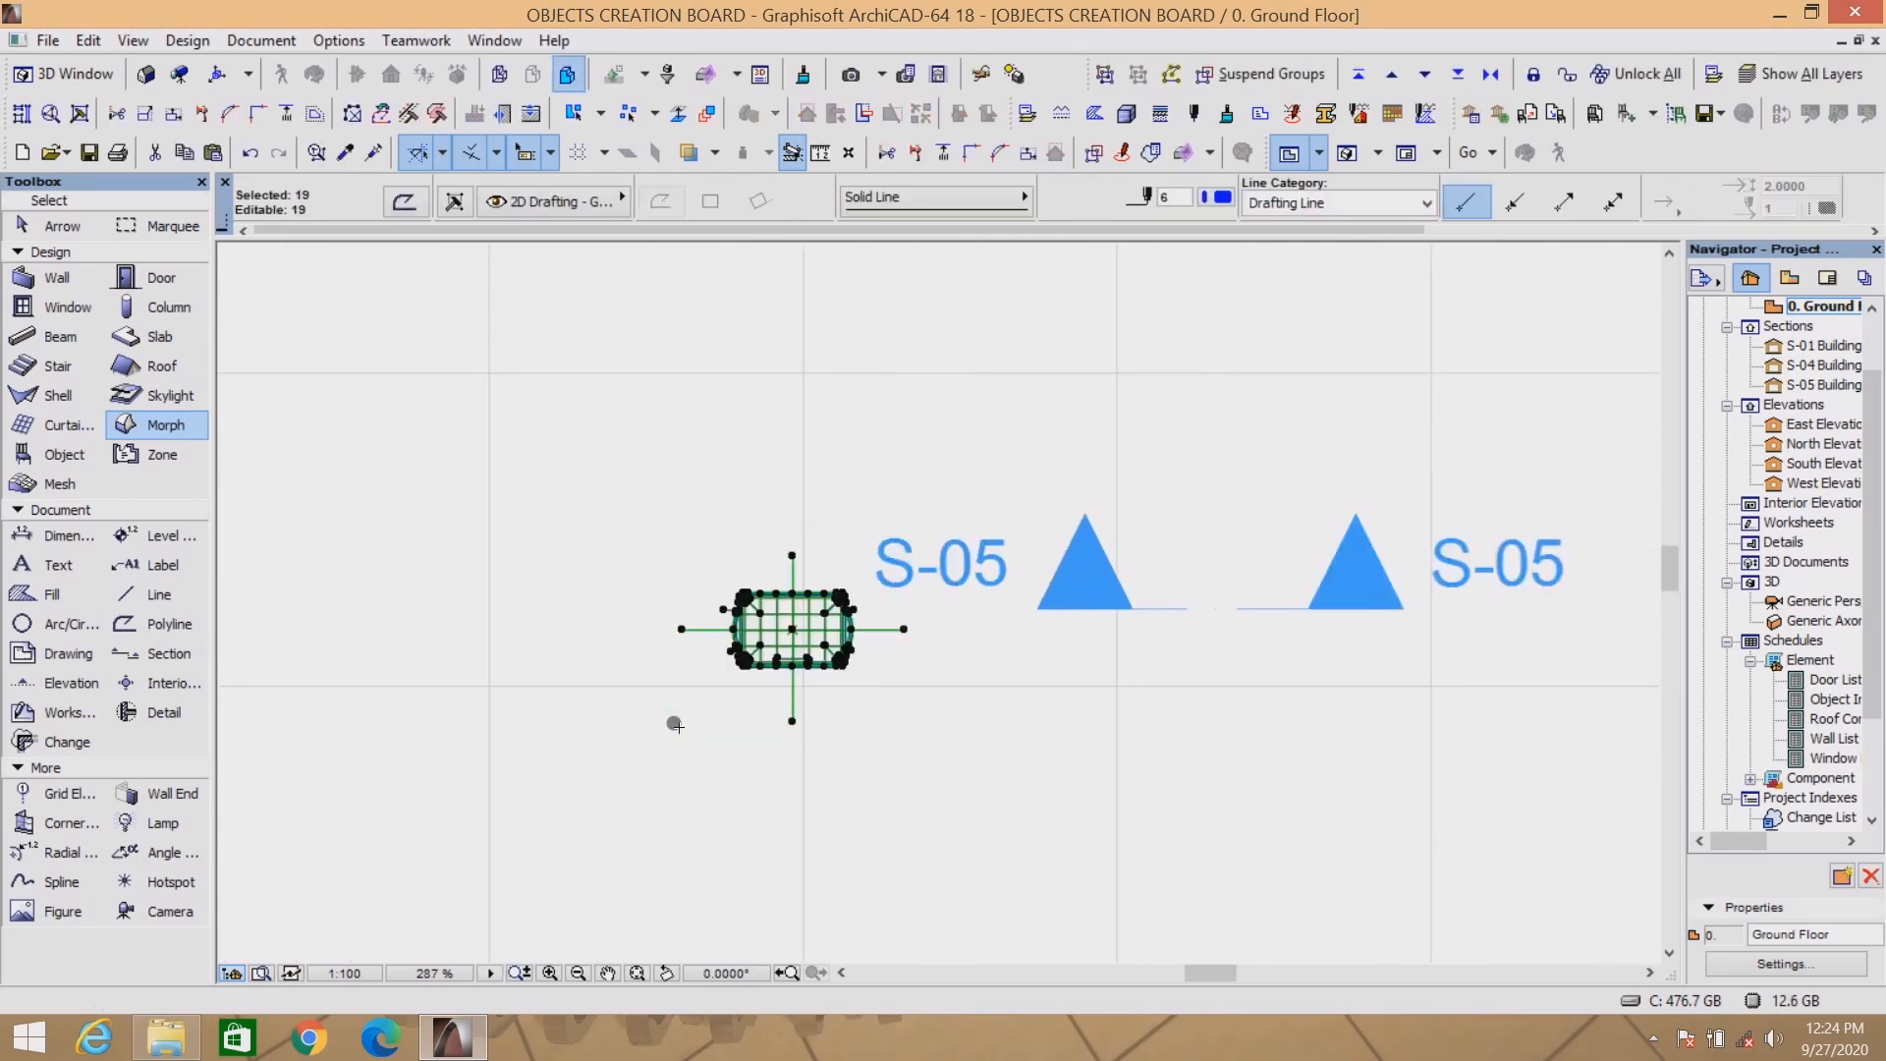
{"action": "key", "text": "Delete"}
{"action": "scroll", "coordinate": [925, 772], "scroll_direction": "down", "scroll_amount": 6}
{"action": "left_click_drag", "start_coordinate": [984, 480], "coordinate": [721, 623], "text": "shift"}
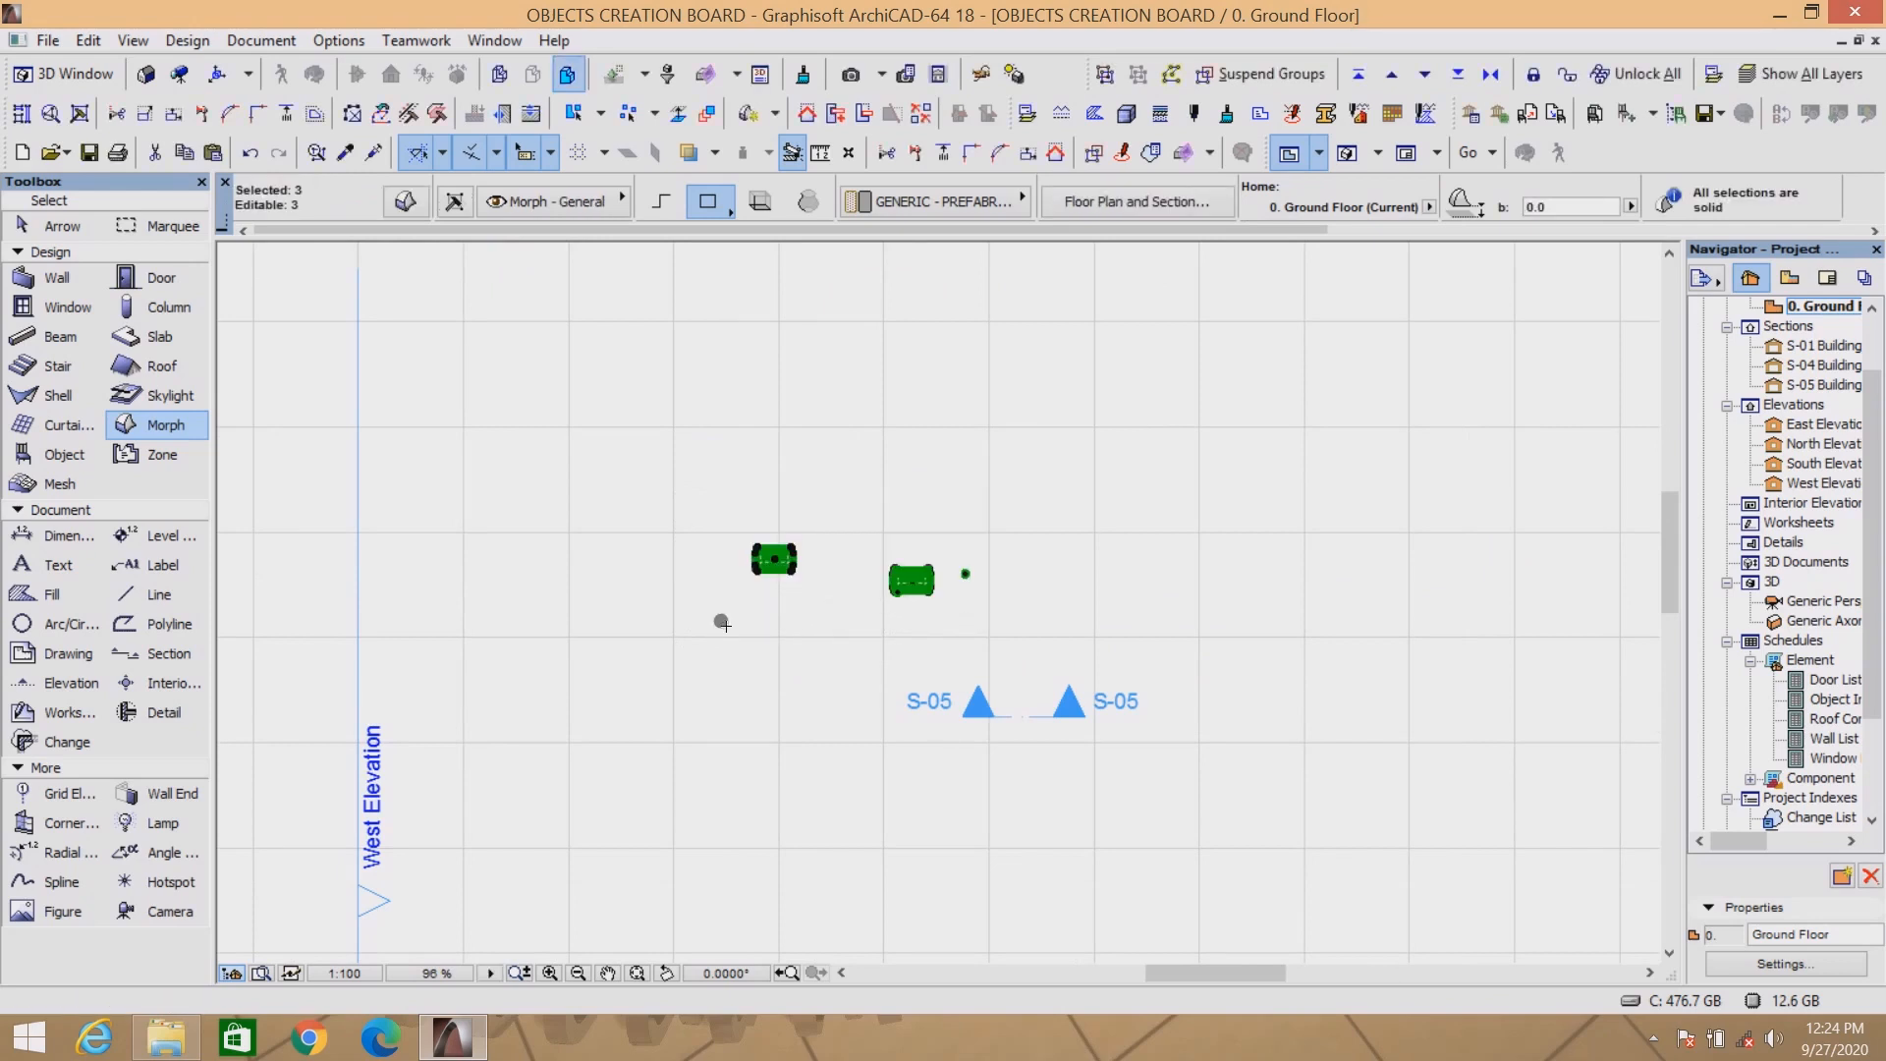
{"action": "key", "text": "Delete"}
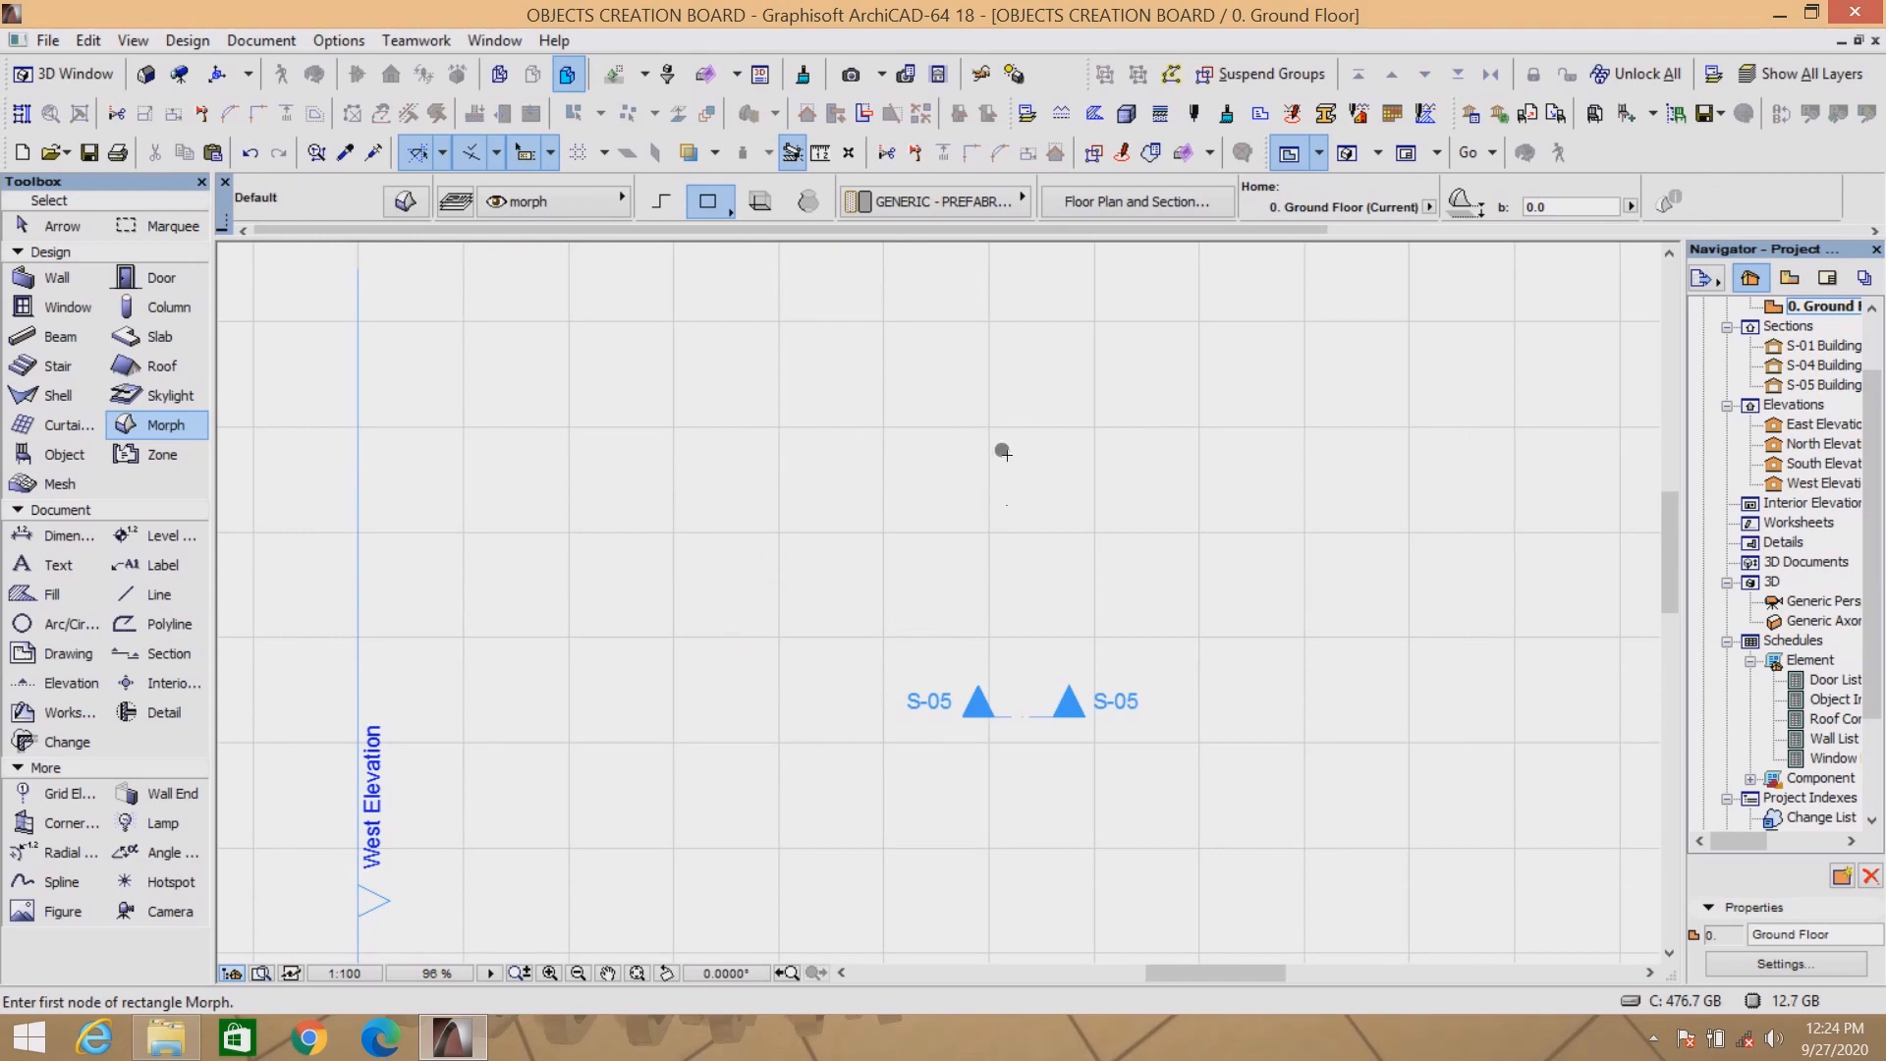
From the Object tool's default settings, open the Library Manager and add the Desktop folder MY OBJECTS to the linked libraries.
{"action": "right_click", "coordinate": [989, 425]}
{"action": "left_click", "coordinate": [853, 405]}
{"action": "left_click", "coordinate": [60, 454]}
{"action": "left_click", "coordinate": [408, 201]}
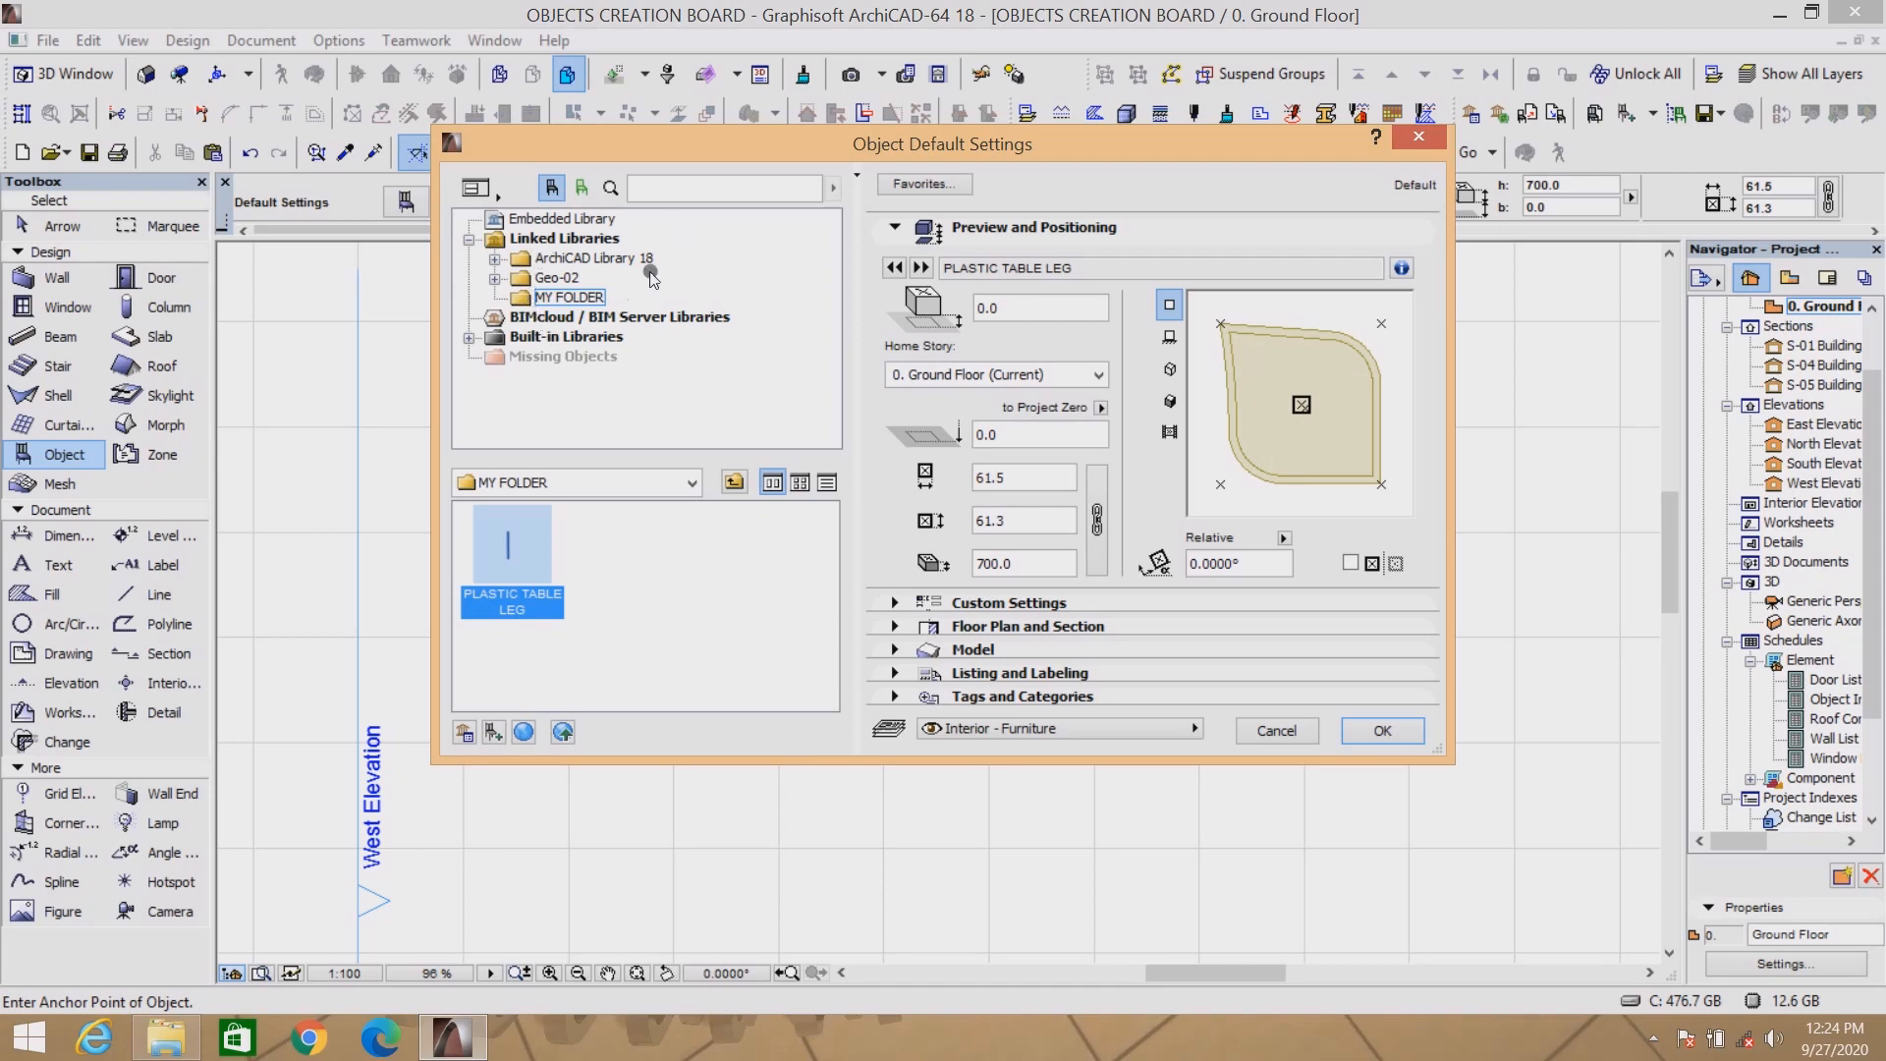
{"action": "left_click", "coordinate": [463, 735]}
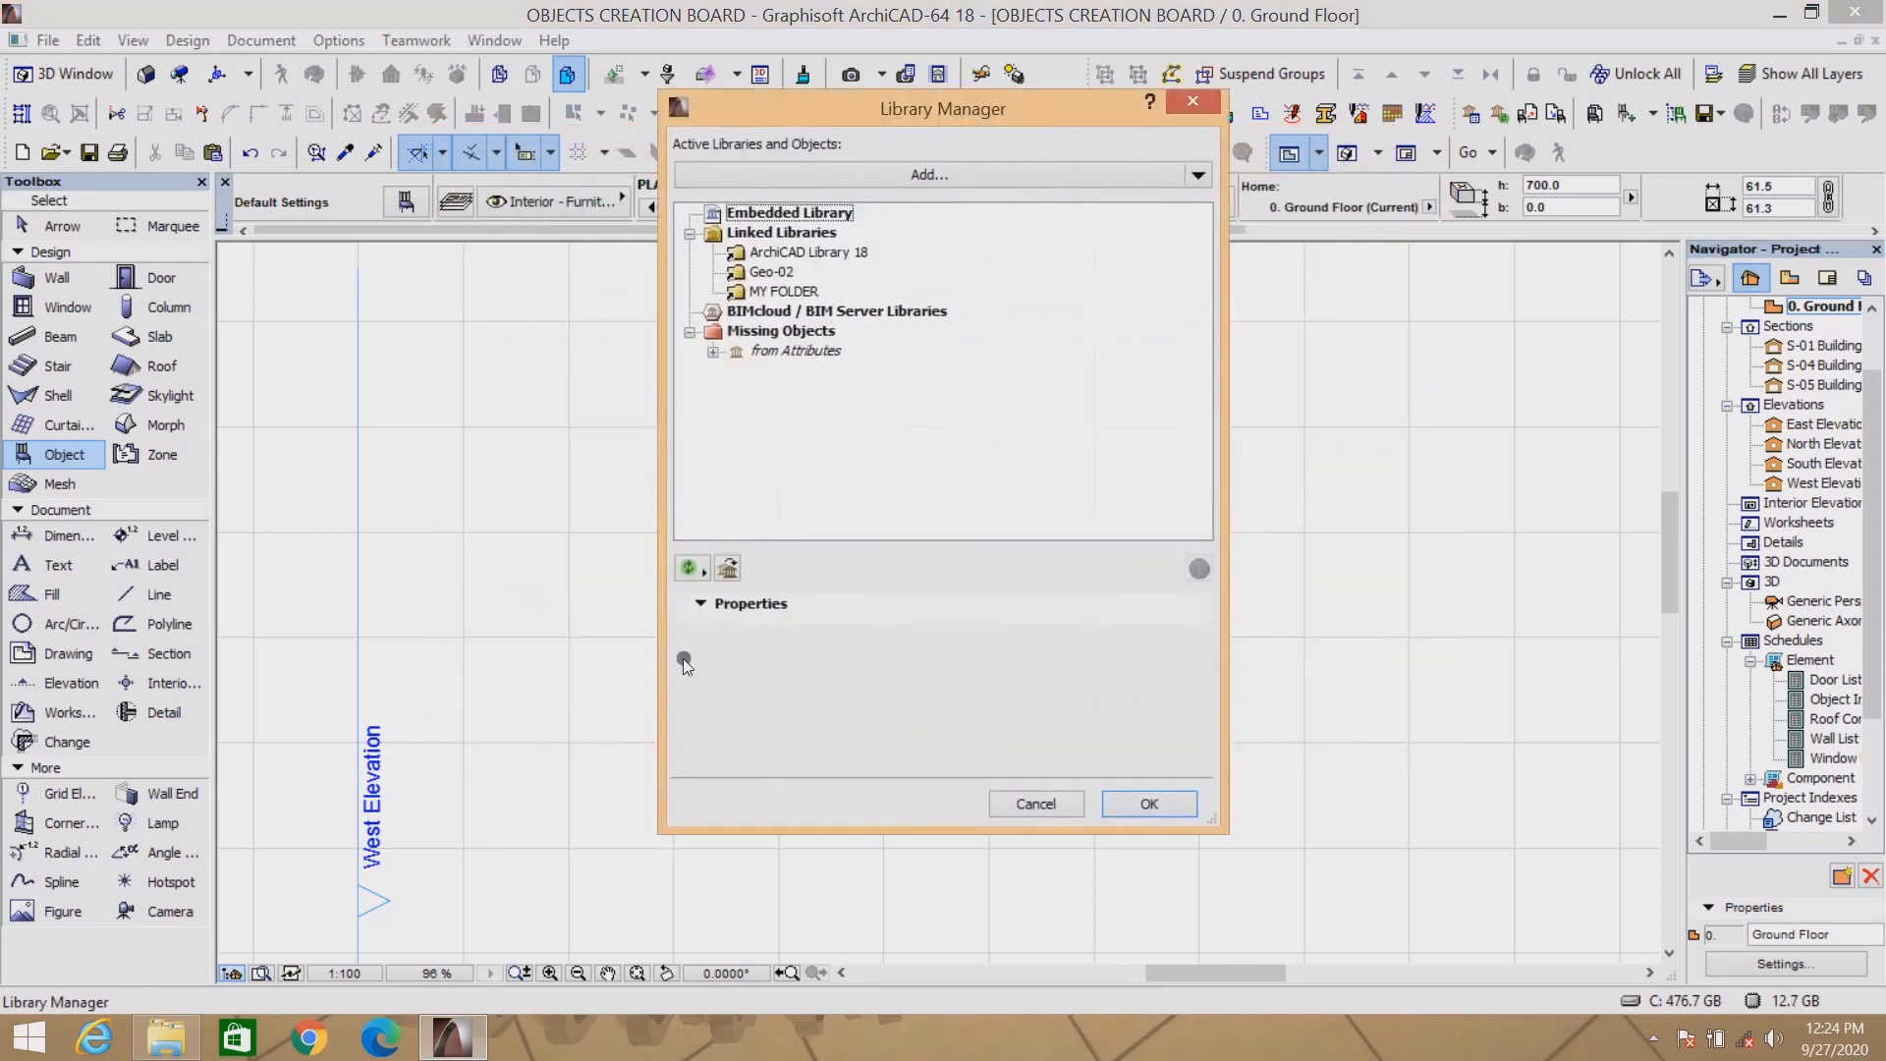
{"action": "left_click", "coordinate": [1009, 176]}
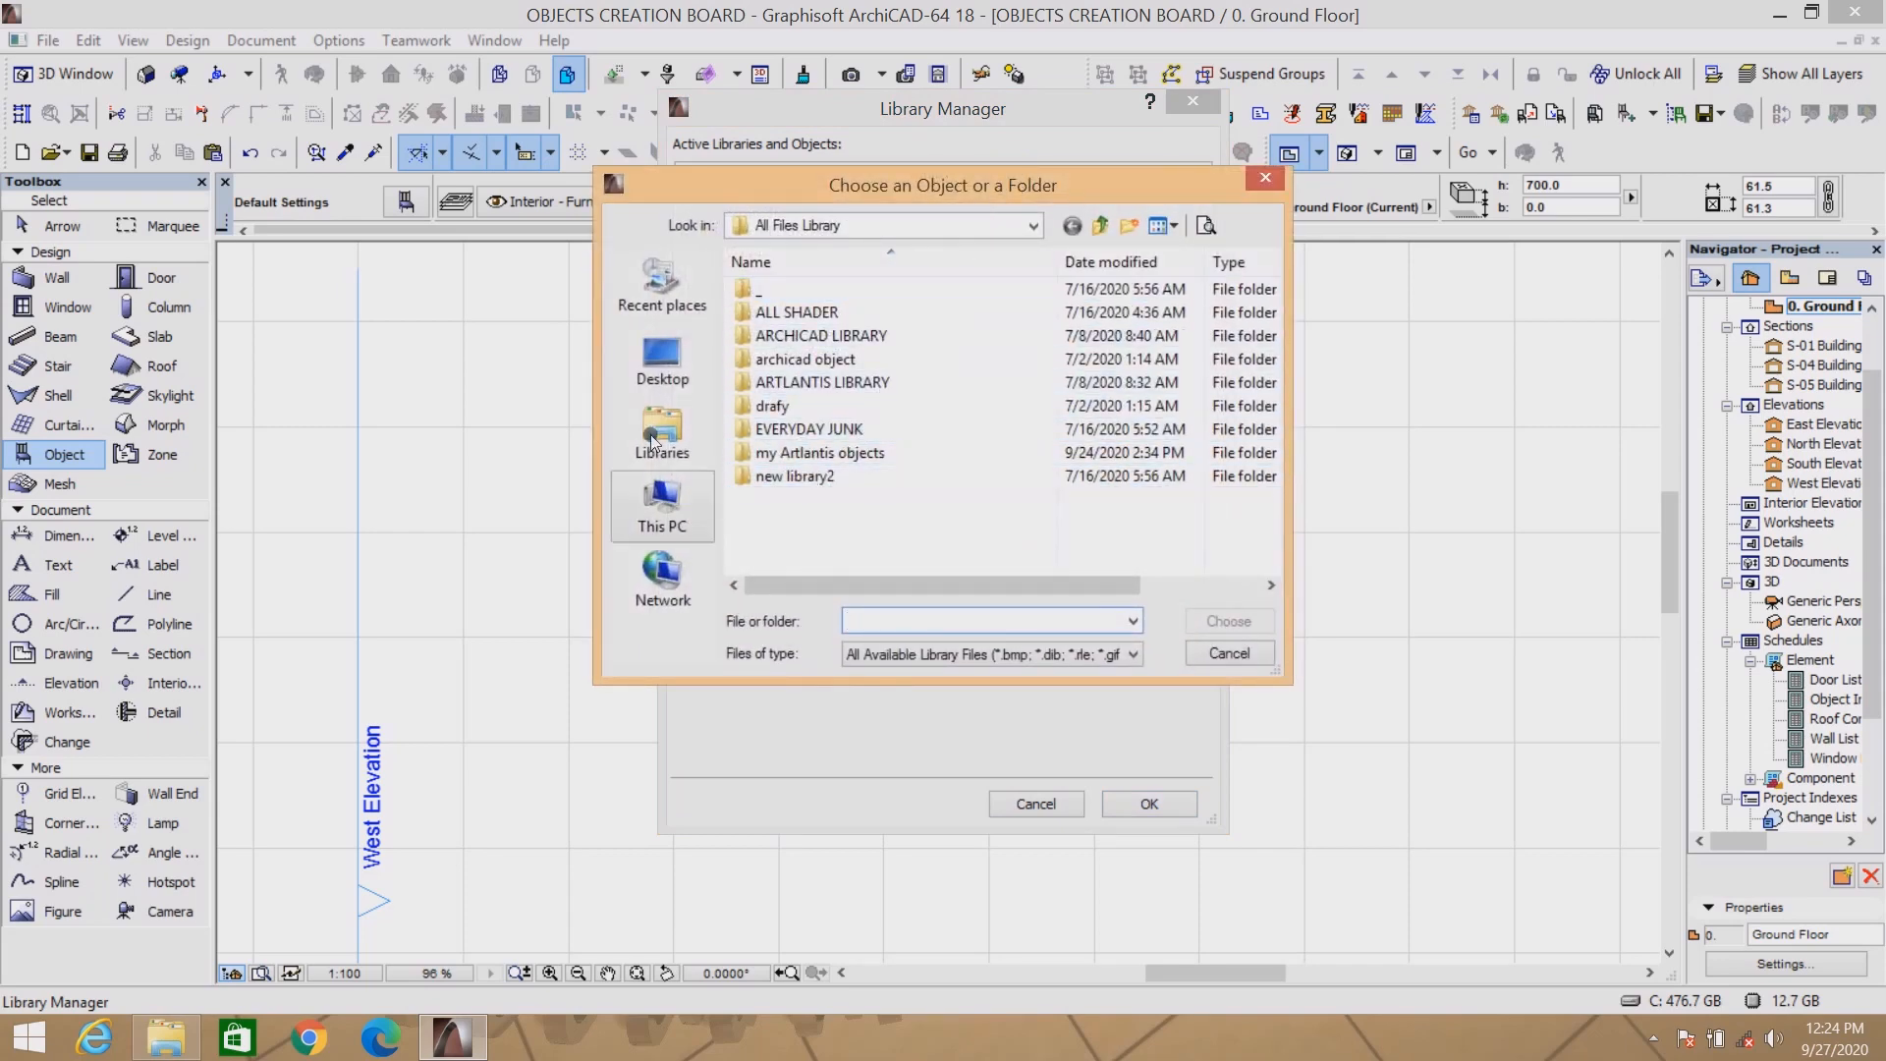
{"action": "left_click", "coordinate": [662, 361]}
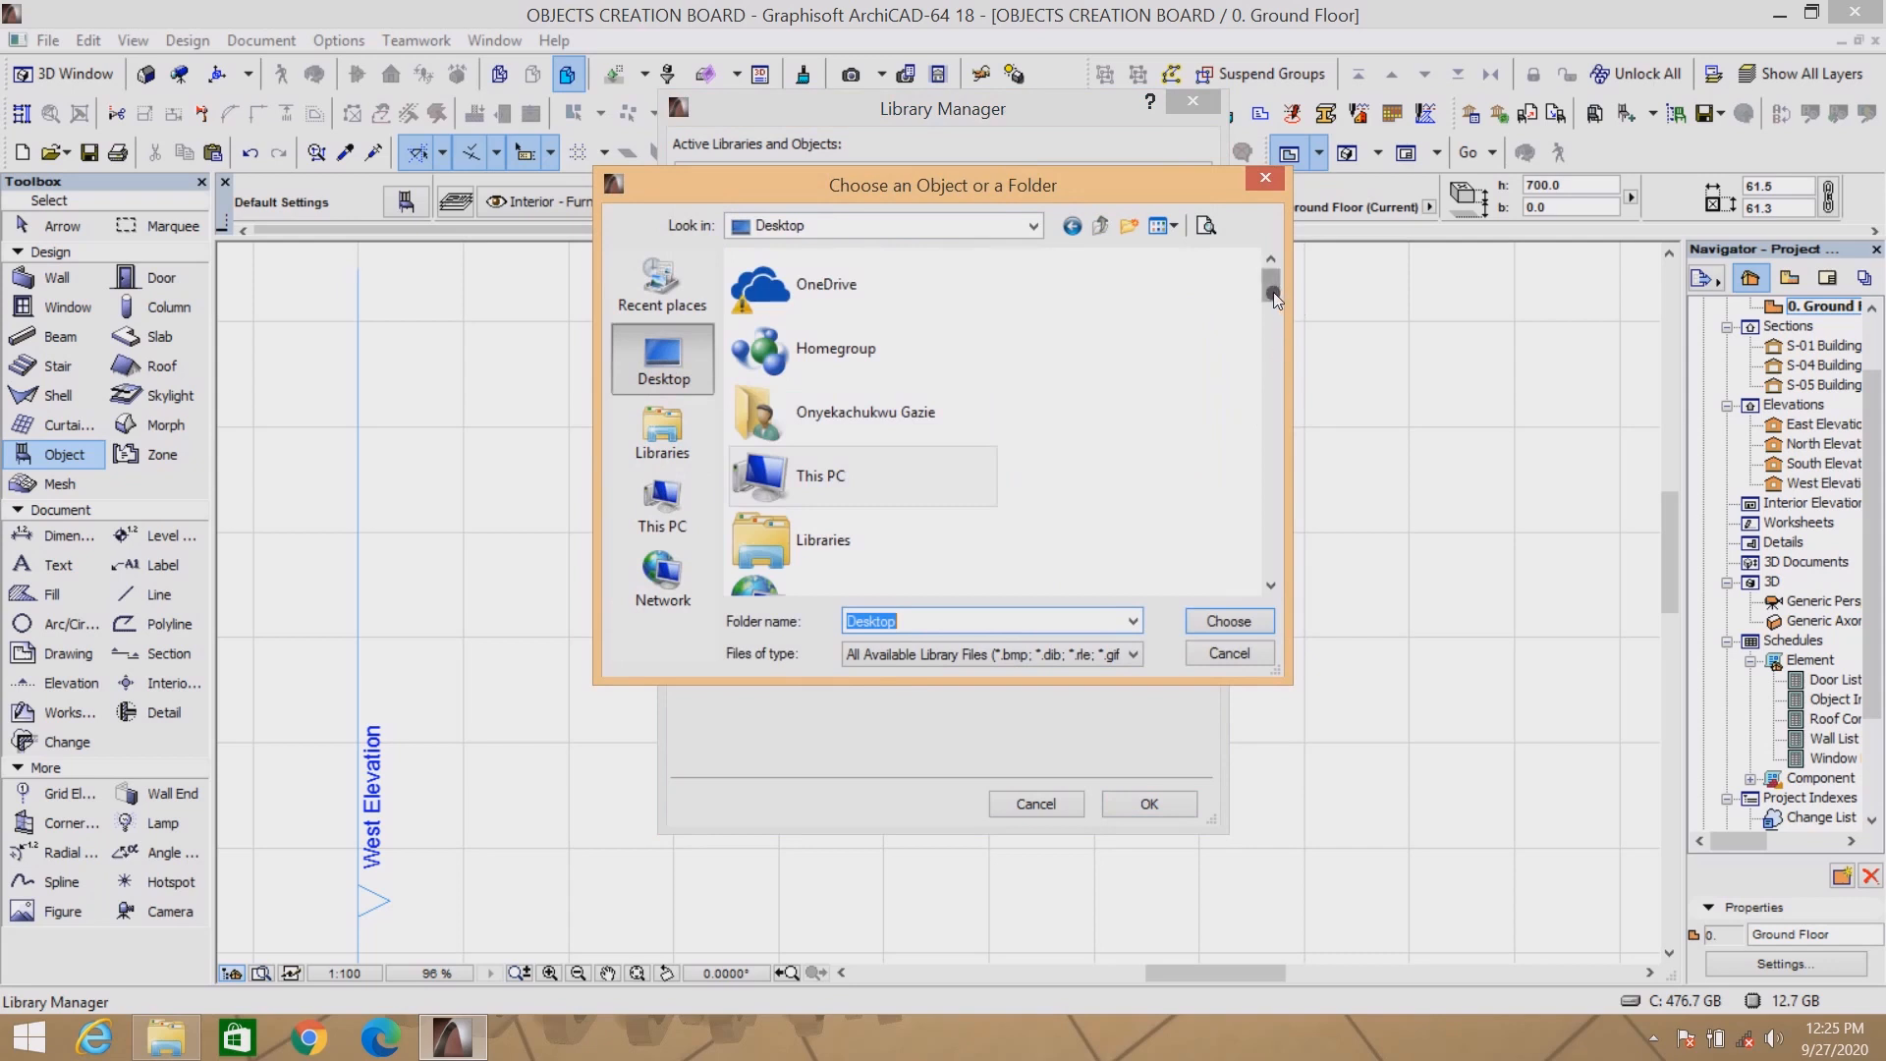
{"action": "left_click_drag", "start_coordinate": [1274, 298], "coordinate": [1274, 508]}
{"action": "left_click", "coordinate": [803, 421]}
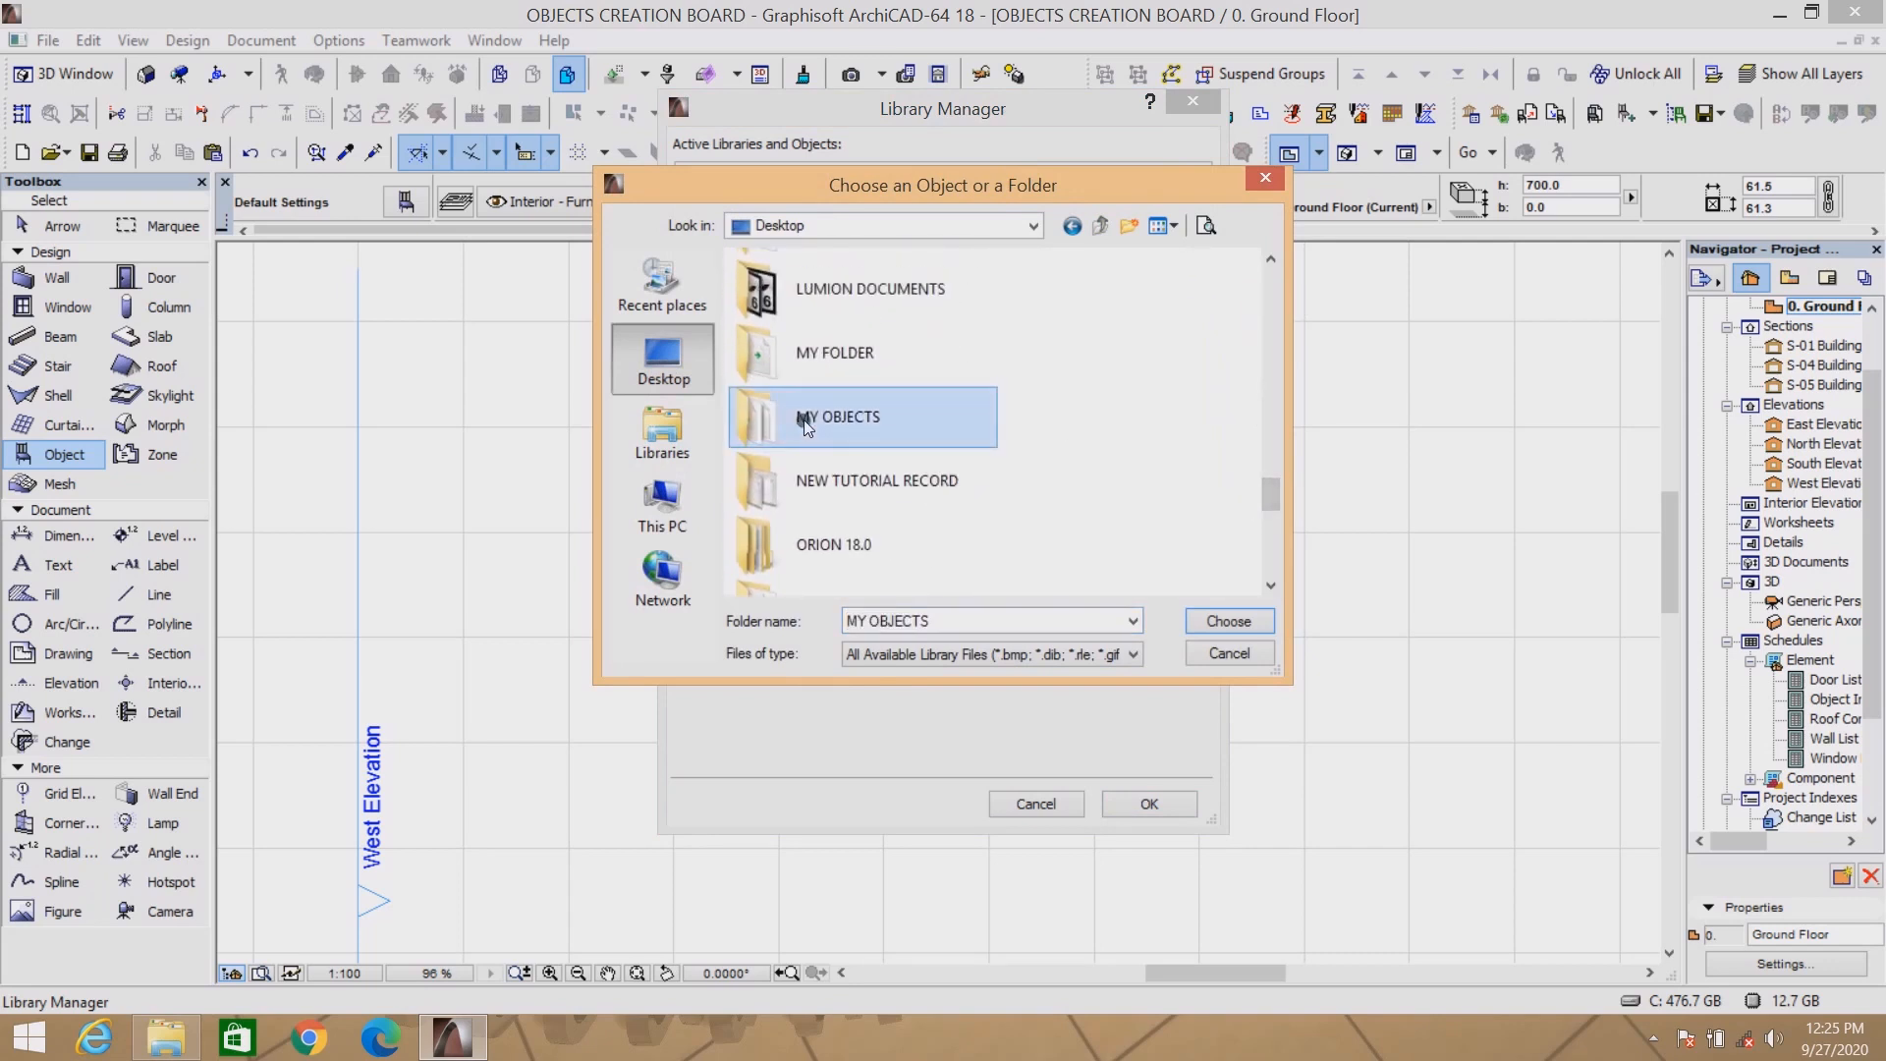
{"action": "left_click", "coordinate": [1223, 622]}
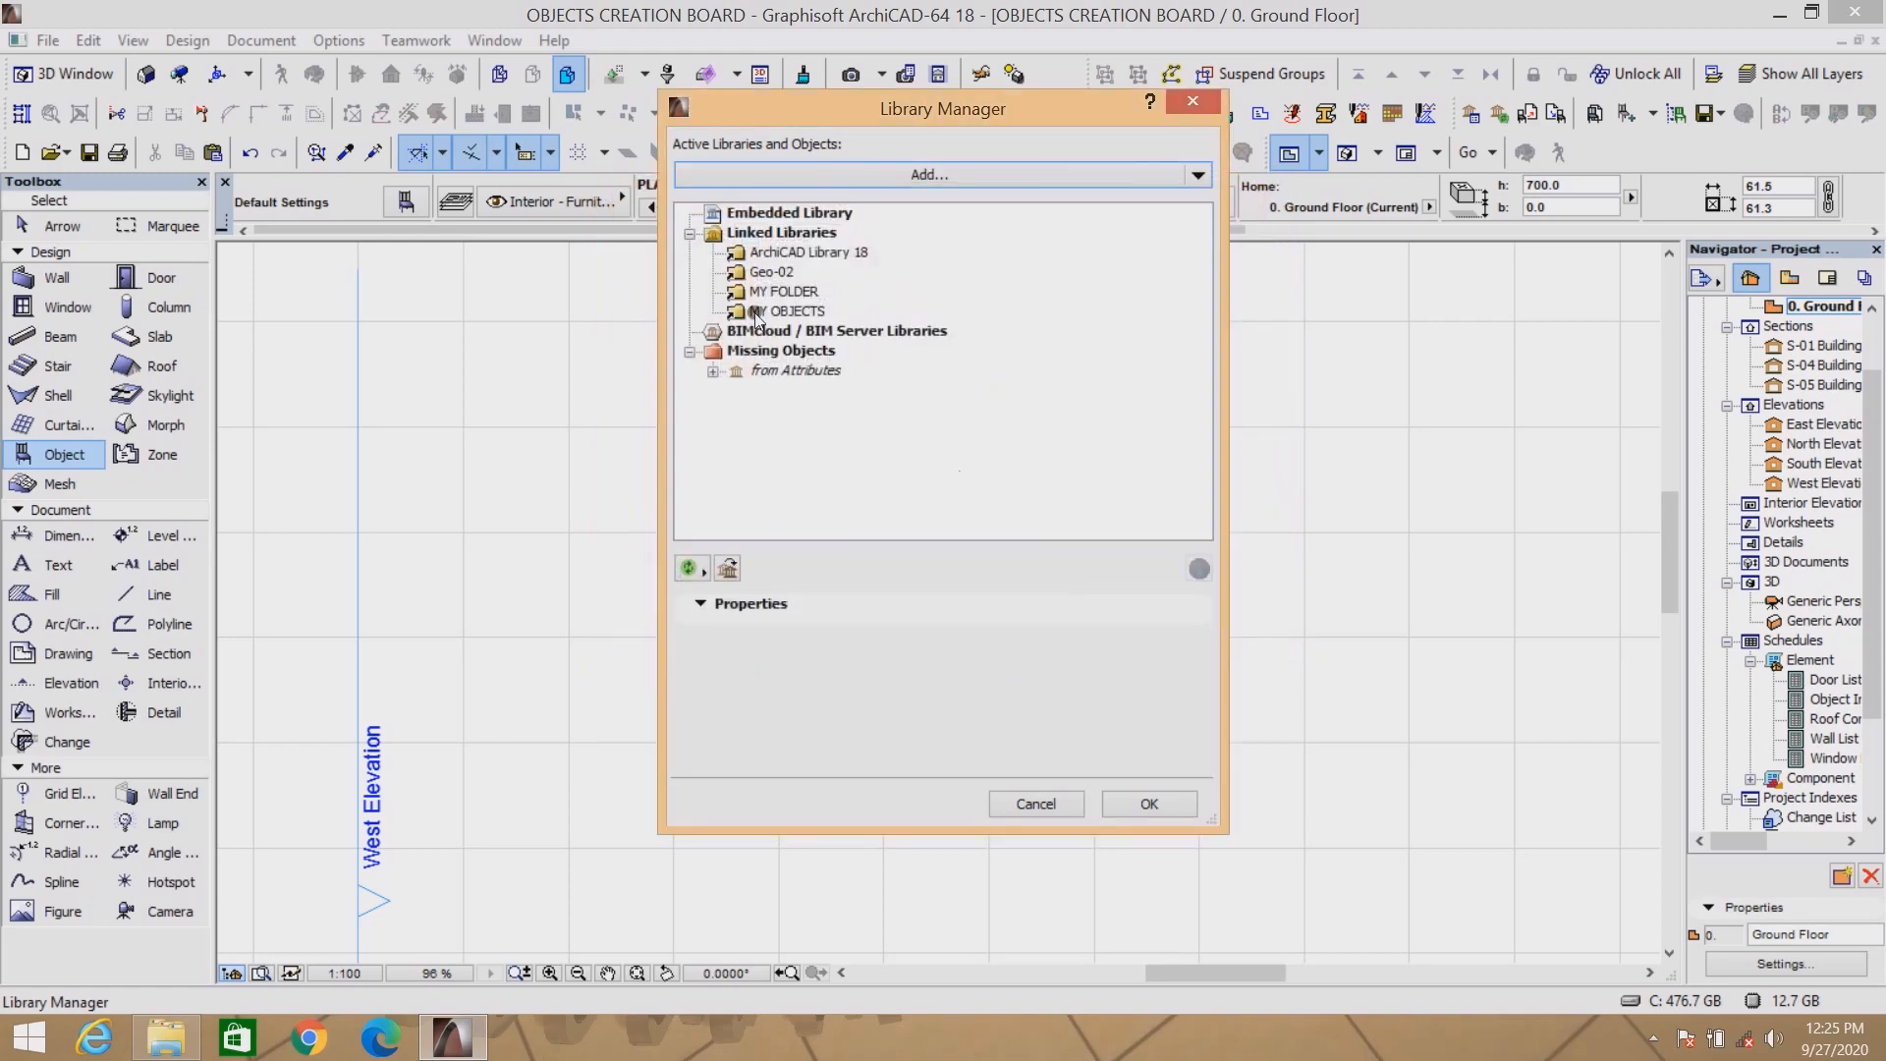
{"action": "left_click", "coordinate": [1142, 800]}
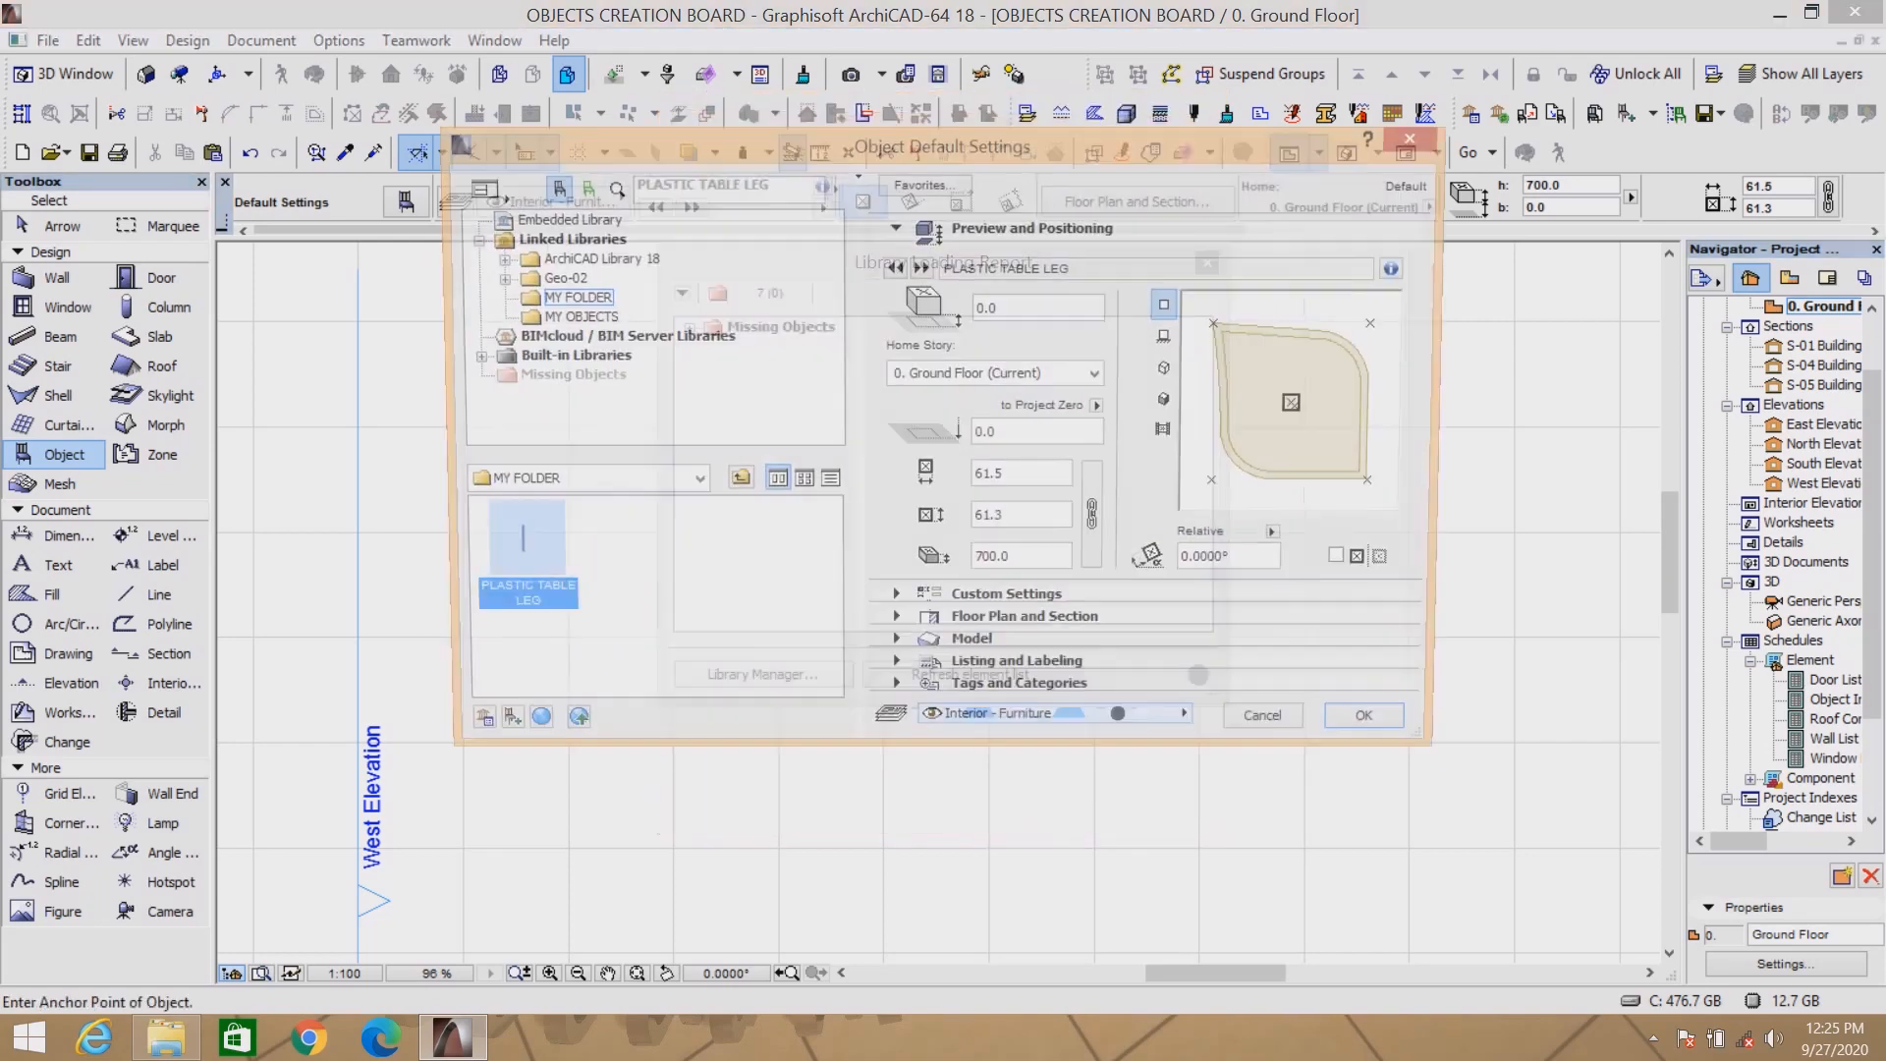
Choose PLASTIC TABLE from the MY OBJECTS library as the default object, with its anchor point at the centre.
{"action": "left_click", "coordinate": [569, 302]}
{"action": "left_click", "coordinate": [570, 315]}
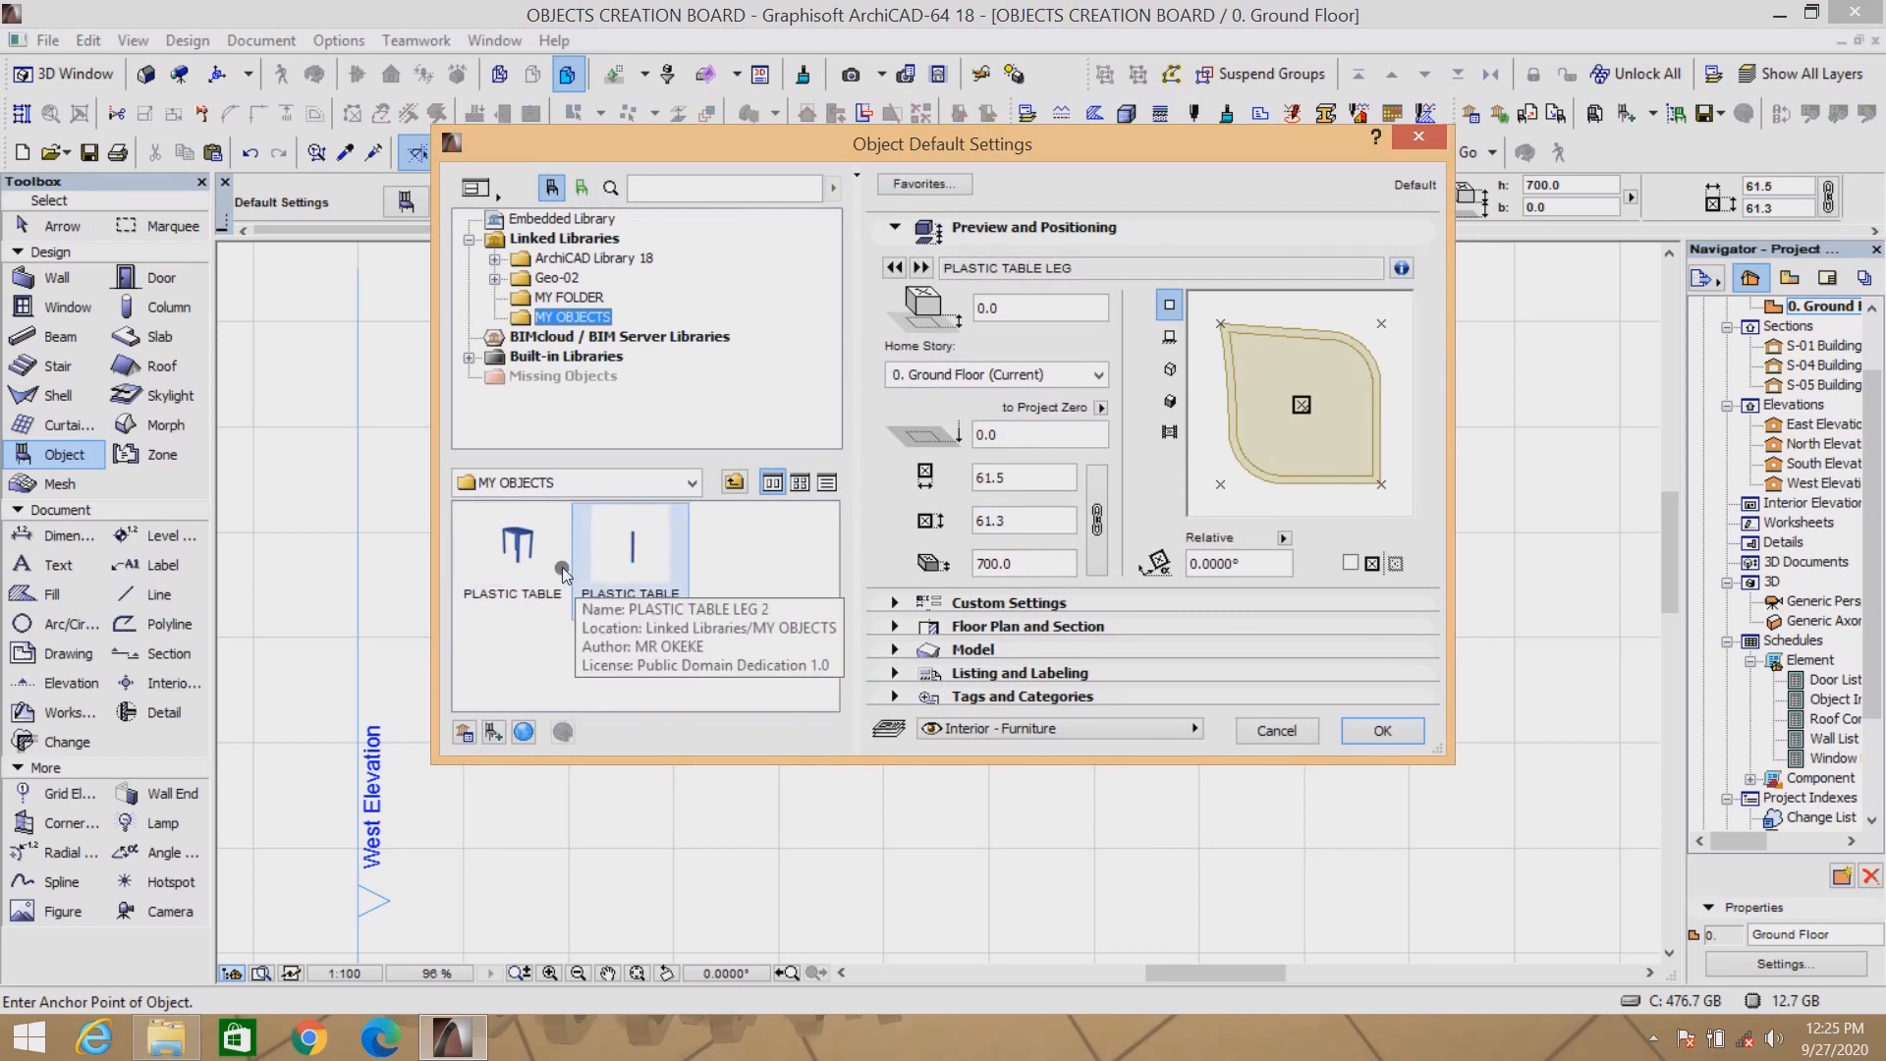
{"action": "left_click", "coordinate": [552, 615]}
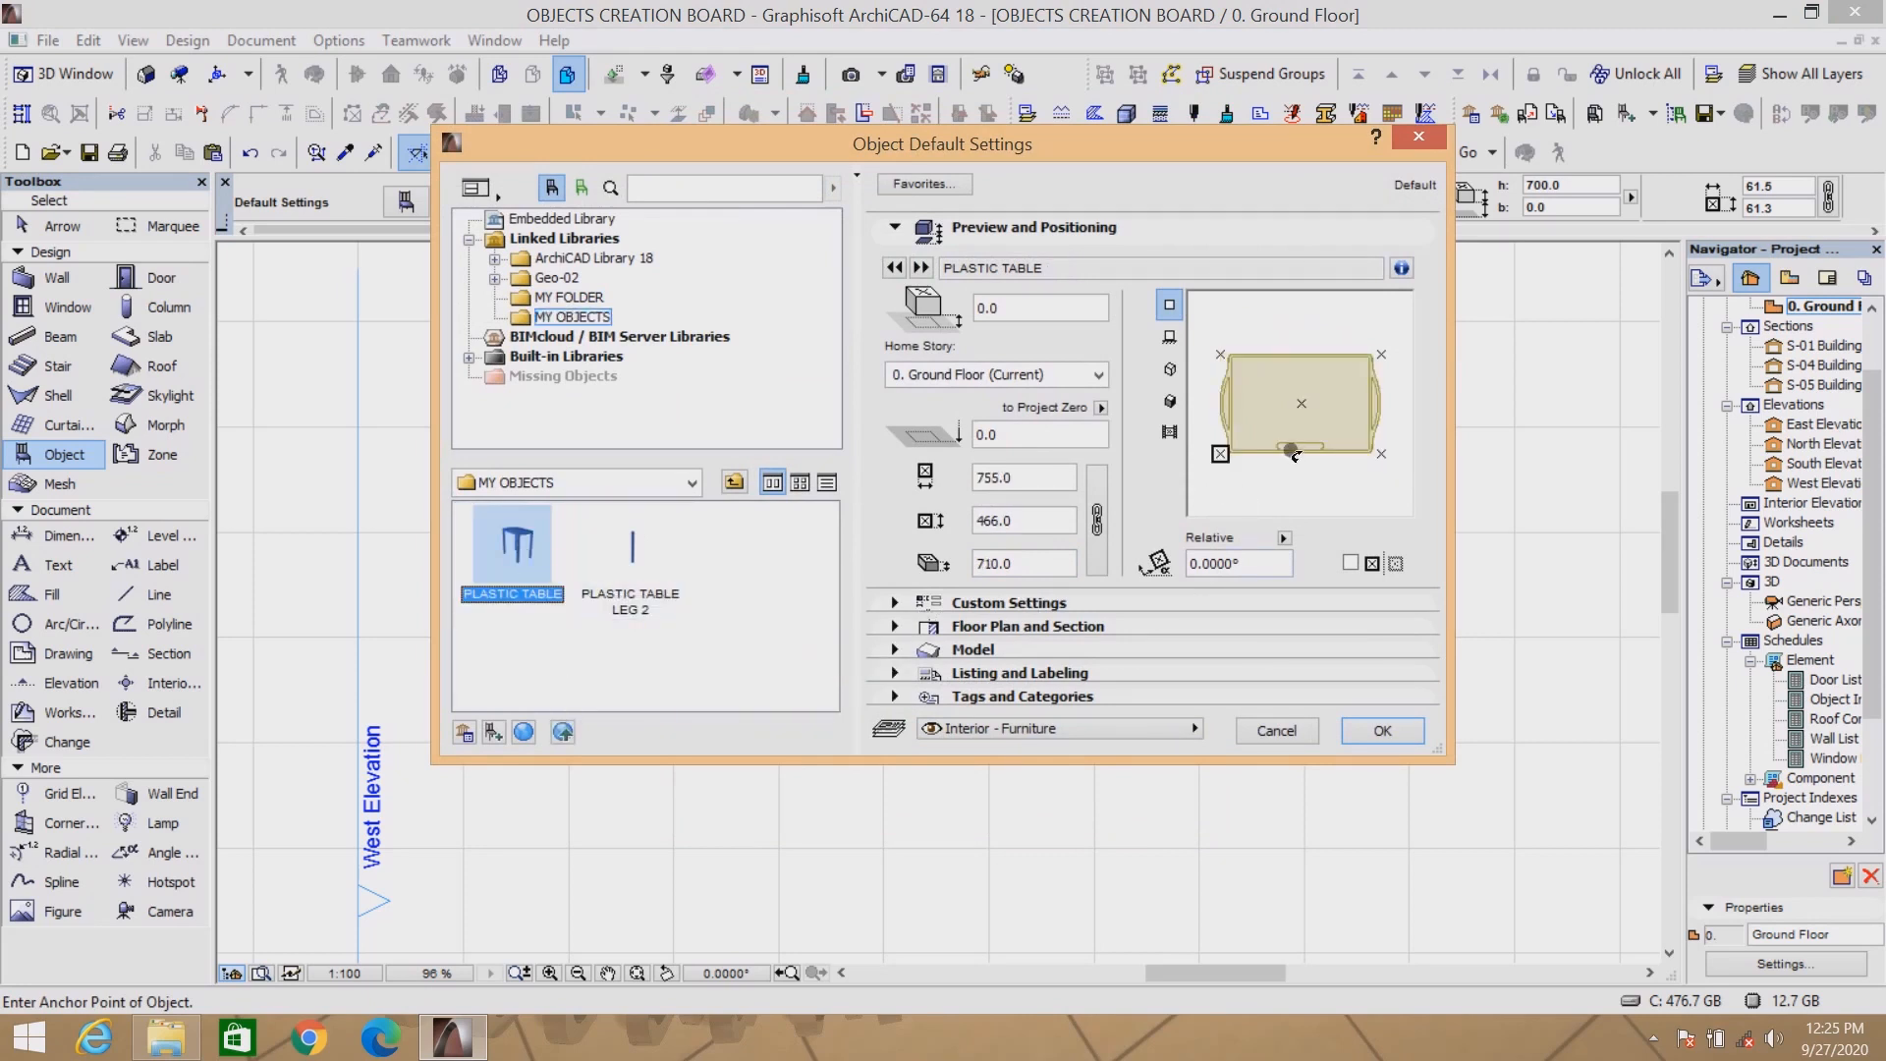
{"action": "left_click", "coordinate": [1303, 403]}
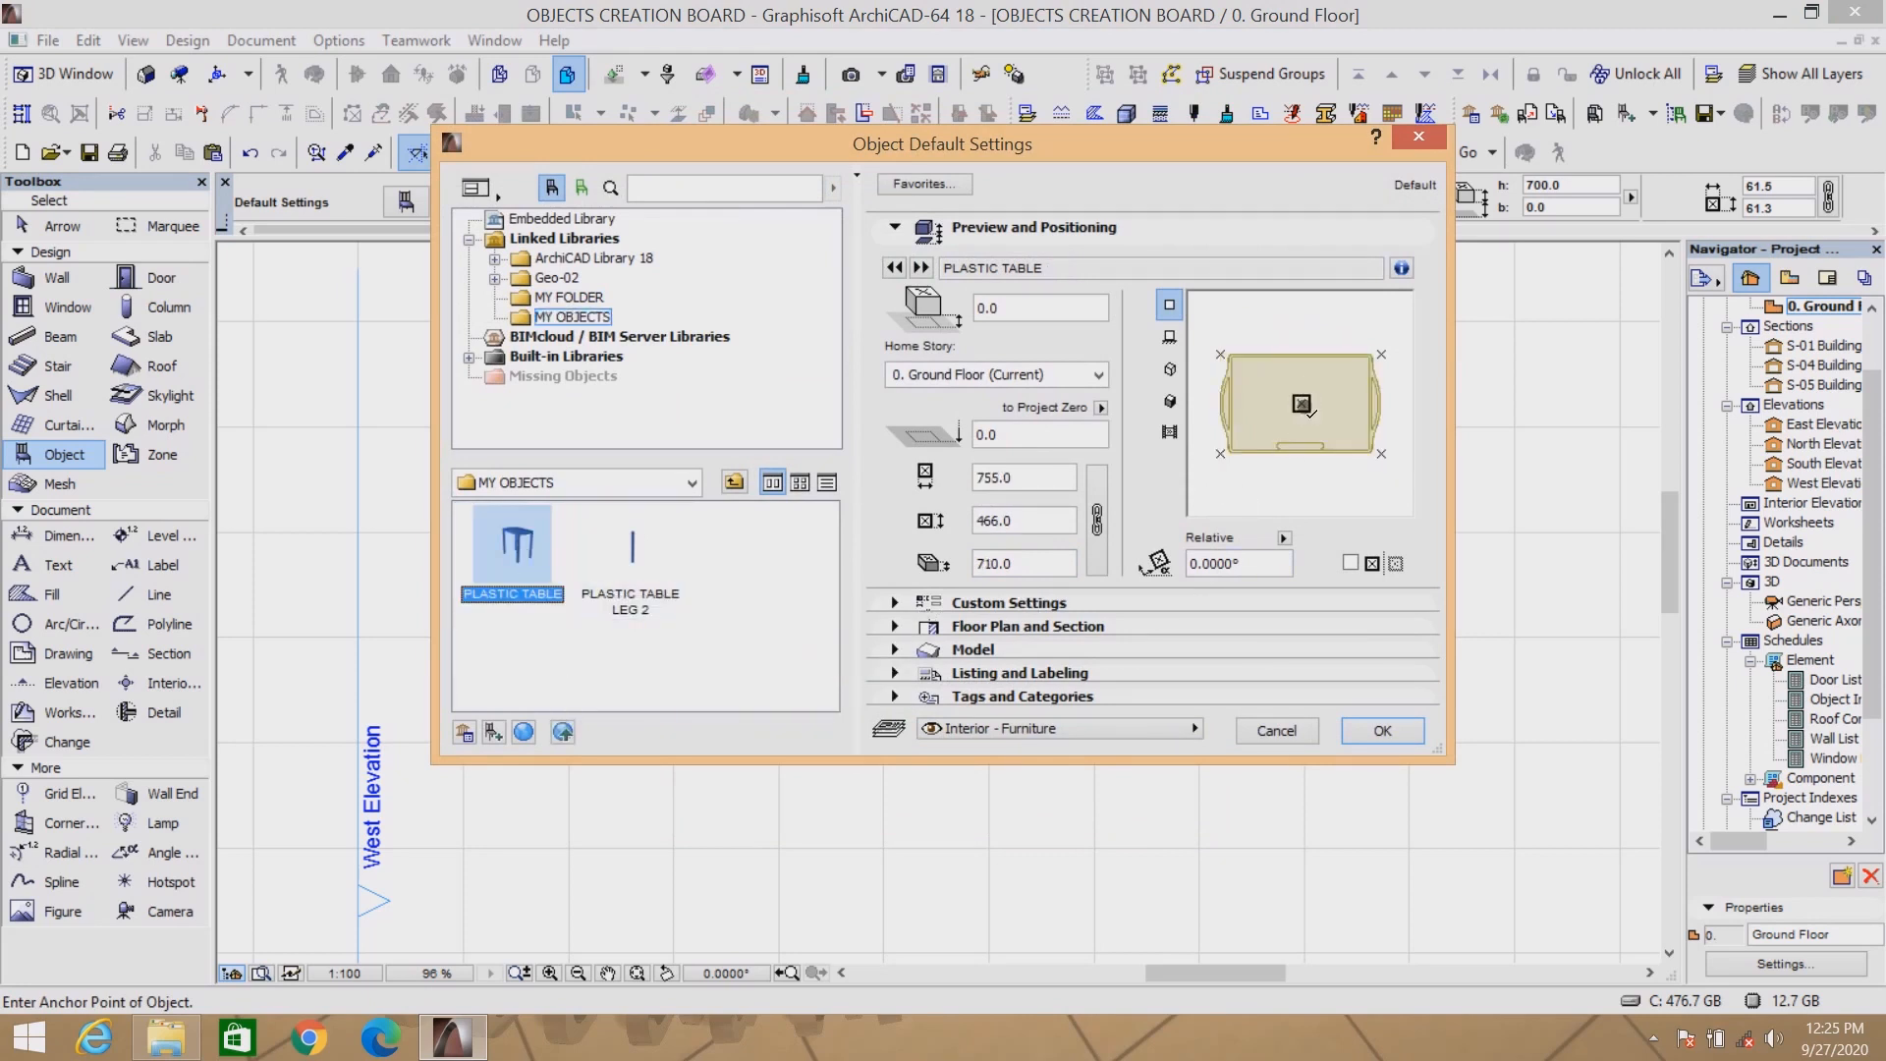
{"action": "left_click", "coordinate": [1382, 731]}
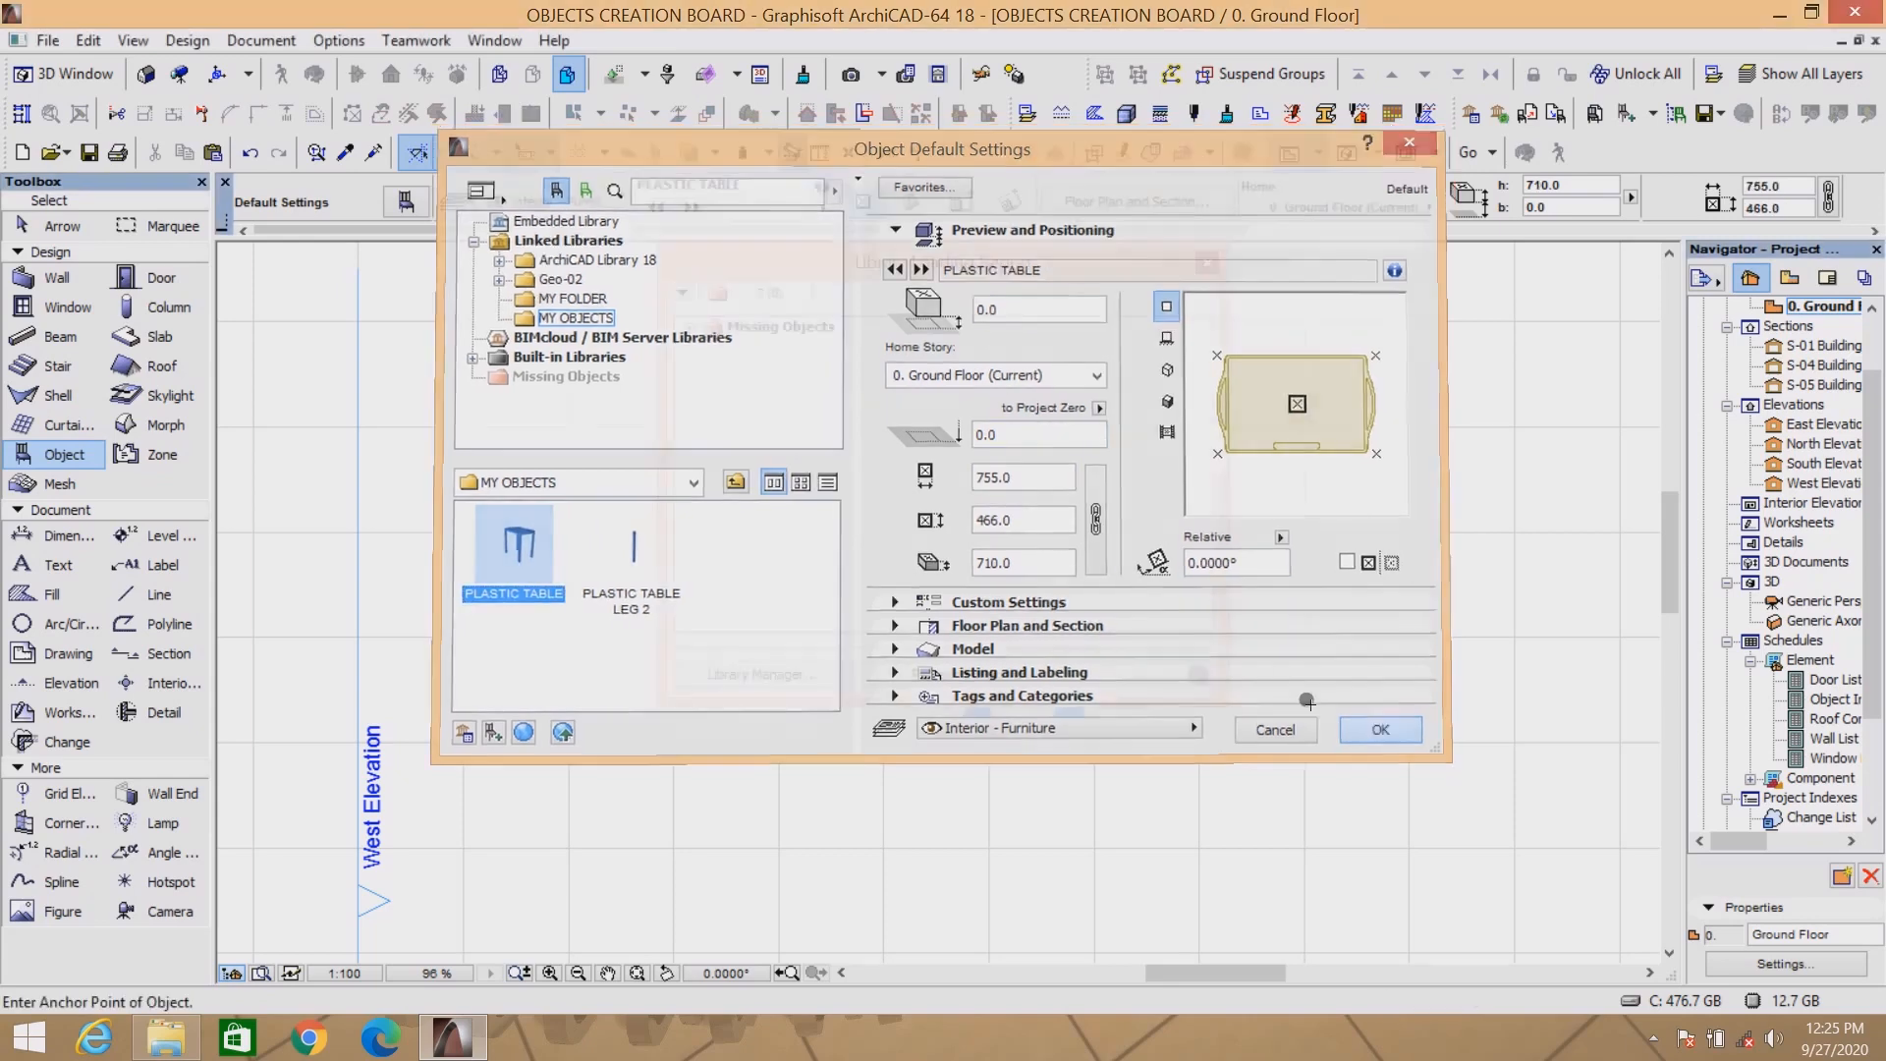
{"action": "left_click", "coordinate": [1208, 261]}
Place the plastic table object at the project origin on the ground floor plan.
{"action": "scroll", "coordinate": [1002, 754], "scroll_direction": "up", "scroll_amount": 4}
{"action": "scroll", "coordinate": [1002, 754], "scroll_direction": "down", "scroll_amount": 9}
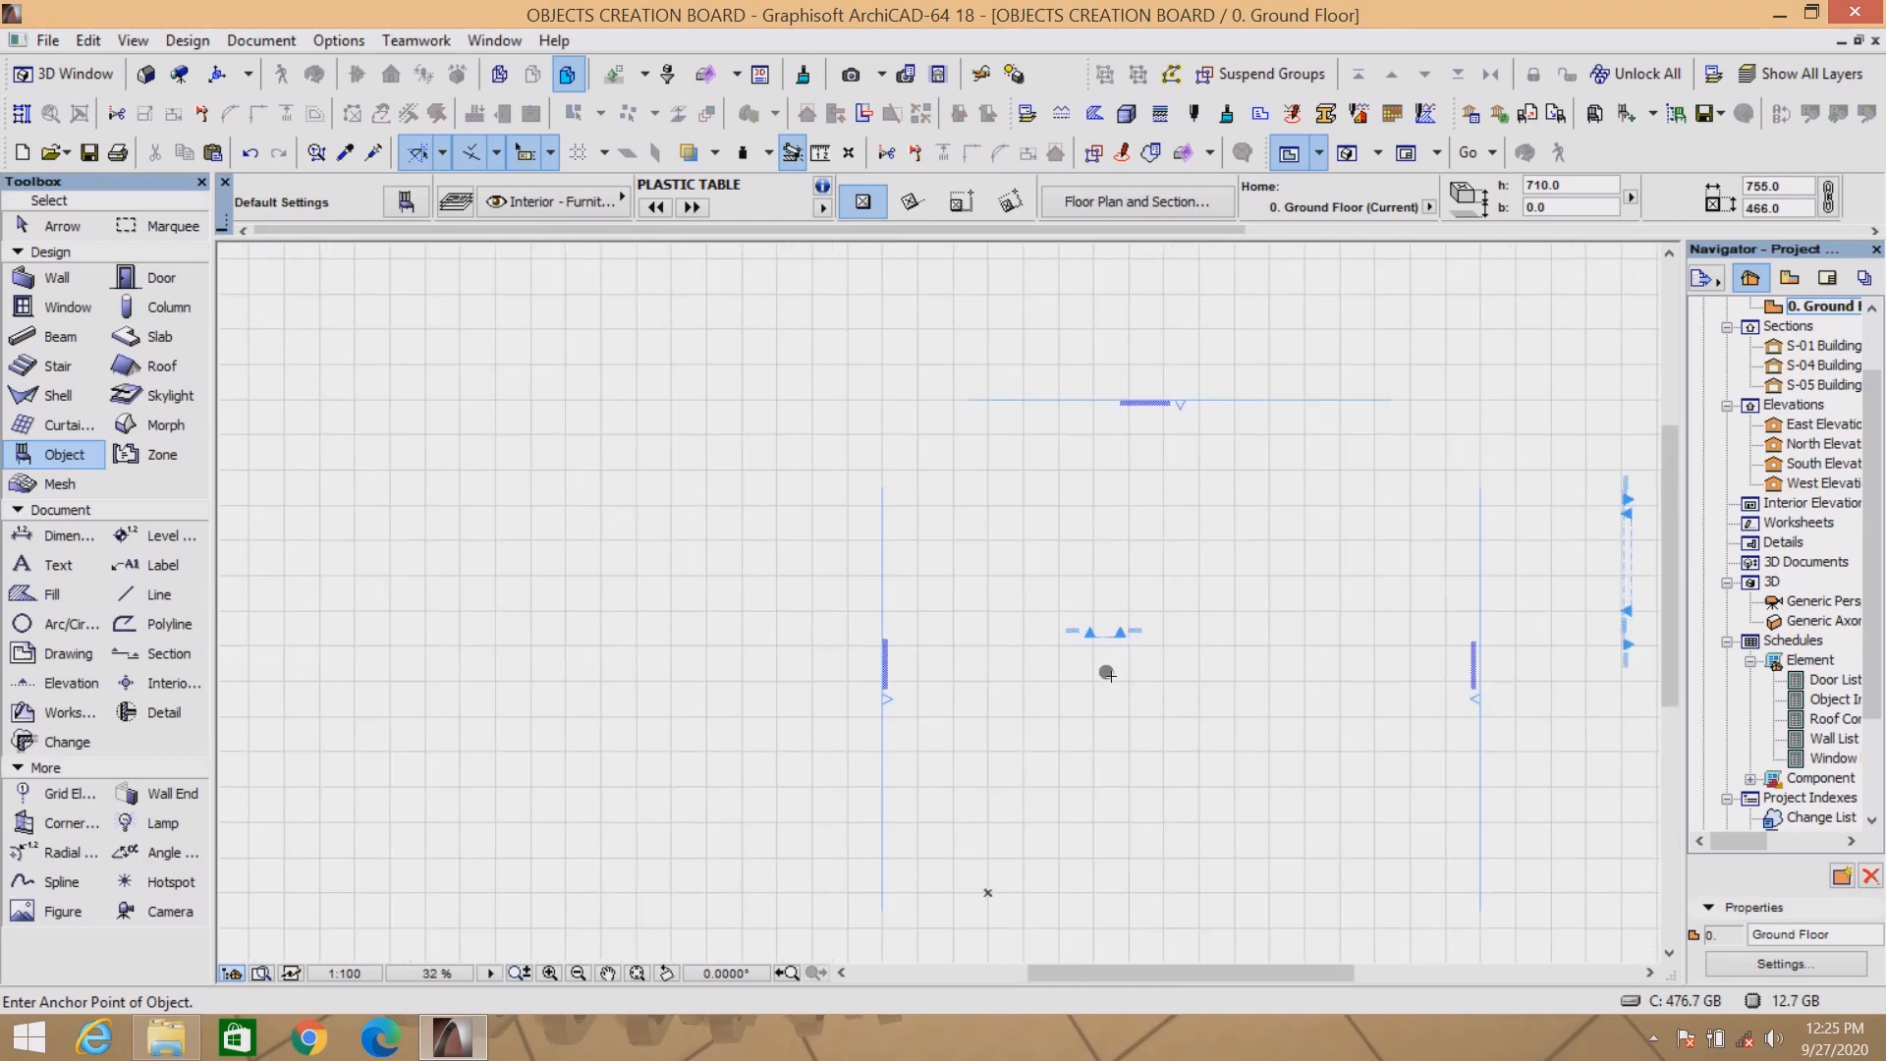
{"action": "scroll", "coordinate": [997, 894], "scroll_direction": "up", "scroll_amount": 7}
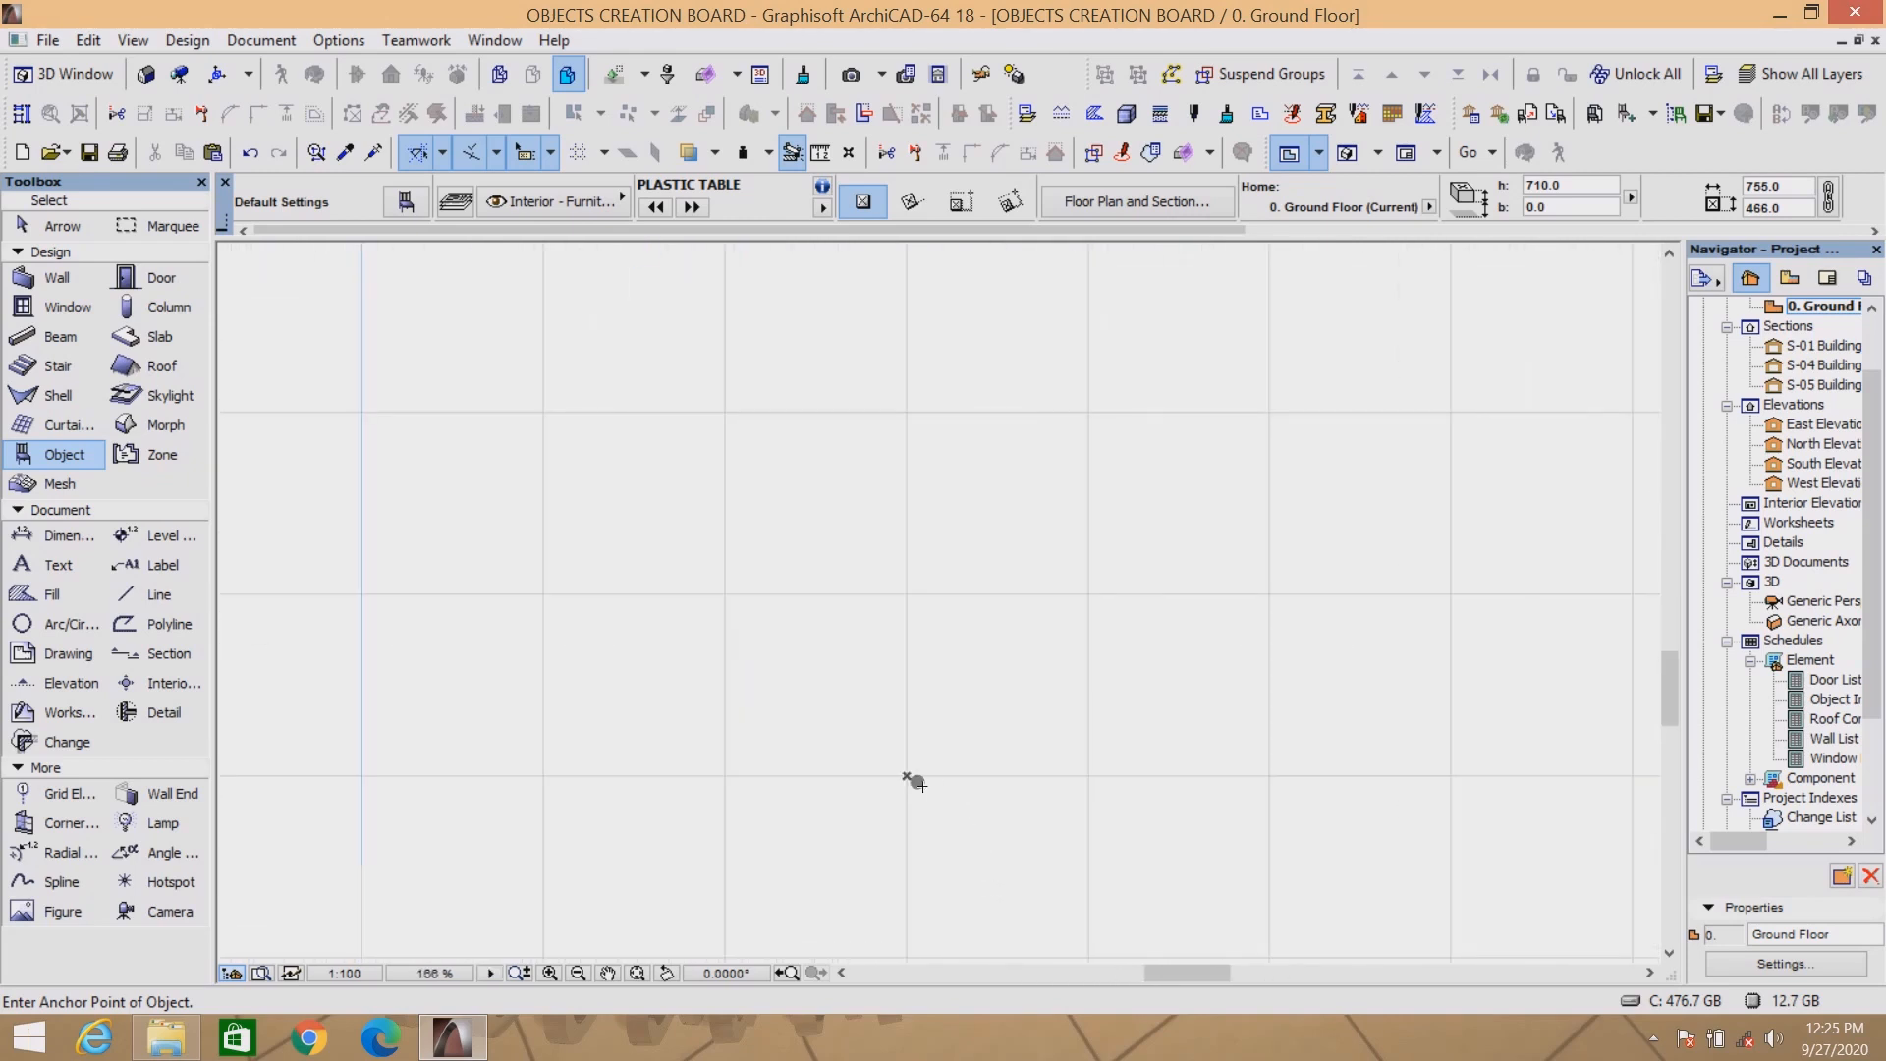
{"action": "left_click", "coordinate": [909, 777]}
{"action": "scroll", "coordinate": [948, 644], "scroll_direction": "down", "scroll_amount": 4}
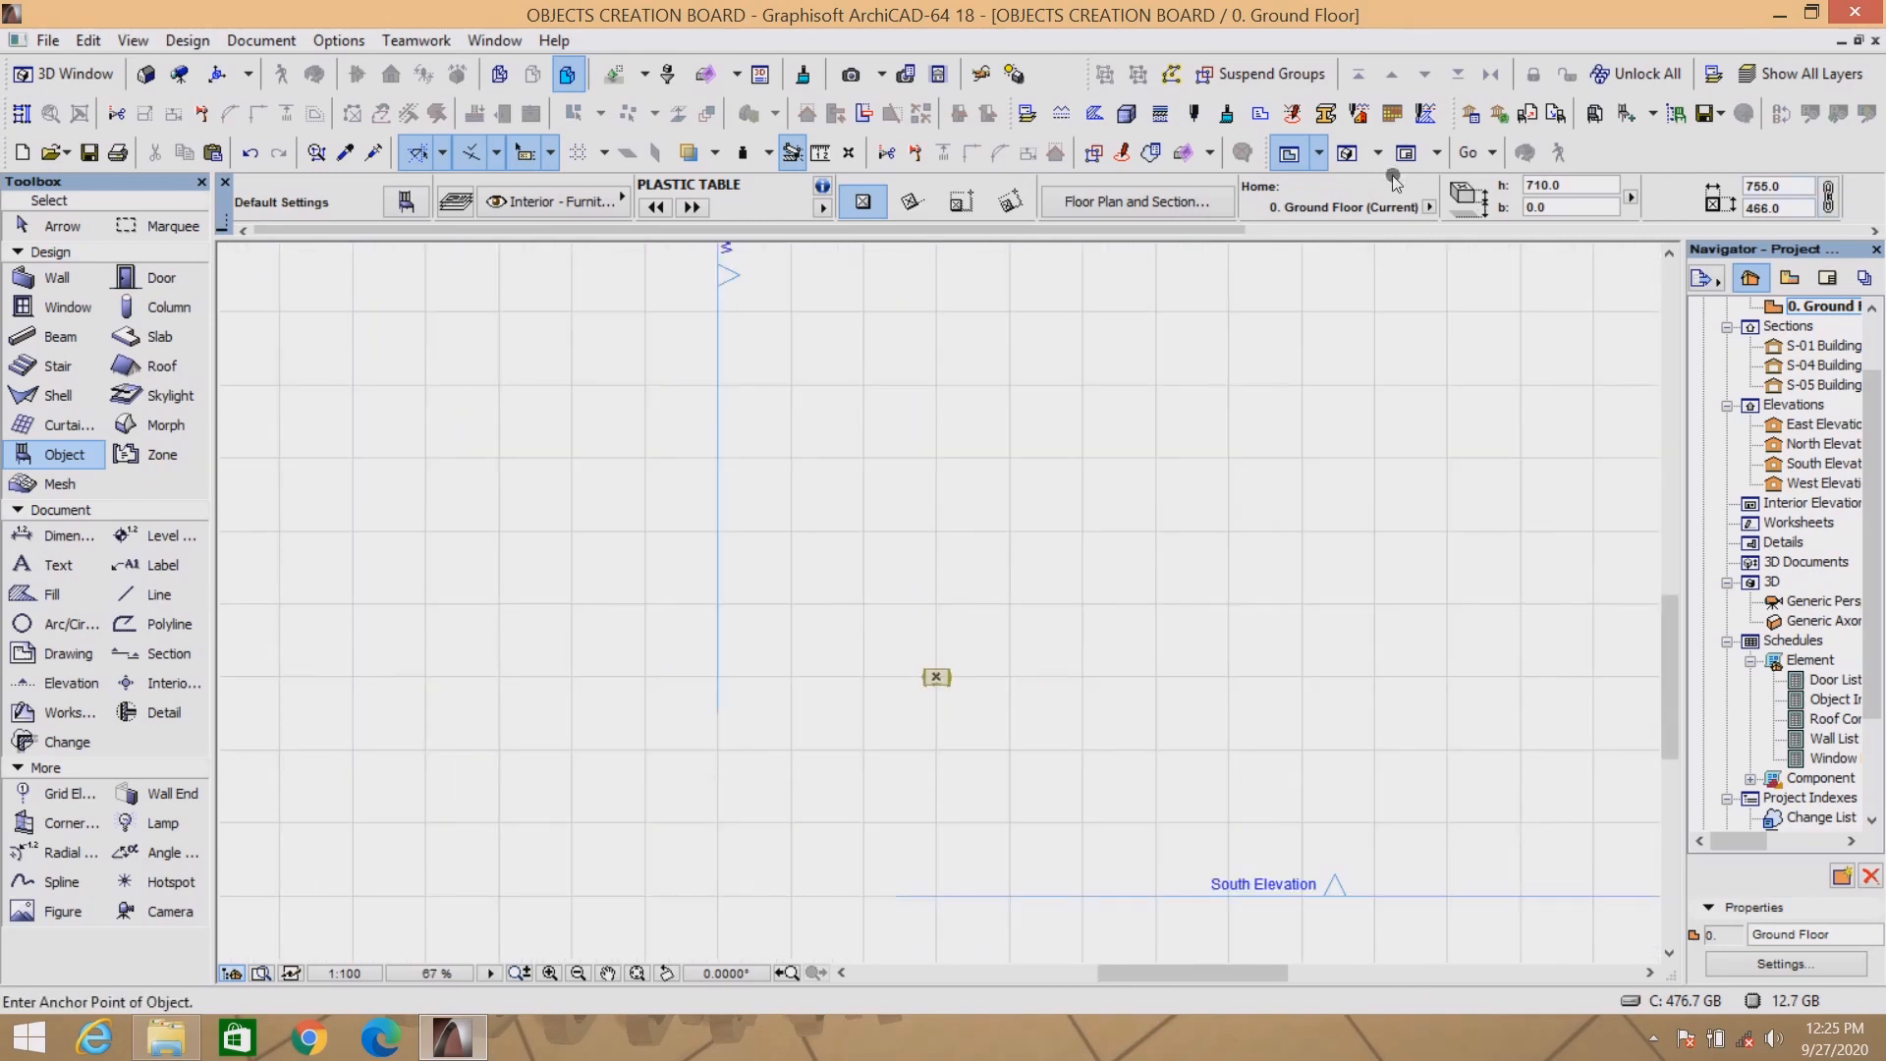
Open the generic perspective 3D view and show all elements in 3D.
{"action": "left_click", "coordinate": [1354, 153]}
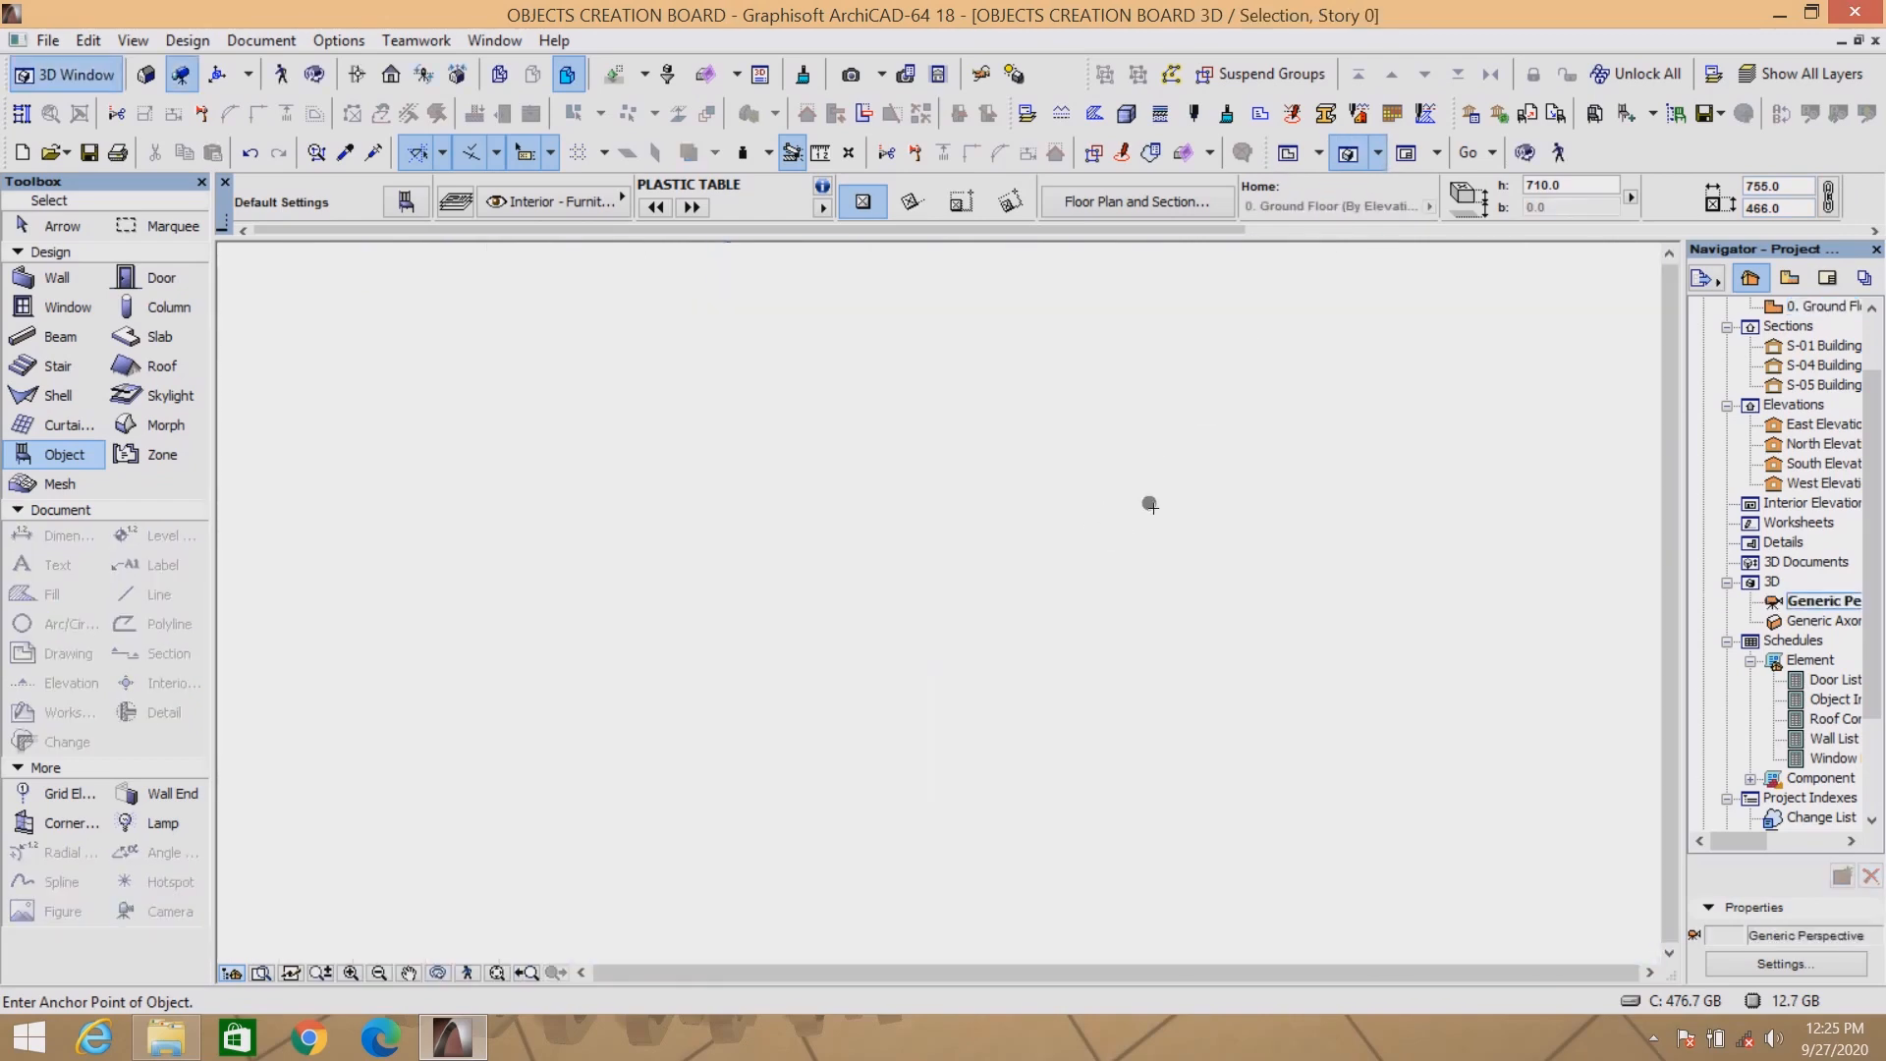
{"action": "left_click", "coordinate": [503, 972]}
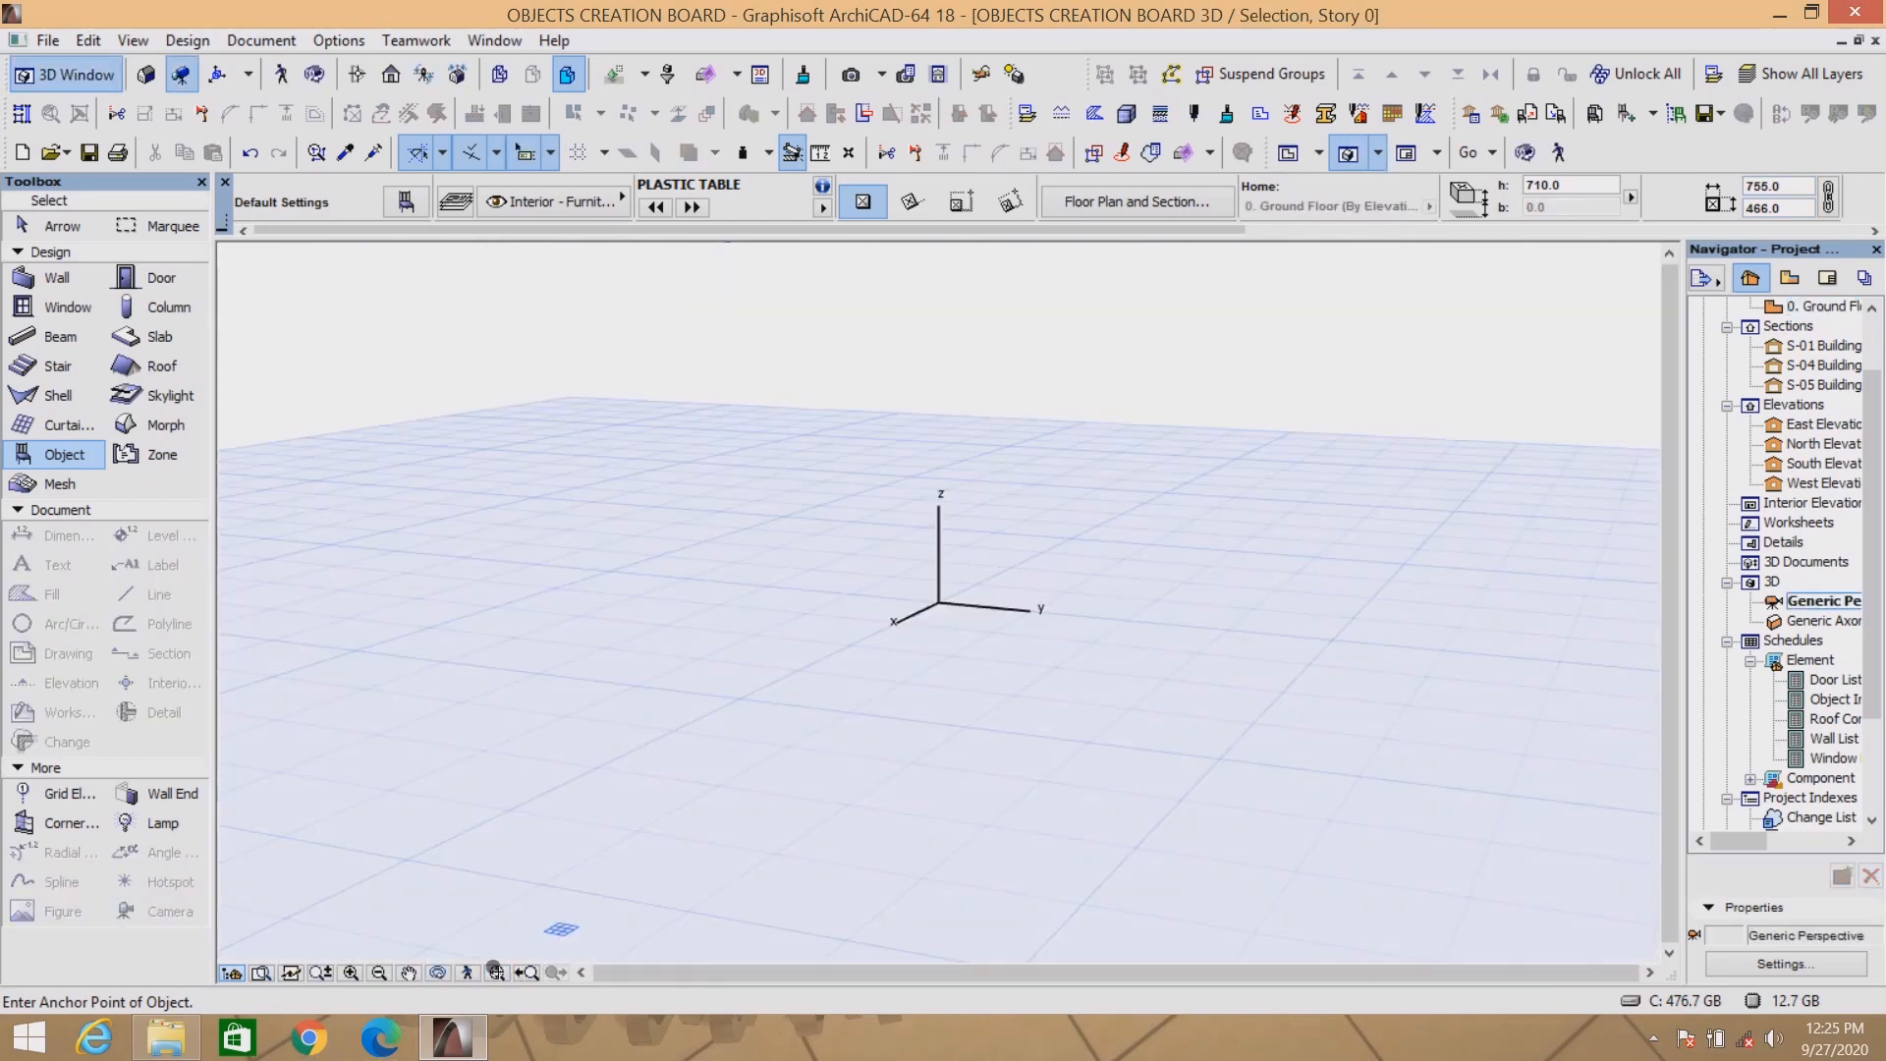
{"action": "scroll", "coordinate": [1059, 635], "scroll_direction": "down", "scroll_amount": 4}
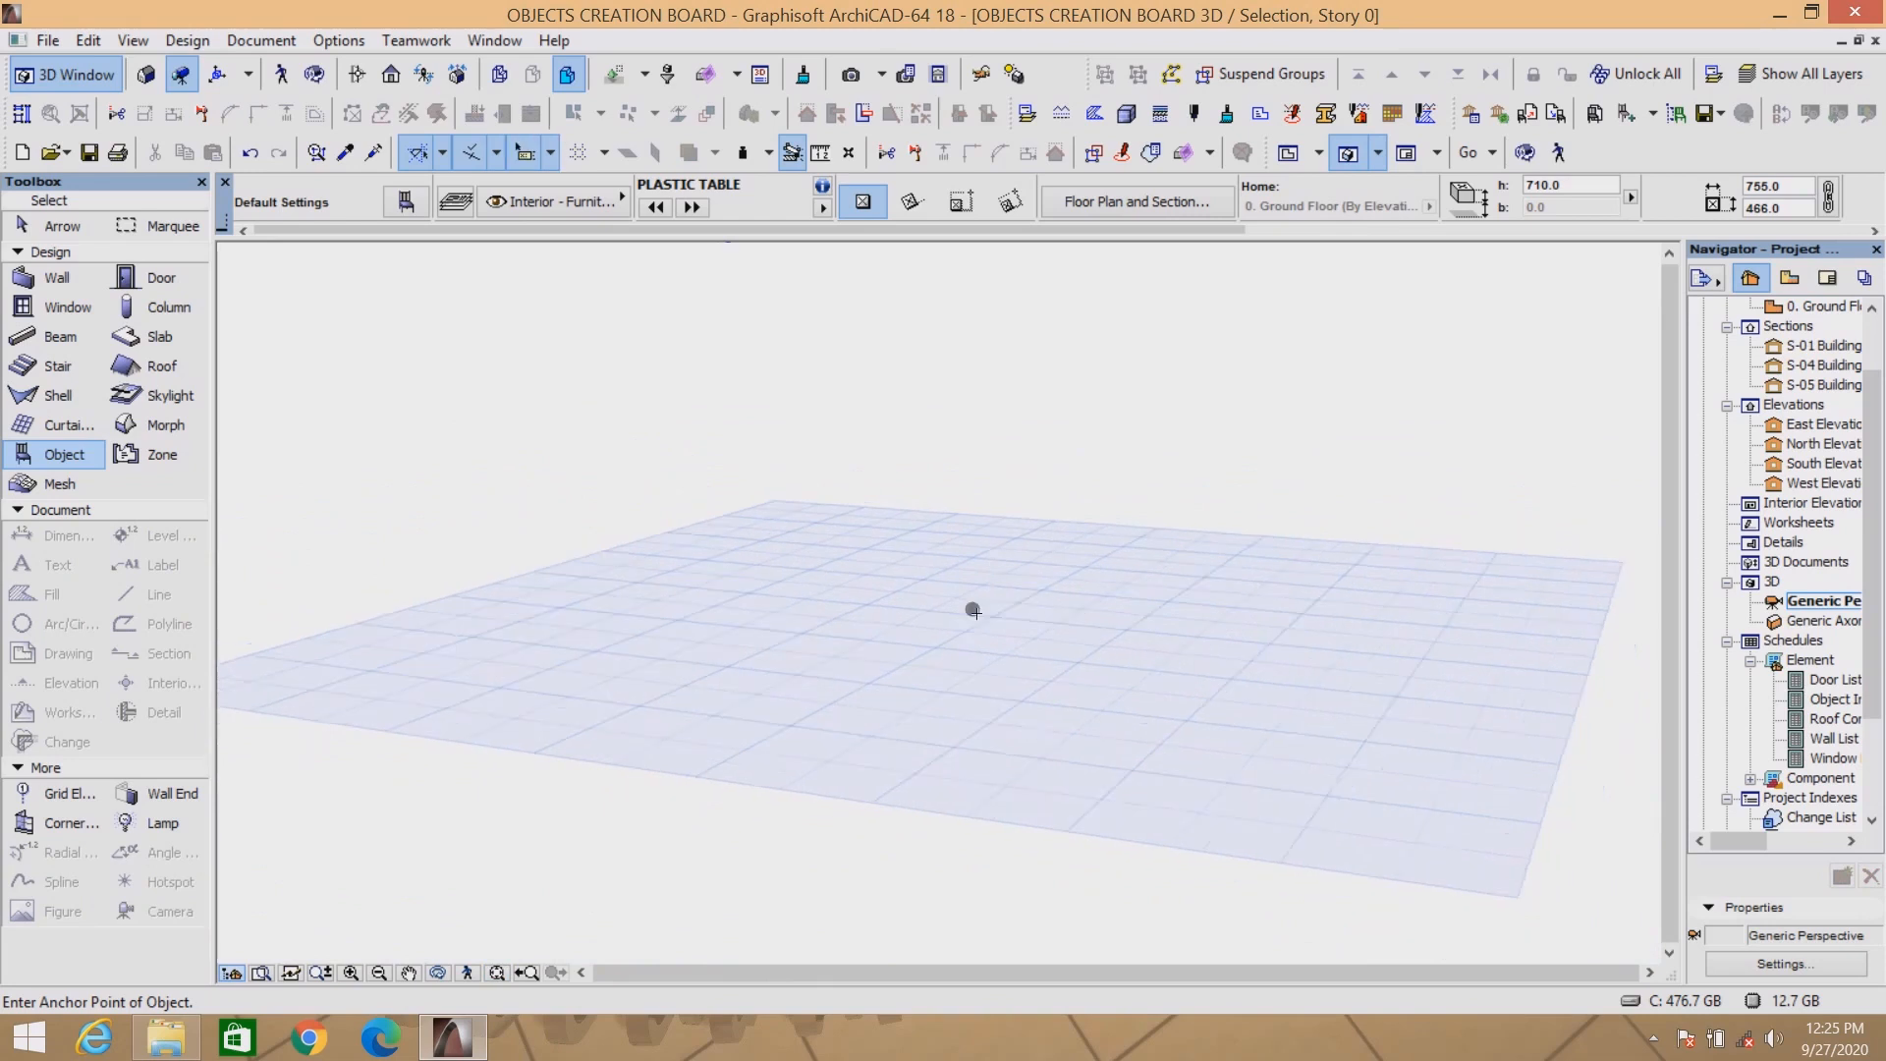
{"action": "scroll", "coordinate": [1012, 601], "scroll_direction": "down", "scroll_amount": 3}
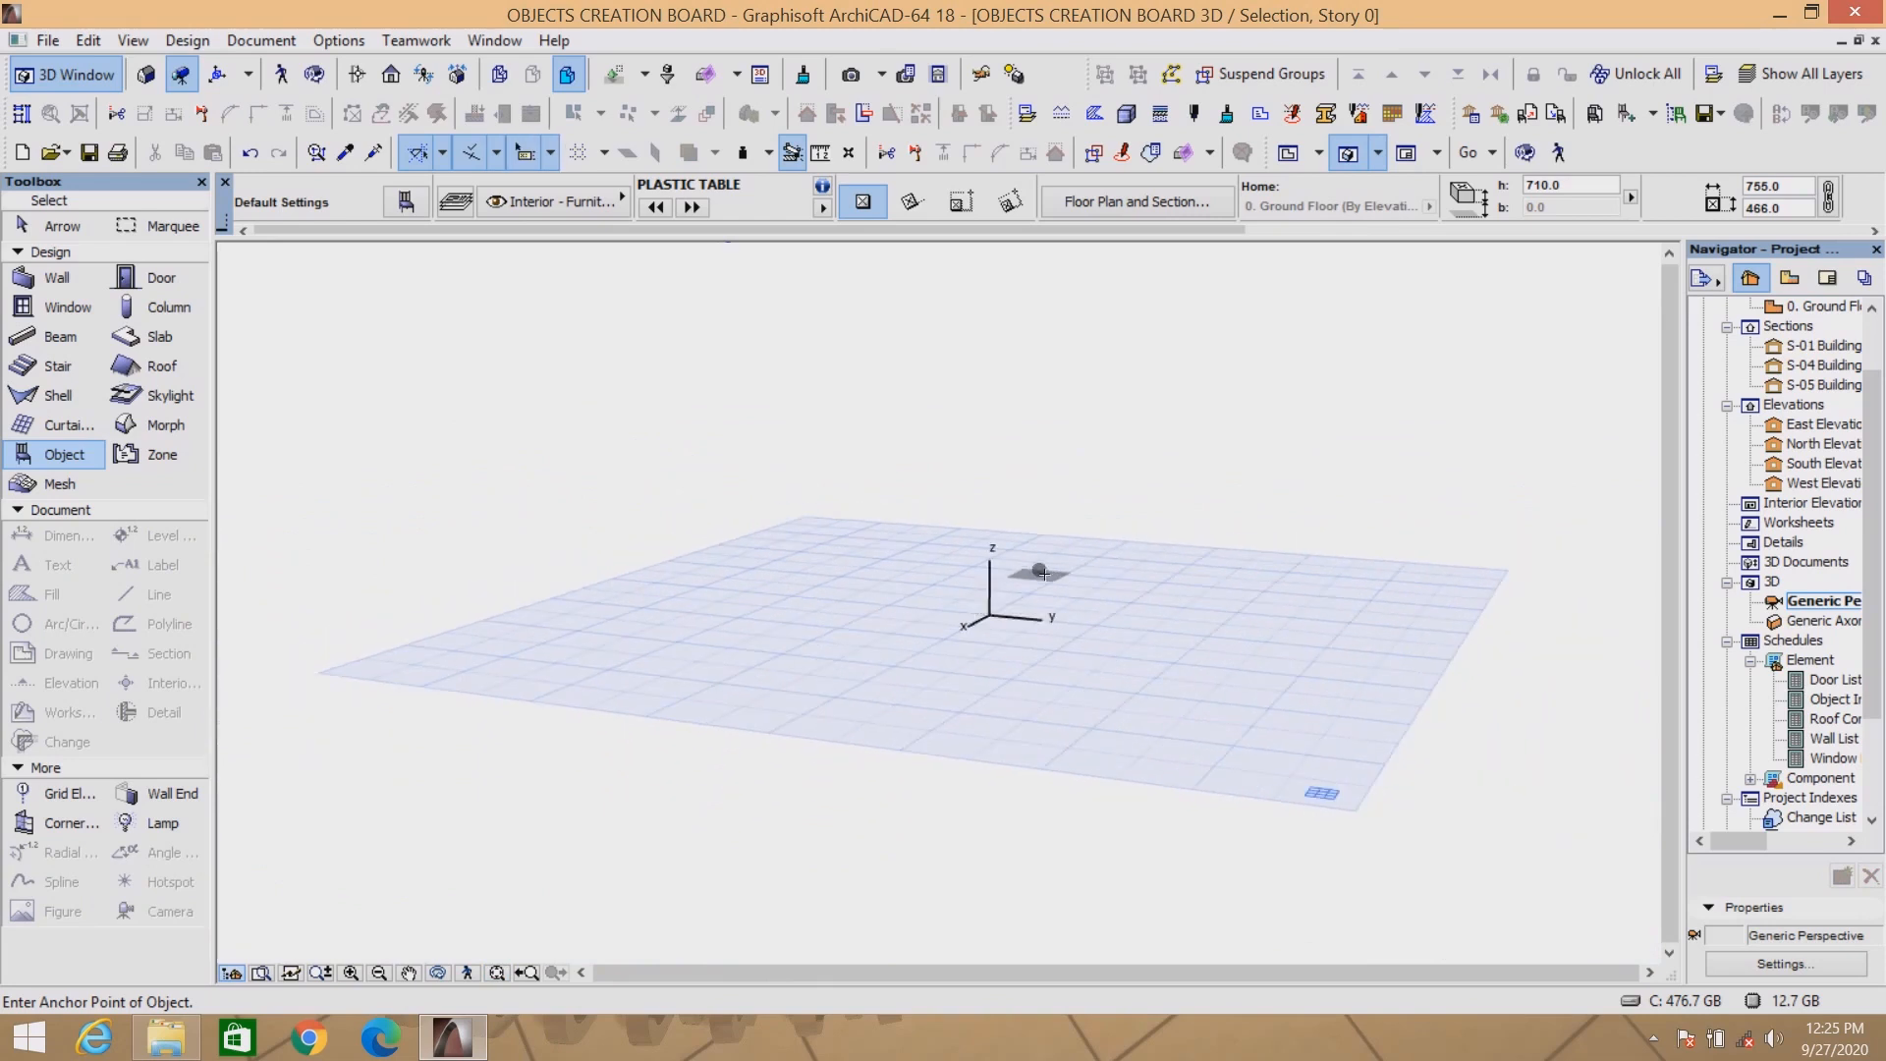
{"action": "scroll", "coordinate": [1007, 590], "scroll_direction": "up", "scroll_amount": 3}
{"action": "right_click", "coordinate": [1086, 402]}
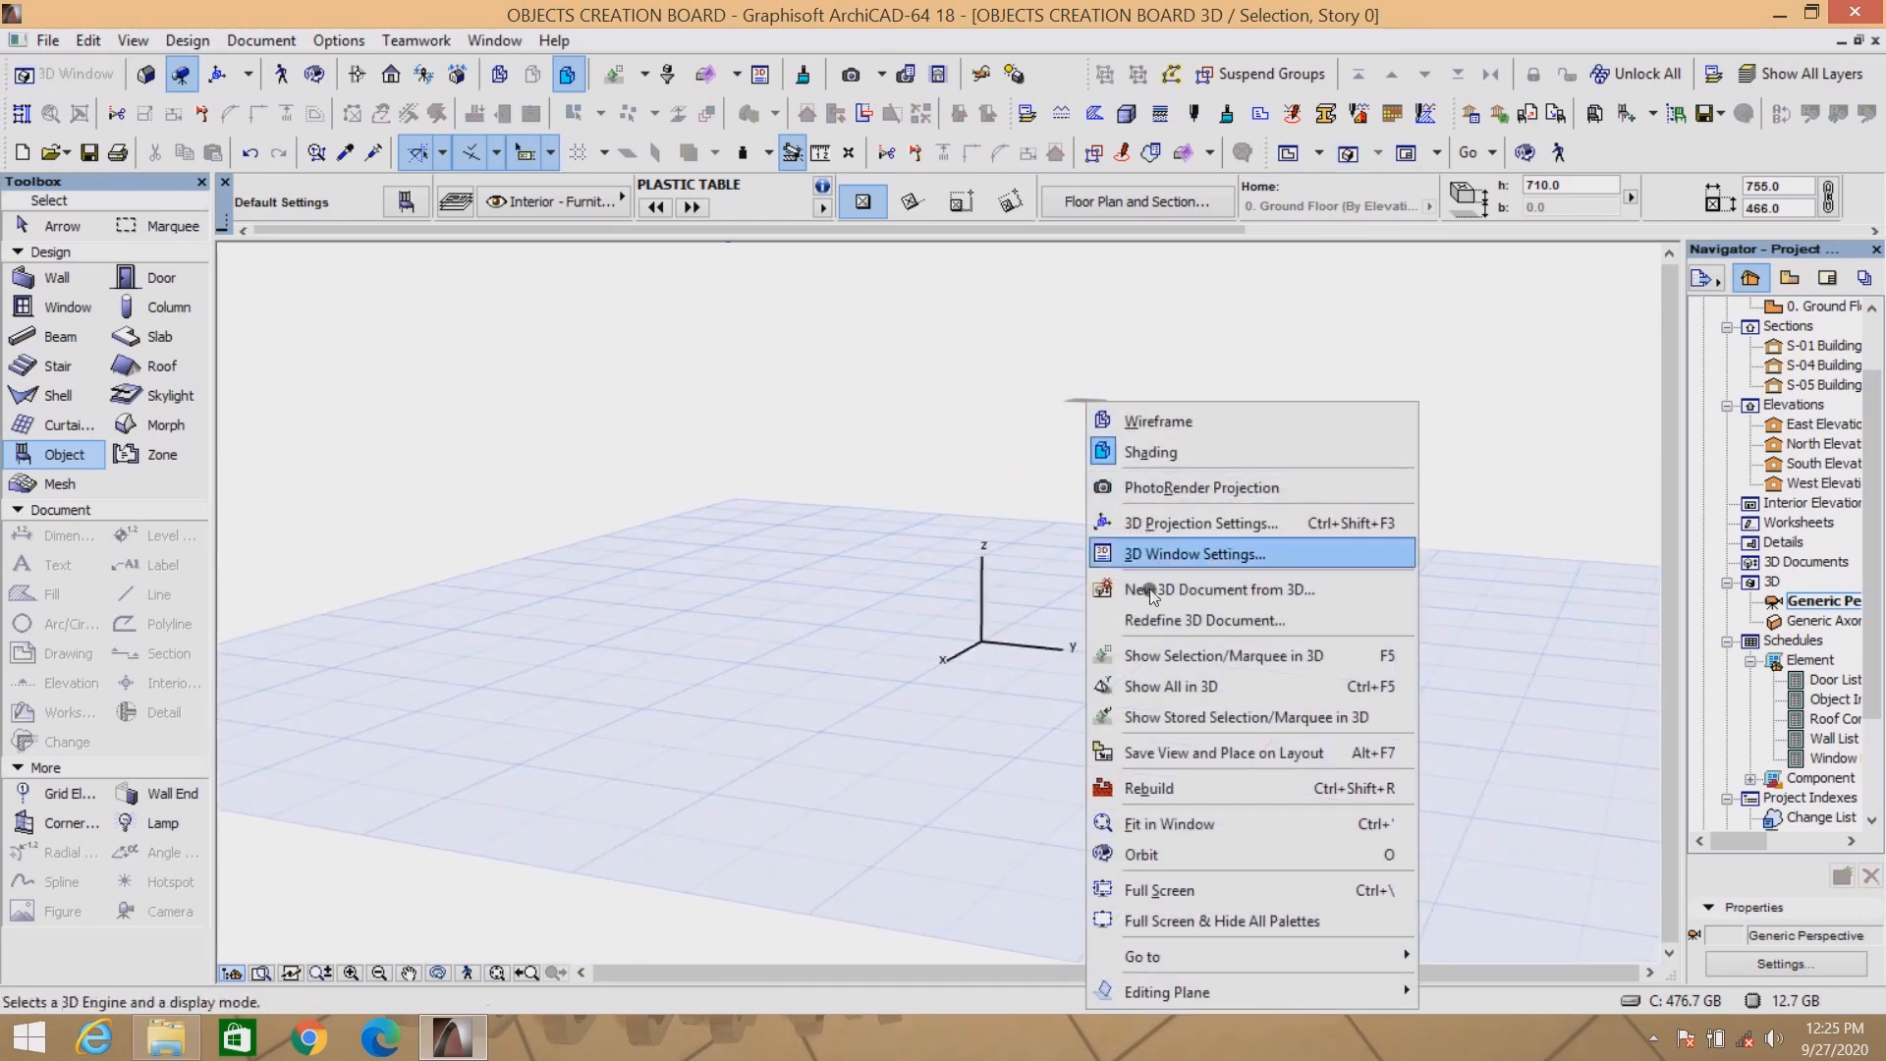
{"action": "left_click", "coordinate": [1174, 685]}
Examine the placed plastic table up close in 3D and from different sides.
{"action": "scroll", "coordinate": [996, 603], "scroll_direction": "up", "scroll_amount": 6}
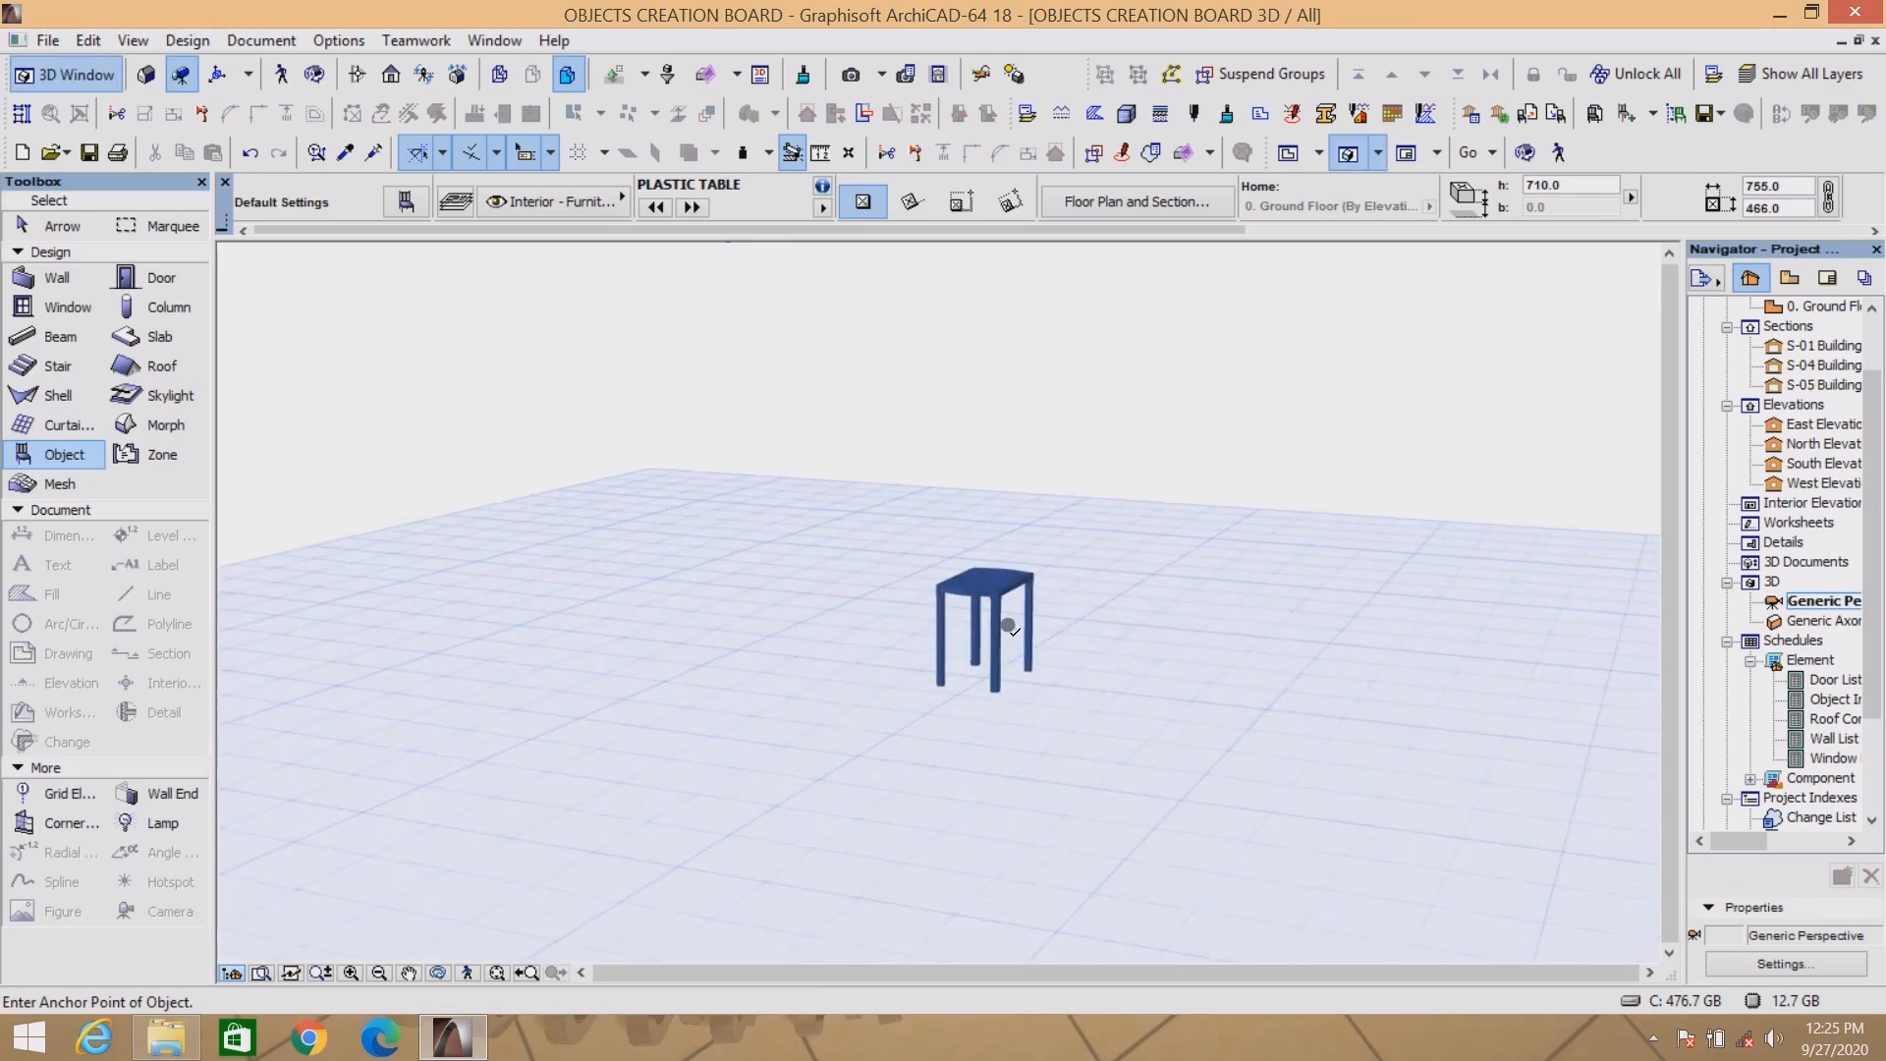
{"action": "scroll", "coordinate": [992, 631], "scroll_direction": "up", "scroll_amount": 5}
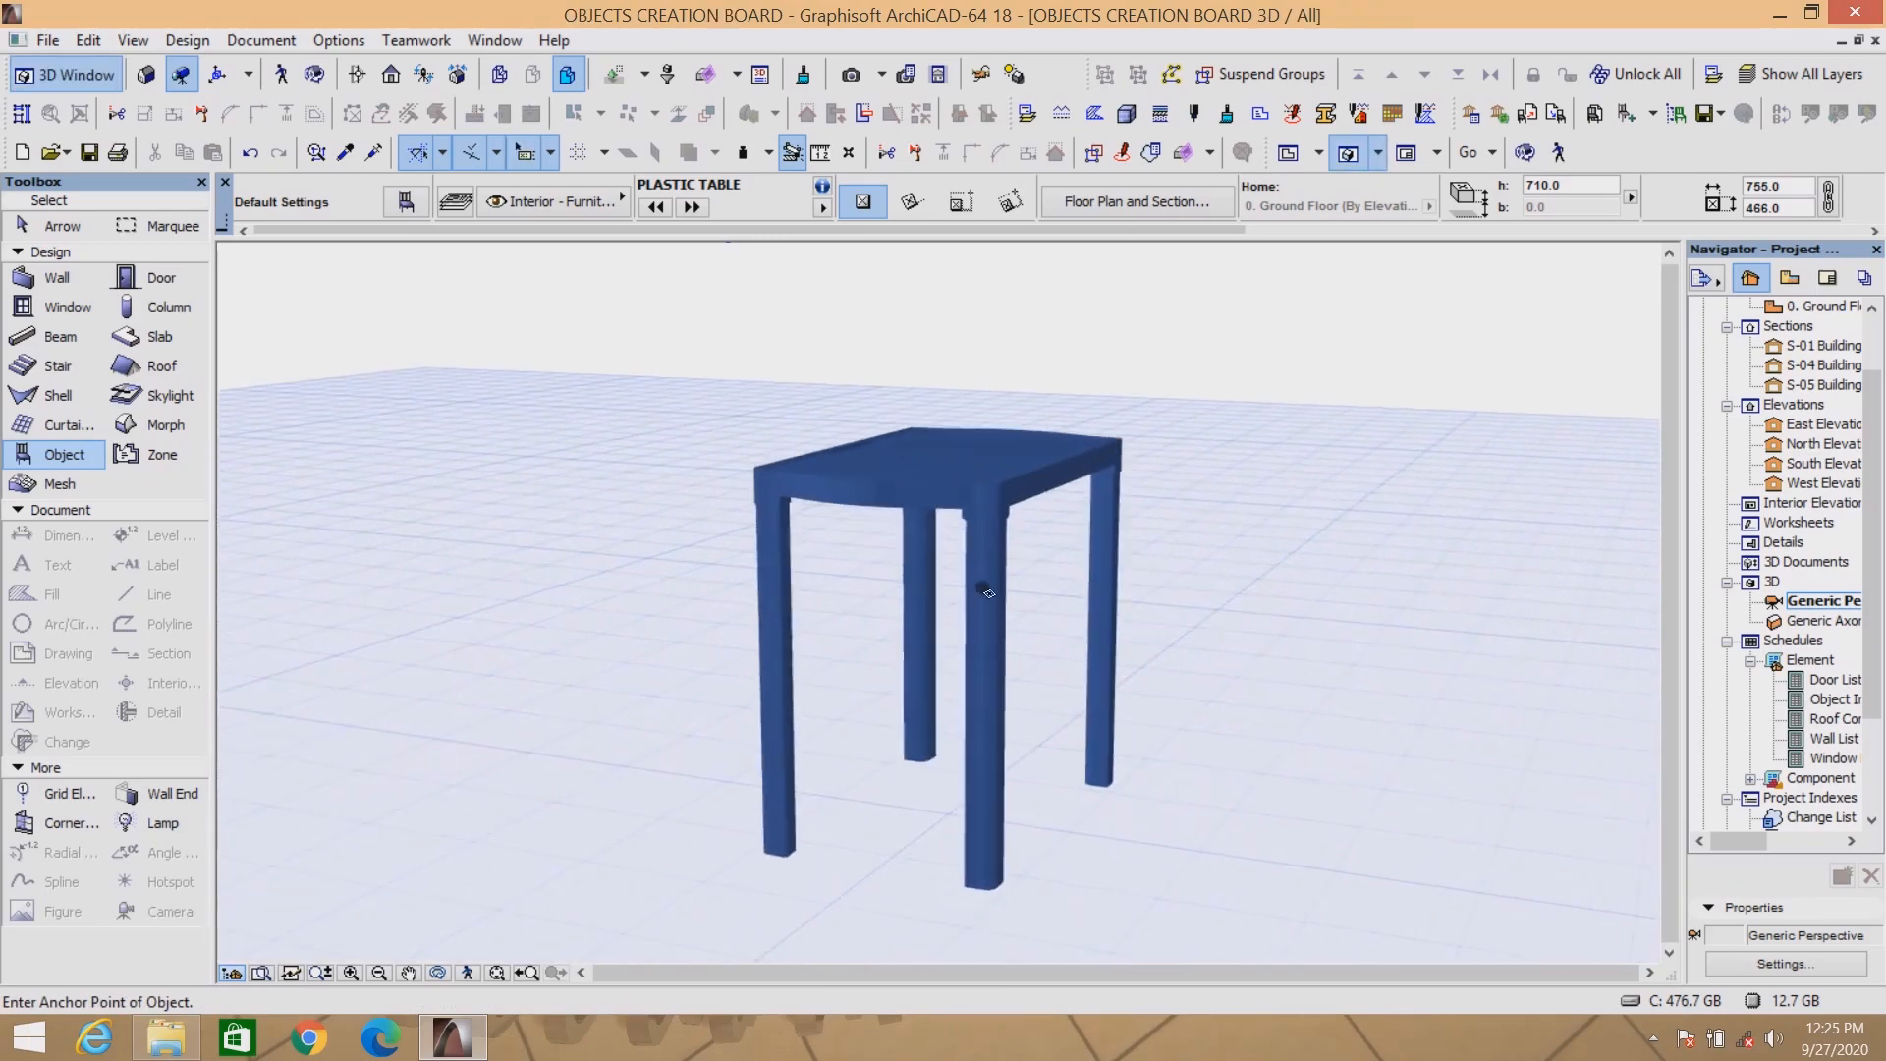
{"action": "left_click", "coordinate": [438, 973]}
{"action": "left_click_drag", "start_coordinate": [625, 381], "coordinate": [1068, 458]}
{"action": "scroll", "coordinate": [992, 491], "scroll_direction": "down", "scroll_amount": 4}
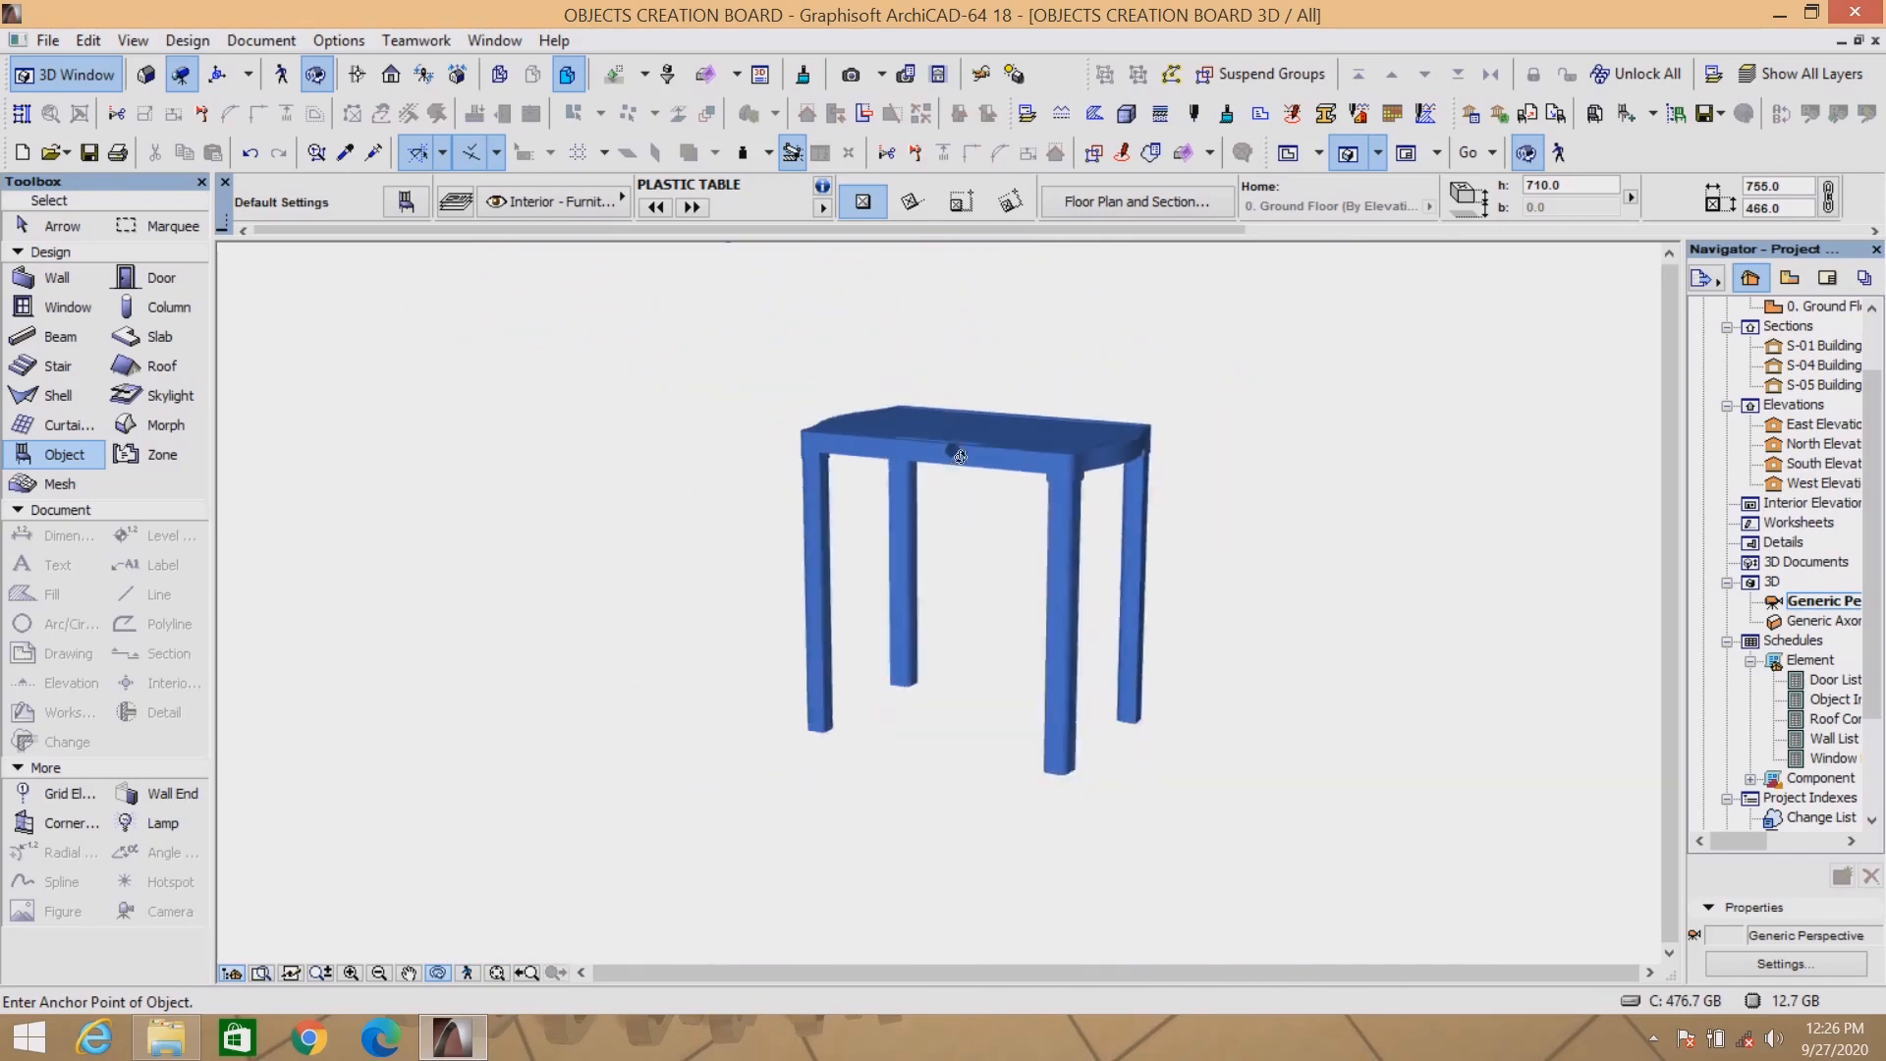
{"action": "scroll", "coordinate": [1057, 470], "scroll_direction": "up", "scroll_amount": 6}
{"action": "scroll", "coordinate": [1057, 468], "scroll_direction": "down", "scroll_amount": 4}
Return to the ground floor plan and delete the plastic table centred on the project origin.
{"action": "left_click", "coordinate": [1287, 152]}
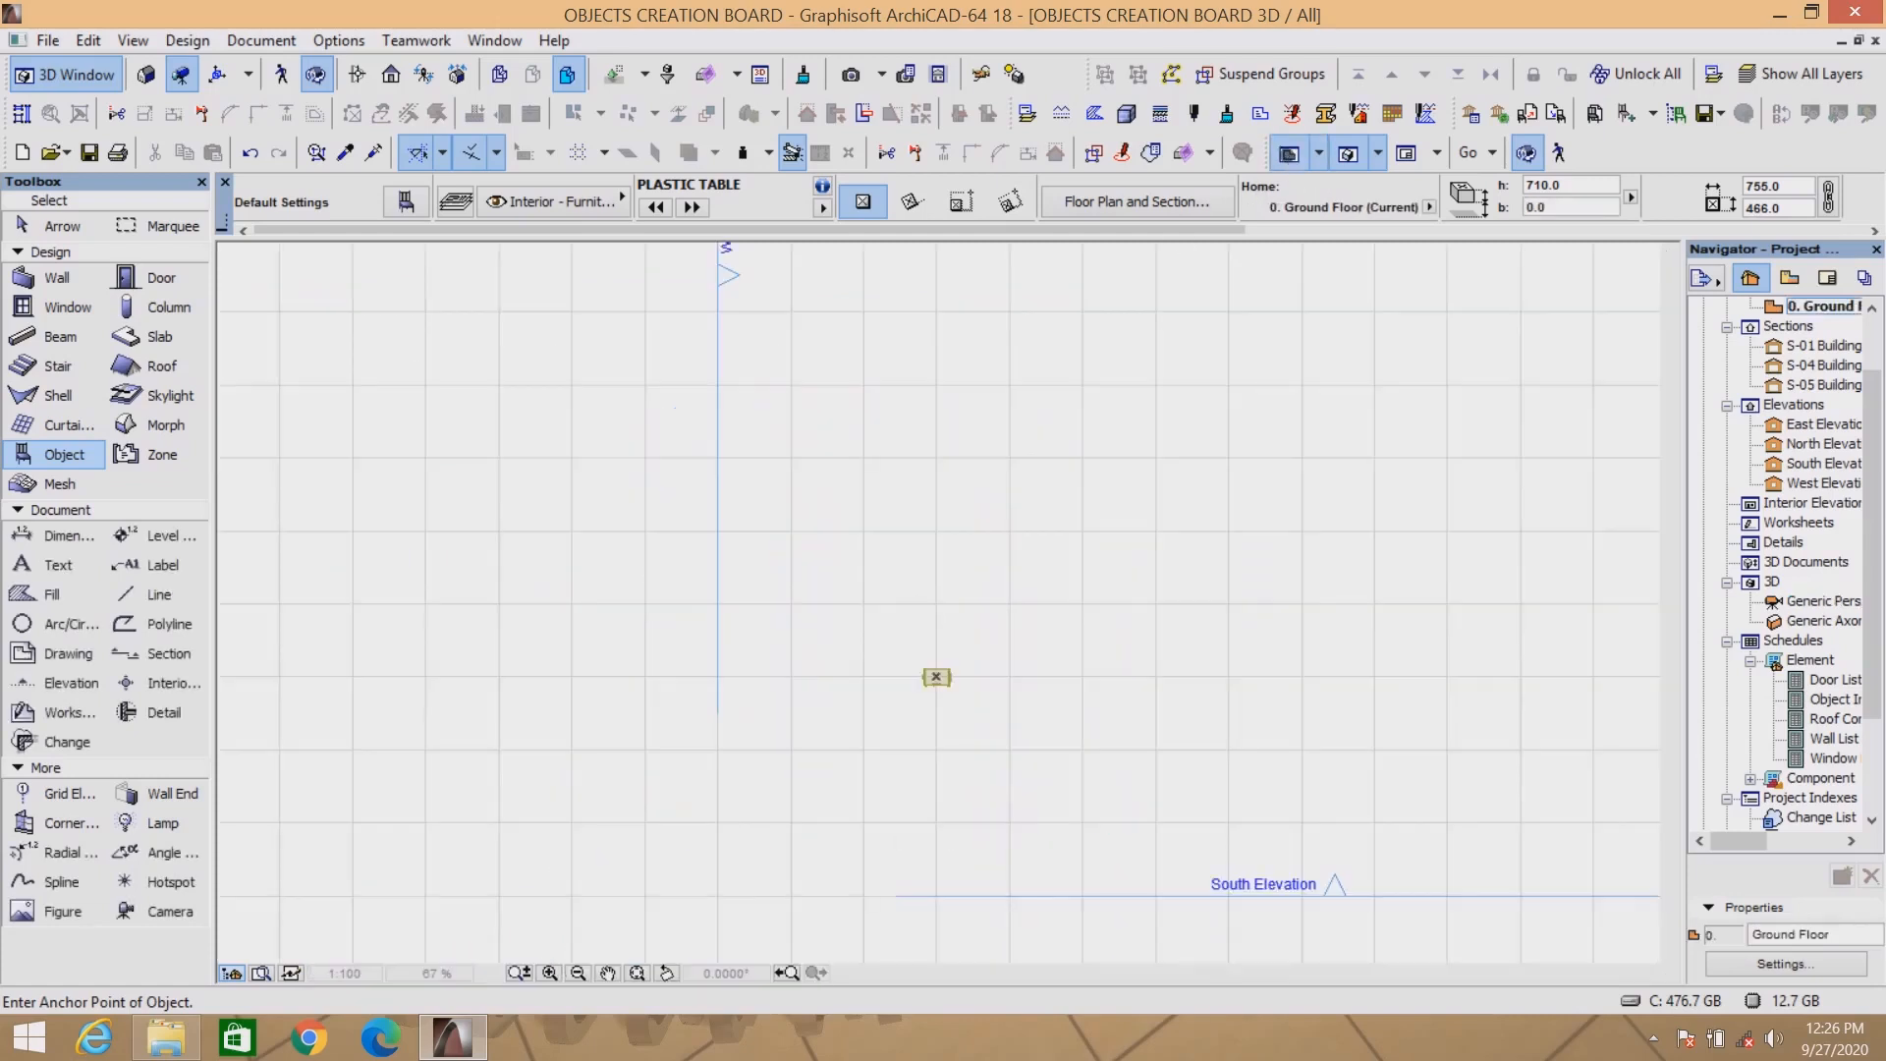
{"action": "scroll", "coordinate": [982, 629], "scroll_direction": "up", "scroll_amount": 5}
{"action": "scroll", "coordinate": [893, 697], "scroll_direction": "up", "scroll_amount": 5}
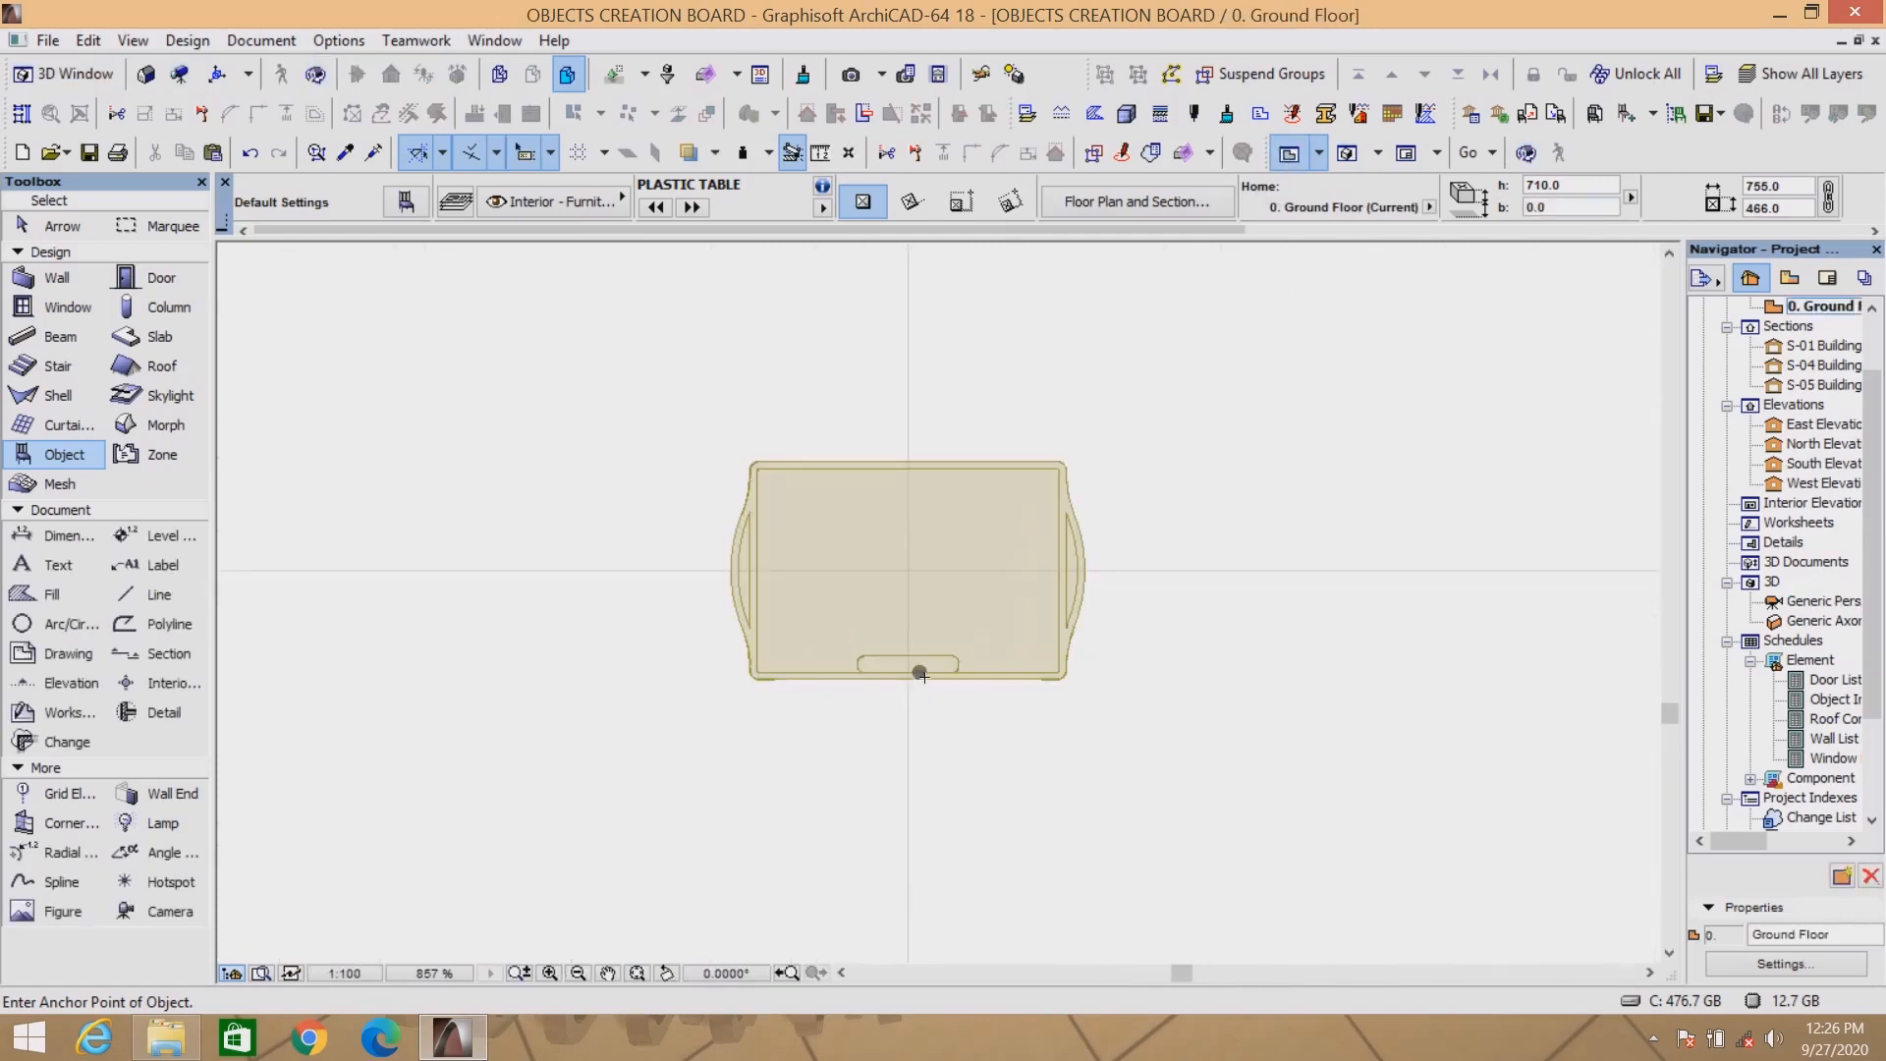
{"action": "left_click", "coordinate": [909, 614], "text": "shift"}
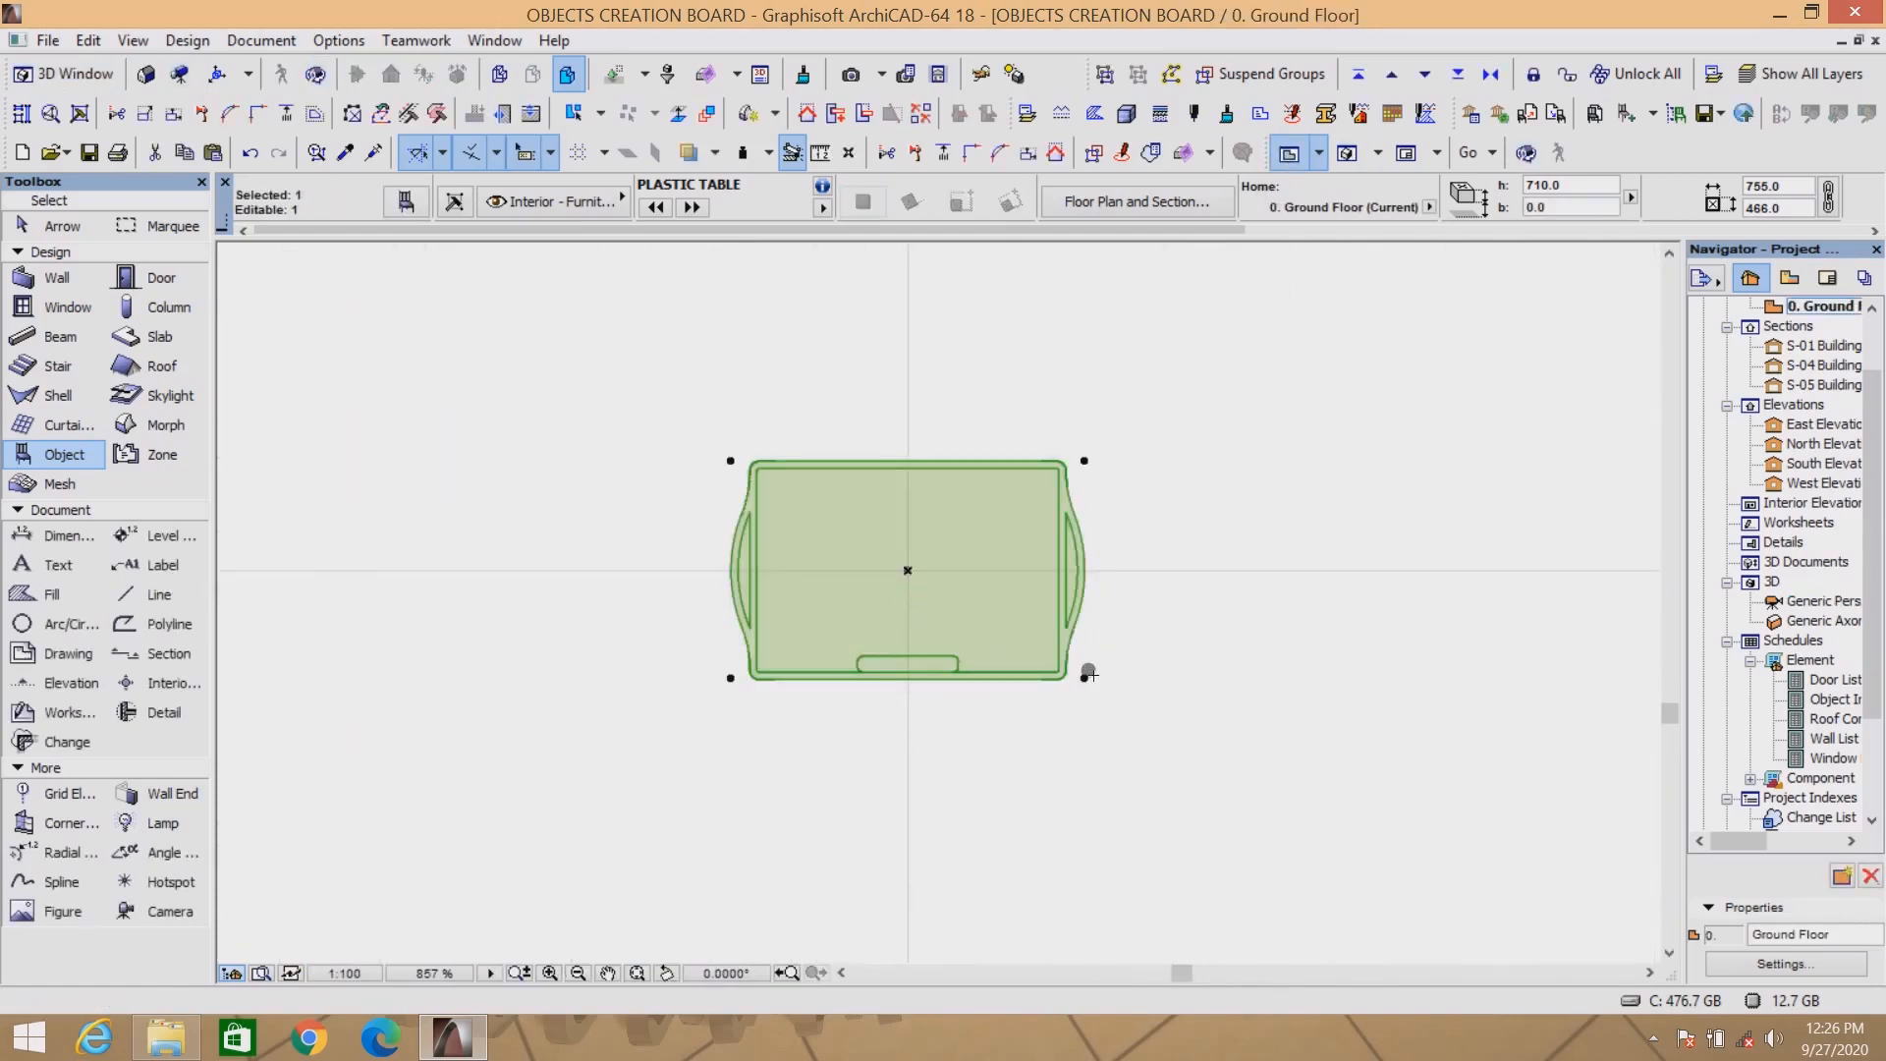
{"action": "key", "text": "Delete"}
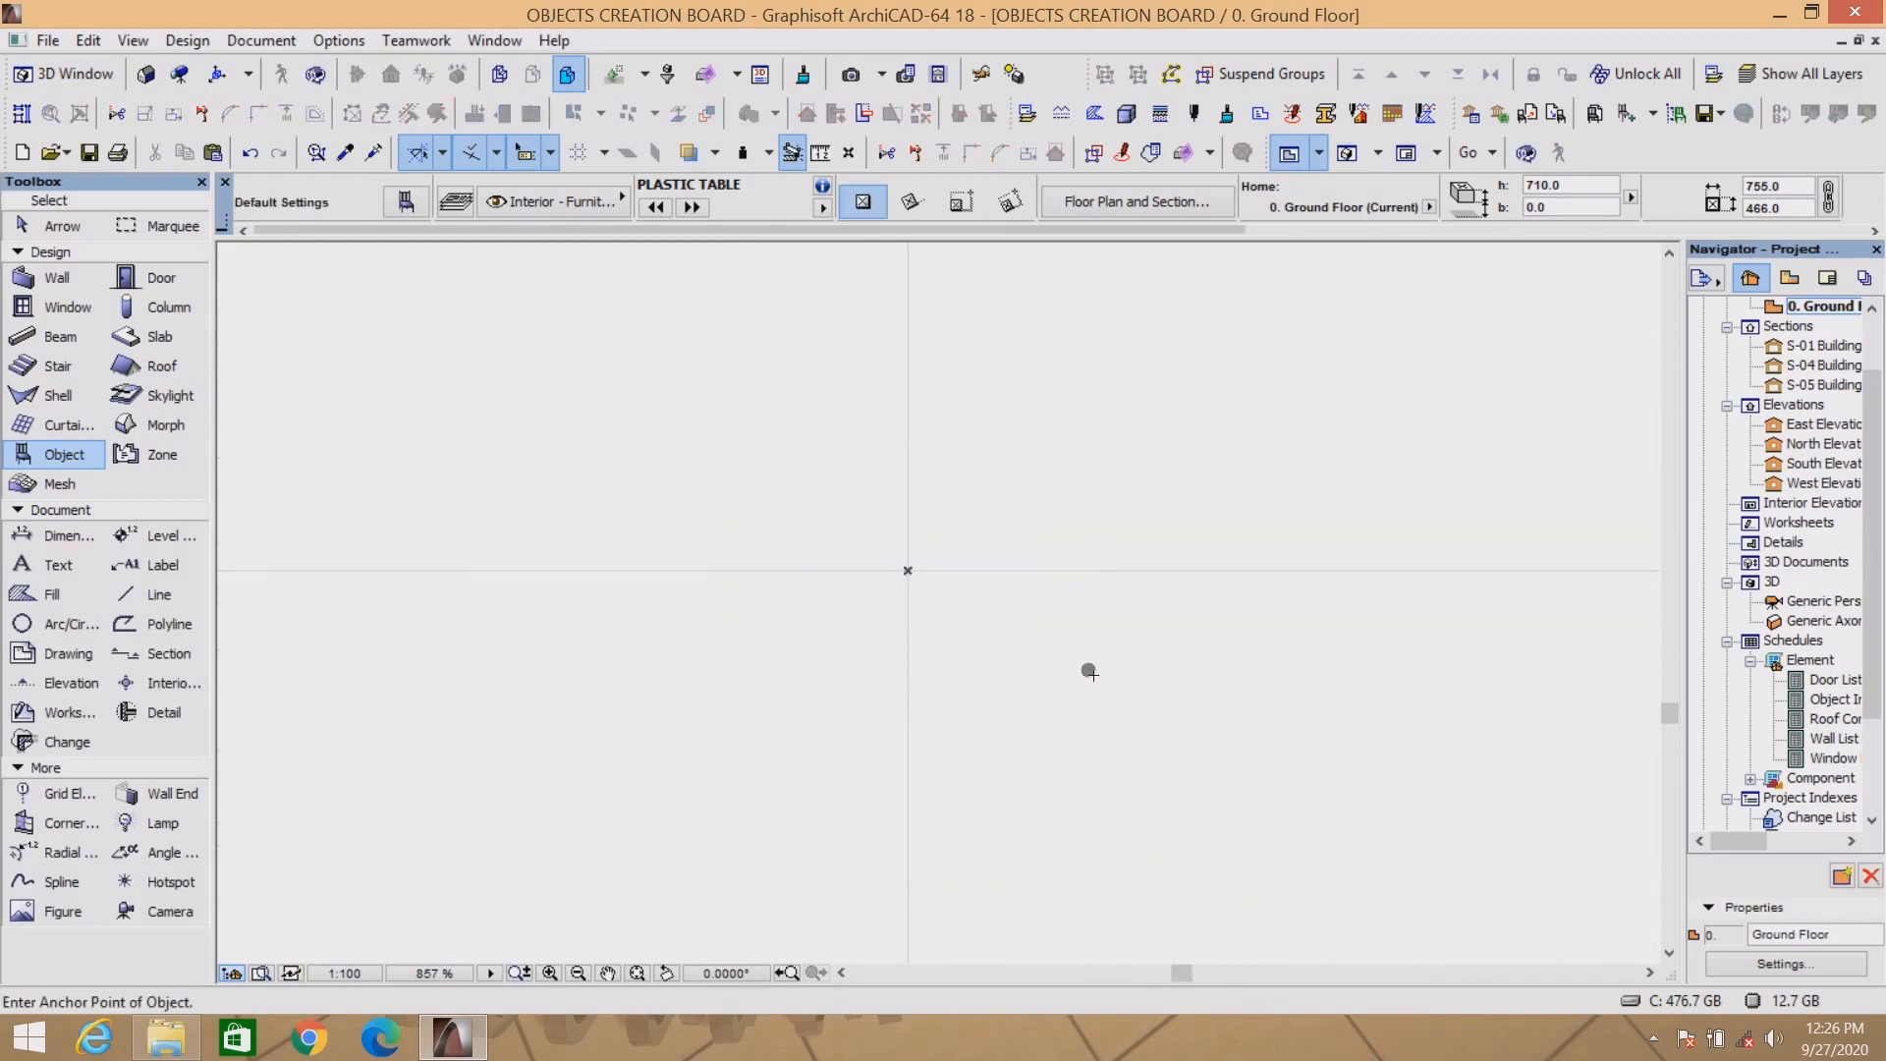
Set the default anchor point of the PLASTIC TABLE object to its upper-left corner.
{"action": "left_click", "coordinate": [404, 202]}
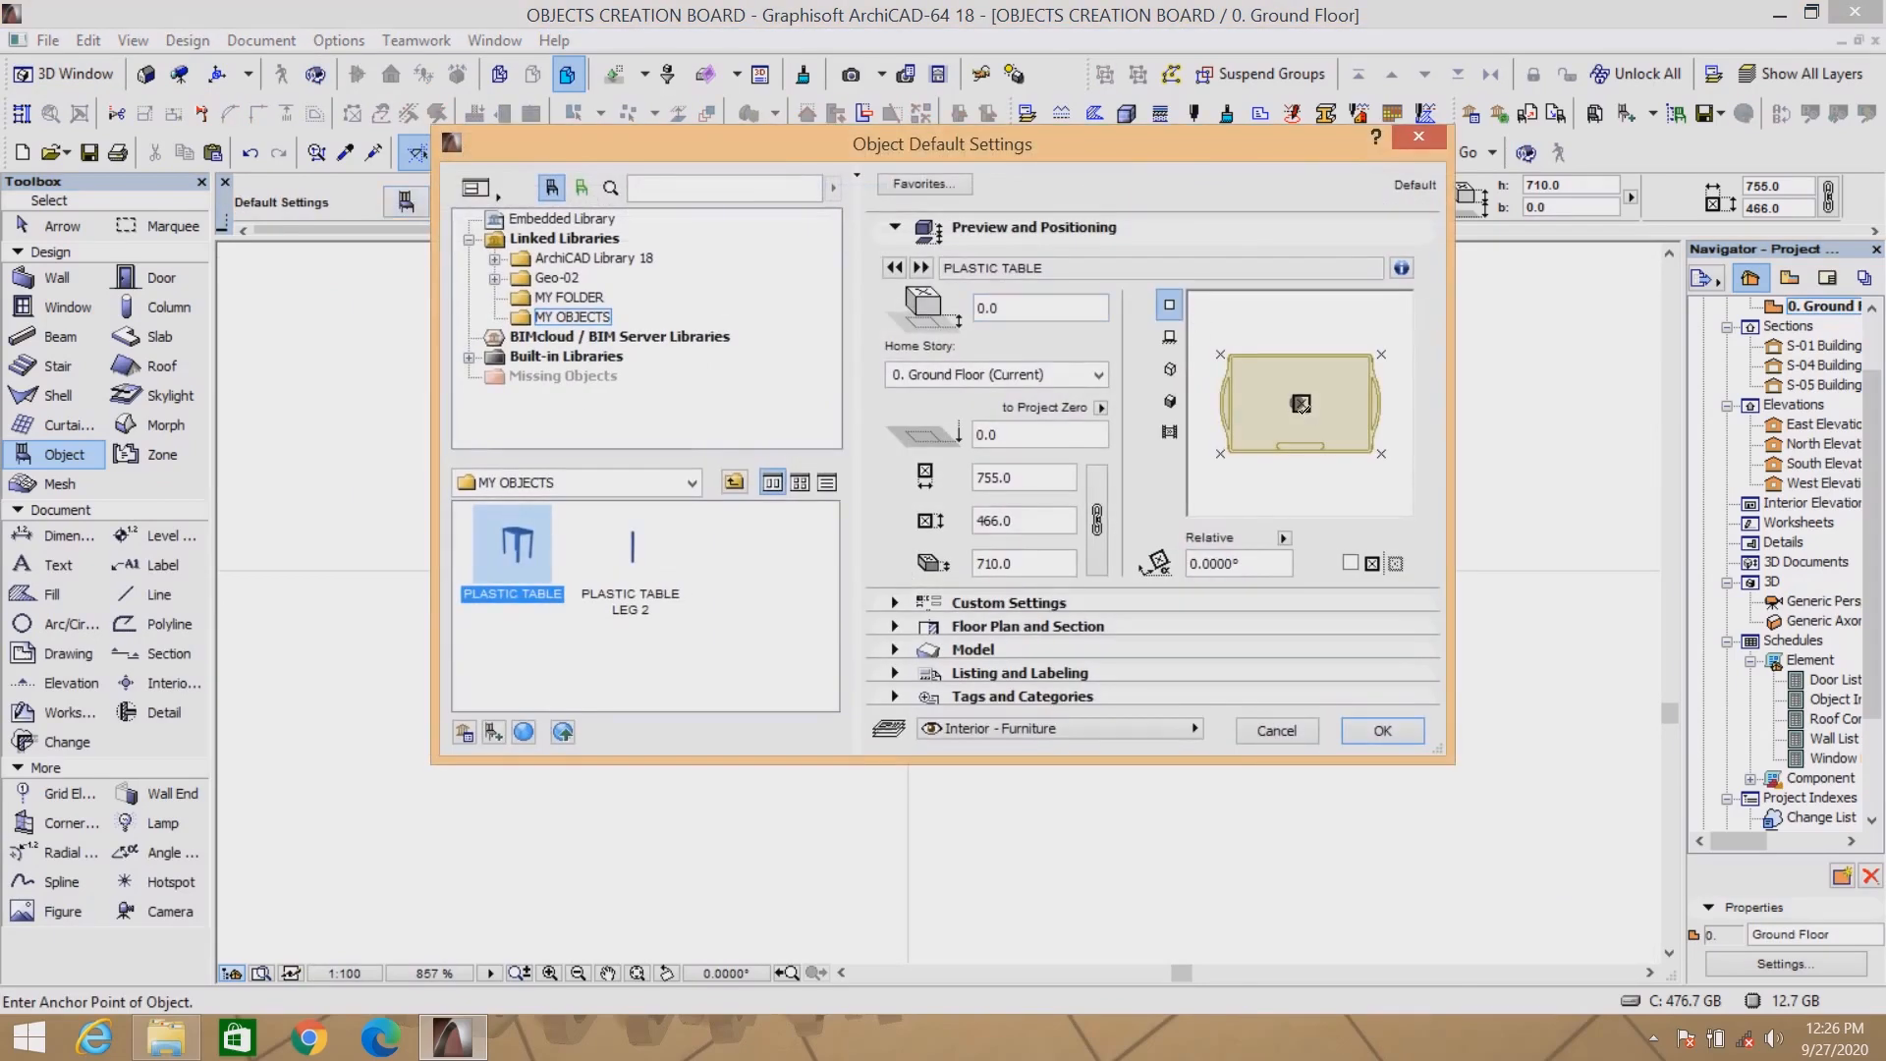
{"action": "left_click", "coordinate": [1219, 354]}
{"action": "left_click", "coordinate": [1370, 737]}
{"action": "left_click", "coordinate": [1371, 736]}
Place the plastic table with its upper-left corner on the project origin and select it.
{"action": "scroll", "coordinate": [914, 573], "scroll_direction": "up", "scroll_amount": 5}
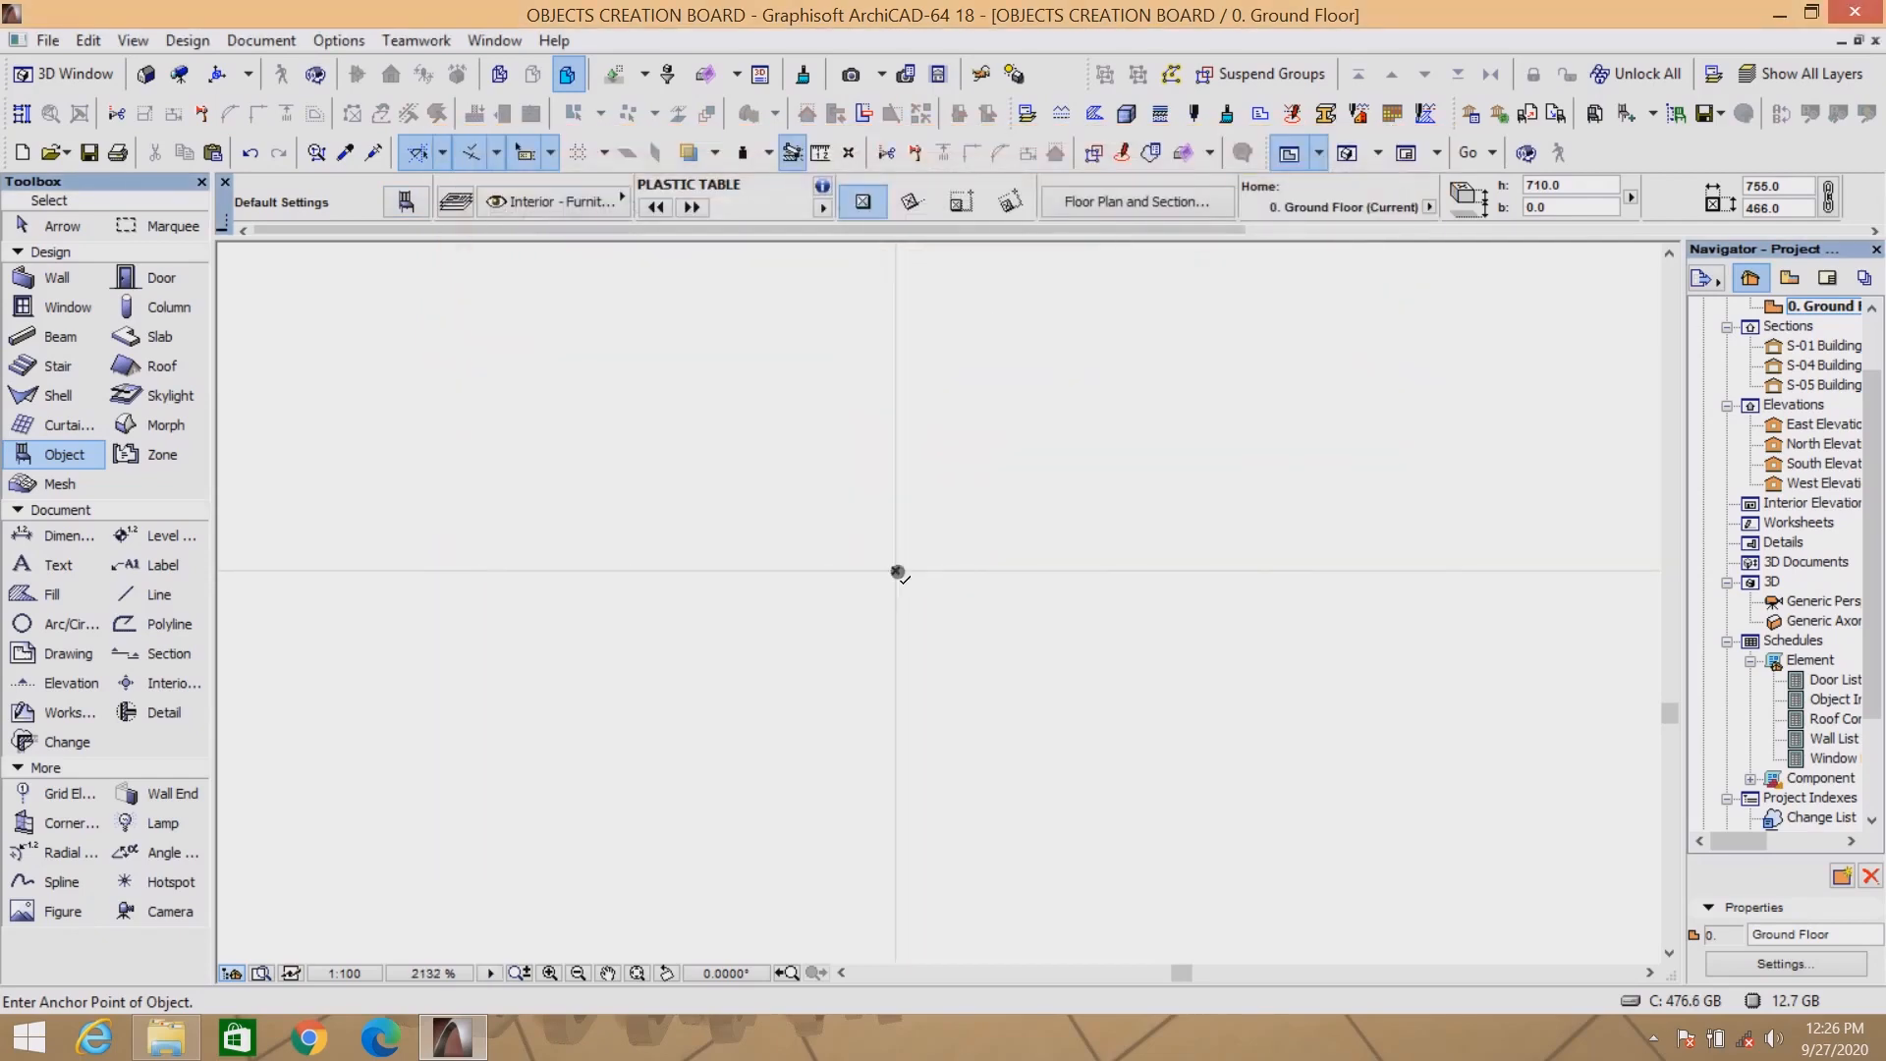
{"action": "left_click", "coordinate": [897, 572]}
{"action": "scroll", "coordinate": [892, 571], "scroll_direction": "down", "scroll_amount": 5}
{"action": "left_click", "coordinate": [978, 609], "text": "shift"}
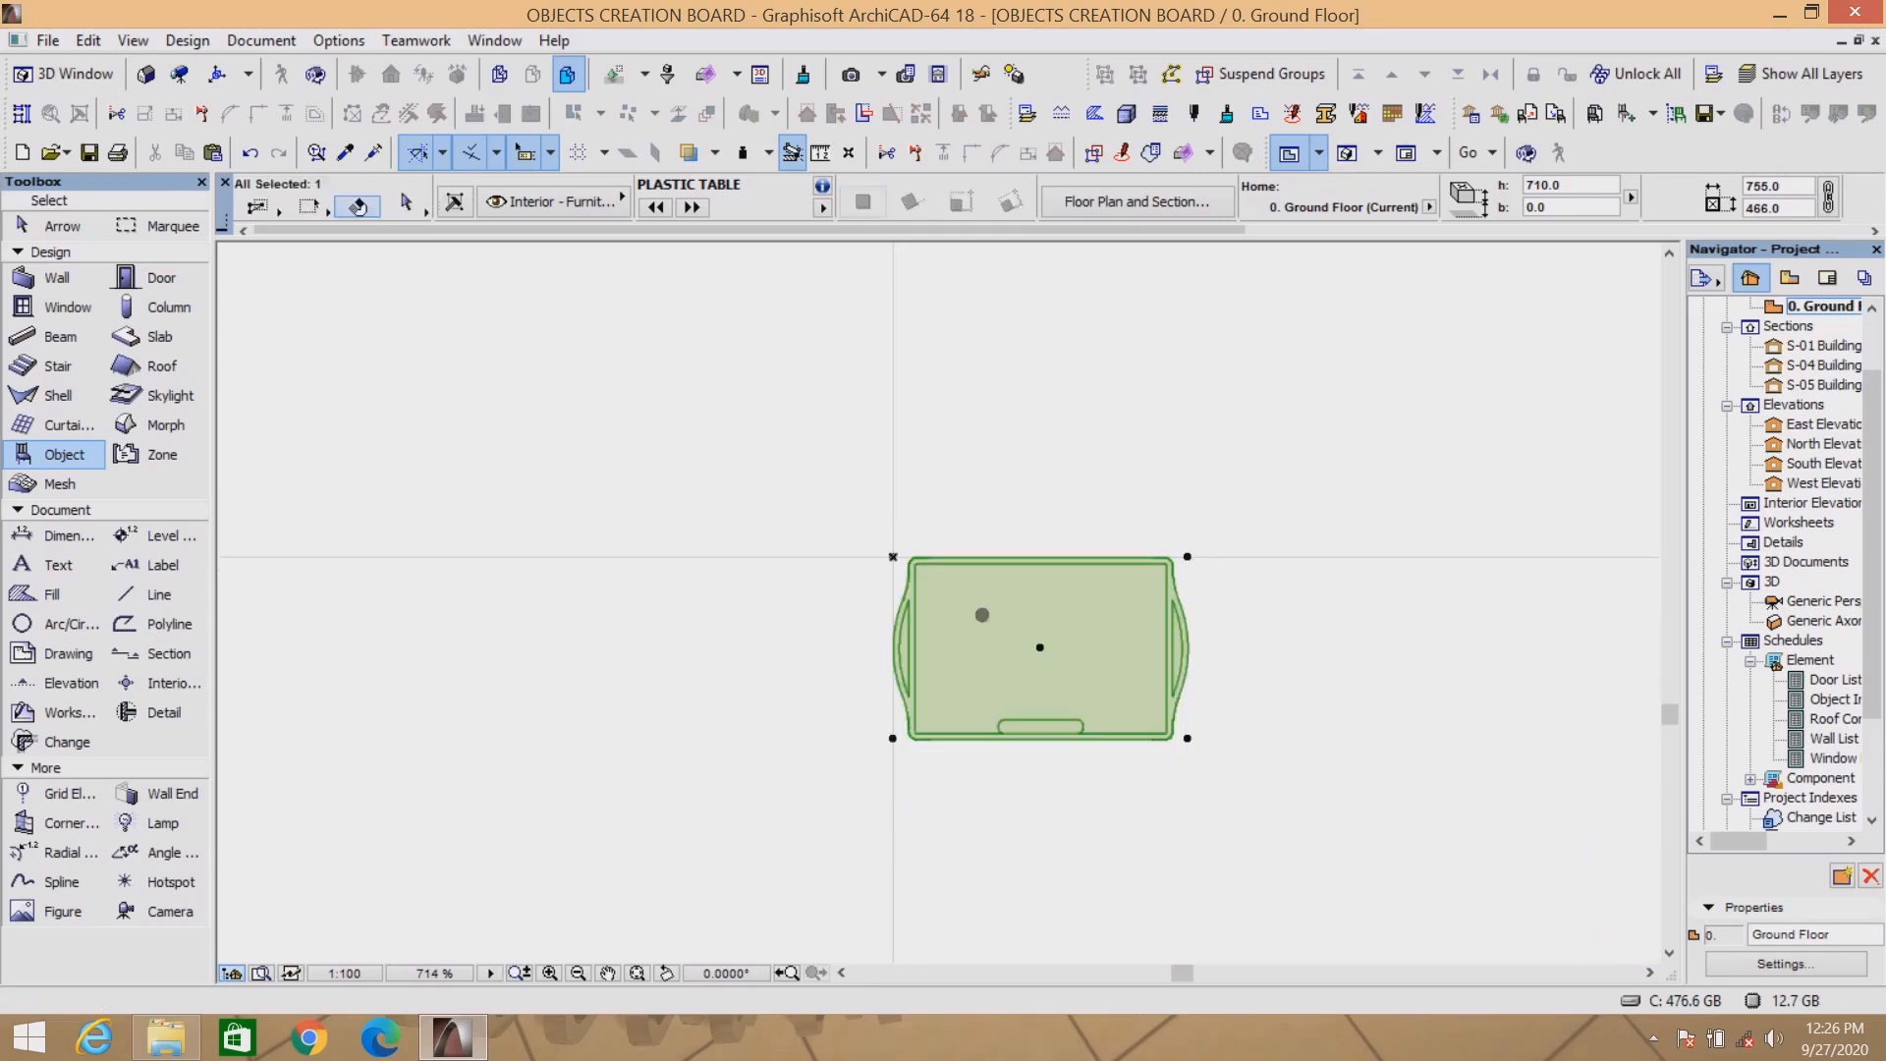
Examine in 3D how the table's corner leg sits relative to the project origin.
{"action": "left_click", "coordinate": [1348, 154]}
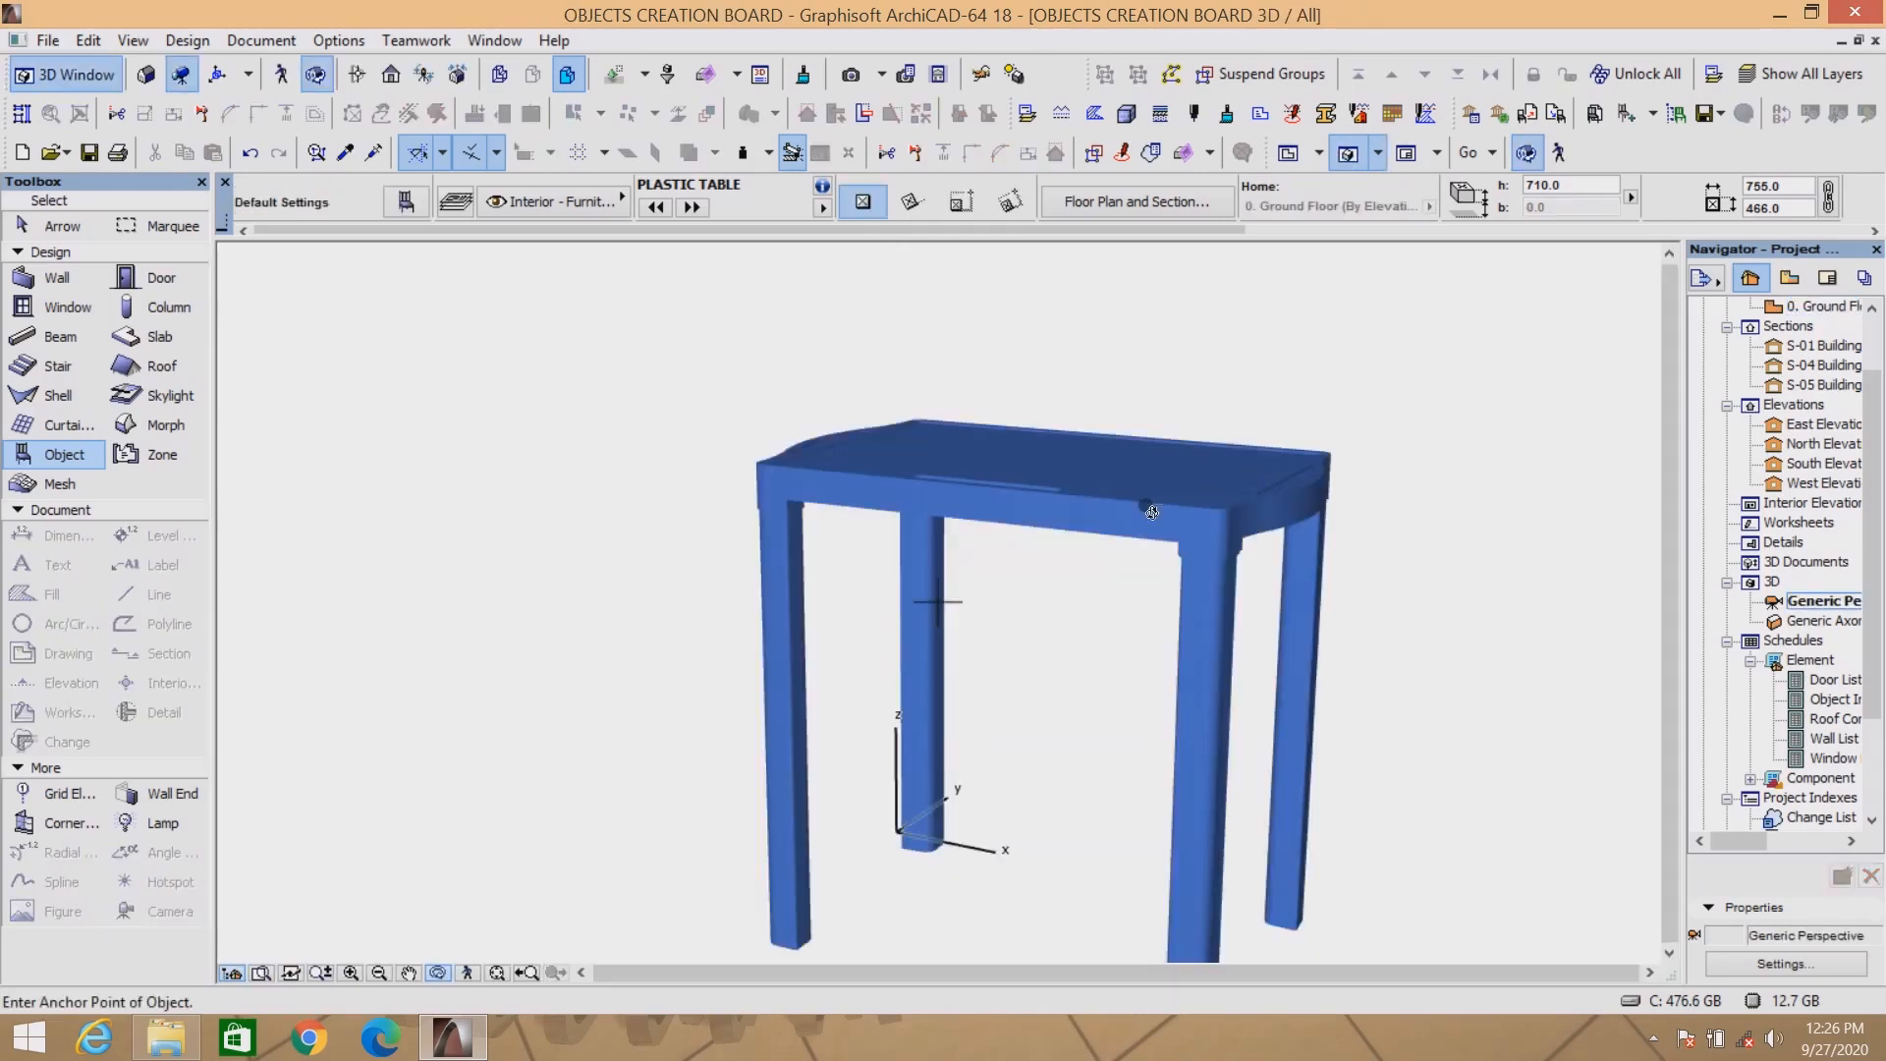
{"action": "scroll", "coordinate": [1121, 516], "scroll_direction": "down", "scroll_amount": 1}
{"action": "left_click_drag", "start_coordinate": [935, 521], "coordinate": [1233, 494]}
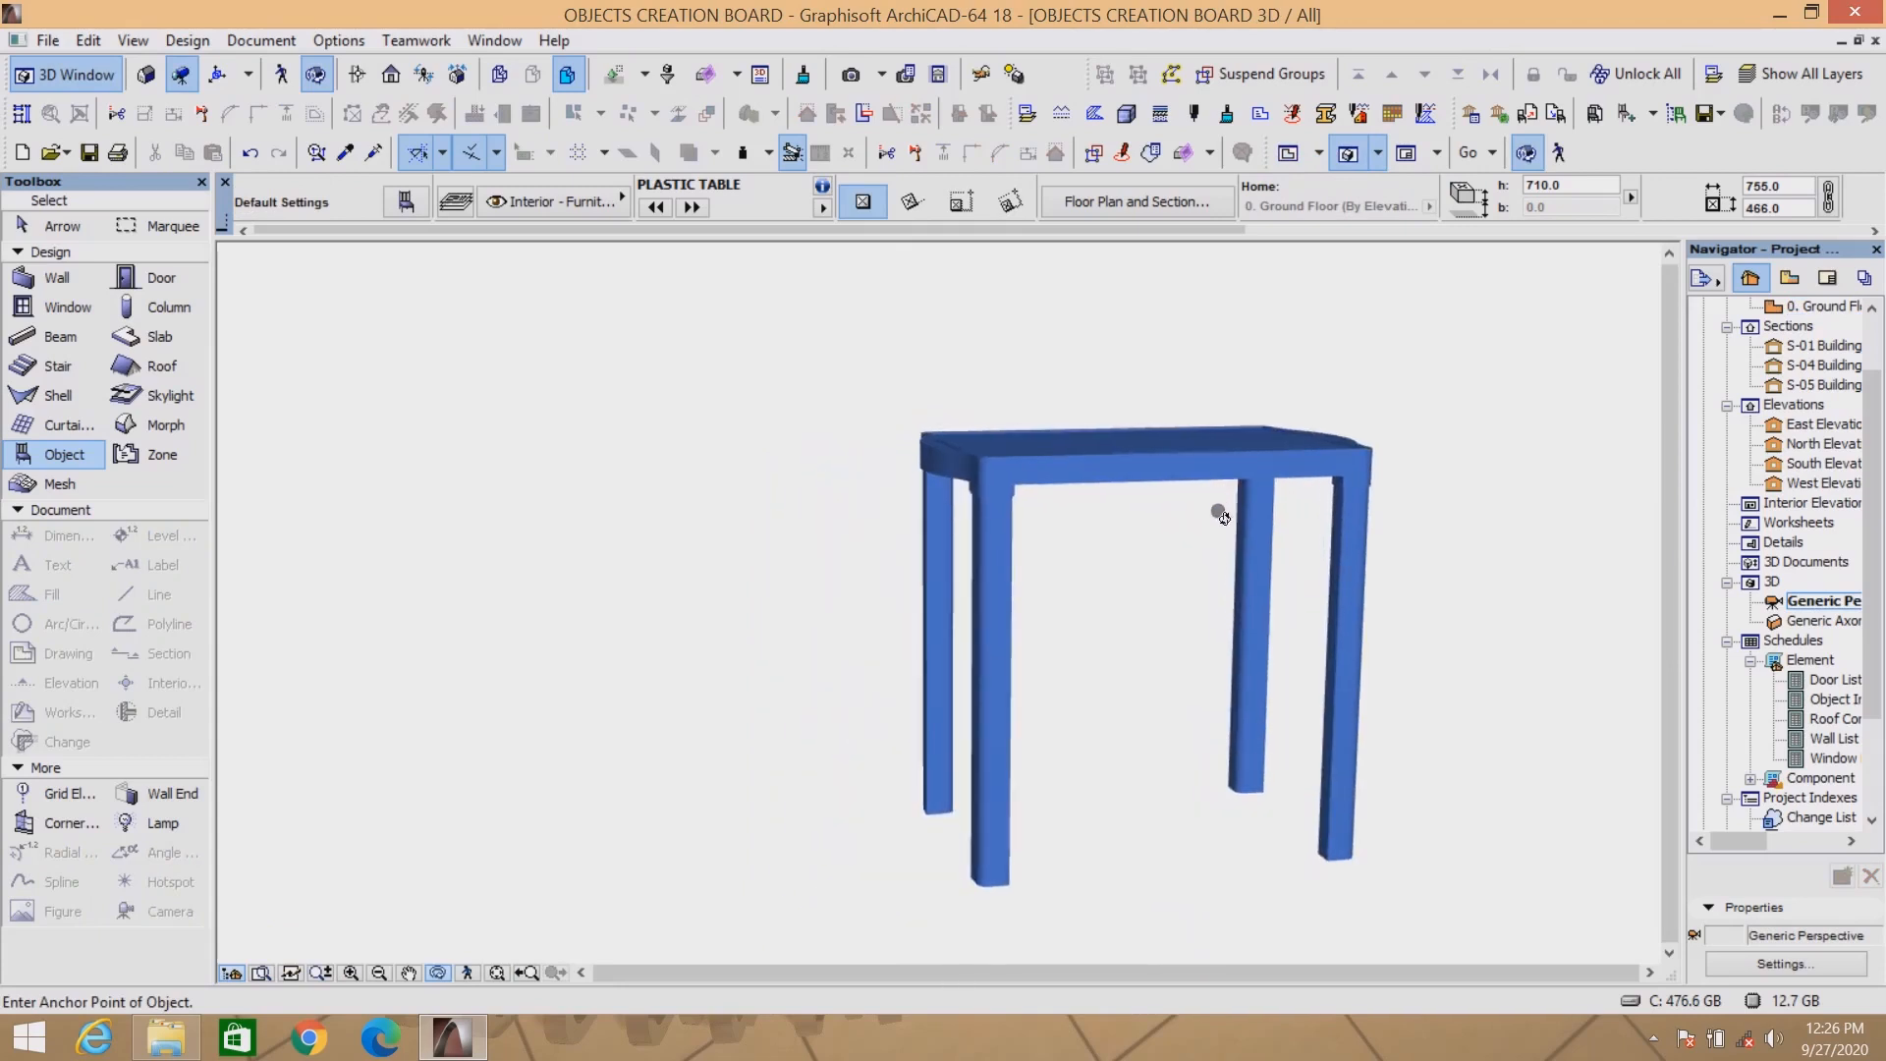
{"action": "scroll", "coordinate": [931, 811], "scroll_direction": "up", "scroll_amount": 5}
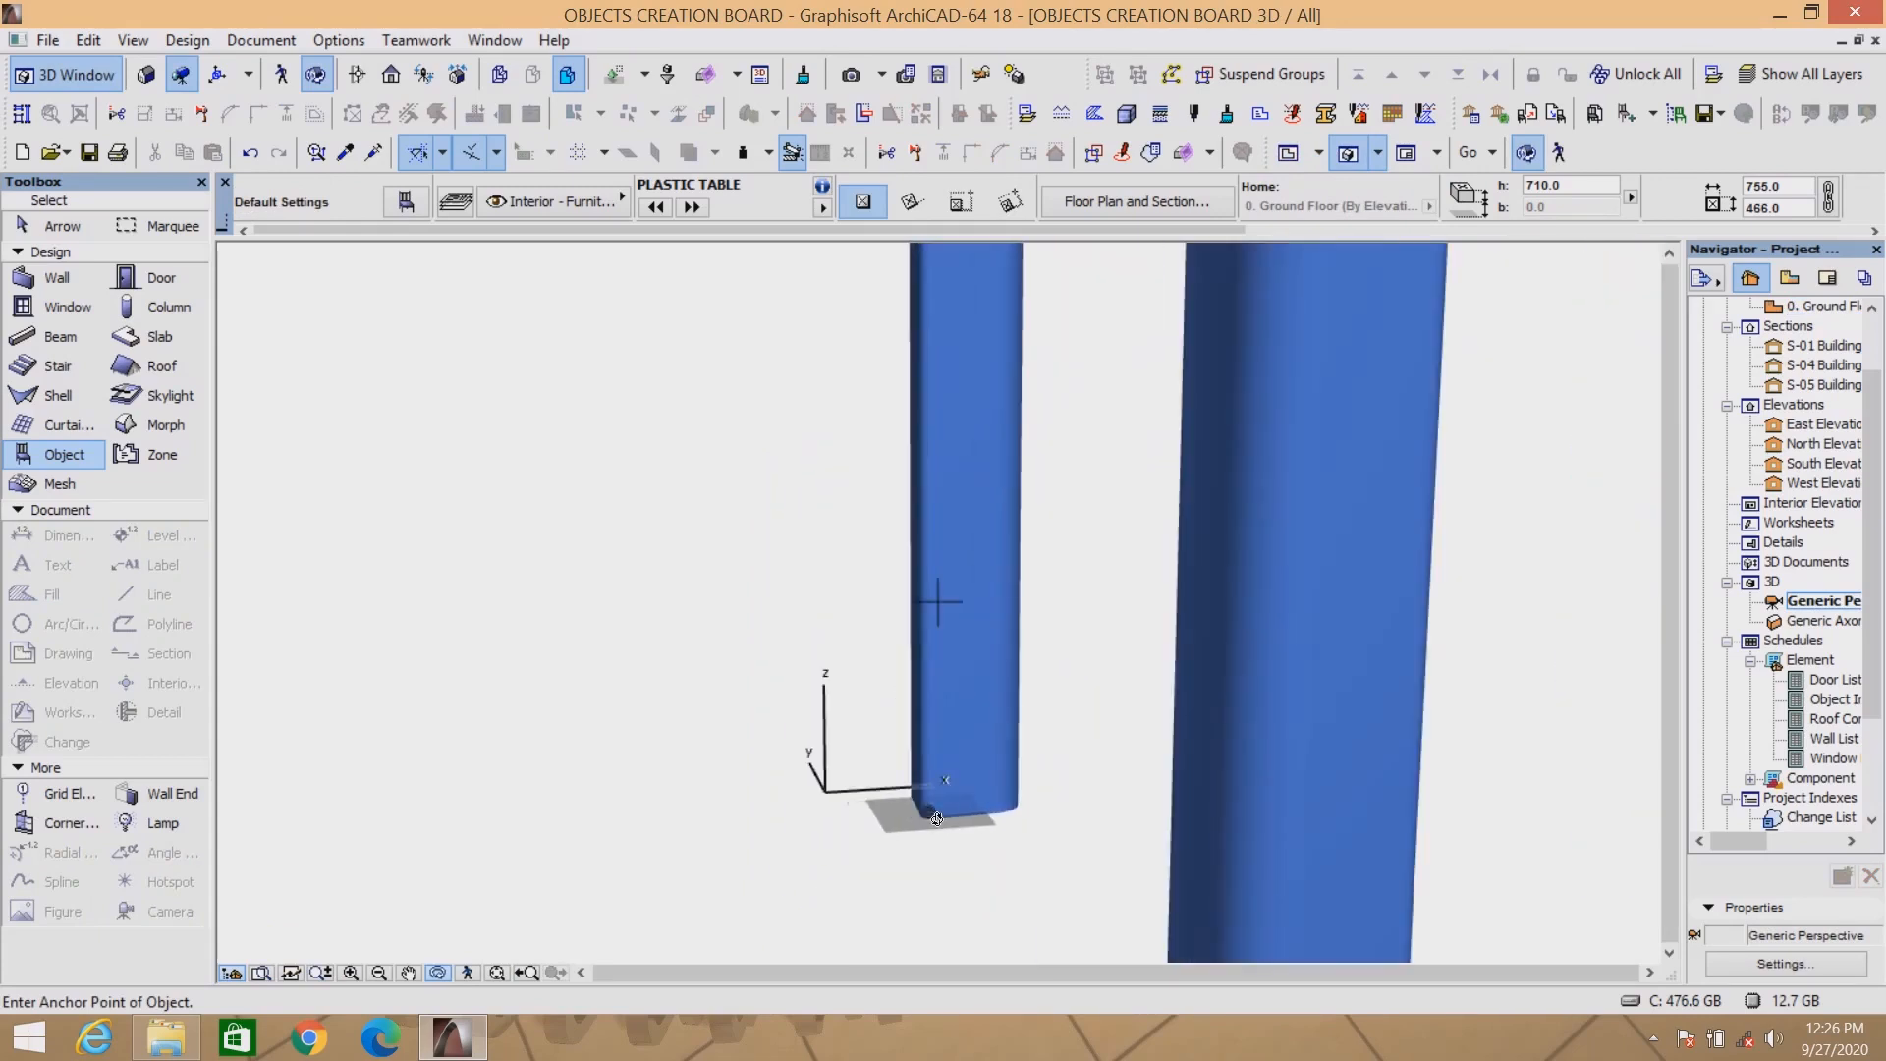
{"action": "scroll", "coordinate": [936, 818], "scroll_direction": "down", "scroll_amount": 4}
{"action": "left_click_drag", "start_coordinate": [1029, 373], "coordinate": [1377, 390]}
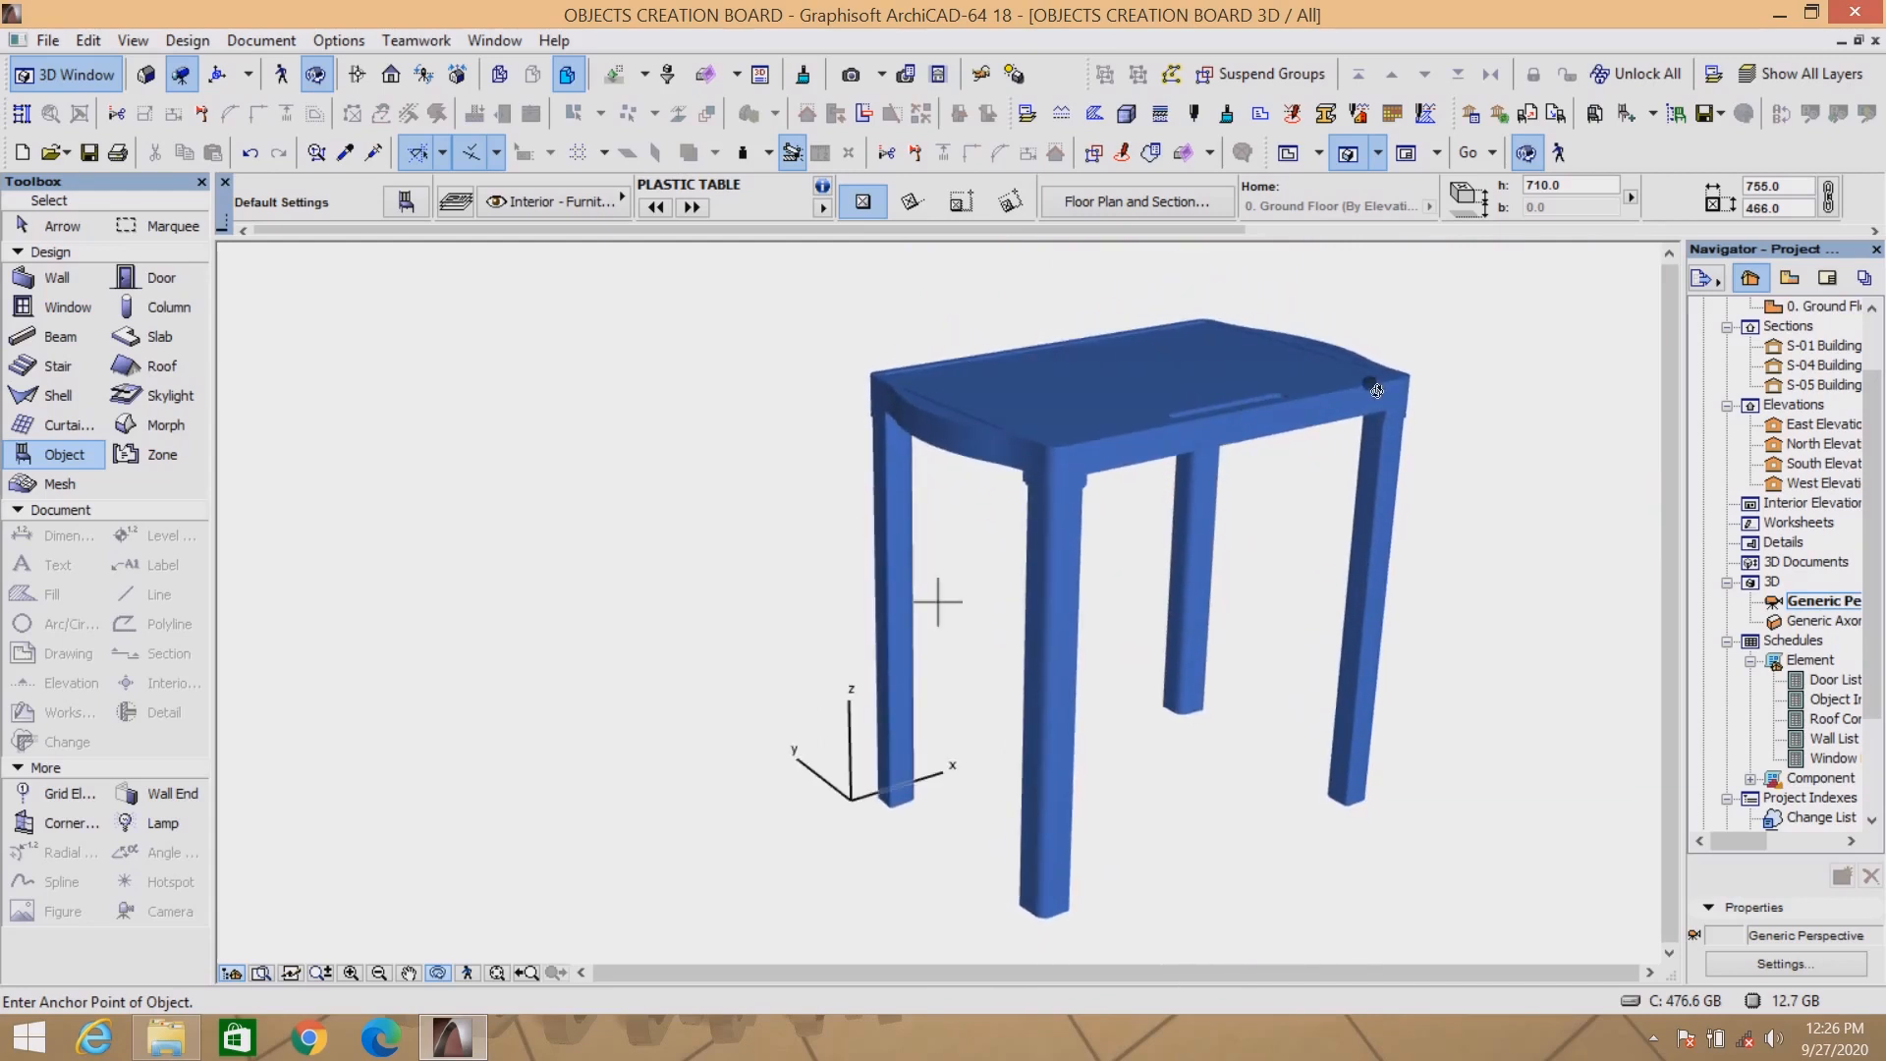
Start saving the 3D model as an Artlantis Render Studio File 5.0 (*.atl) and add a new folder on the Desktop.
{"action": "key", "text": "ctrl+shift+s"}
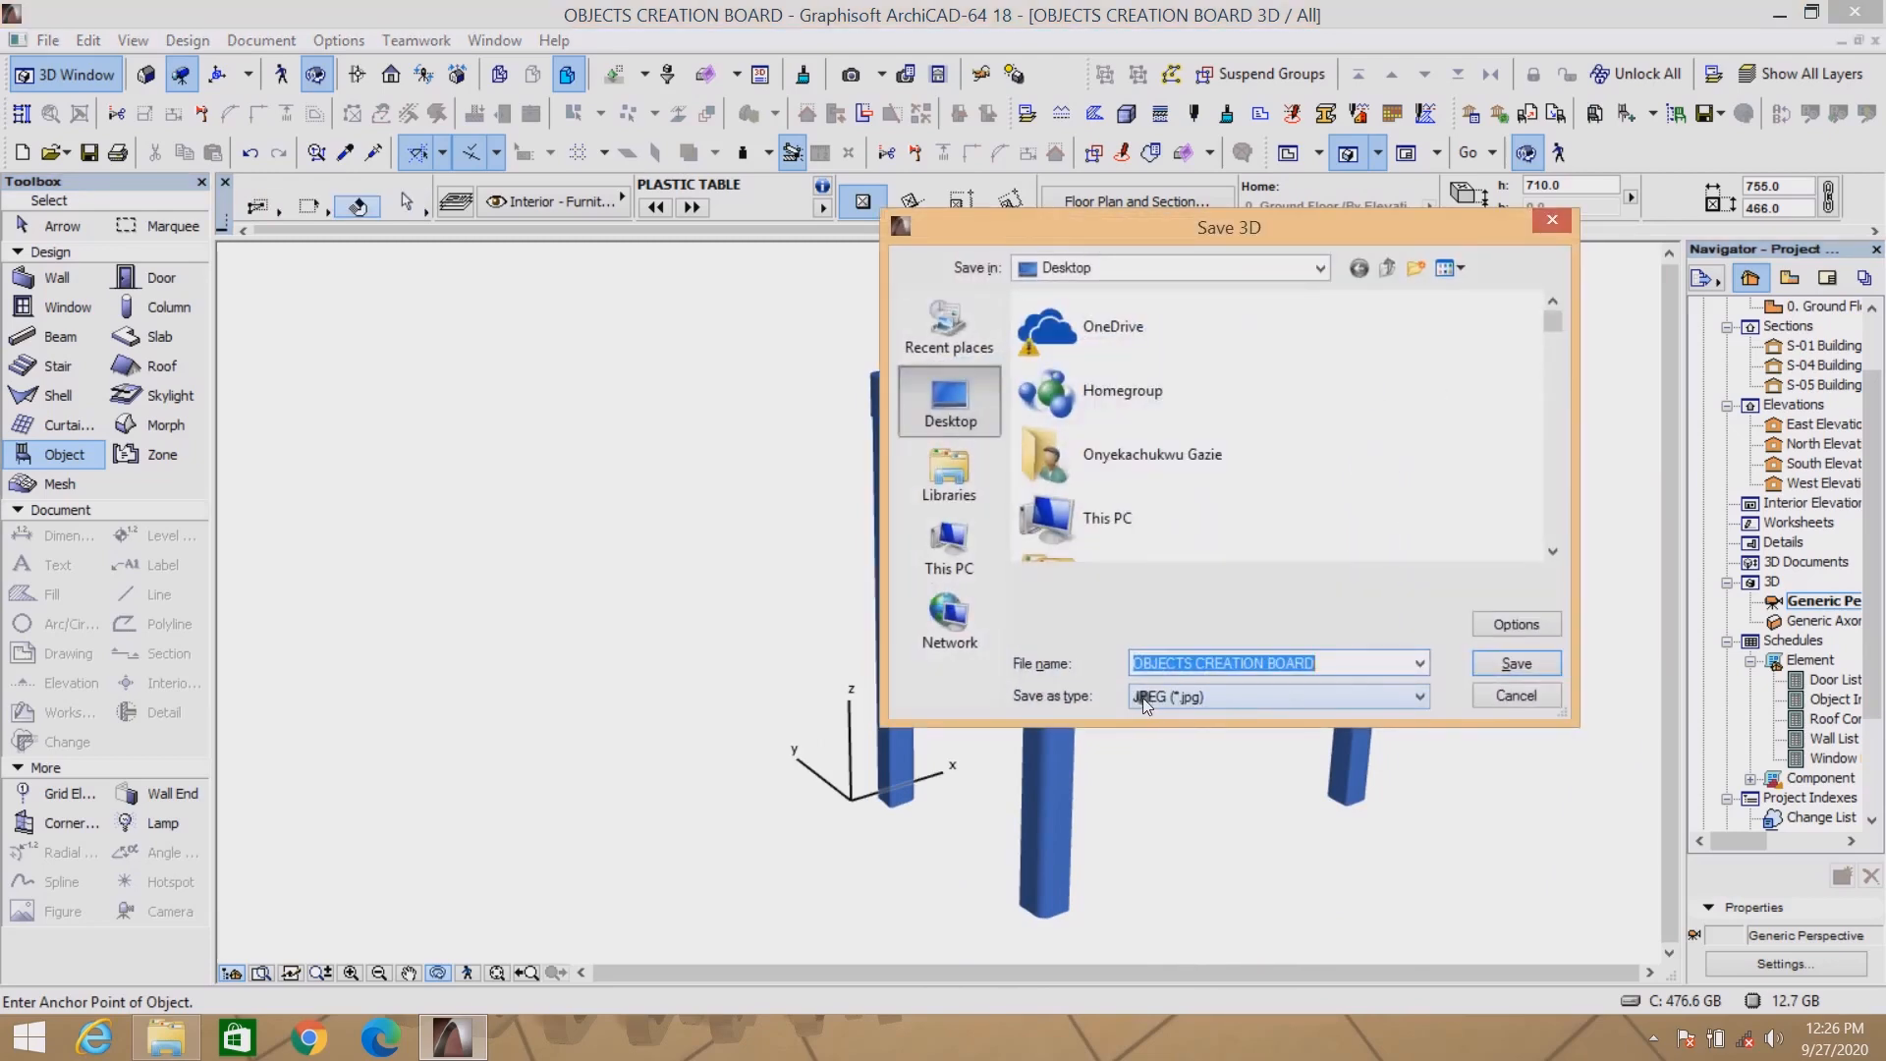
{"action": "left_click", "coordinate": [1421, 696]}
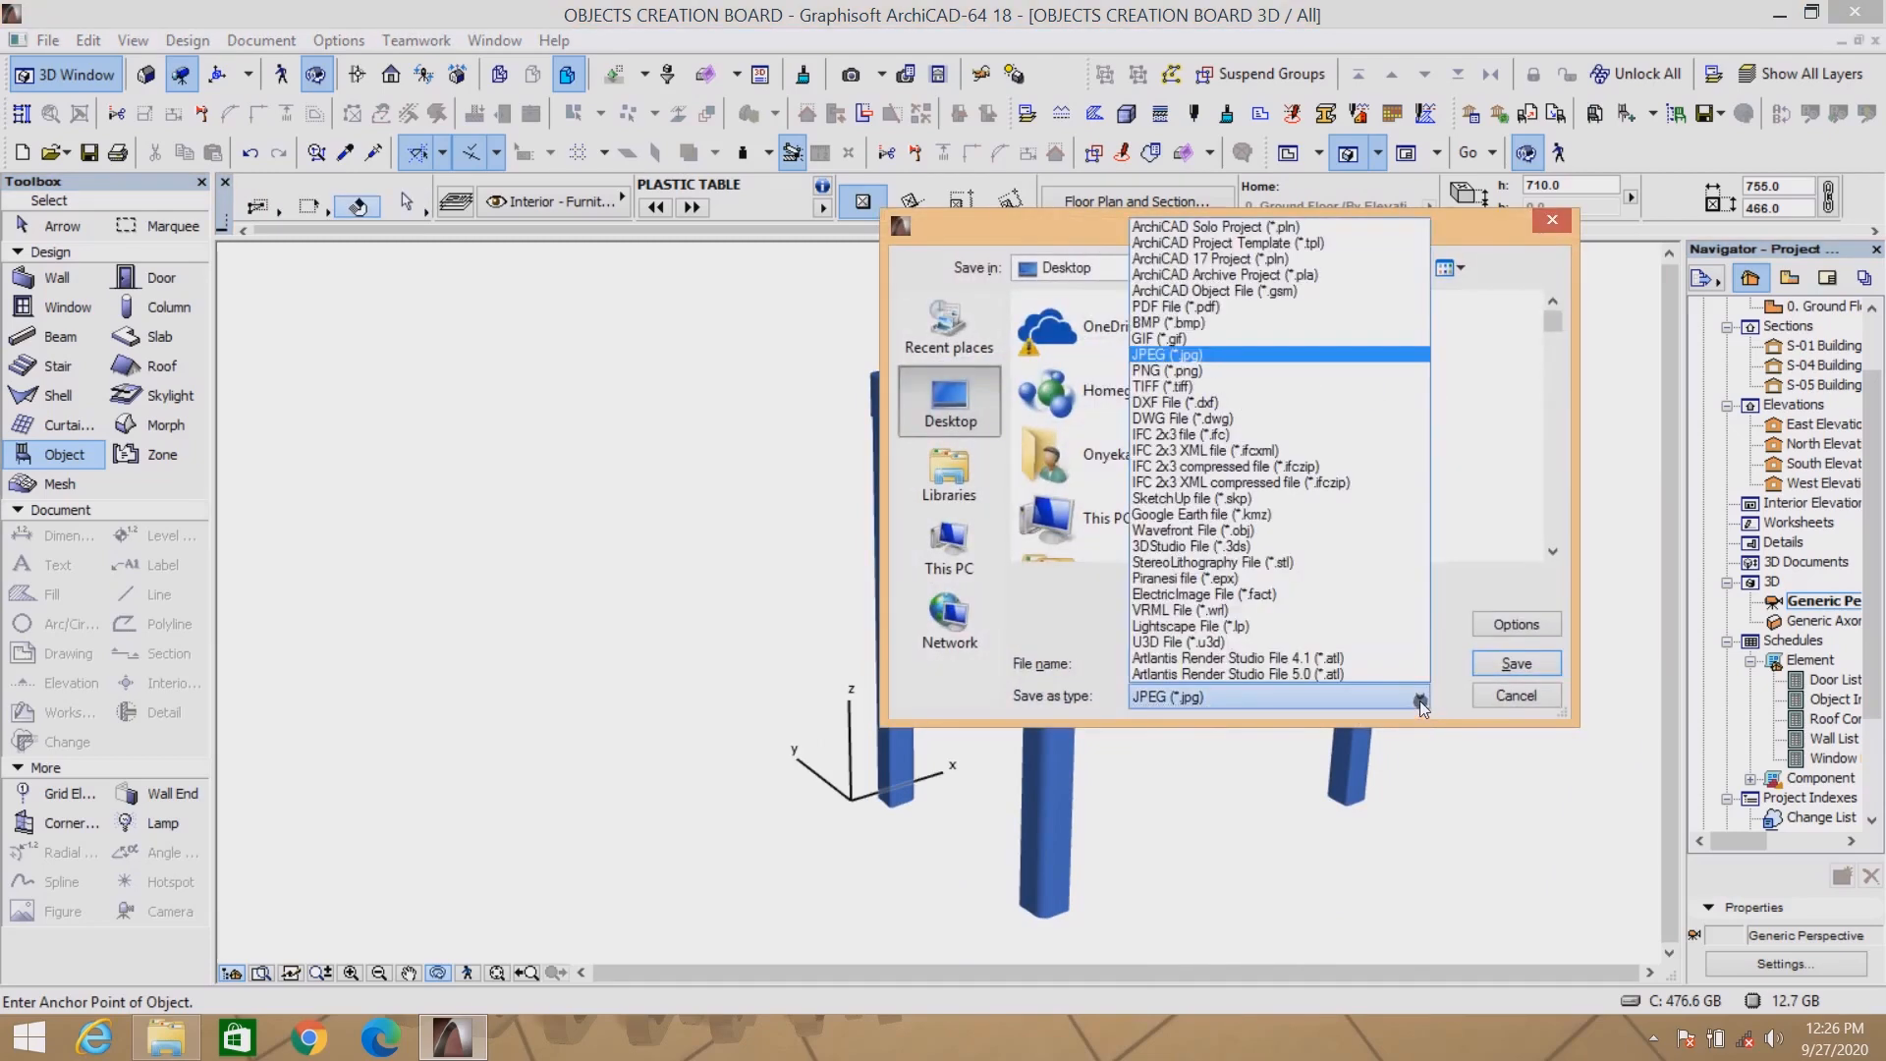
{"action": "left_click", "coordinate": [1317, 677]}
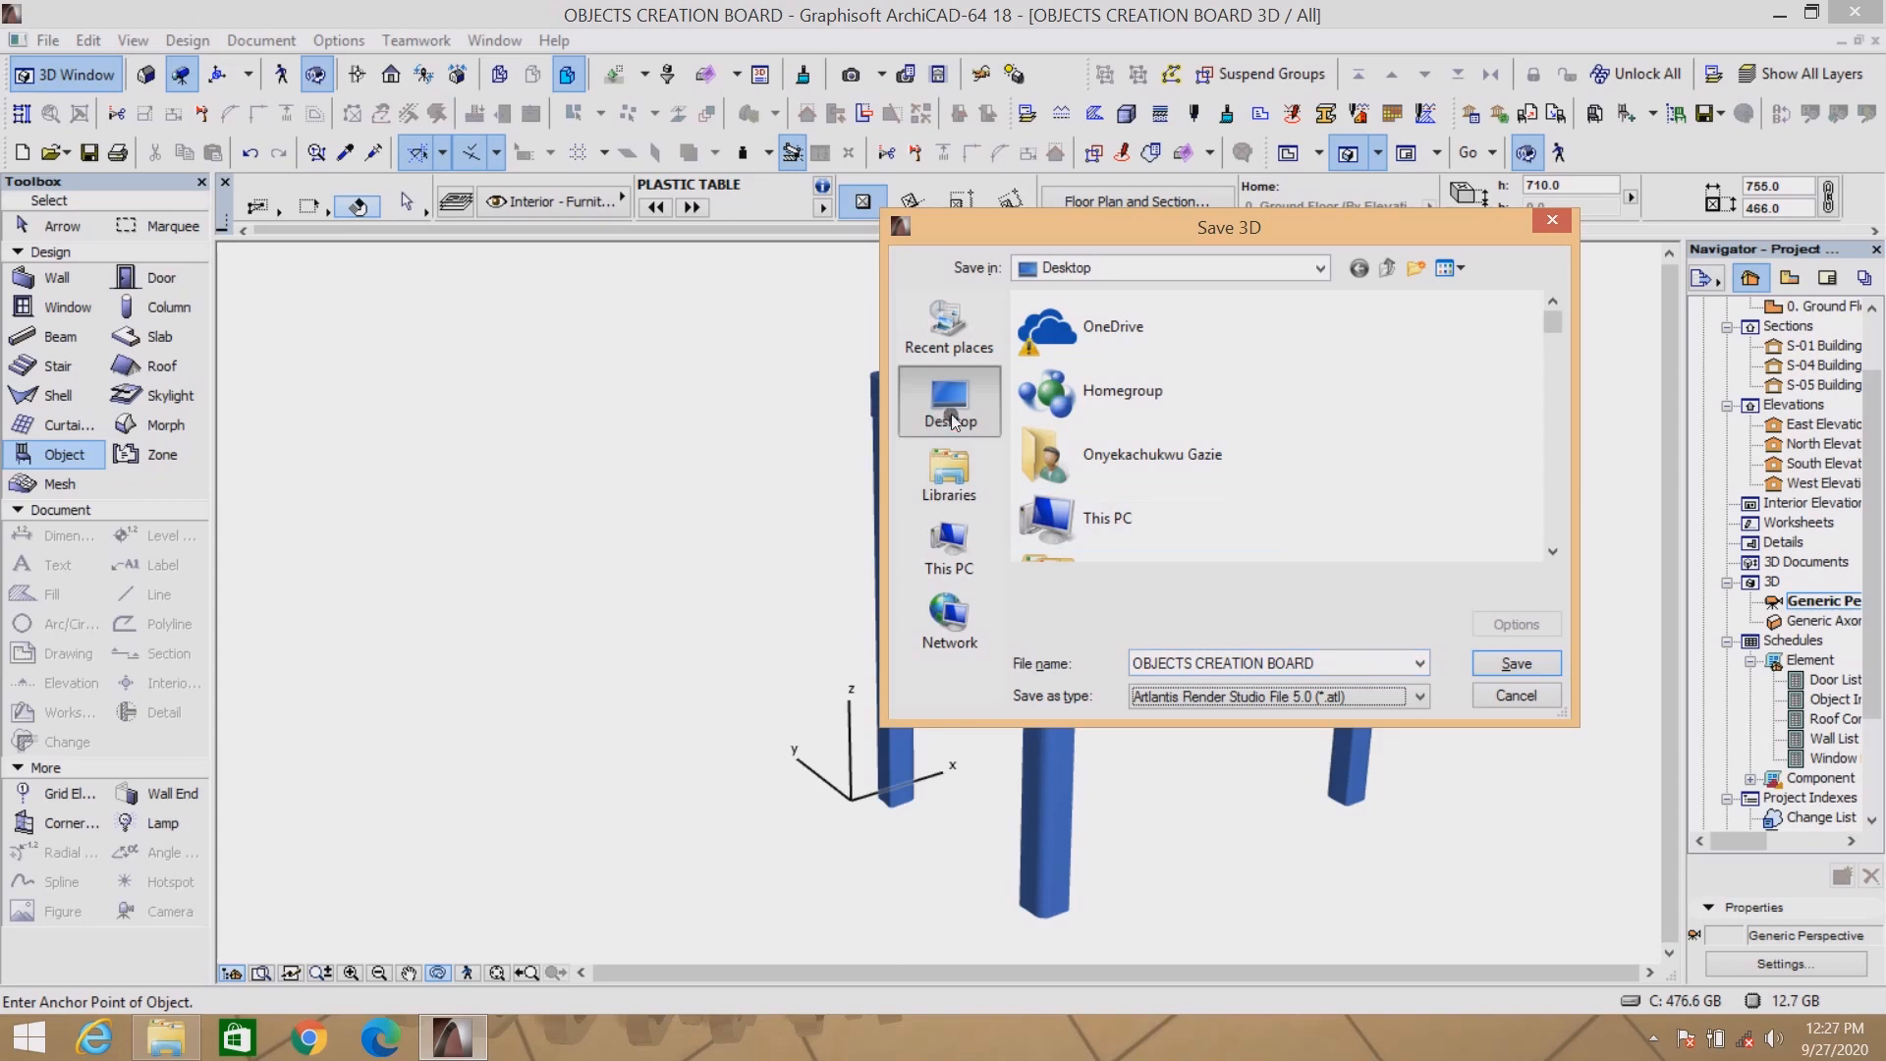
{"action": "left_click", "coordinate": [1415, 267]}
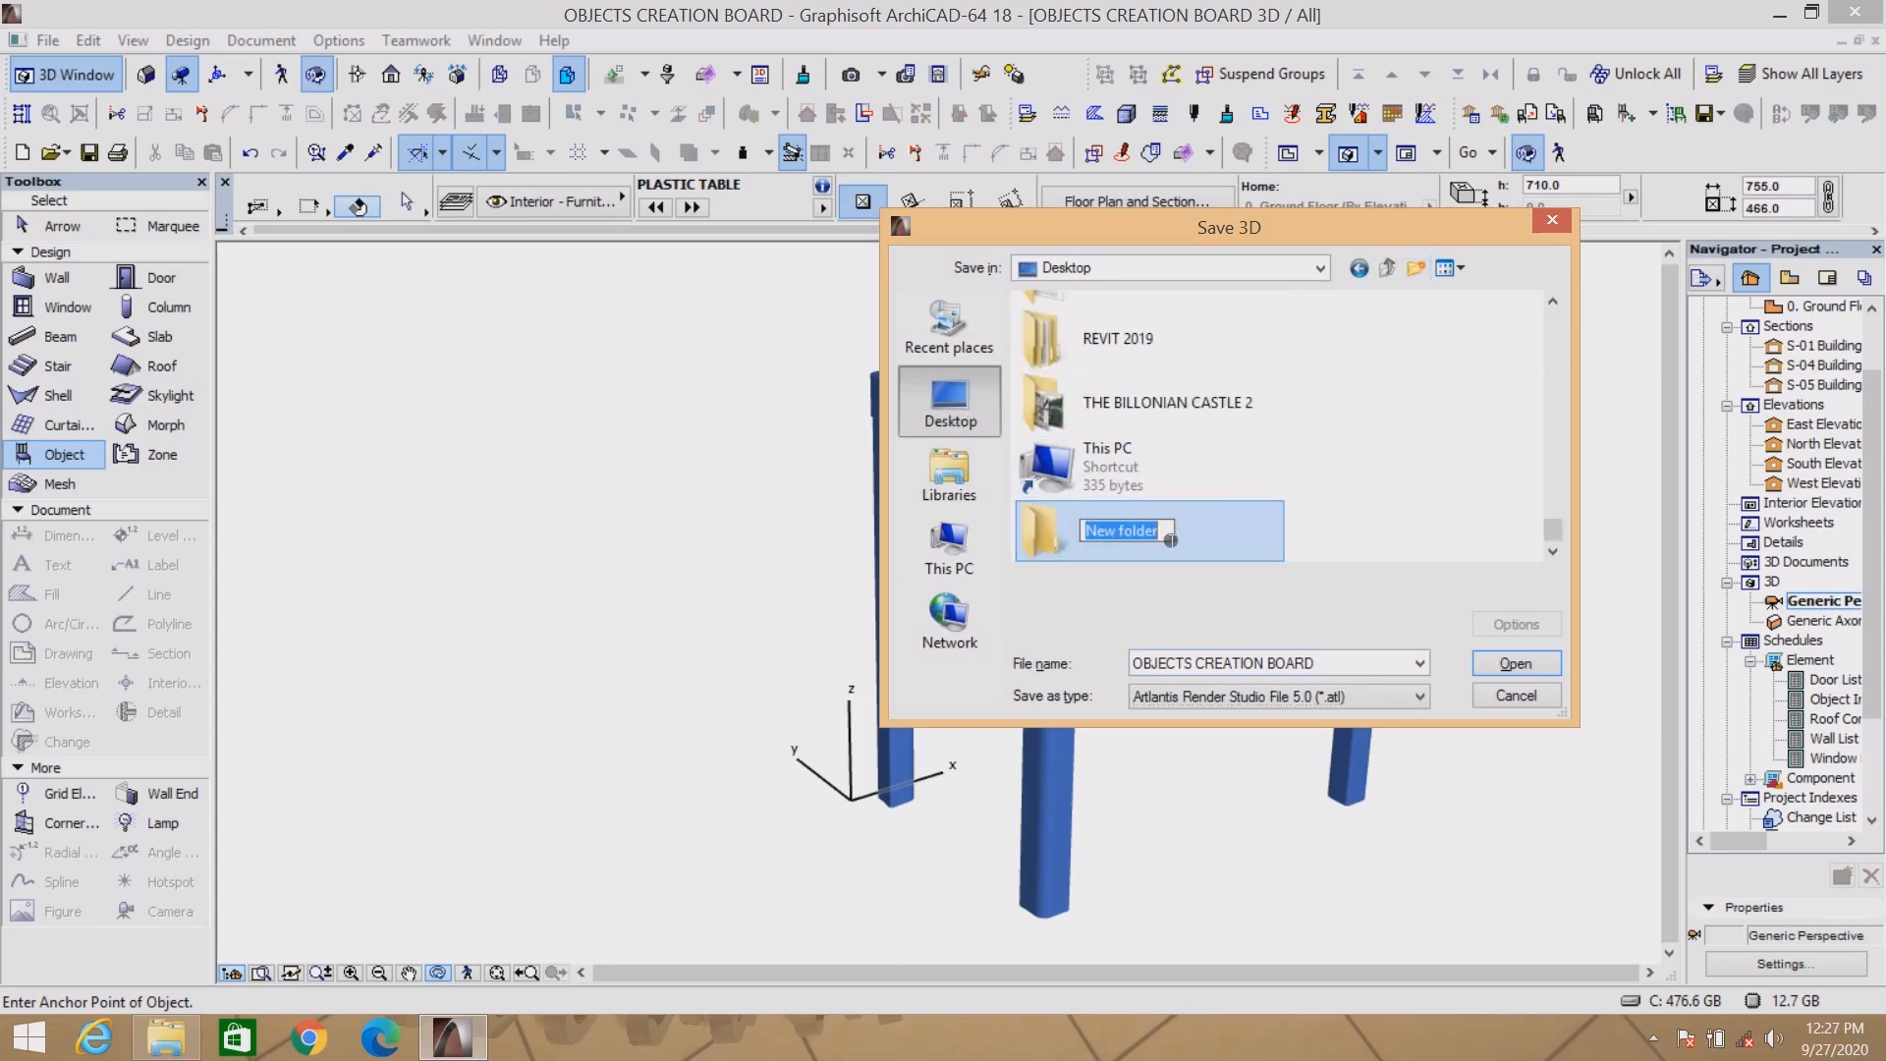
{"action": "type", "text": "ART FILE"}
{"action": "key", "text": "Return"}
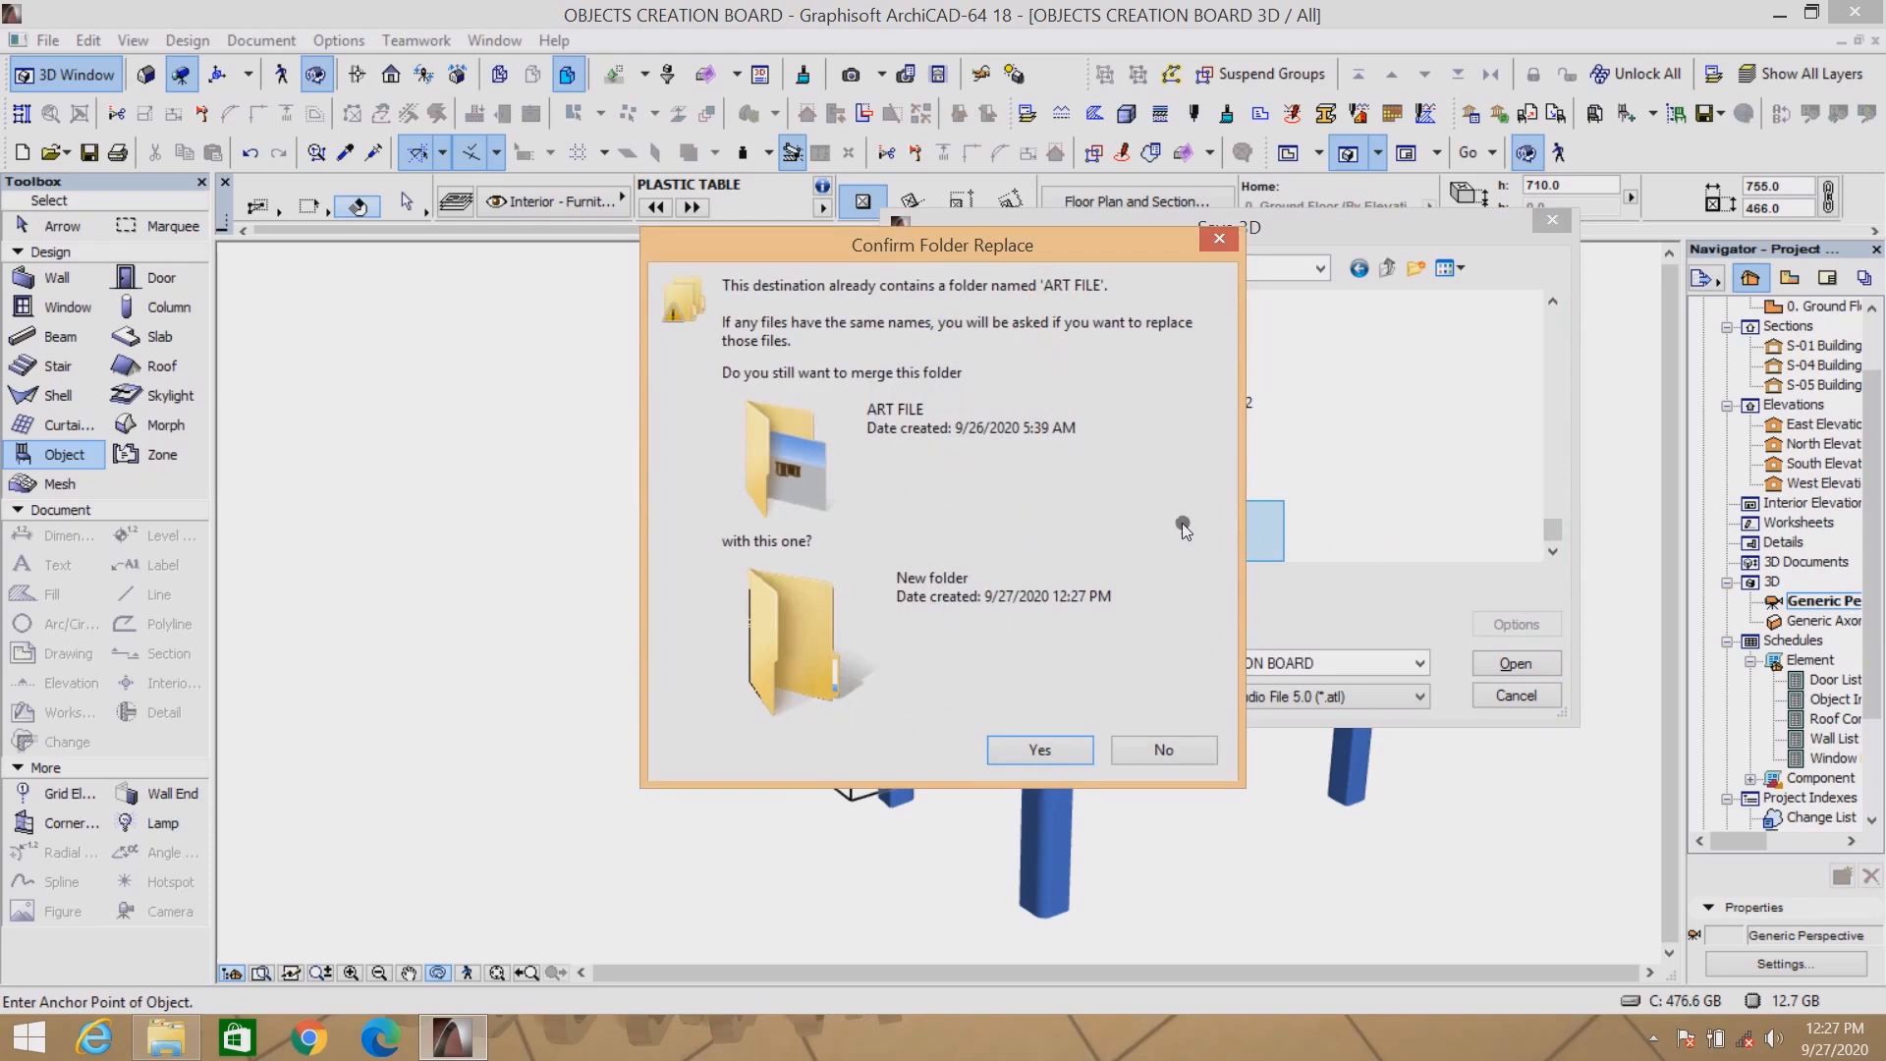
{"action": "left_click", "coordinate": [1219, 241]}
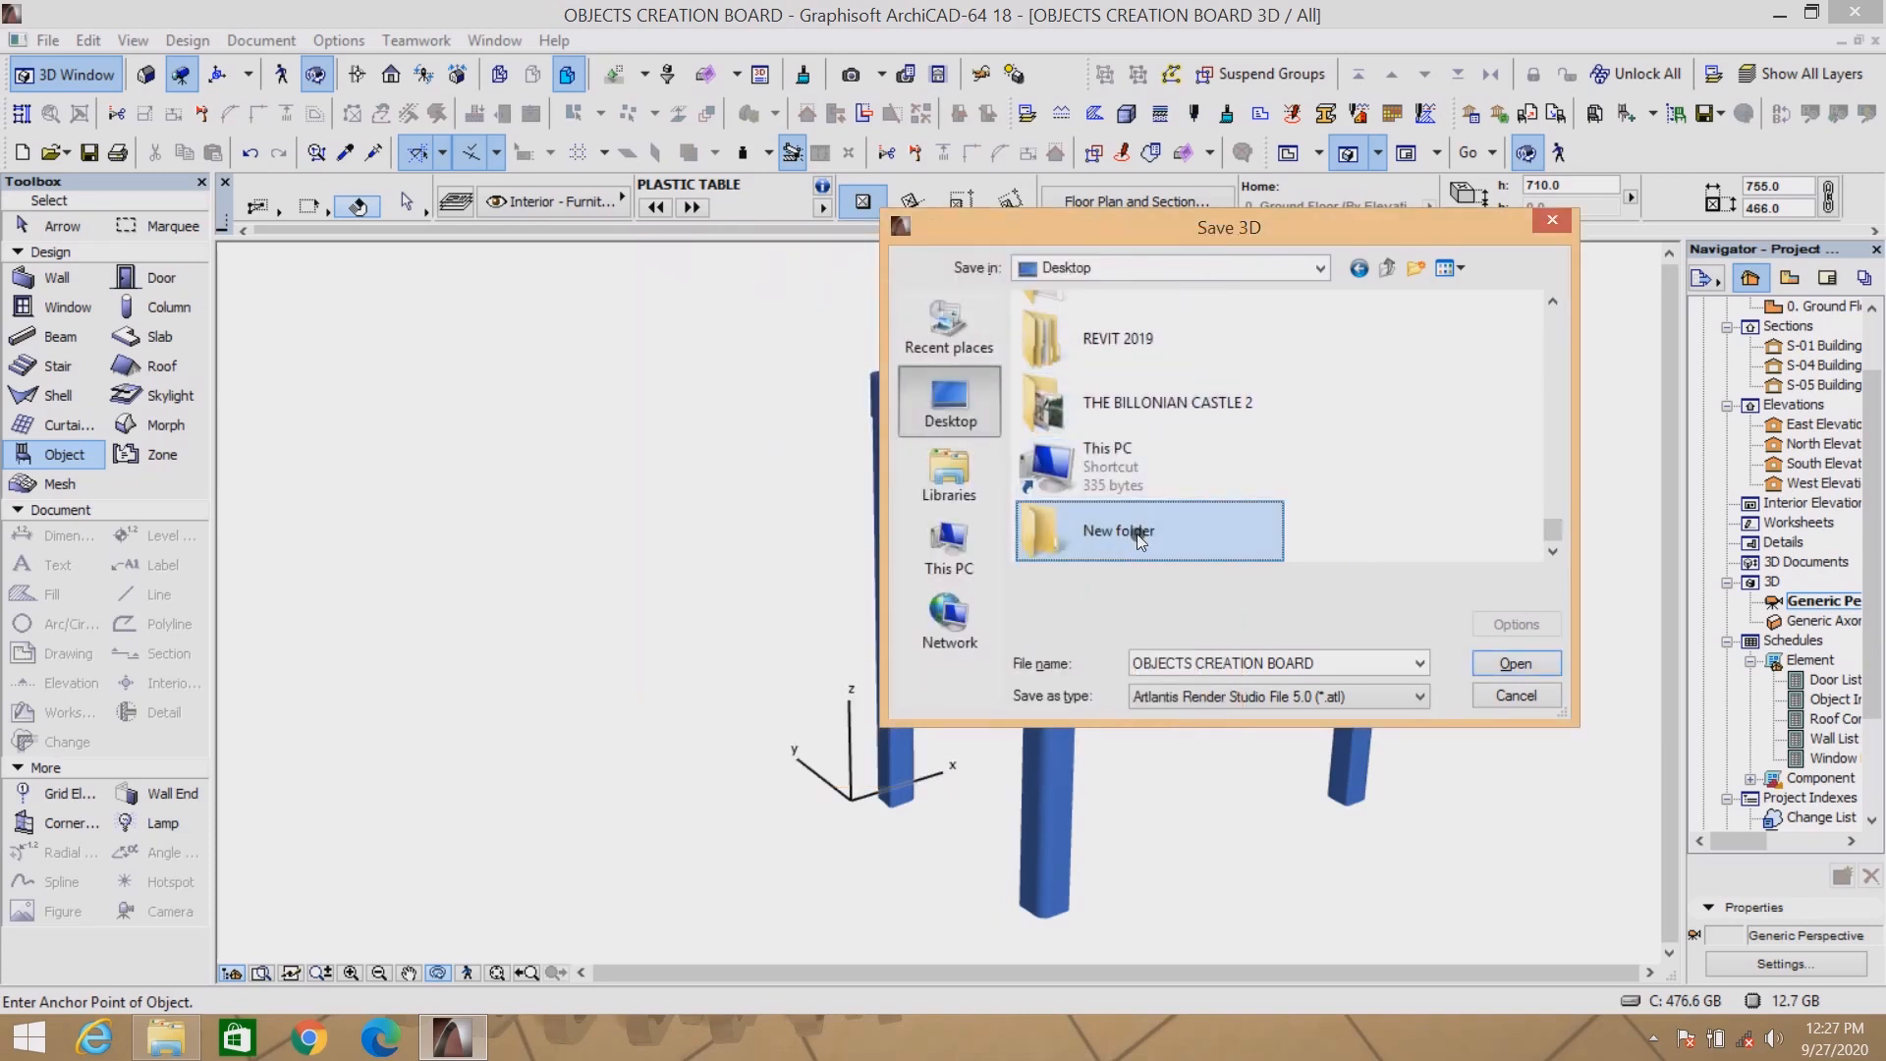
Name the new Desktop folder ART FILE 2 and open it as the save location.
{"action": "left_click", "coordinate": [1136, 533]}
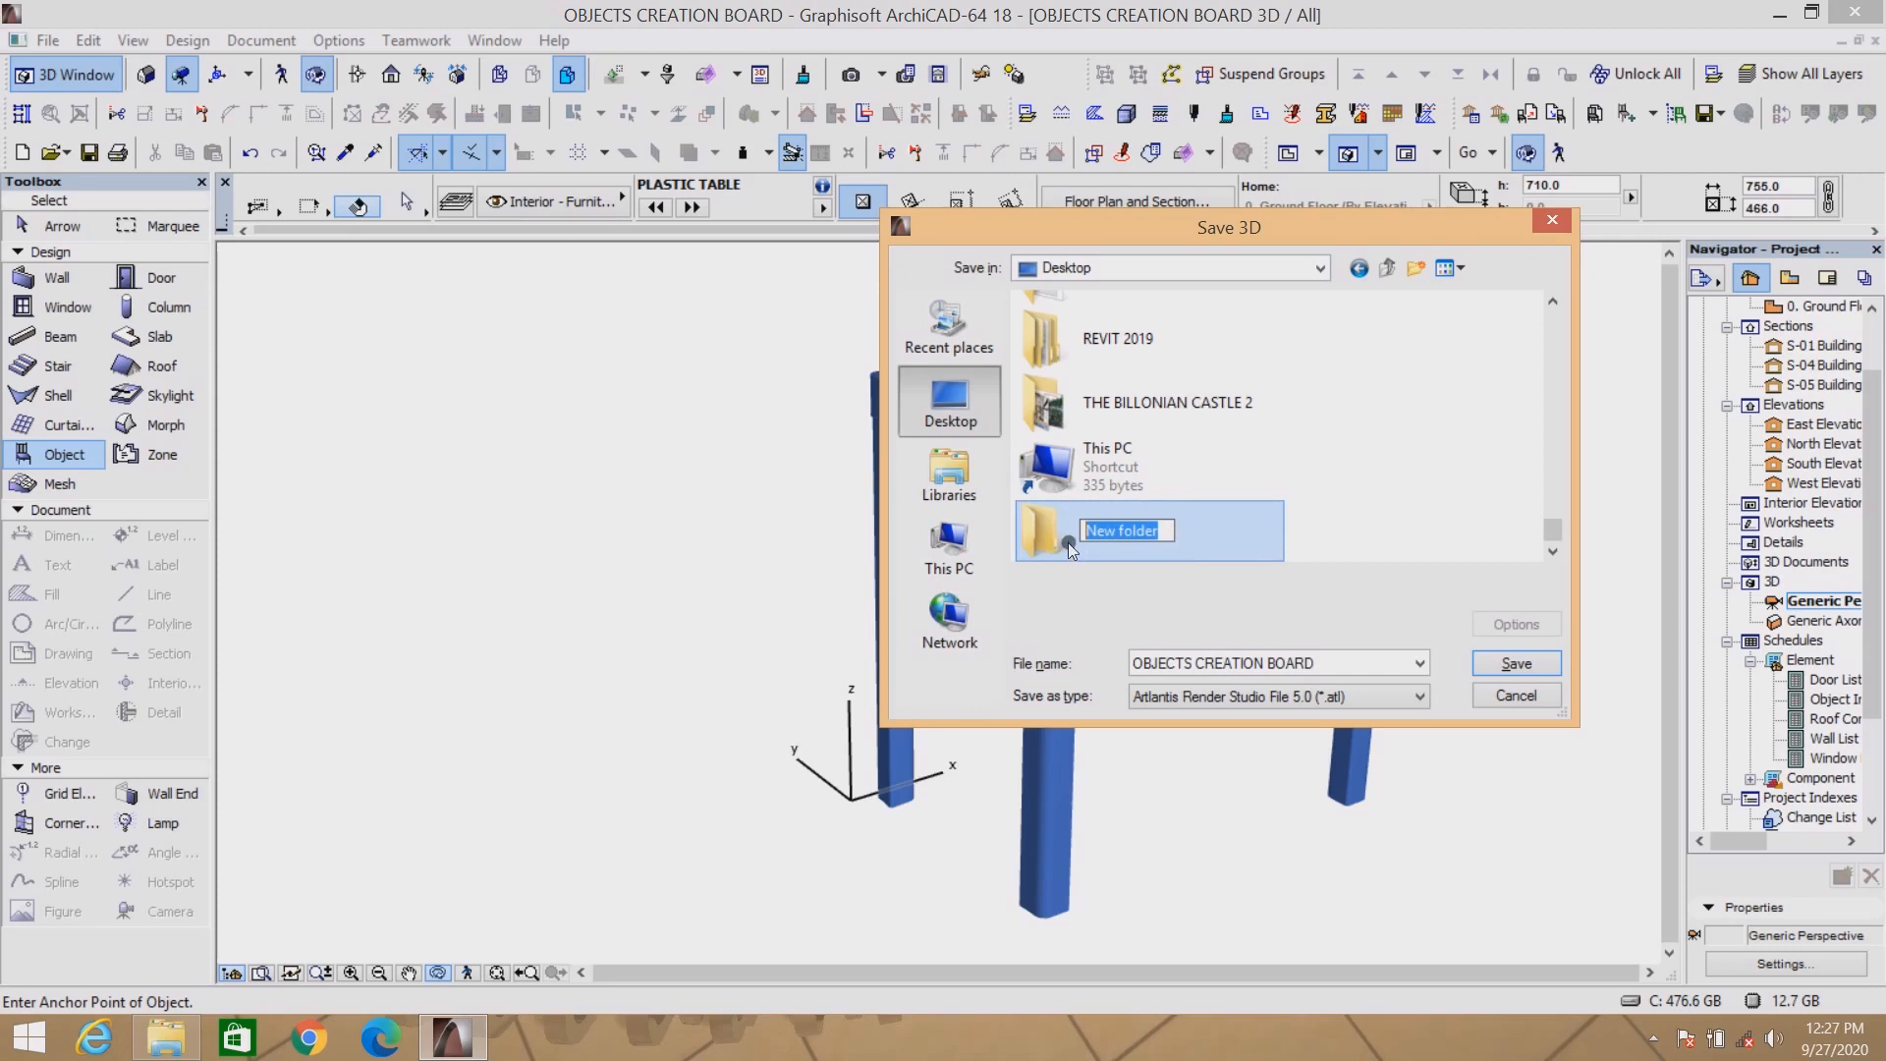
{"action": "type", "text": "ART FILE 2"}
{"action": "key", "text": "Return"}
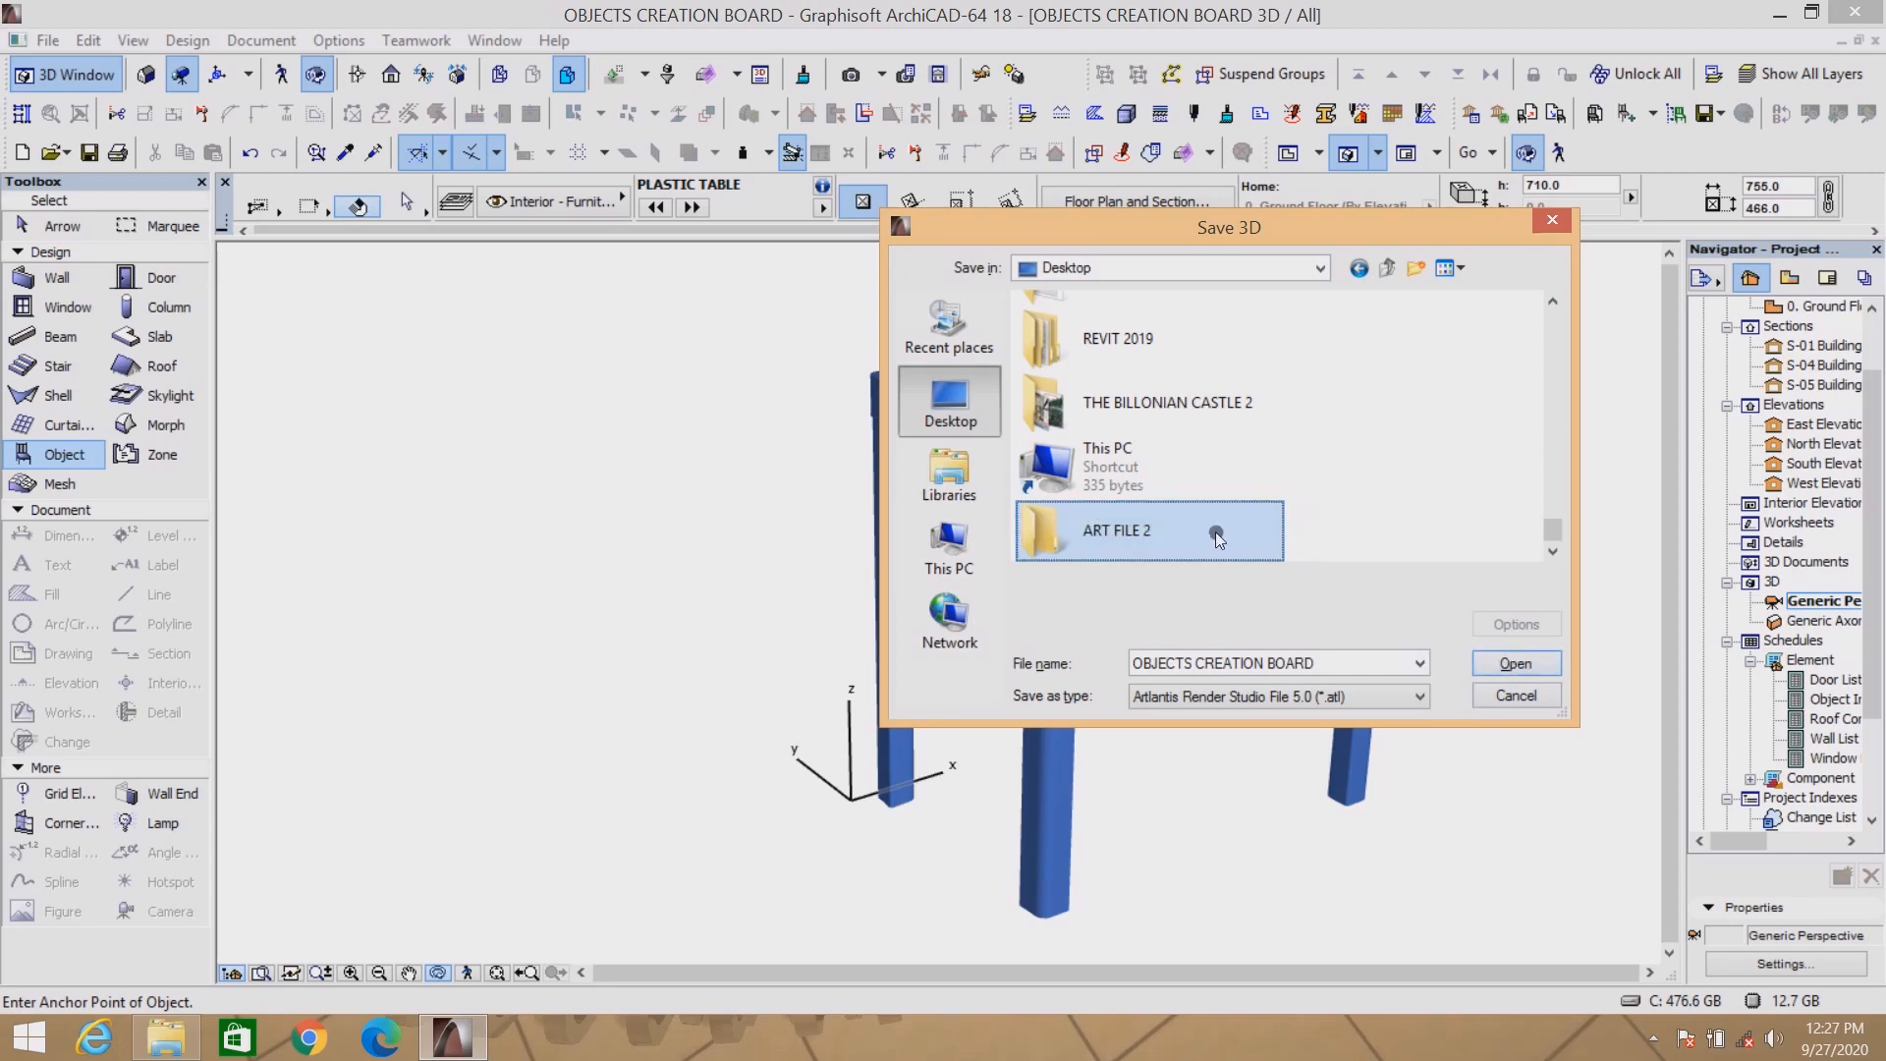
{"action": "double_click", "coordinate": [1215, 535]}
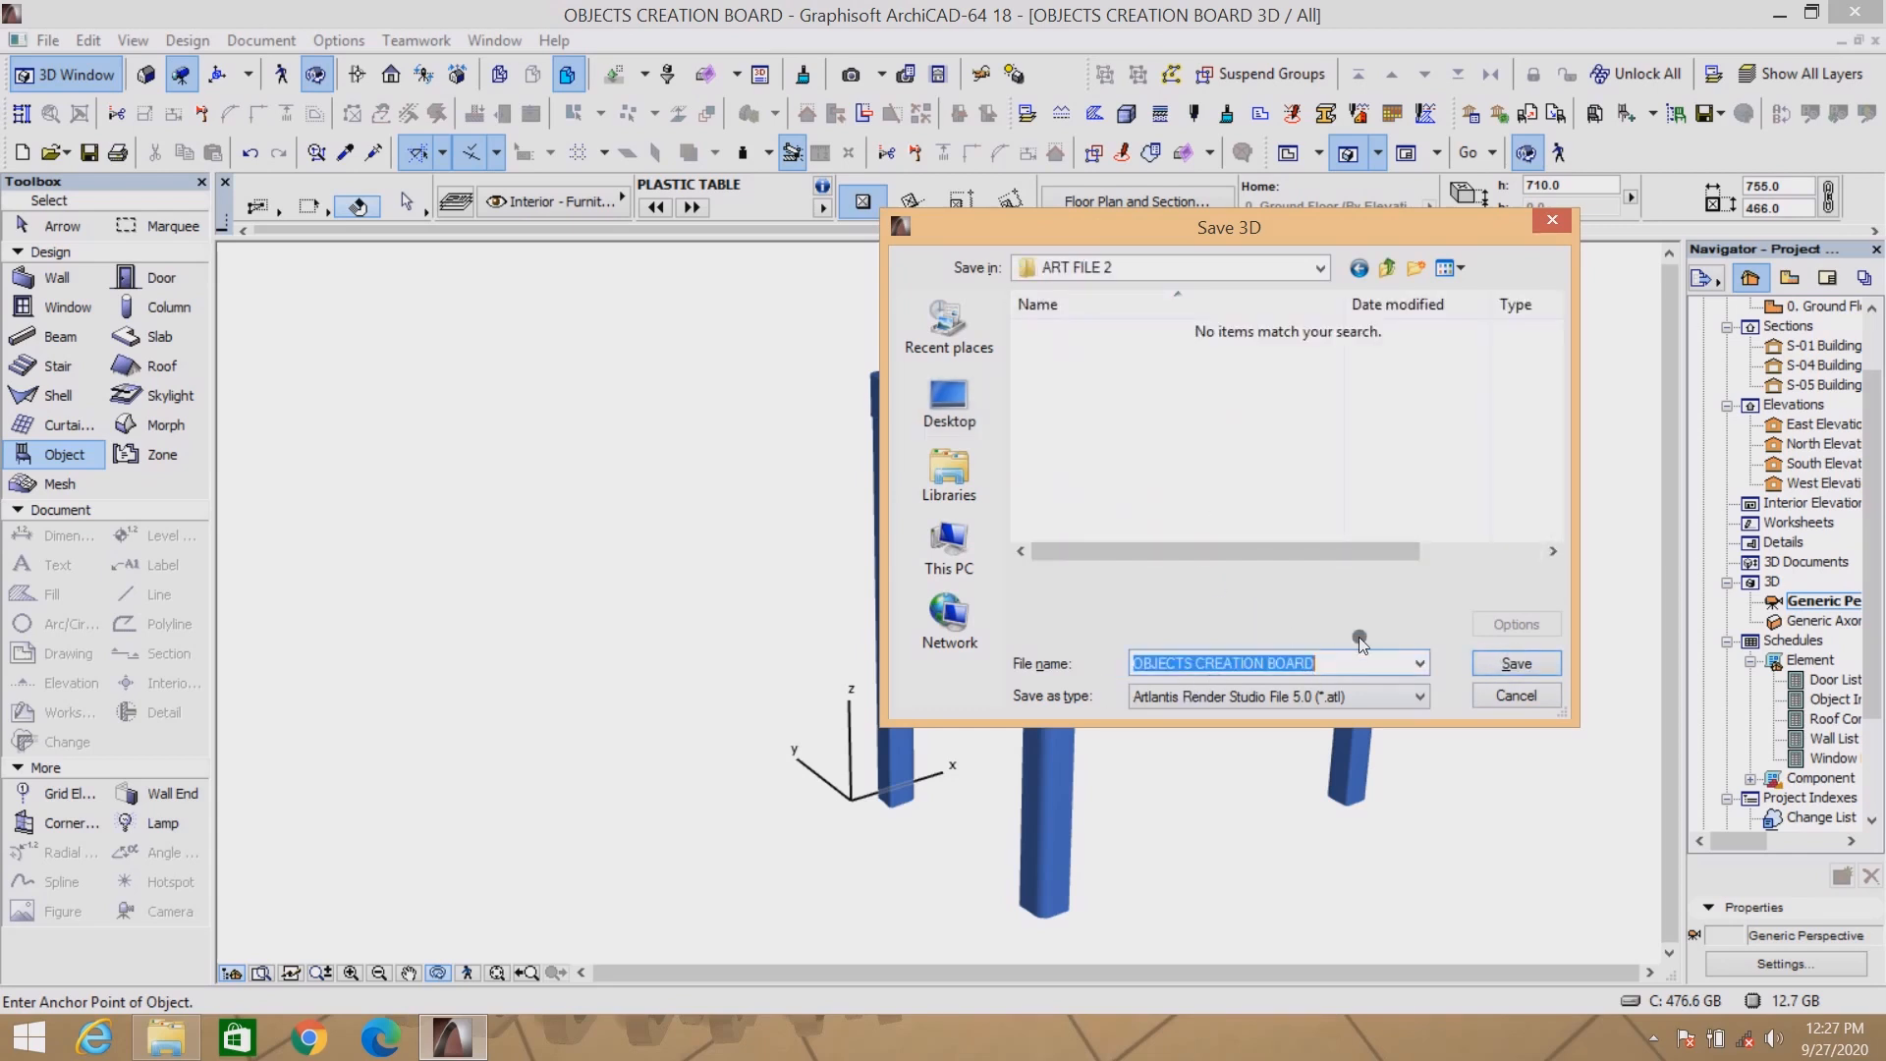
Save the Artlantis file as PLASTIC TABLE, toggle the Unique layer export option, and export it.
{"action": "type", "text": "PLASTIC TABLE"}
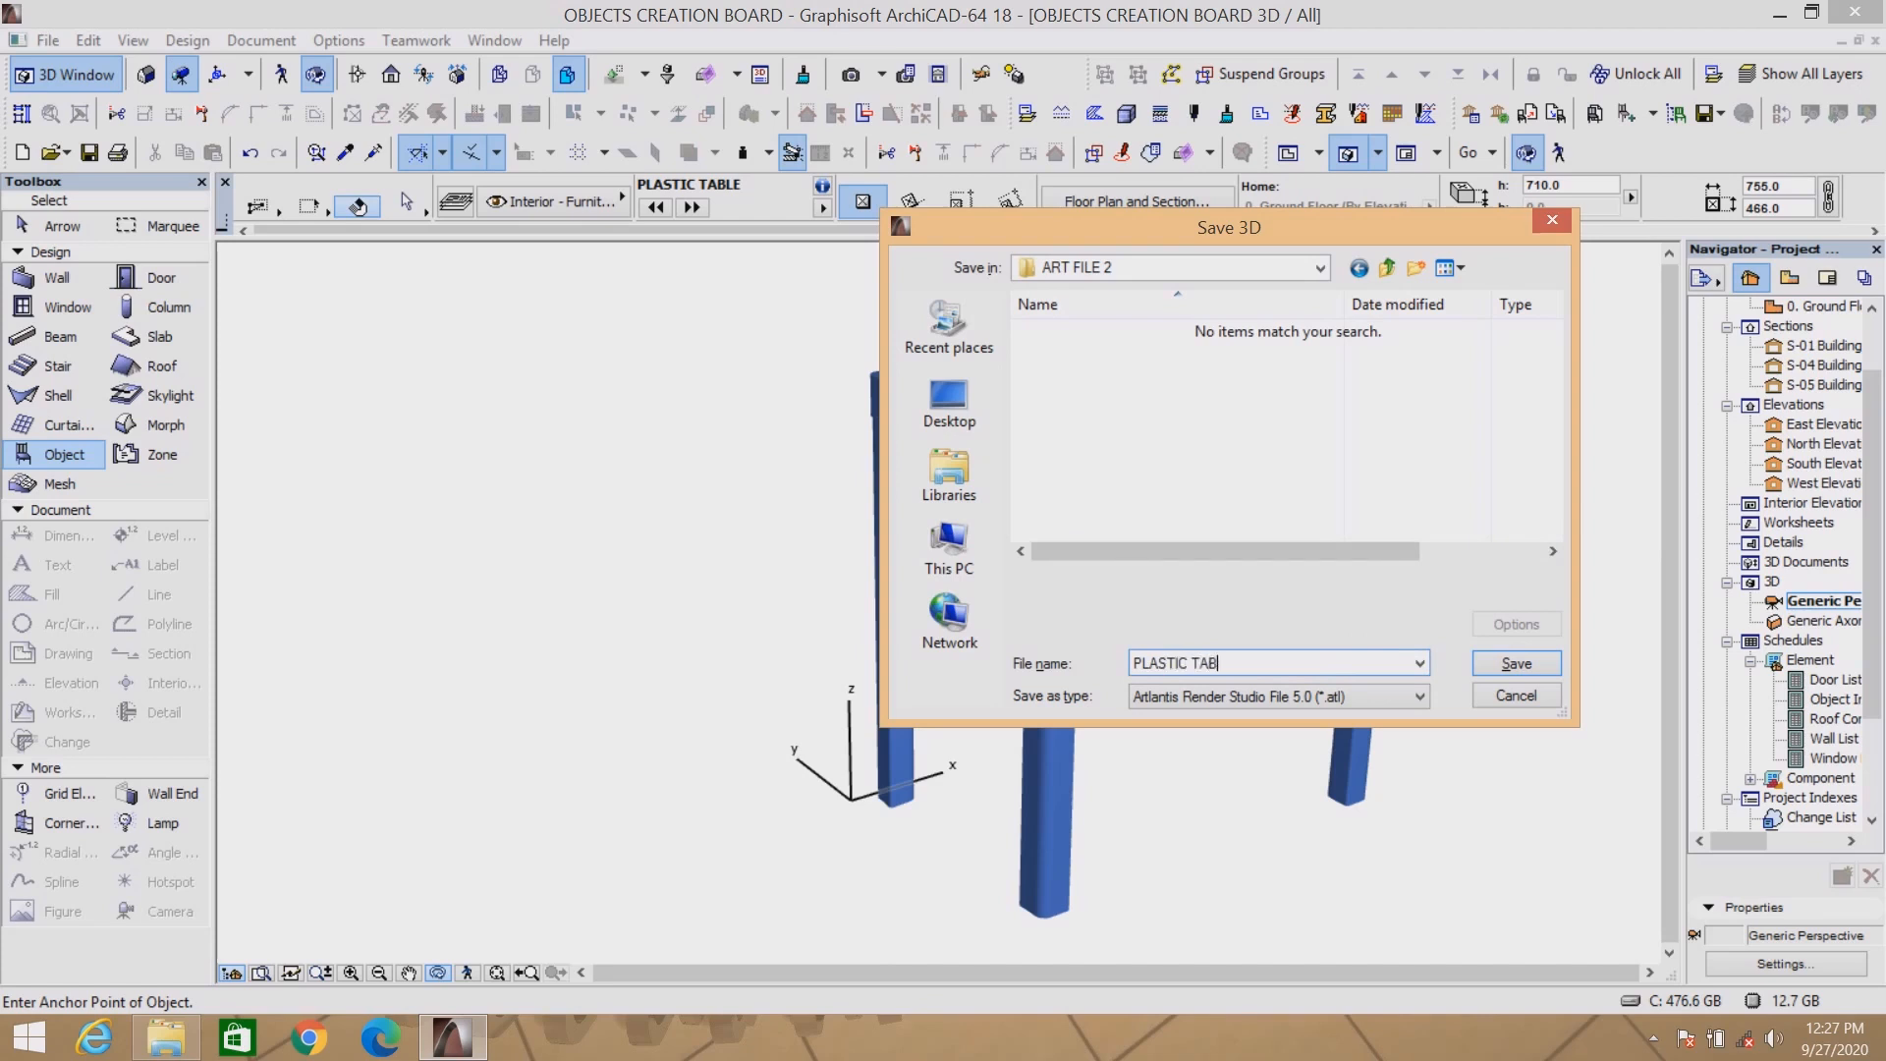
{"action": "left_click", "coordinate": [1500, 666]}
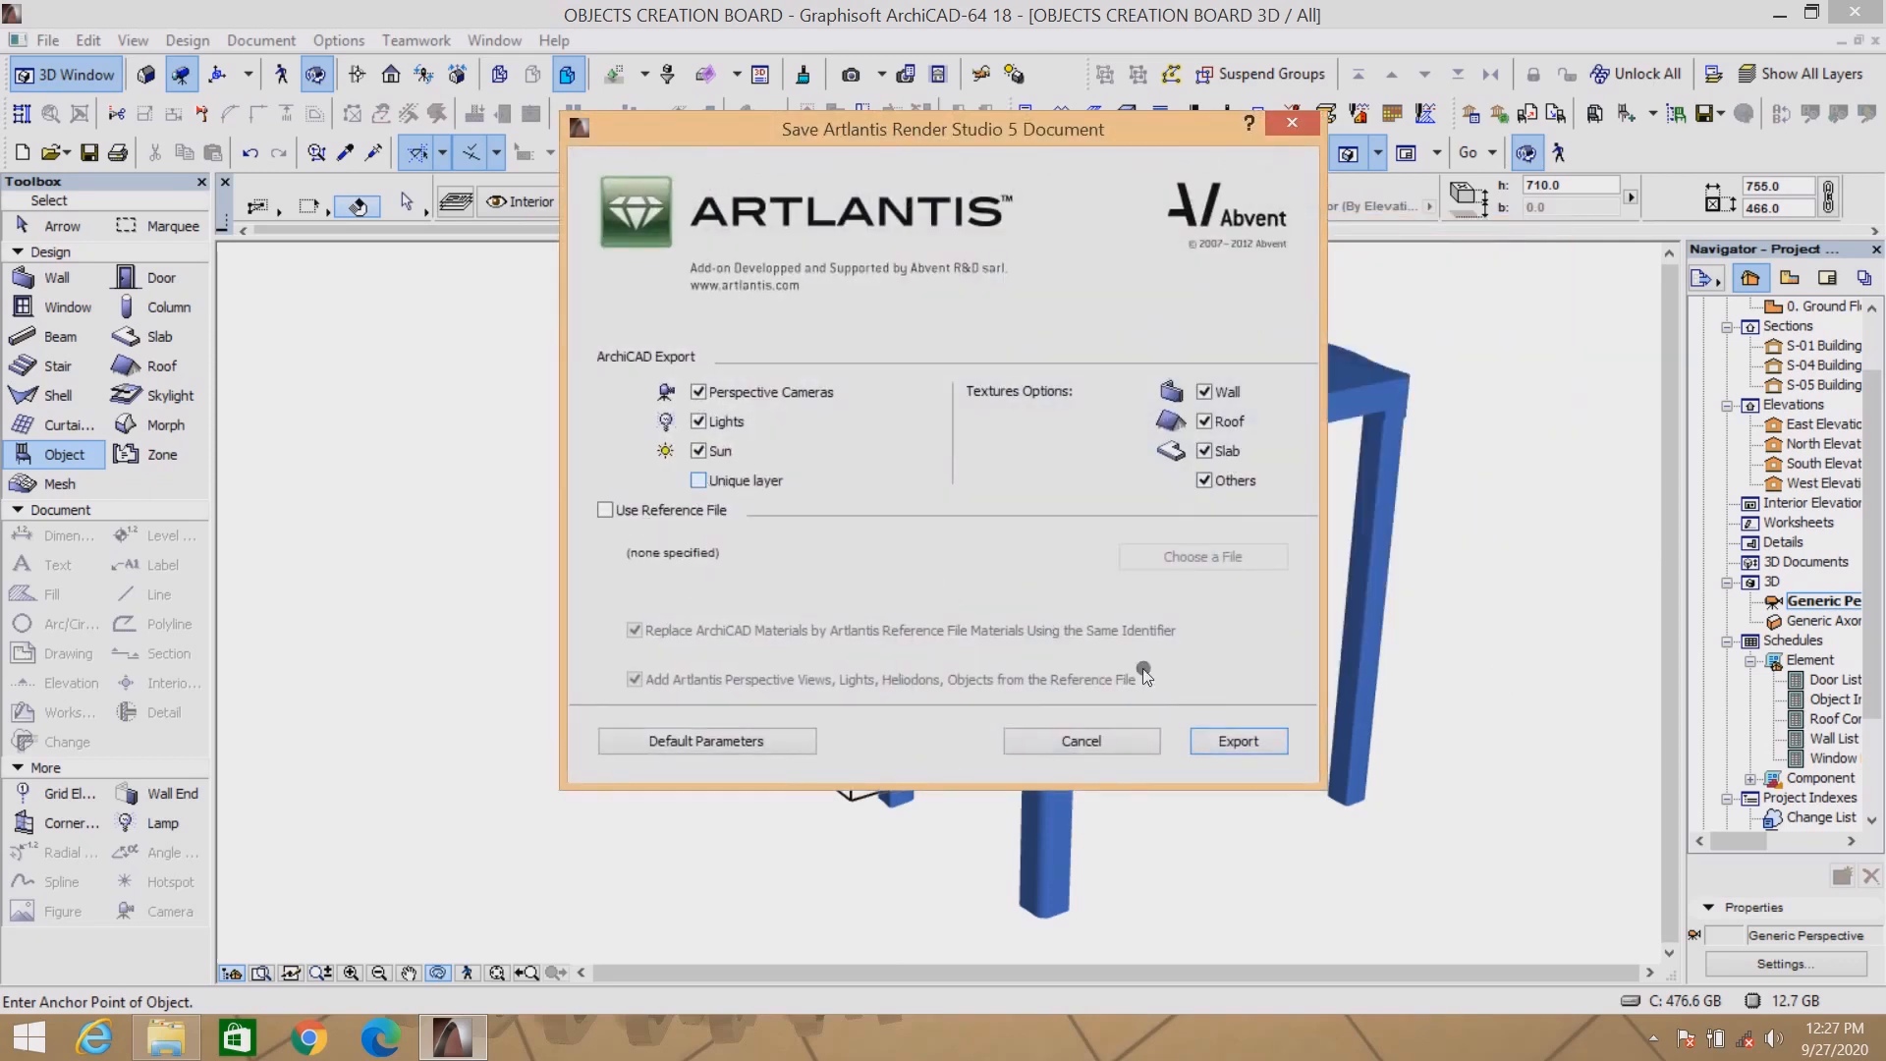
{"action": "left_click", "coordinate": [698, 481]}
{"action": "left_click", "coordinate": [1228, 743]}
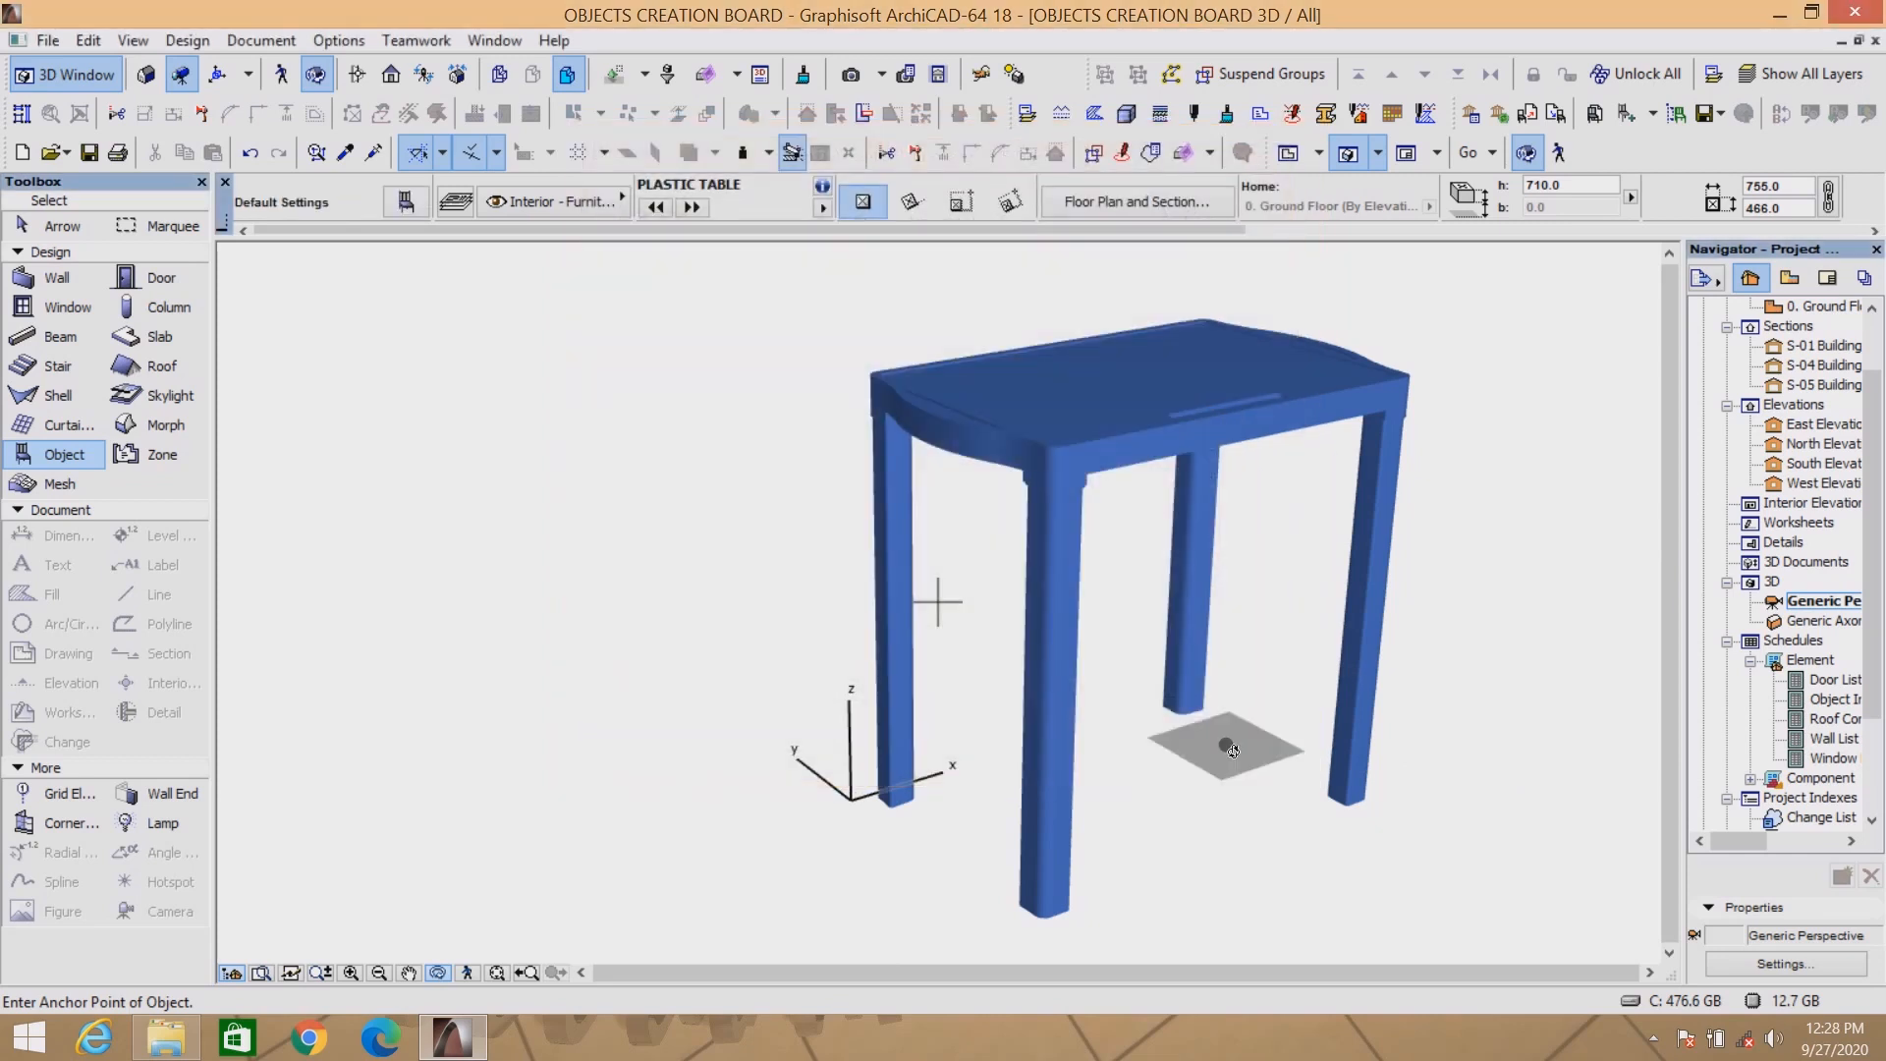
Switch to the desktop, find the exported PLASTIC TABLE file in the ART FILE 2 folder, and open it with Artlantis Studio.
{"action": "left_click", "coordinate": [1779, 14]}
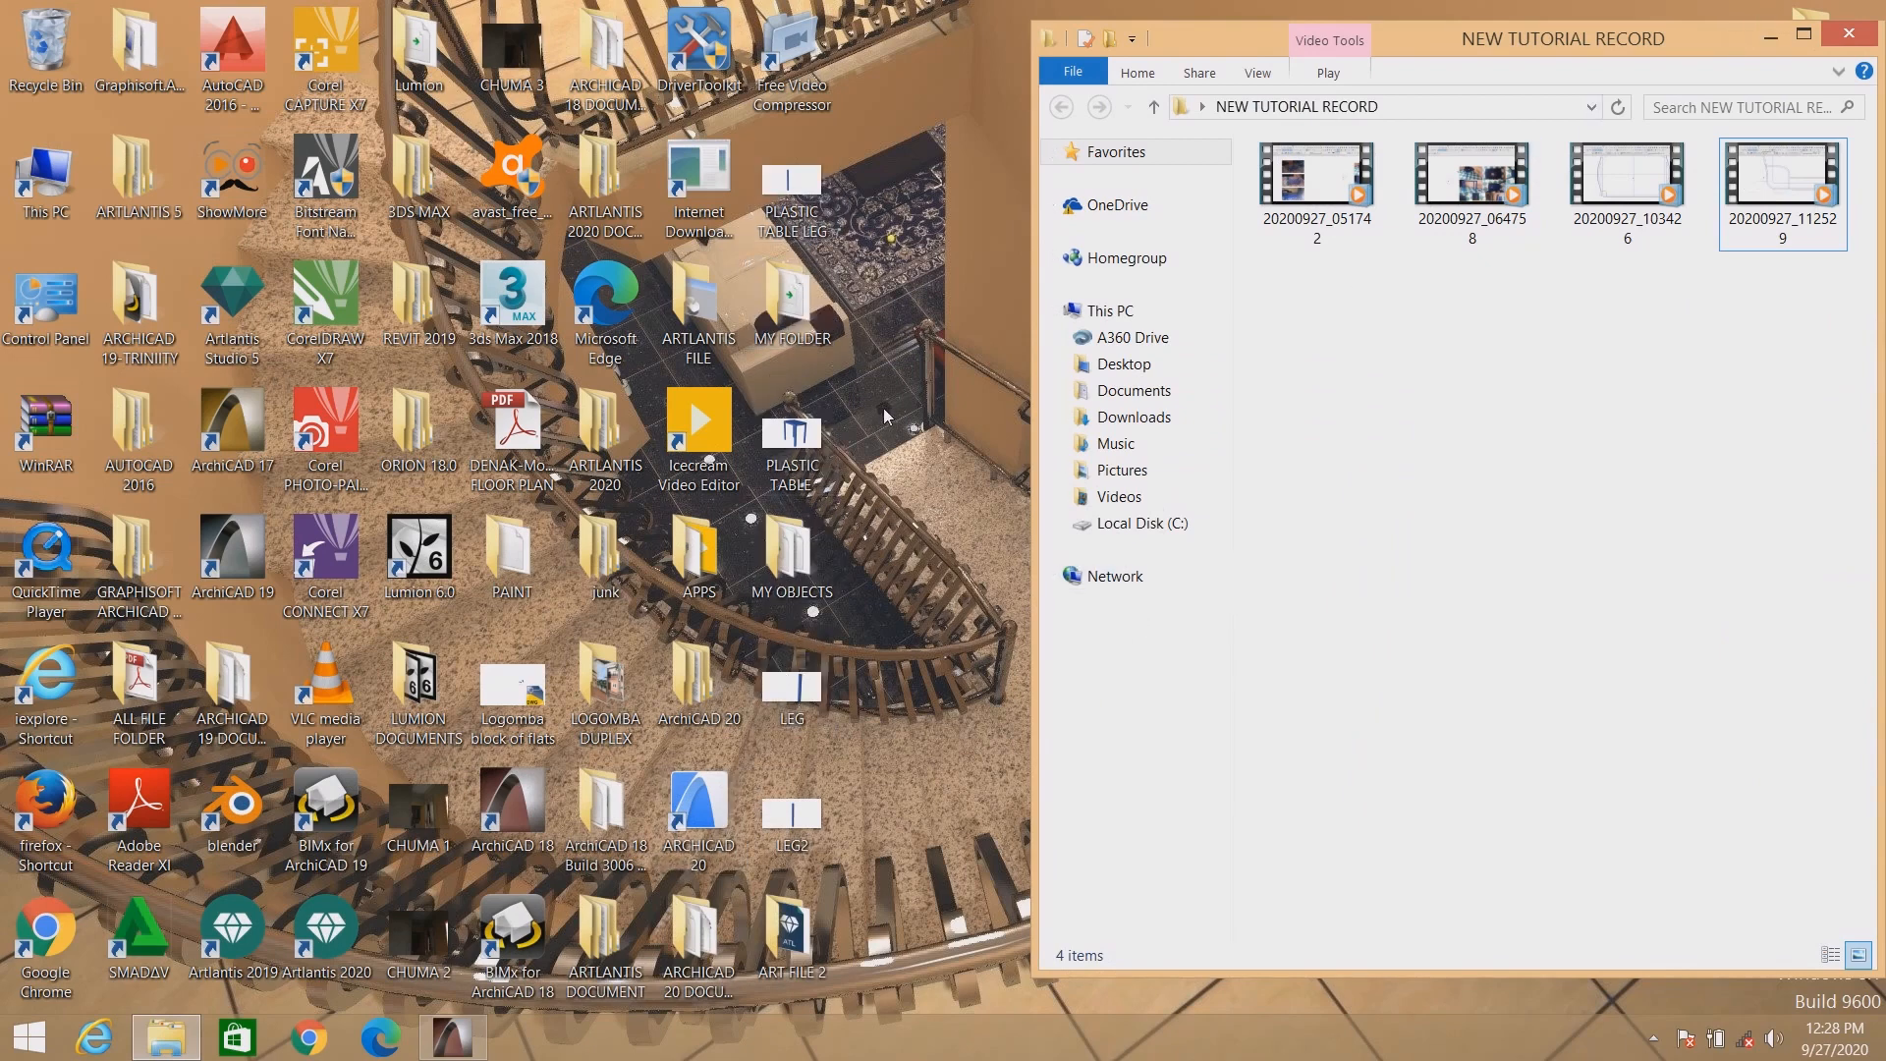
{"action": "double_click", "coordinate": [789, 938]}
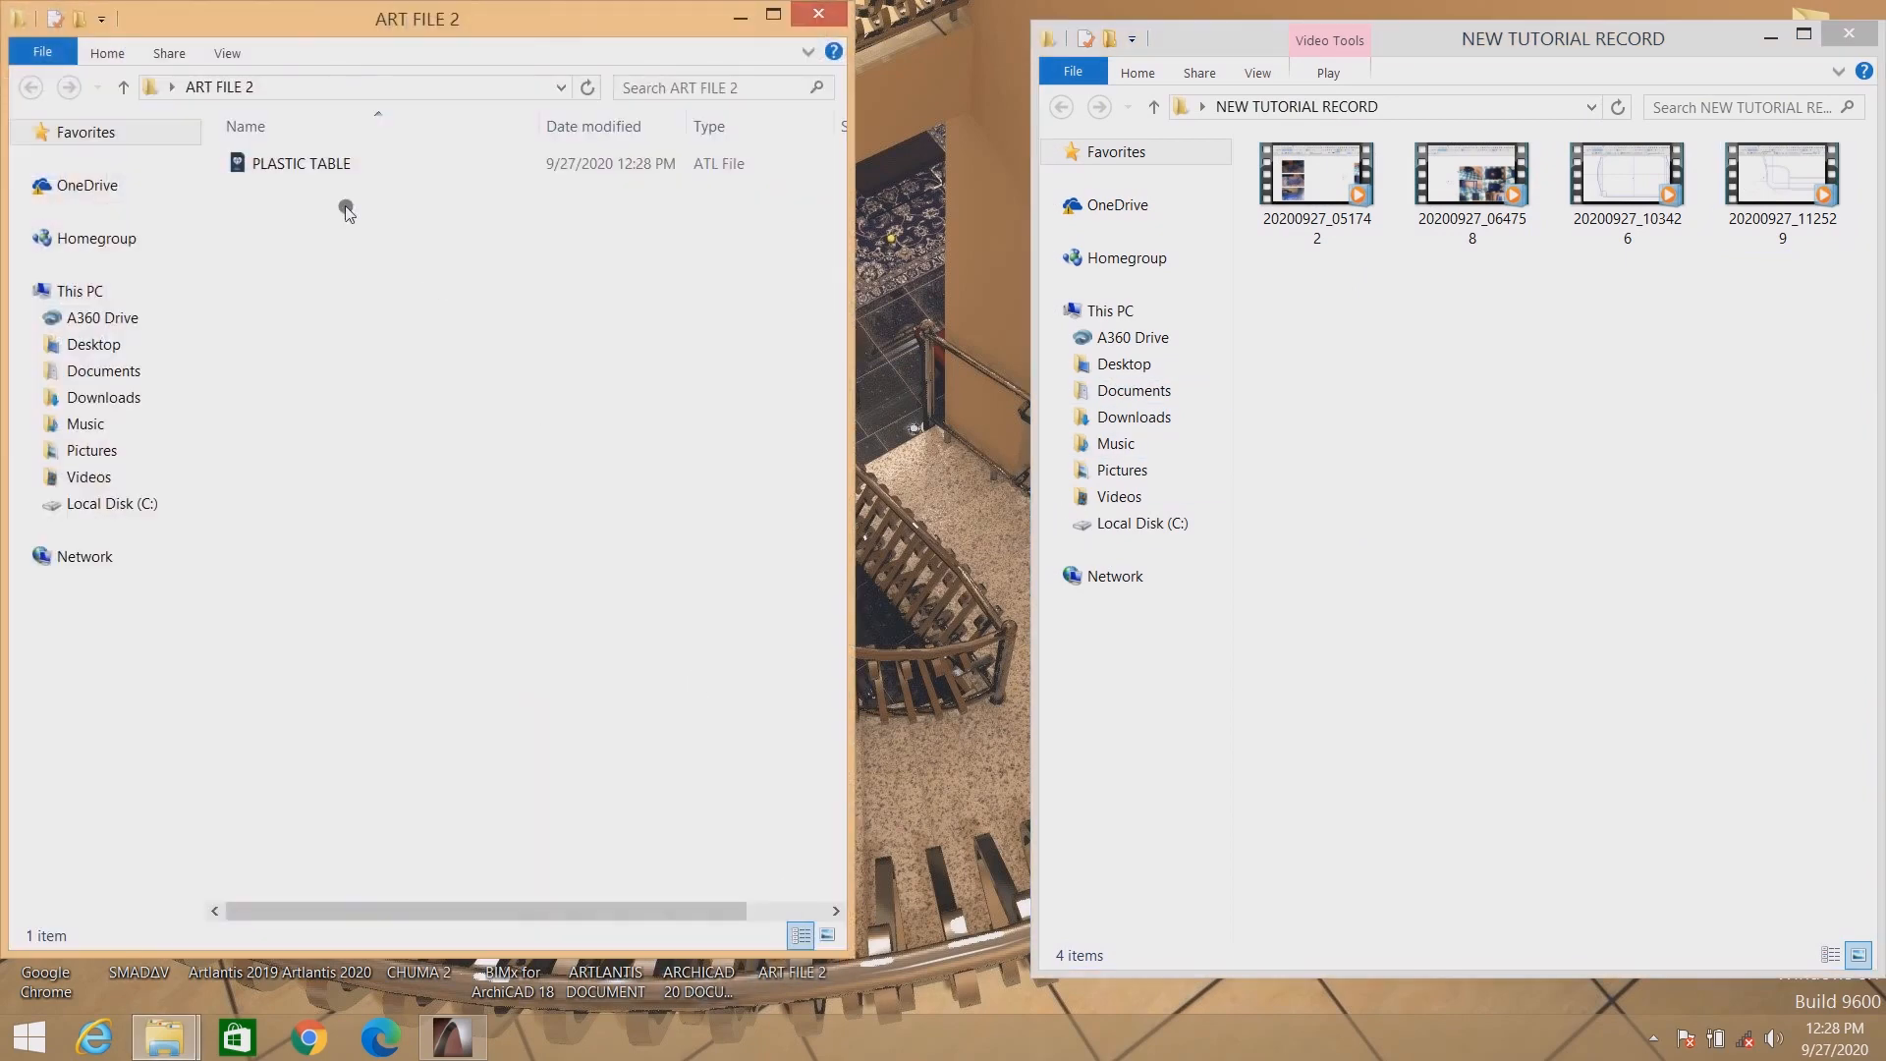
{"action": "left_click", "coordinate": [297, 169]}
{"action": "right_click", "coordinate": [297, 171]}
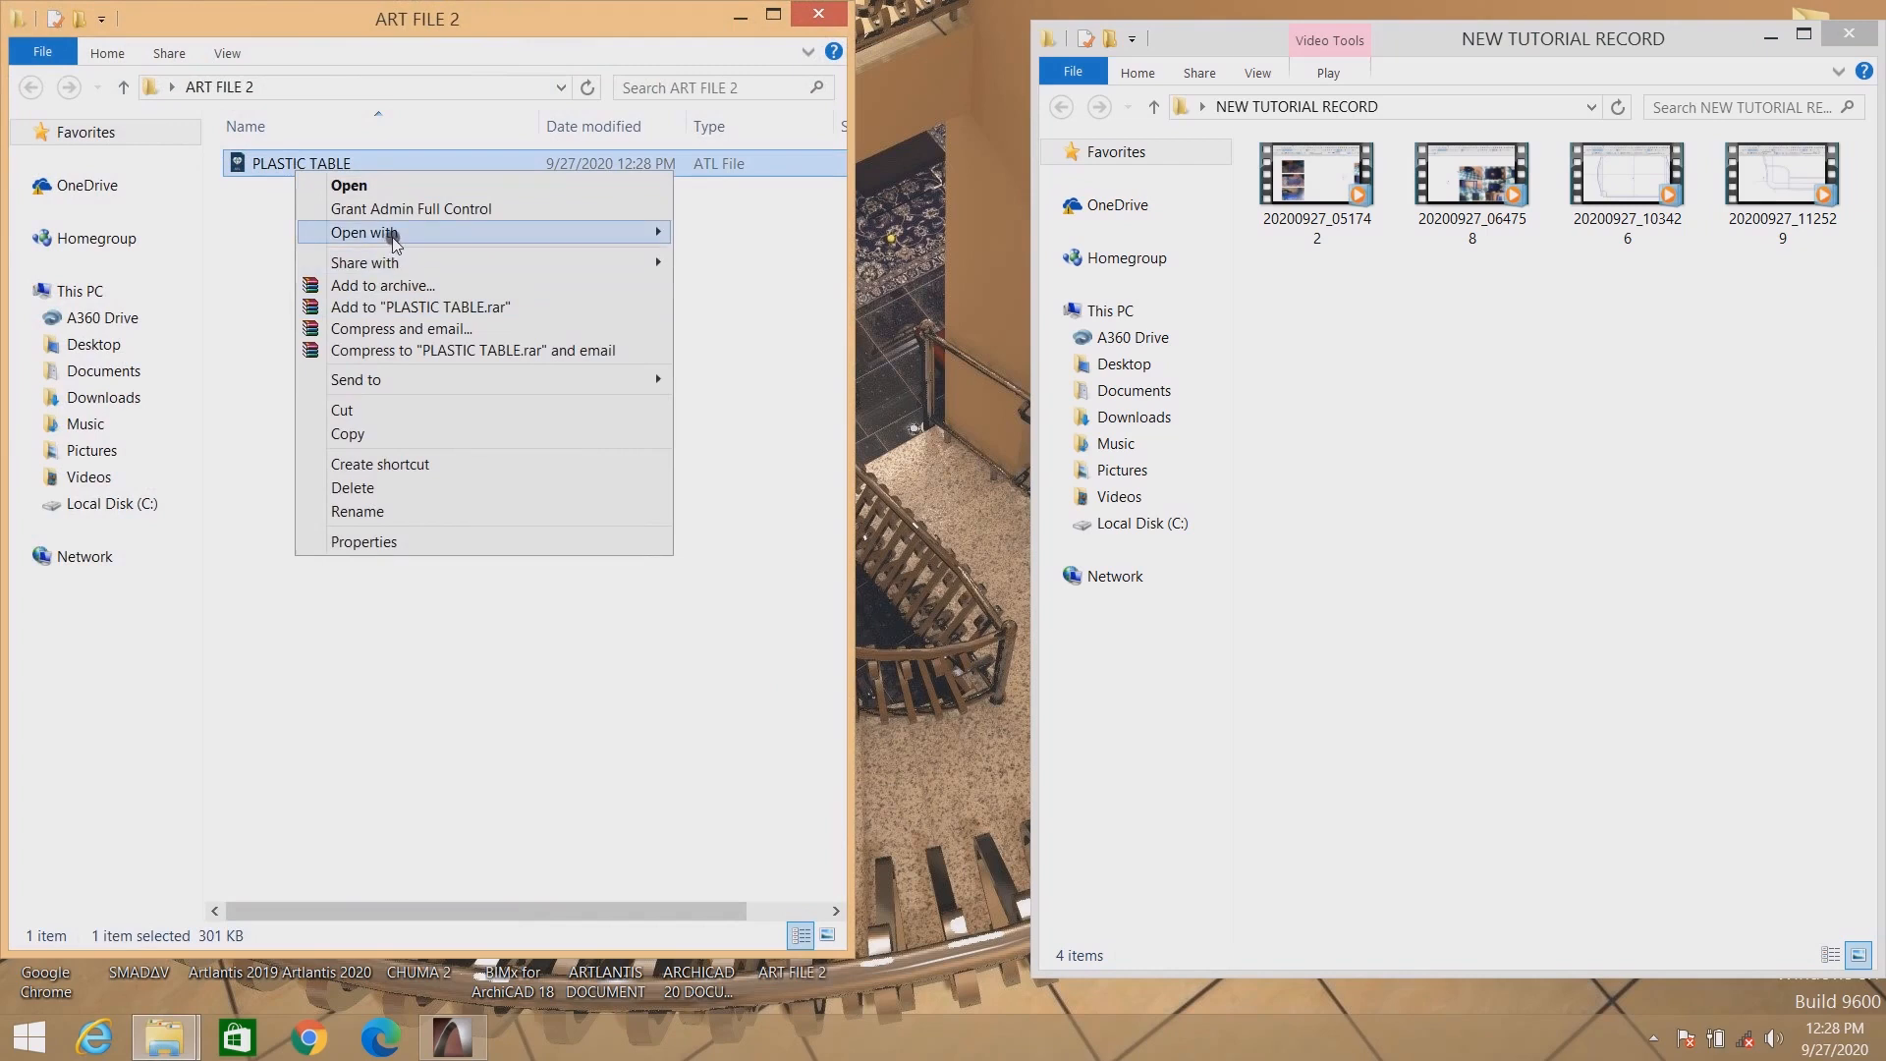
{"action": "mouse_move", "coordinate": [391, 236]}
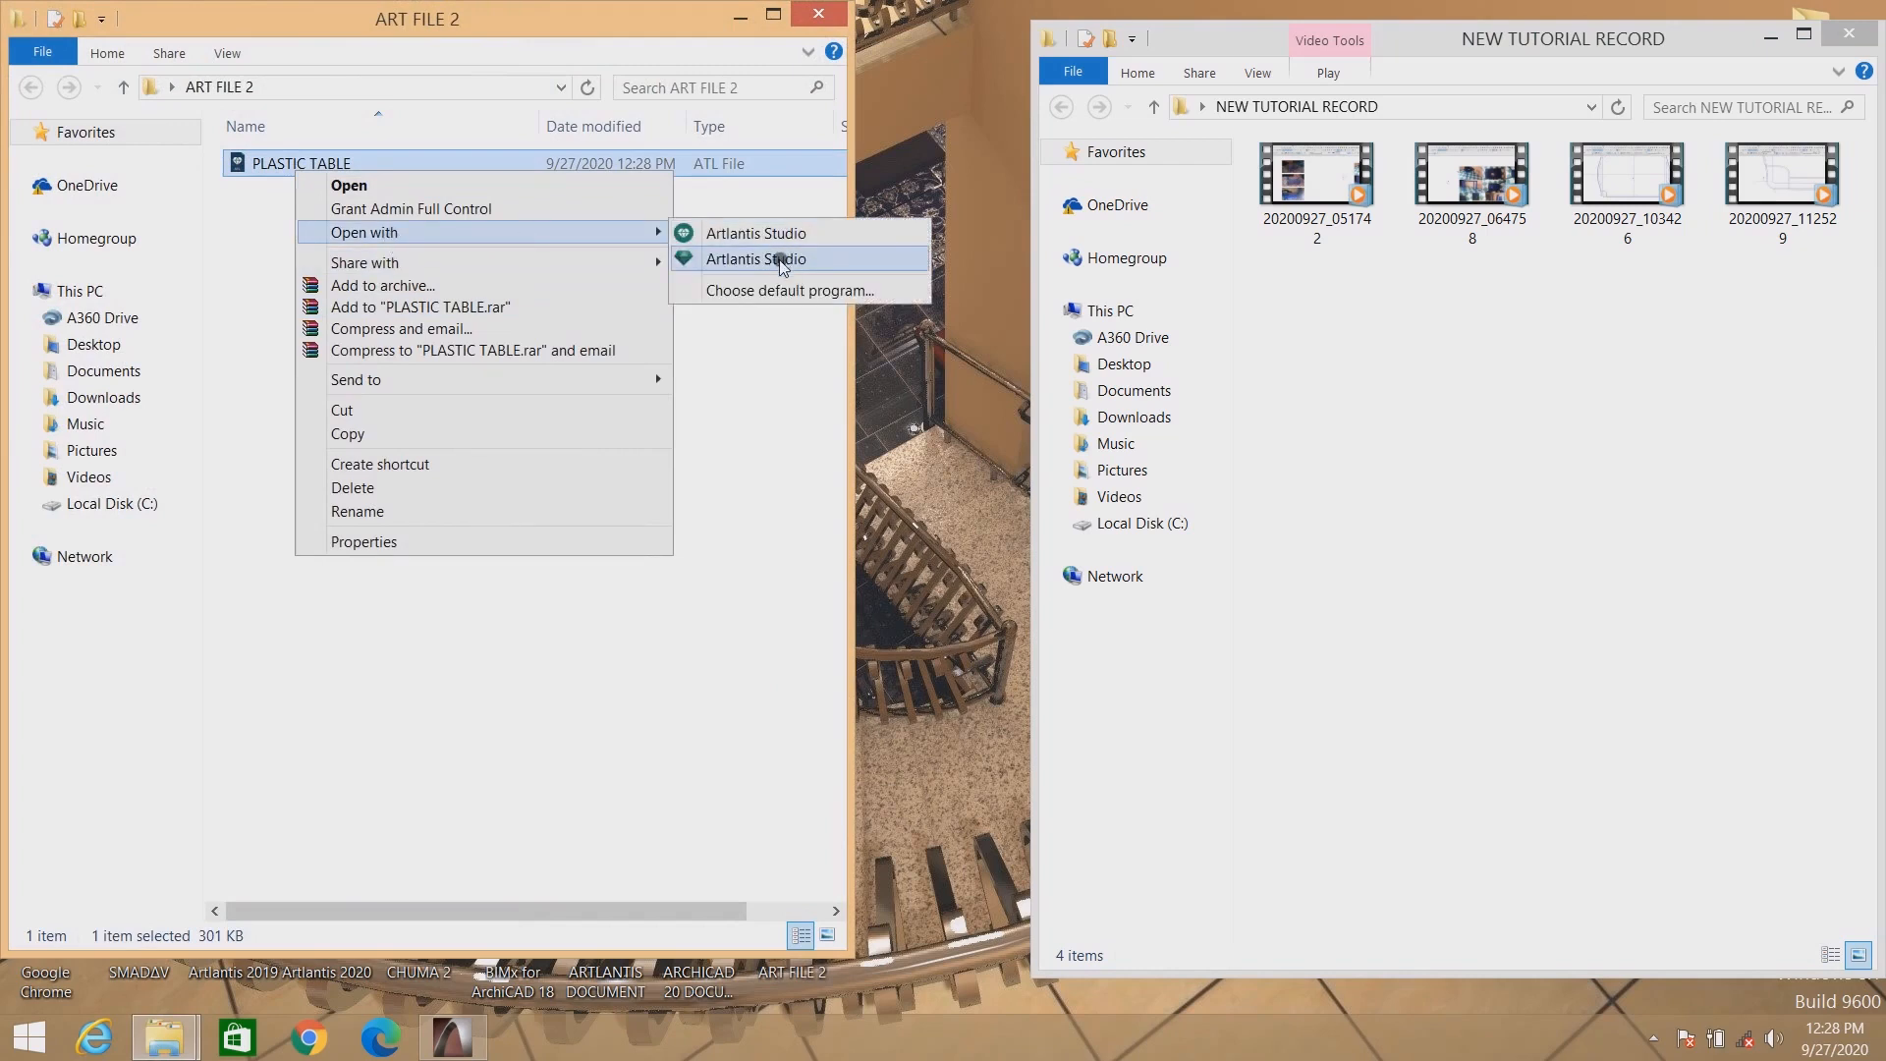
{"action": "left_click", "coordinate": [773, 260]}
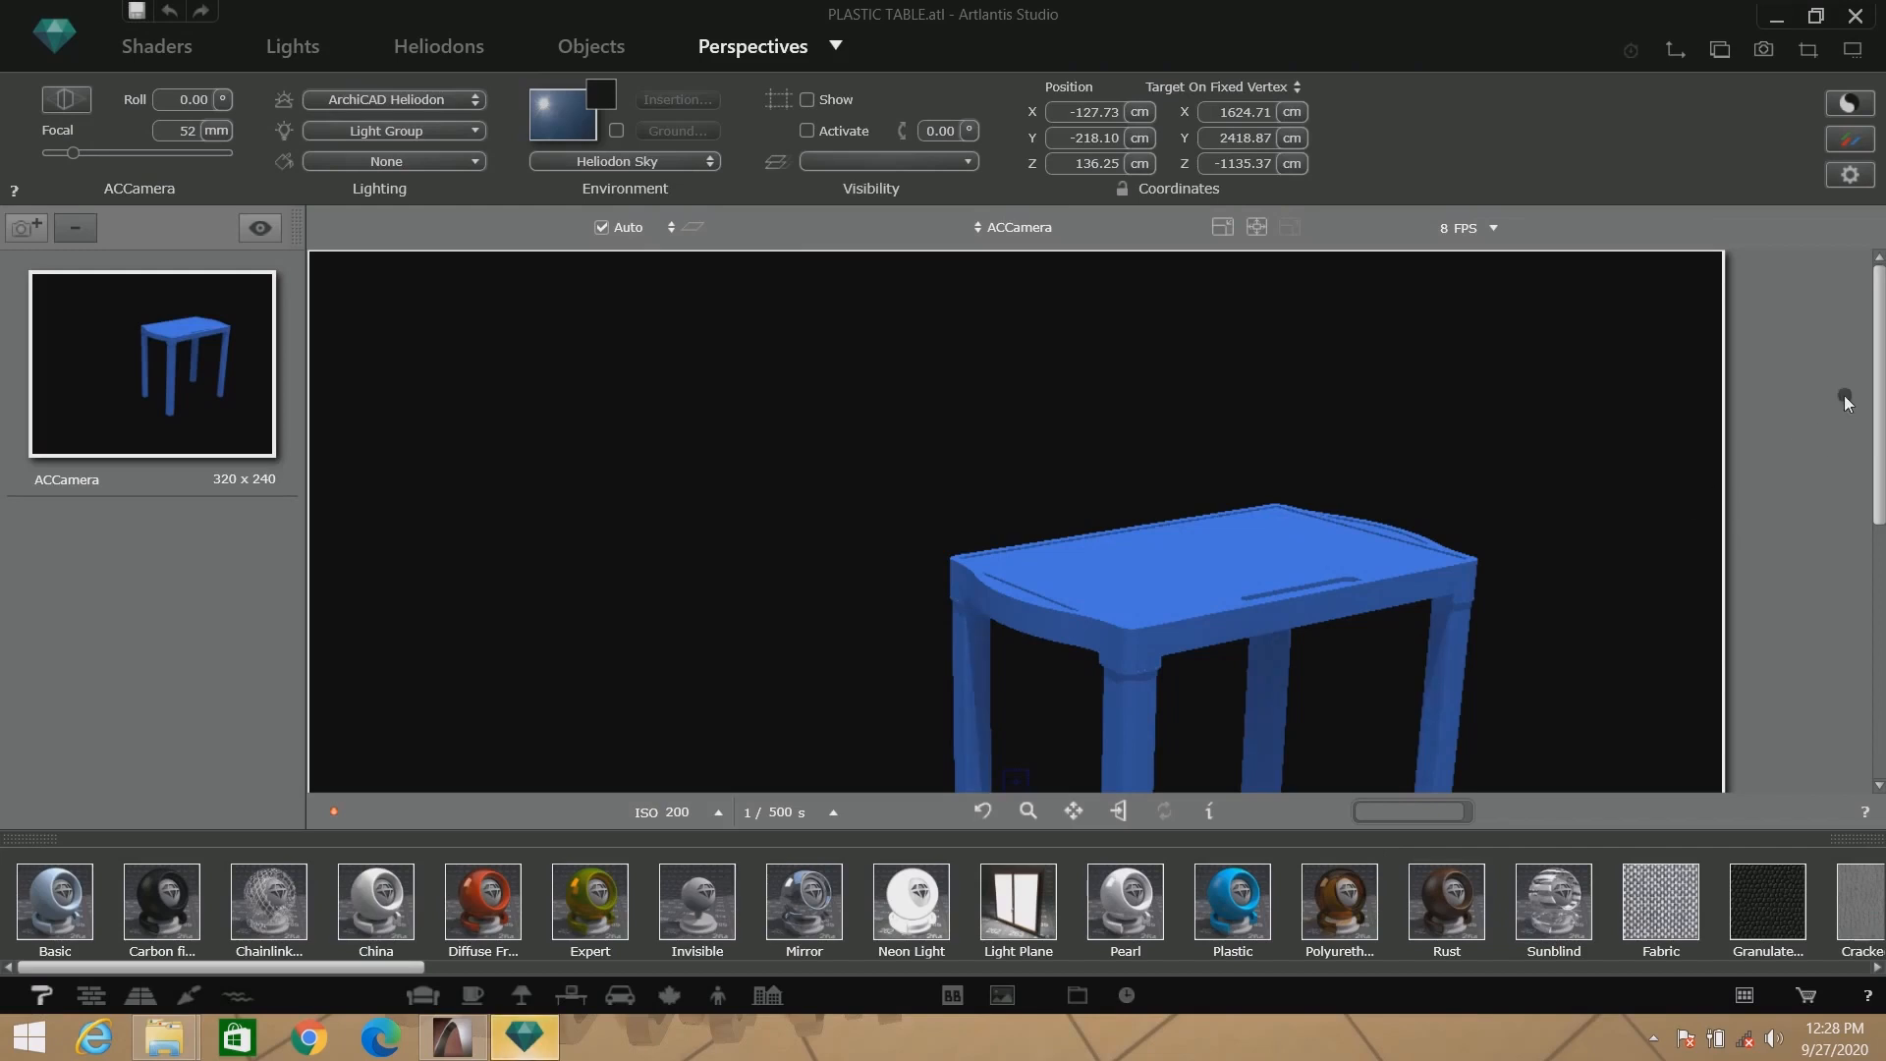
Move the ACCamera target onto the table in the 2D plan and front elevation views.
{"action": "left_click_drag", "start_coordinate": [1880, 371], "coordinate": [1881, 460]}
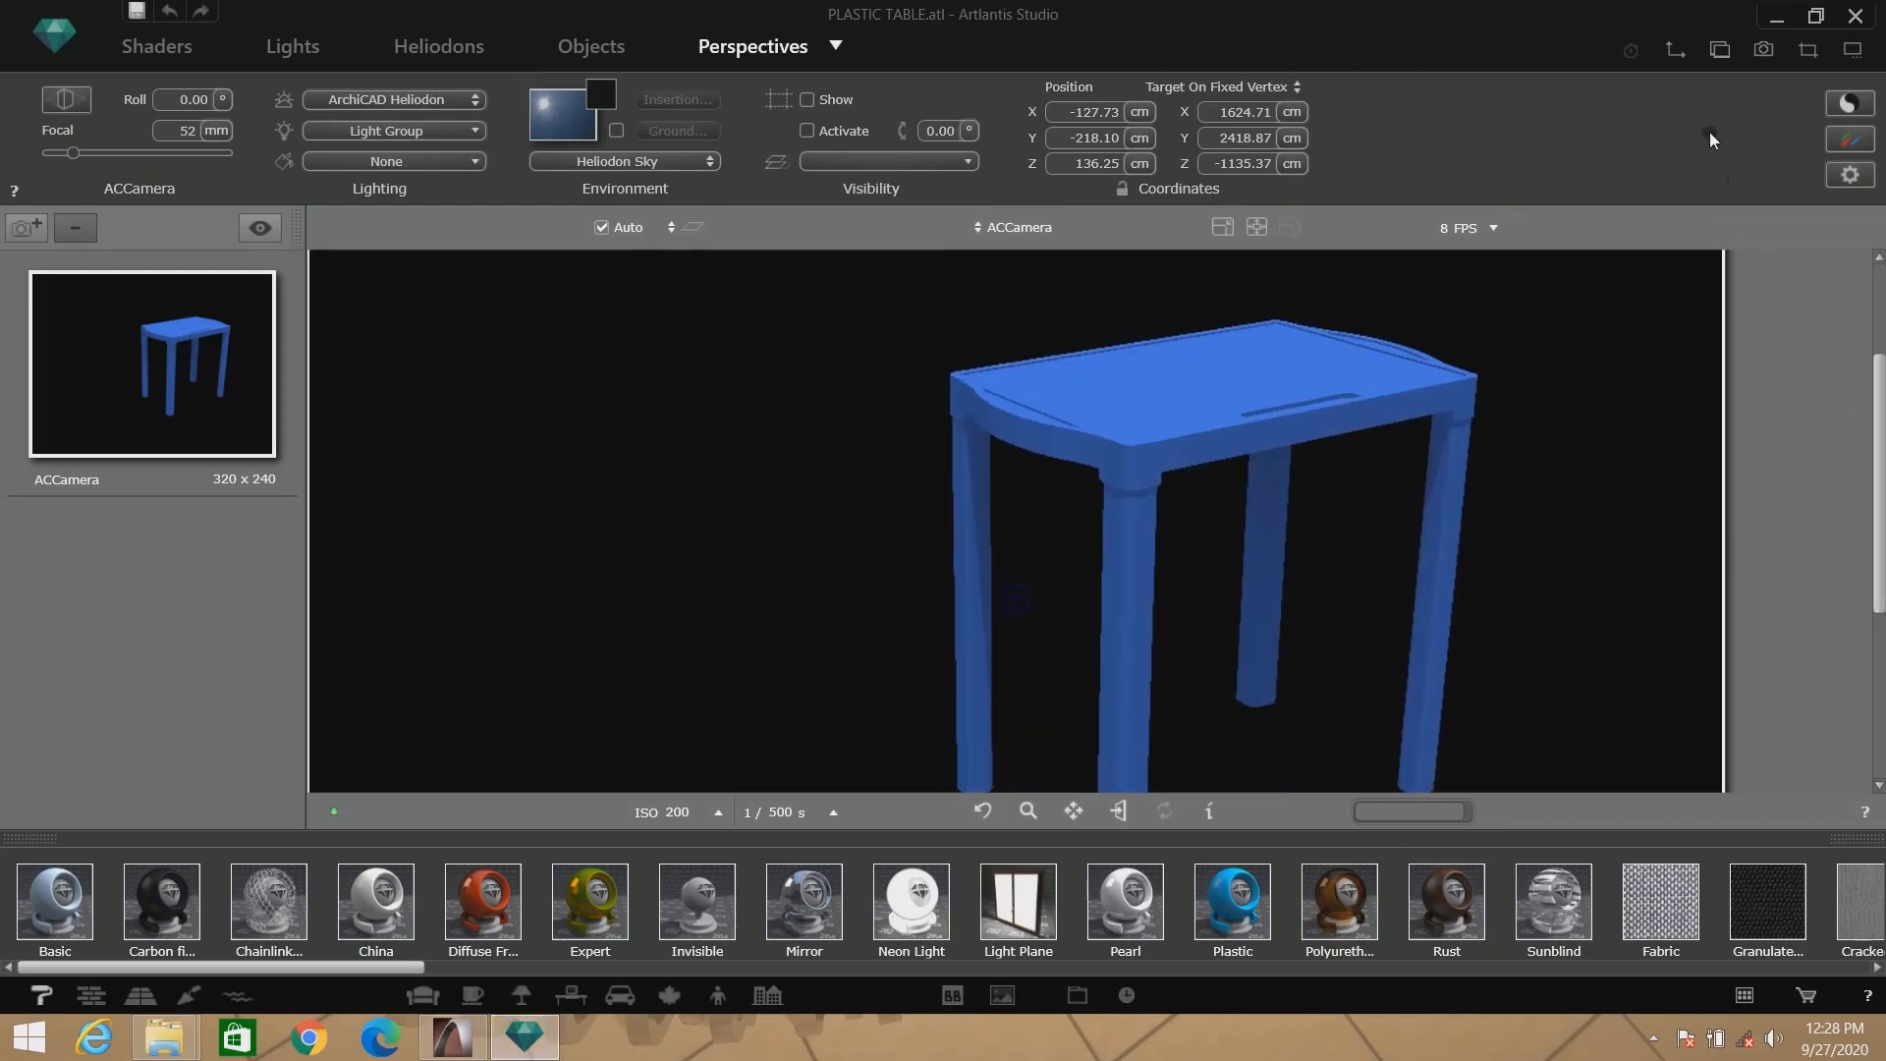
{"action": "left_click", "coordinate": [1671, 53]}
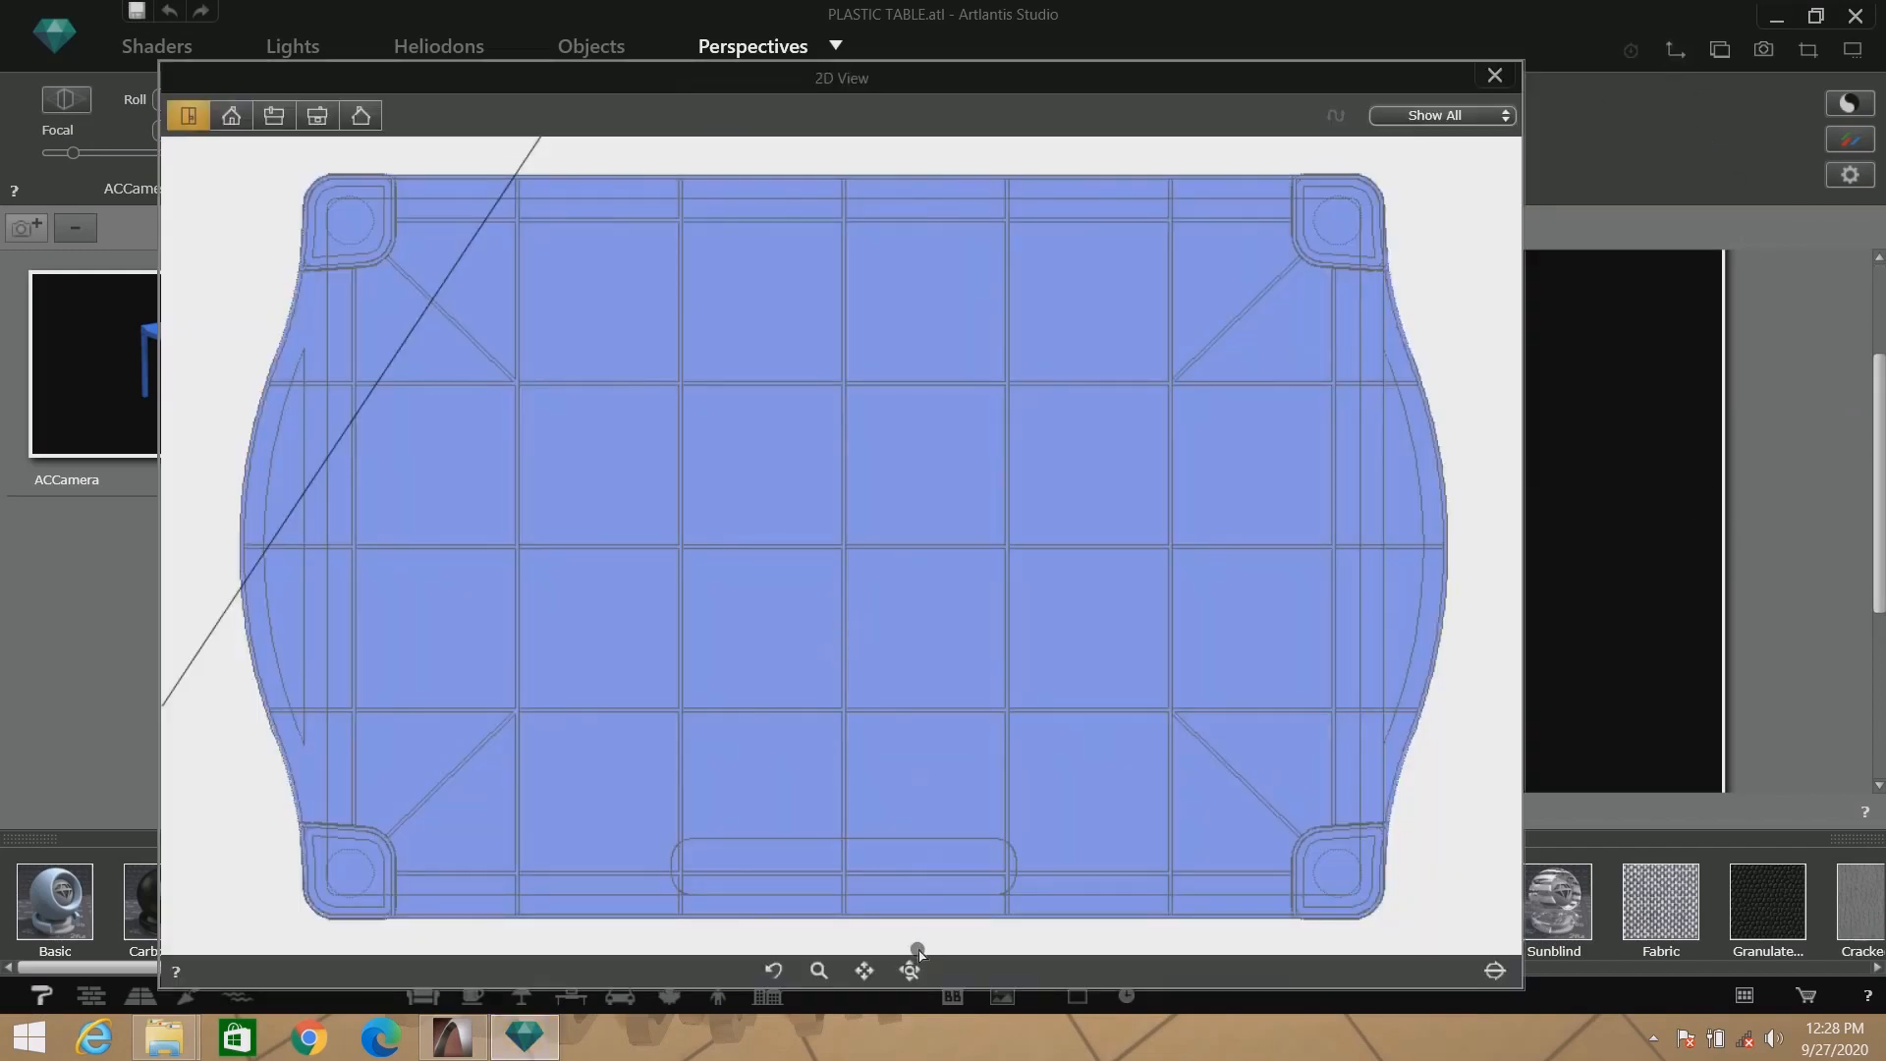
{"action": "left_click", "coordinate": [910, 969]}
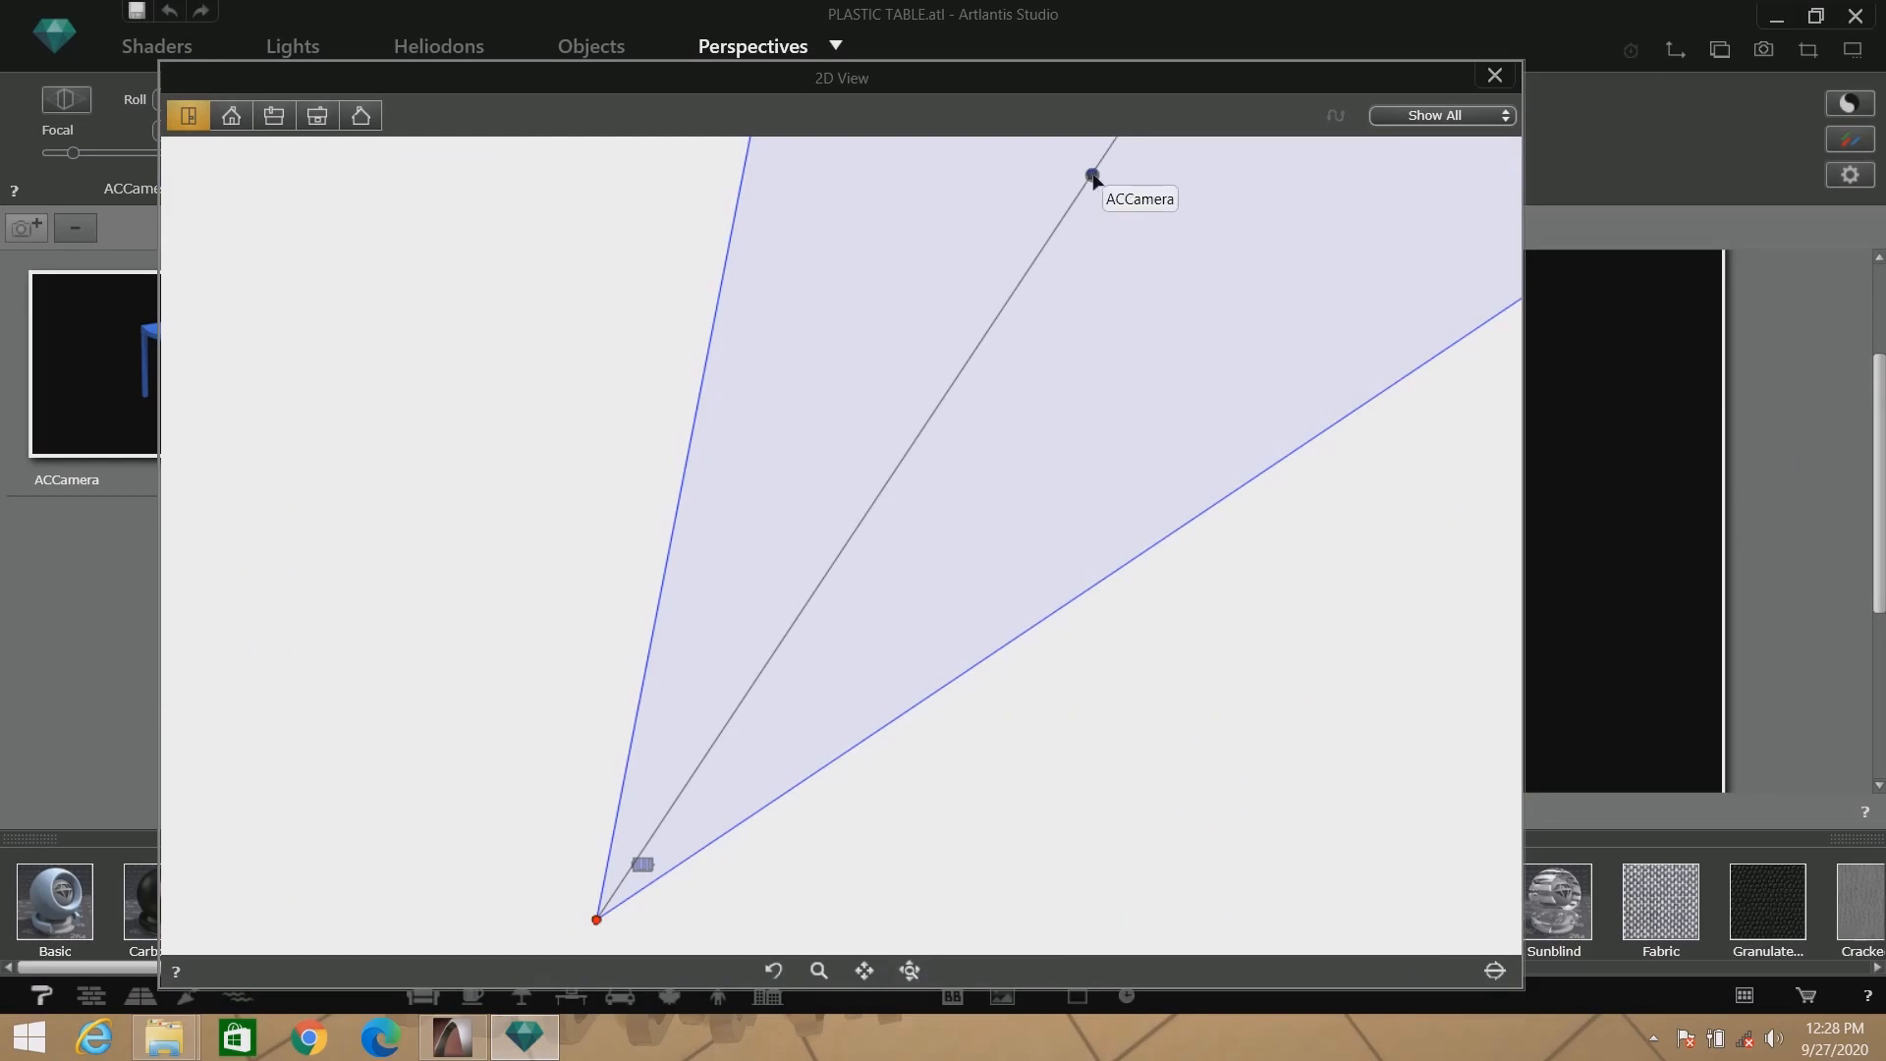
{"action": "left_click_drag", "start_coordinate": [1092, 174], "coordinate": [645, 864]}
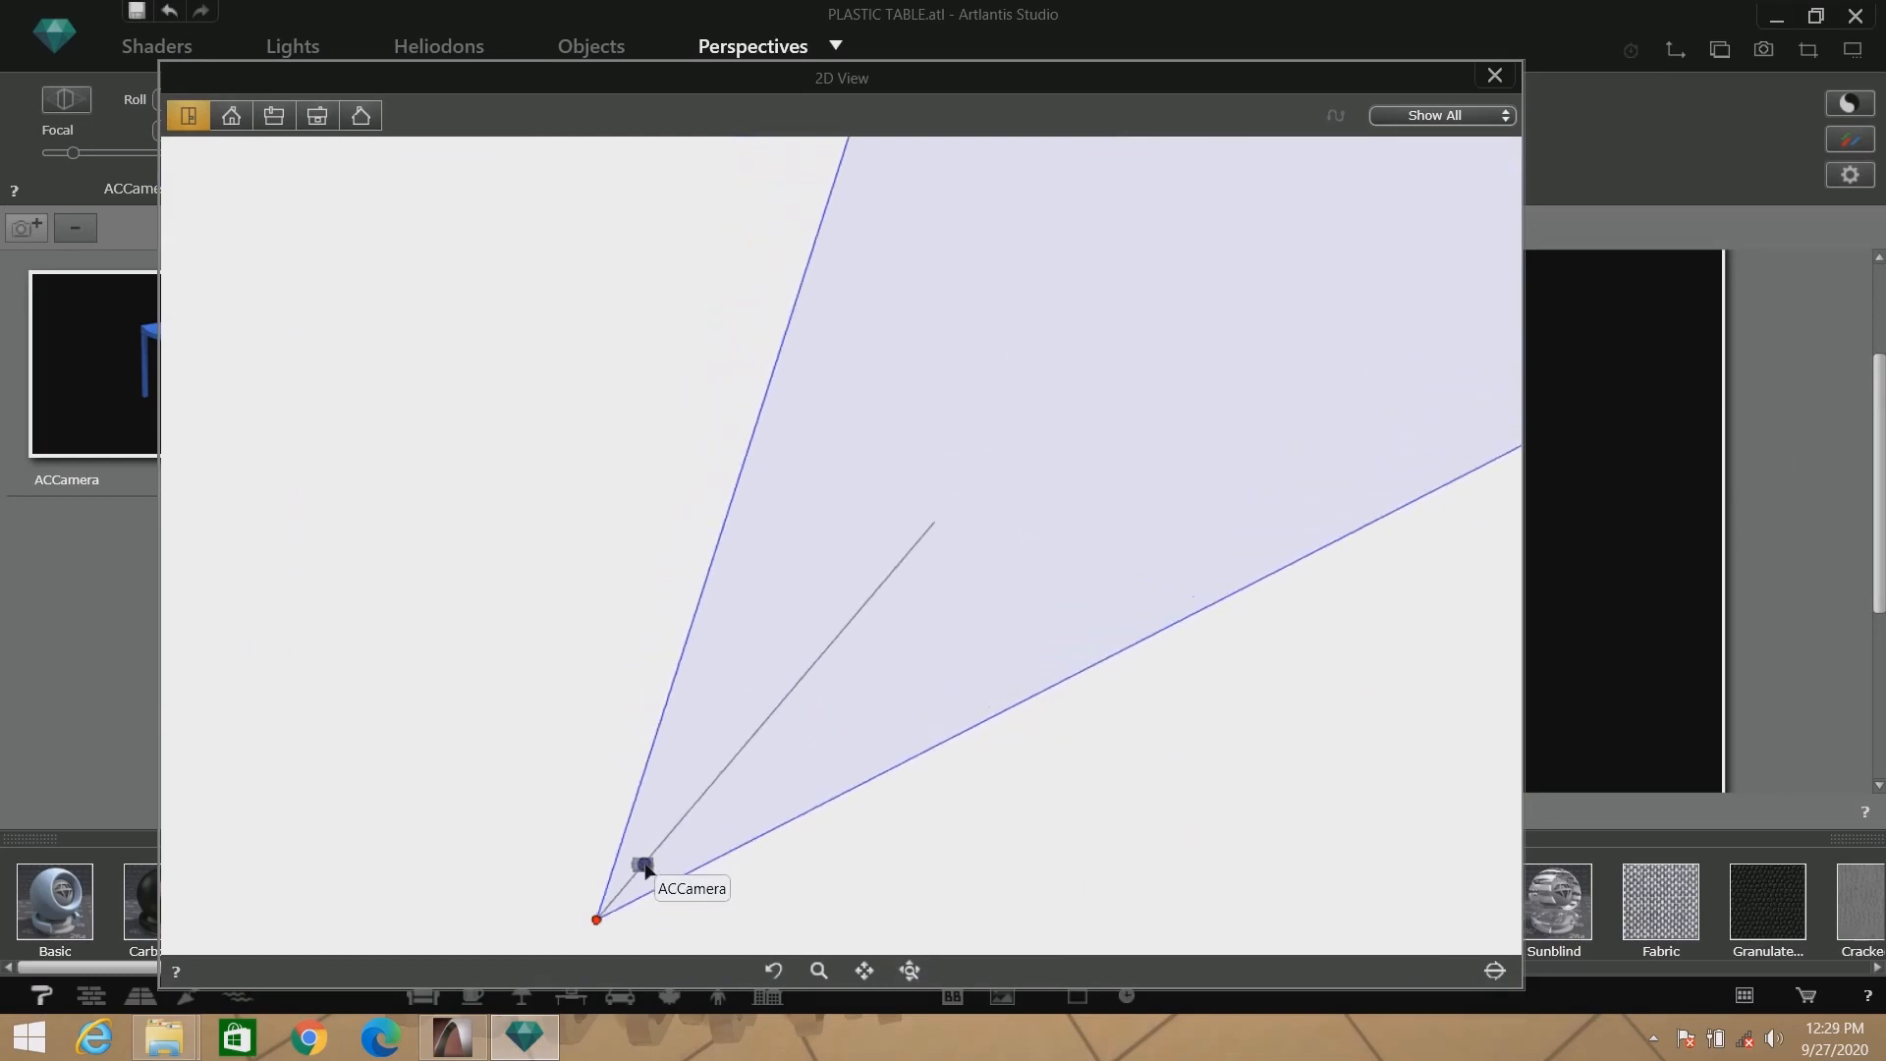
{"action": "left_click", "coordinate": [231, 115]}
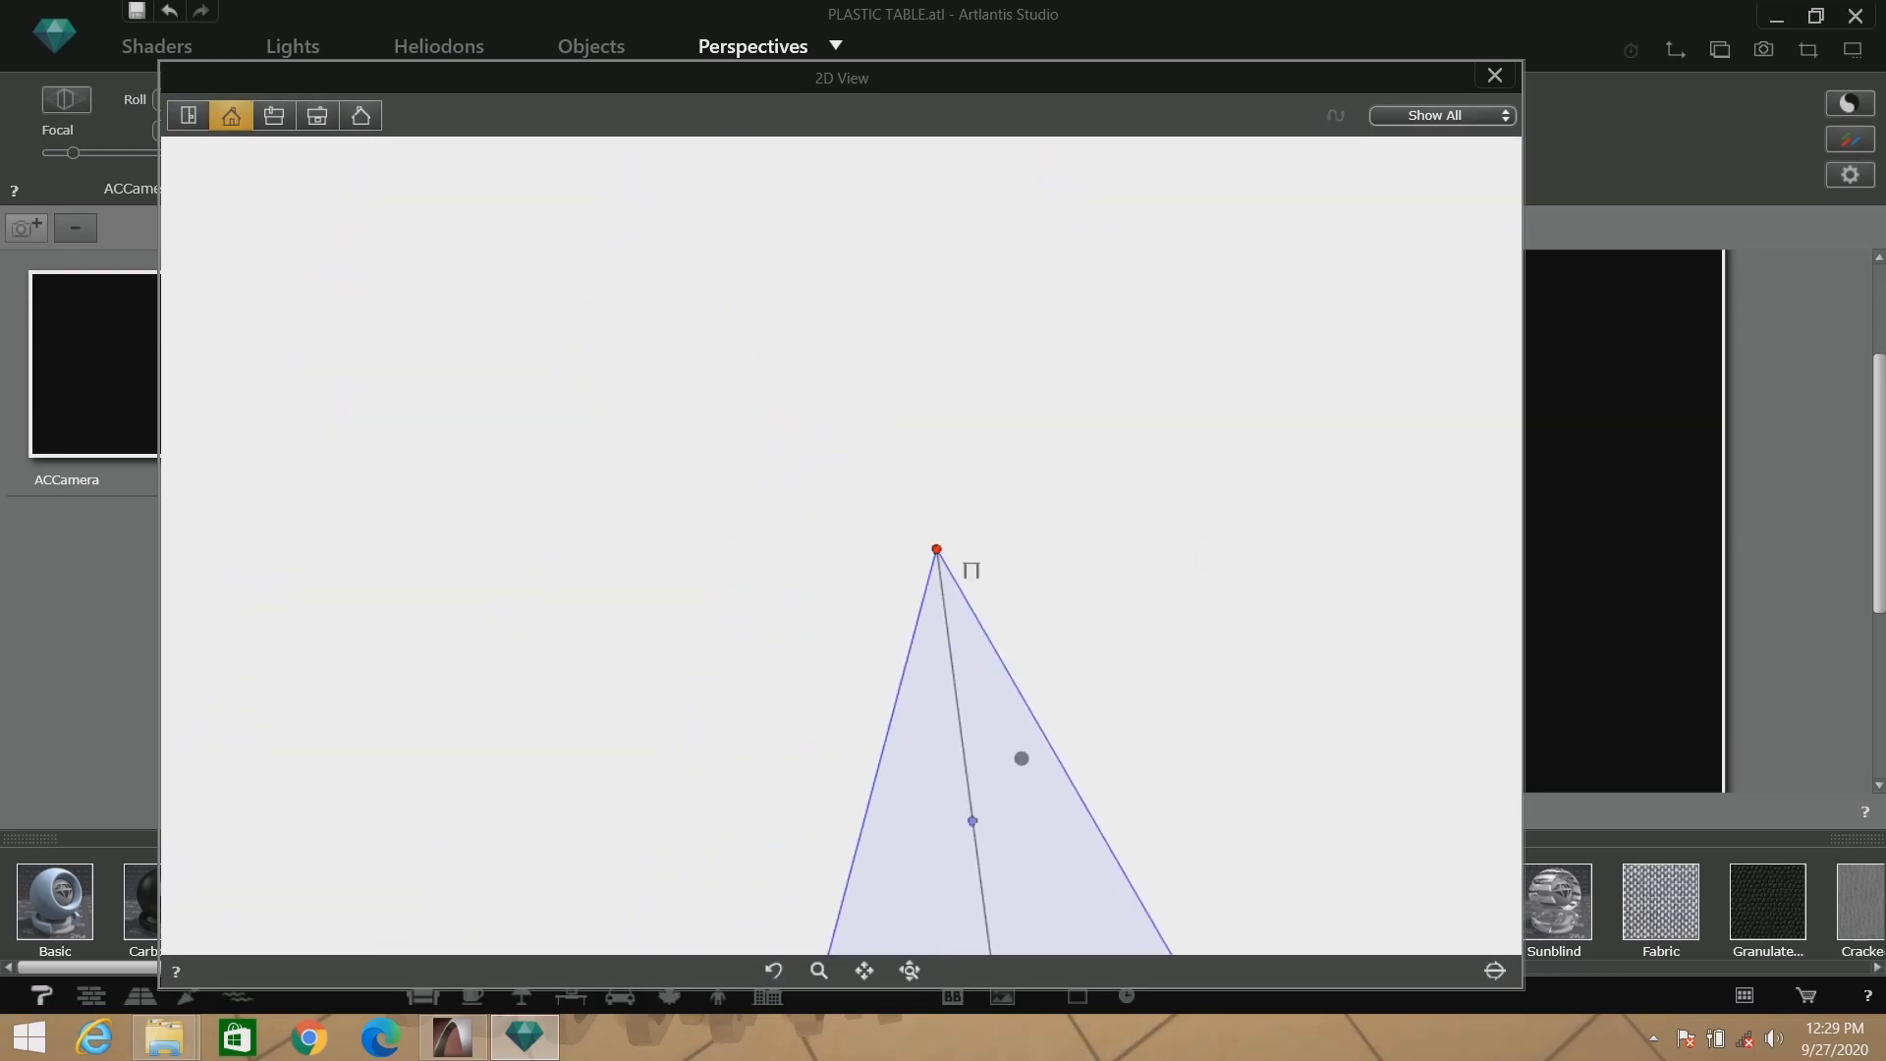
{"action": "left_click_drag", "start_coordinate": [975, 819], "coordinate": [981, 589]}
{"action": "scroll", "coordinate": [981, 590], "scroll_direction": "up", "scroll_amount": 5}
{"action": "scroll", "coordinate": [965, 574], "scroll_direction": "down", "scroll_amount": 2}
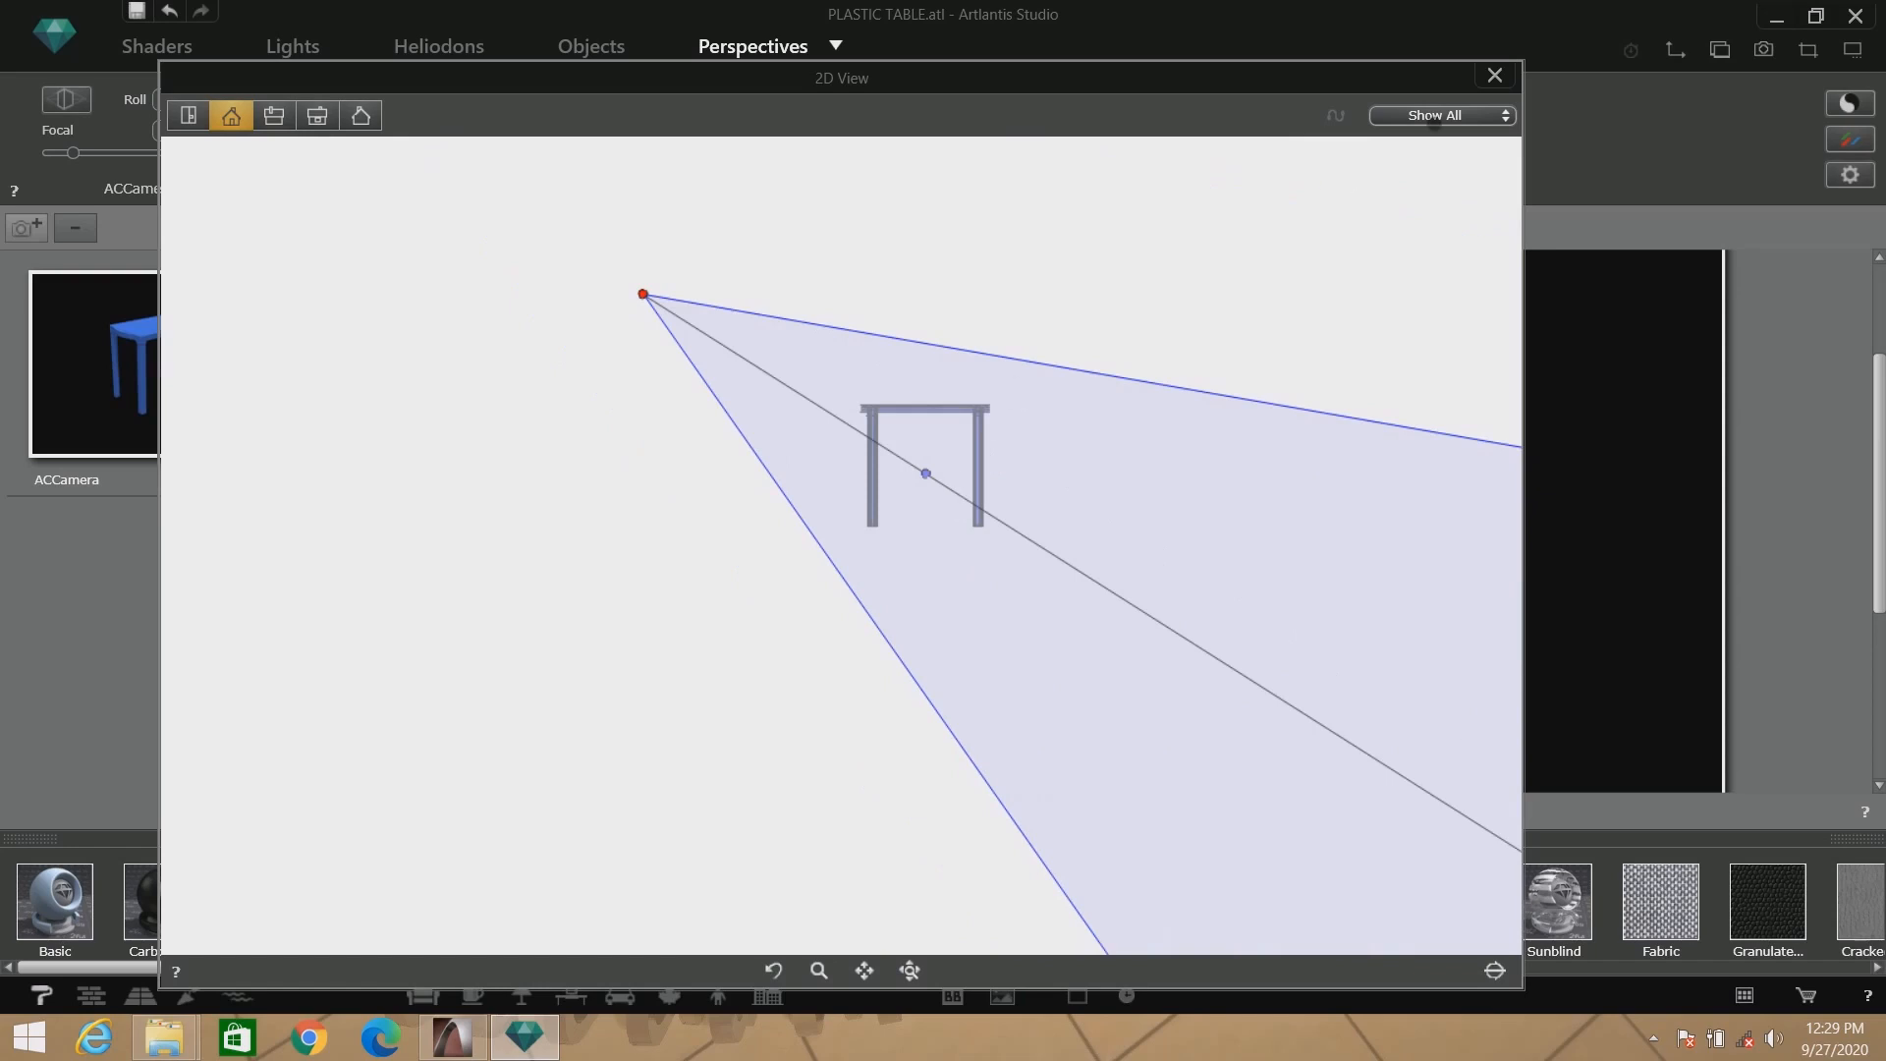
{"action": "left_click", "coordinate": [1495, 79]}
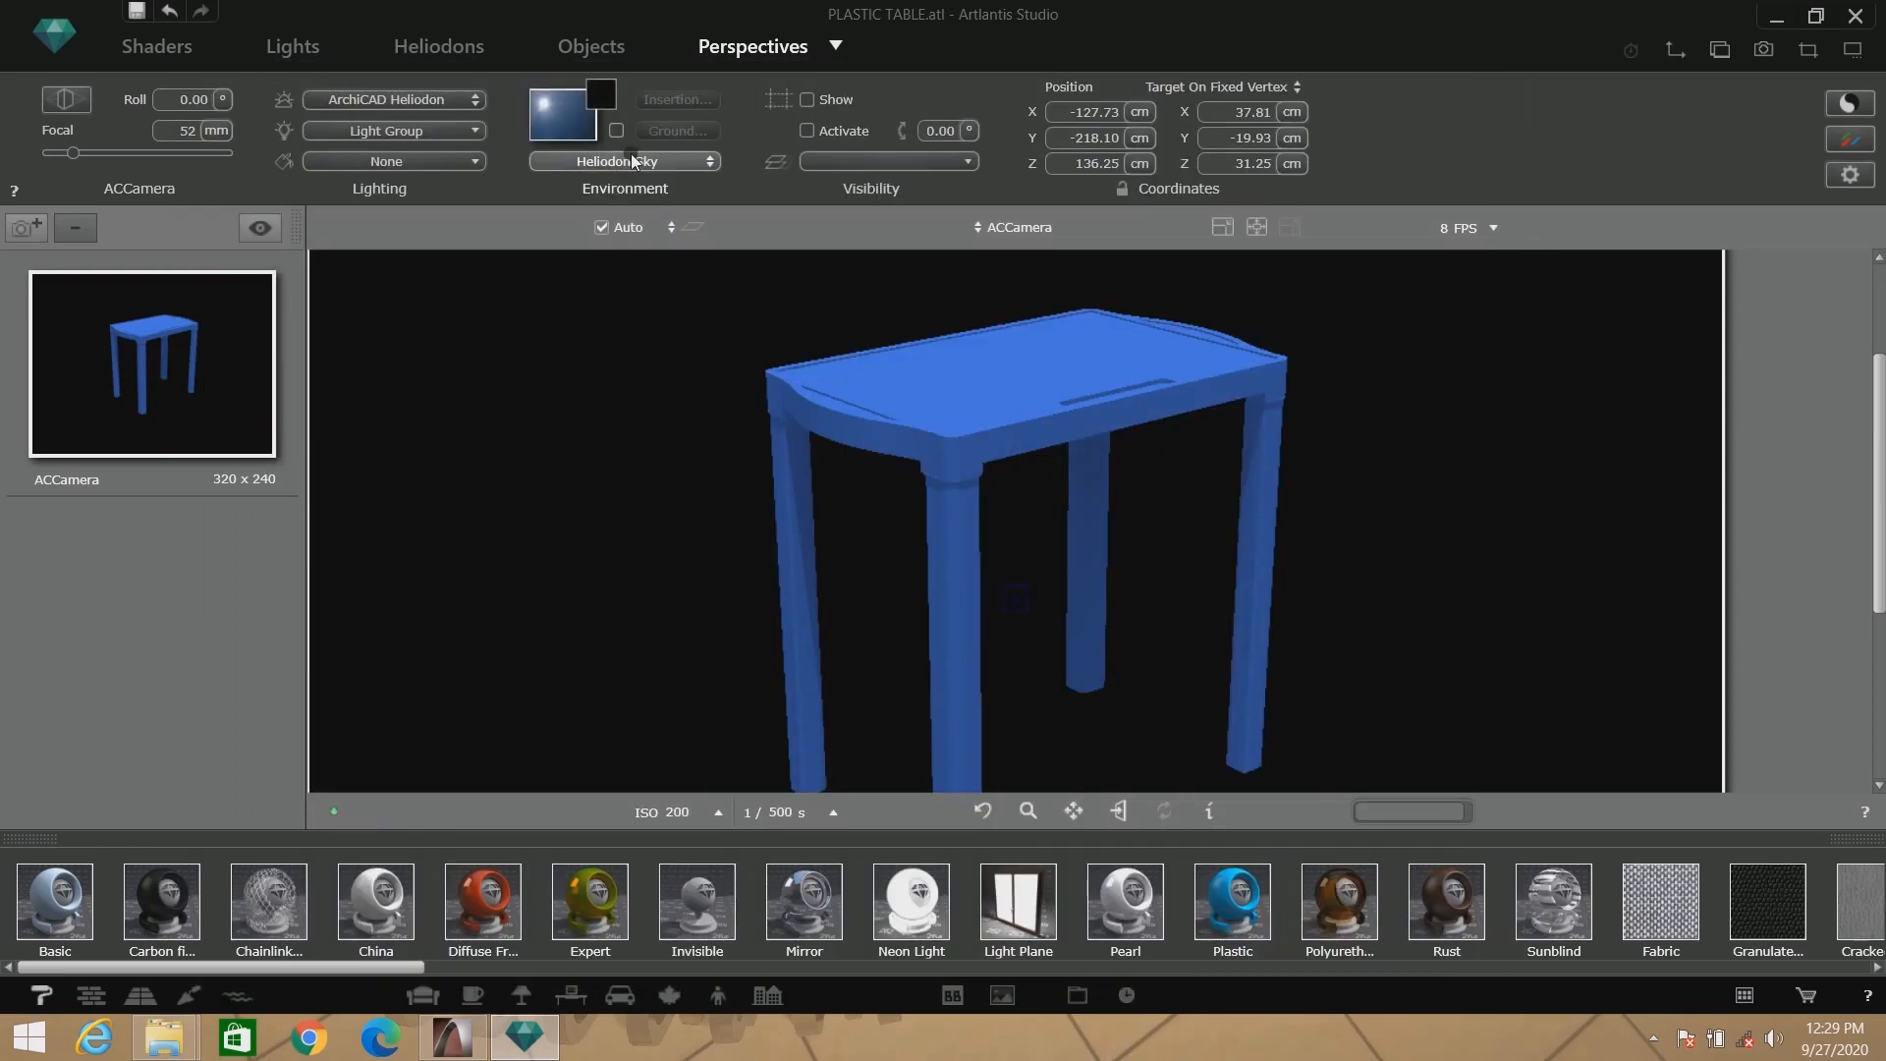
Activate the infinite ground and set its altitude to 0.00 cm.
{"action": "left_click", "coordinate": [614, 131]}
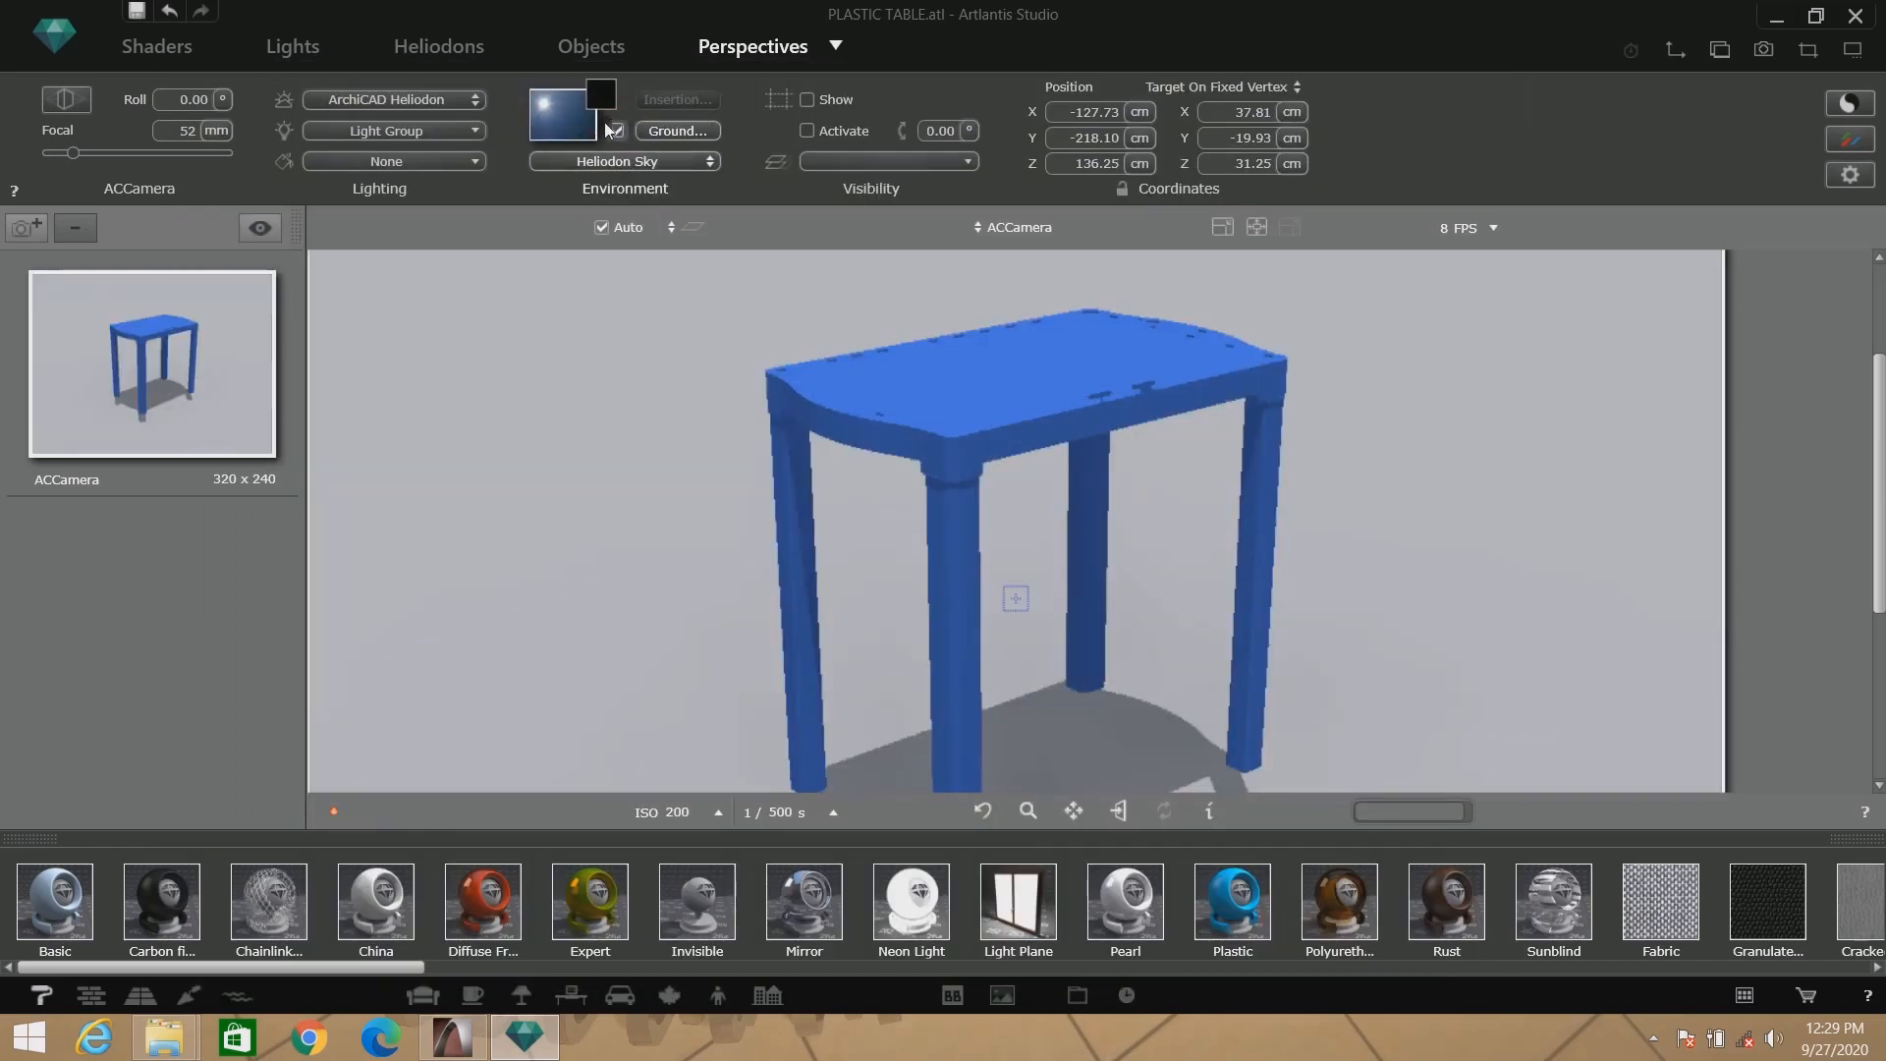
{"action": "left_click", "coordinate": [677, 131]}
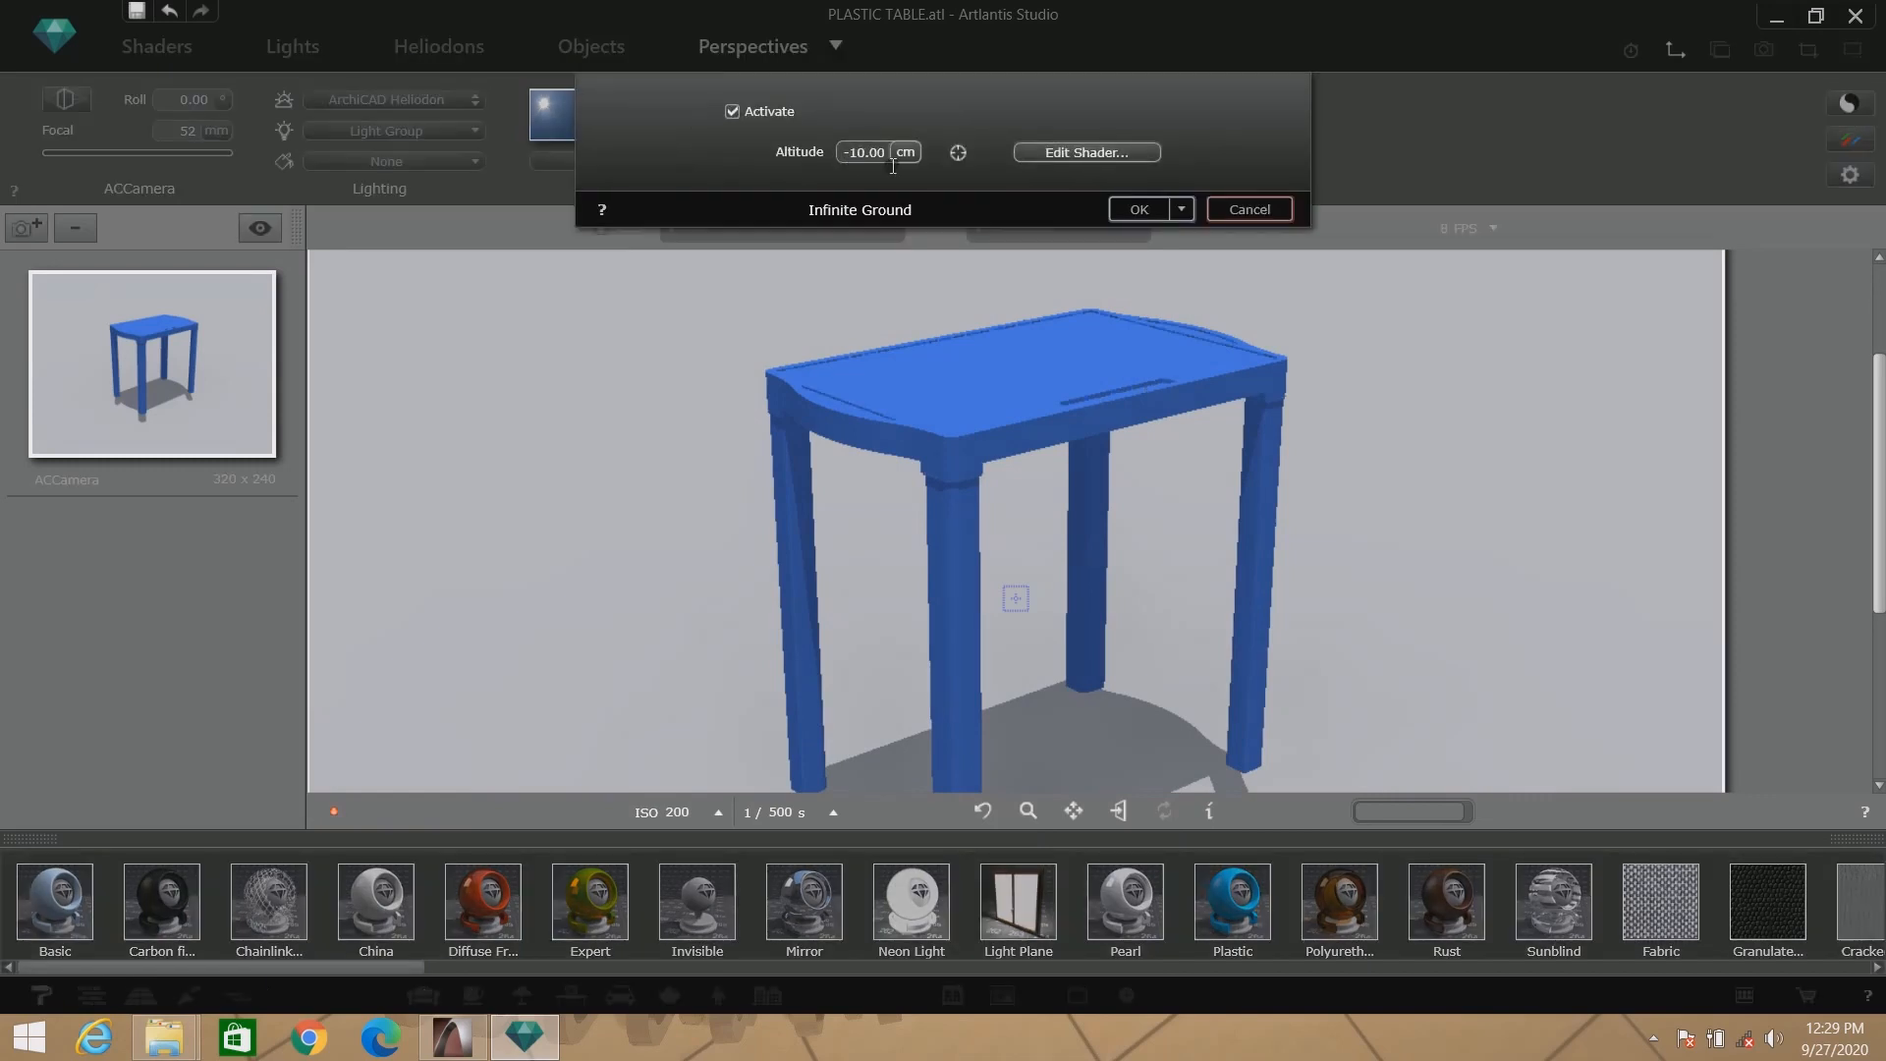
{"action": "double_click", "coordinate": [864, 153]}
{"action": "left_click", "coordinate": [1136, 209]}
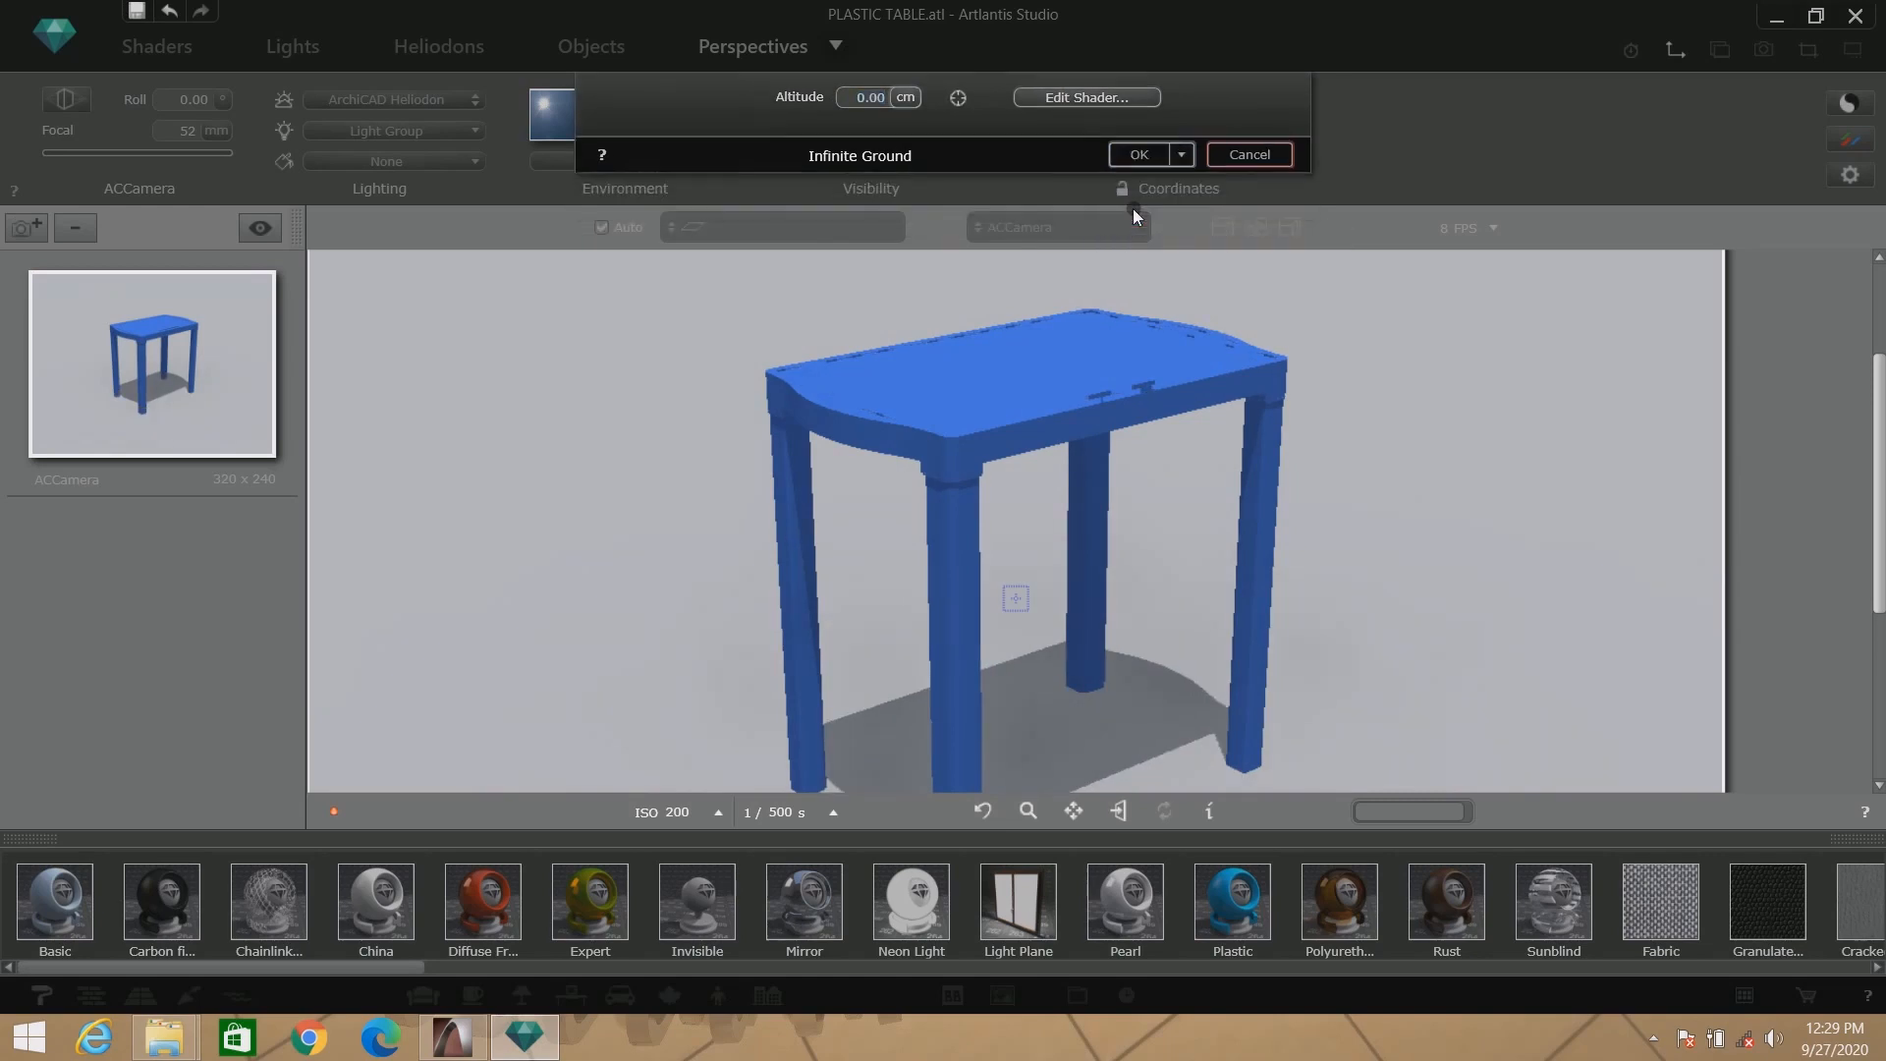
Reframe the ACCamera perspective around the table and closer to the tabletop.
{"action": "left_click_drag", "start_coordinate": [1123, 408], "coordinate": [632, 358]}
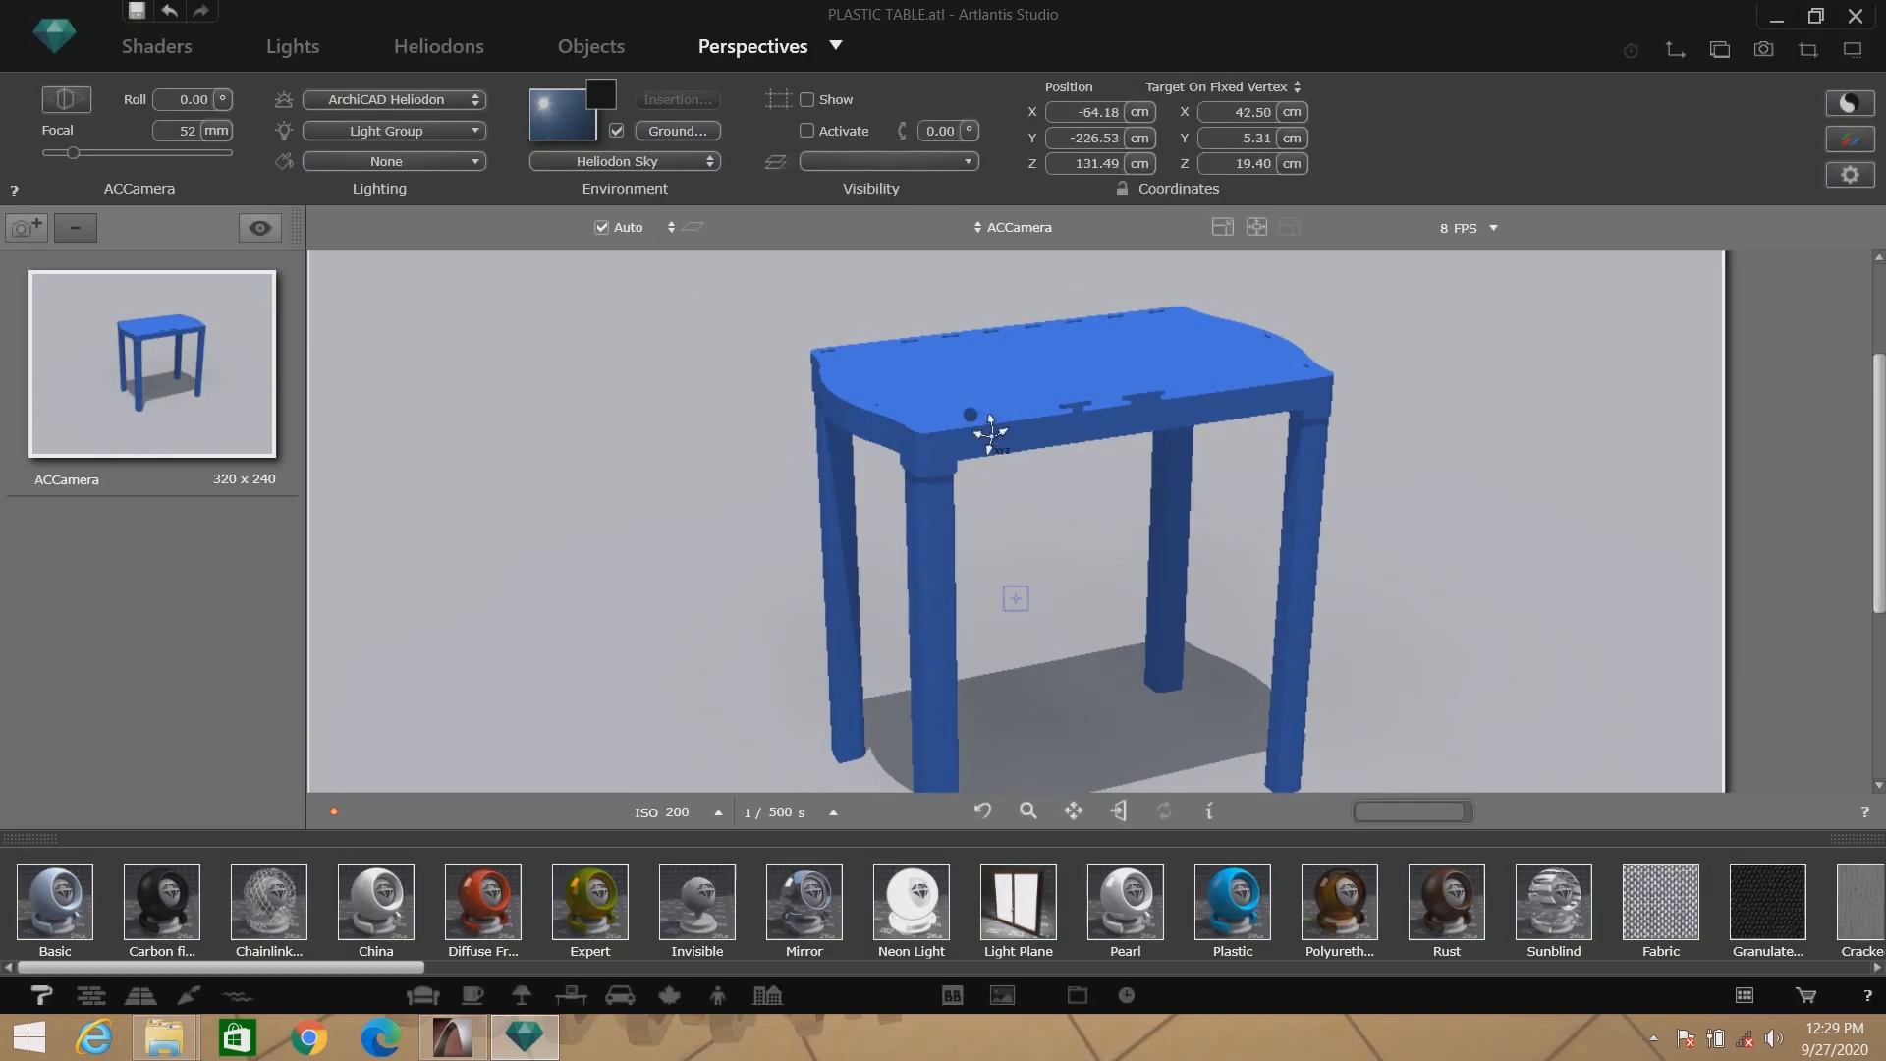
{"action": "scroll", "coordinate": [990, 432], "scroll_direction": "up", "scroll_amount": 5}
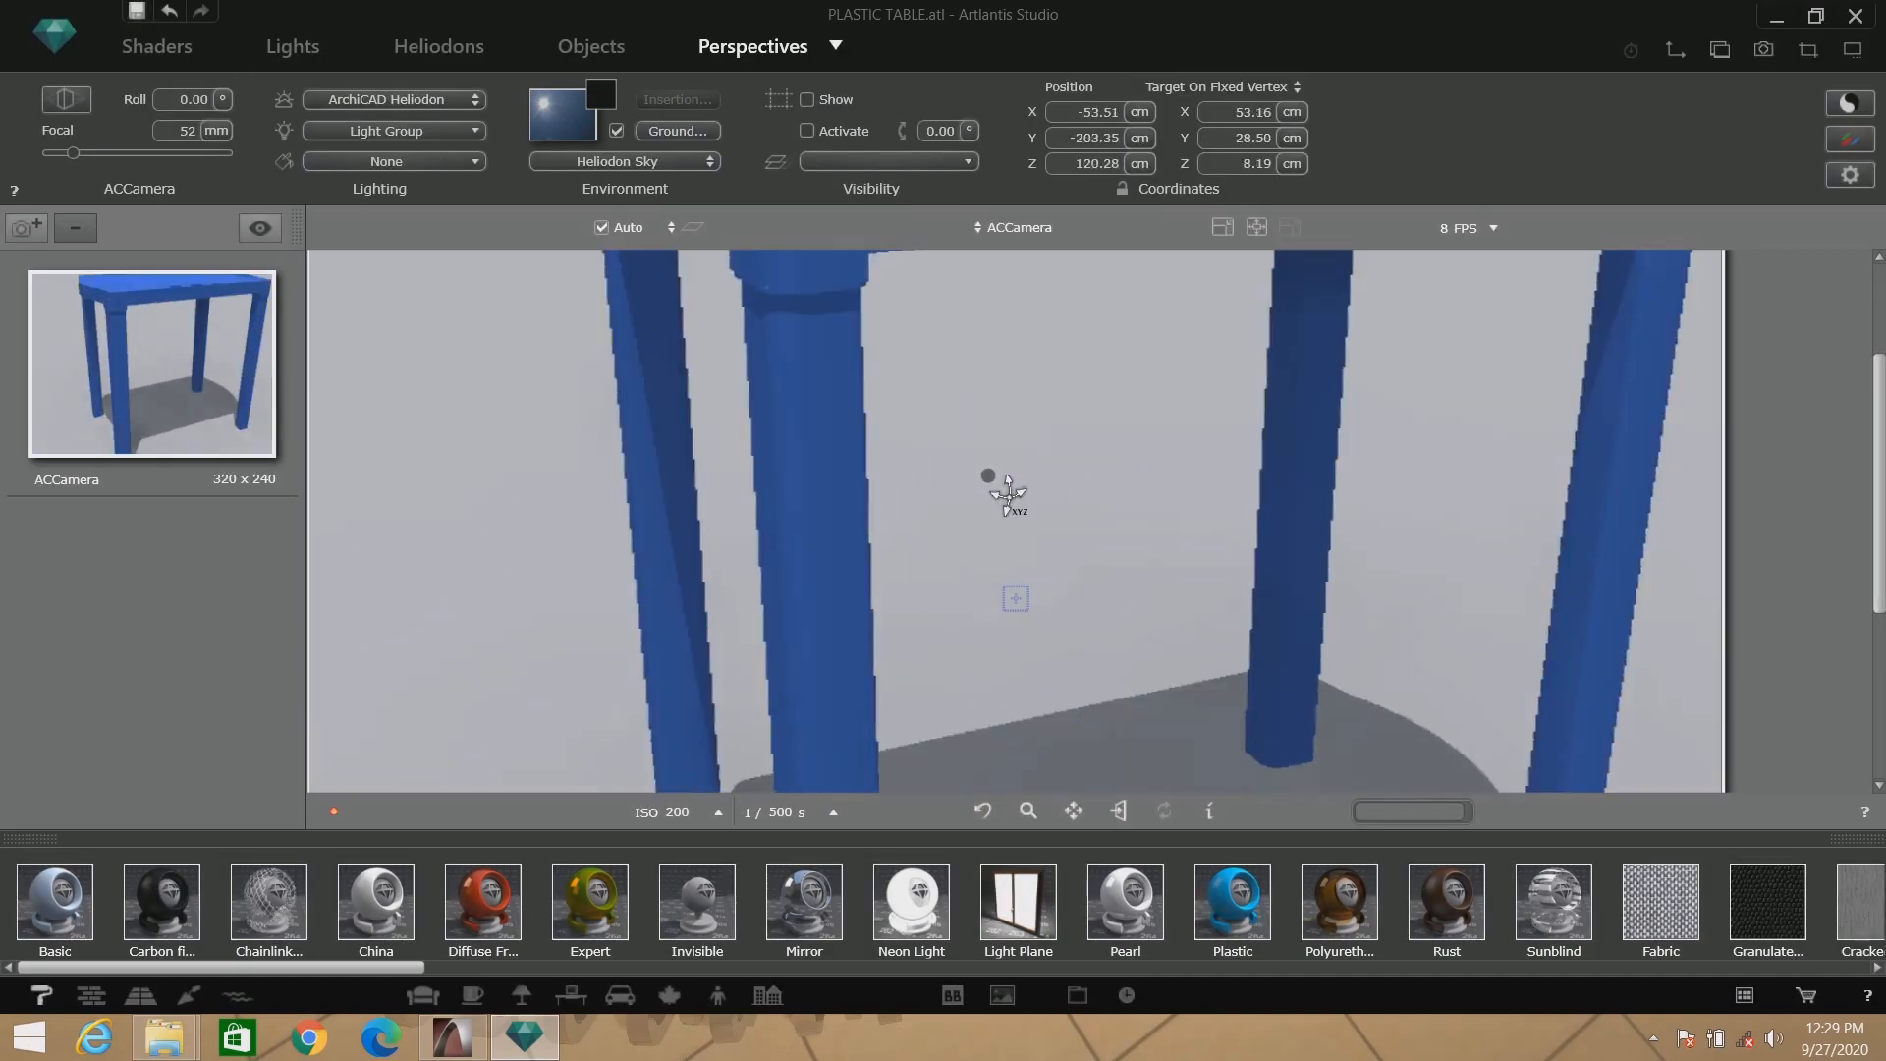
{"action": "scroll", "coordinate": [1002, 481], "scroll_direction": "down", "scroll_amount": 5}
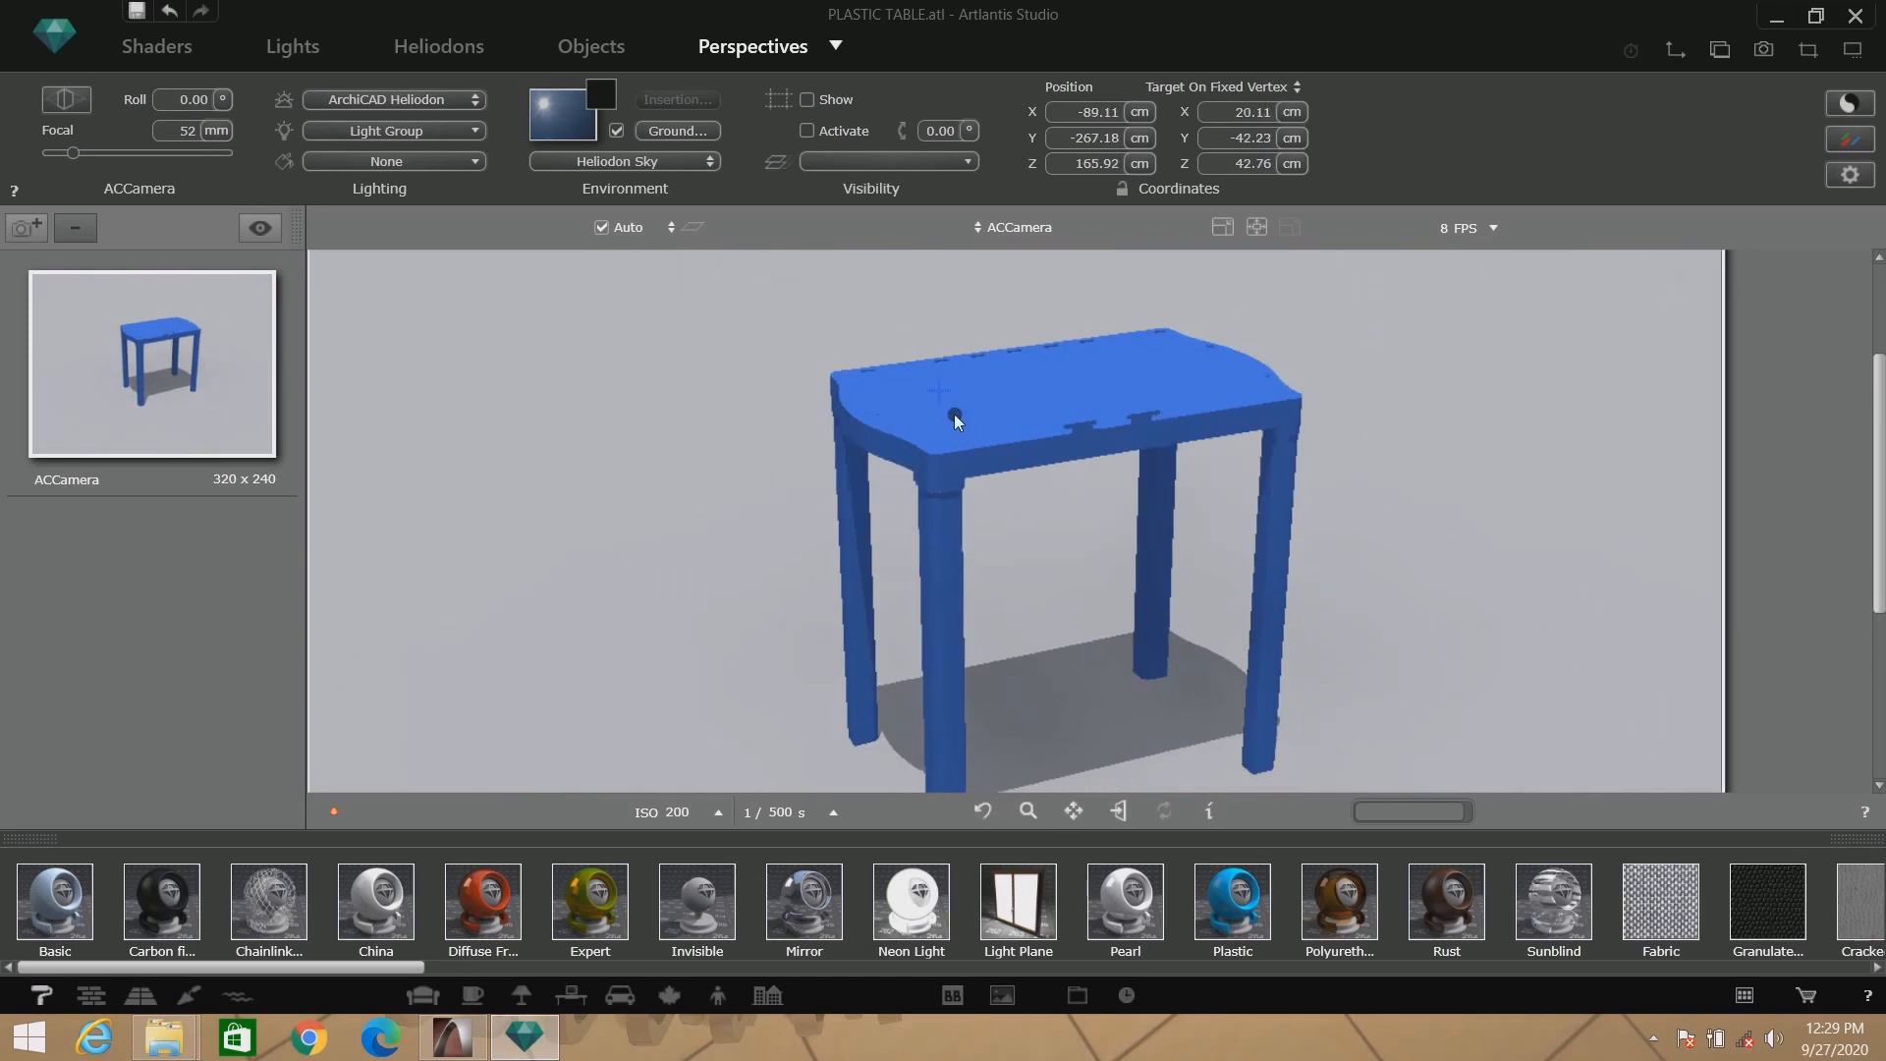
{"action": "scroll", "coordinate": [972, 432], "scroll_direction": "up", "scroll_amount": 3}
{"action": "mouse_move", "coordinate": [1004, 446]}
{"action": "middle_mouse_down"}
{"action": "mouse_move", "coordinate": [1032, 528]}
{"action": "mouse_move", "coordinate": [1012, 477]}
{"action": "middle_mouse_up"}
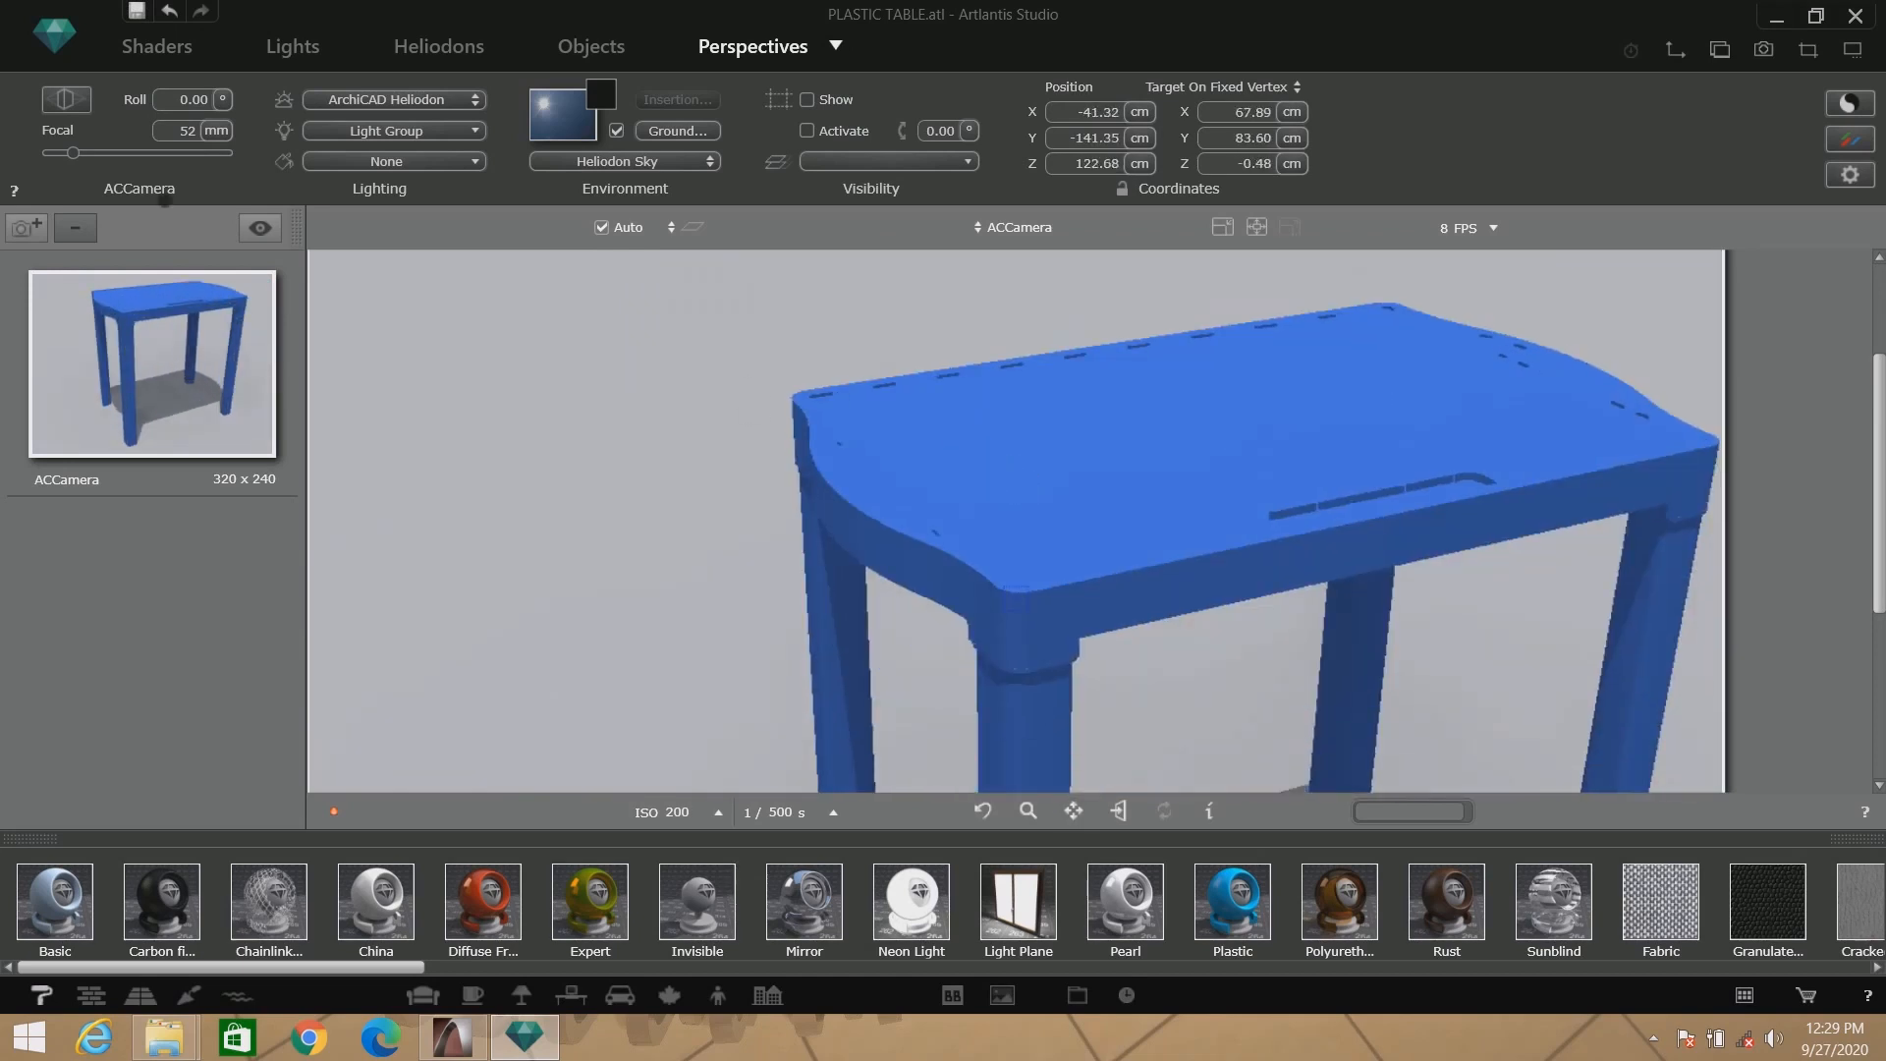
Set the shininess of the table's Paint - Royal Blue material to about 260 and lighten its reflection colour to grey.
{"action": "double_click", "coordinate": [1082, 587]}
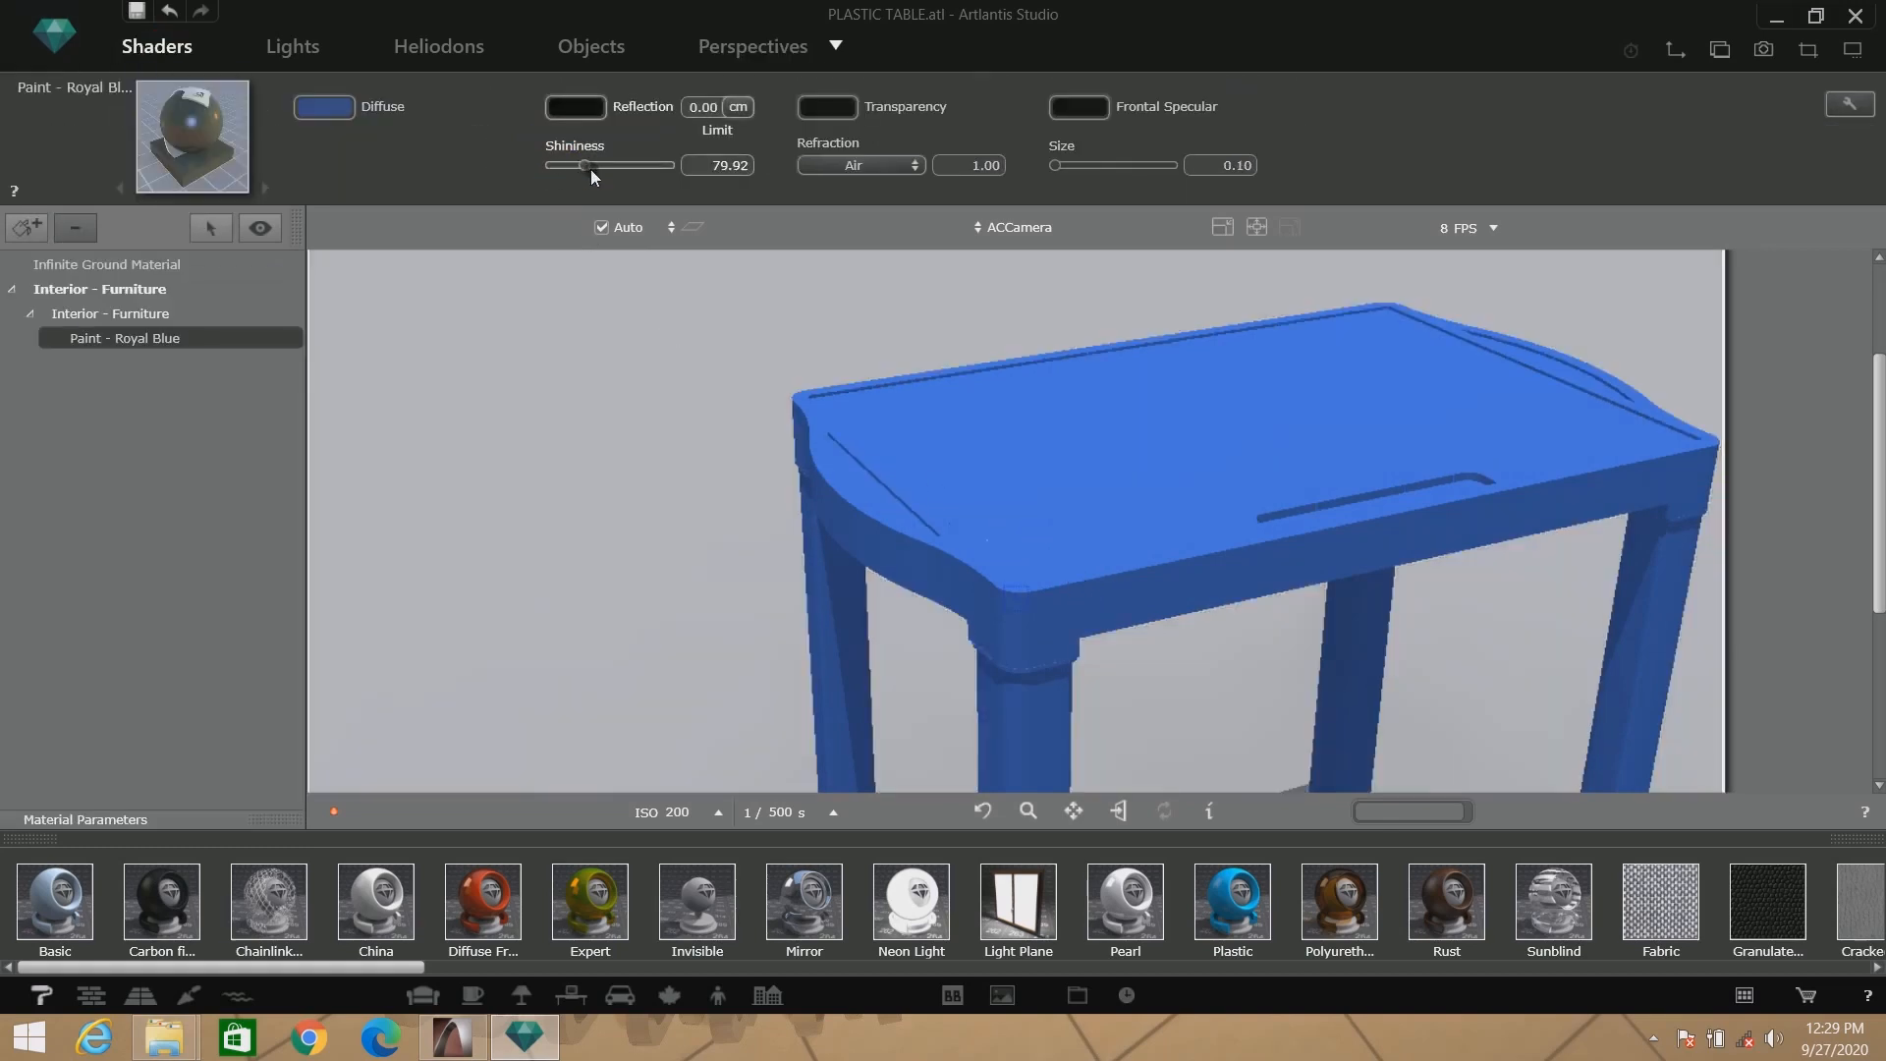
{"action": "left_click_drag", "start_coordinate": [591, 170], "coordinate": [610, 170]}
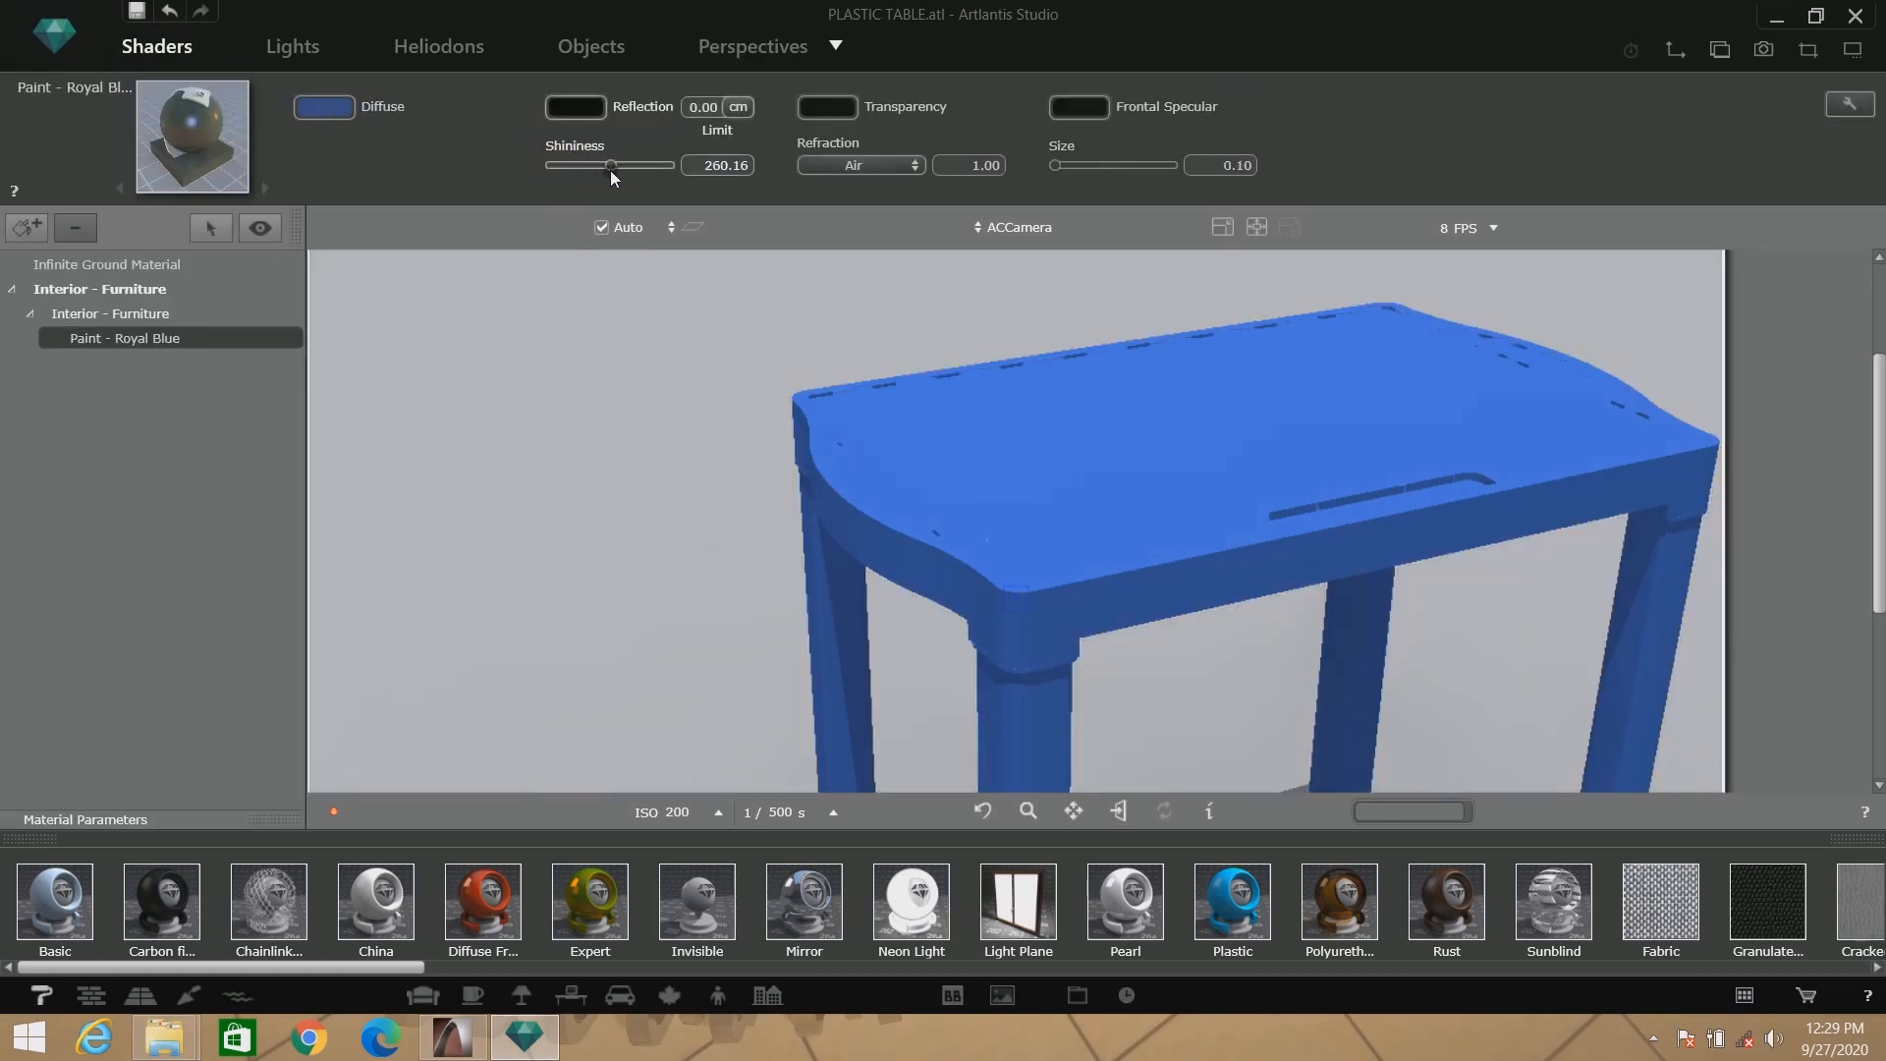
{"action": "left_click", "coordinate": [558, 114]}
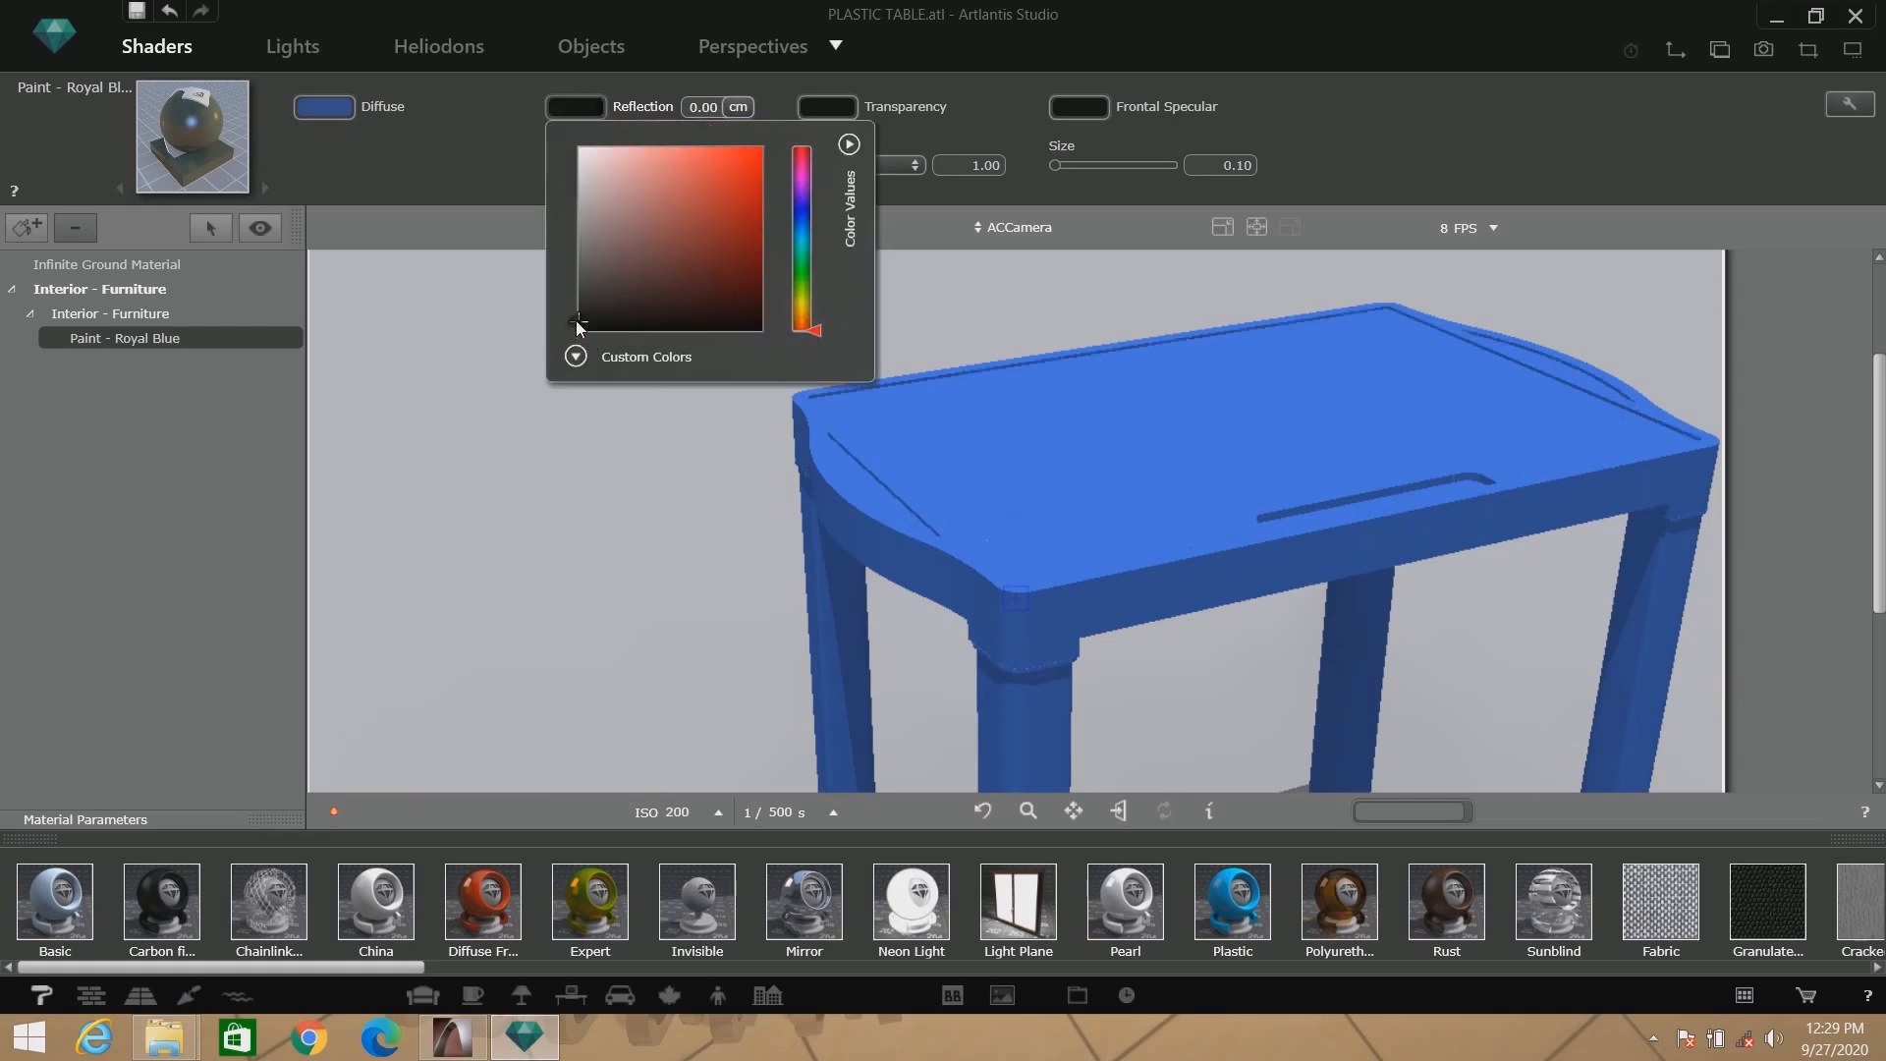
{"action": "mouse_move", "coordinate": [574, 303]}
{"action": "left_mouse_down"}
{"action": "mouse_move", "coordinate": [564, 280]}
{"action": "mouse_move", "coordinate": [560, 299]}
{"action": "left_mouse_up"}
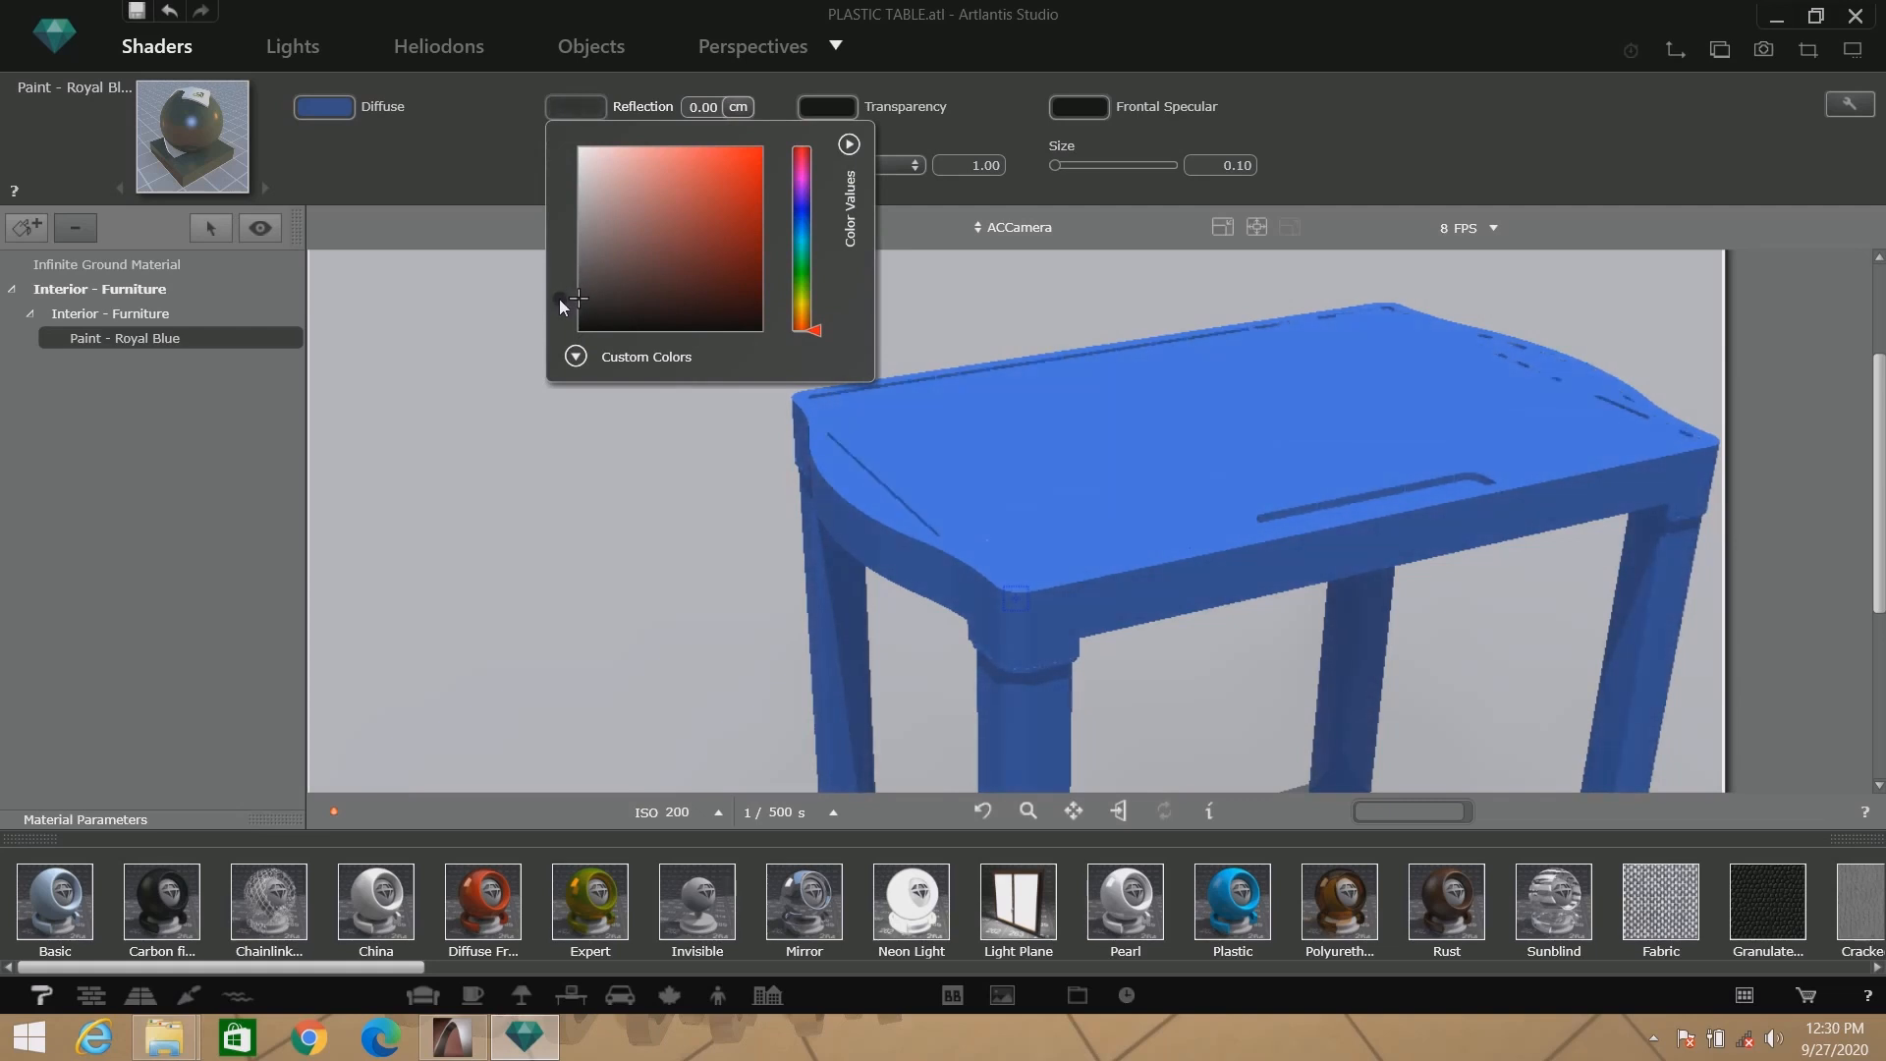
{"action": "left_click", "coordinate": [560, 209]}
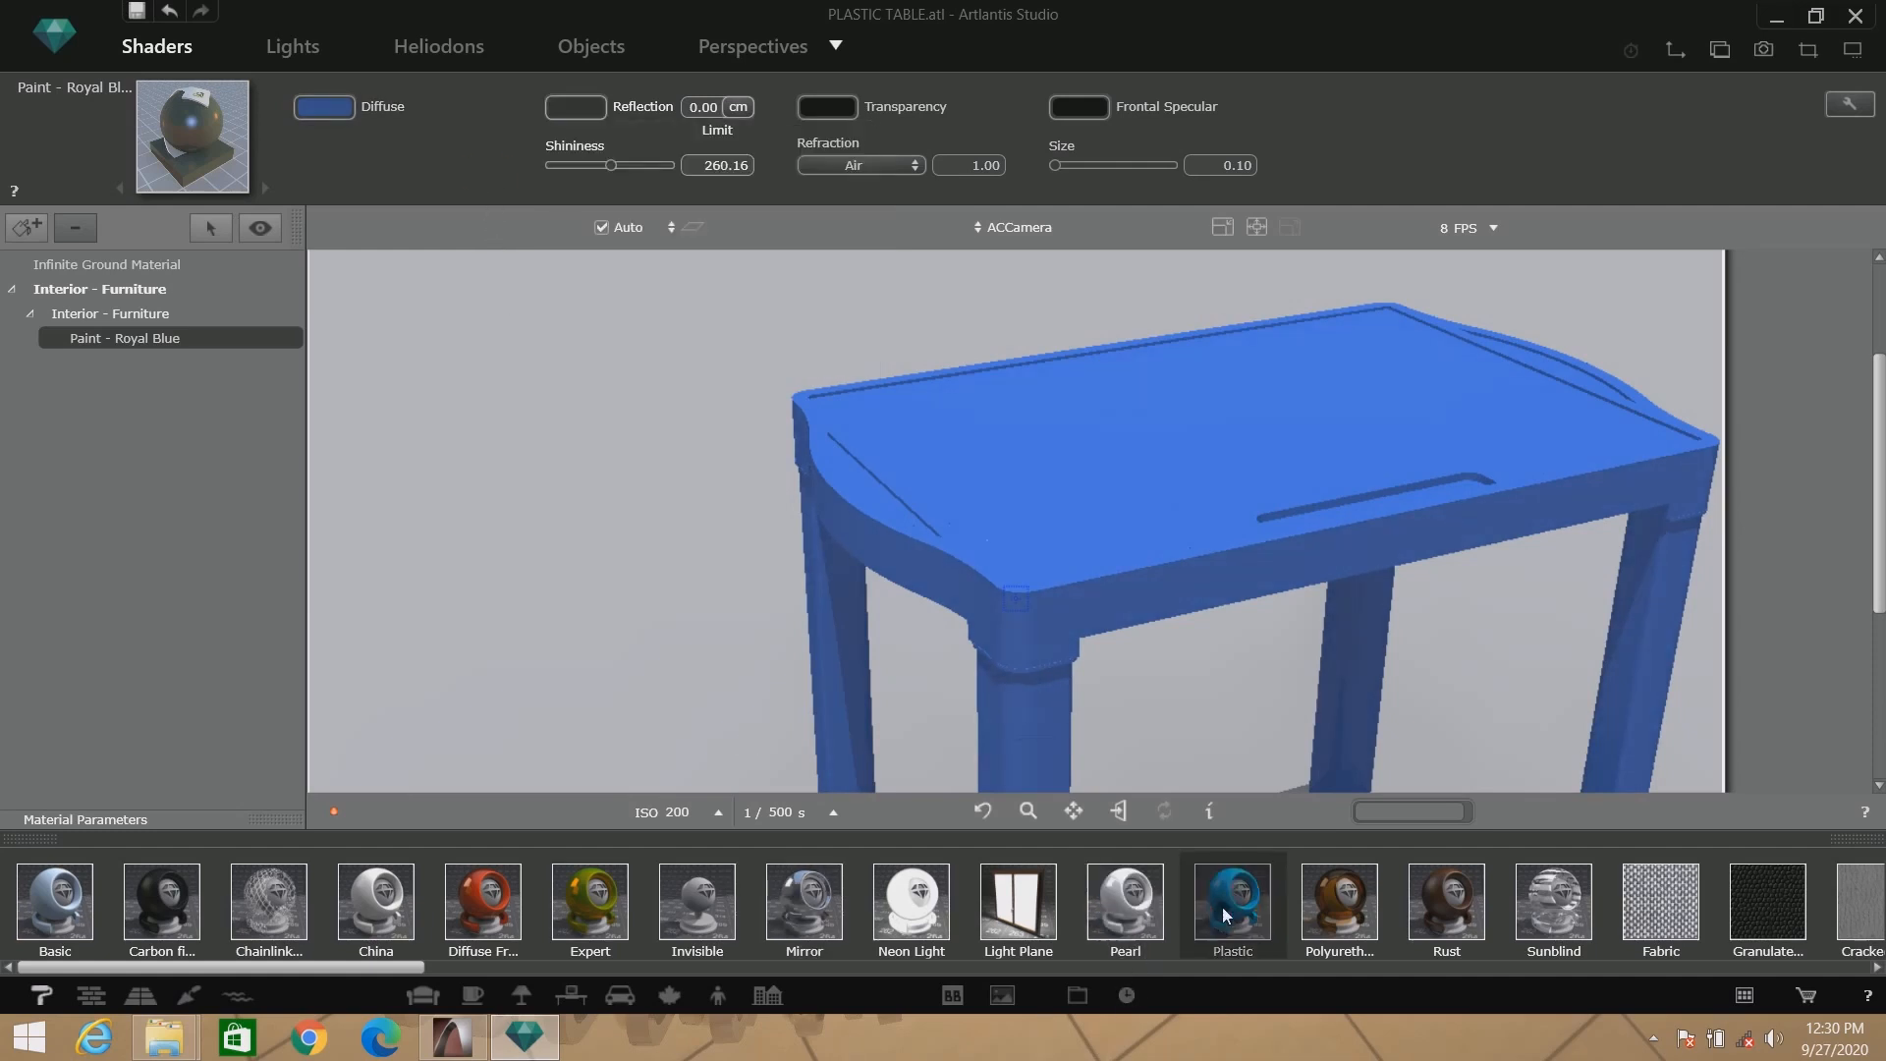
Store the table material's blue diffuse colour as a custom colour.
{"action": "mouse_move", "coordinate": [1233, 899]}
{"action": "left_mouse_down"}
{"action": "mouse_move", "coordinate": [1123, 581]}
{"action": "mouse_move", "coordinate": [1223, 889]}
{"action": "left_mouse_up"}
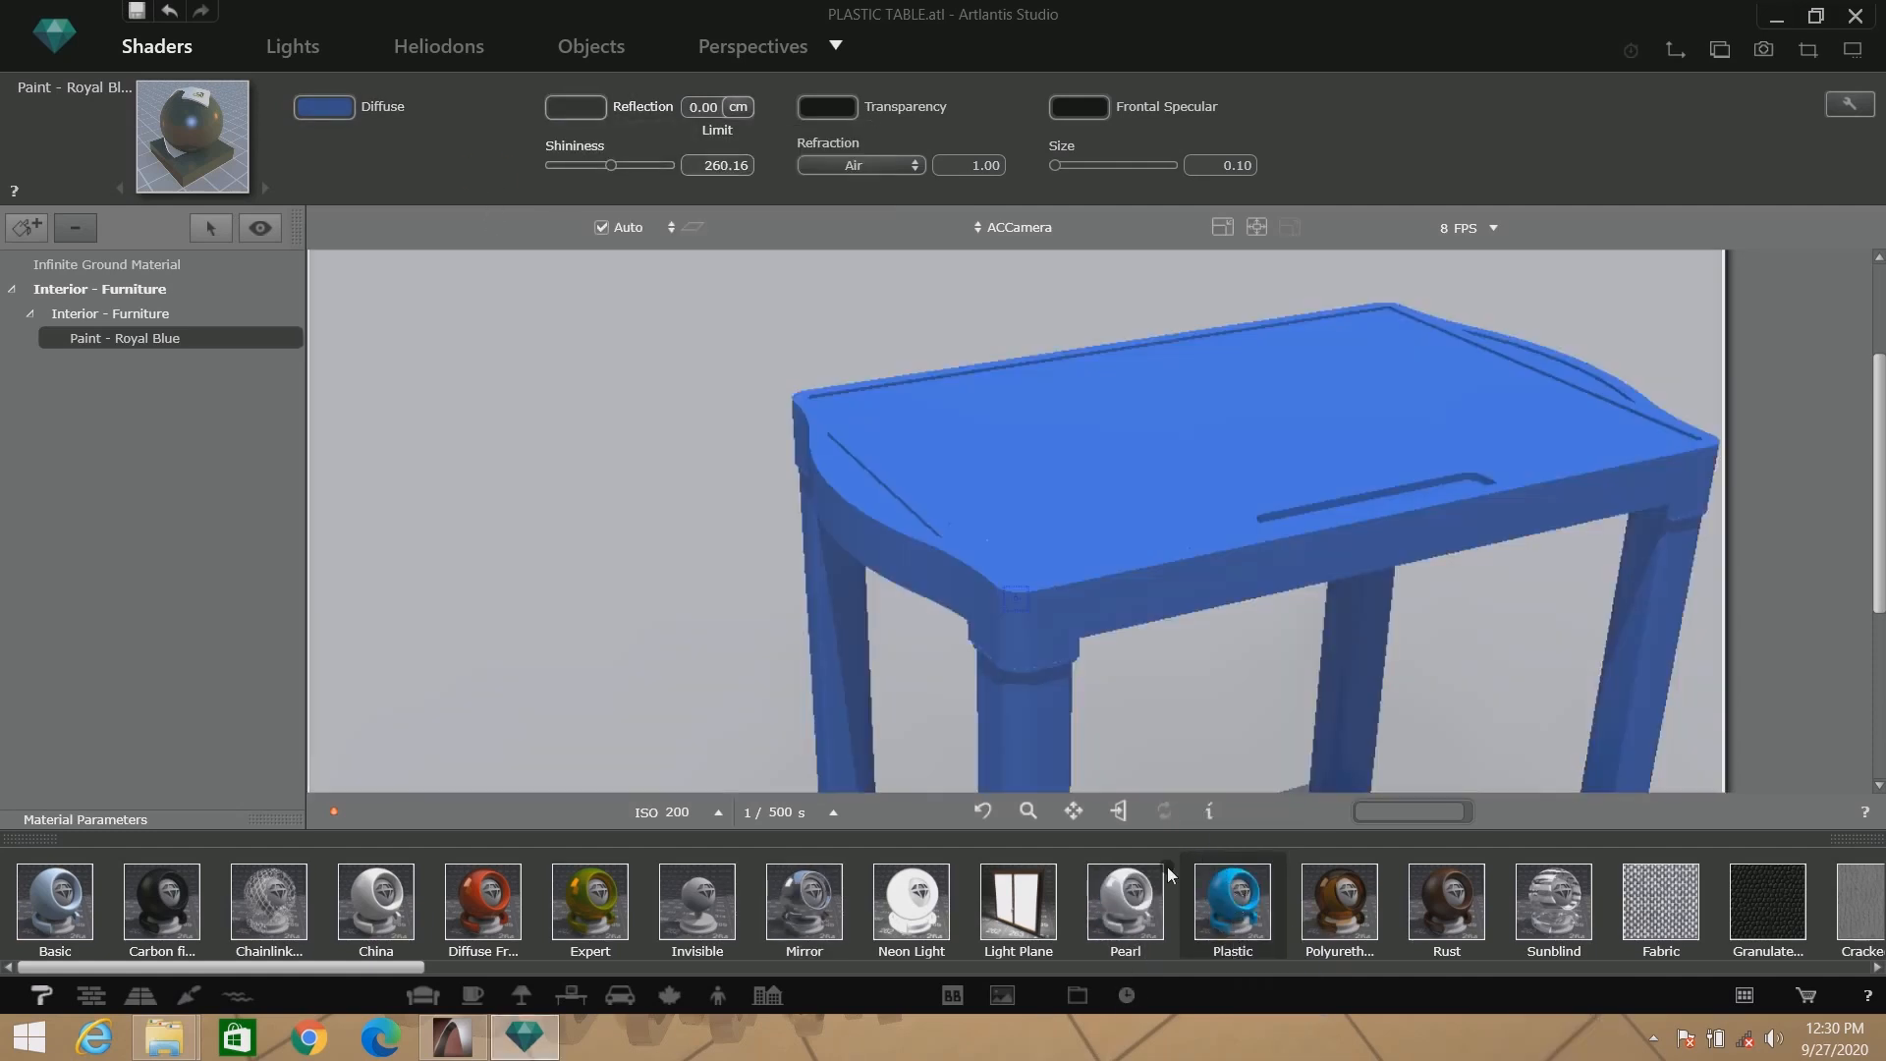
{"action": "left_click", "coordinate": [325, 106]}
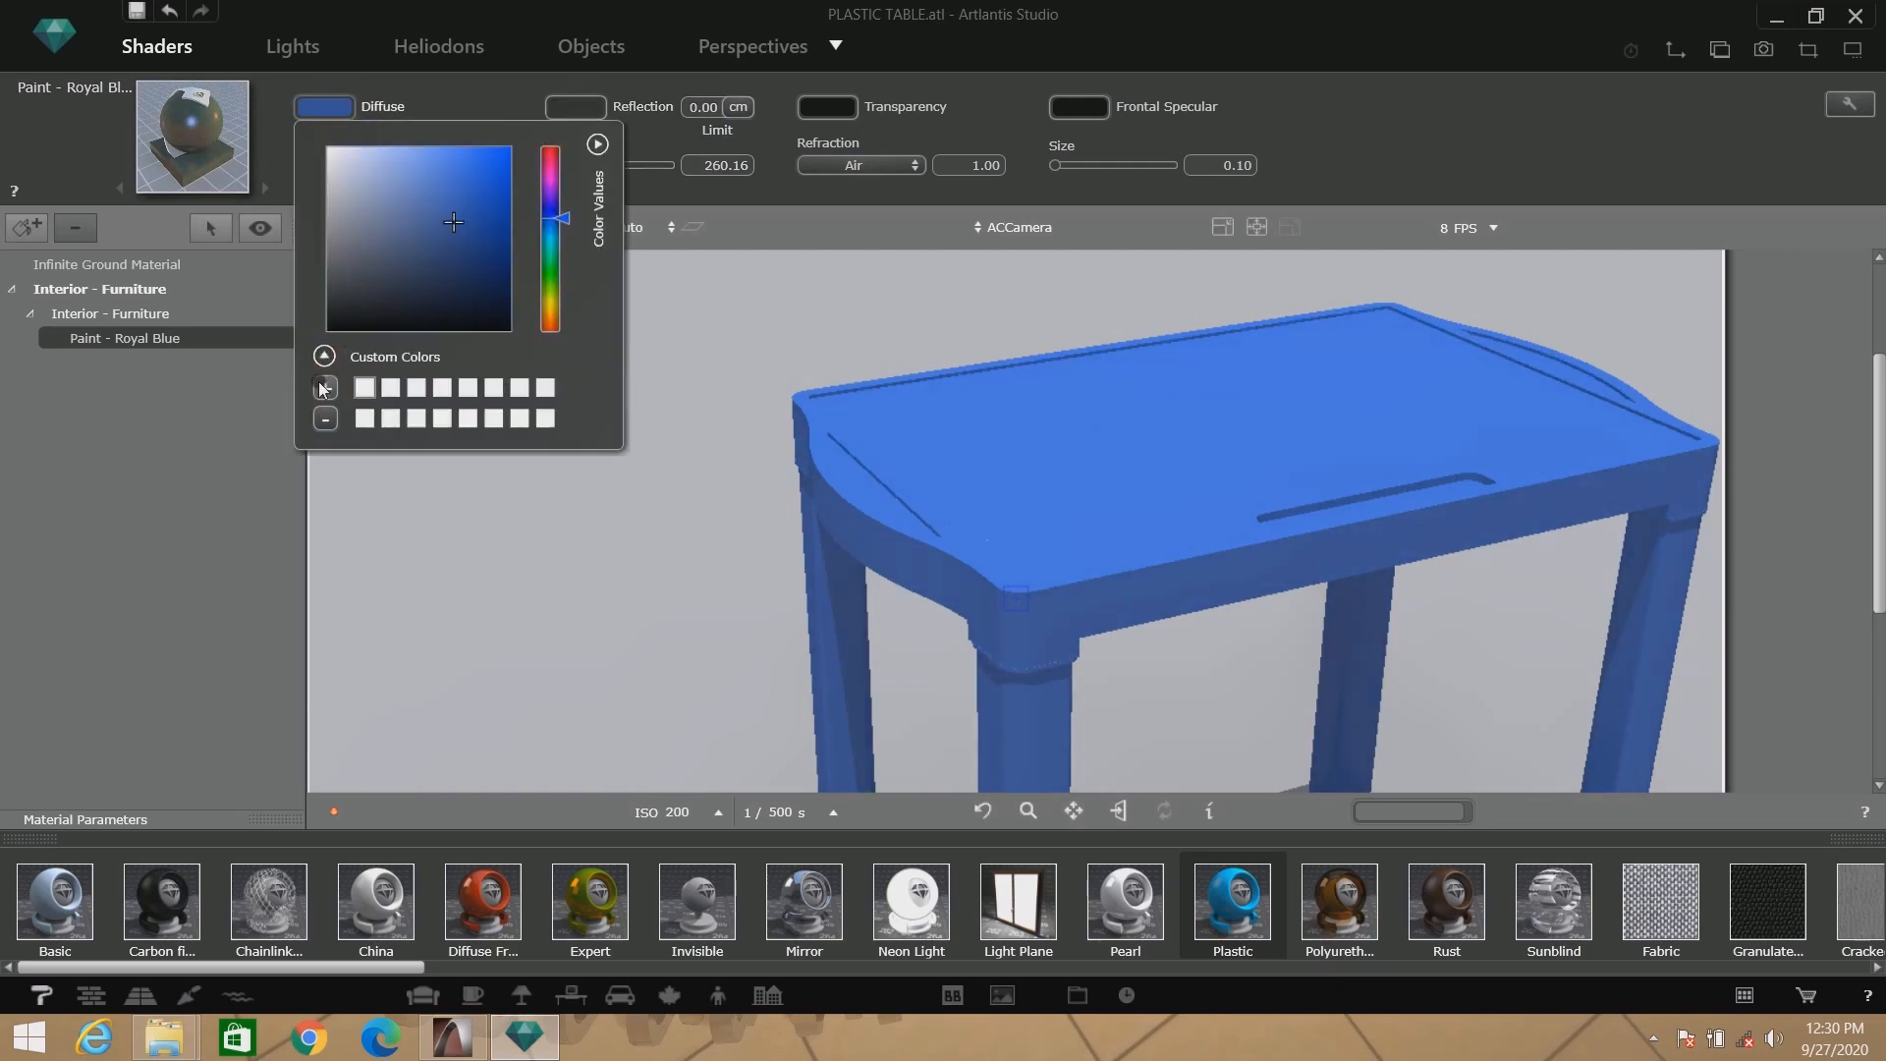
{"action": "left_click", "coordinate": [325, 388]}
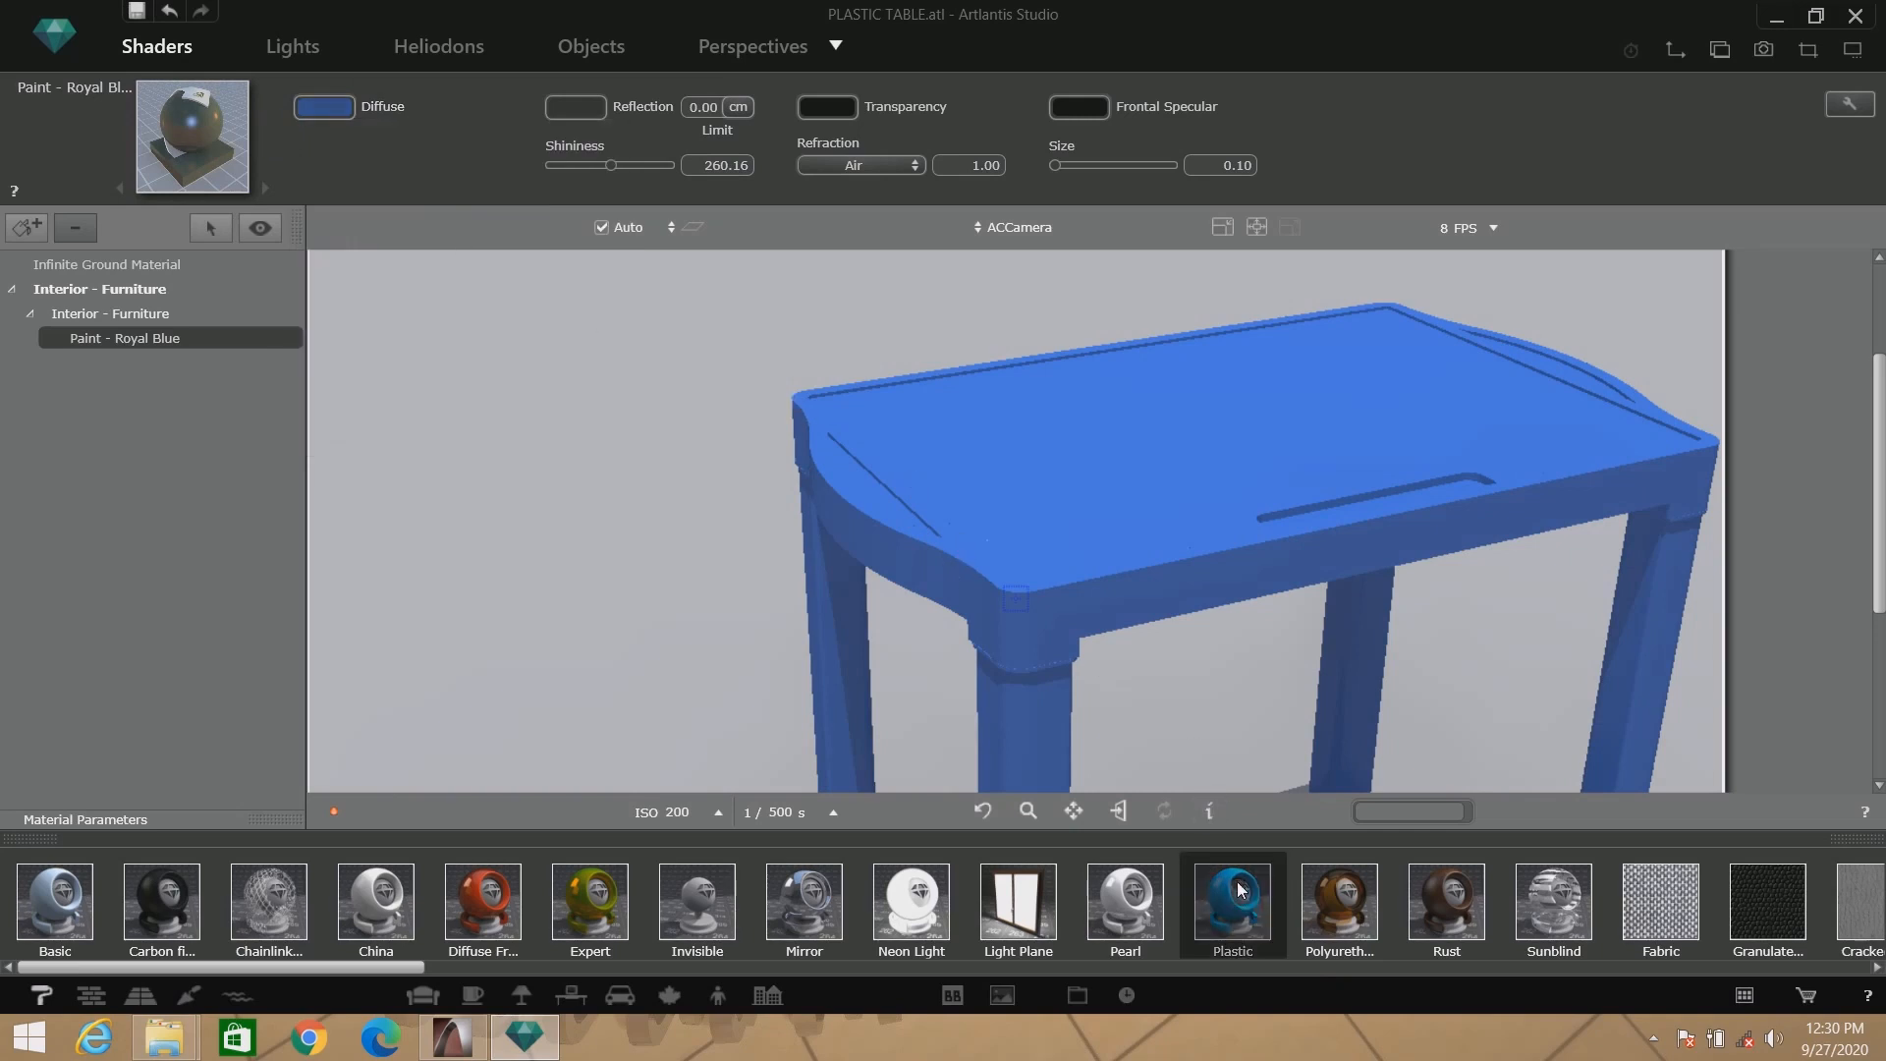
Apply the Plastic shader to the table, using the stored blue as its diffuse colour and Plastic as its refraction type.
{"action": "mouse_move", "coordinate": [1223, 896]}
{"action": "left_mouse_down"}
{"action": "mouse_move", "coordinate": [1222, 850]}
{"action": "mouse_move", "coordinate": [1080, 593]}
{"action": "left_mouse_up"}
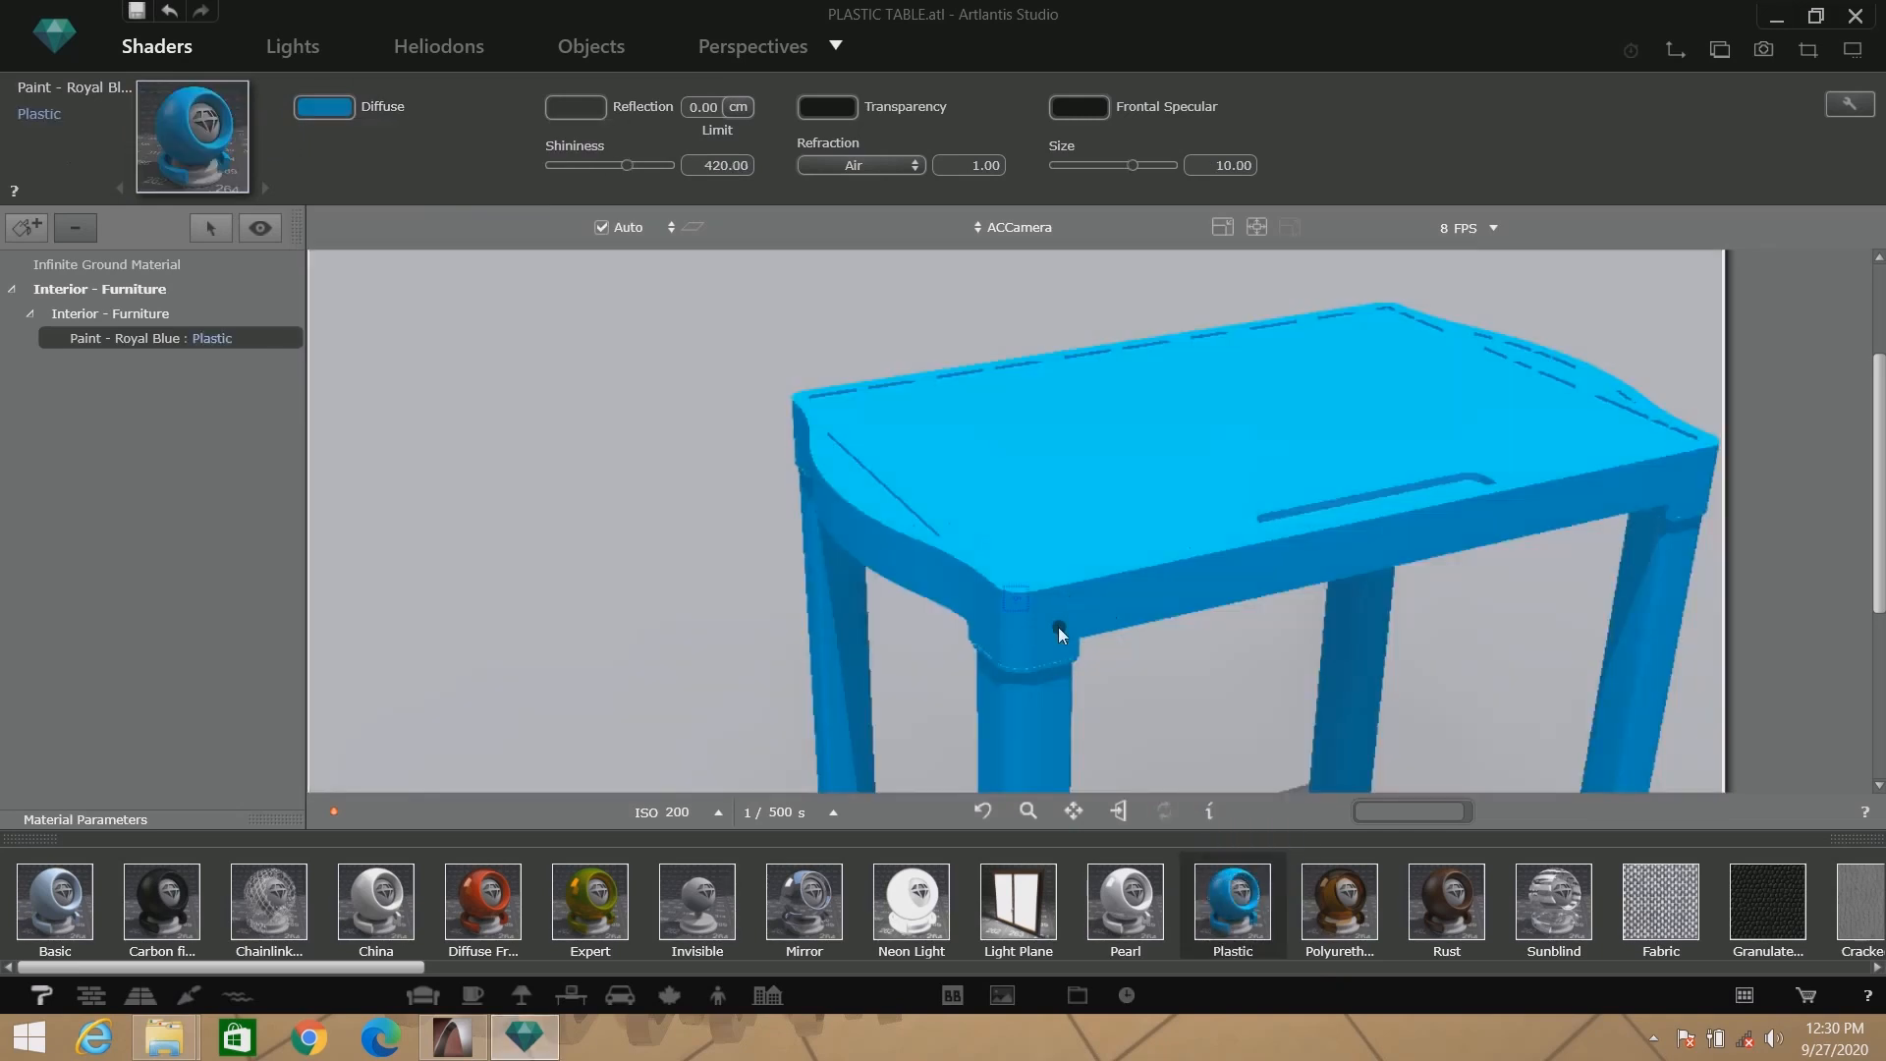
{"action": "left_click", "coordinate": [324, 106]}
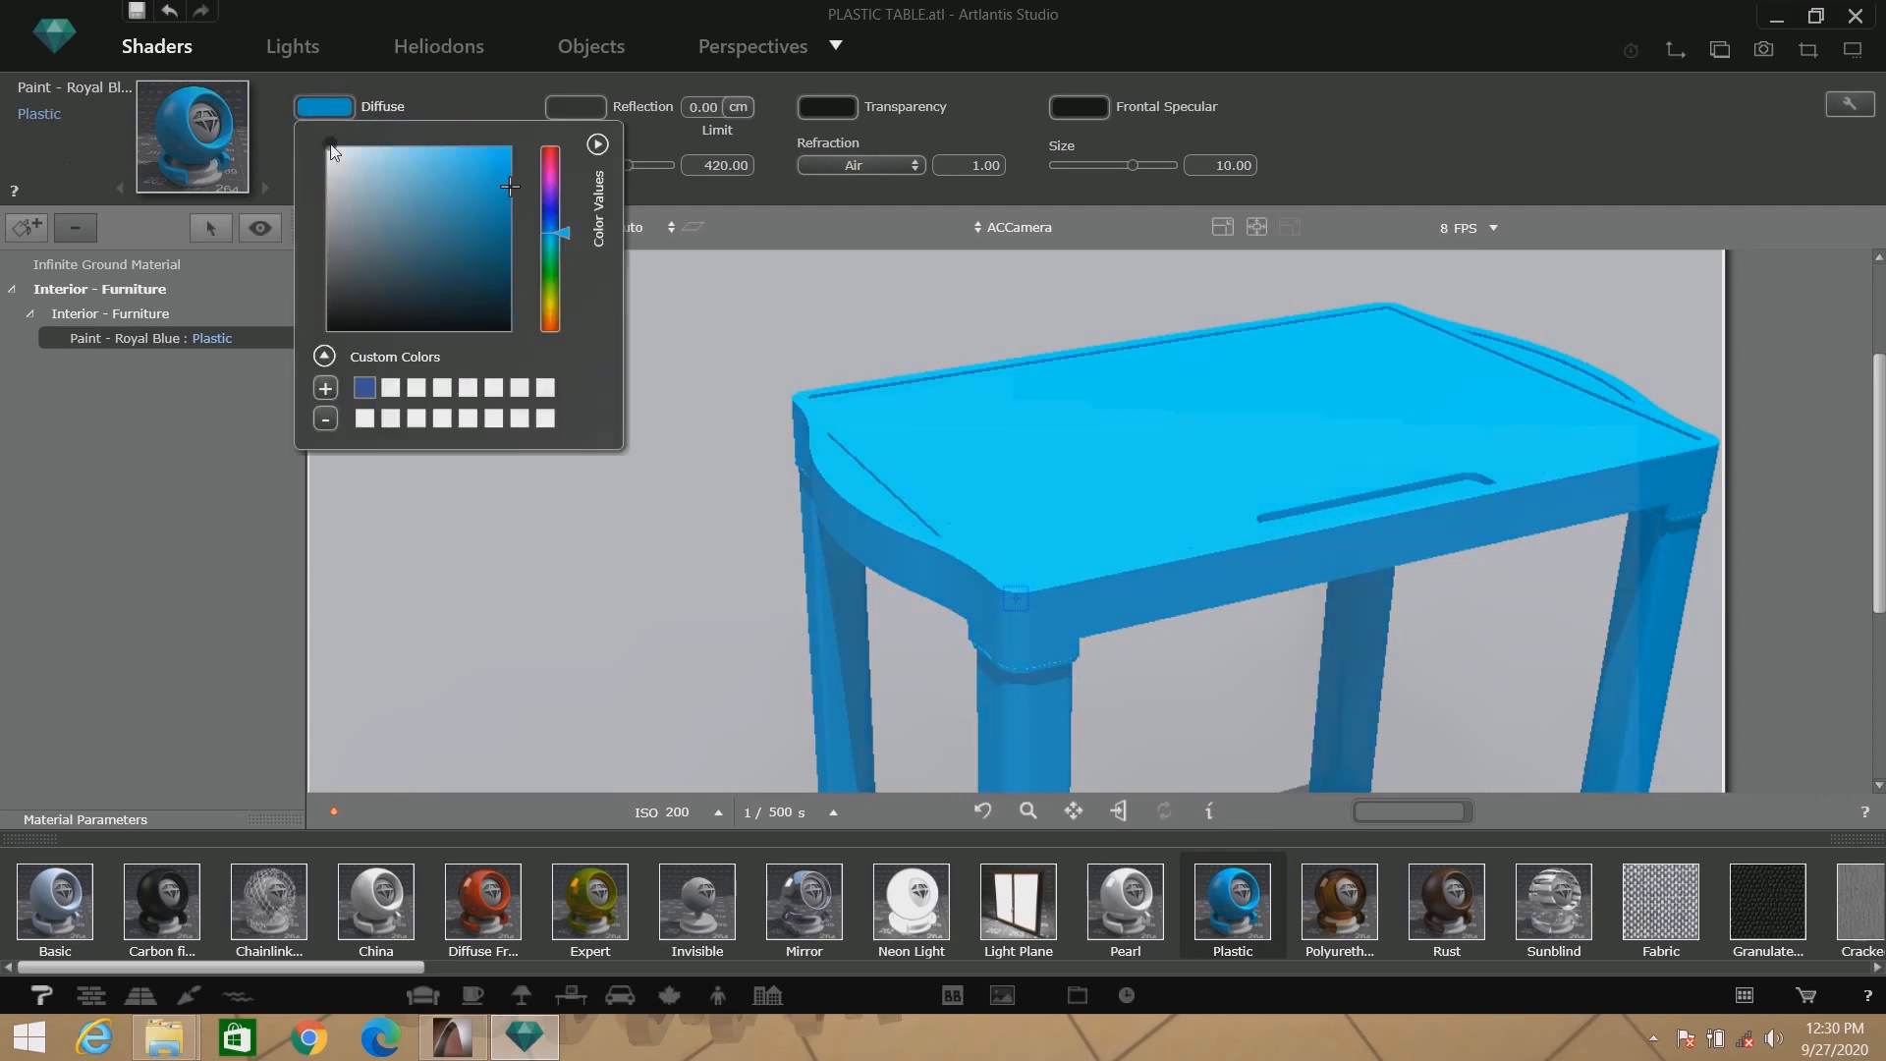
{"action": "left_click", "coordinate": [366, 389]}
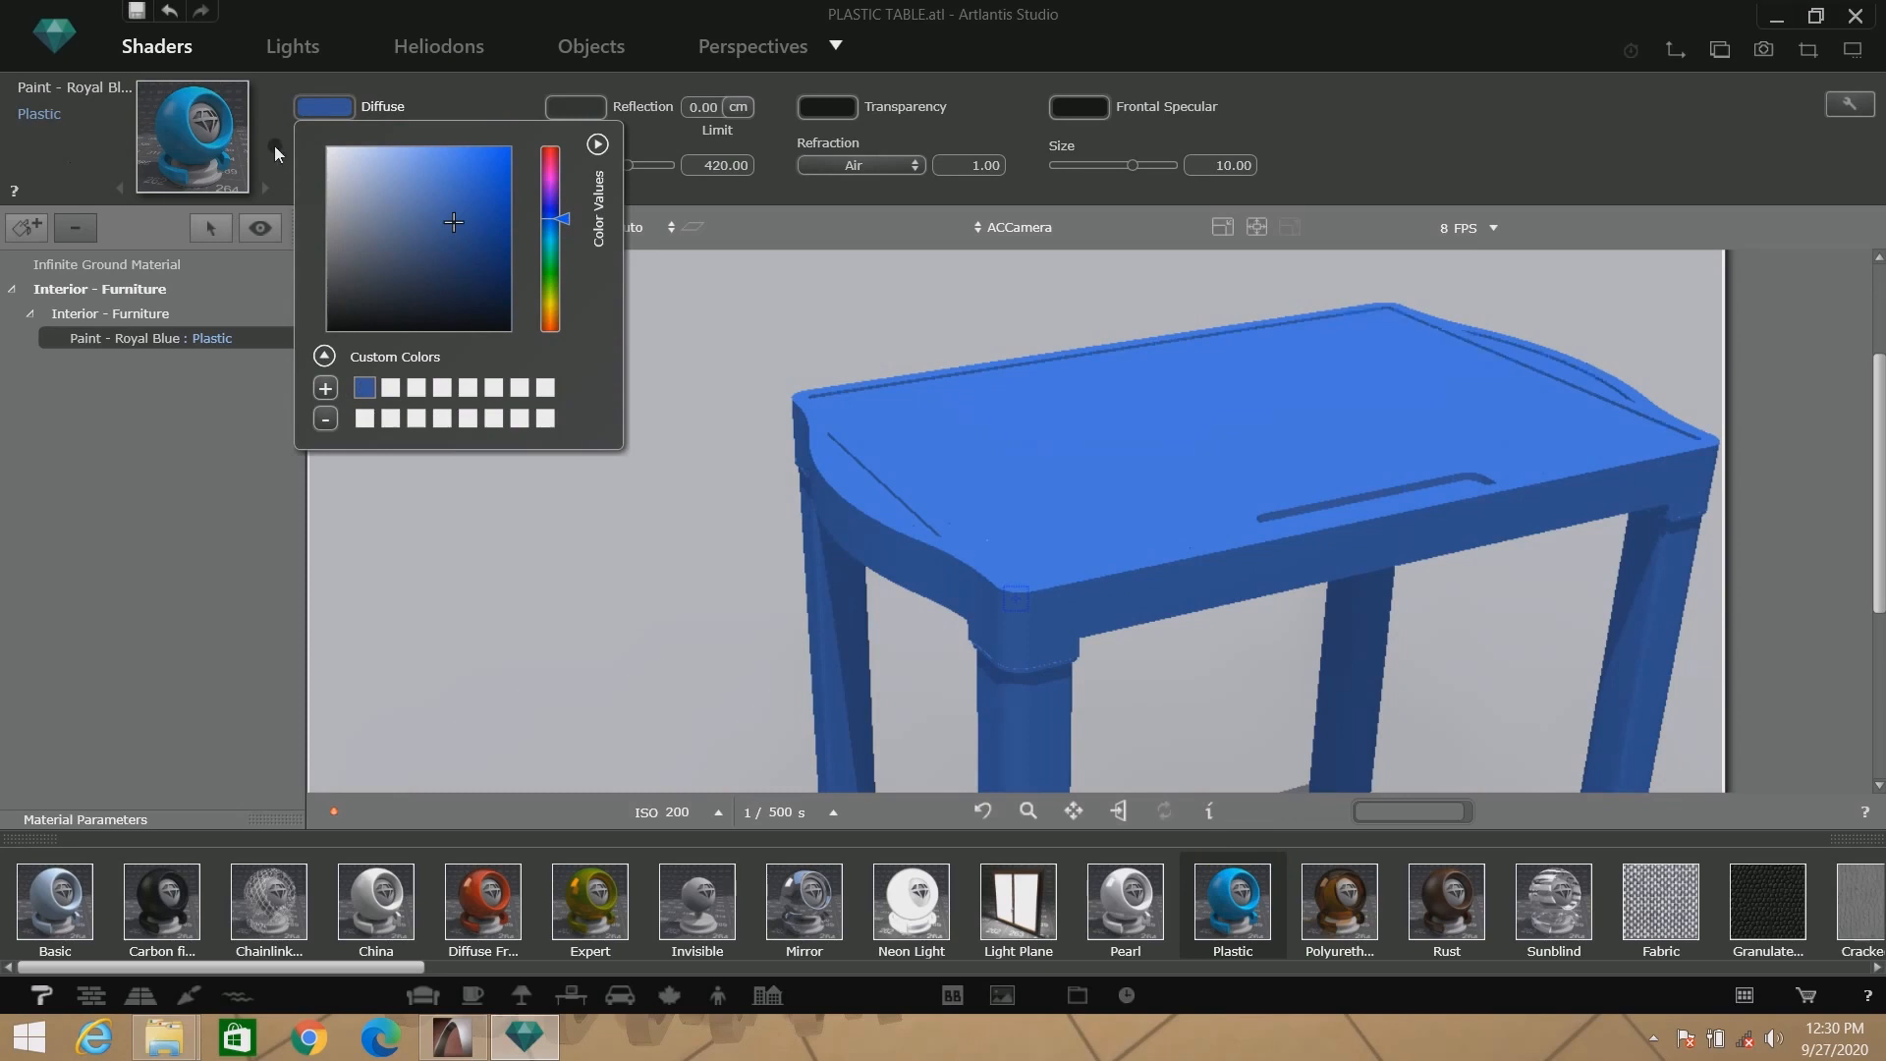
{"action": "left_click", "coordinate": [275, 147]}
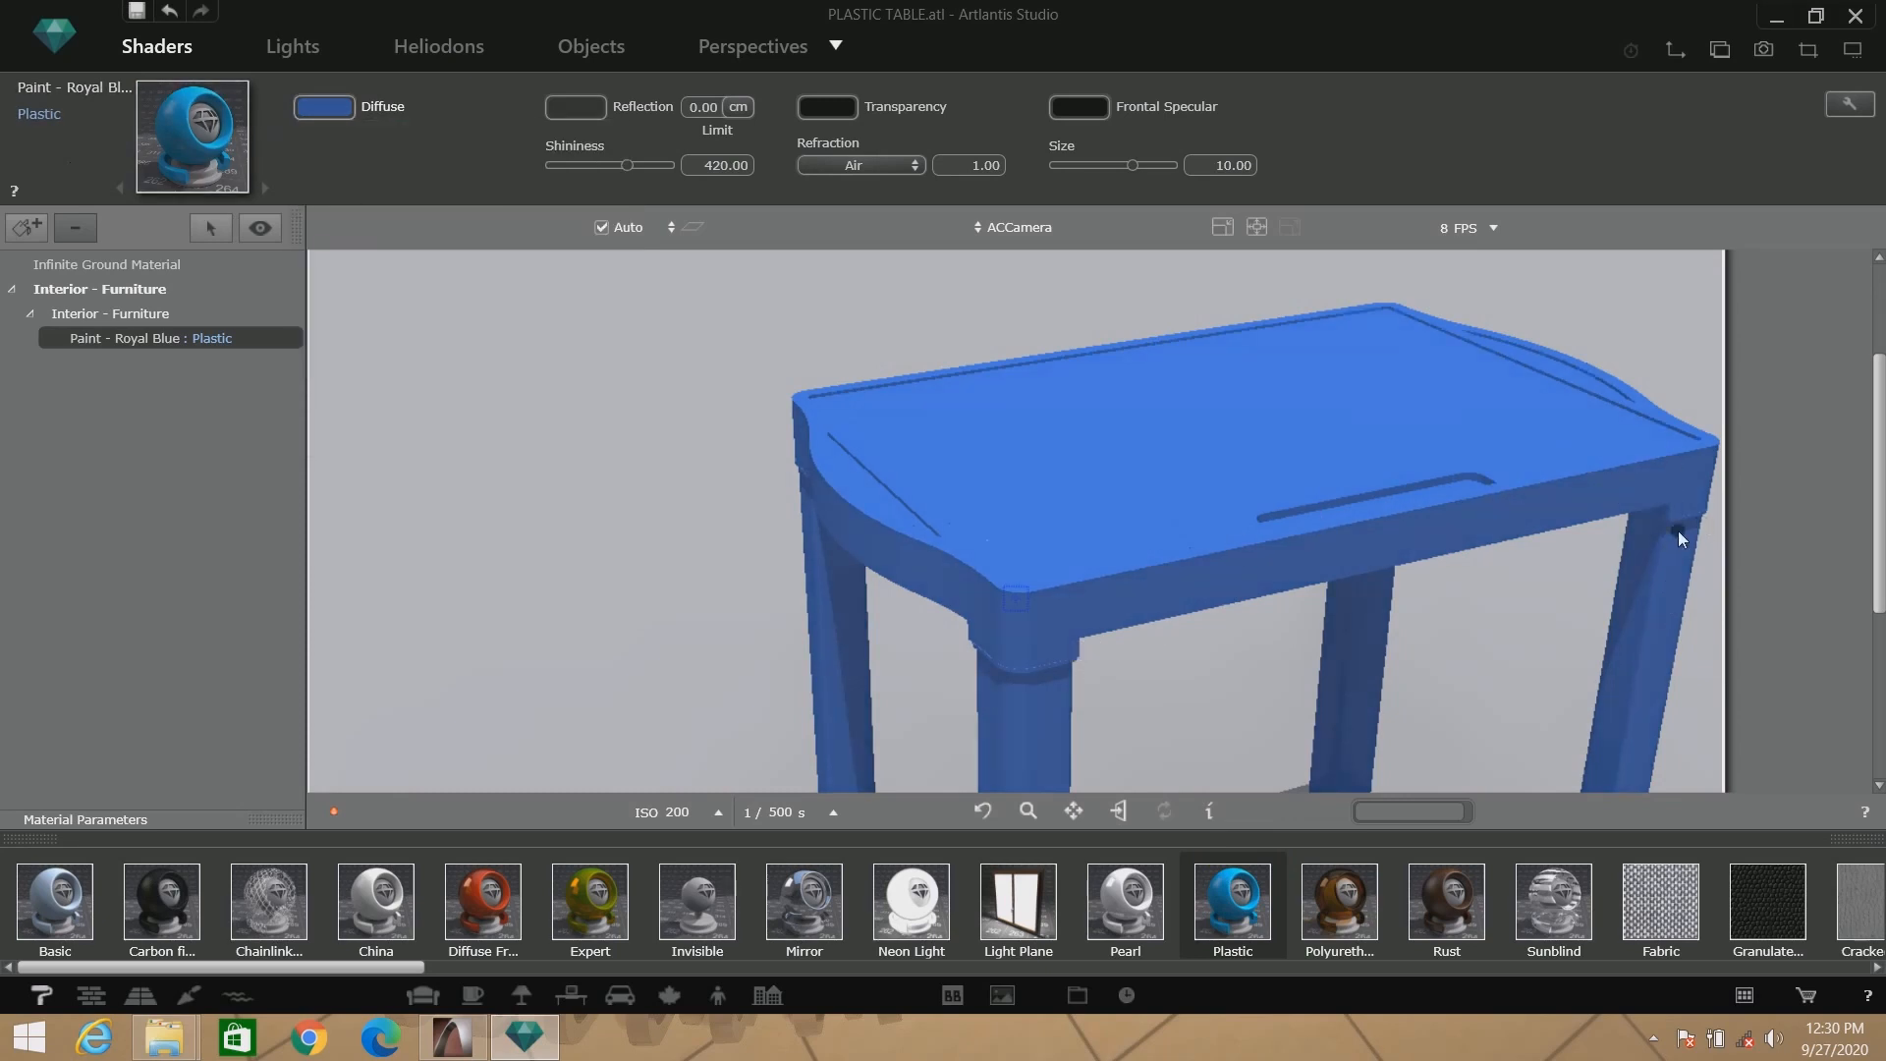
{"action": "left_click", "coordinate": [852, 165]}
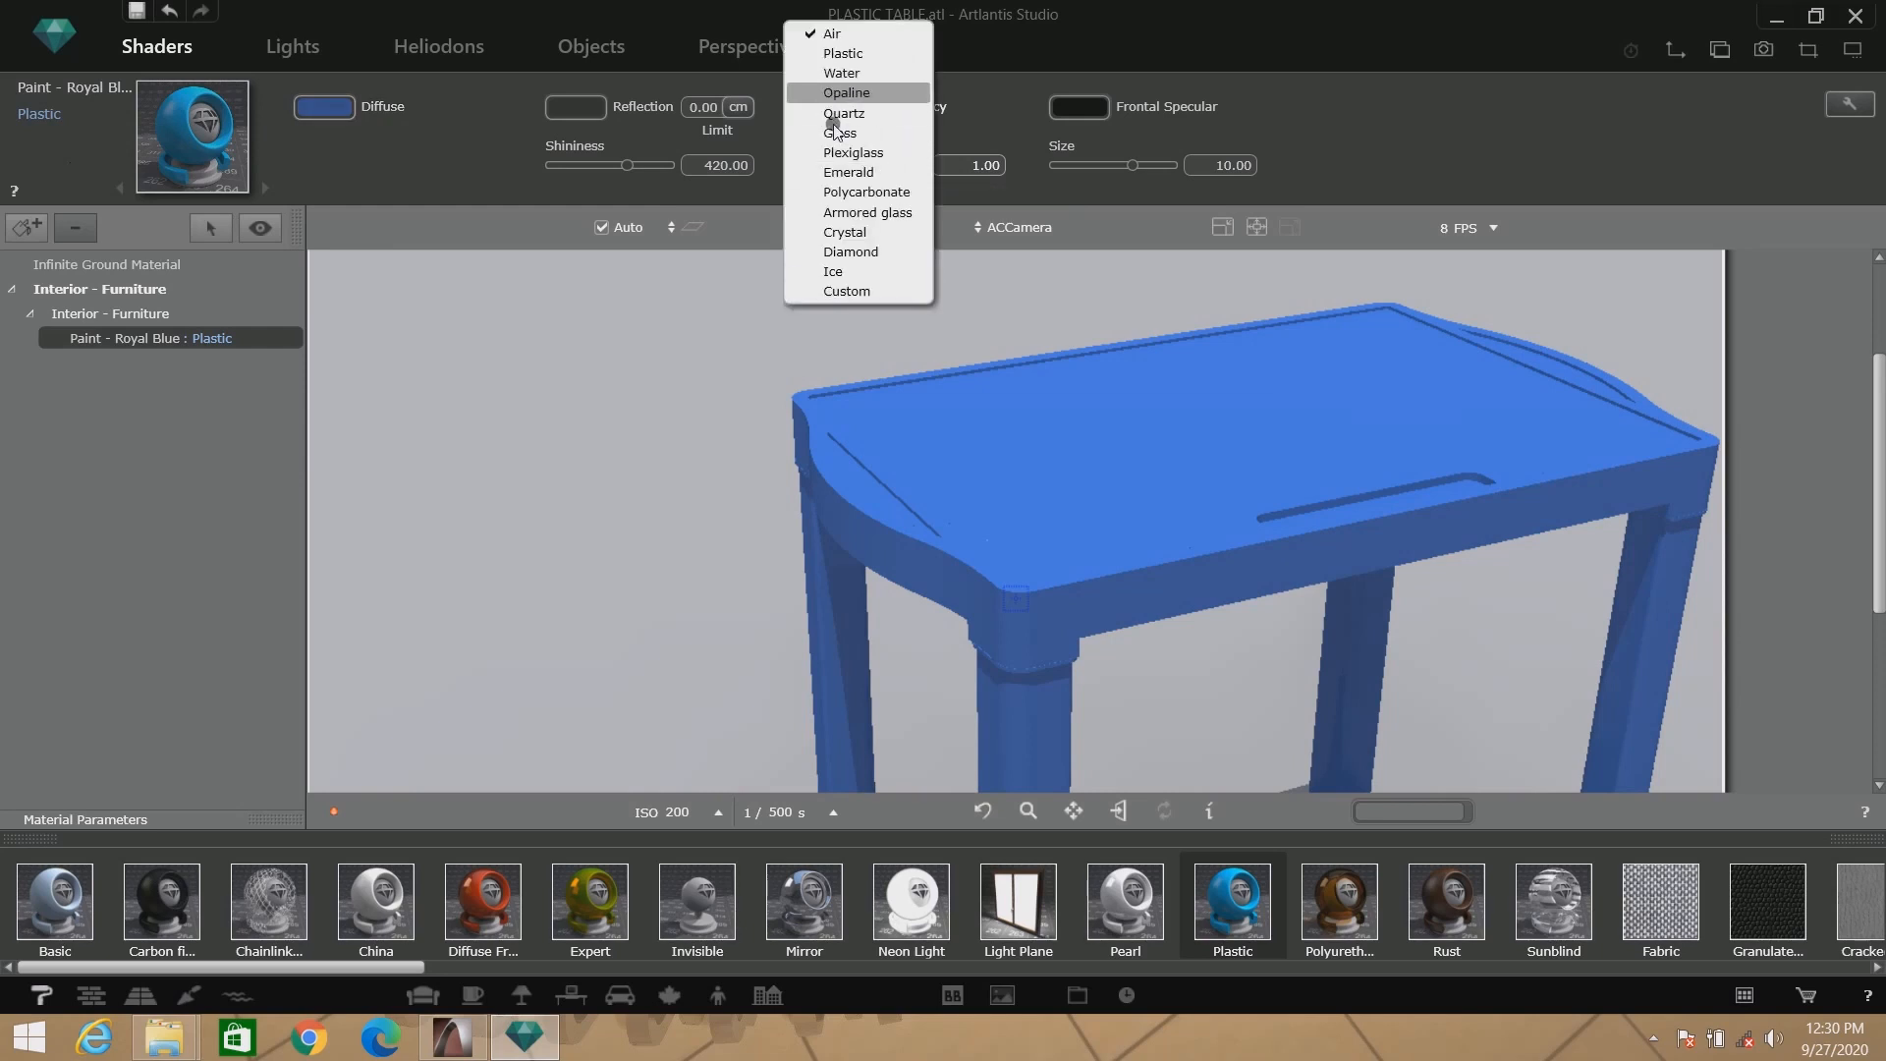
{"action": "left_click", "coordinate": [843, 53]}
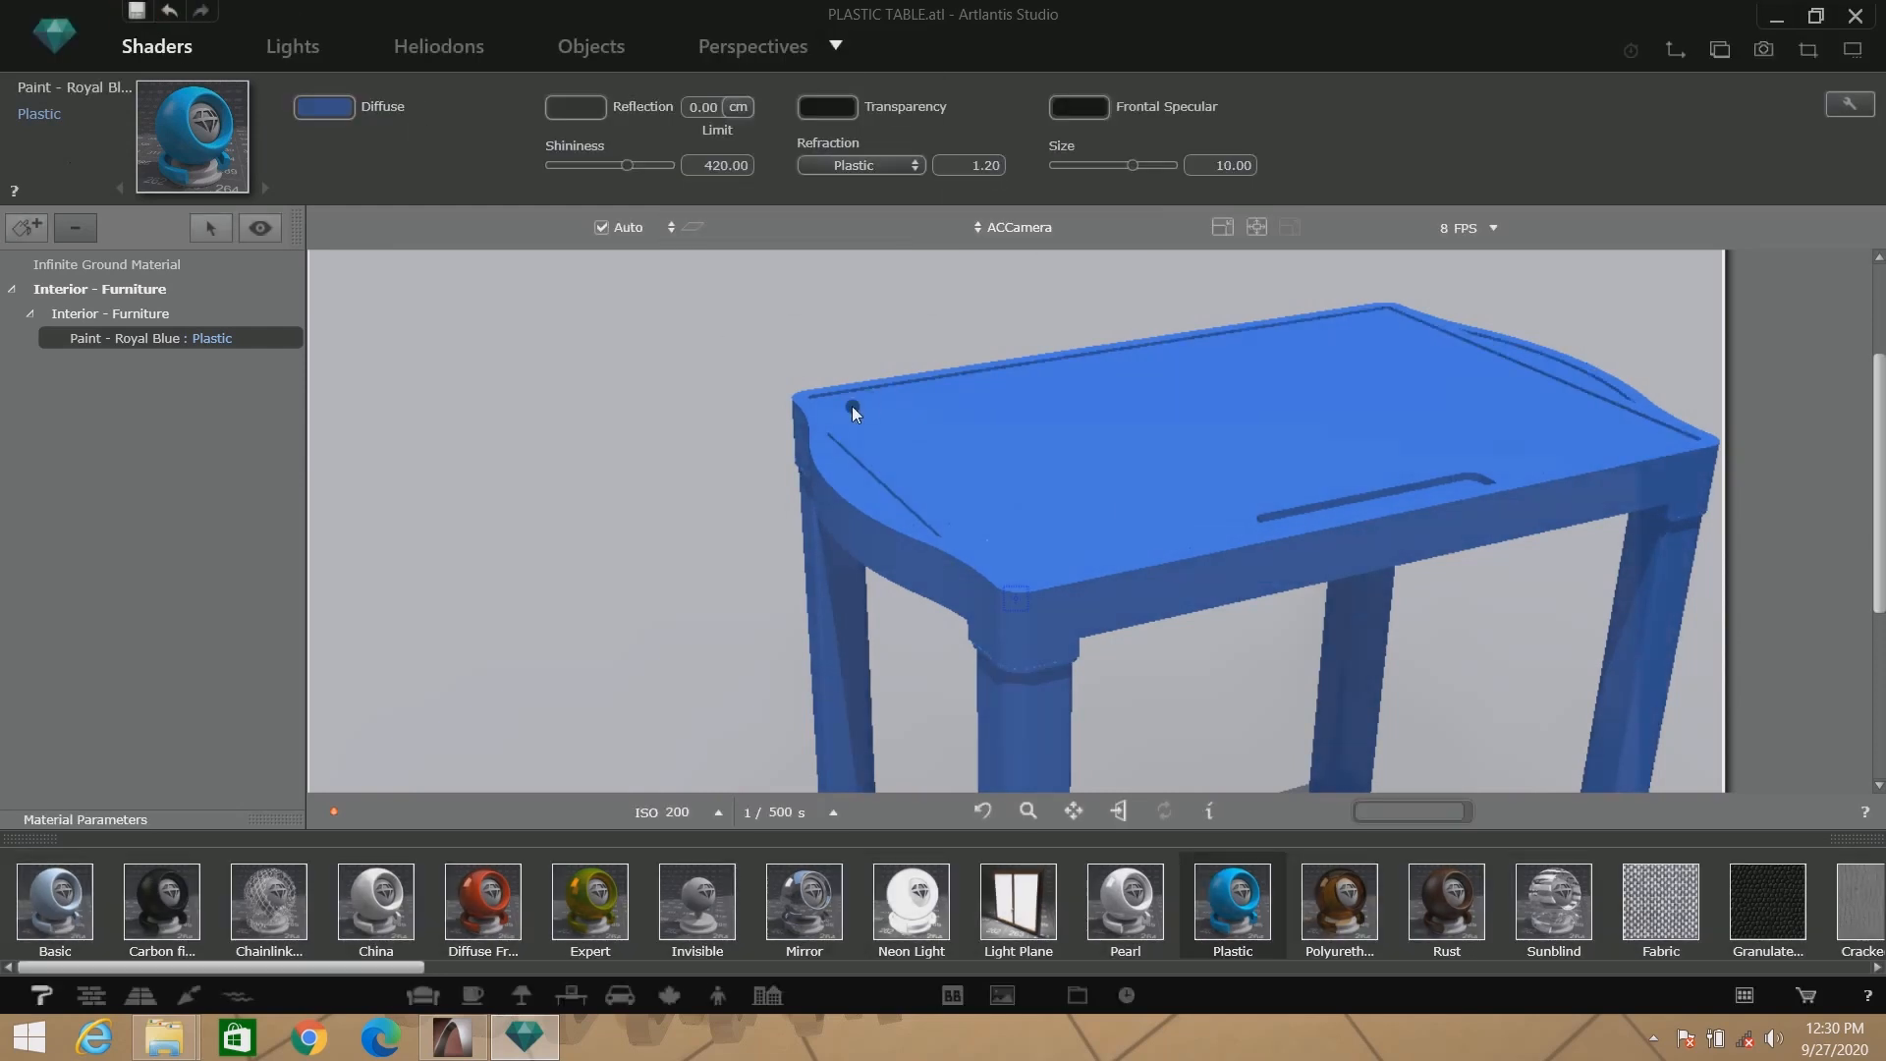
Return to the perspective settings and reframe the ACCamera view to show the table from slightly farther back.
{"action": "left_click", "coordinate": [726, 44]}
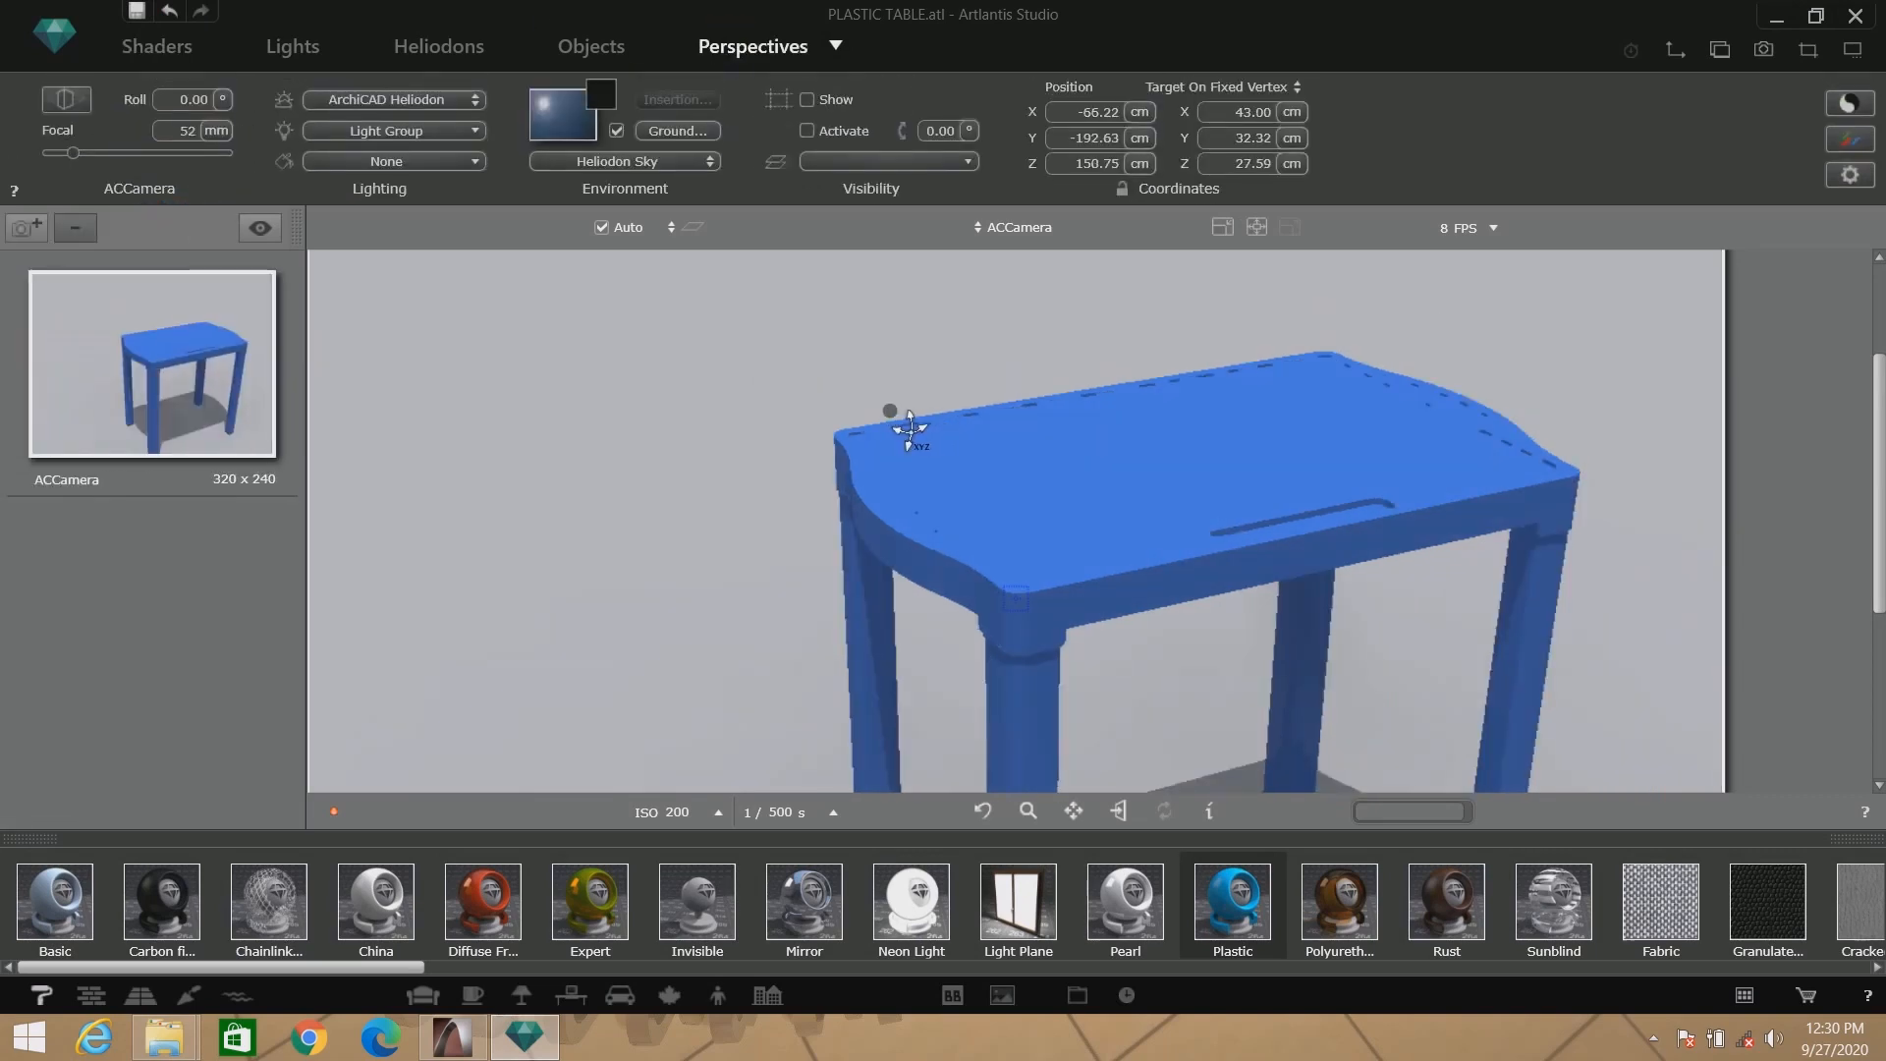
{"action": "left_click_drag", "start_coordinate": [1458, 557], "coordinate": [1428, 561]}
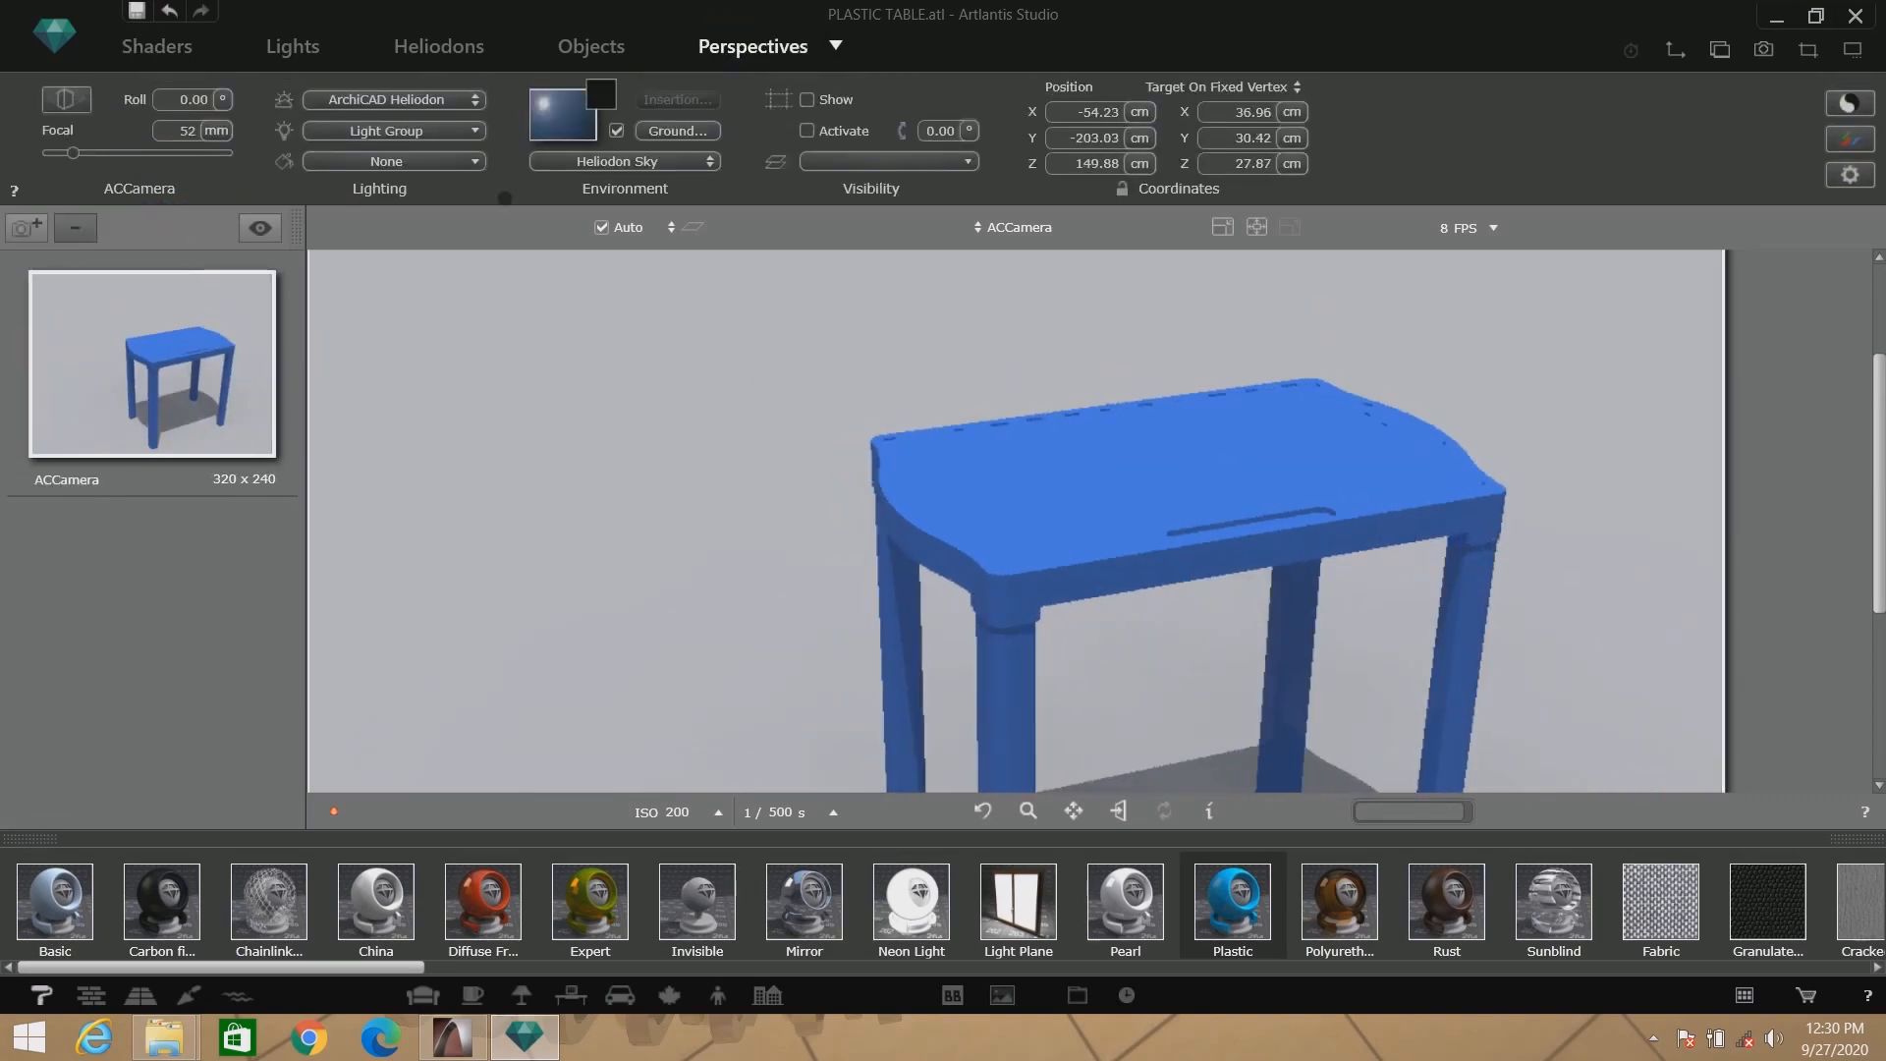
Start saving the blue table as an Artlantis Object Document, keeping it perpendicular to its support, and bring up the save location dialog.
{"action": "left_click", "coordinate": [56, 47]}
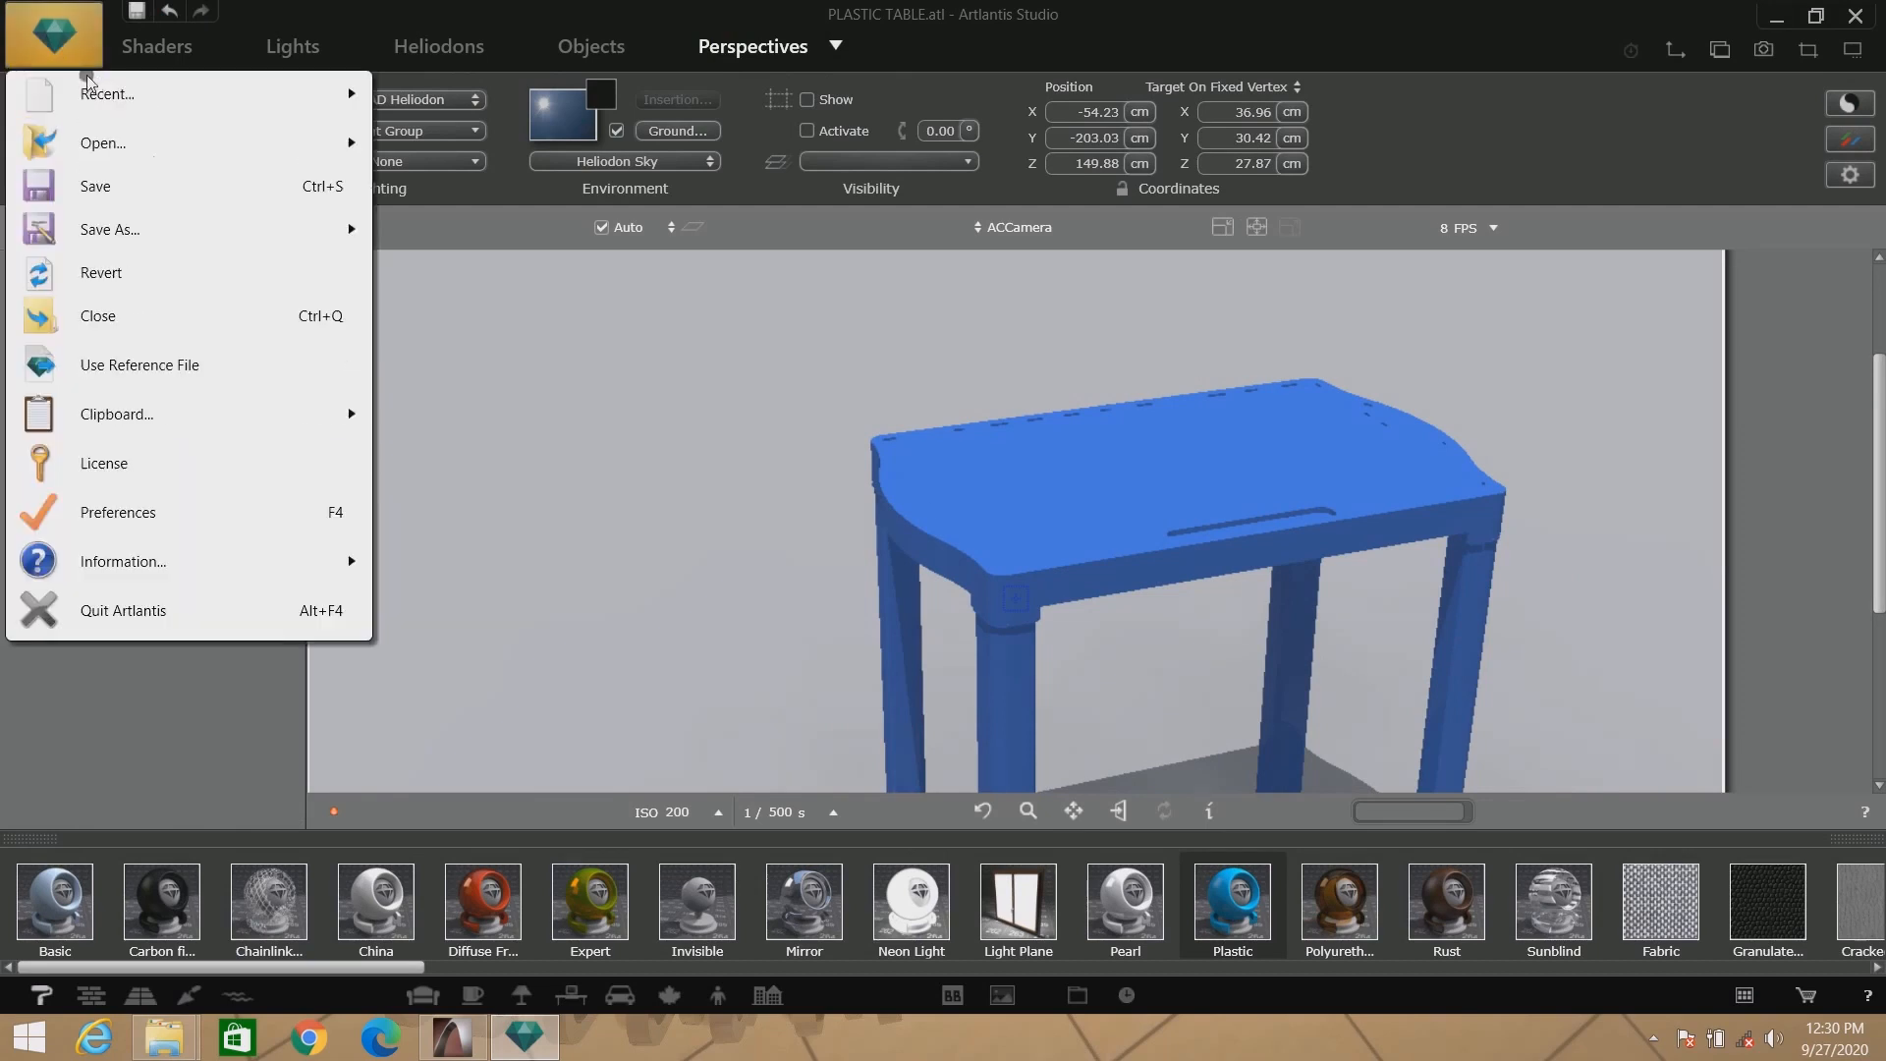
{"action": "mouse_move", "coordinate": [160, 234]}
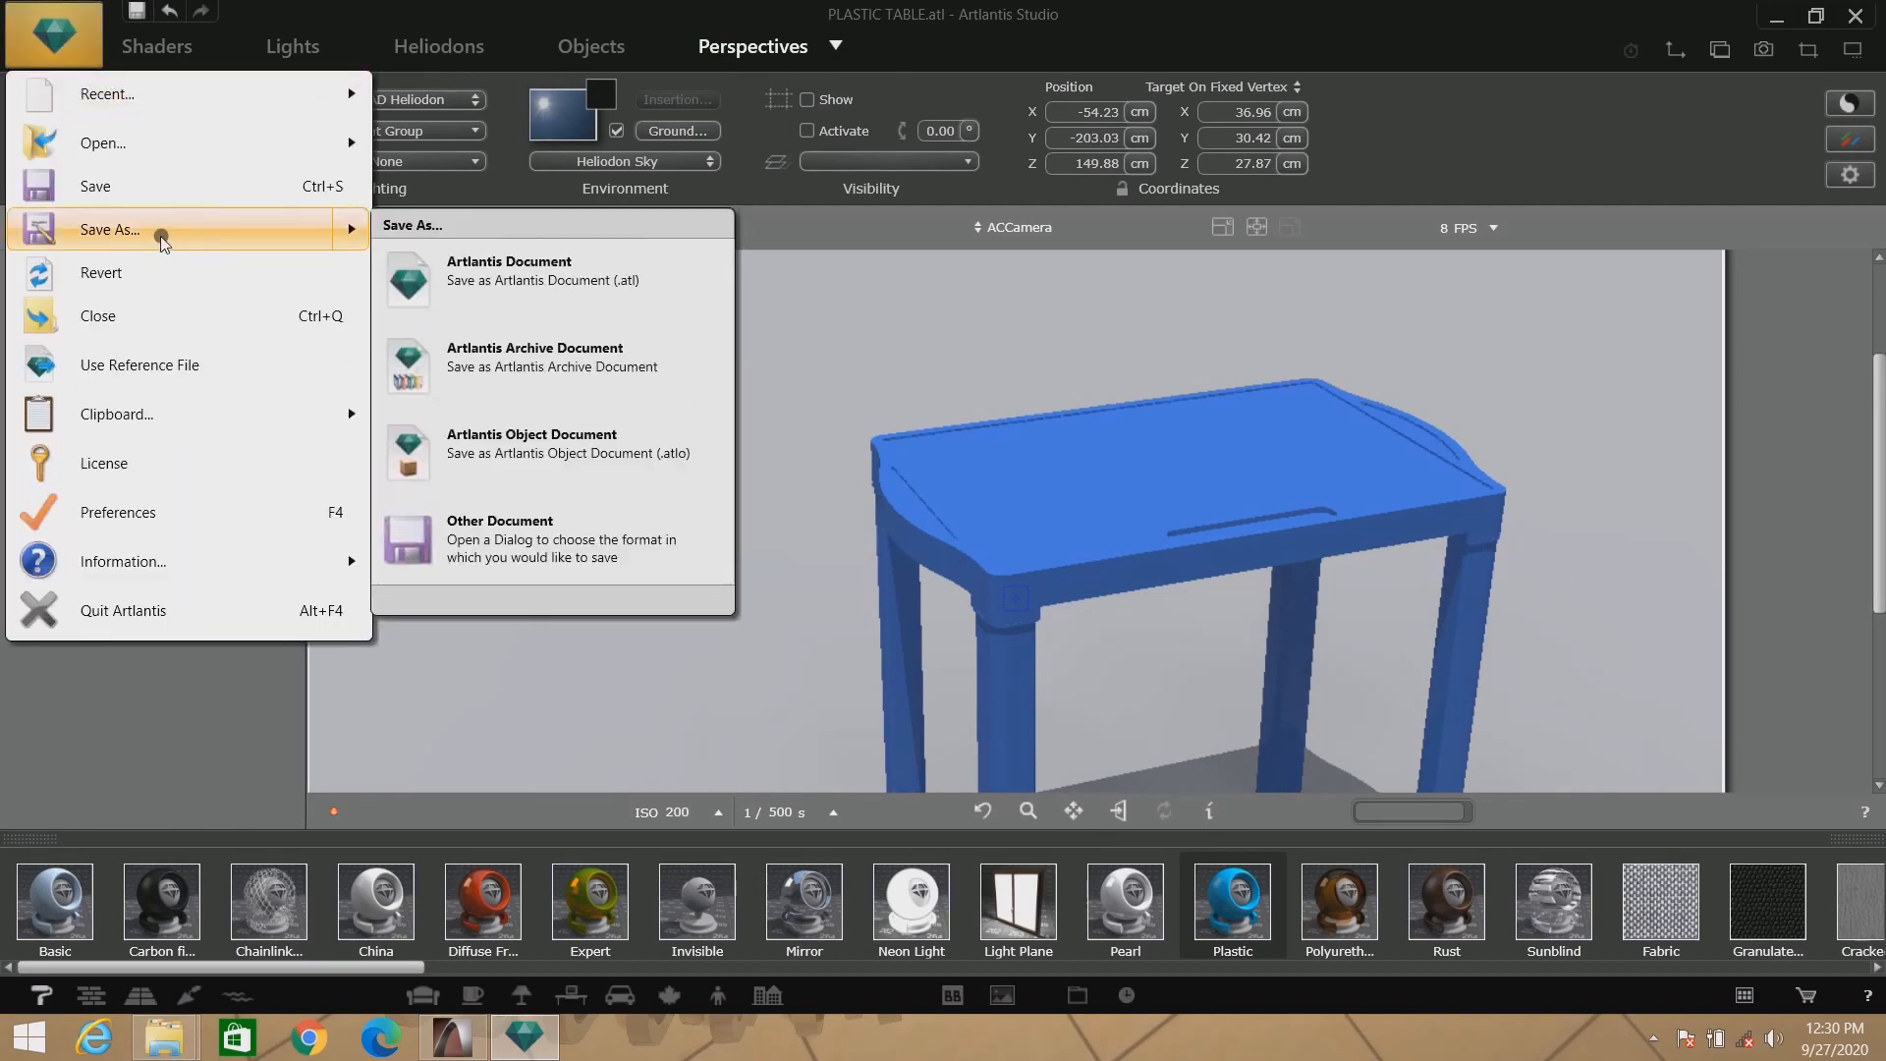
{"action": "left_click", "coordinate": [503, 454]}
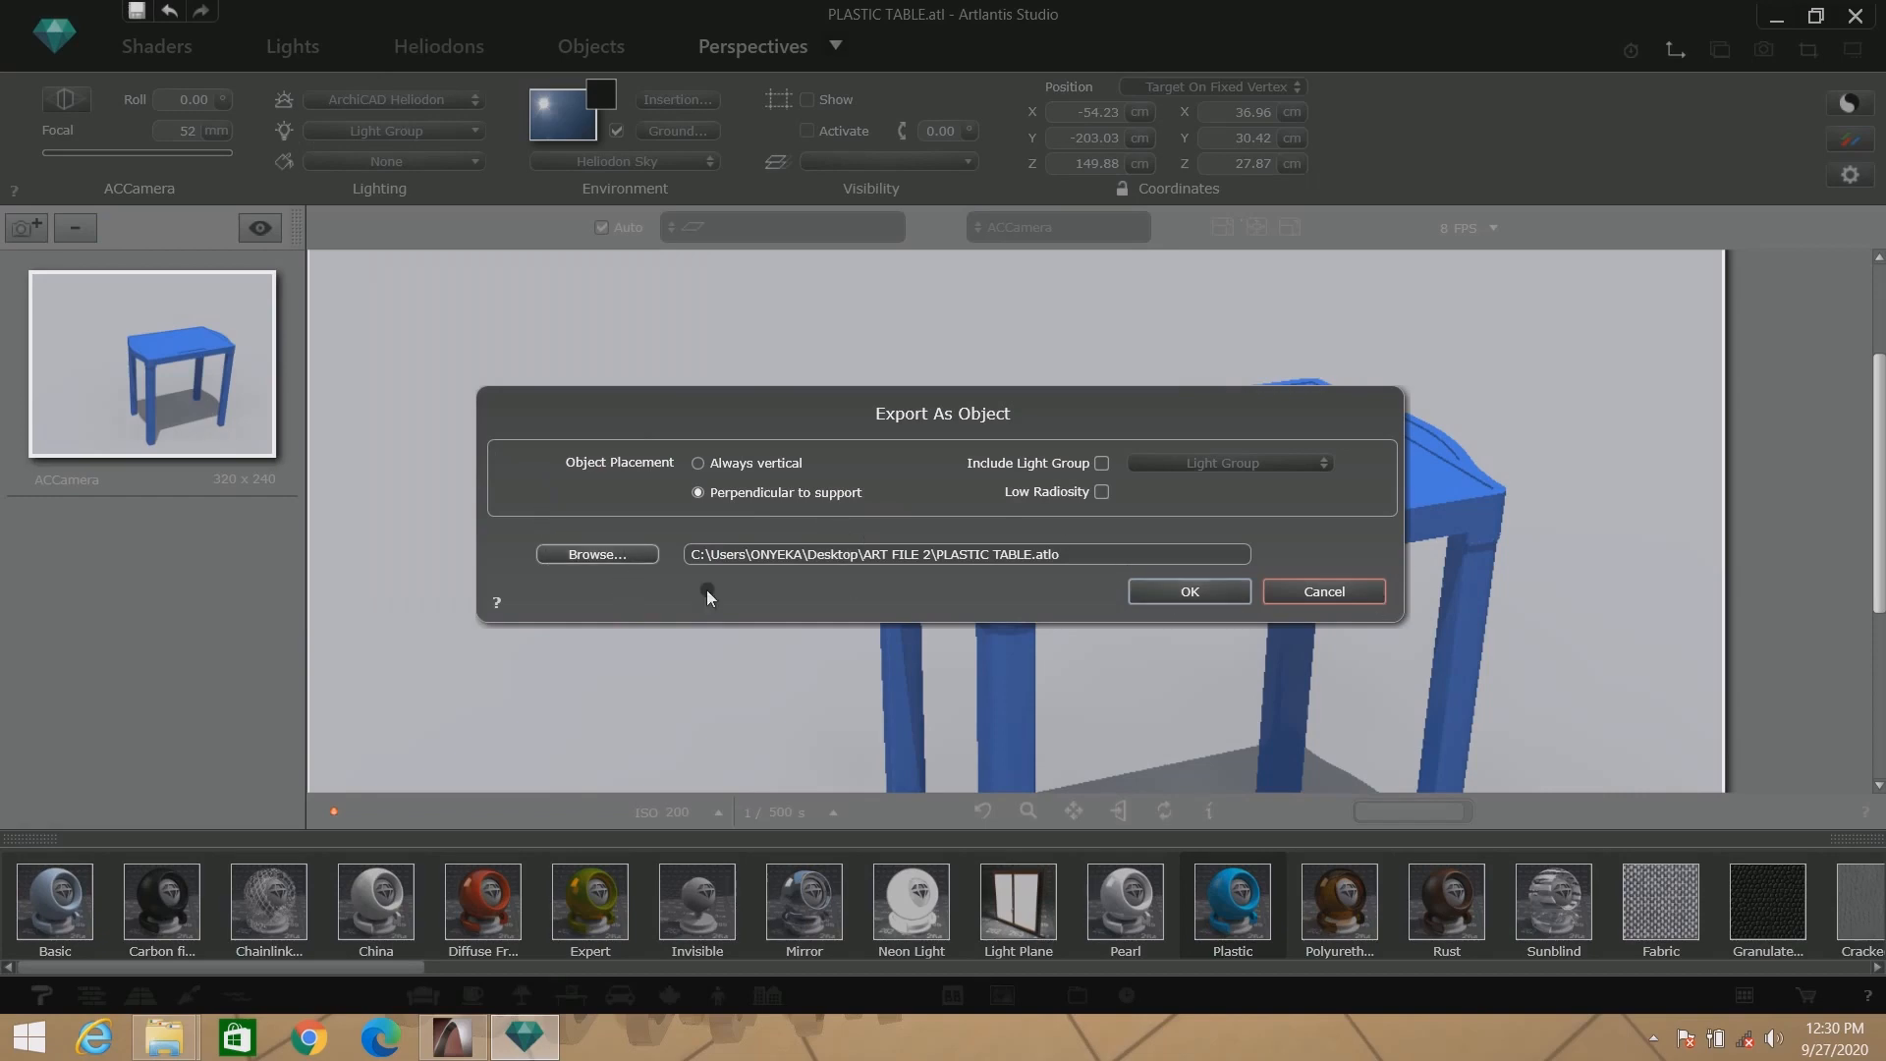
{"action": "left_click", "coordinate": [598, 555]}
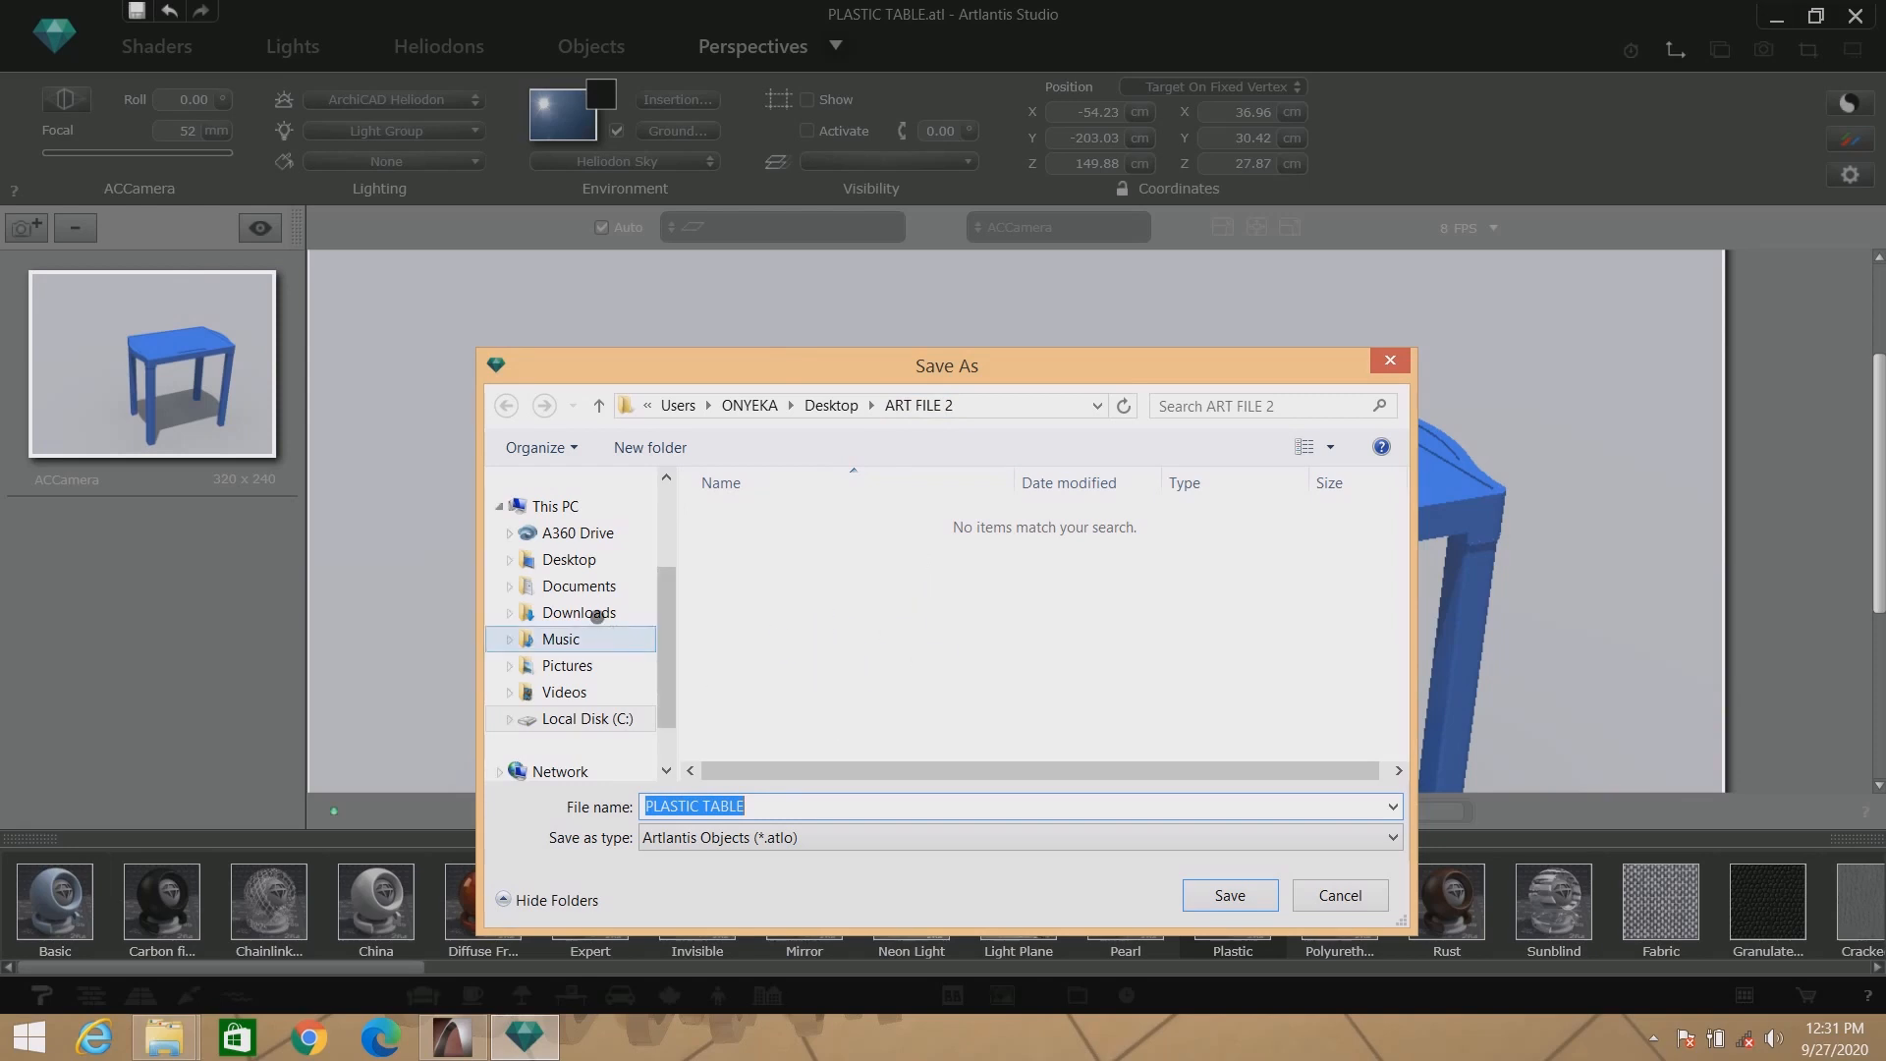
Create a folder named MY ARTLANTIS OBJECTS on the Desktop for the exported object.
{"action": "left_click", "coordinate": [568, 561]}
{"action": "left_click_drag", "start_coordinate": [1400, 536], "coordinate": [1422, 738]}
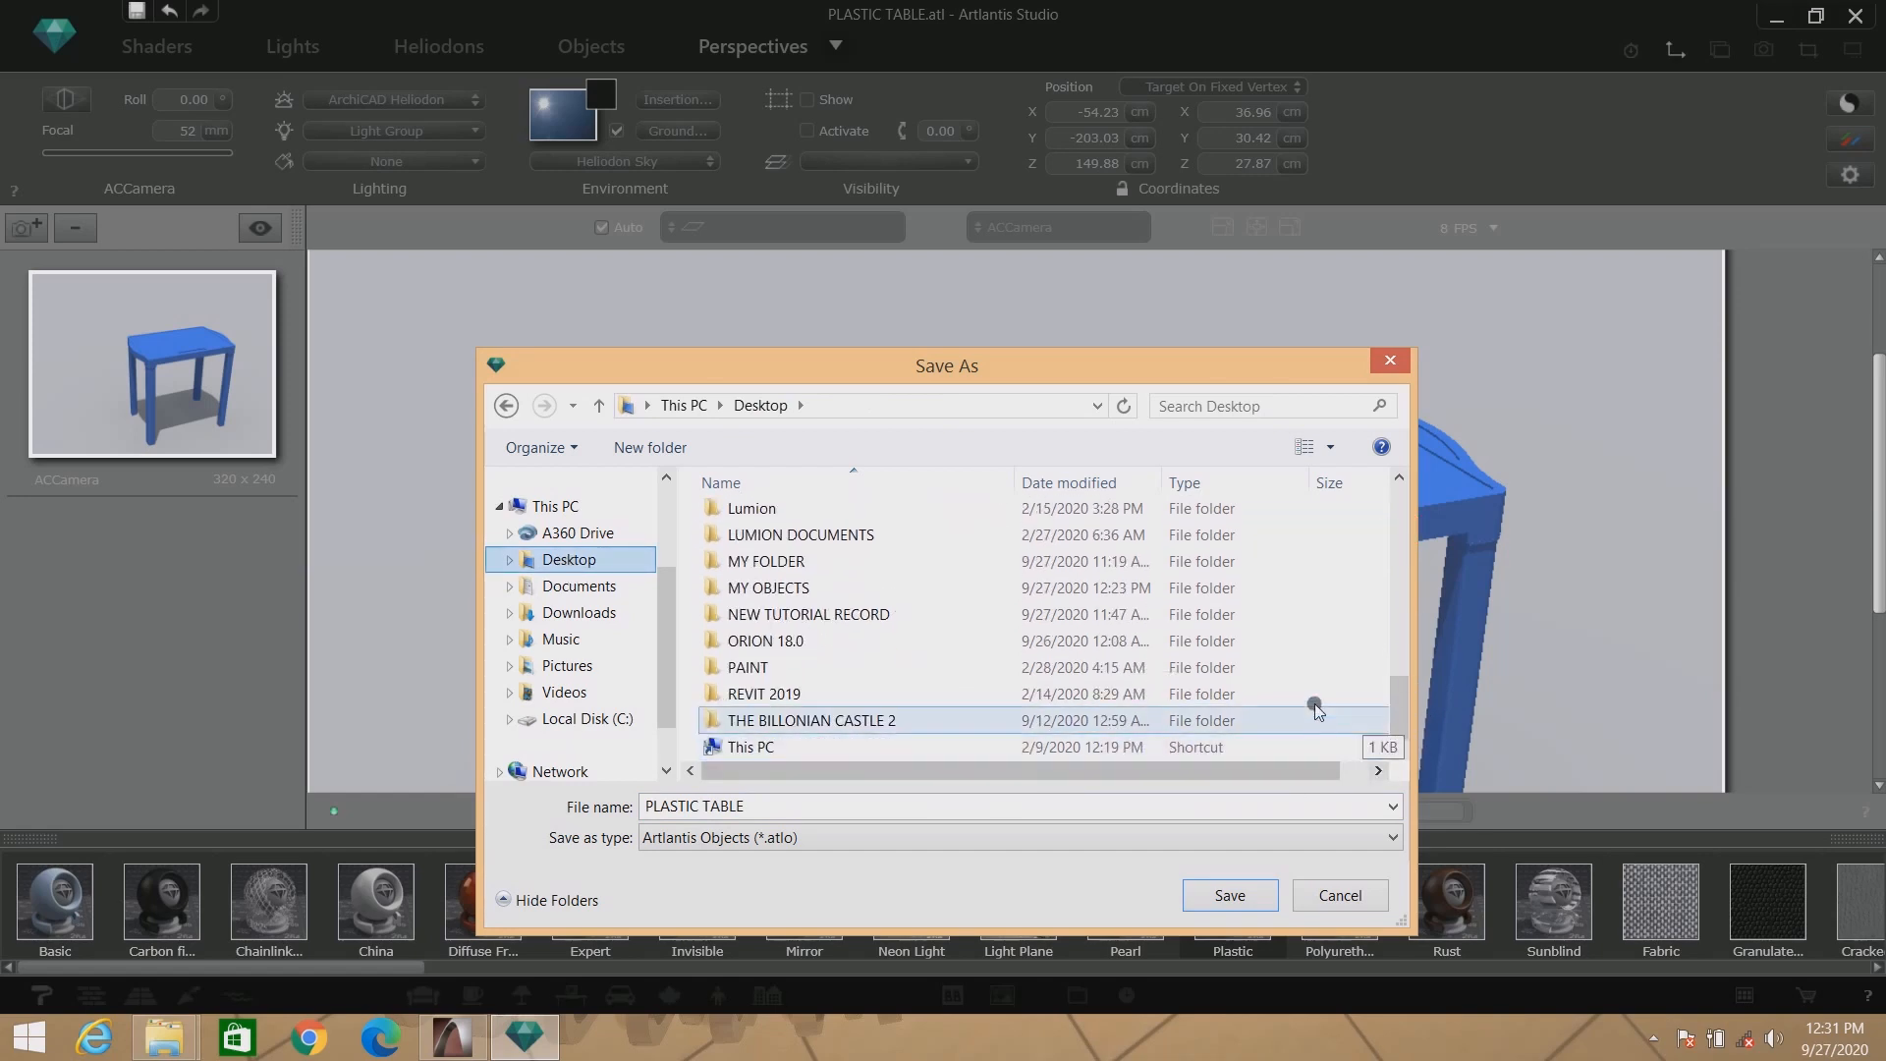
{"action": "right_click", "coordinate": [1334, 641]}
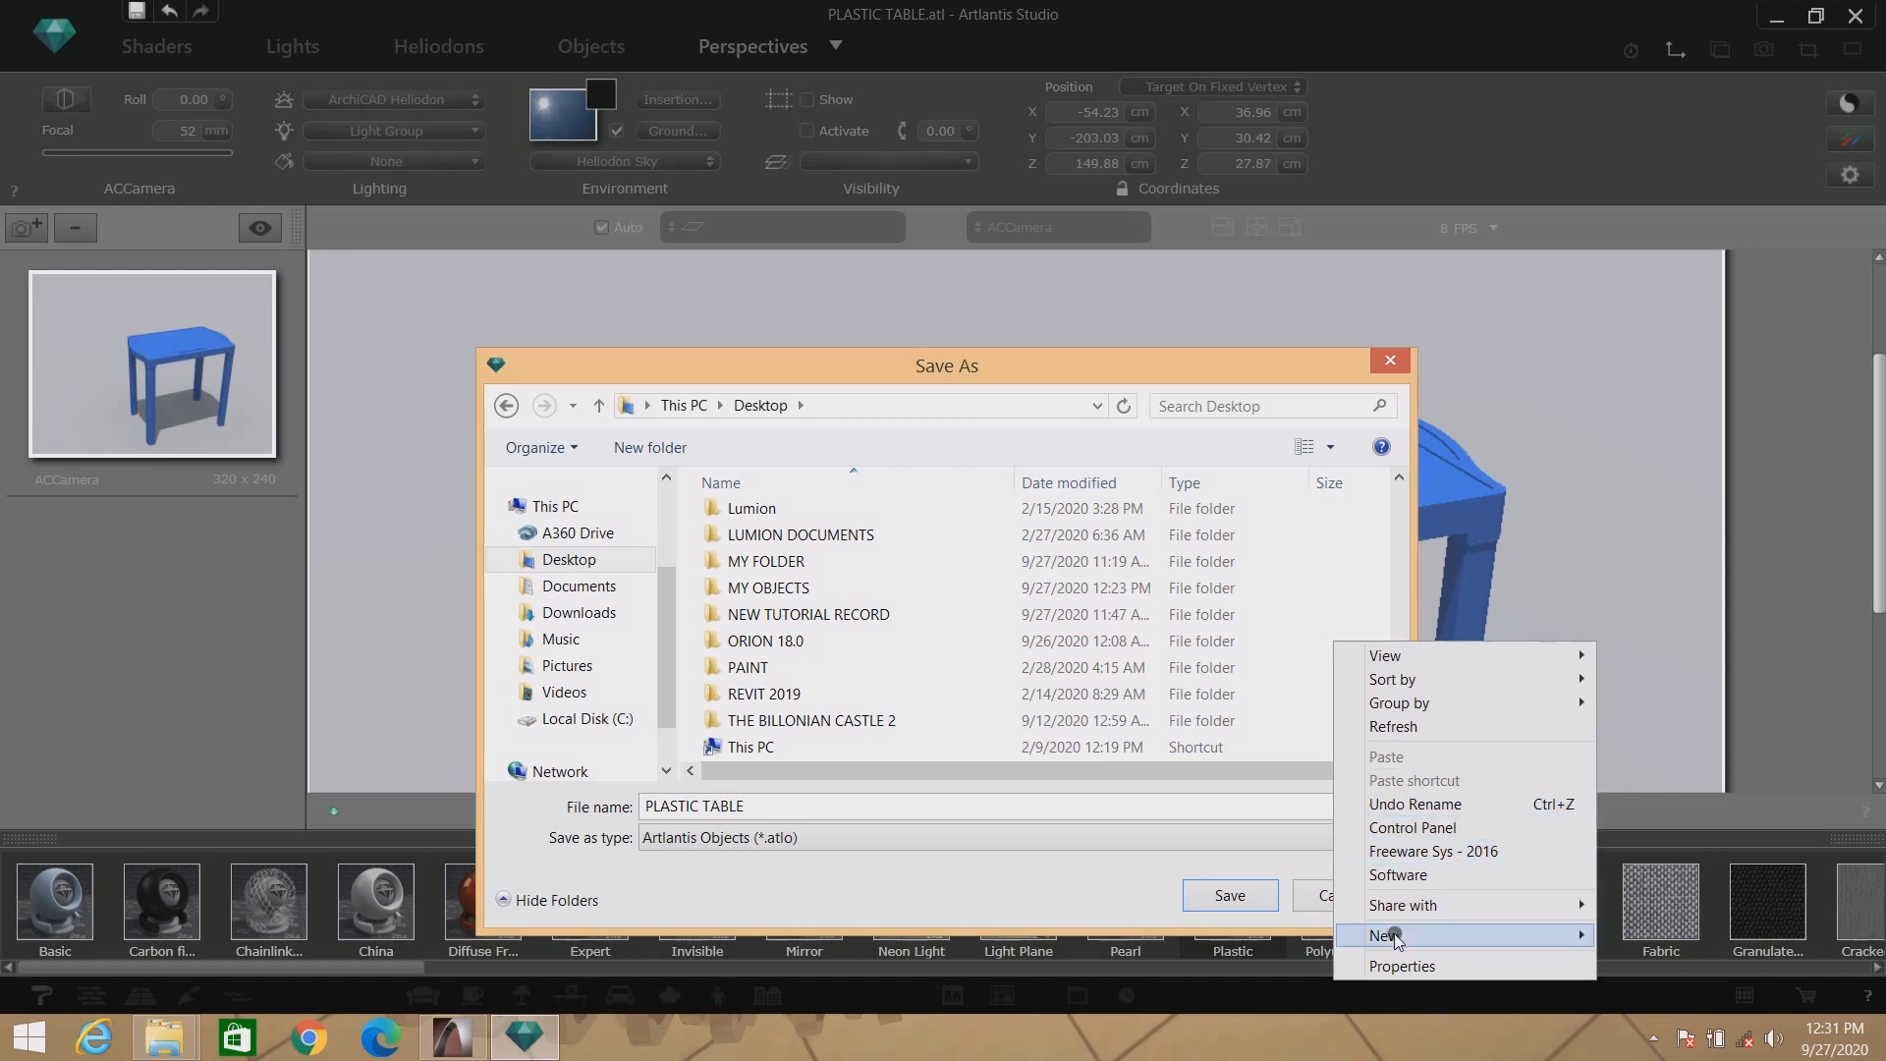
{"action": "mouse_move", "coordinate": [1395, 938]}
{"action": "left_click", "coordinate": [1073, 574]}
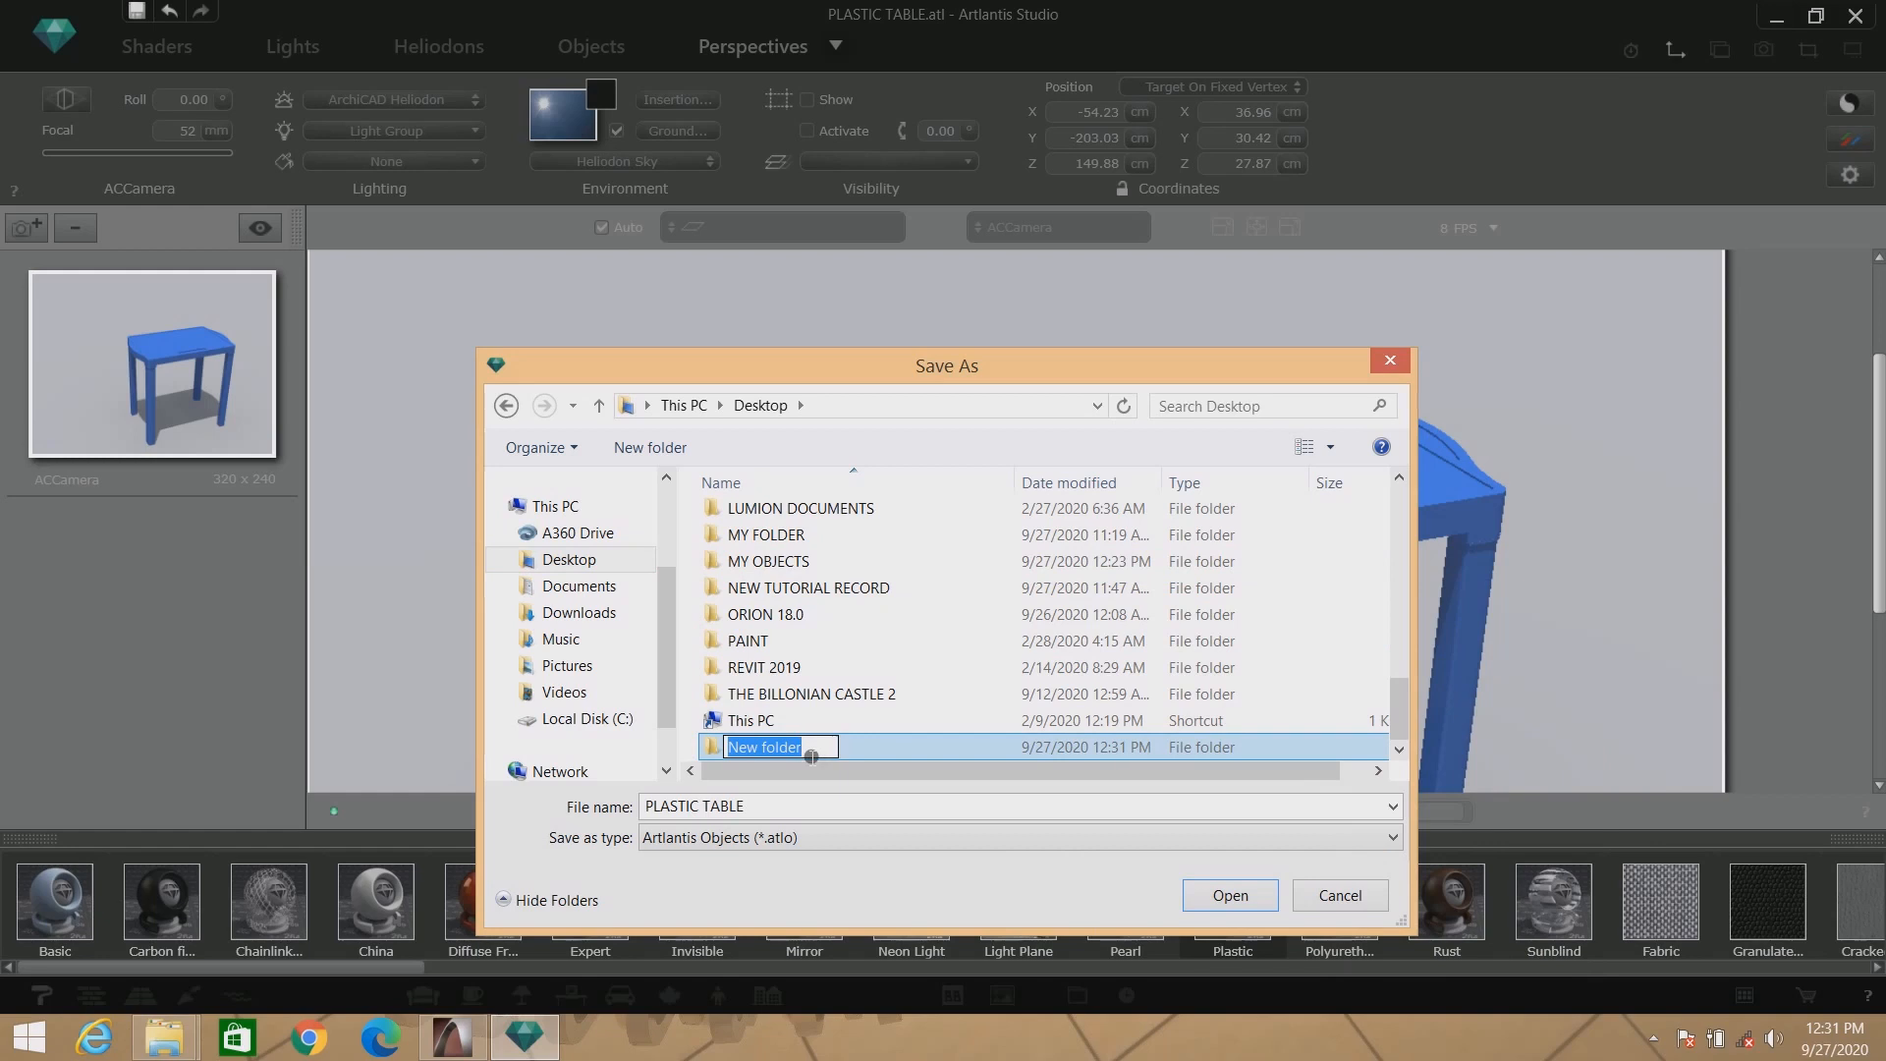
{"action": "type", "text": "MY"}
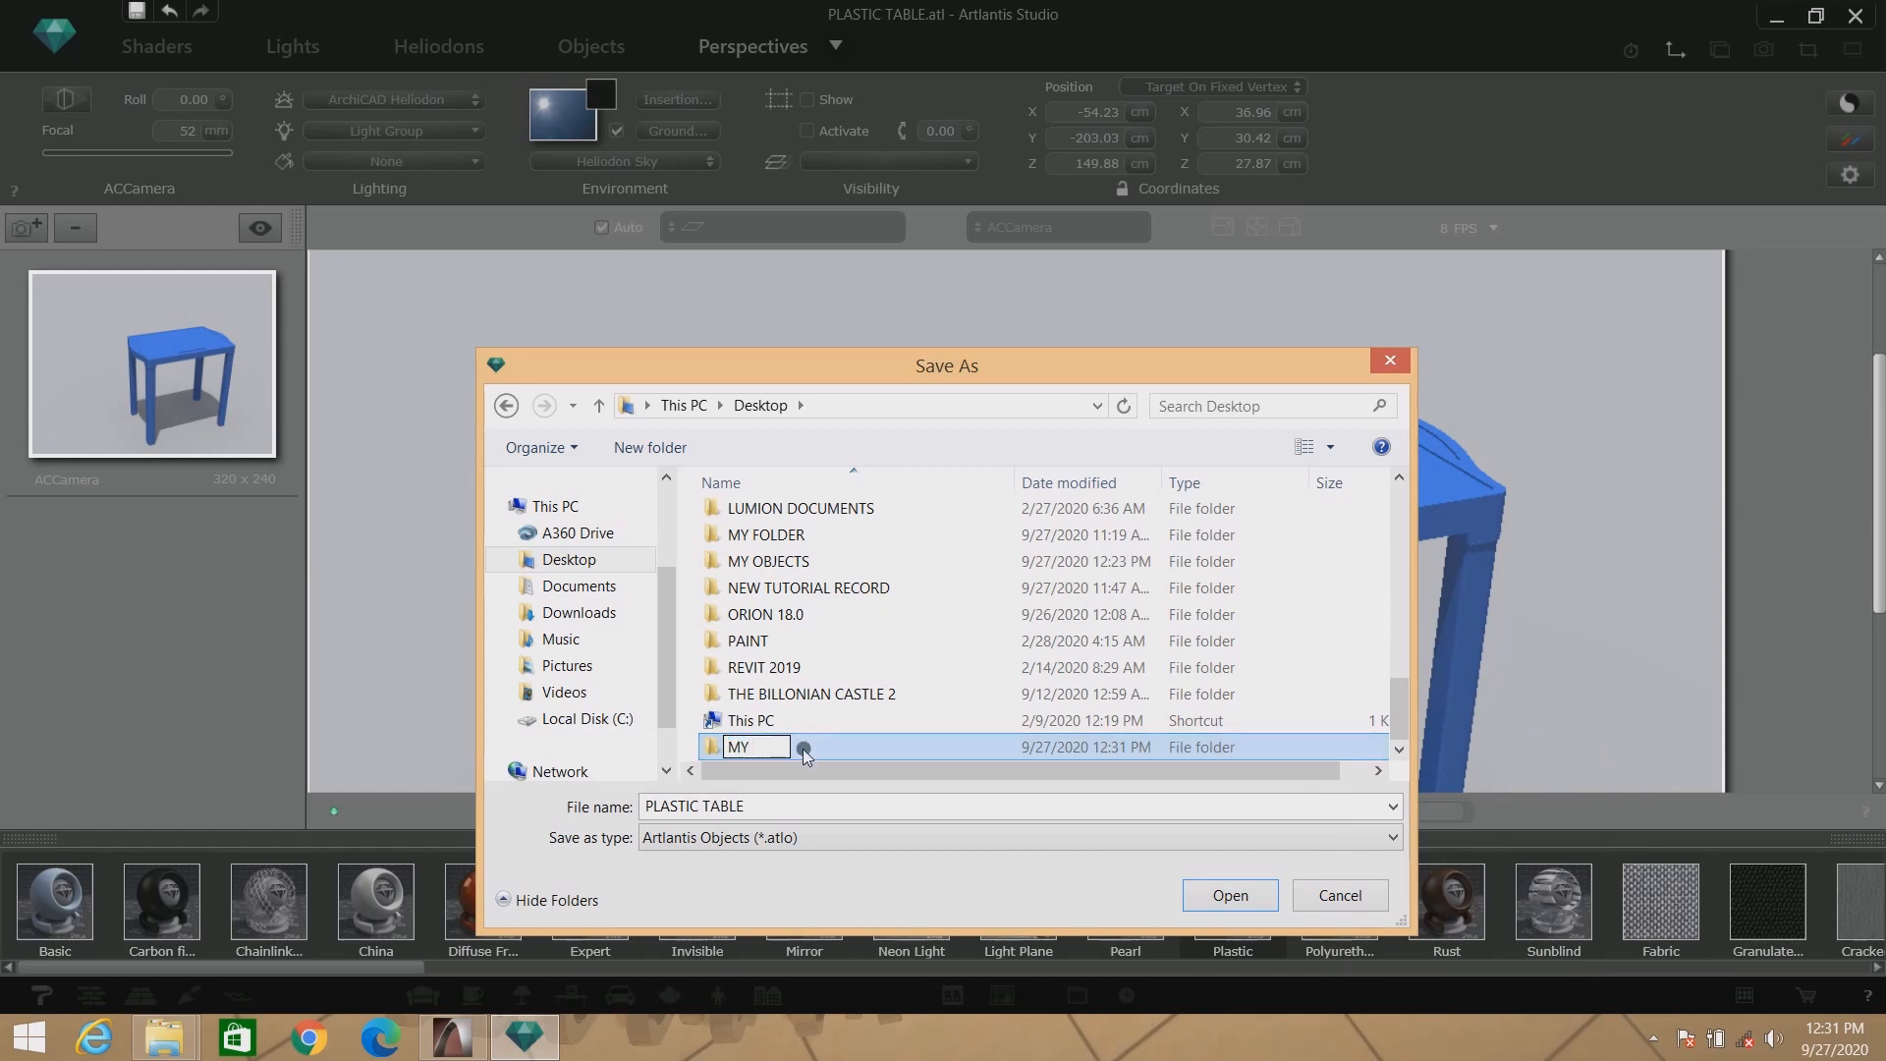
{"action": "type", "text": " ARTLANTIS"}
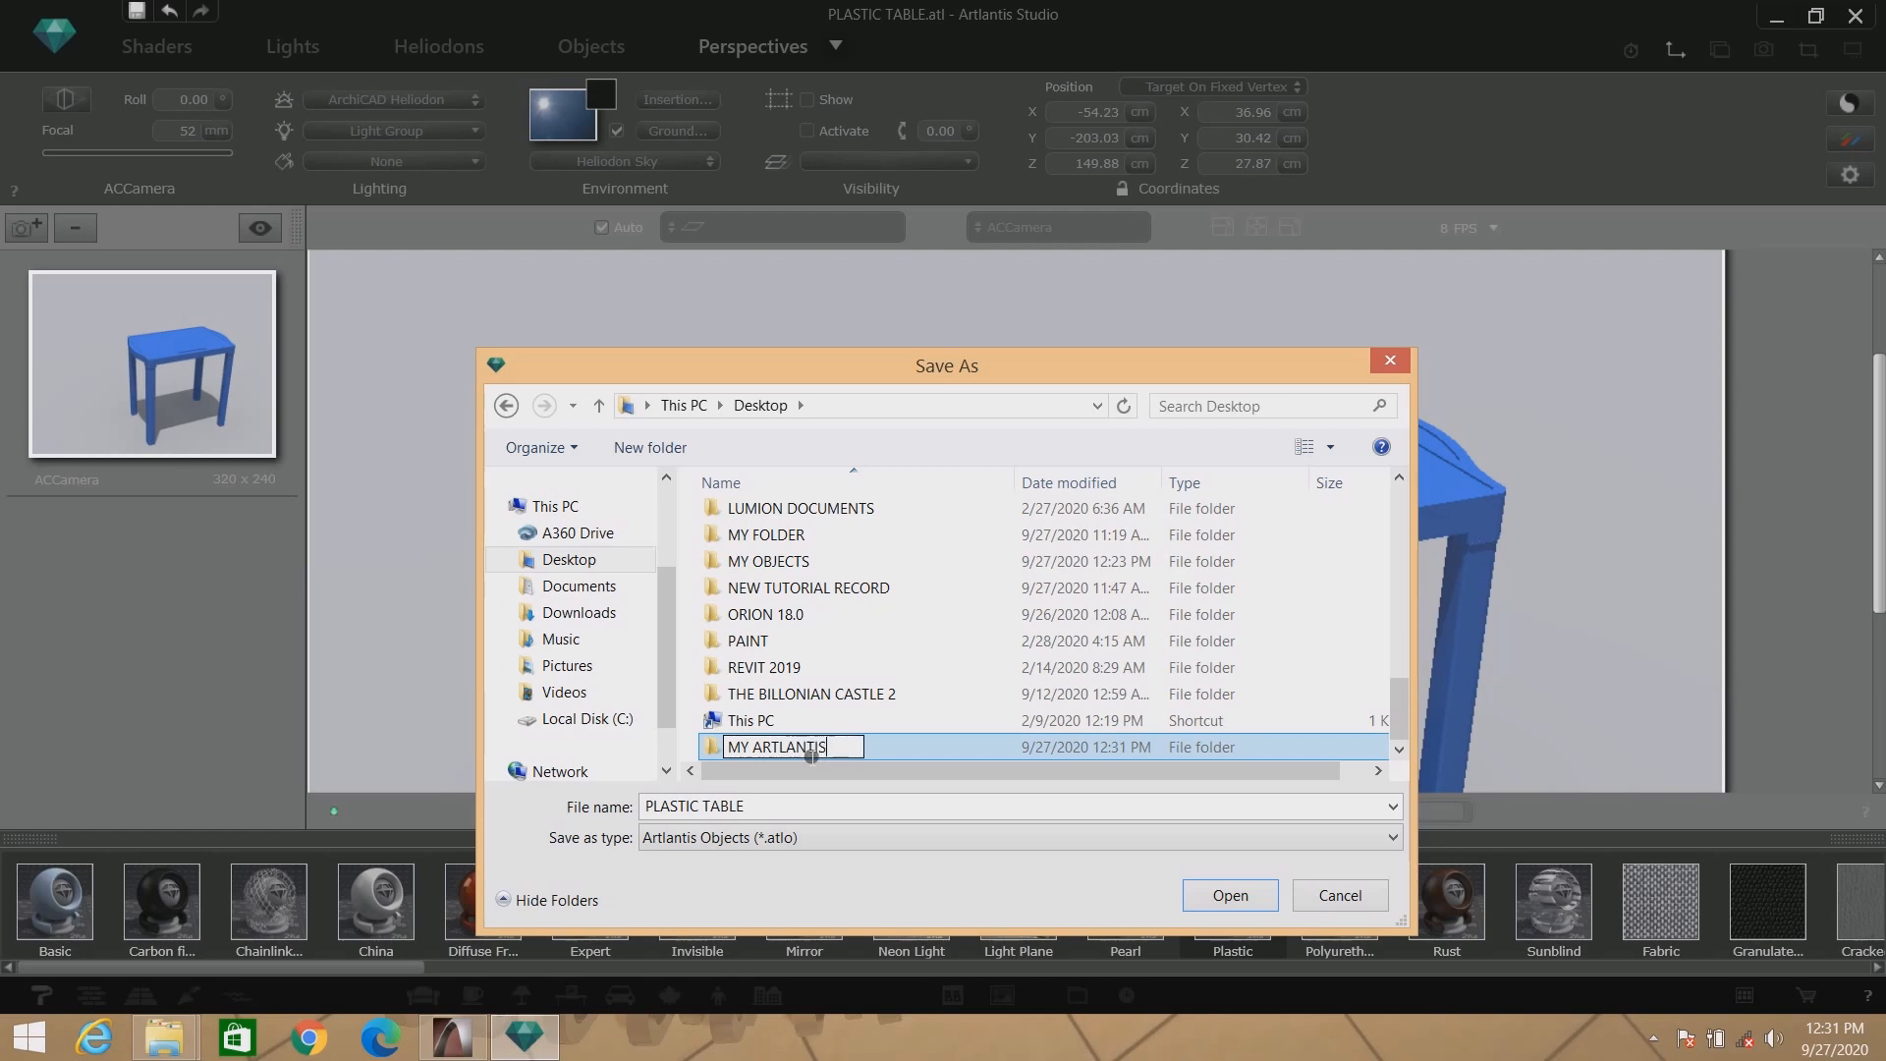
{"action": "type", "text": " O"}
{"action": "type", "text": "BJECTS"}
{"action": "key", "text": "Return"}
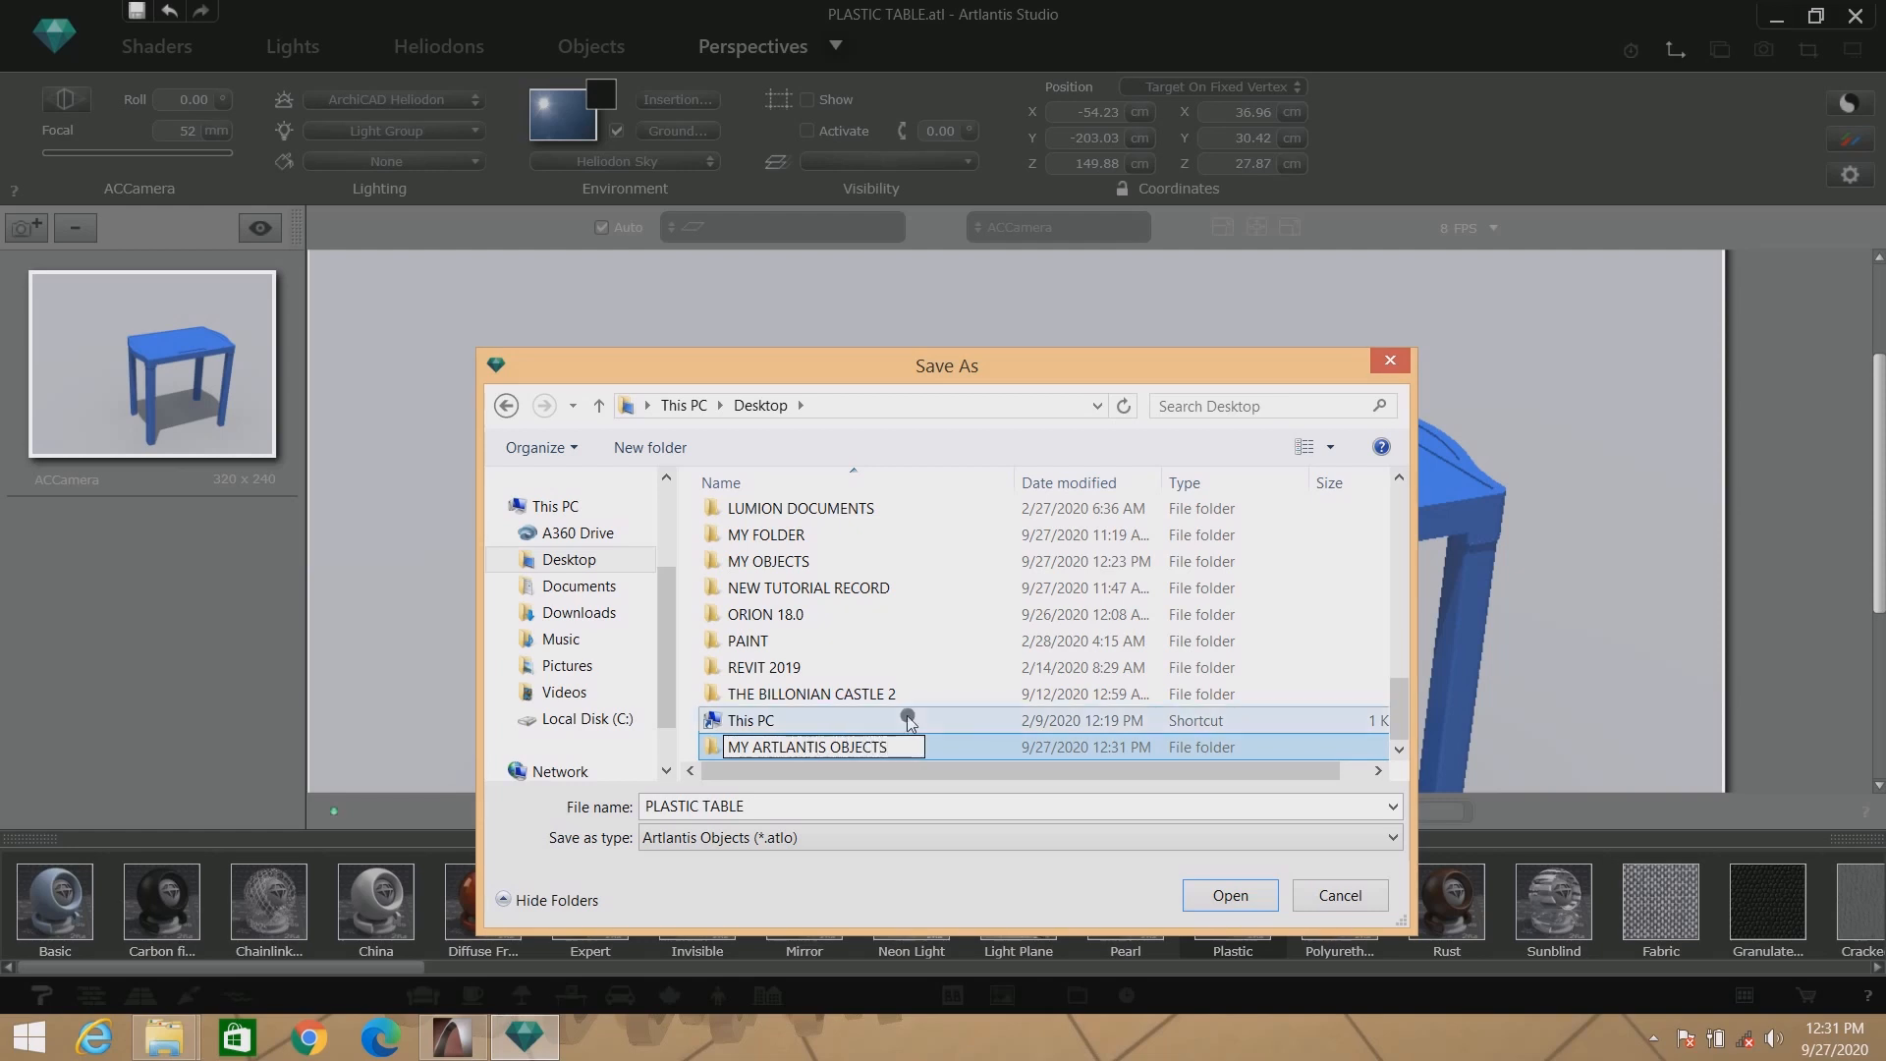
Export the table as PLASTIC TABLE.atlo into the MY ARTLANTIS OBJECTS folder and close Artlantis Studio.
{"action": "double_click", "coordinate": [958, 750]}
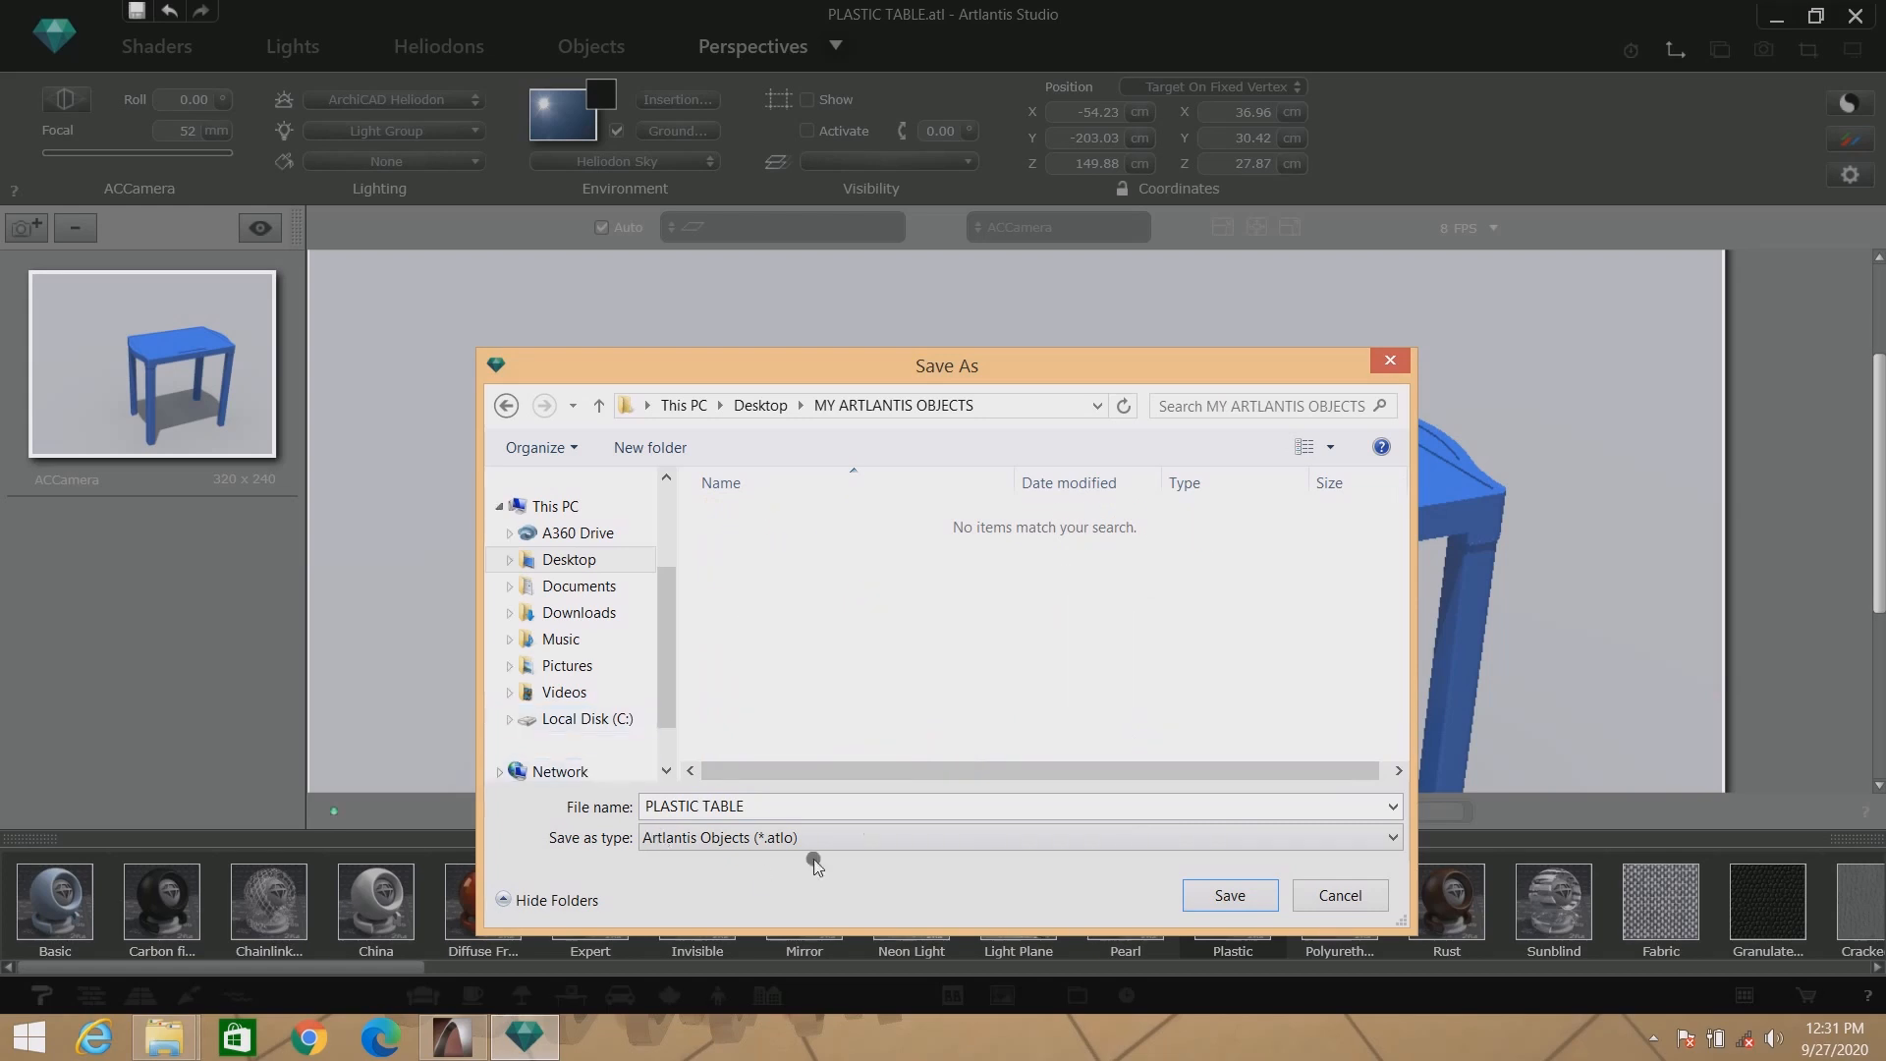
{"action": "left_click", "coordinate": [1223, 894]}
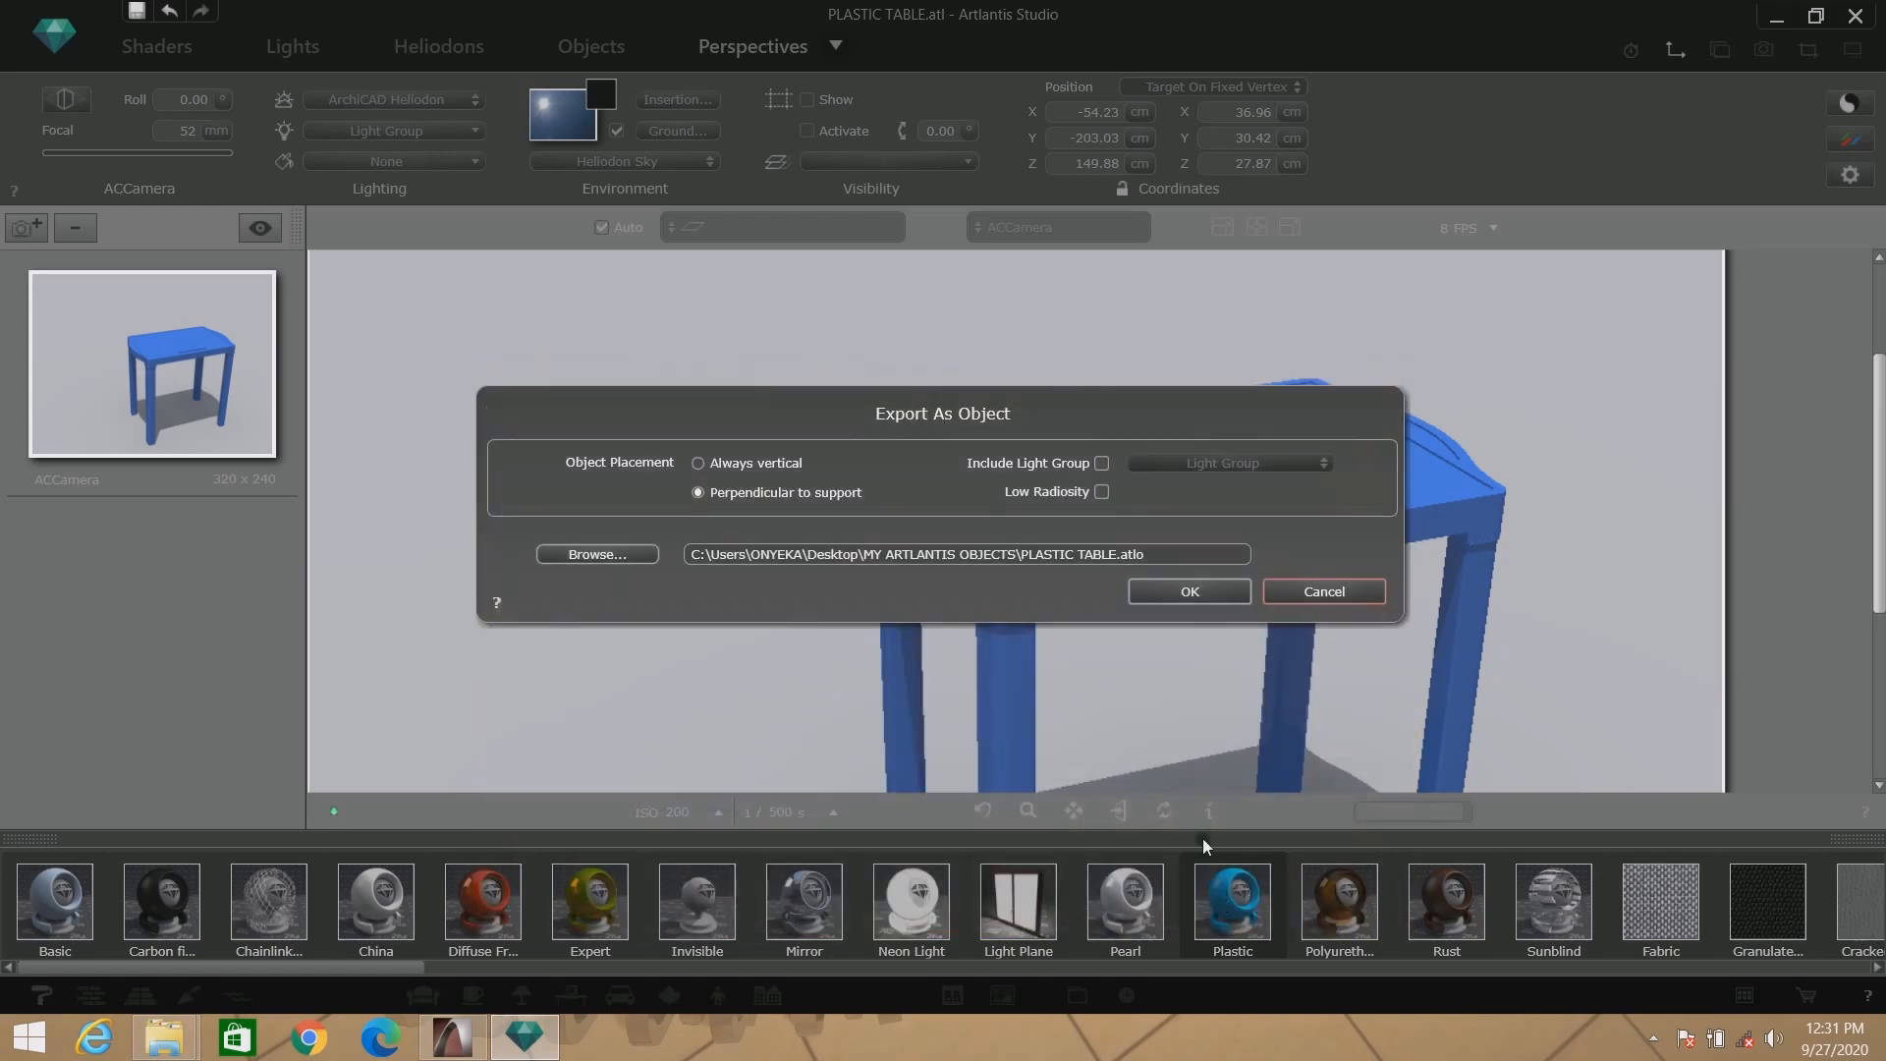
{"action": "left_click", "coordinate": [1187, 593]}
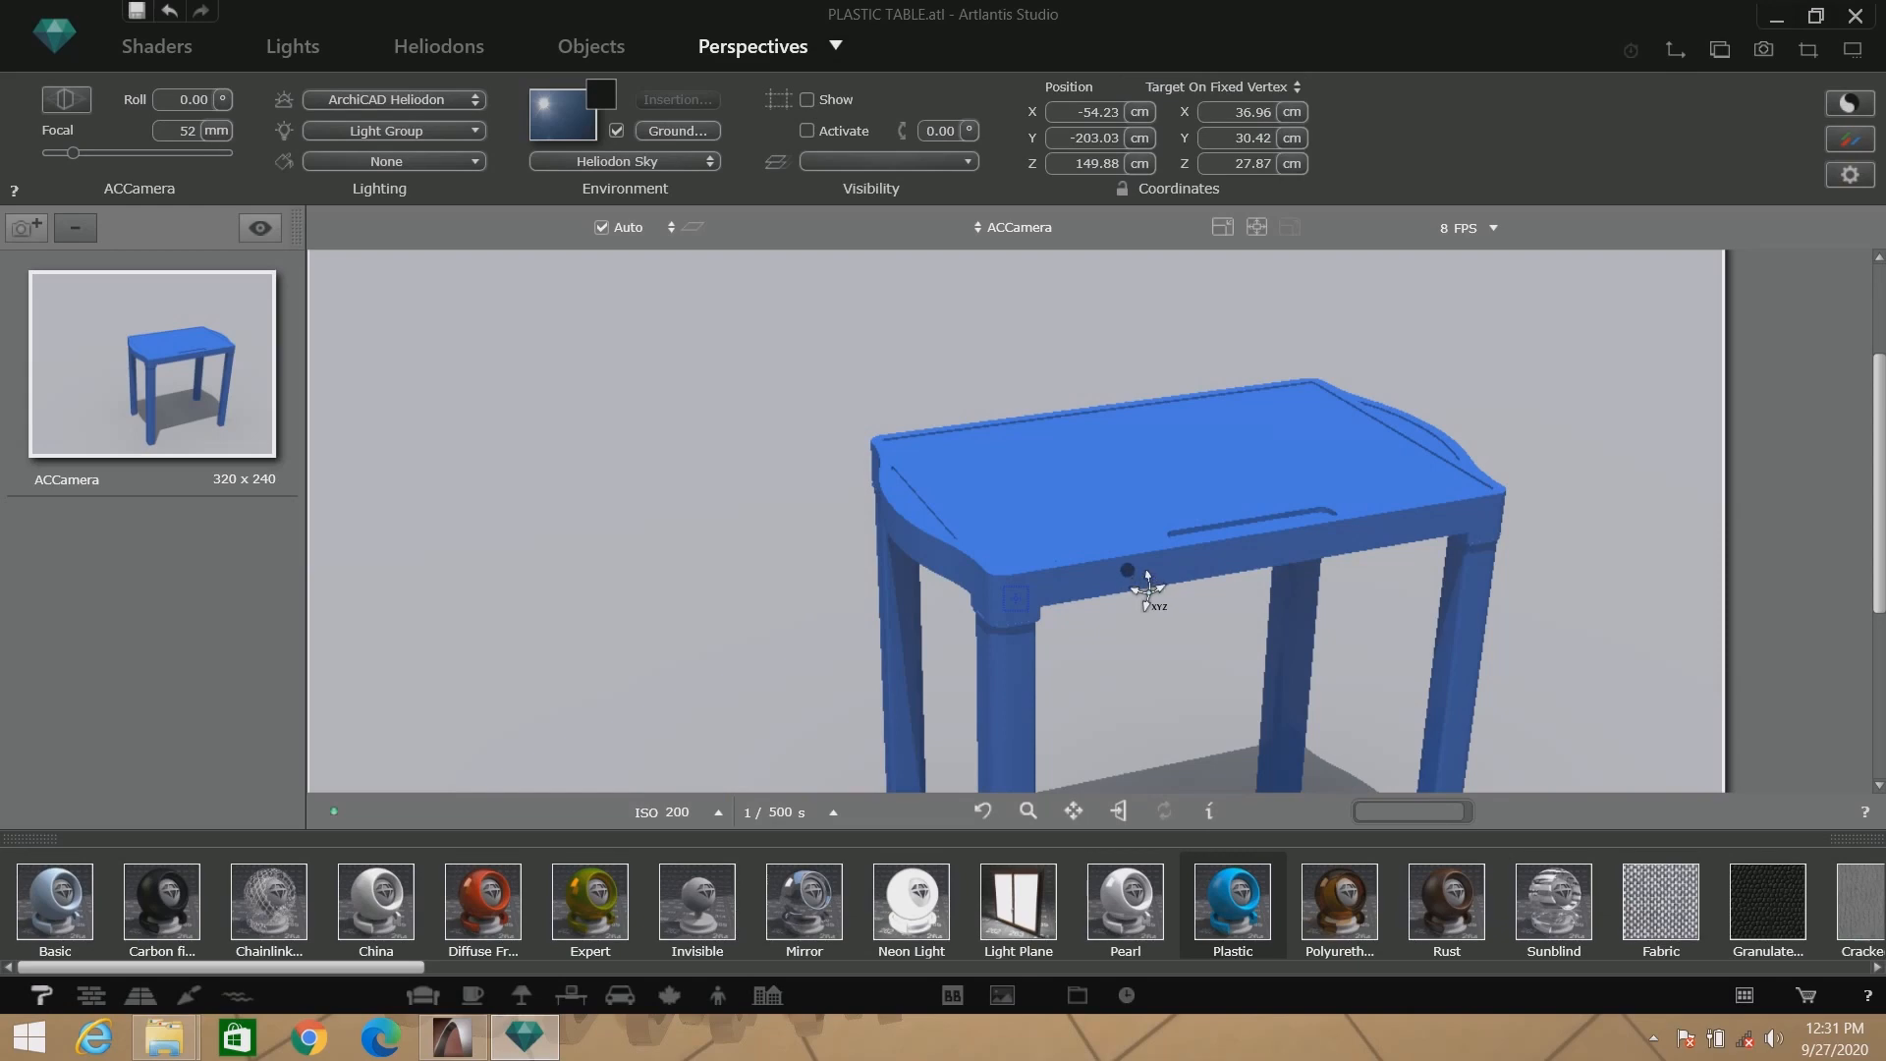
{"action": "left_click", "coordinate": [1858, 15]}
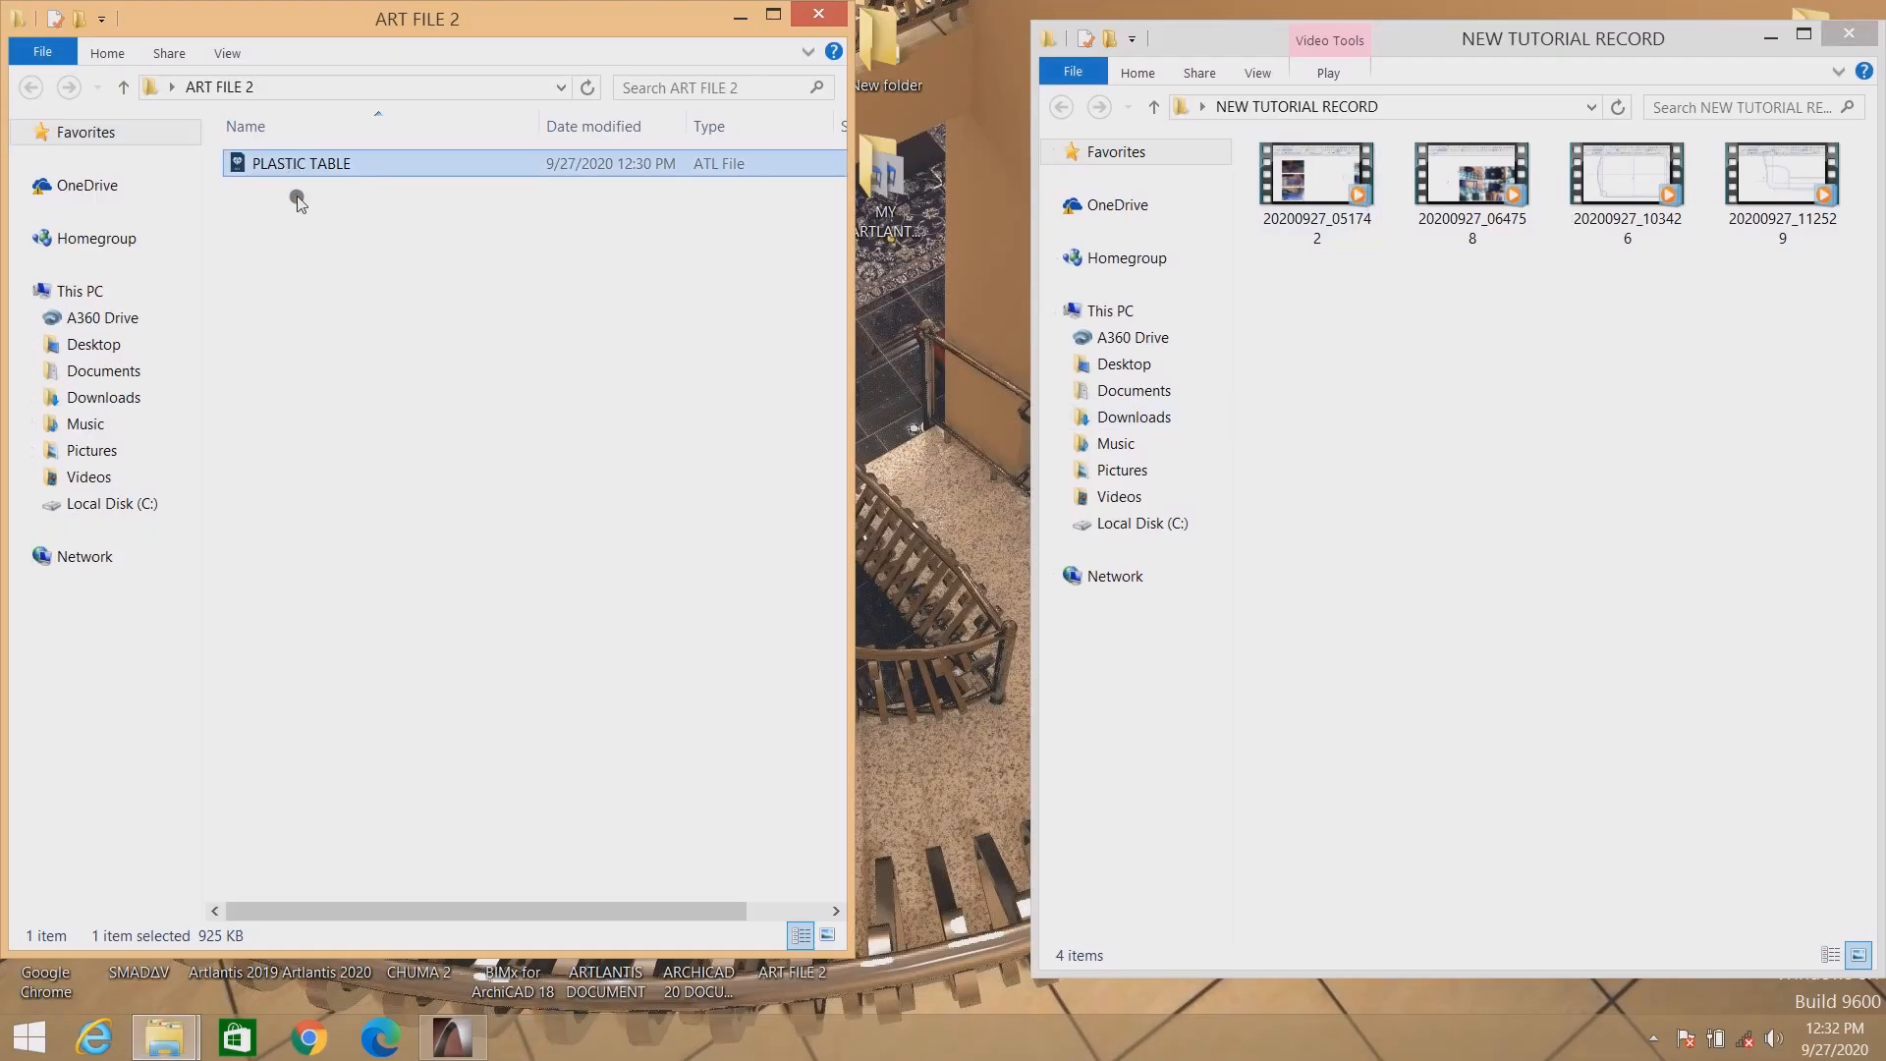
Open the MY ARTLANTIS OBJECTS folder from the desktop and arrange its window beside the ART FILE 2 window.
{"action": "right_click", "coordinate": [288, 167]}
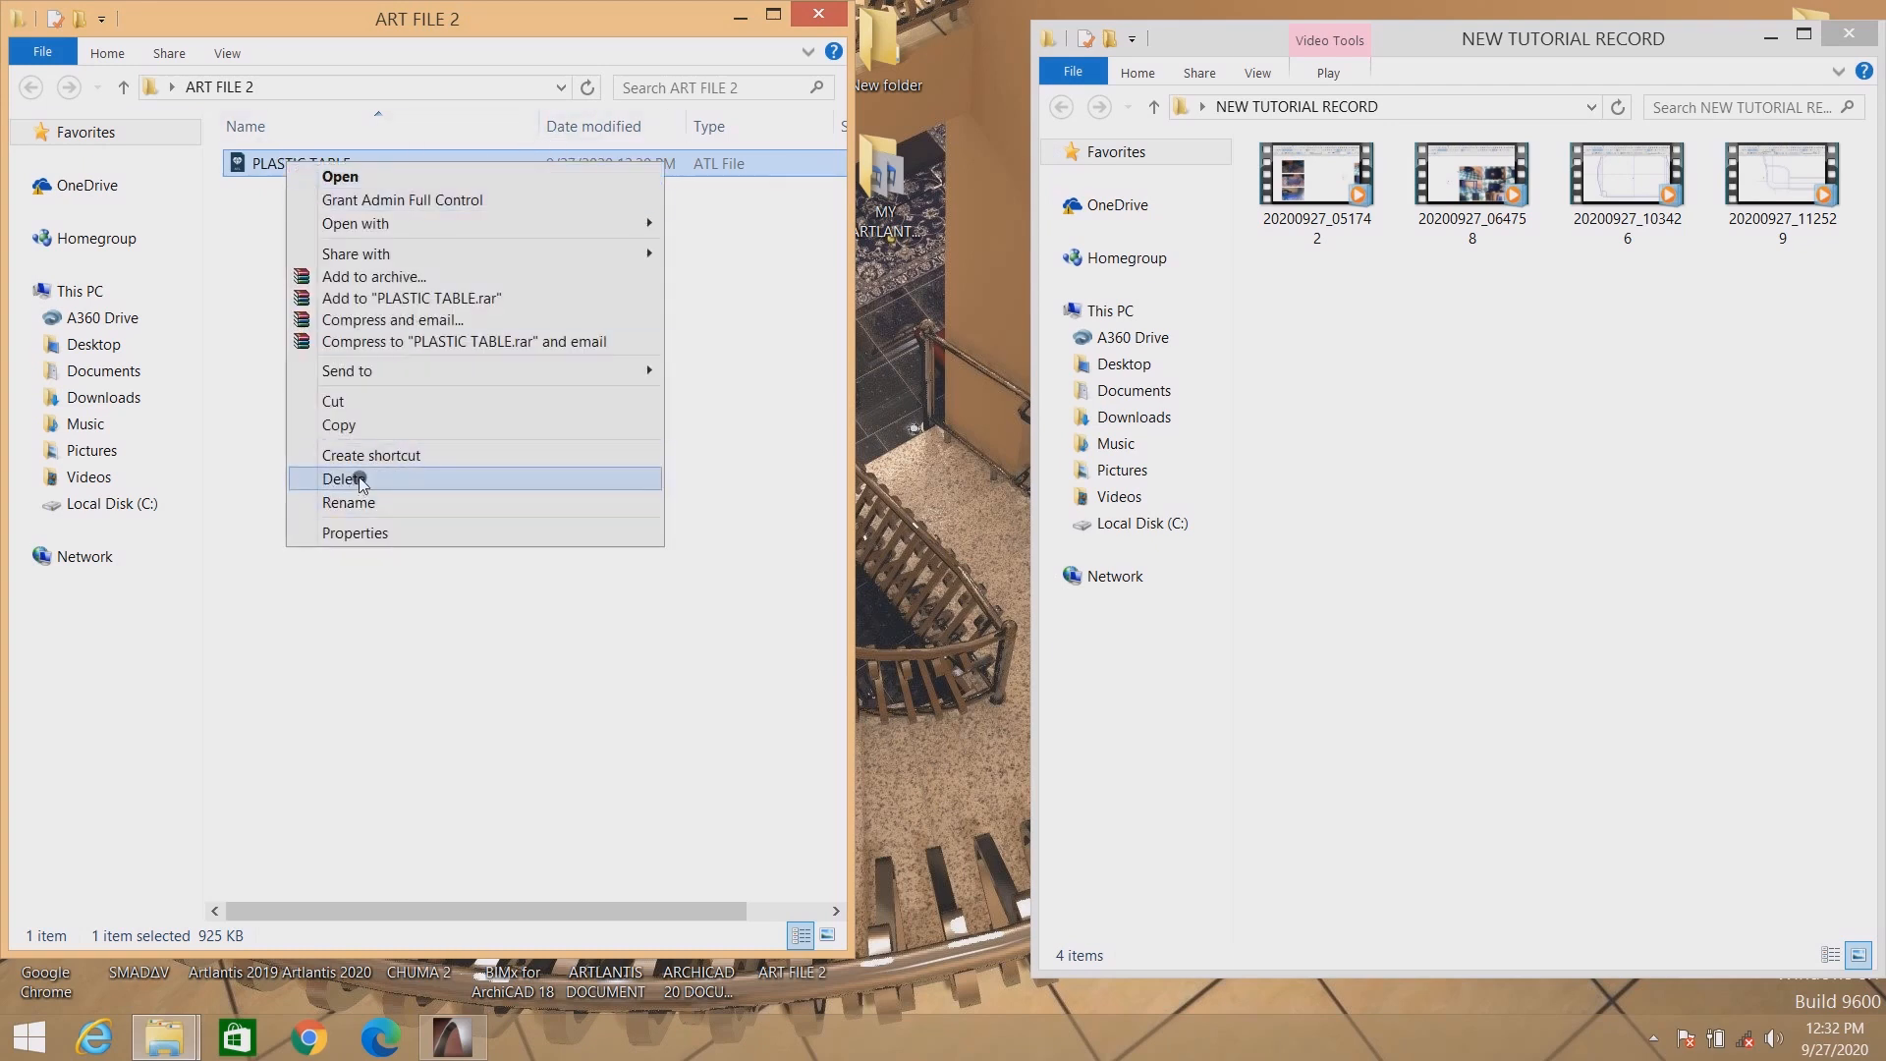
{"action": "left_click", "coordinate": [688, 248]}
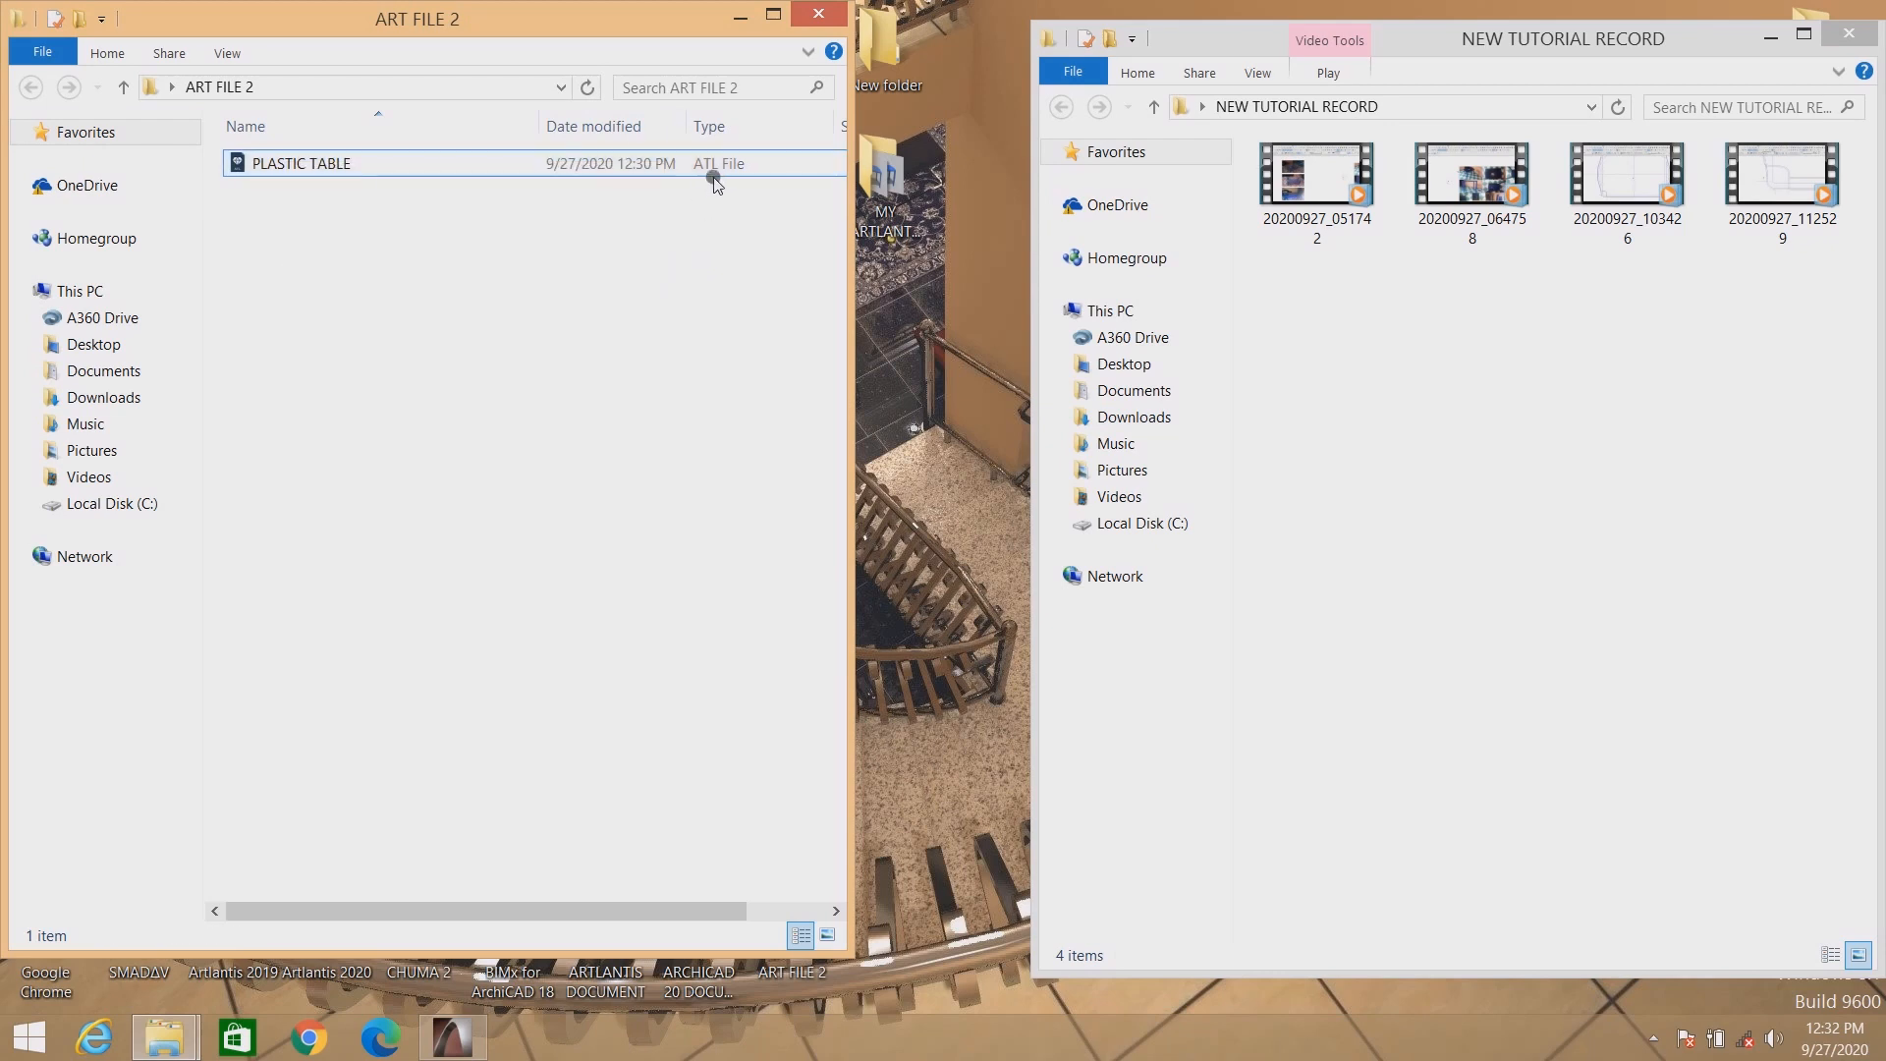
{"action": "left_click", "coordinate": [705, 168]}
{"action": "left_click_drag", "start_coordinate": [1213, 46], "coordinate": [1396, 40]}
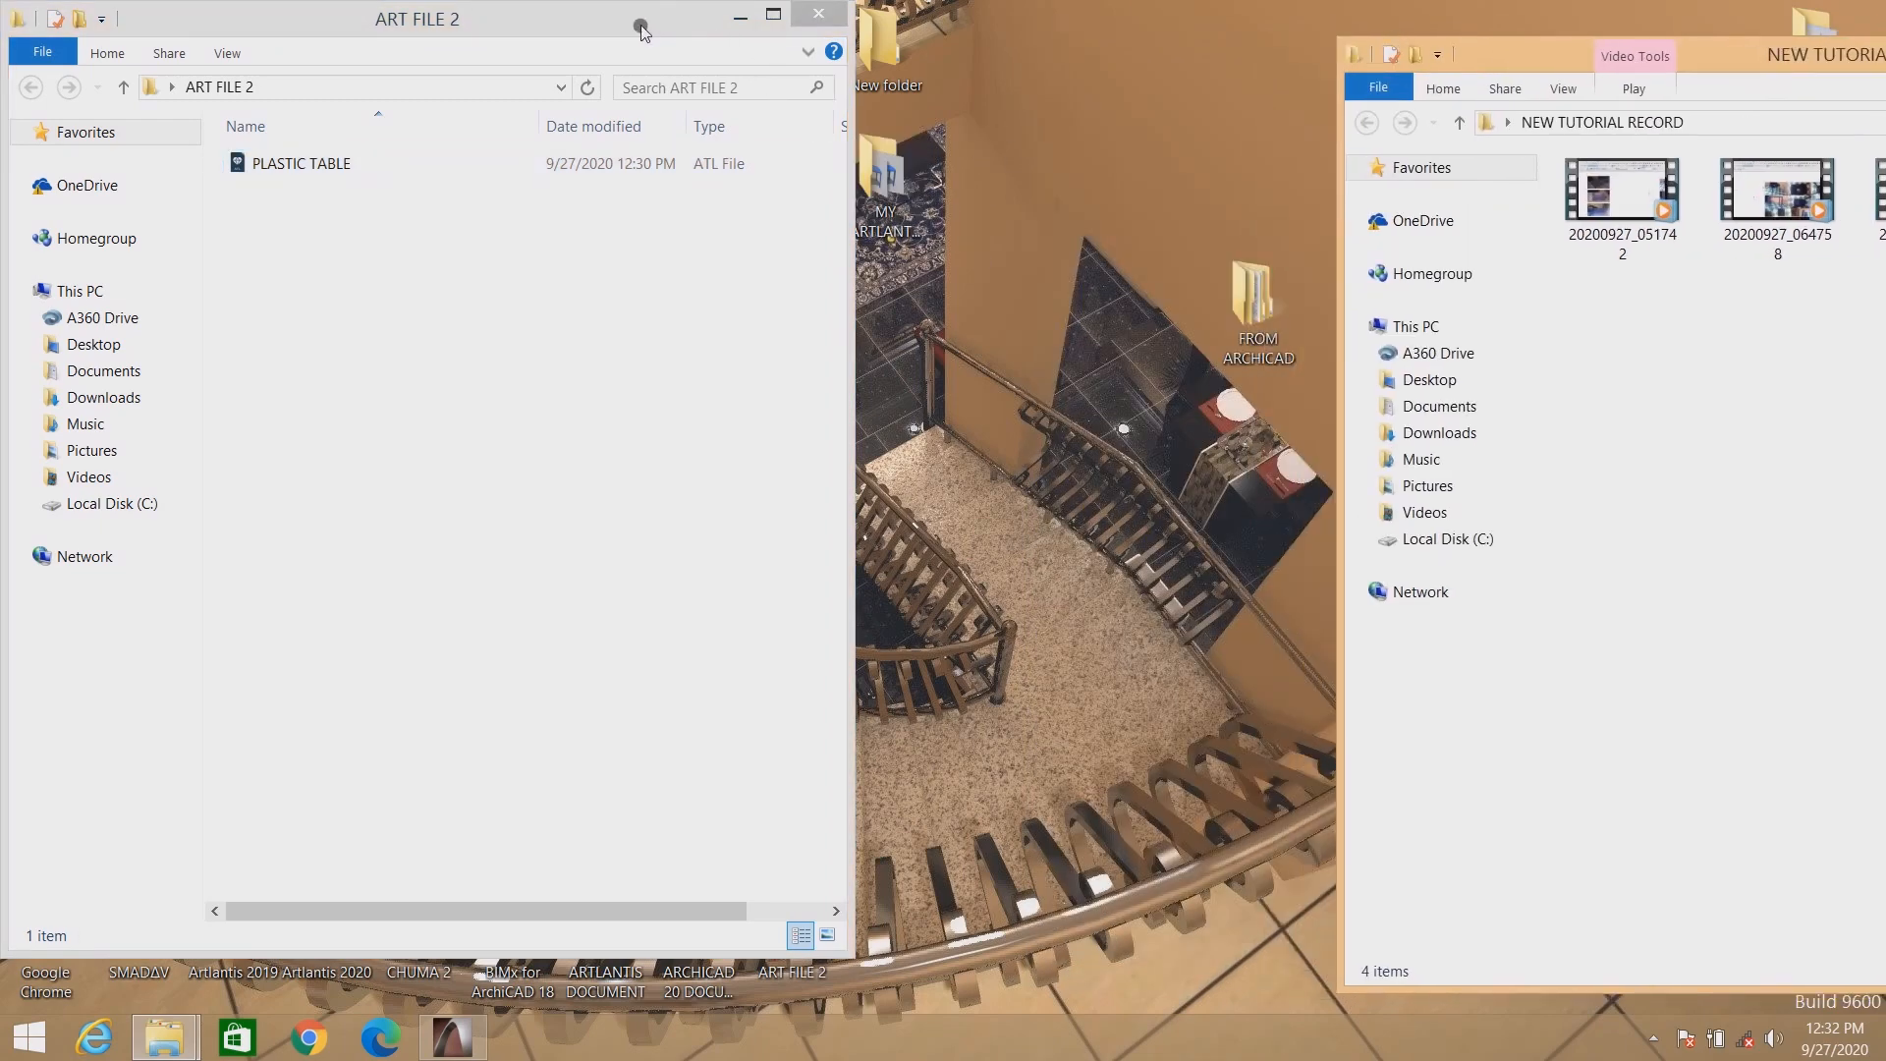
{"action": "left_click_drag", "start_coordinate": [637, 23], "coordinate": [504, 60]}
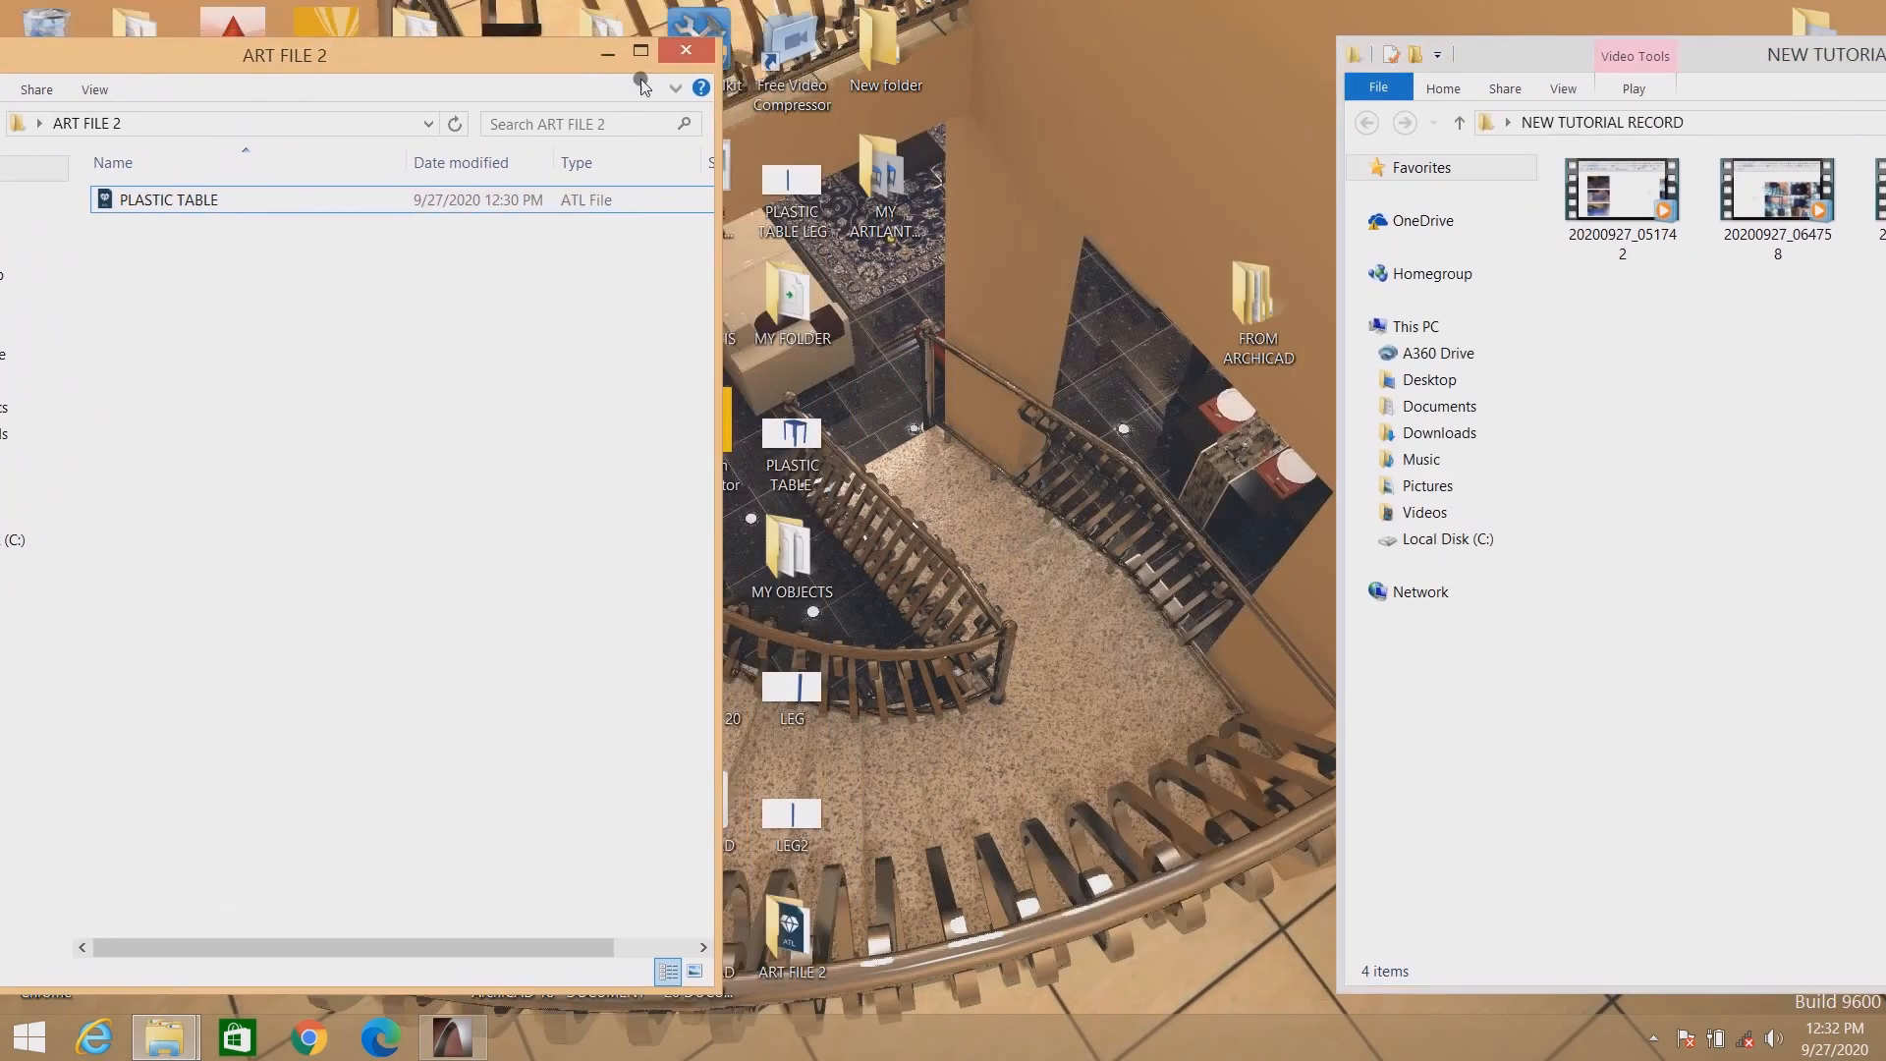
{"action": "double_click", "coordinate": [889, 186]}
{"action": "left_click_drag", "start_coordinate": [551, 18], "coordinate": [1341, 35]}
{"action": "left_click_drag", "start_coordinate": [487, 67], "coordinate": [520, 63]}
Compare the PLASTIC TABLE files, check the exported object's file type in its properties, and close both folder windows.
{"action": "left_click", "coordinate": [272, 203]}
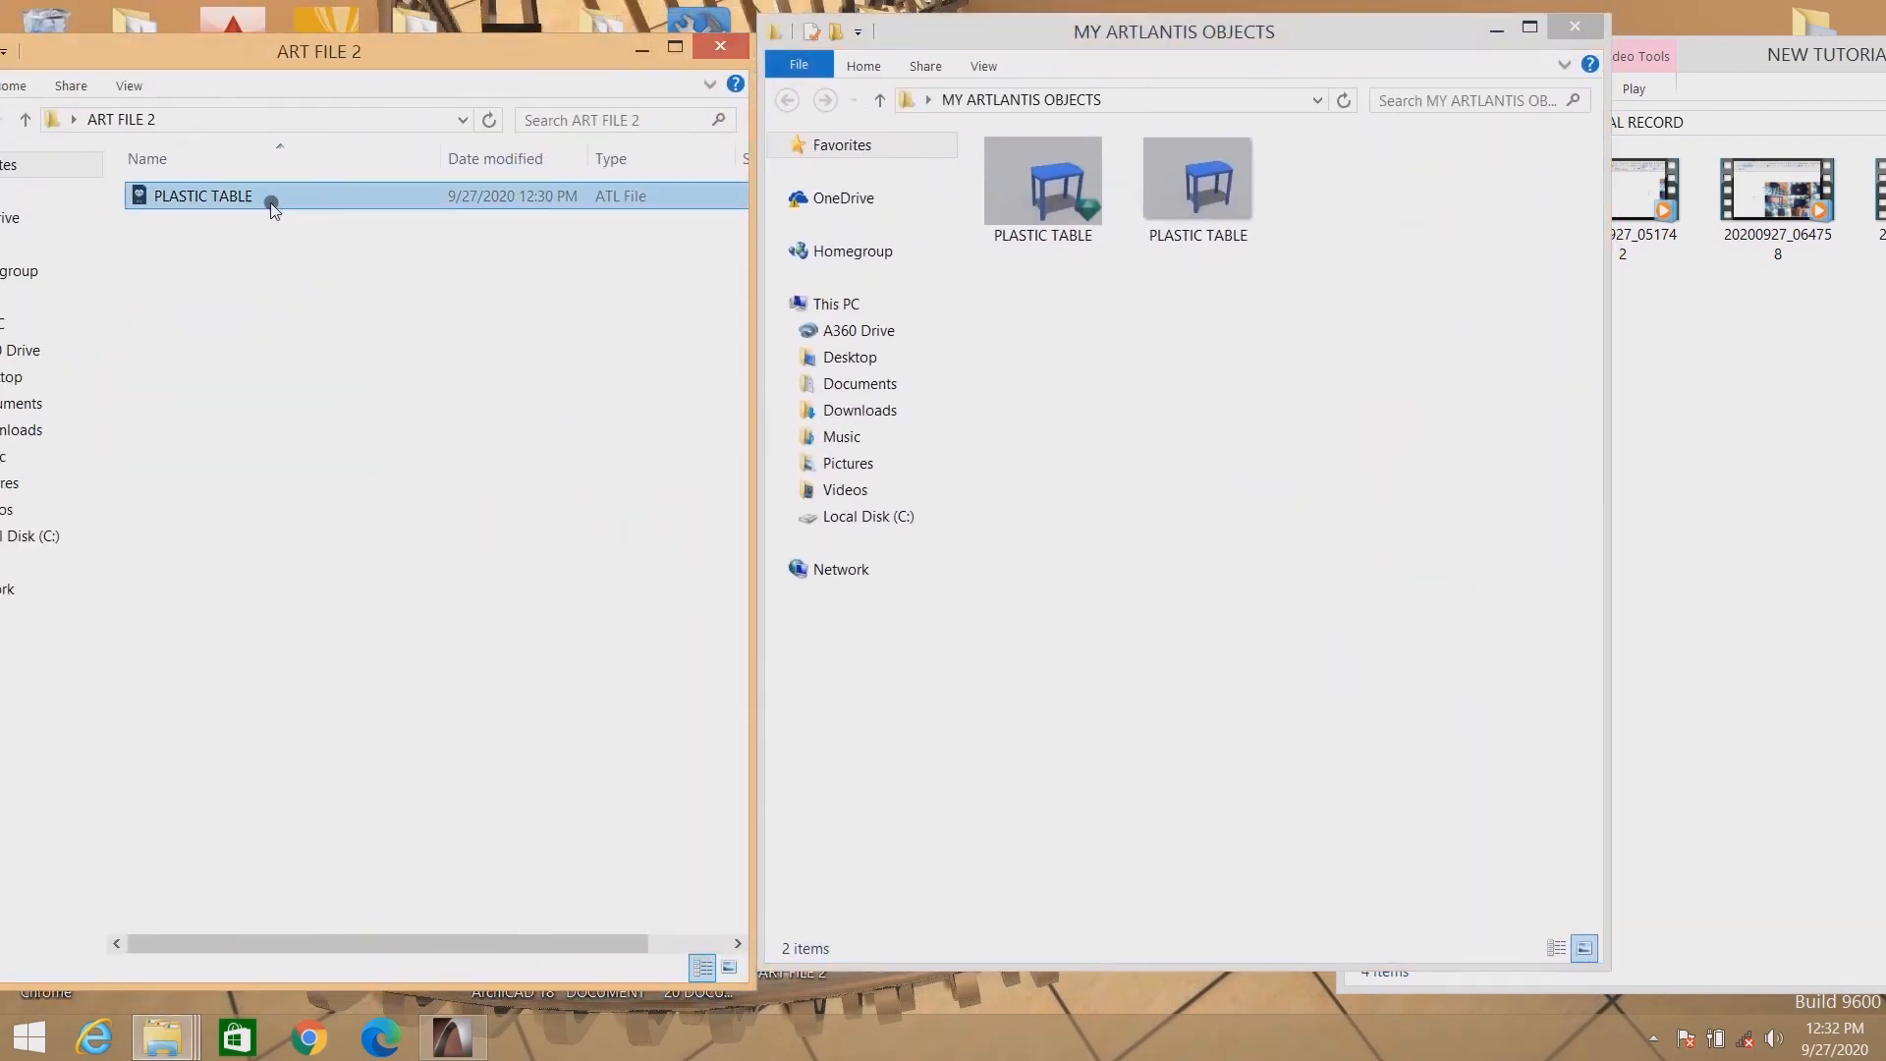
{"action": "left_click", "coordinate": [1199, 186]}
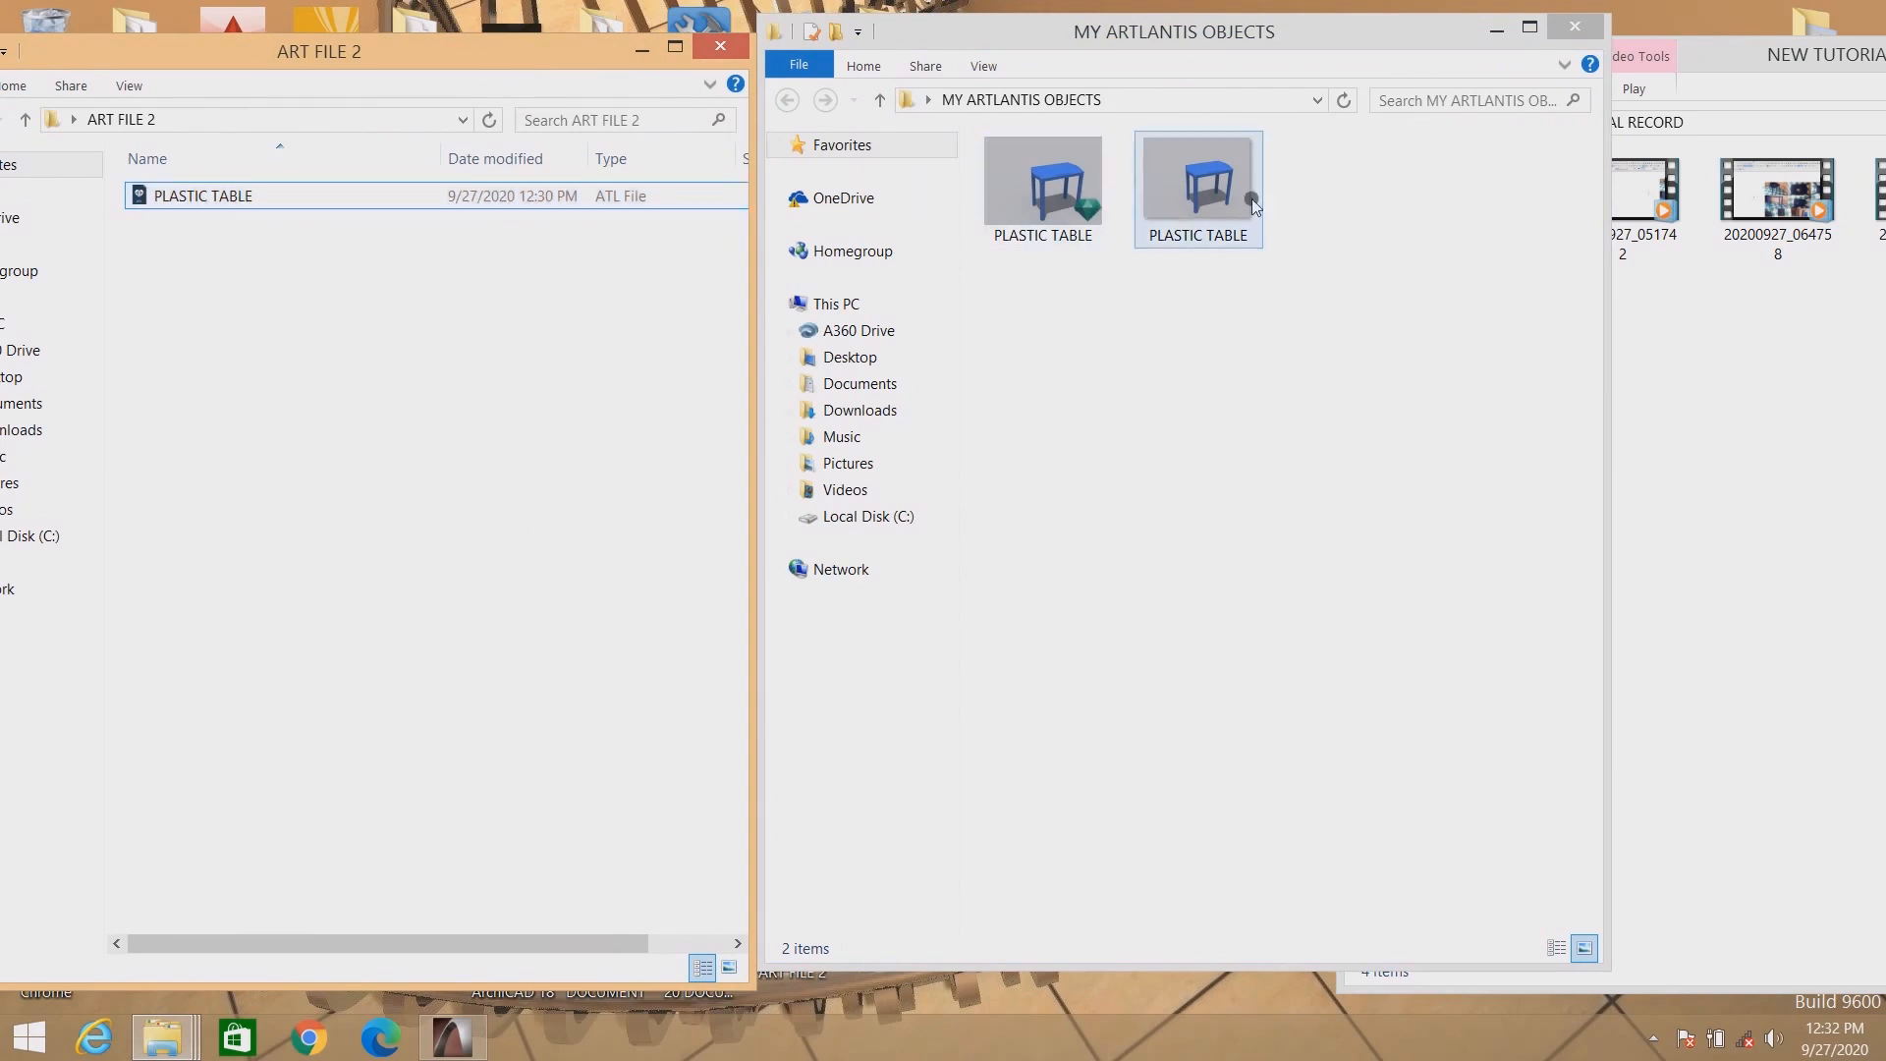
{"action": "left_click", "coordinate": [1064, 228]}
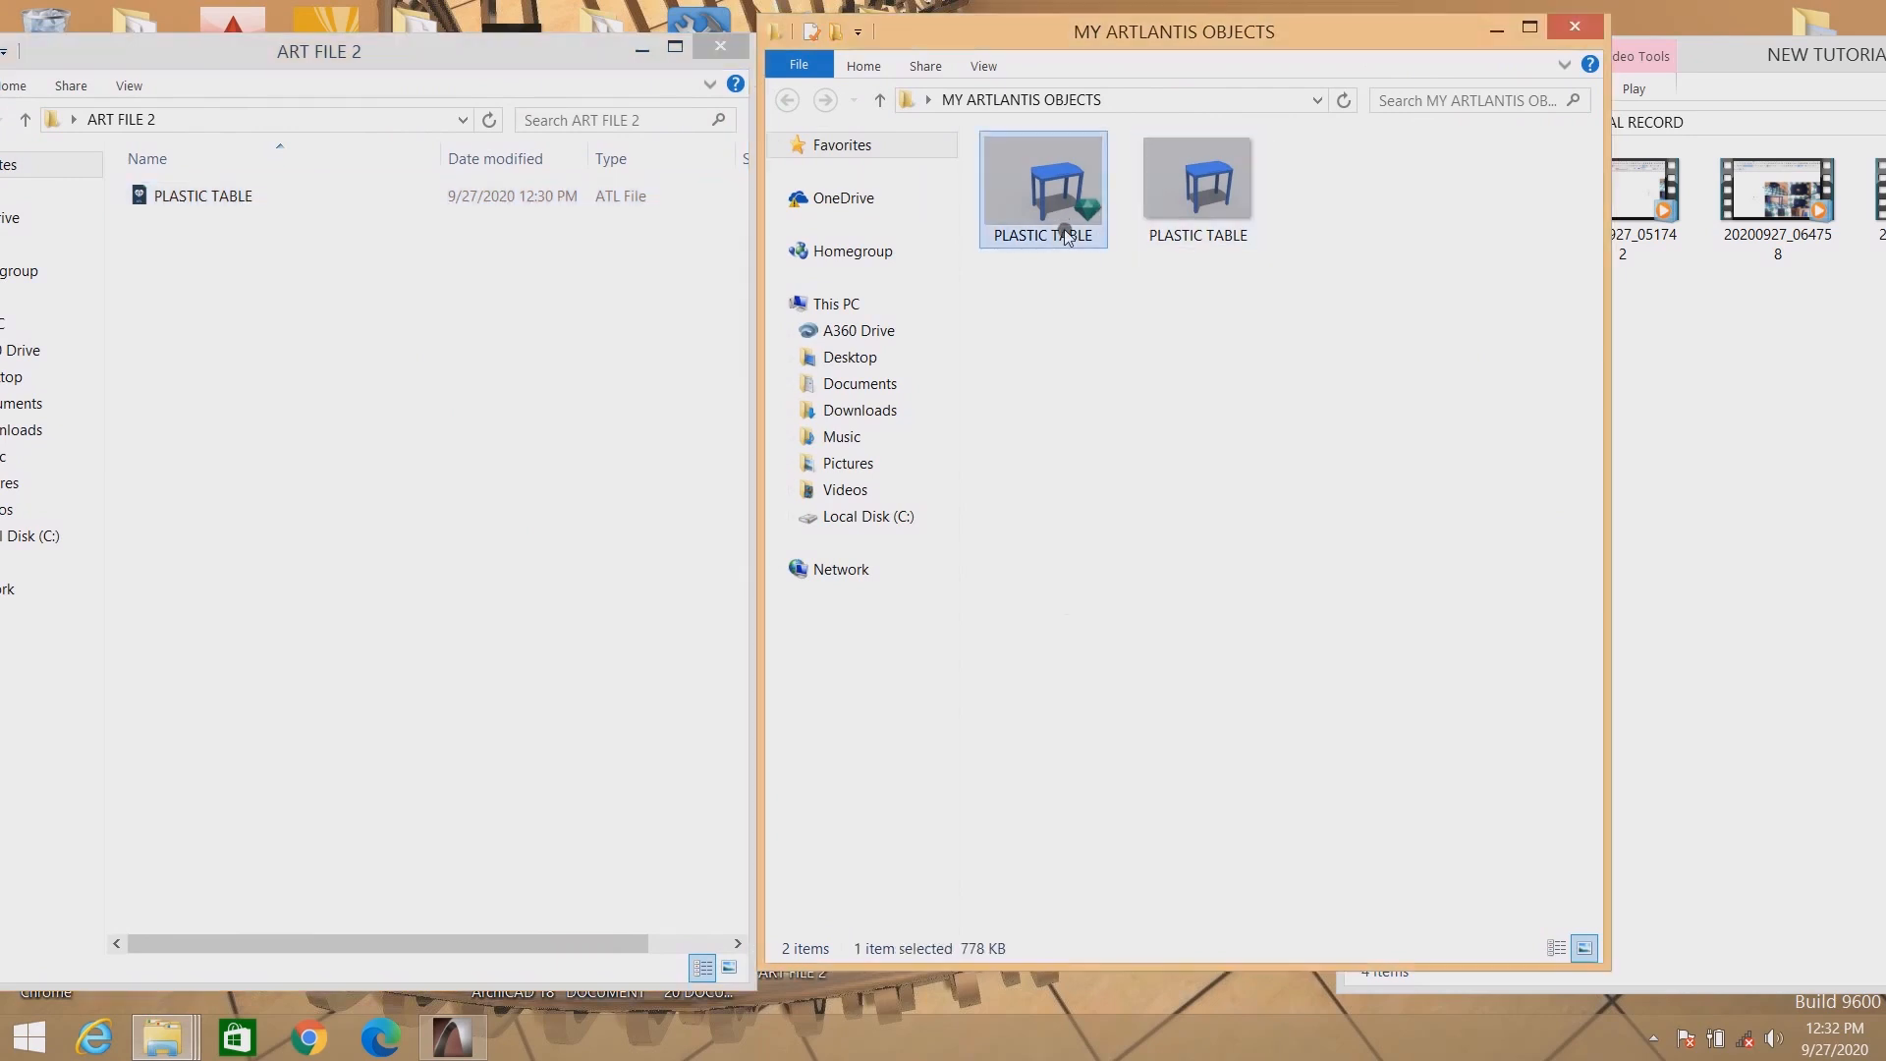
{"action": "right_click", "coordinate": [1067, 236]}
{"action": "left_click", "coordinate": [1152, 602]}
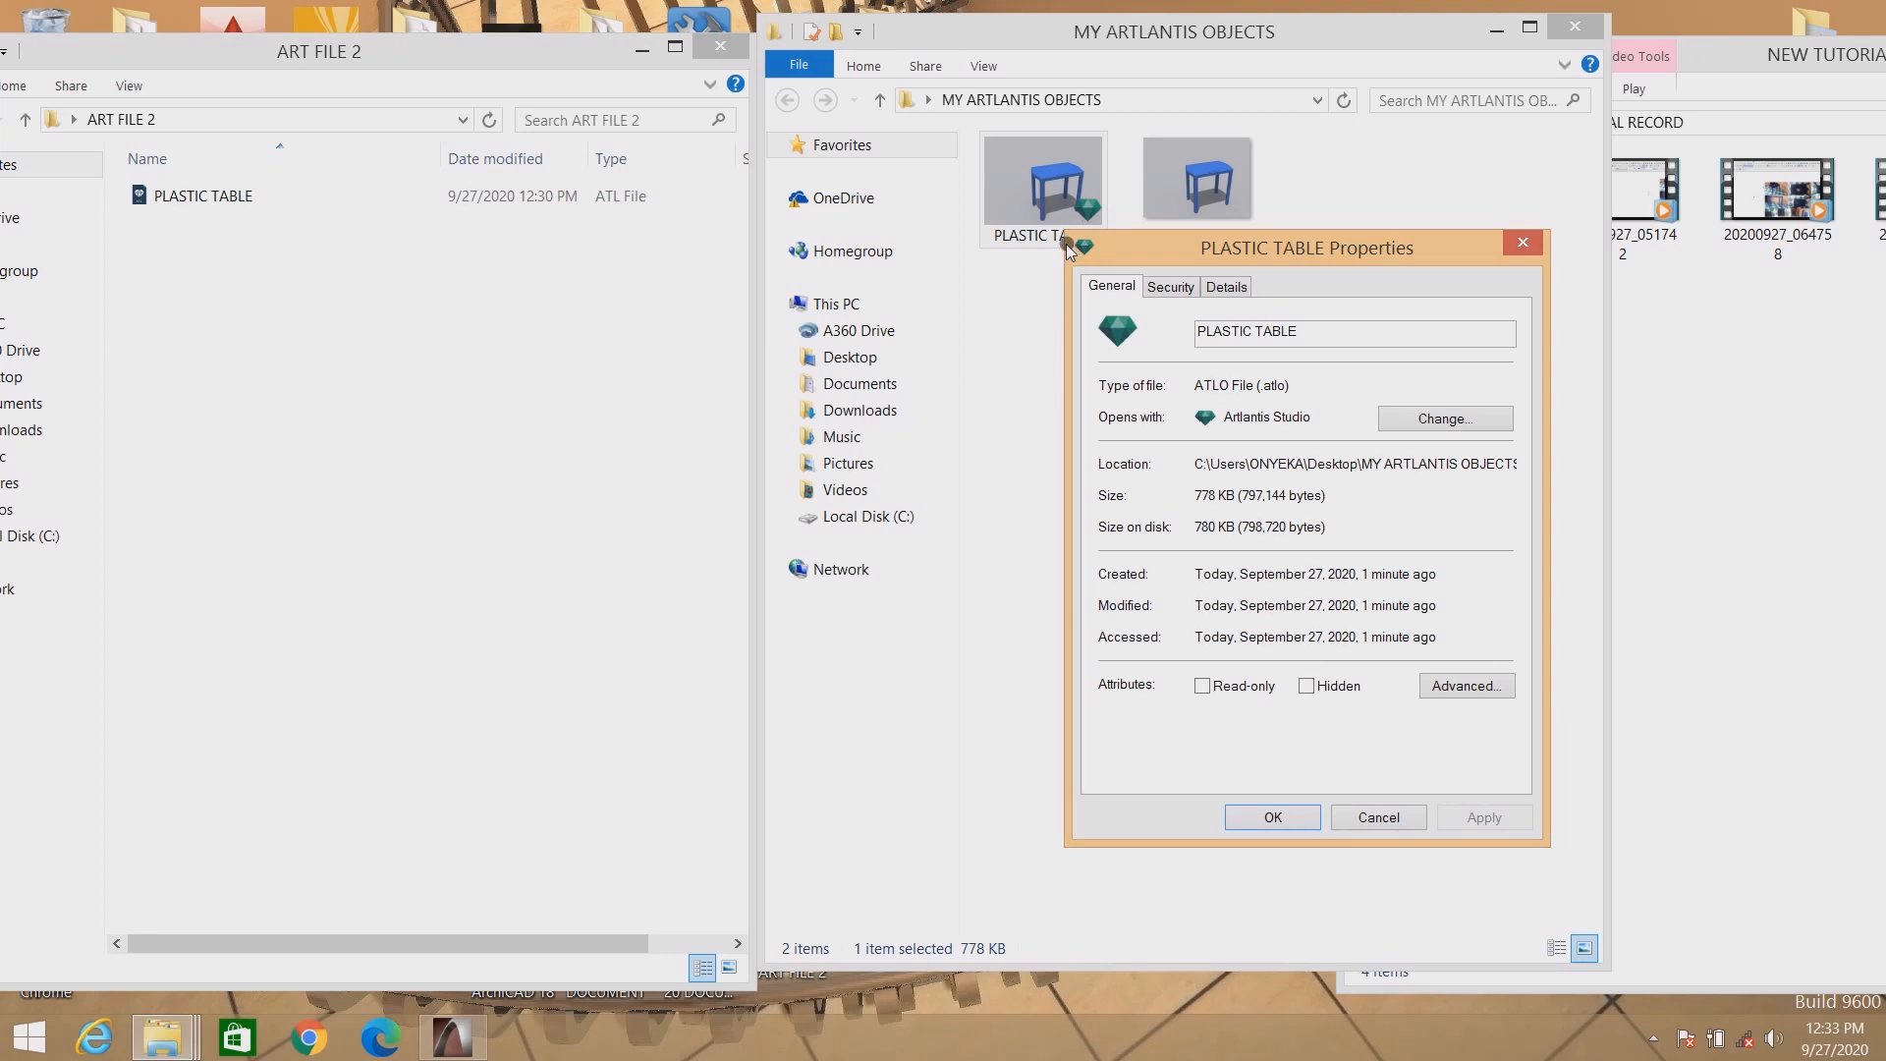
{"action": "left_click", "coordinate": [1524, 246]}
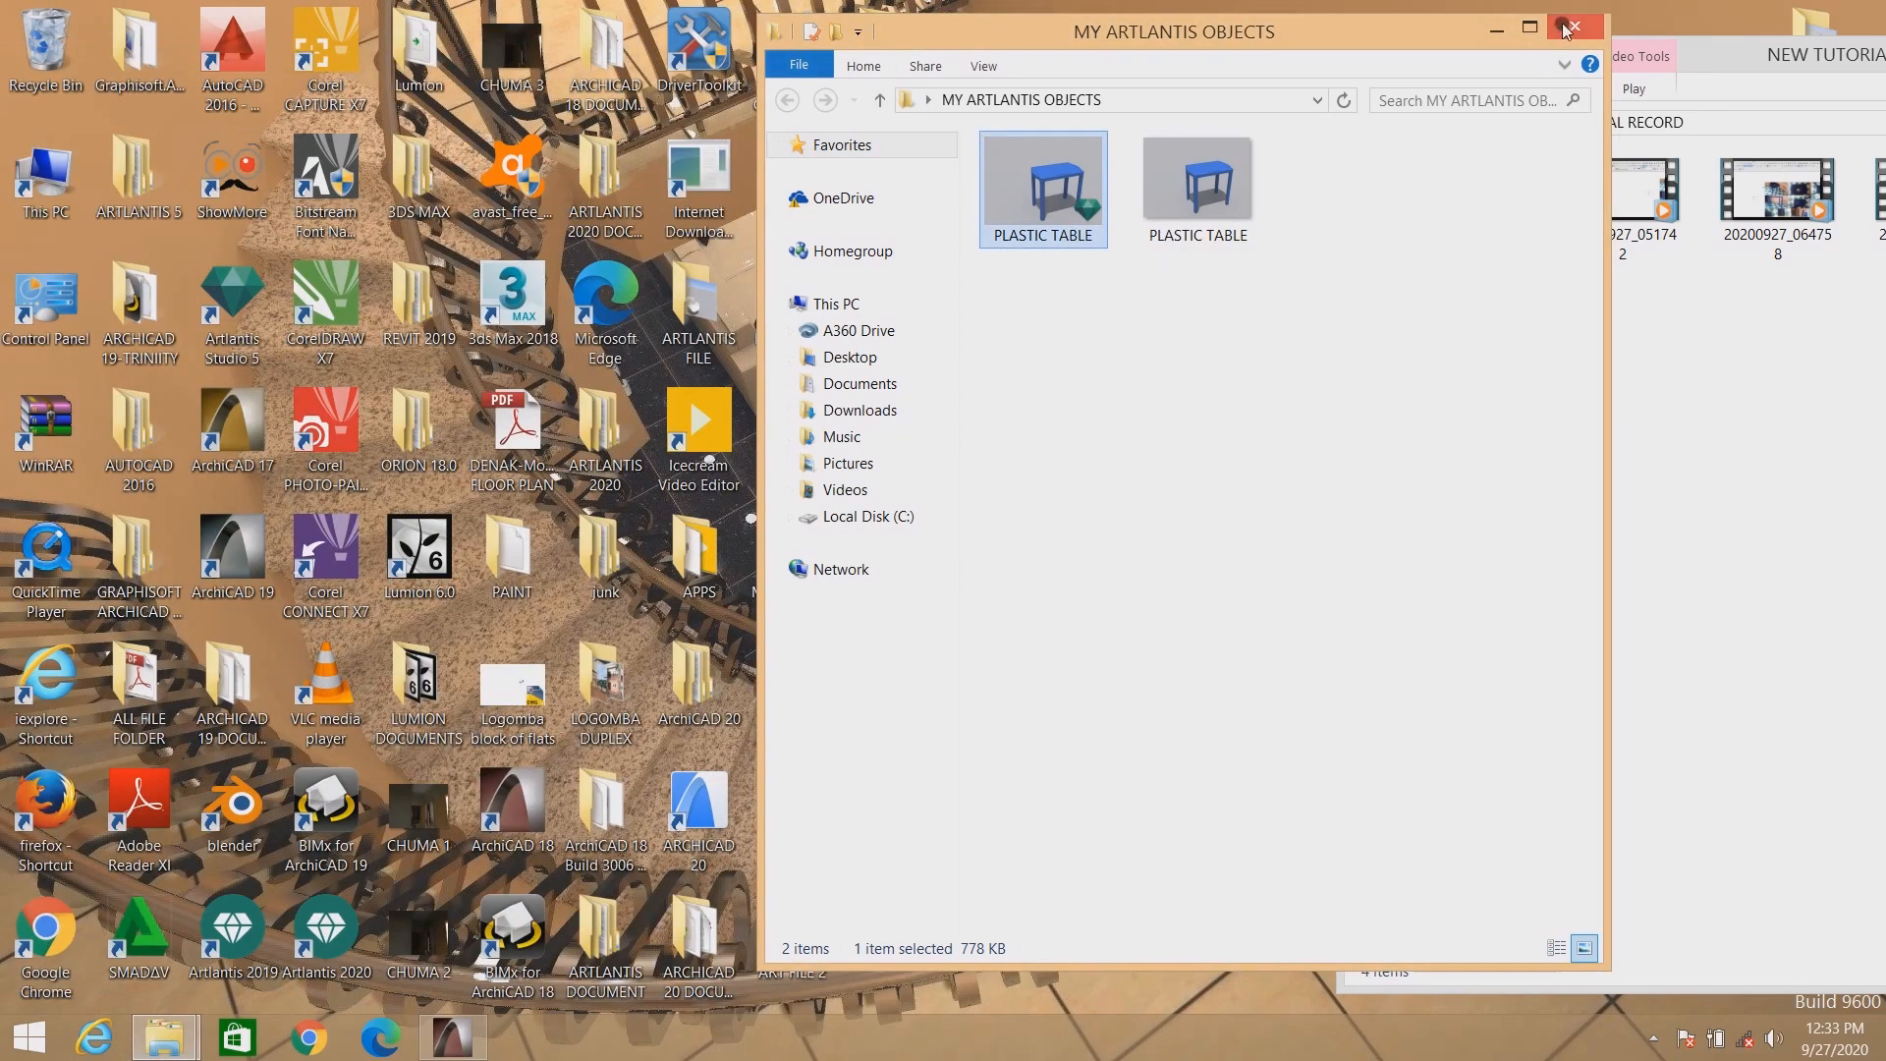
{"action": "left_click", "coordinate": [1572, 31]}
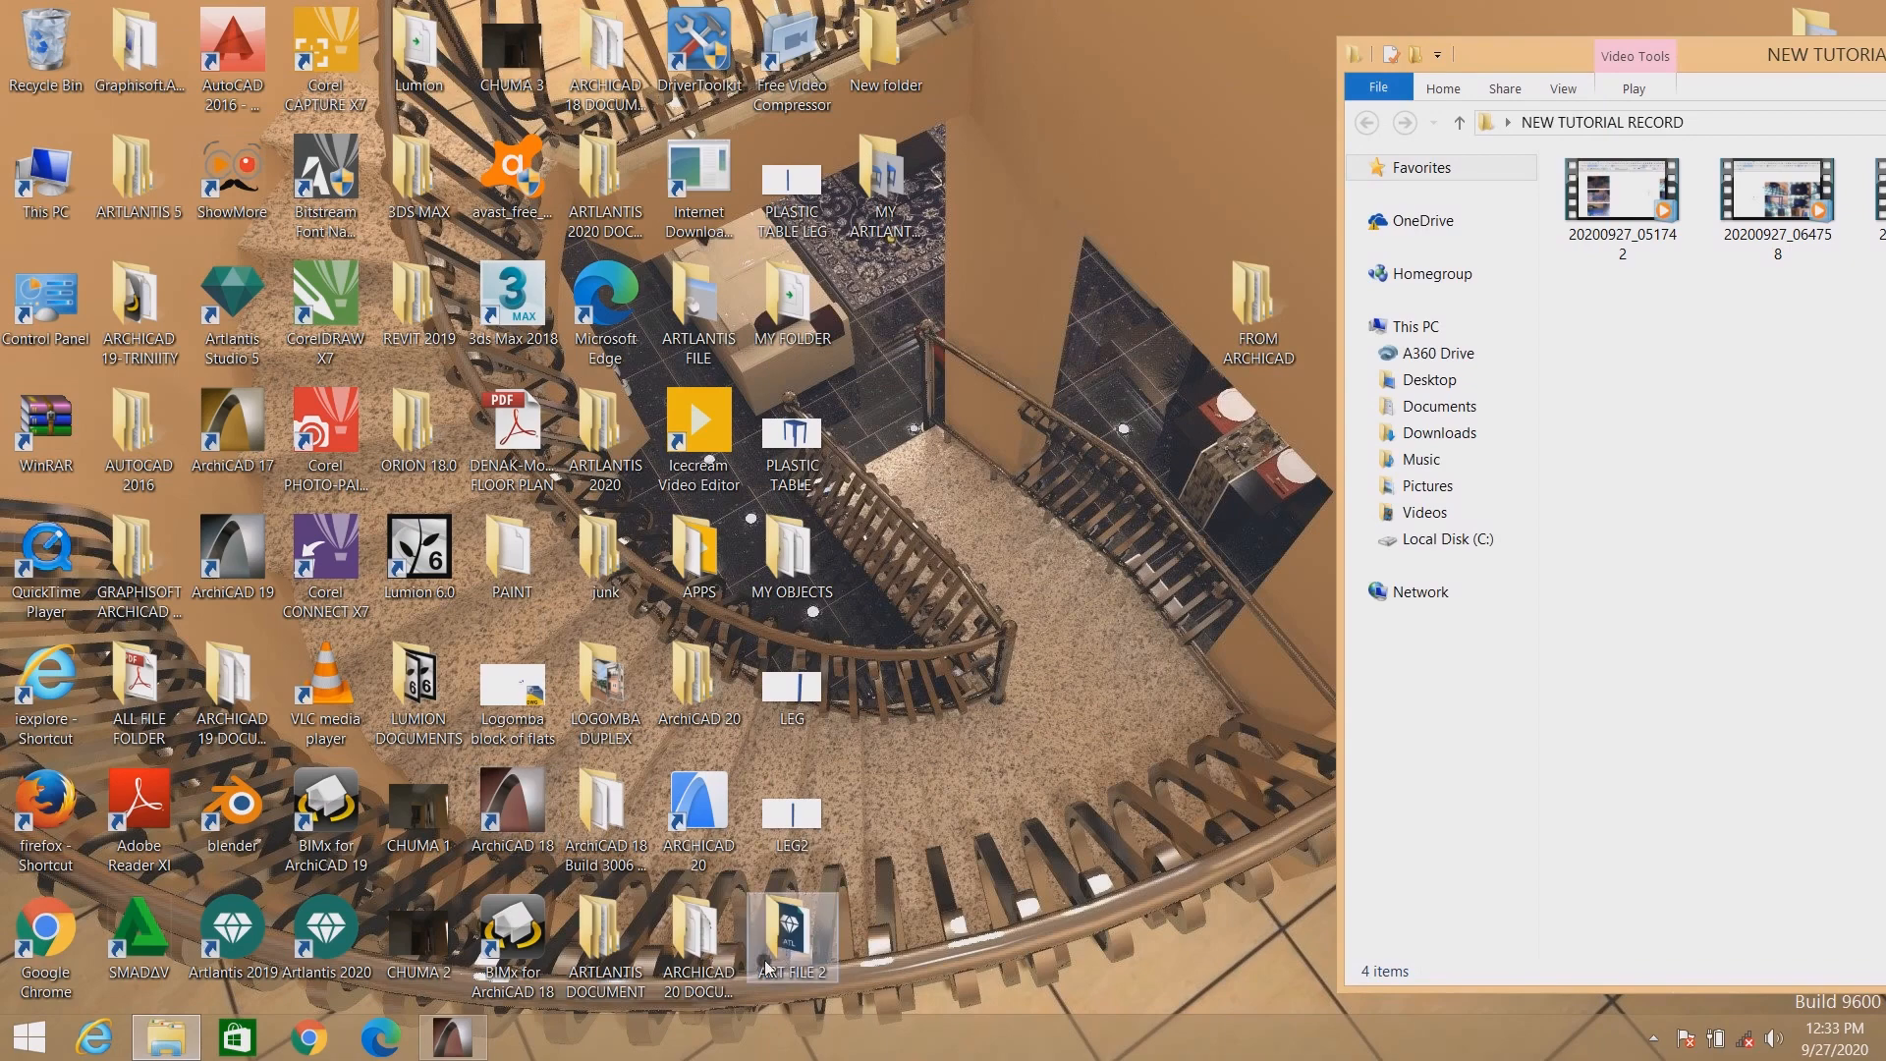
Open the 1 bedroom executive suit project from the ARTLANTIS DOCUMENT folder in Artlantis Studio.
{"action": "double_click", "coordinate": [603, 943]}
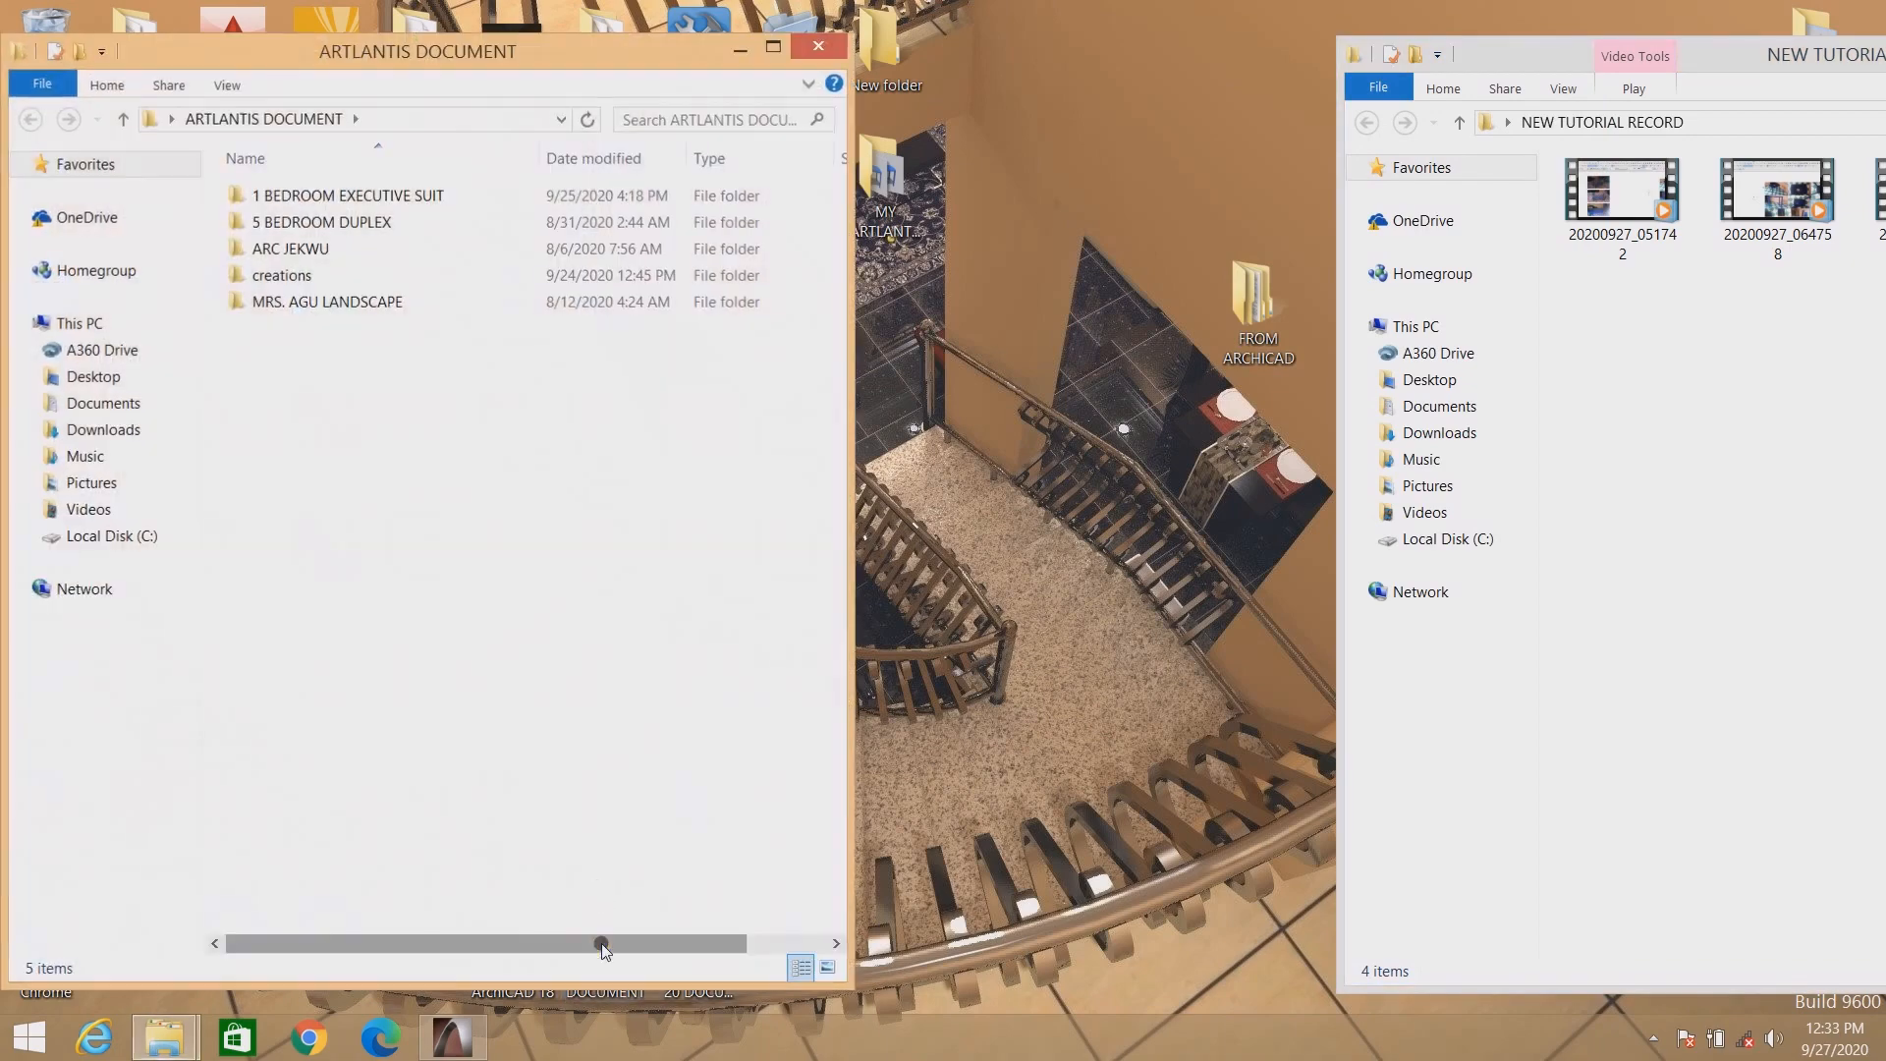
{"action": "double_click", "coordinate": [267, 196]}
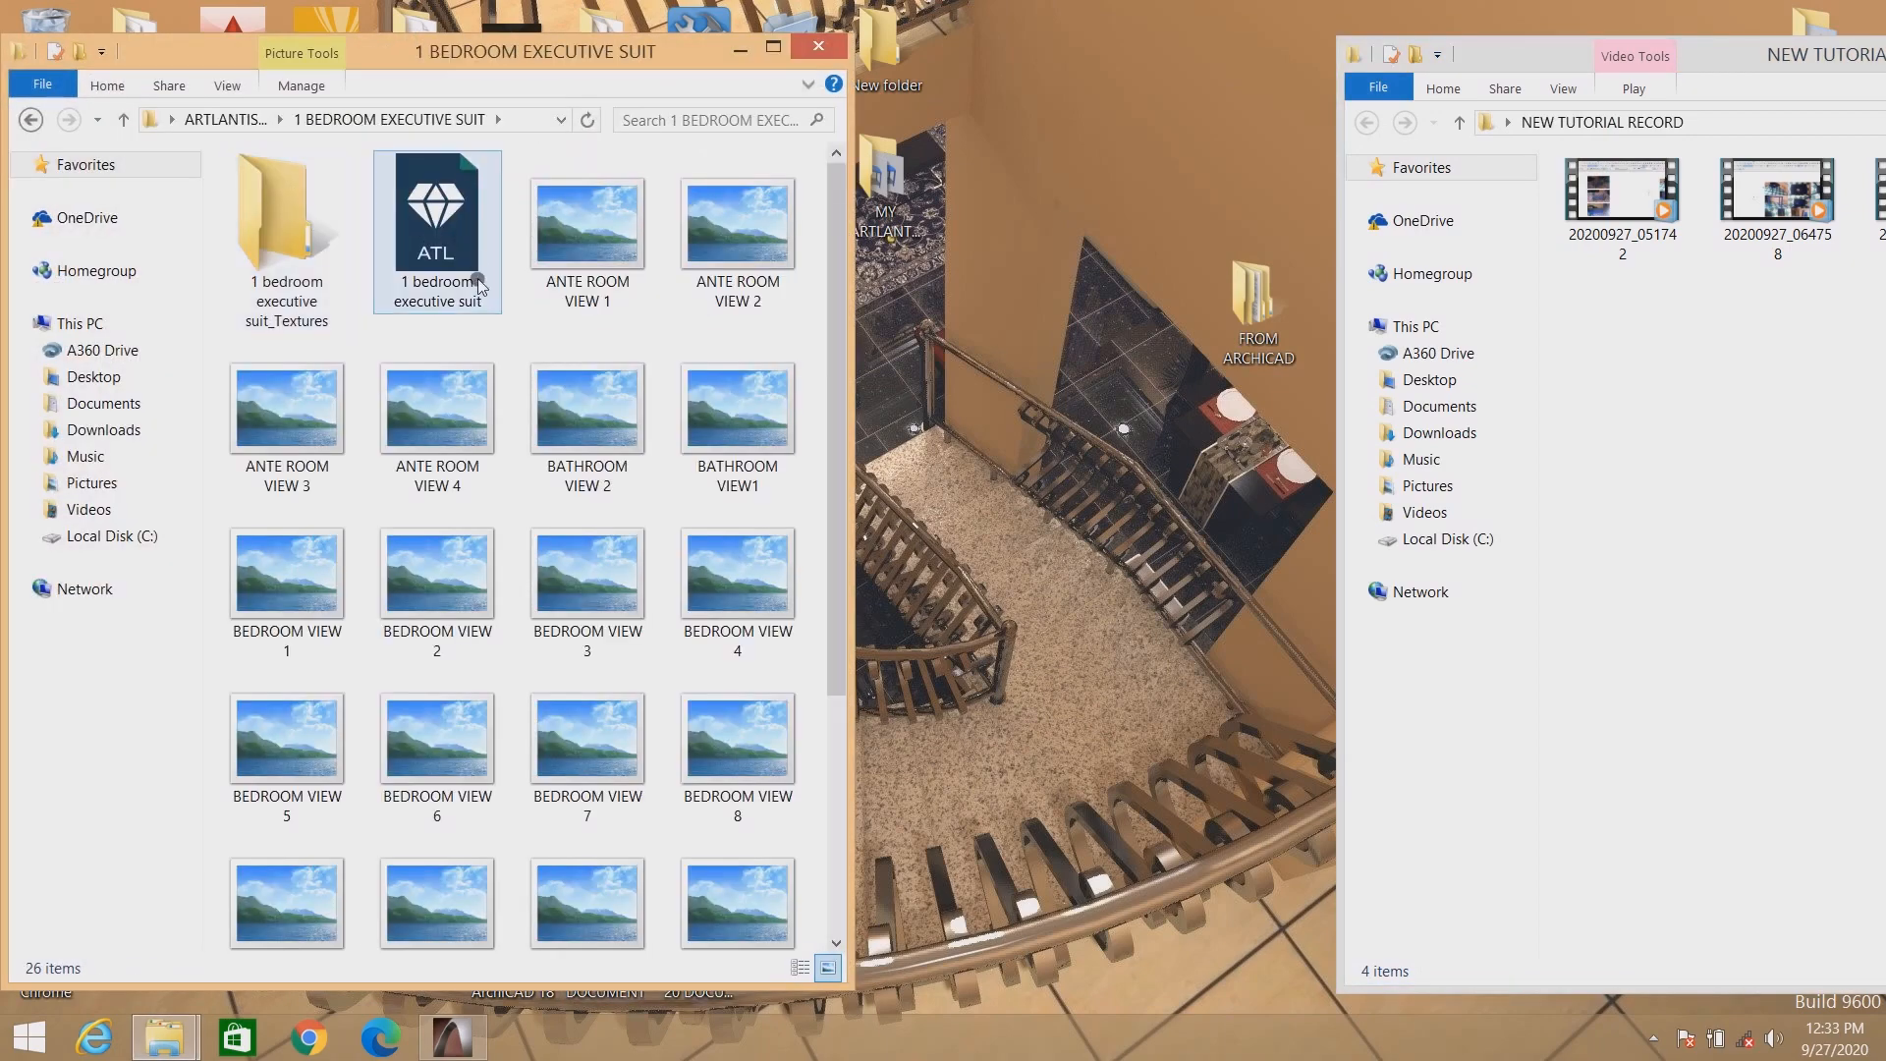
{"action": "right_click", "coordinate": [432, 253]}
{"action": "mouse_move", "coordinate": [535, 310]}
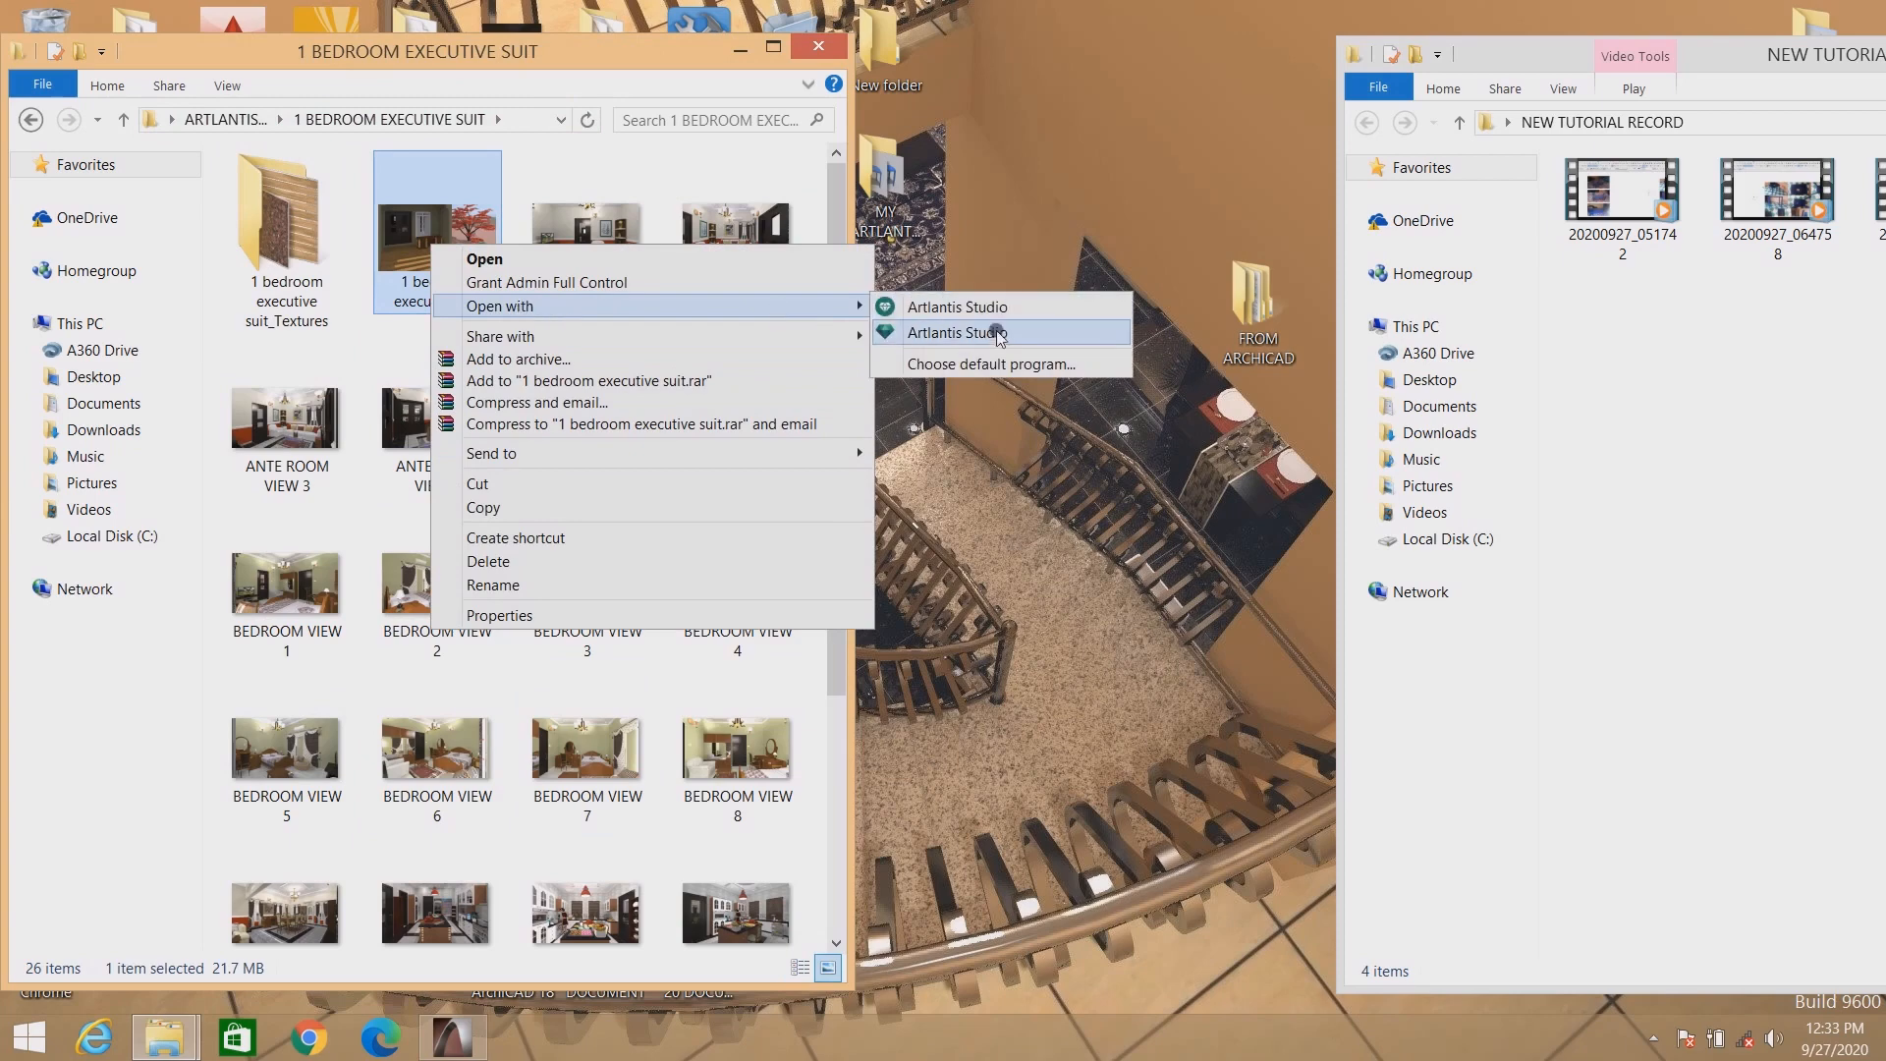
{"action": "left_click", "coordinate": [997, 334]}
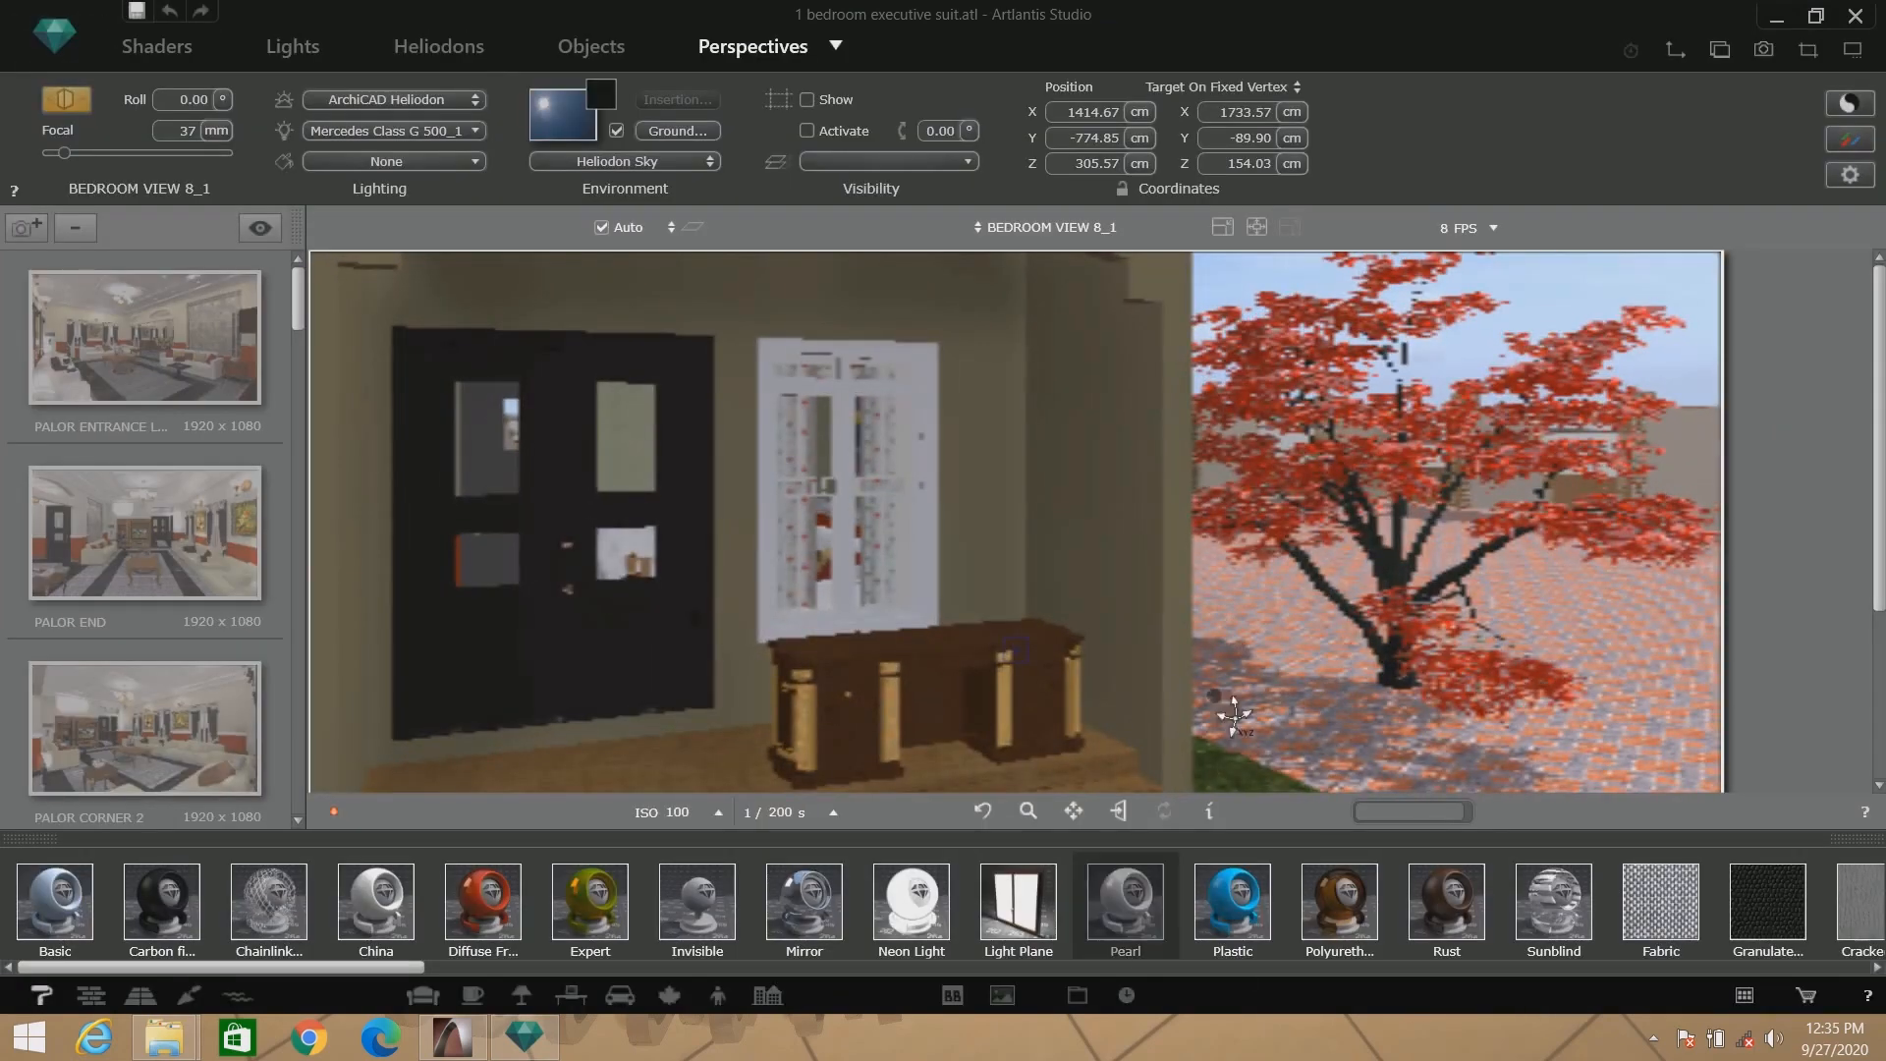
{"action": "left_click", "coordinate": [1649, 1042]}
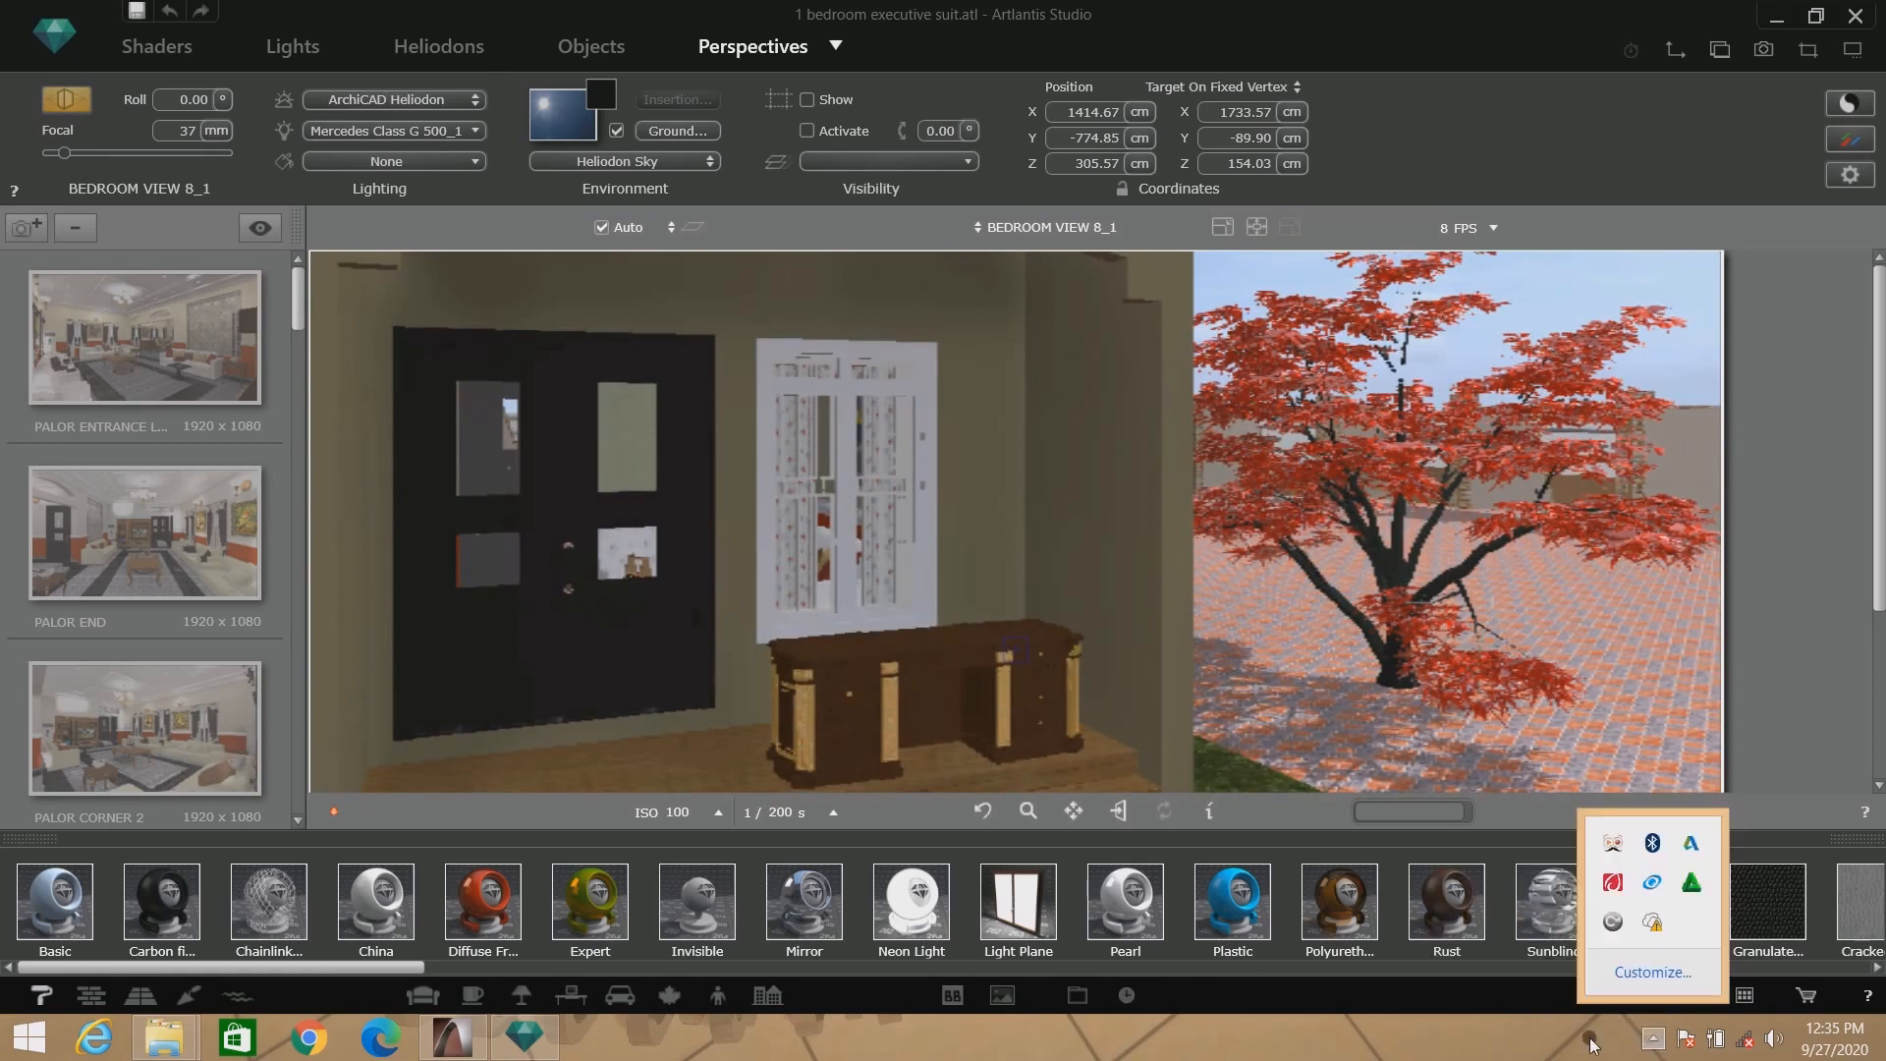
{"action": "left_click", "coordinate": [1541, 1025]}
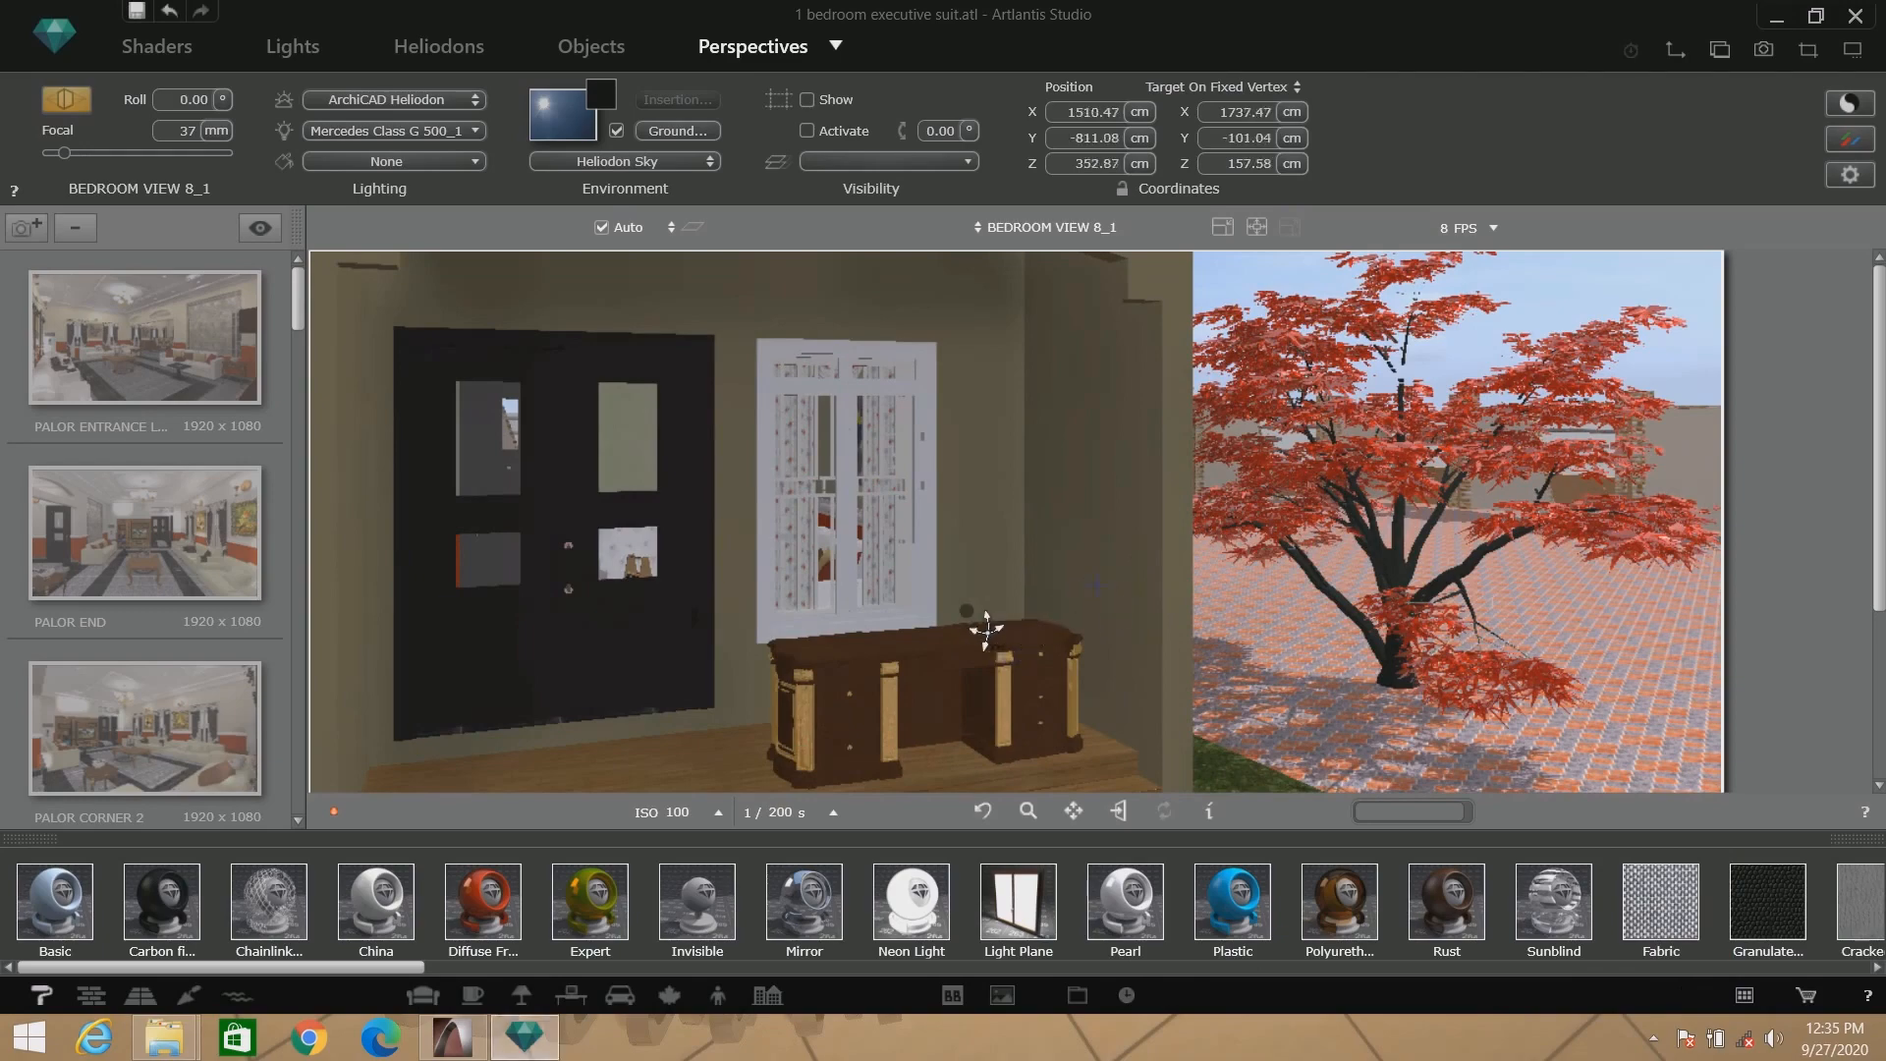
Add the MY ARTLANTIS OBJECTS folder from the desktop to the catalog's office furniture category.
{"action": "left_click_drag", "start_coordinate": [982, 628], "coordinate": [773, 633]}
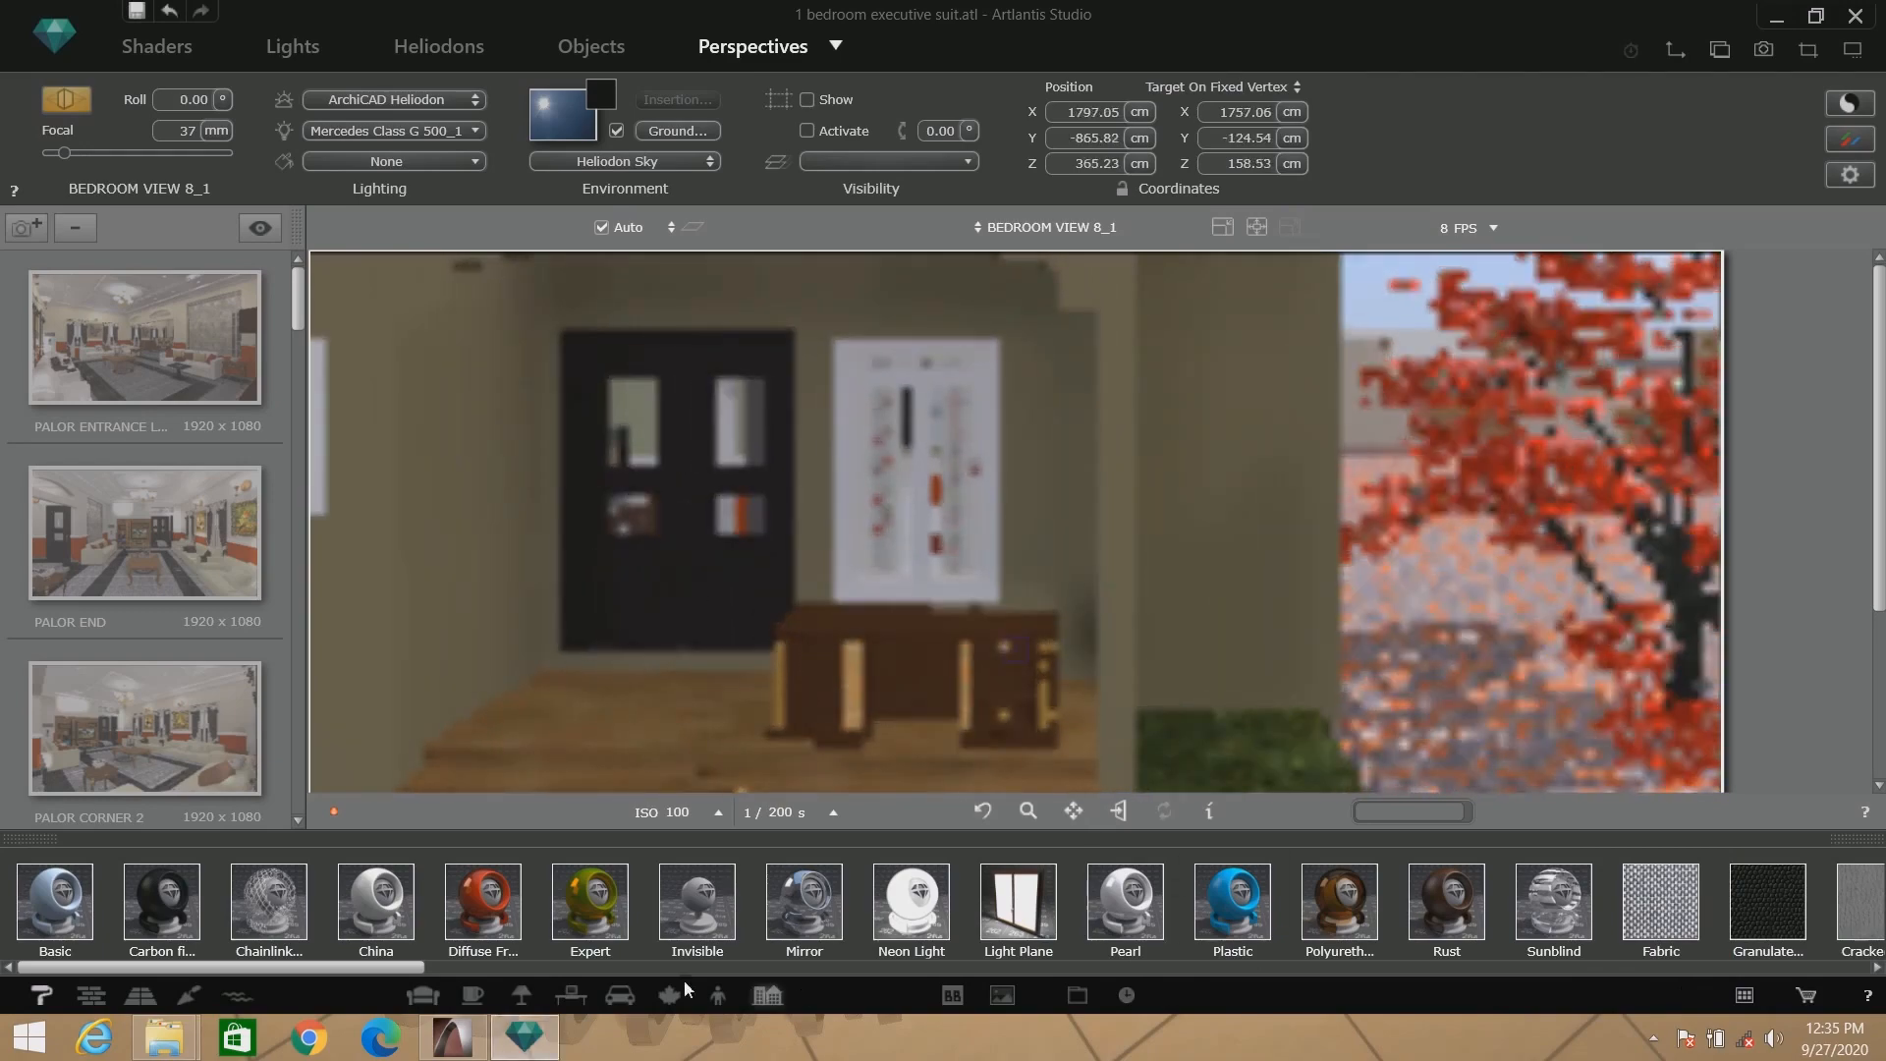
{"action": "left_click", "coordinate": [1745, 996]}
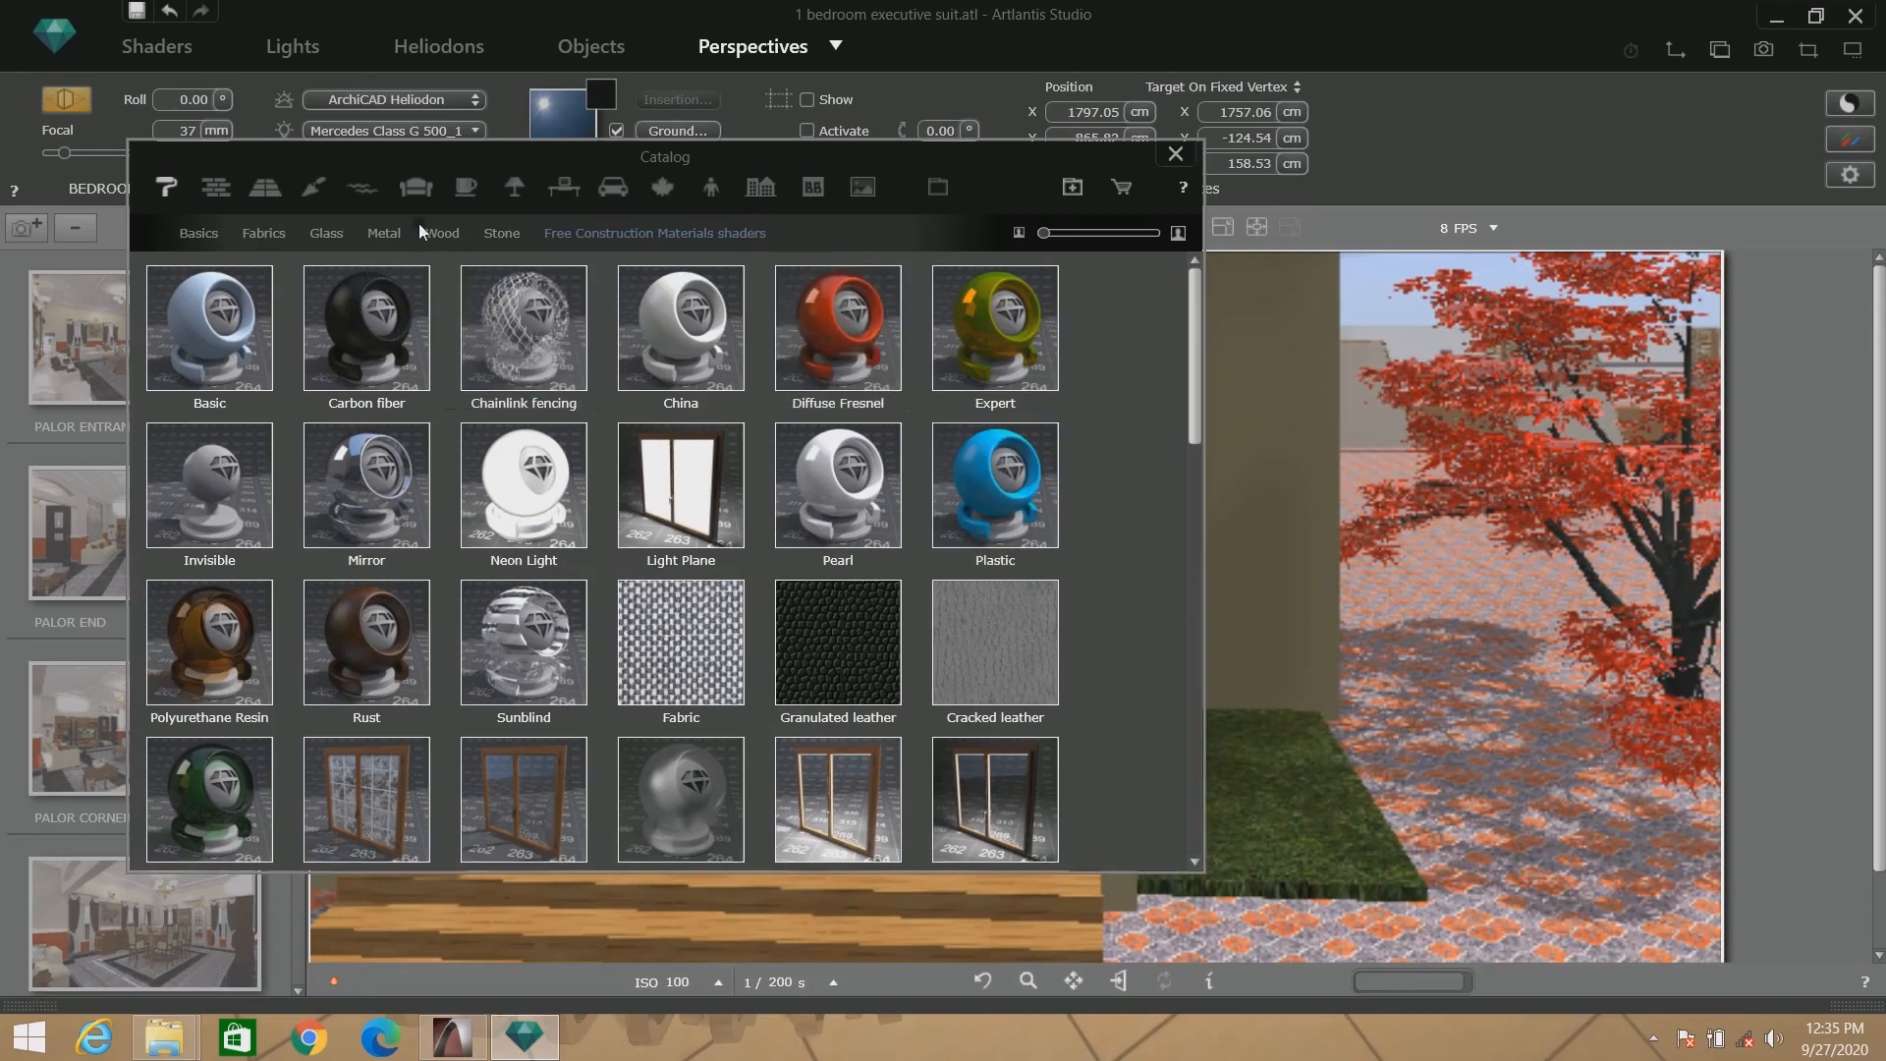
{"action": "left_click", "coordinate": [562, 187]}
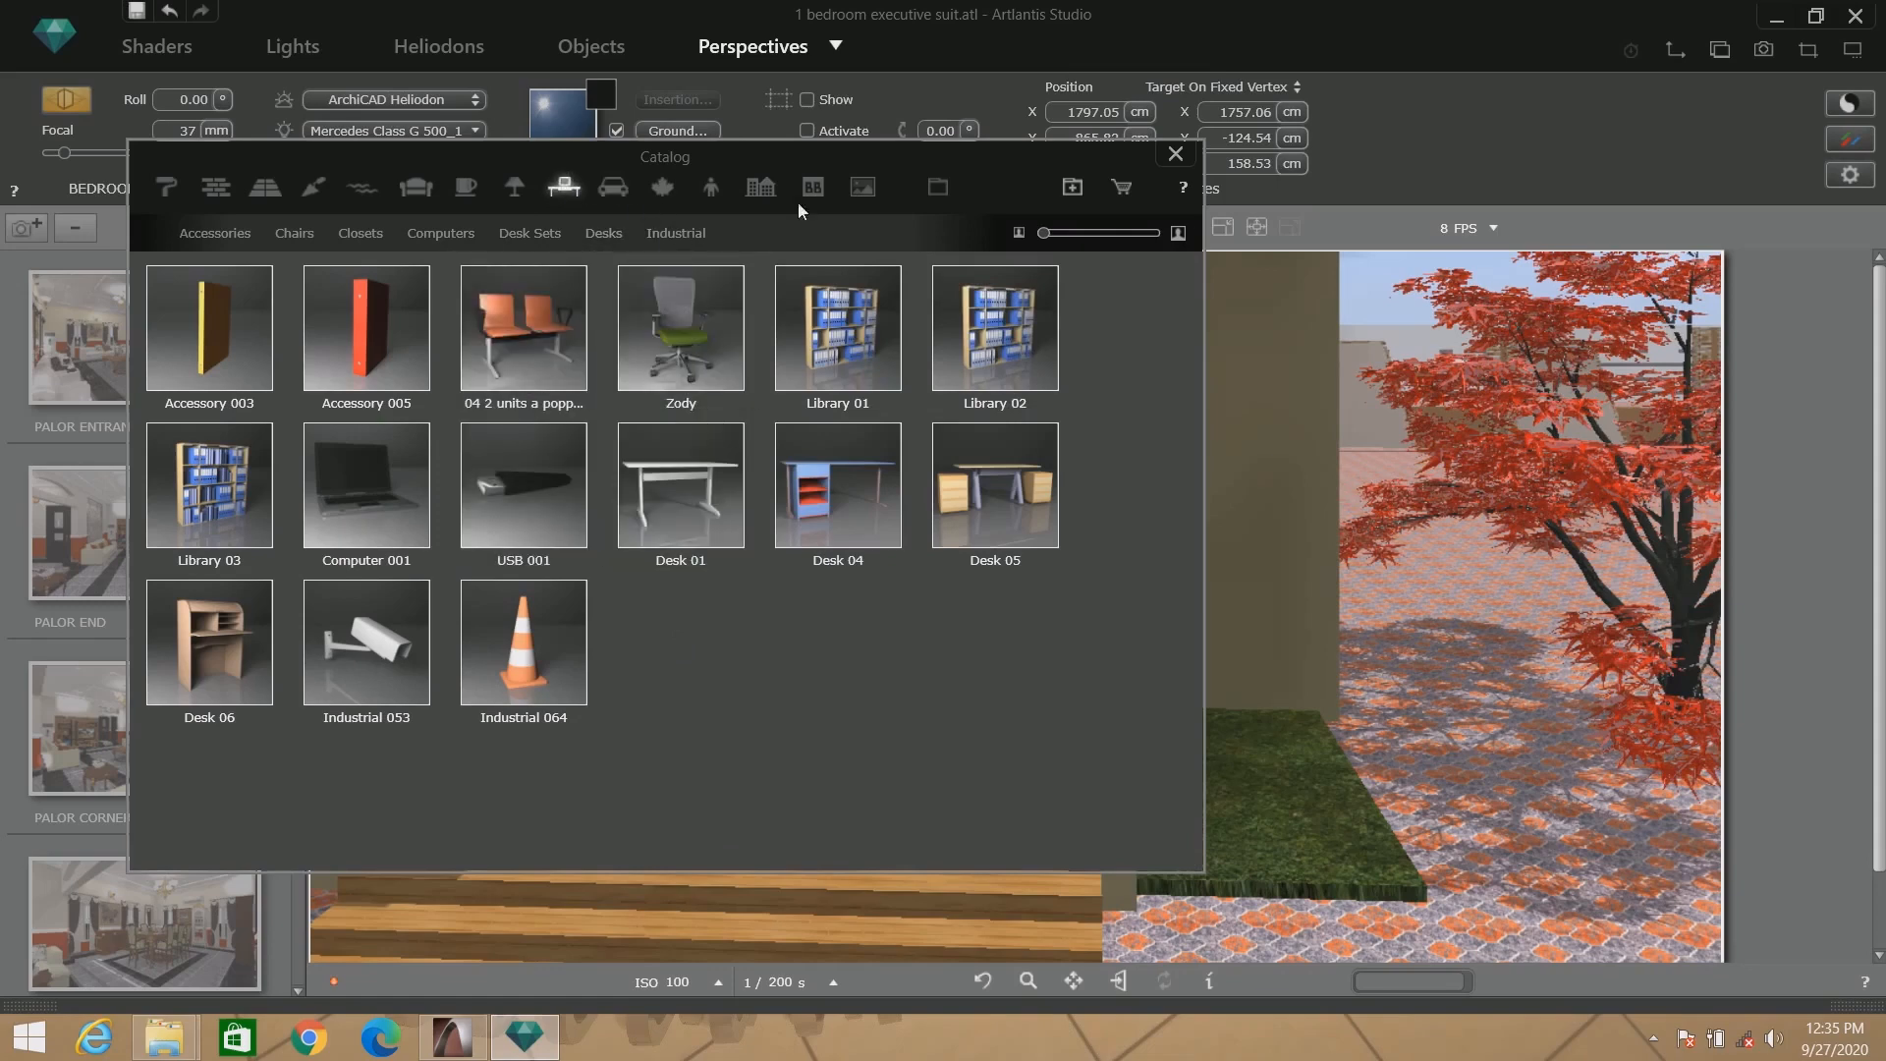
{"action": "left_click", "coordinate": [1073, 189]}
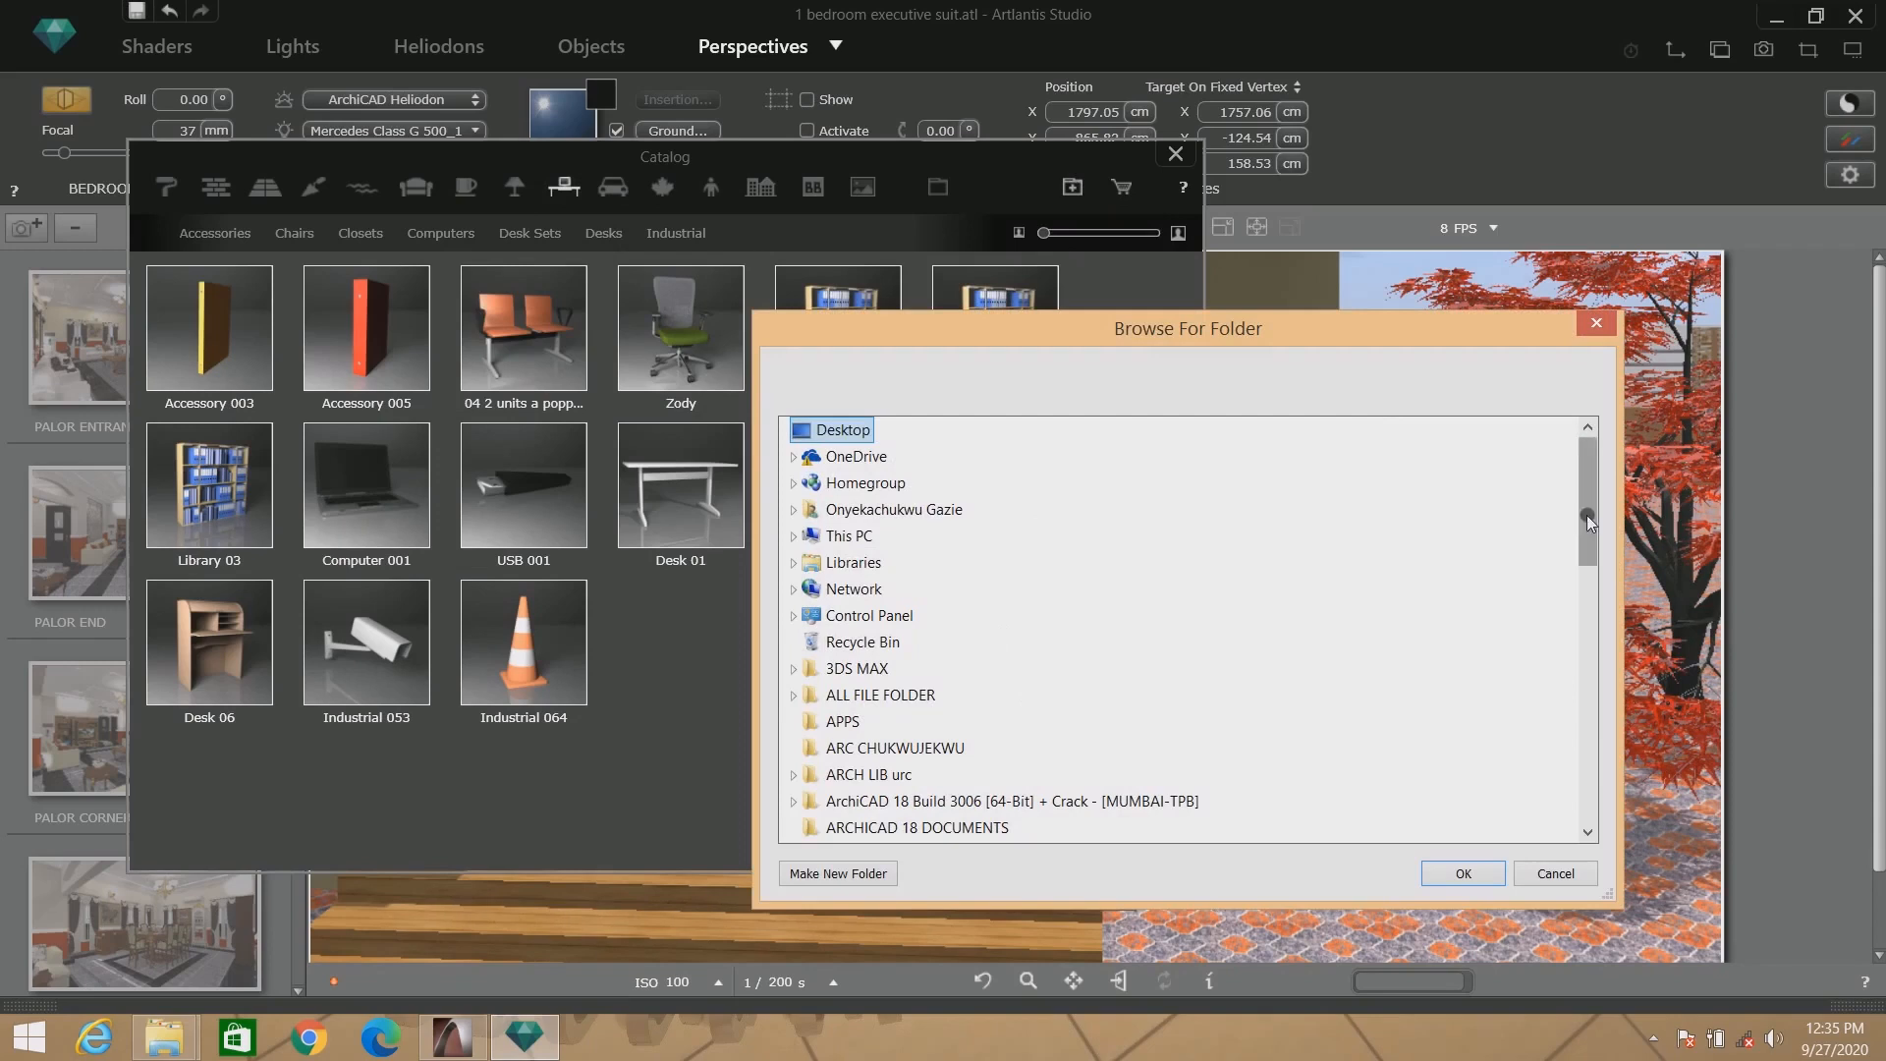
{"action": "left_click_drag", "start_coordinate": [1587, 517], "coordinate": [1598, 804]}
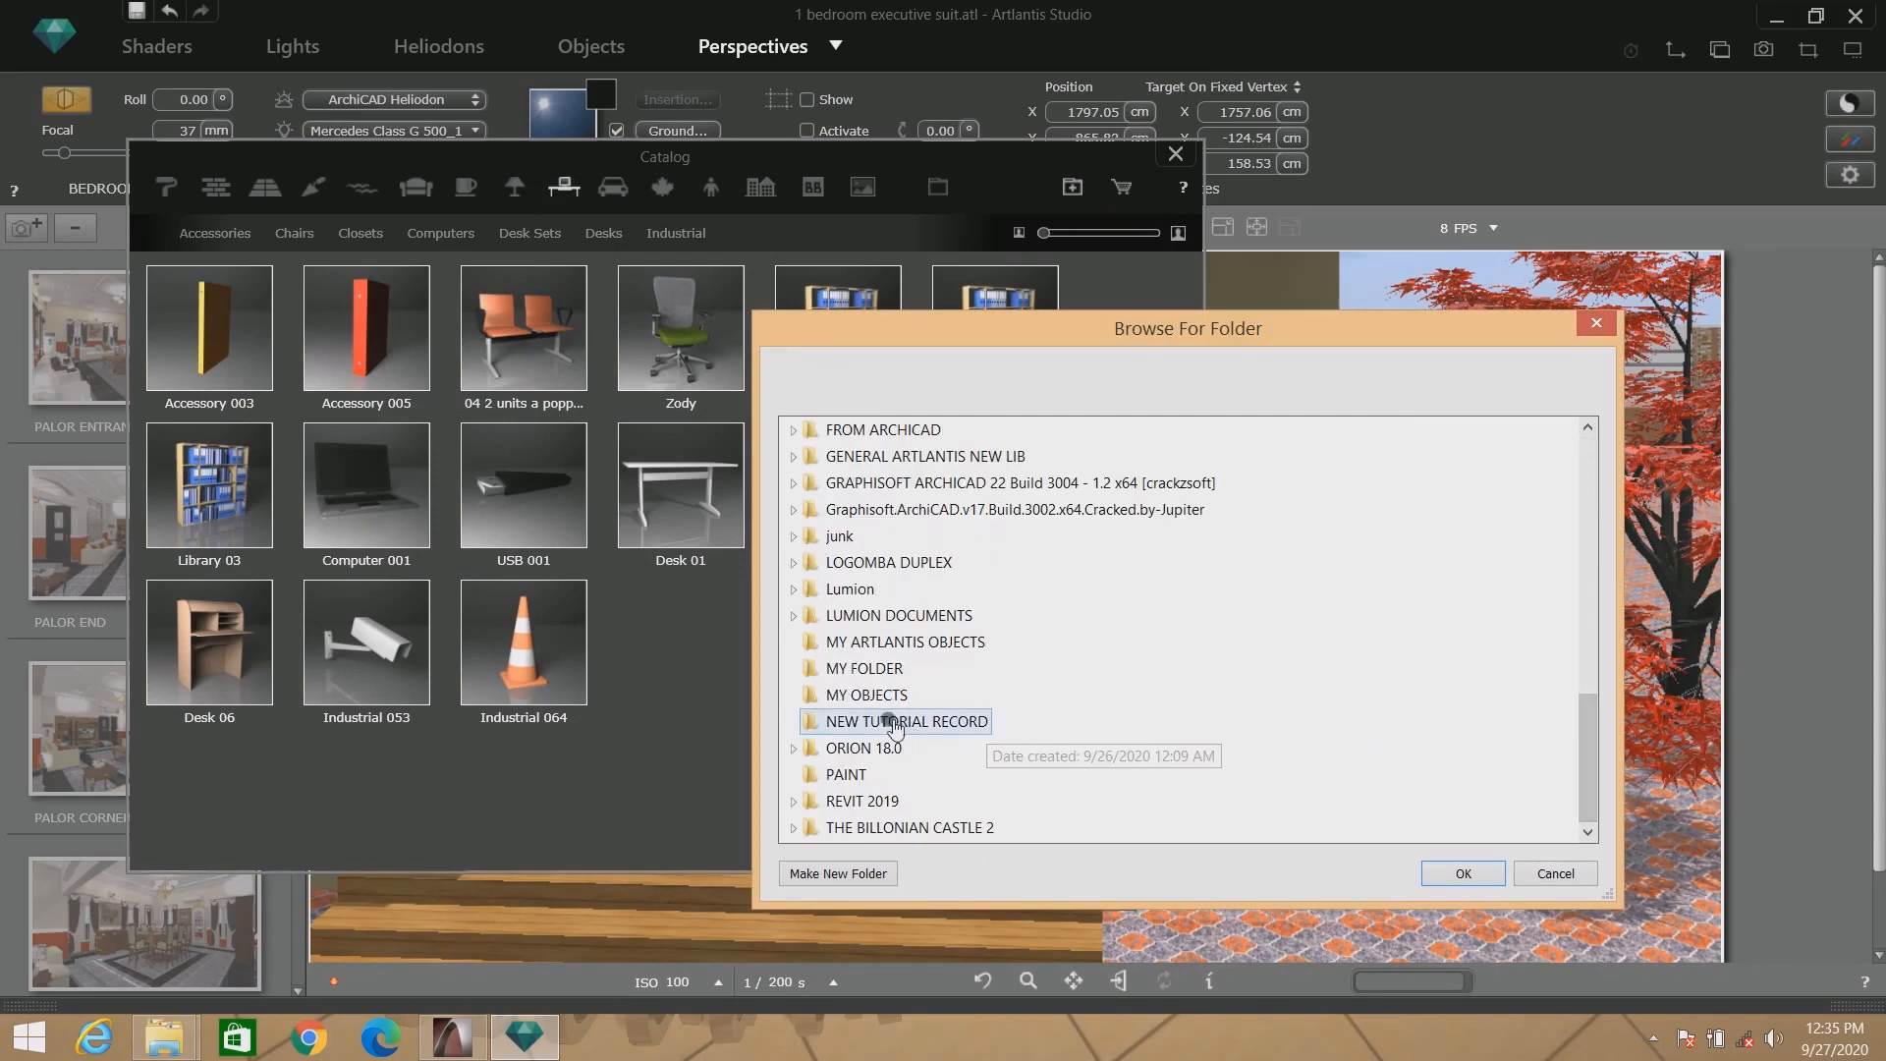
{"action": "left_click", "coordinate": [877, 644]}
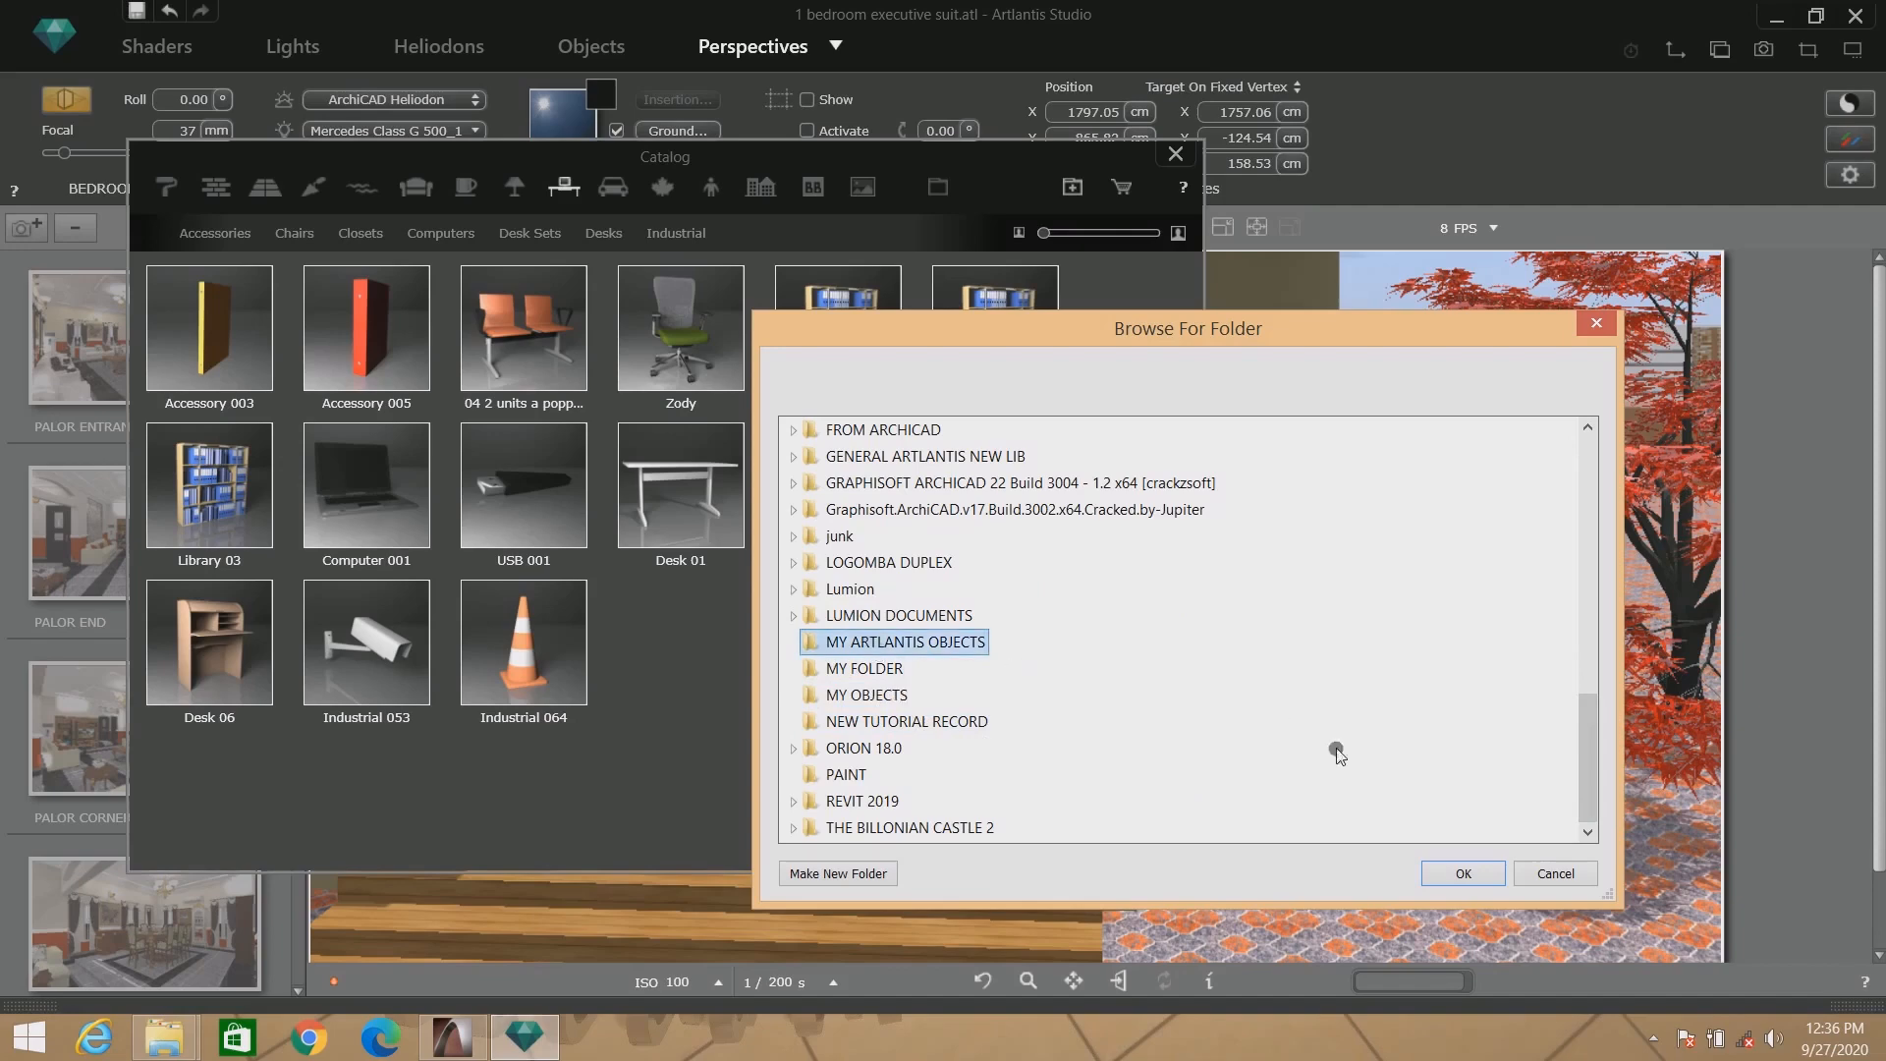
{"action": "left_click", "coordinate": [1462, 873]}
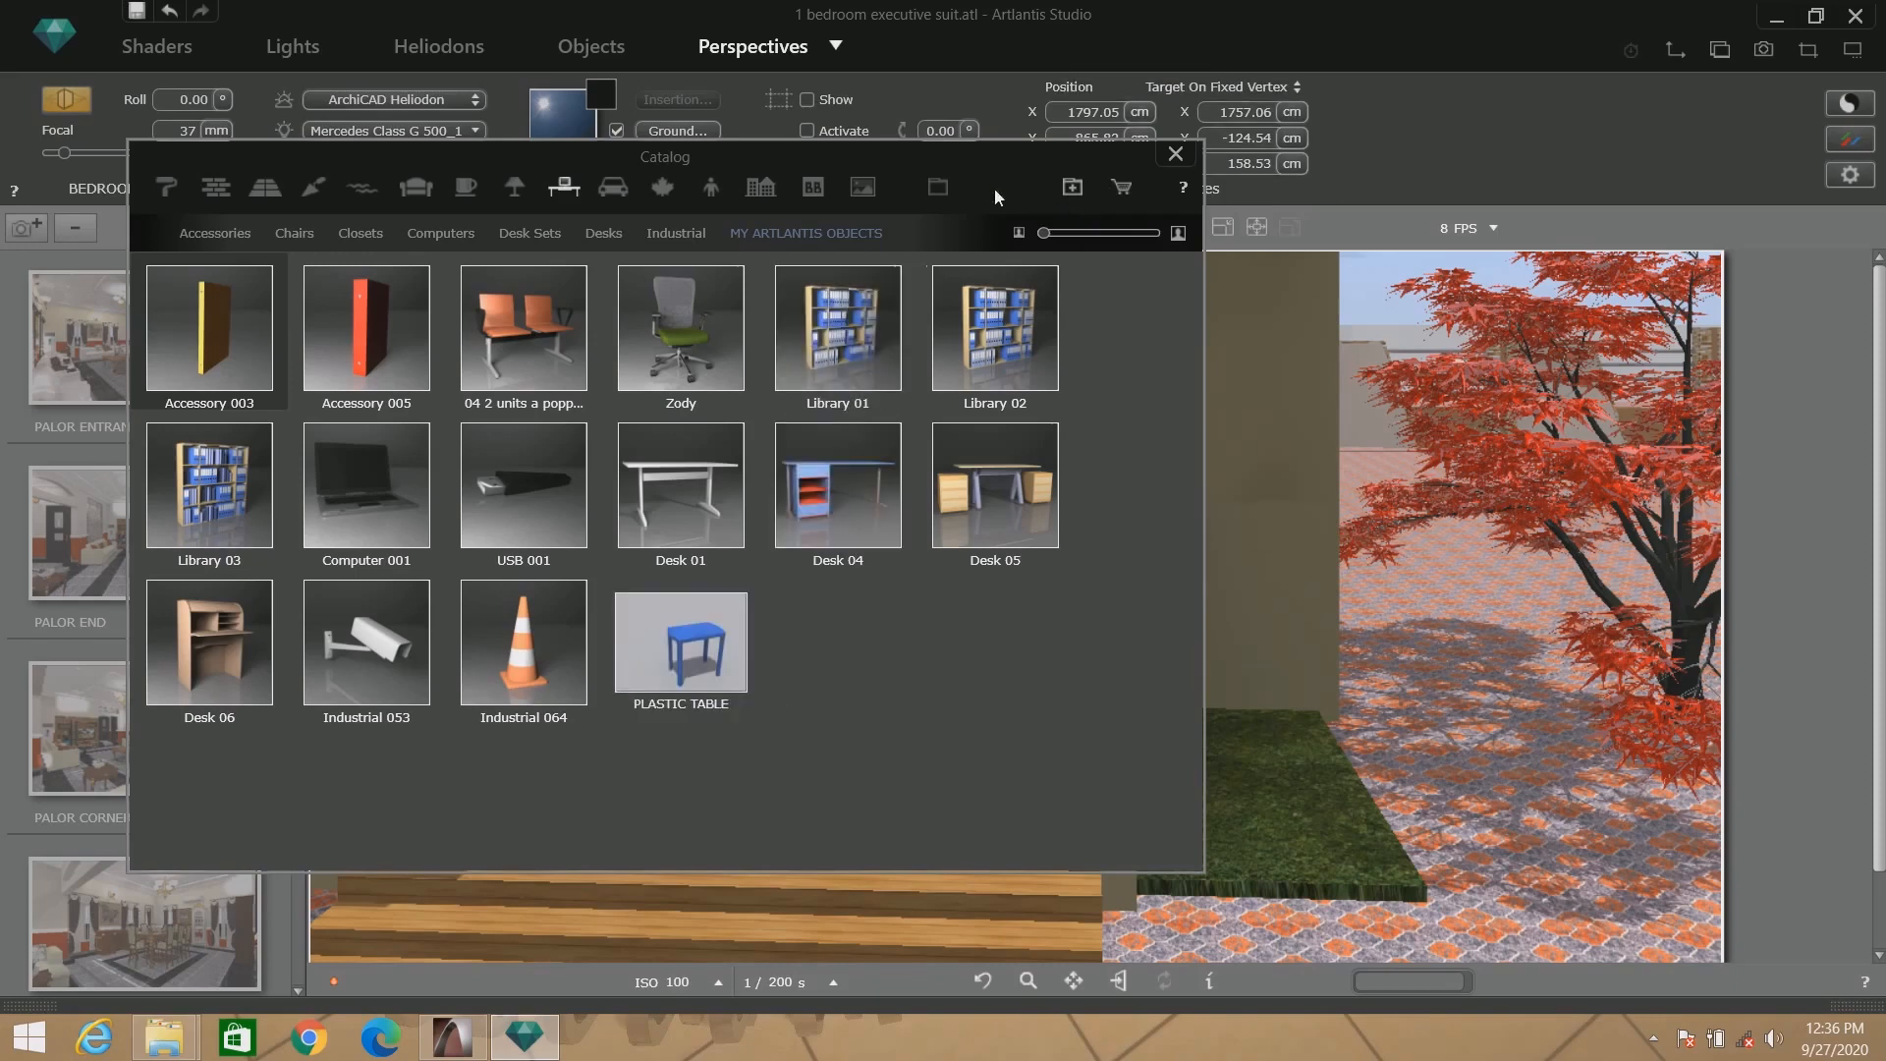
Place the PLASTIC TABLE catalog object on the wooden floor beside the brown desk and close the catalog.
{"action": "left_click_drag", "start_coordinate": [994, 197], "coordinate": [447, 187]}
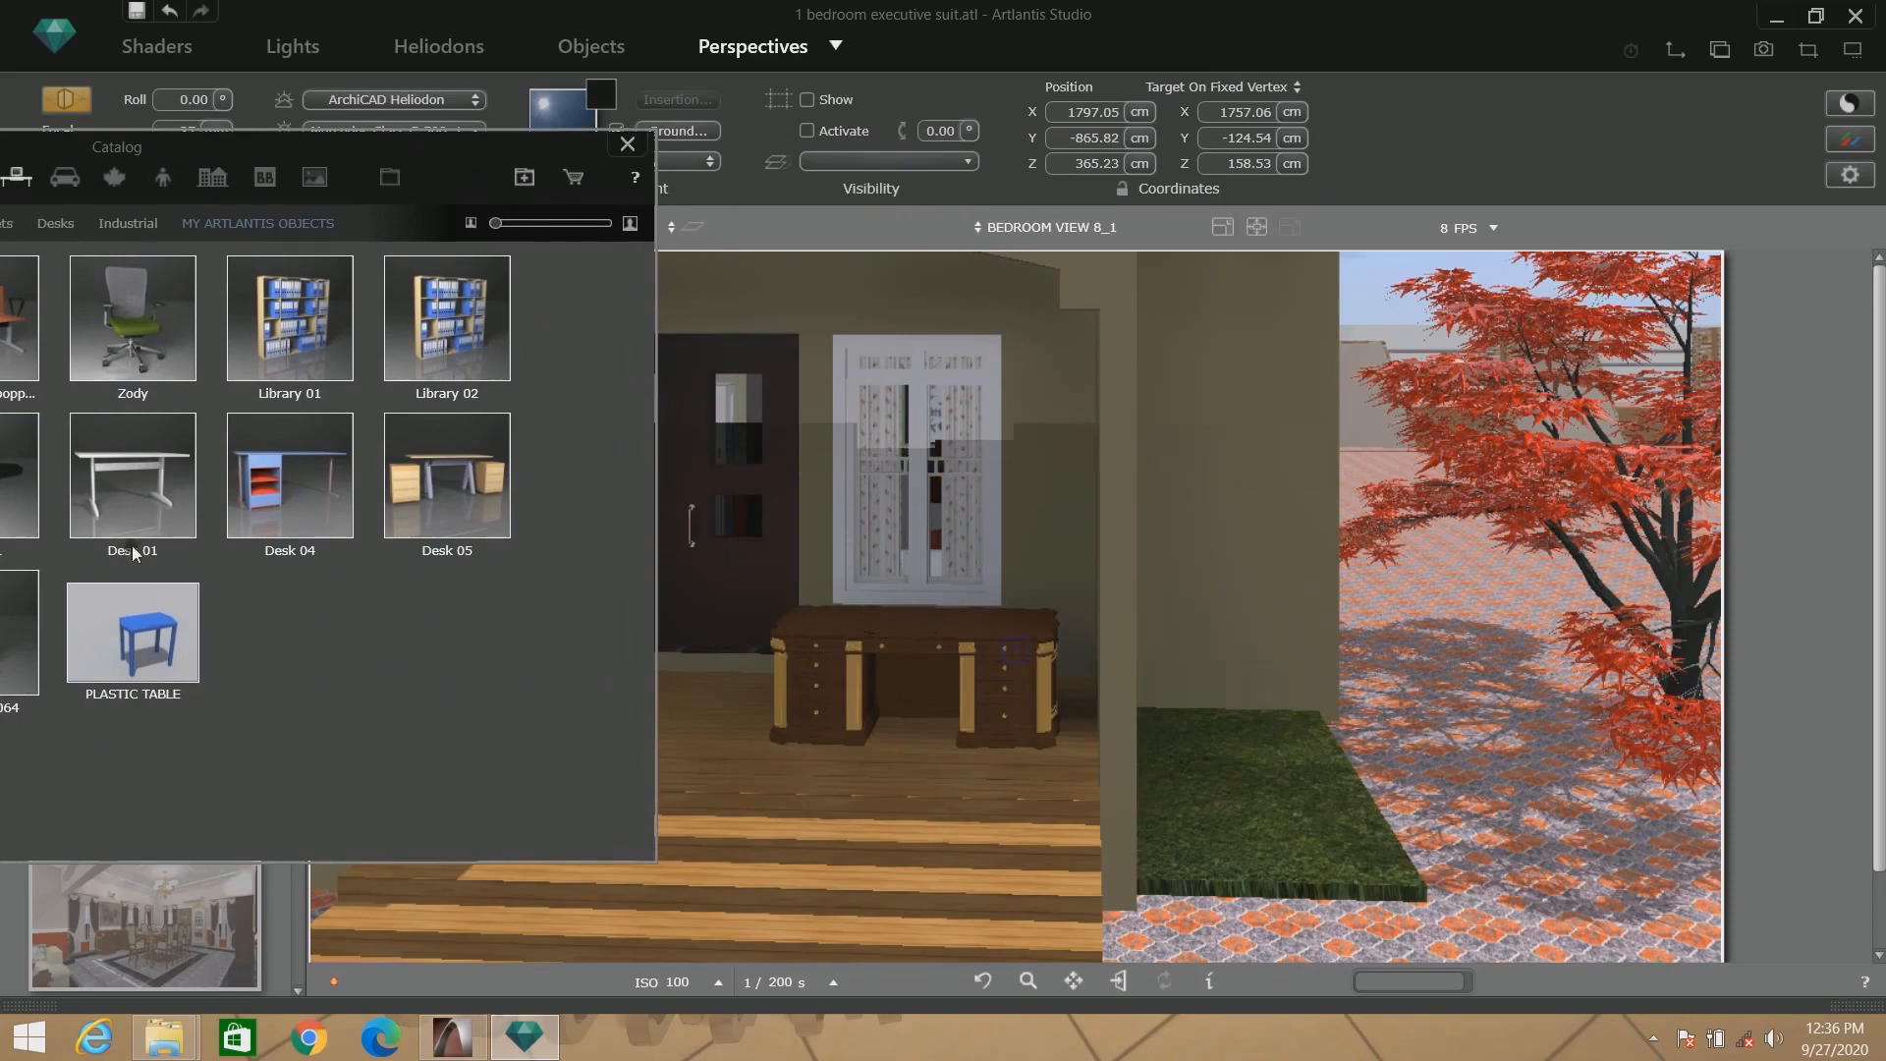
{"action": "left_click", "coordinate": [592, 46]}
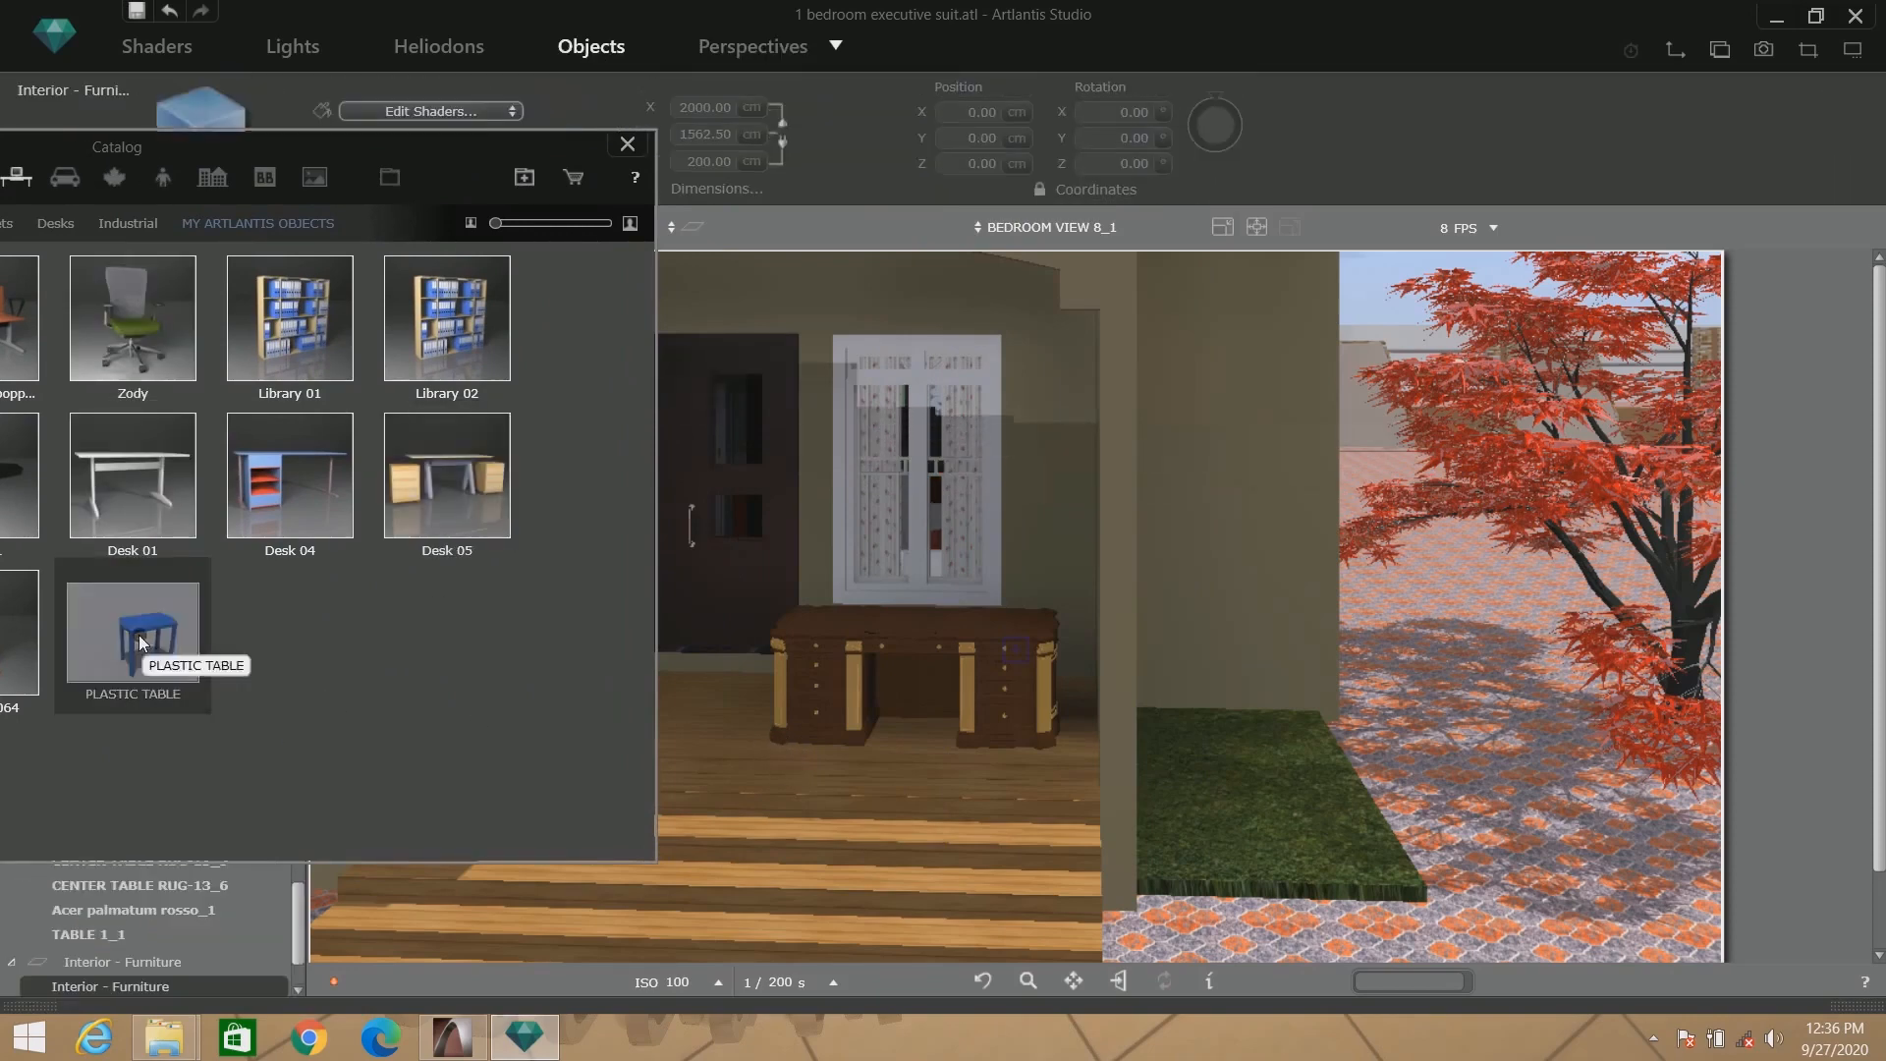
{"action": "left_click_drag", "start_coordinate": [140, 643], "coordinate": [717, 719]}
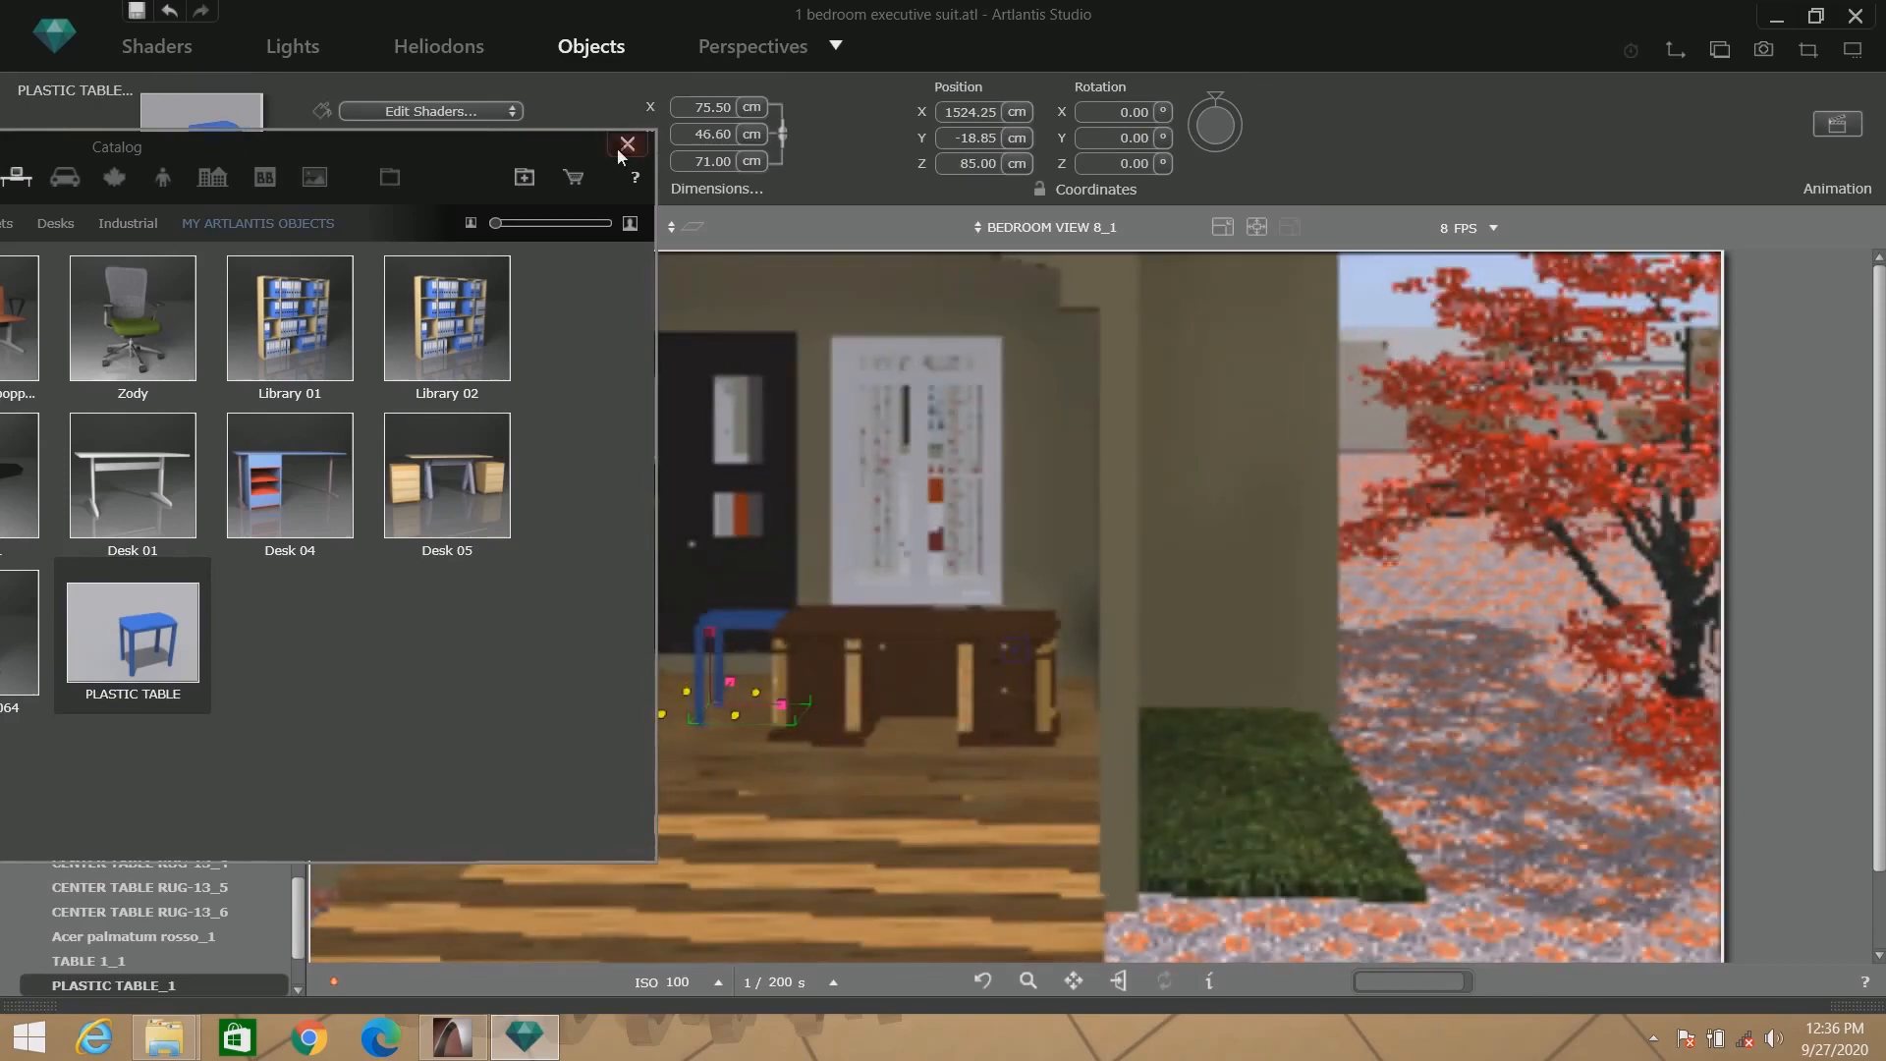
{"action": "left_click", "coordinate": [627, 145]}
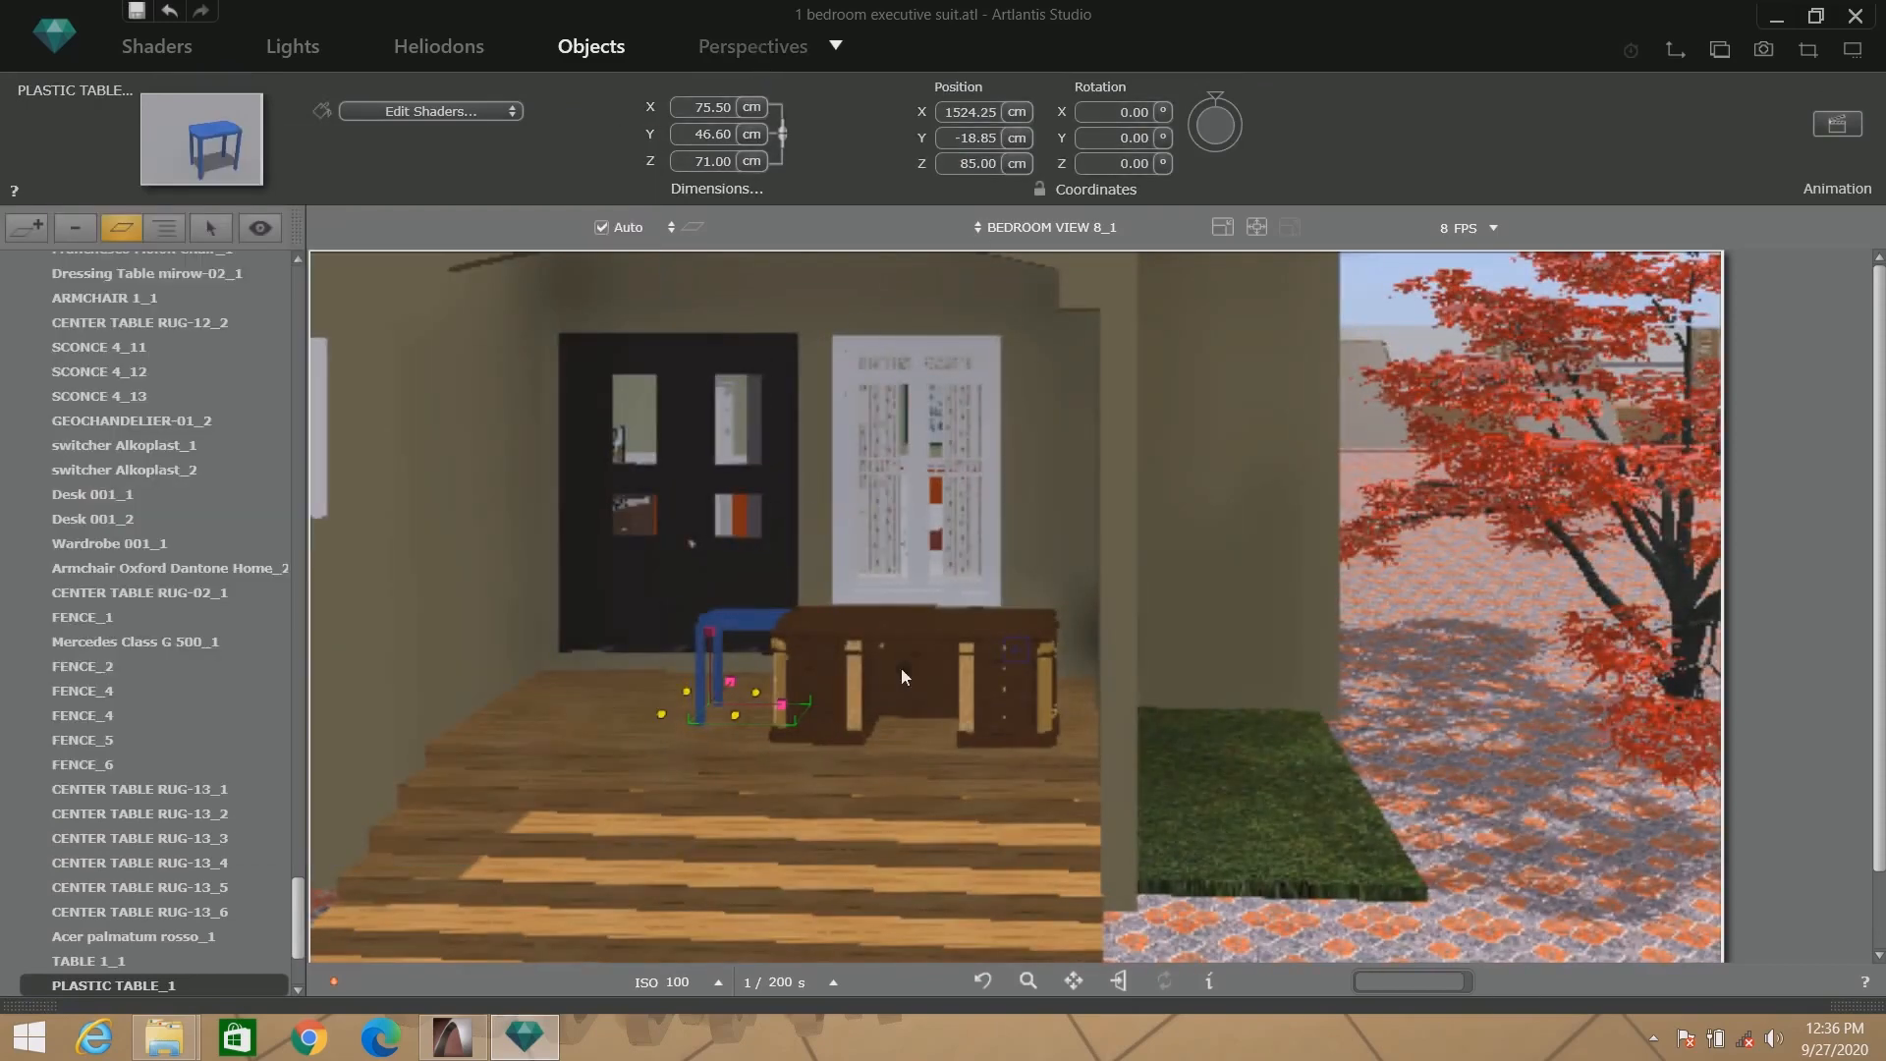
Move the plastic table clear of the brown desk to about X 1456 cm, Y -22 cm.
{"action": "left_click", "coordinate": [752, 47]}
{"action": "mouse_move", "coordinate": [888, 708]}
{"action": "left_mouse_down"}
{"action": "mouse_move", "coordinate": [1136, 733]}
{"action": "mouse_move", "coordinate": [825, 665]}
{"action": "mouse_move", "coordinate": [846, 695]}
{"action": "mouse_move", "coordinate": [927, 703]}
{"action": "mouse_move", "coordinate": [897, 698]}
{"action": "left_mouse_up"}
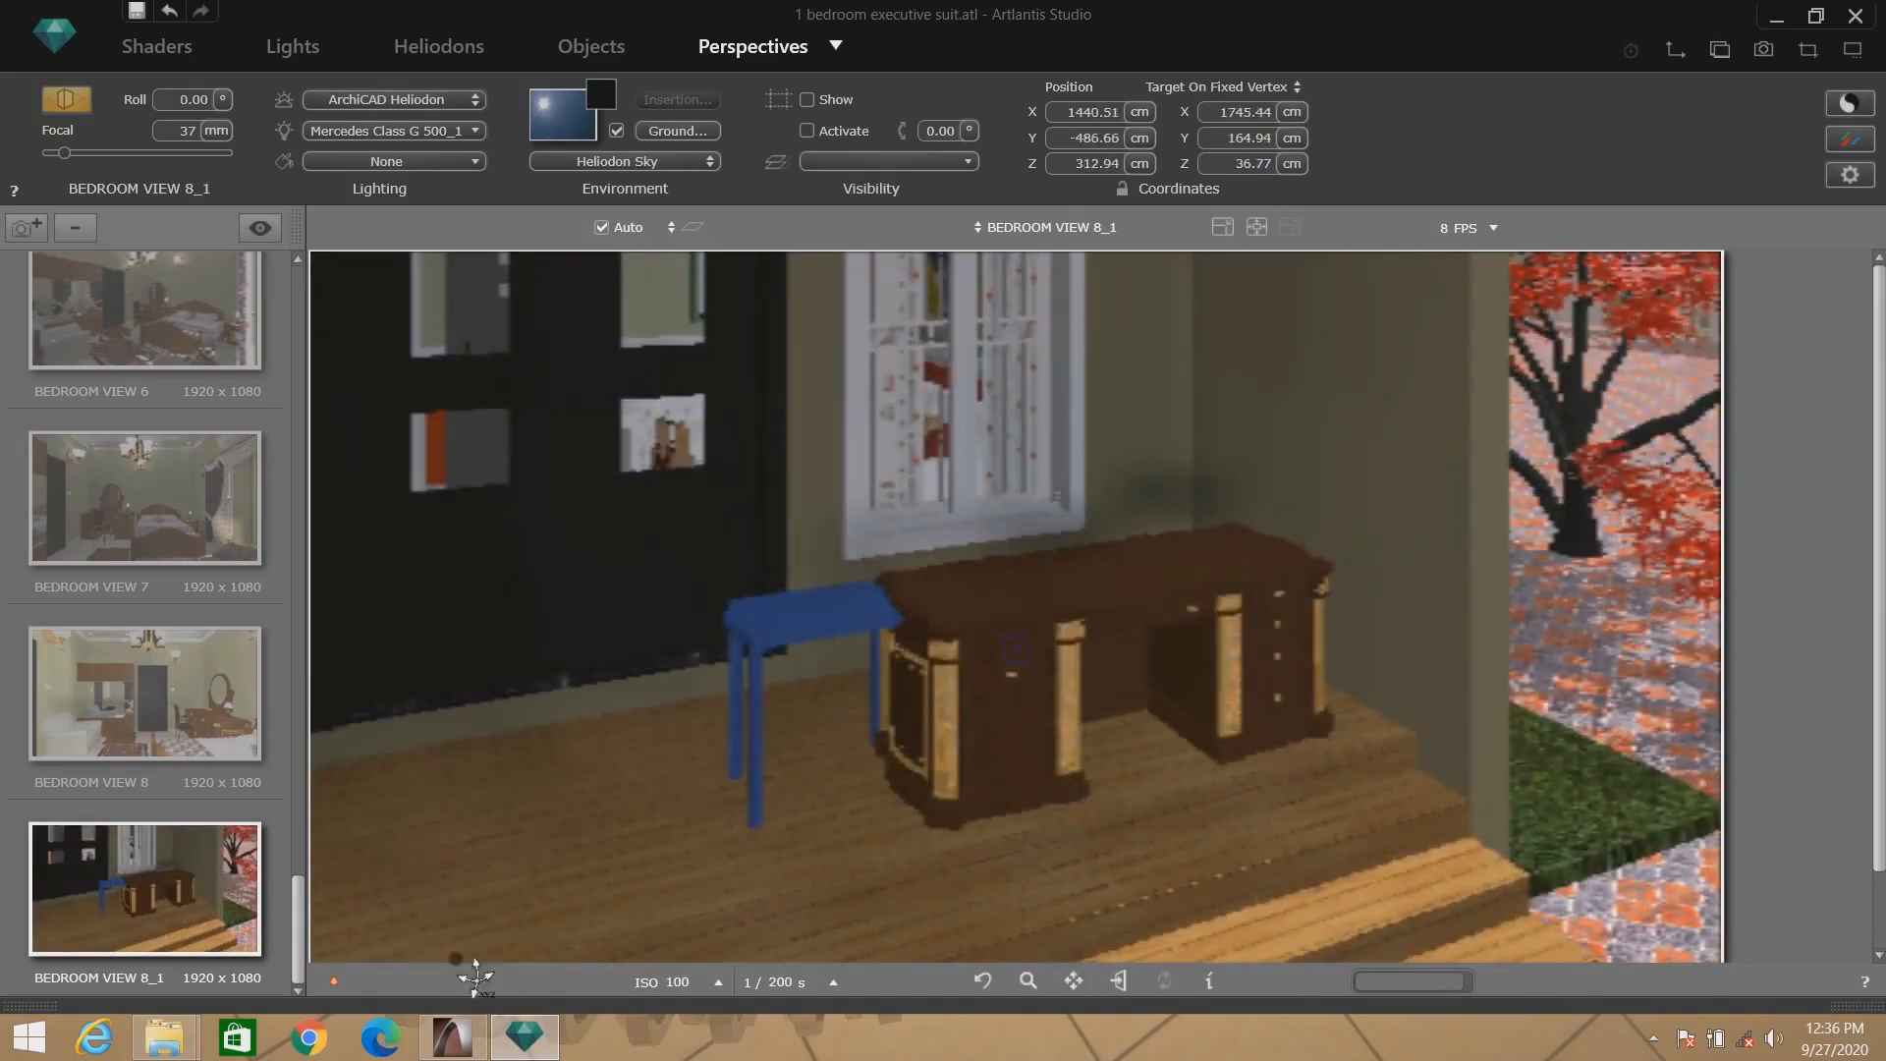
{"action": "double_click", "coordinate": [766, 828]}
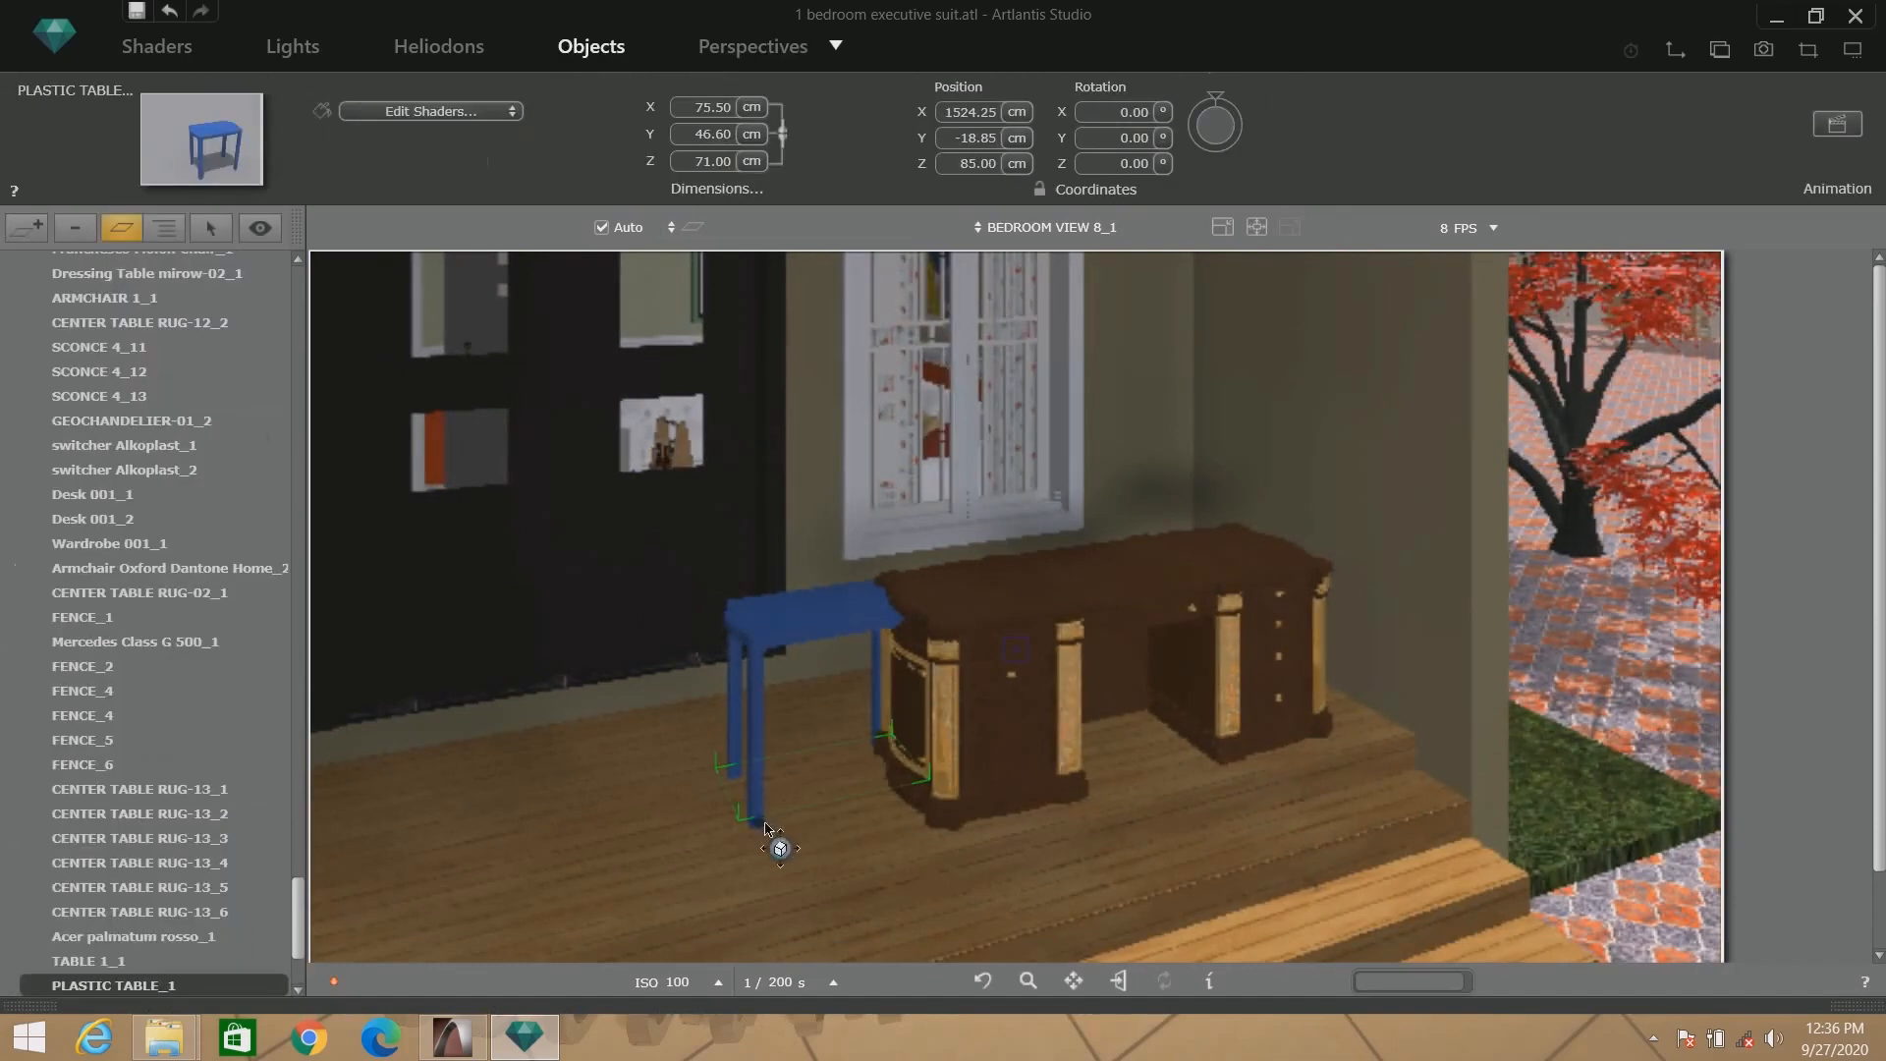
{"action": "left_click_drag", "start_coordinate": [764, 830], "coordinate": [538, 886]}
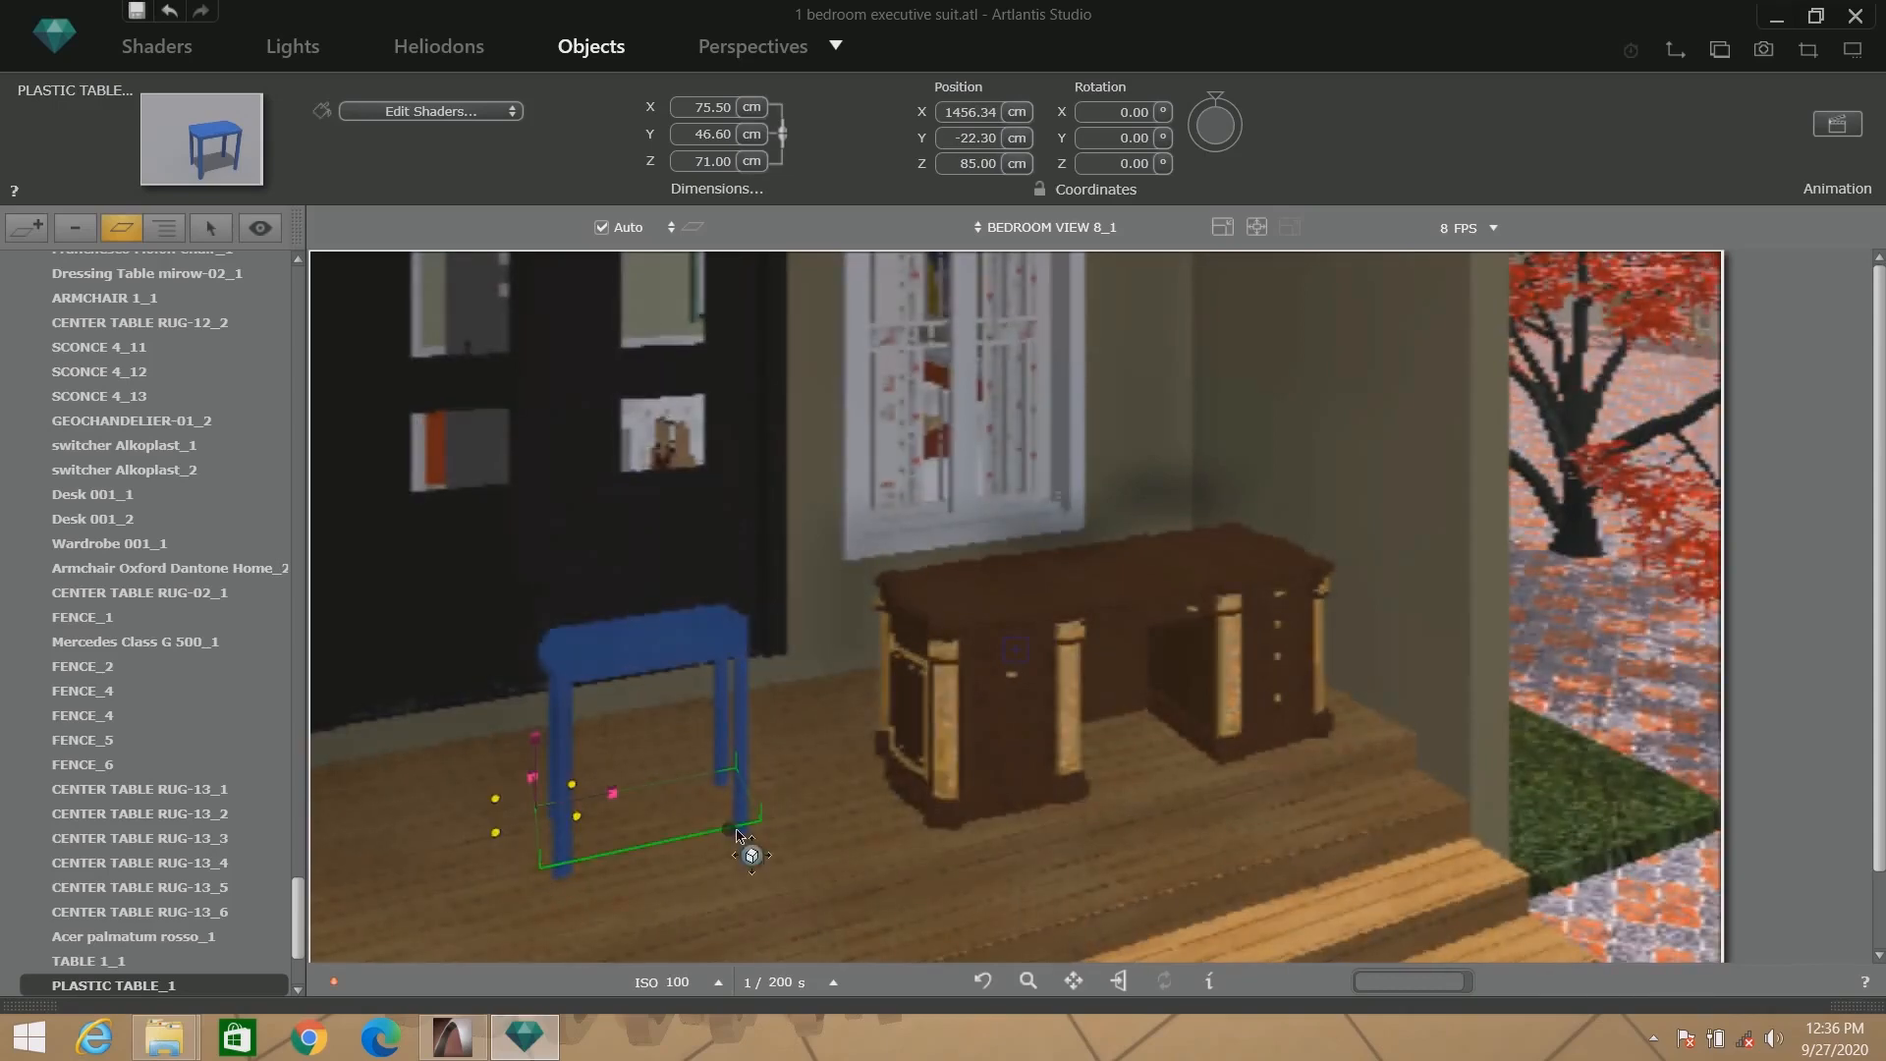
Switch the units of the plastic table's X, Y and Z dimensions to millimetres.
{"action": "left_click", "coordinate": [754, 47]}
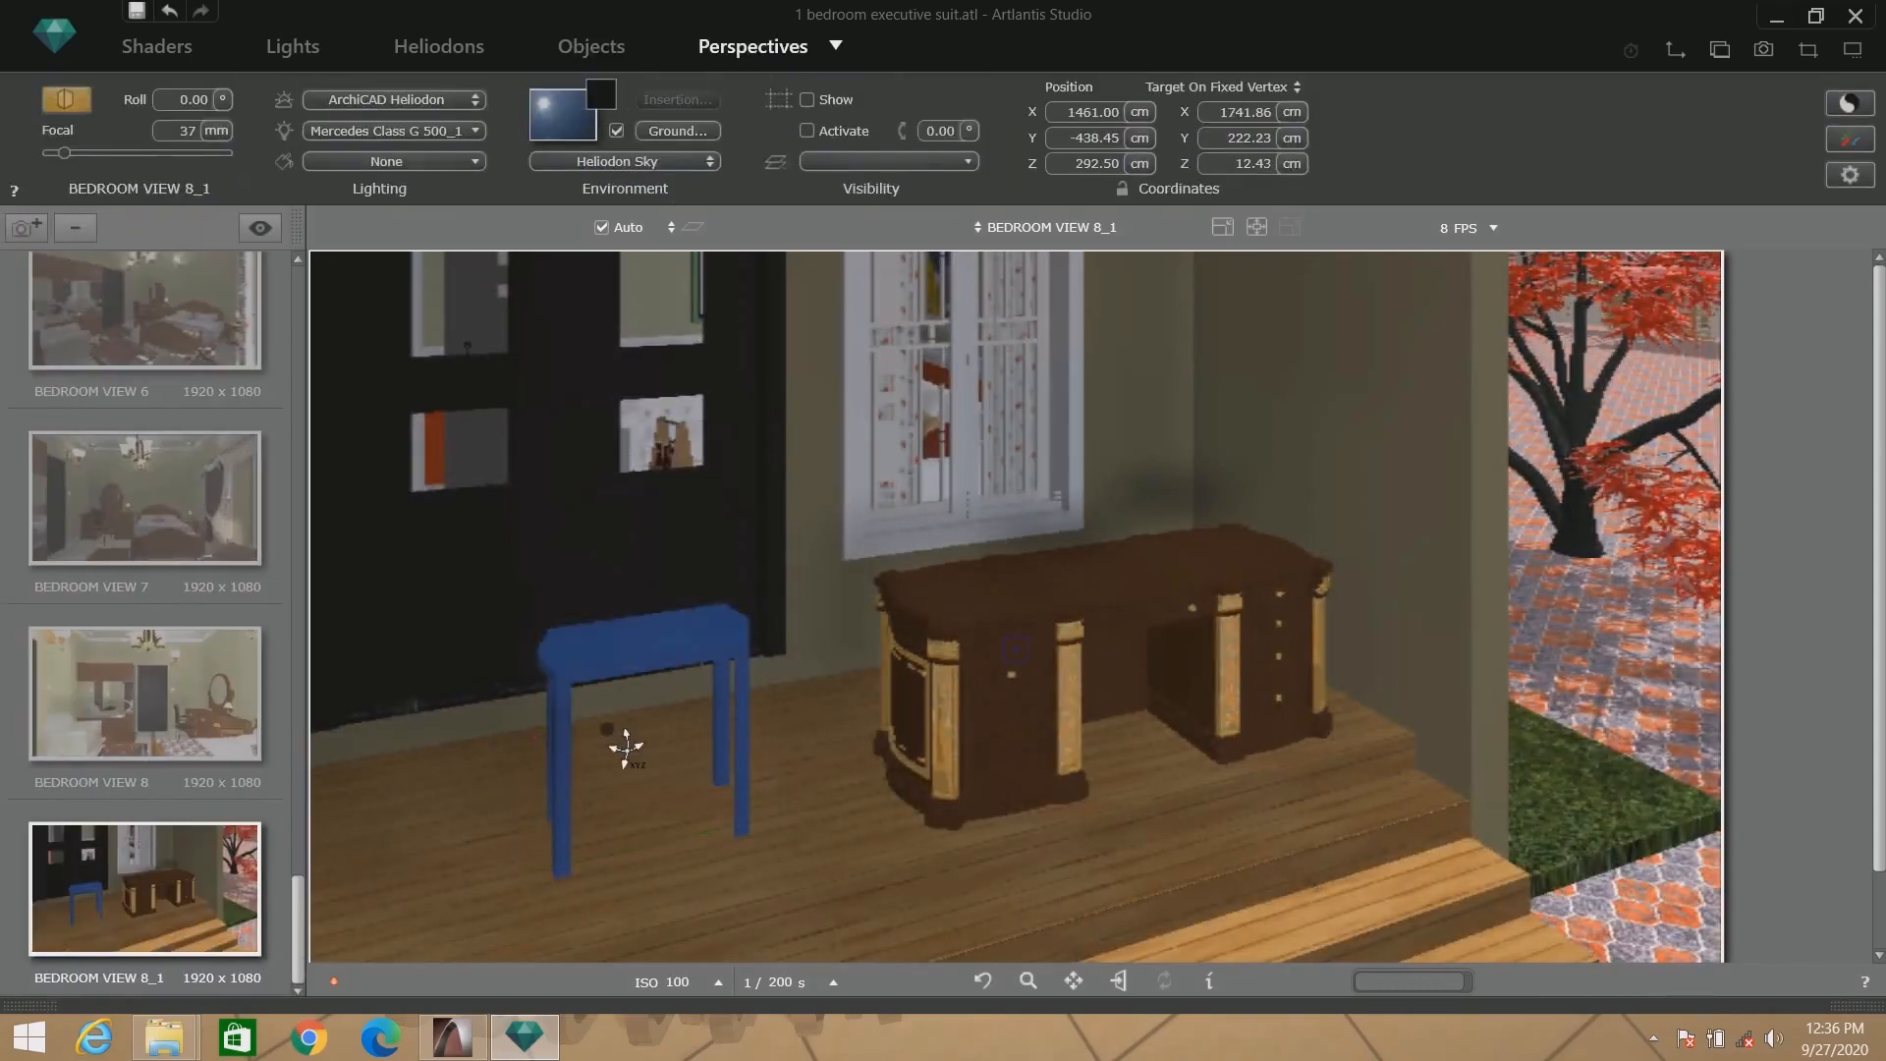
{"action": "scroll", "coordinate": [625, 749], "scroll_direction": "up", "scroll_amount": 2}
{"action": "left_click_drag", "start_coordinate": [716, 606], "coordinate": [720, 682]}
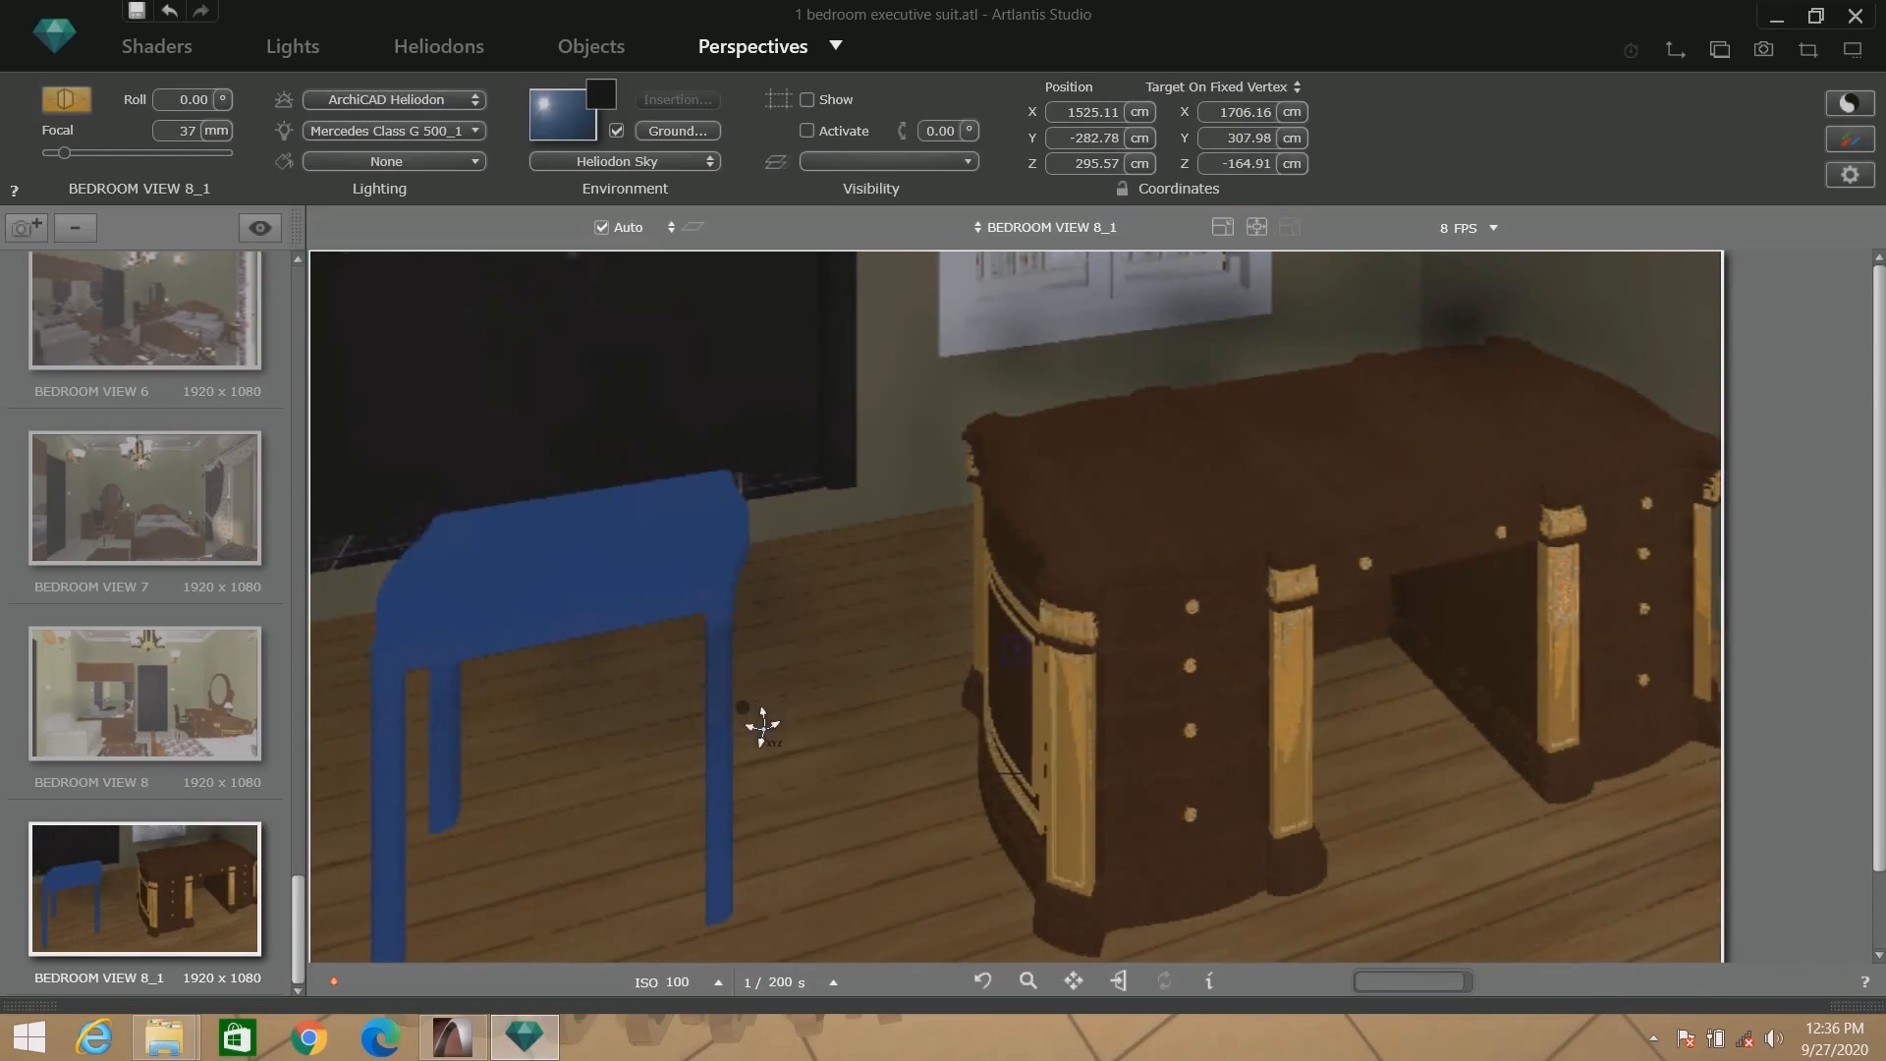
{"action": "left_click_drag", "start_coordinate": [763, 729], "coordinate": [737, 690]}
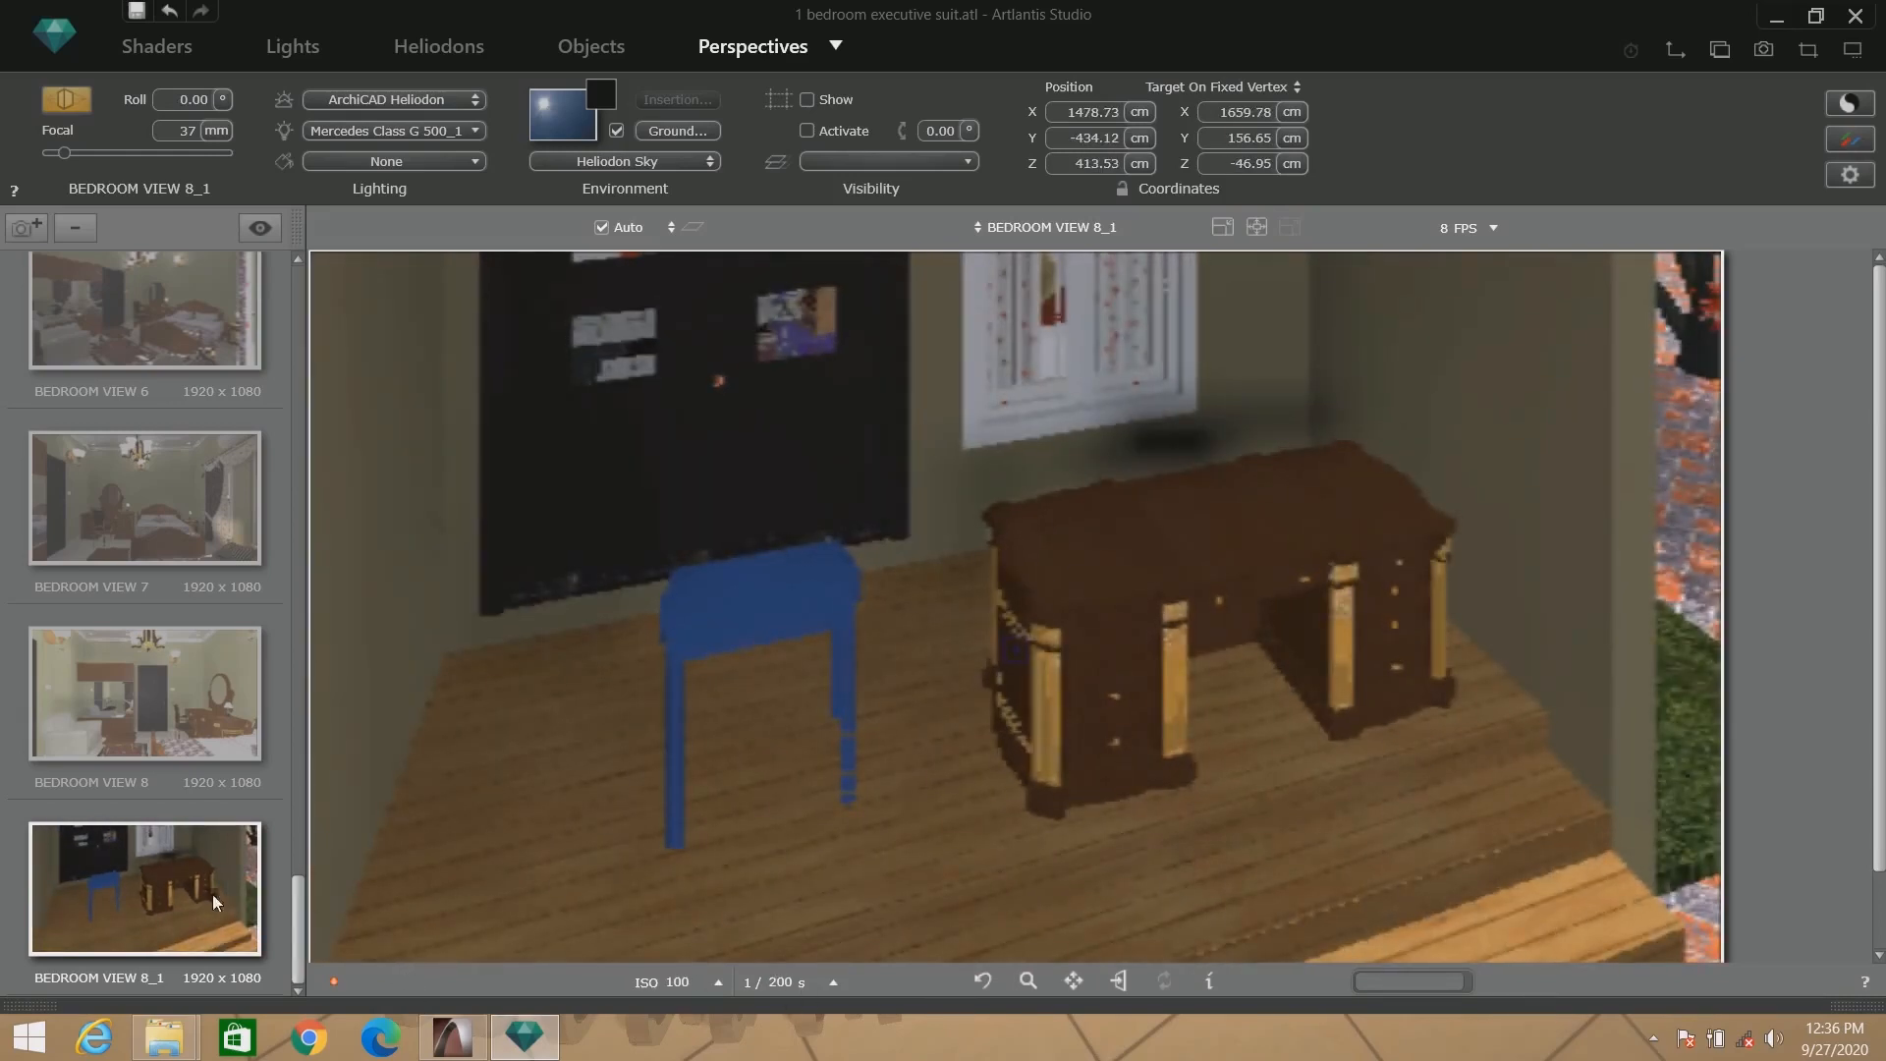
{"action": "left_click", "coordinate": [593, 47]}
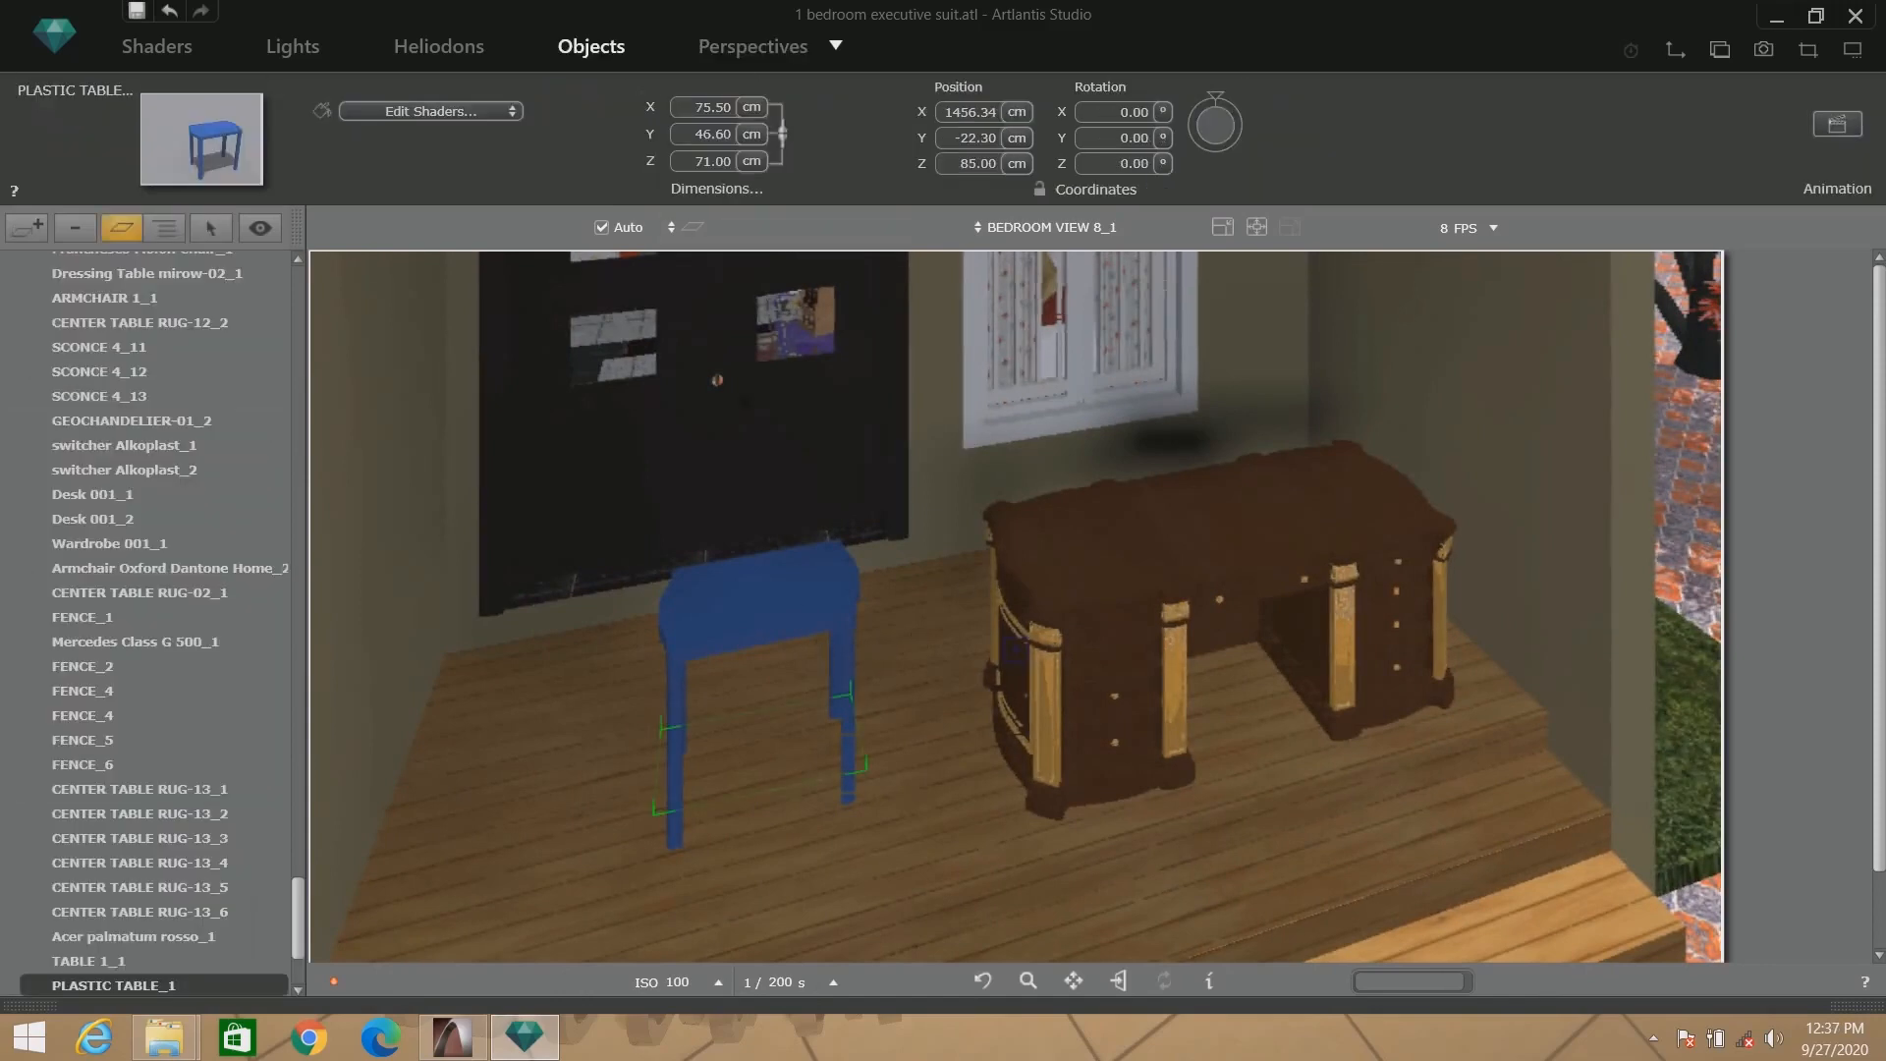
{"action": "left_click", "coordinate": [752, 161]}
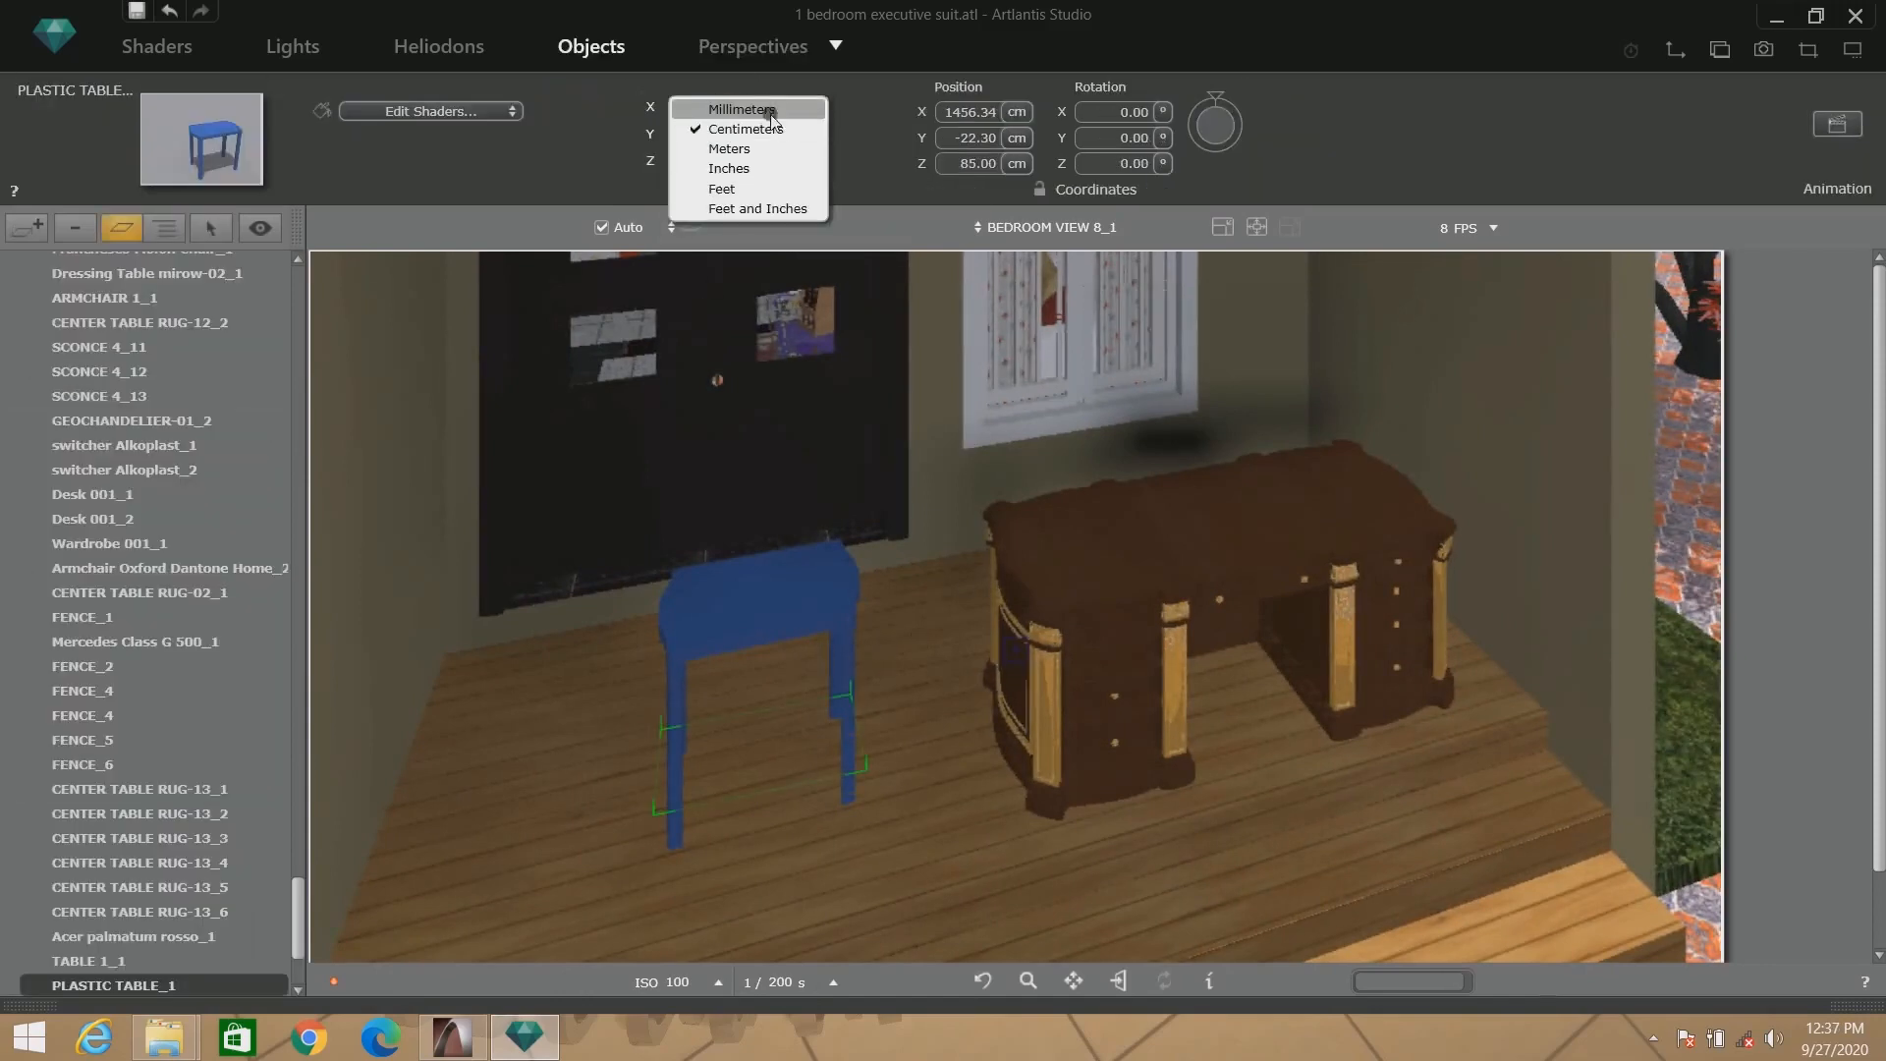
{"action": "left_click", "coordinate": [815, 114]}
{"action": "left_click", "coordinate": [752, 135]}
{"action": "left_click", "coordinate": [767, 80]}
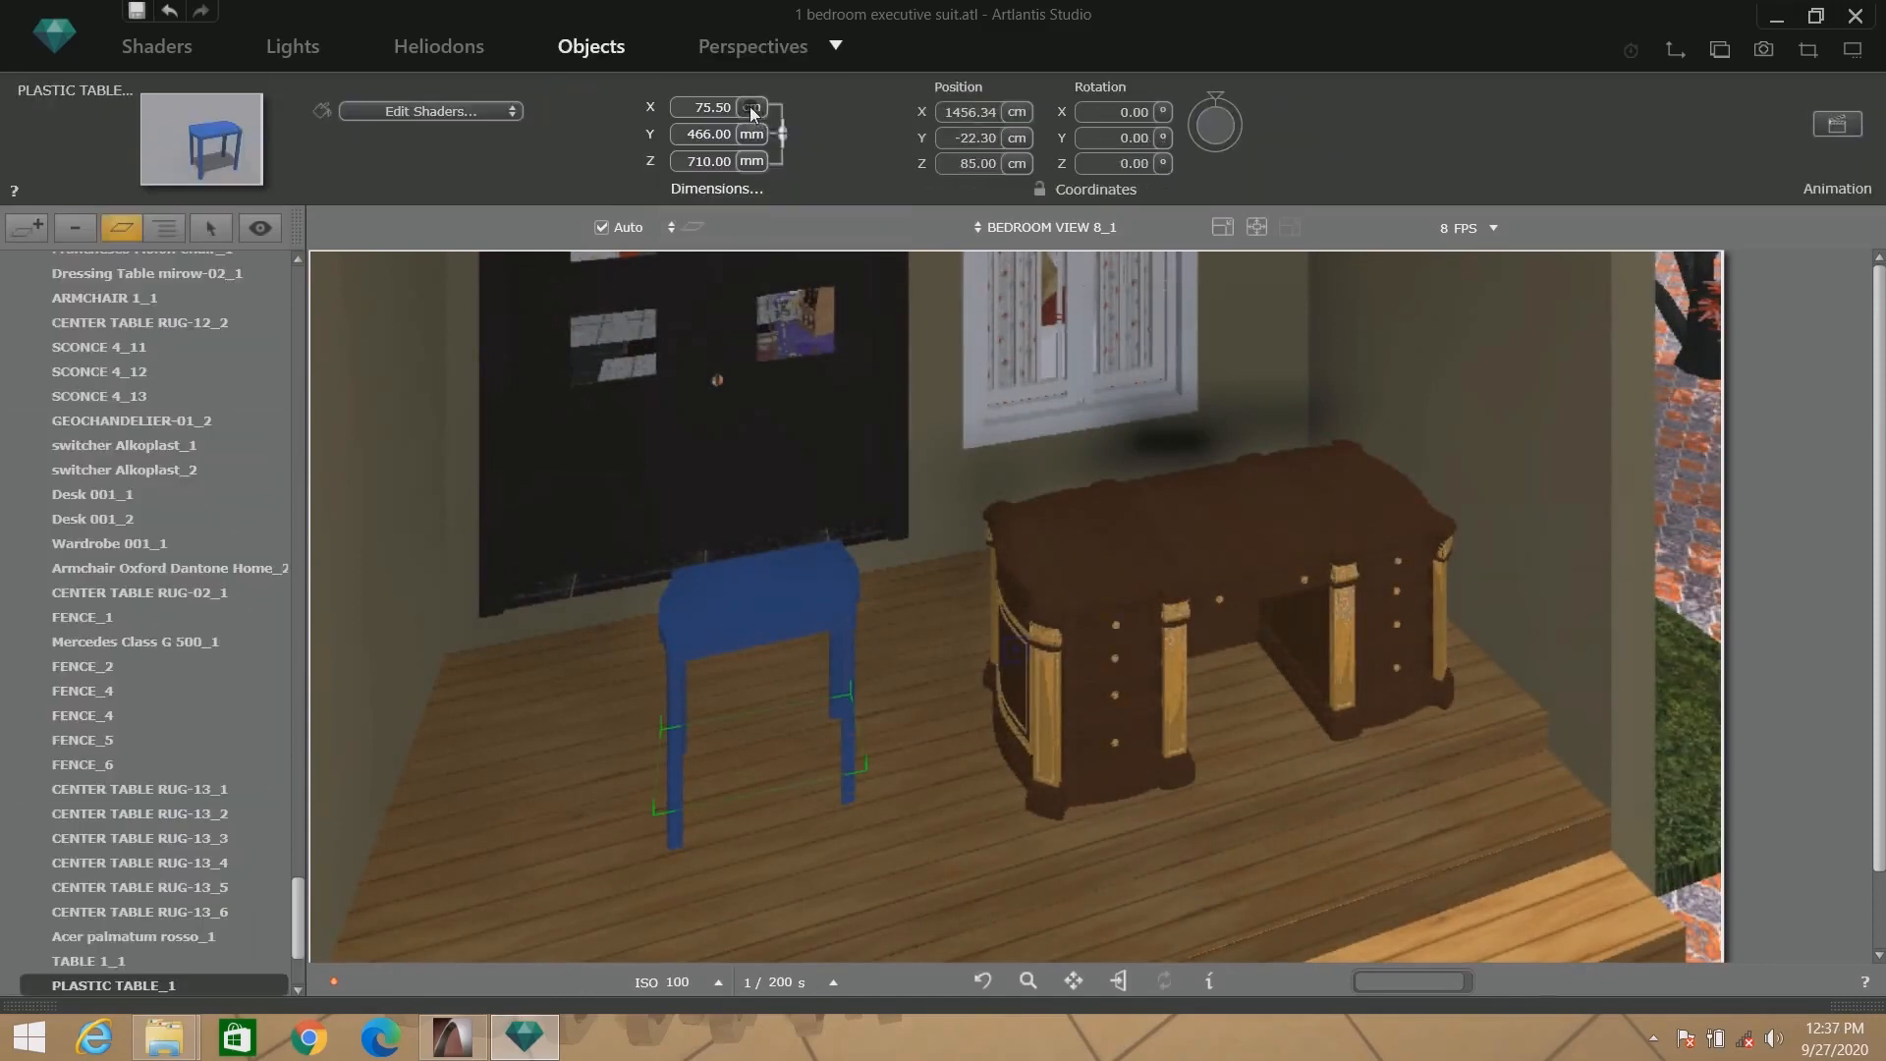
{"action": "left_click", "coordinate": [751, 107]}
{"action": "left_click", "coordinate": [767, 52]}
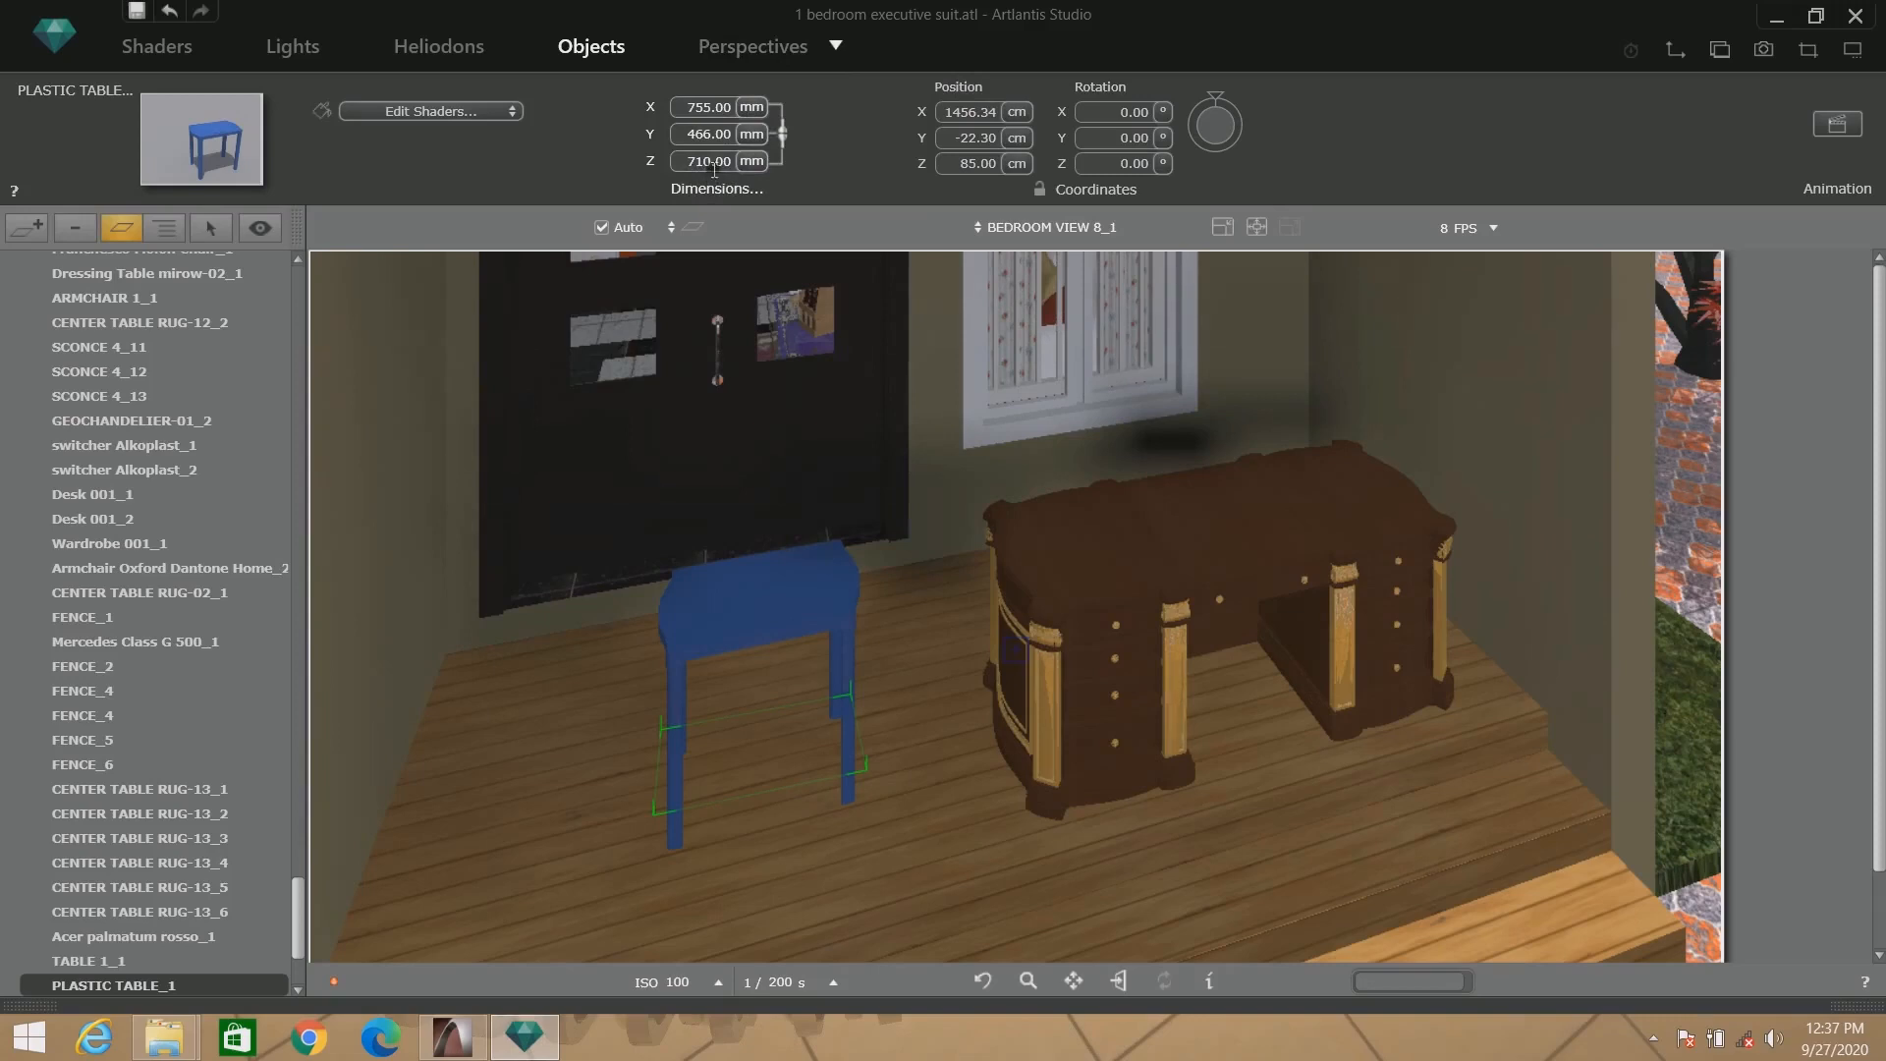
Unlink the plastic table's proportions and set its Y dimension to 750 mm and X dimension to 1200 mm.
{"action": "left_click", "coordinate": [784, 132]}
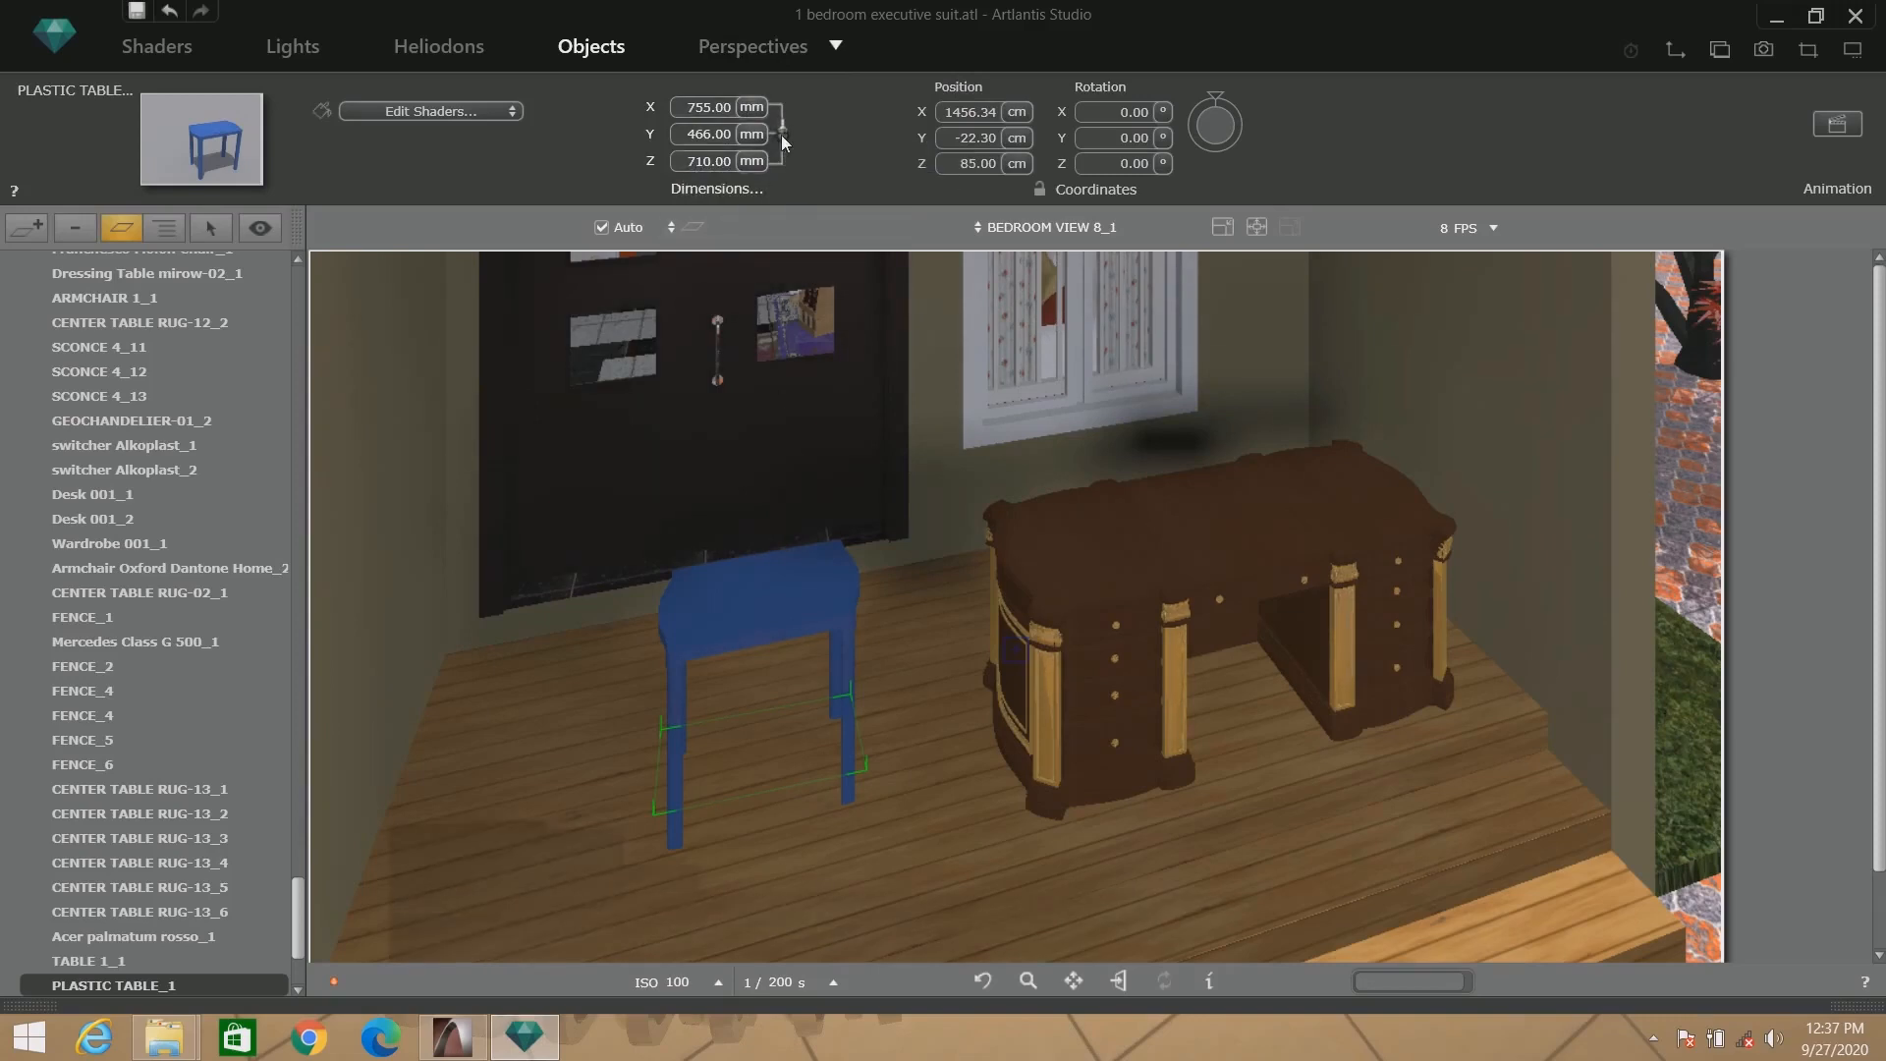
{"action": "left_click", "coordinate": [710, 134]}
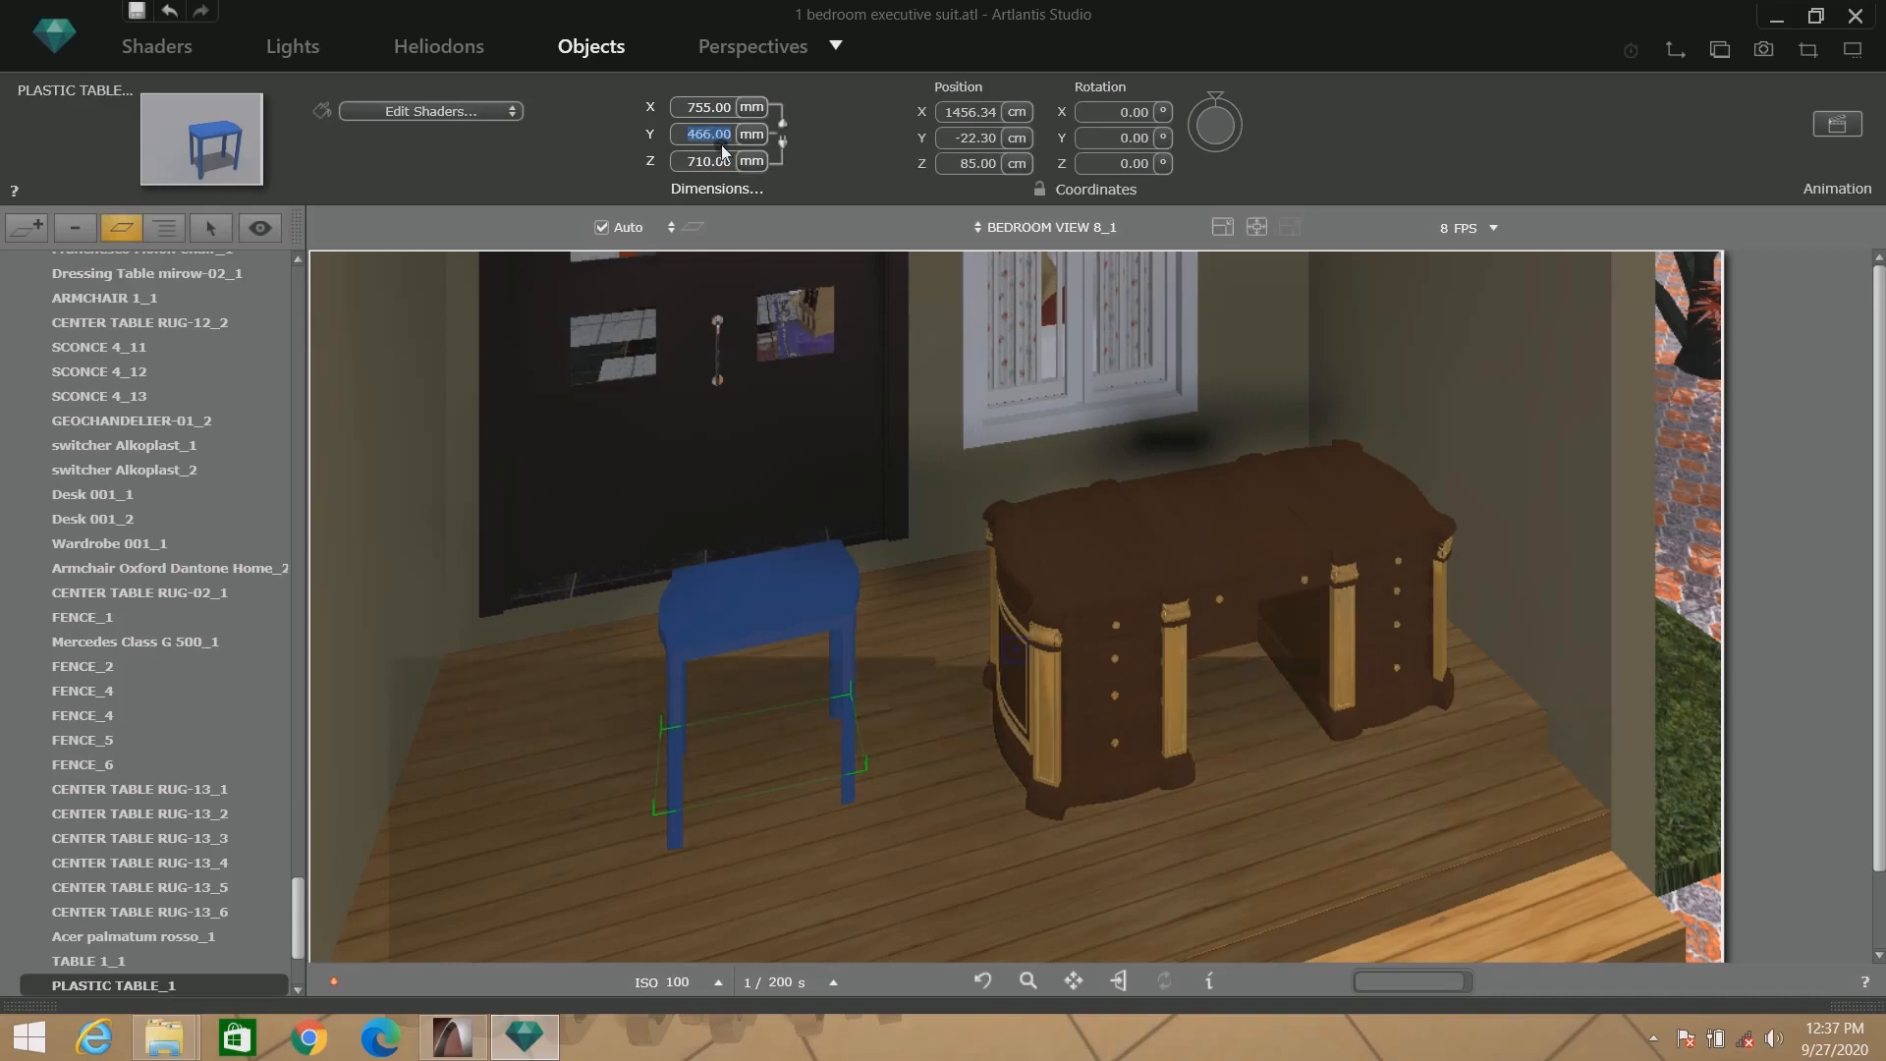
{"action": "type", "text": "75"}
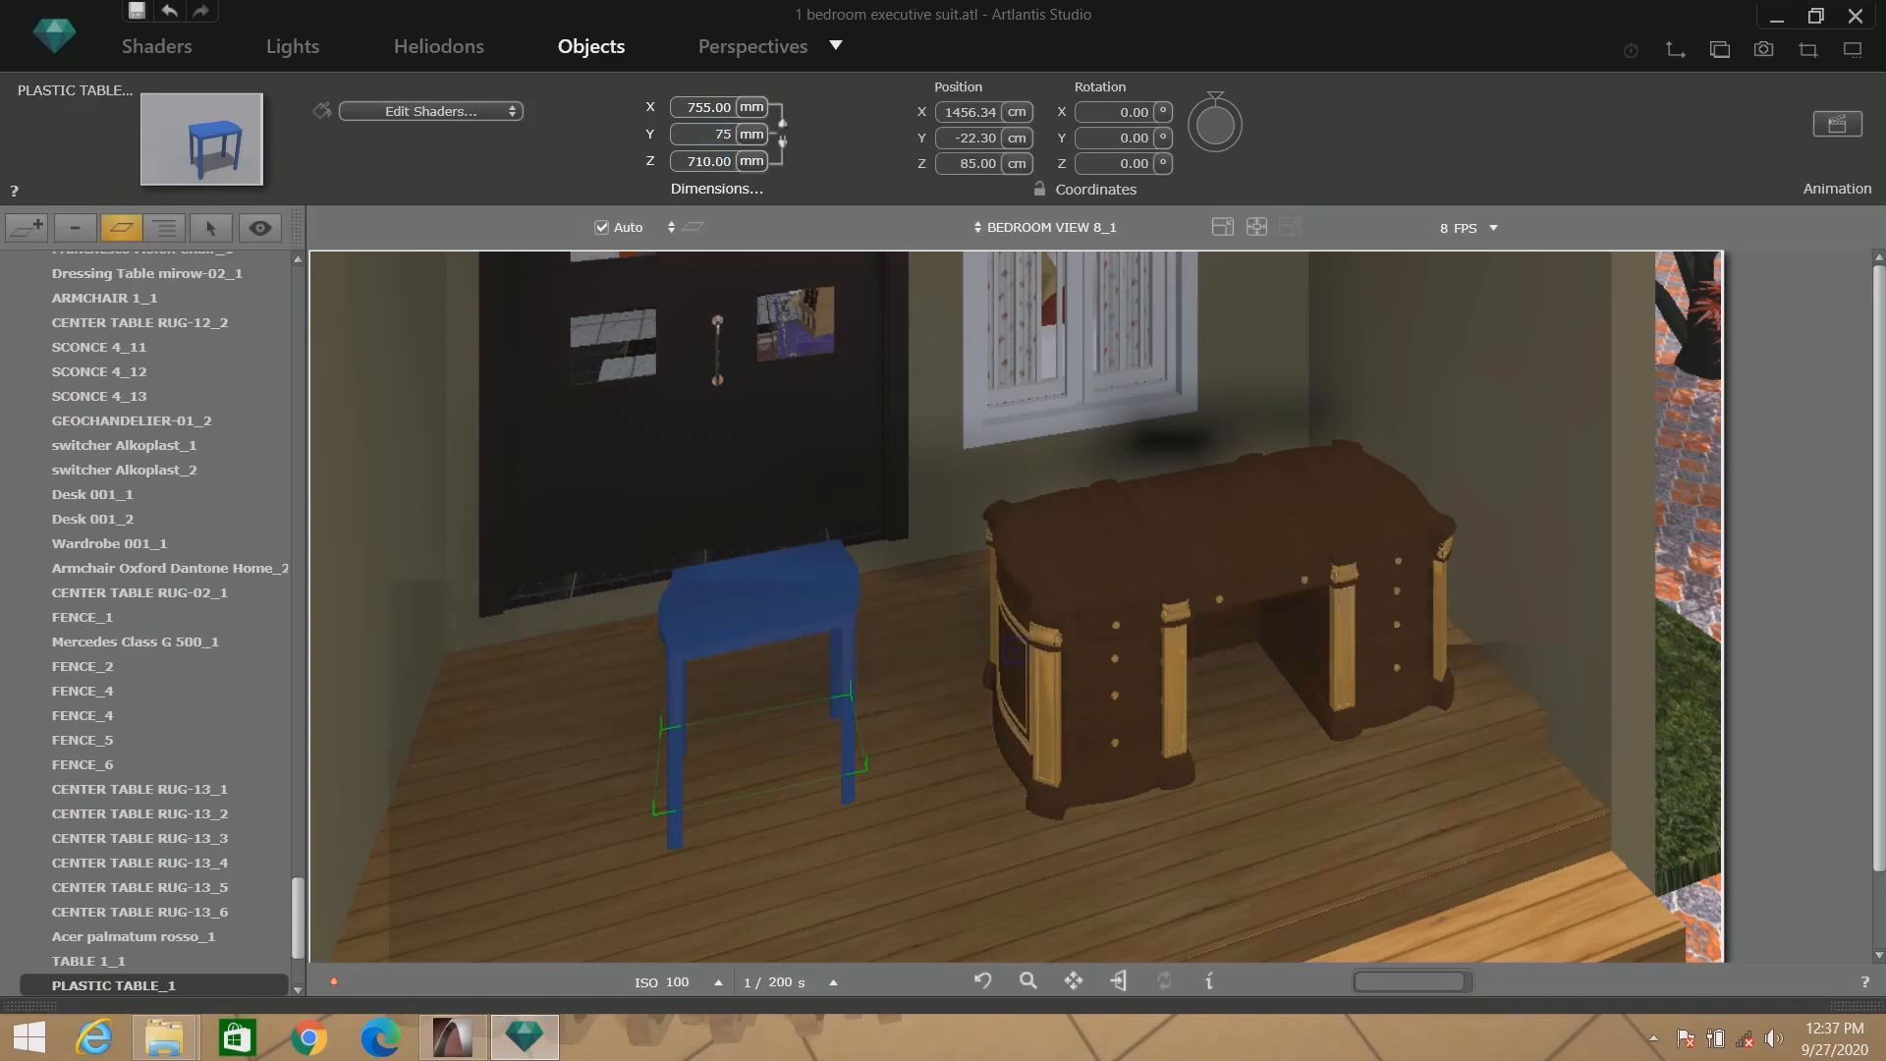
{"action": "type", "text": "0"}
{"action": "left_click", "coordinate": [696, 111]}
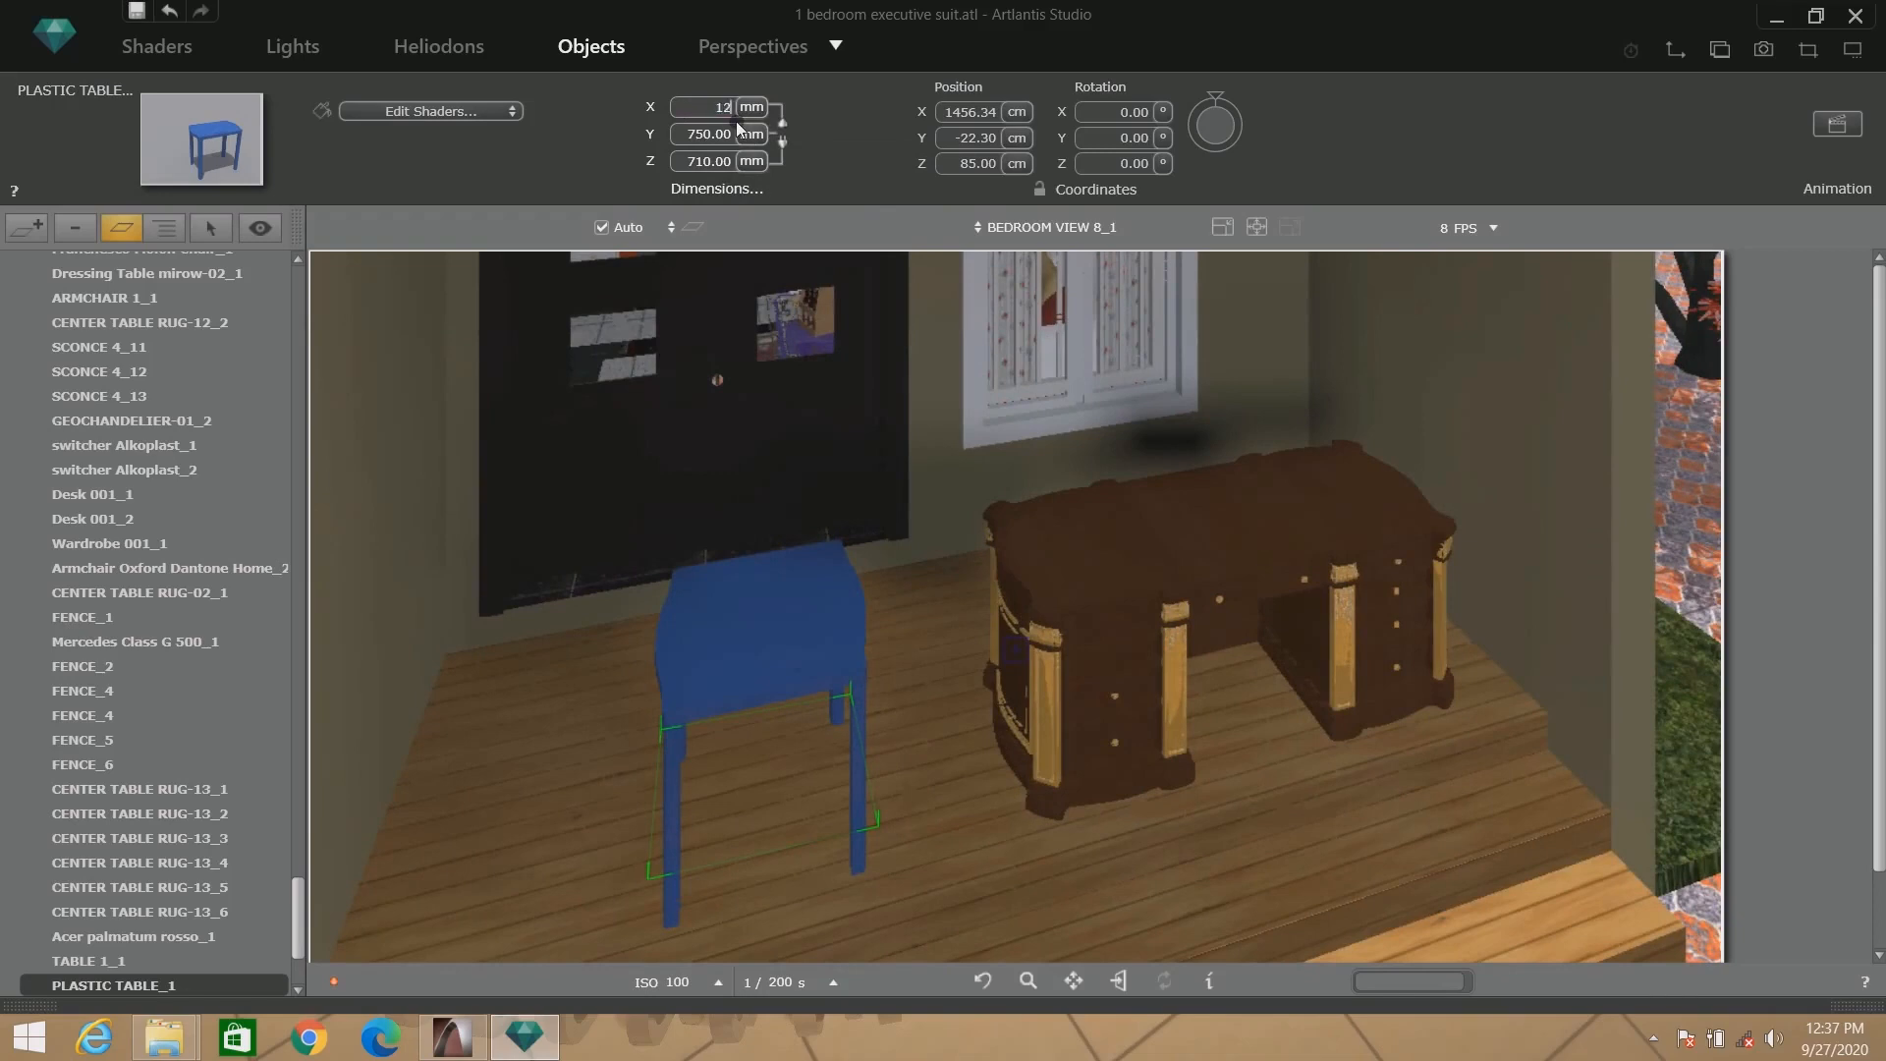
{"action": "type", "text": "1200"}
{"action": "key", "text": "Return"}
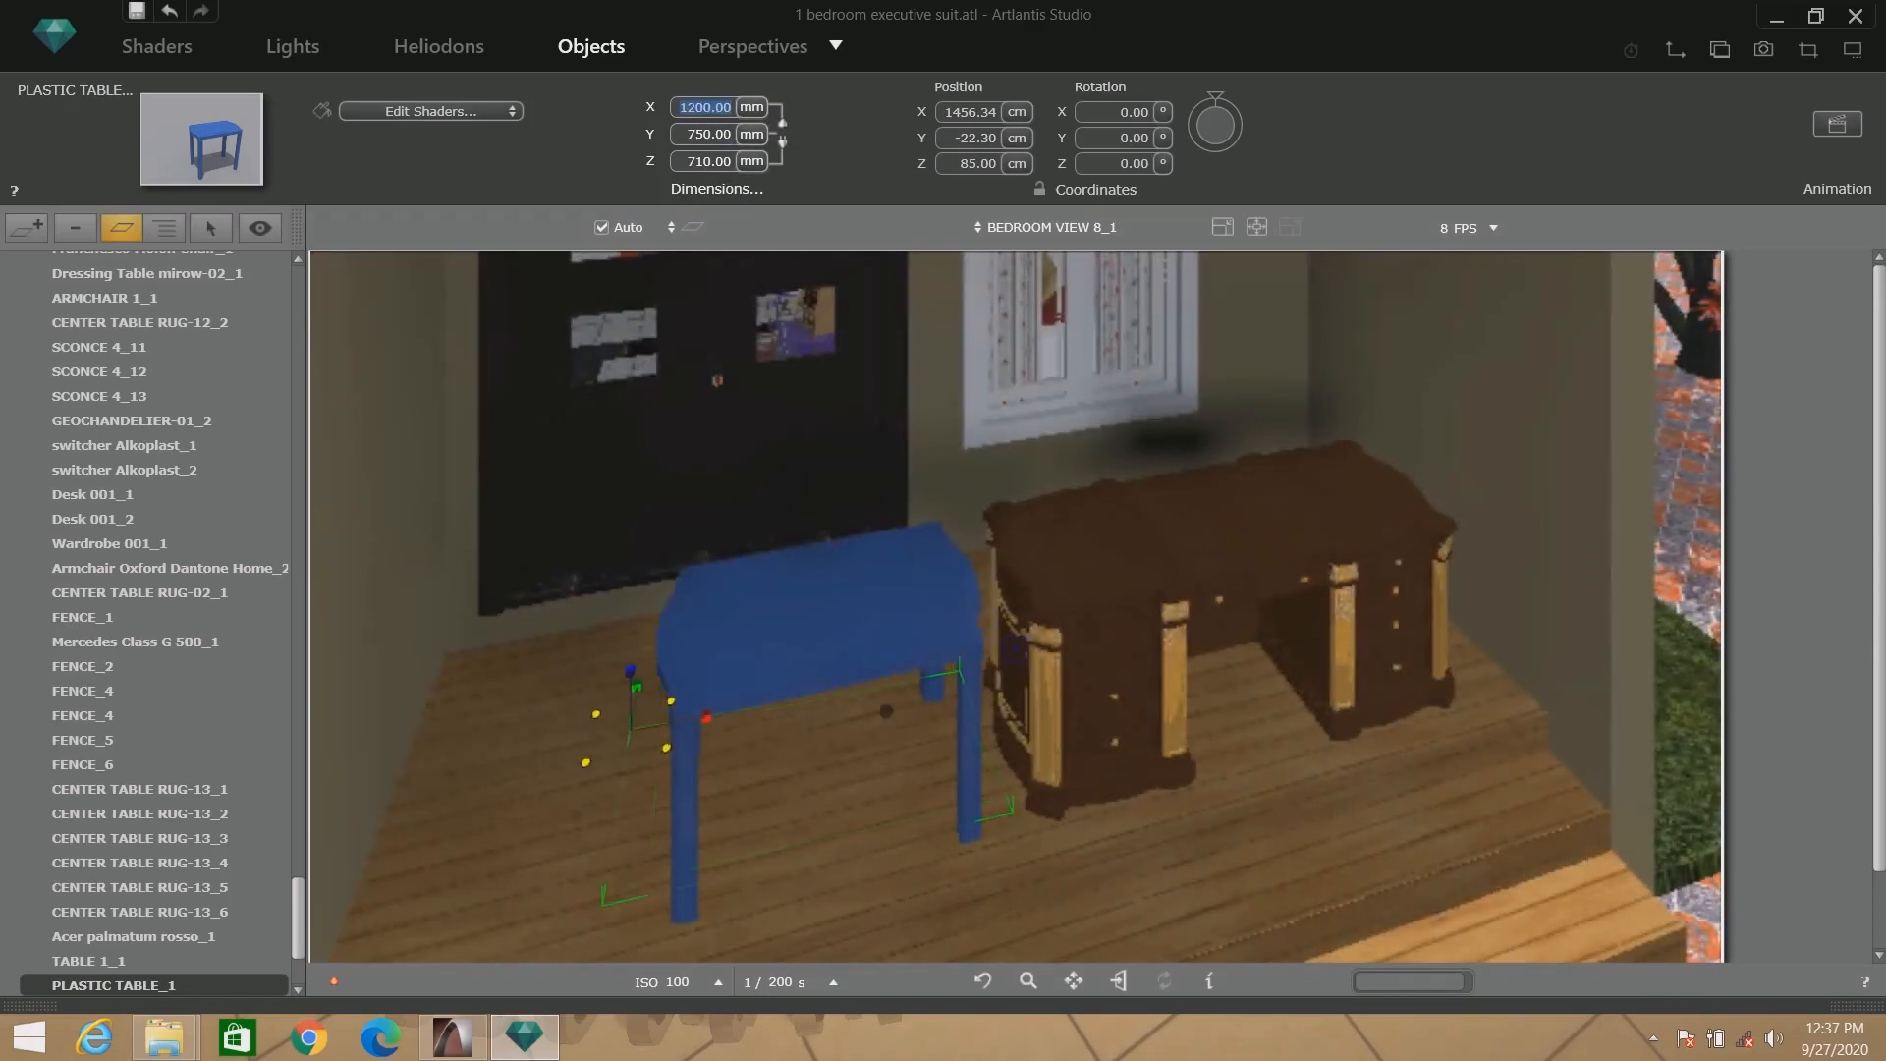
Examine the resized plastic table and the surrounding entrance area from several perspective angles and distances.
{"action": "scroll", "coordinate": [894, 717], "scroll_direction": "up", "scroll_amount": 5}
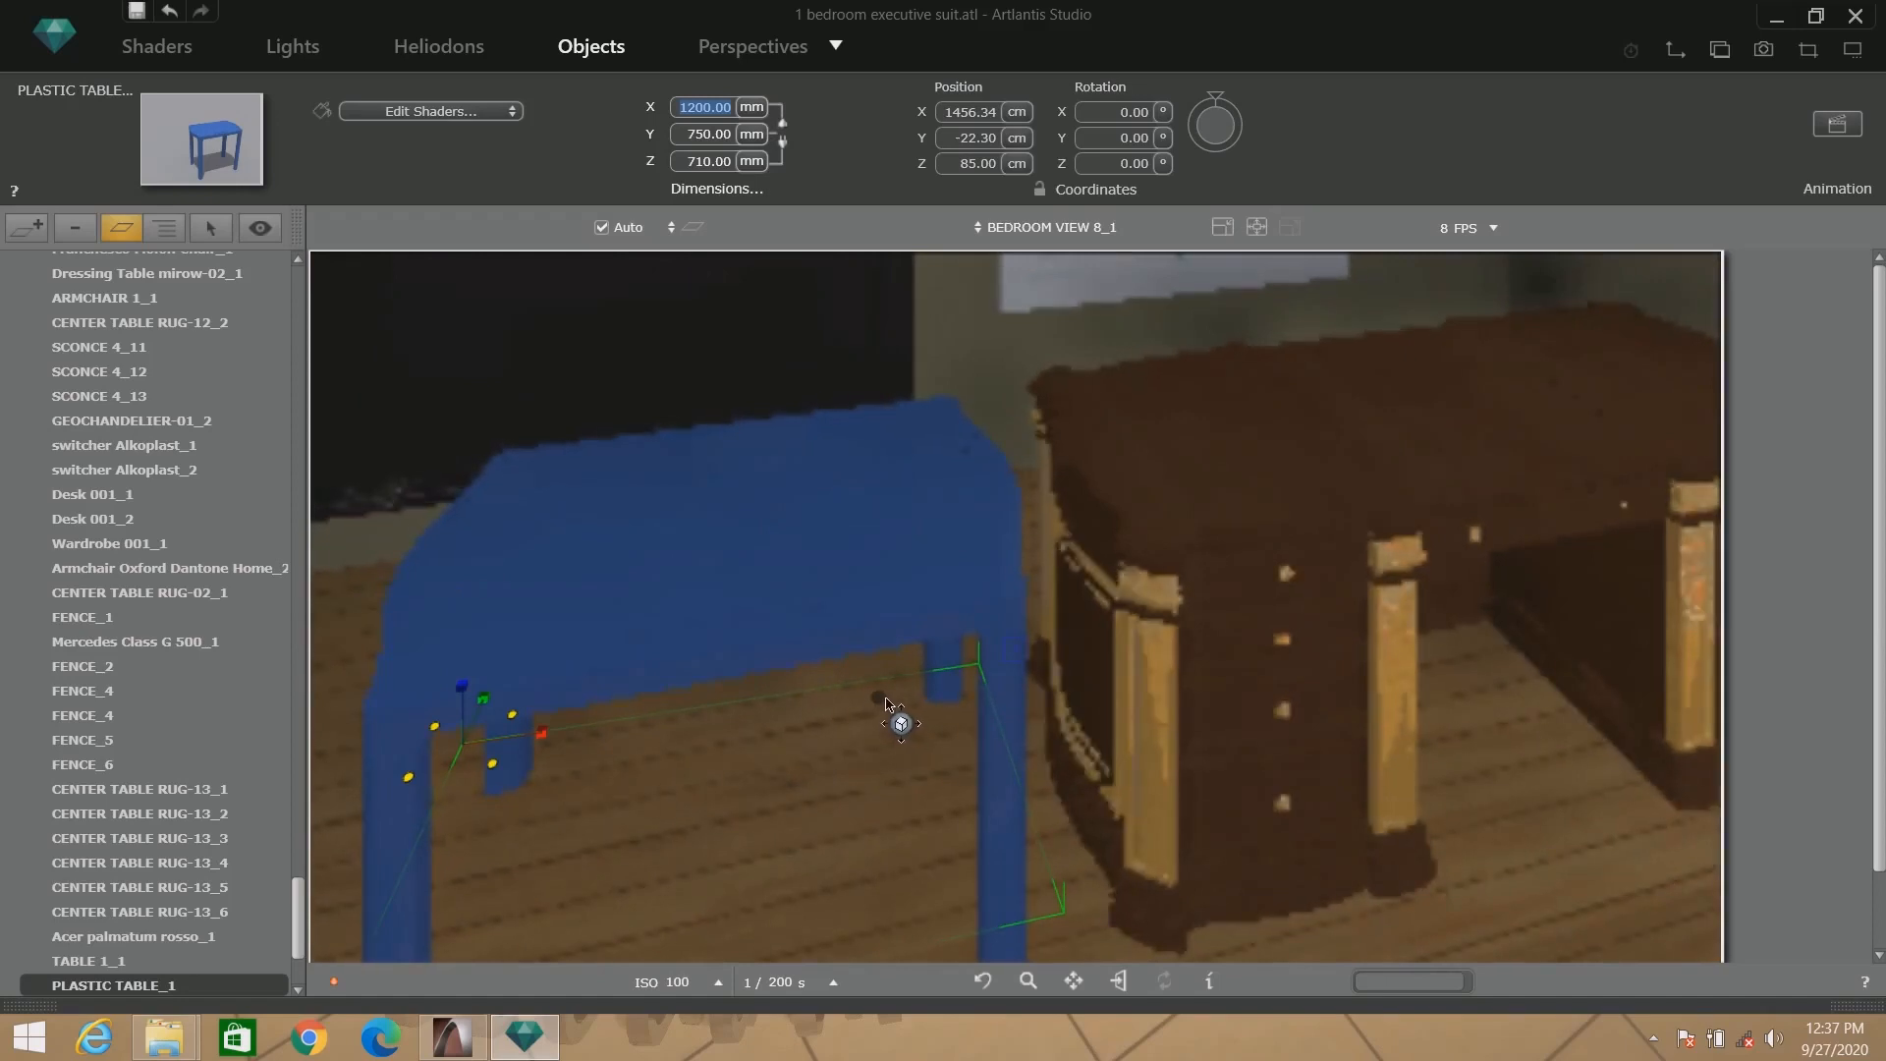
{"action": "left_click", "coordinate": [759, 43]}
{"action": "left_click_drag", "start_coordinate": [772, 591], "coordinate": [1461, 497]}
{"action": "left_click_drag", "start_coordinate": [805, 531], "coordinate": [1182, 540]}
{"action": "left_click_drag", "start_coordinate": [1081, 606], "coordinate": [1229, 447]}
{"action": "left_click_drag", "start_coordinate": [1107, 578], "coordinate": [521, 906]}
{"action": "left_click_drag", "start_coordinate": [926, 674], "coordinate": [1152, 613]}
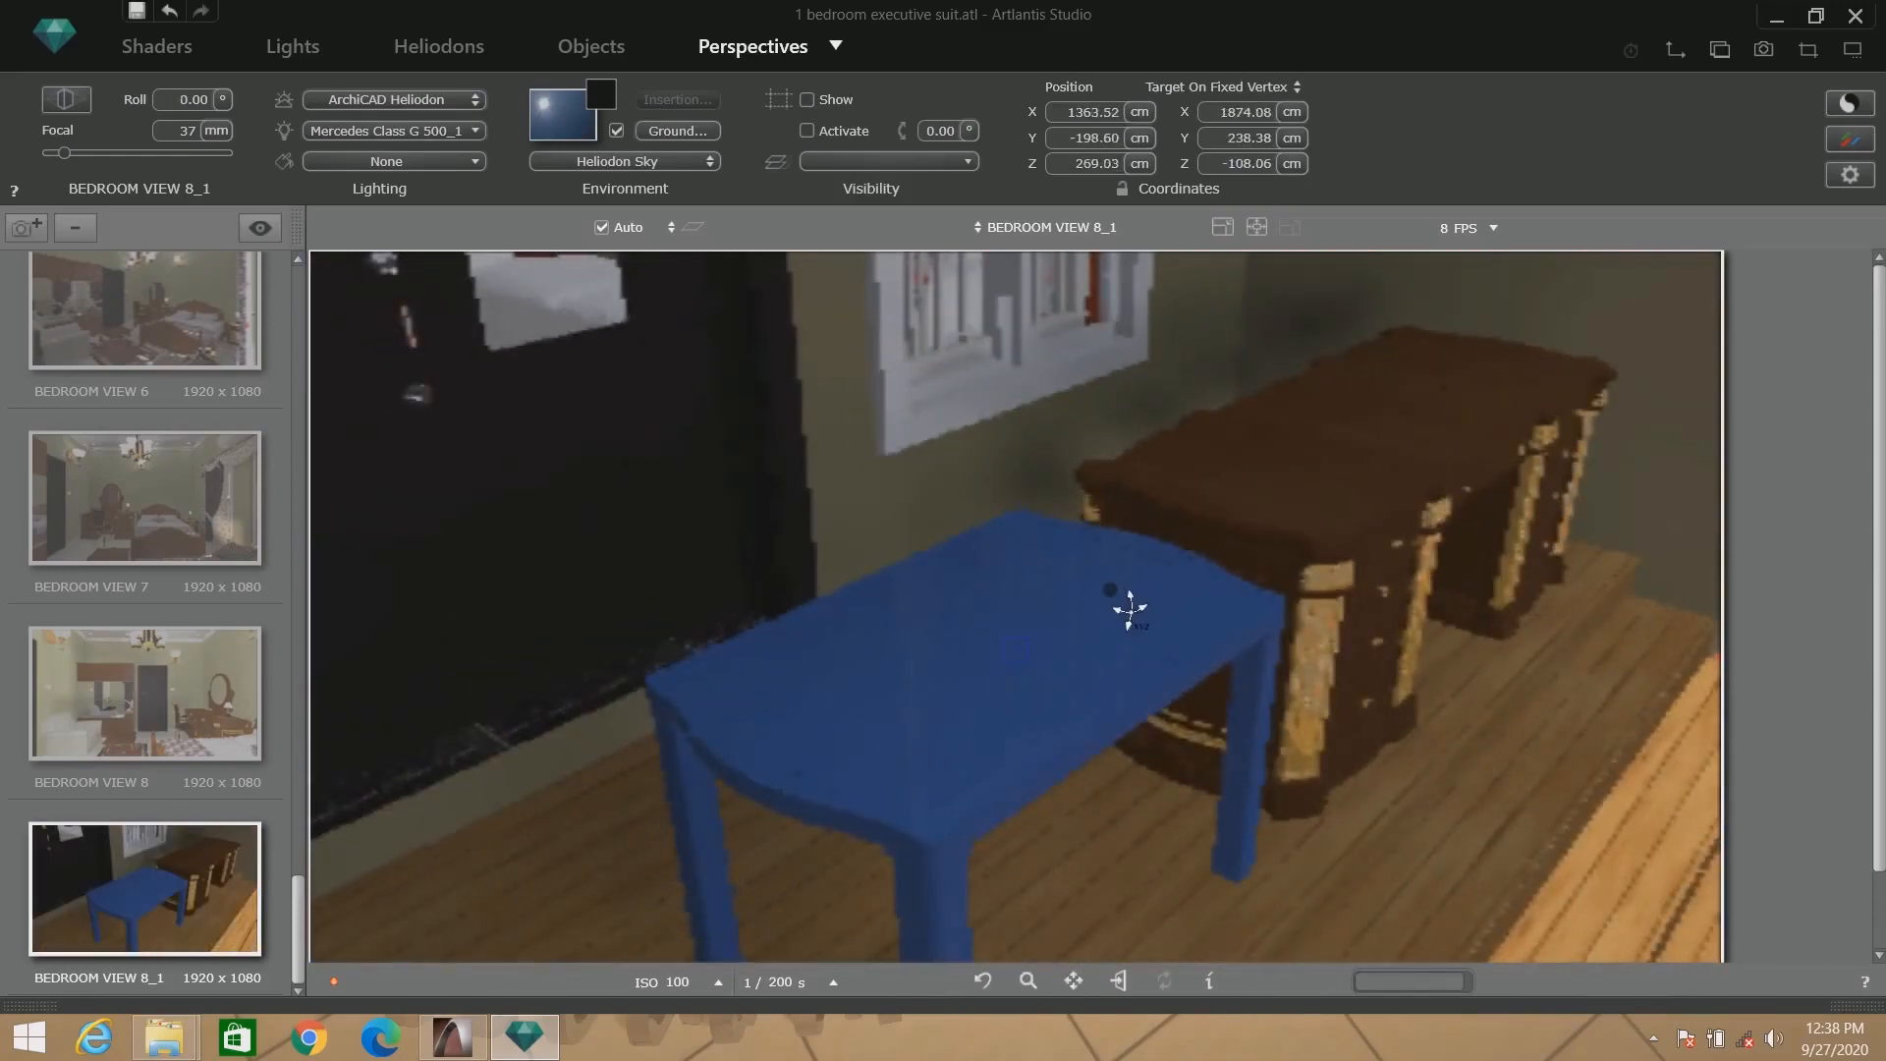
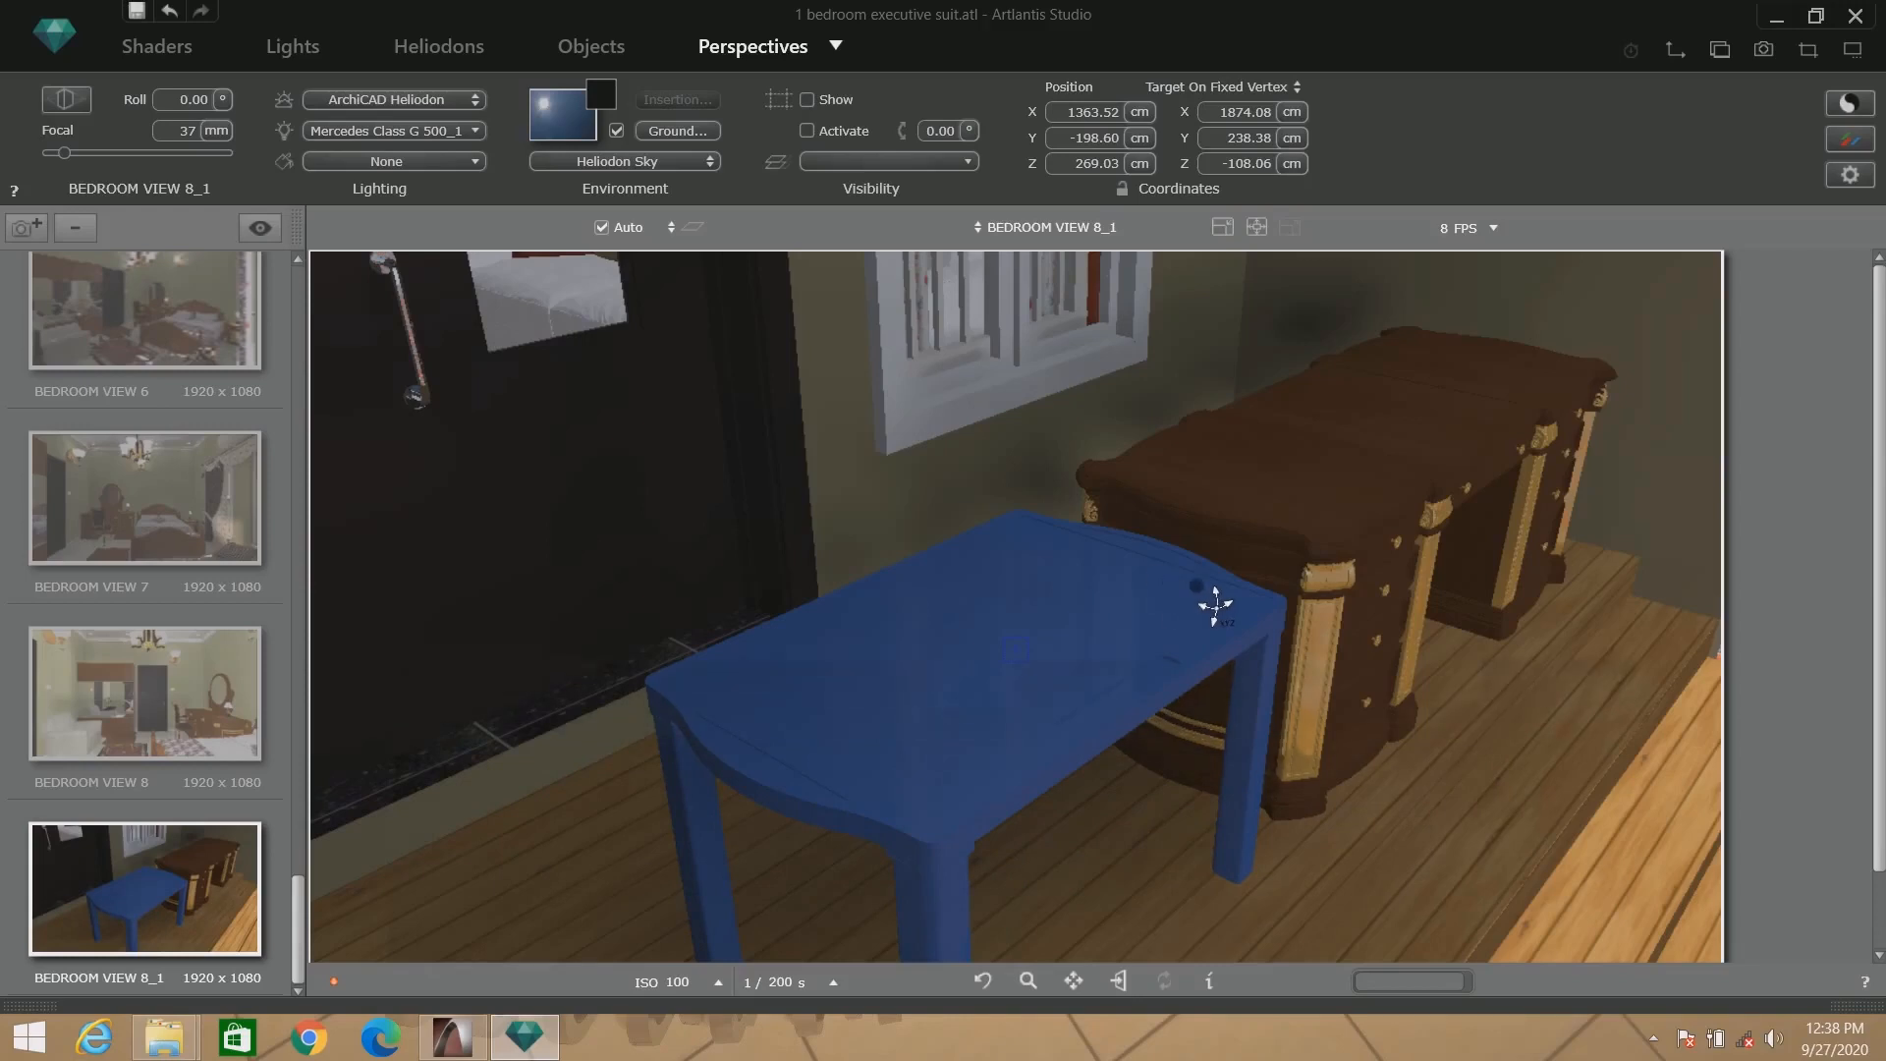
{"action": "scroll", "coordinate": [1479, 524], "scroll_direction": "up", "scroll_amount": 4}
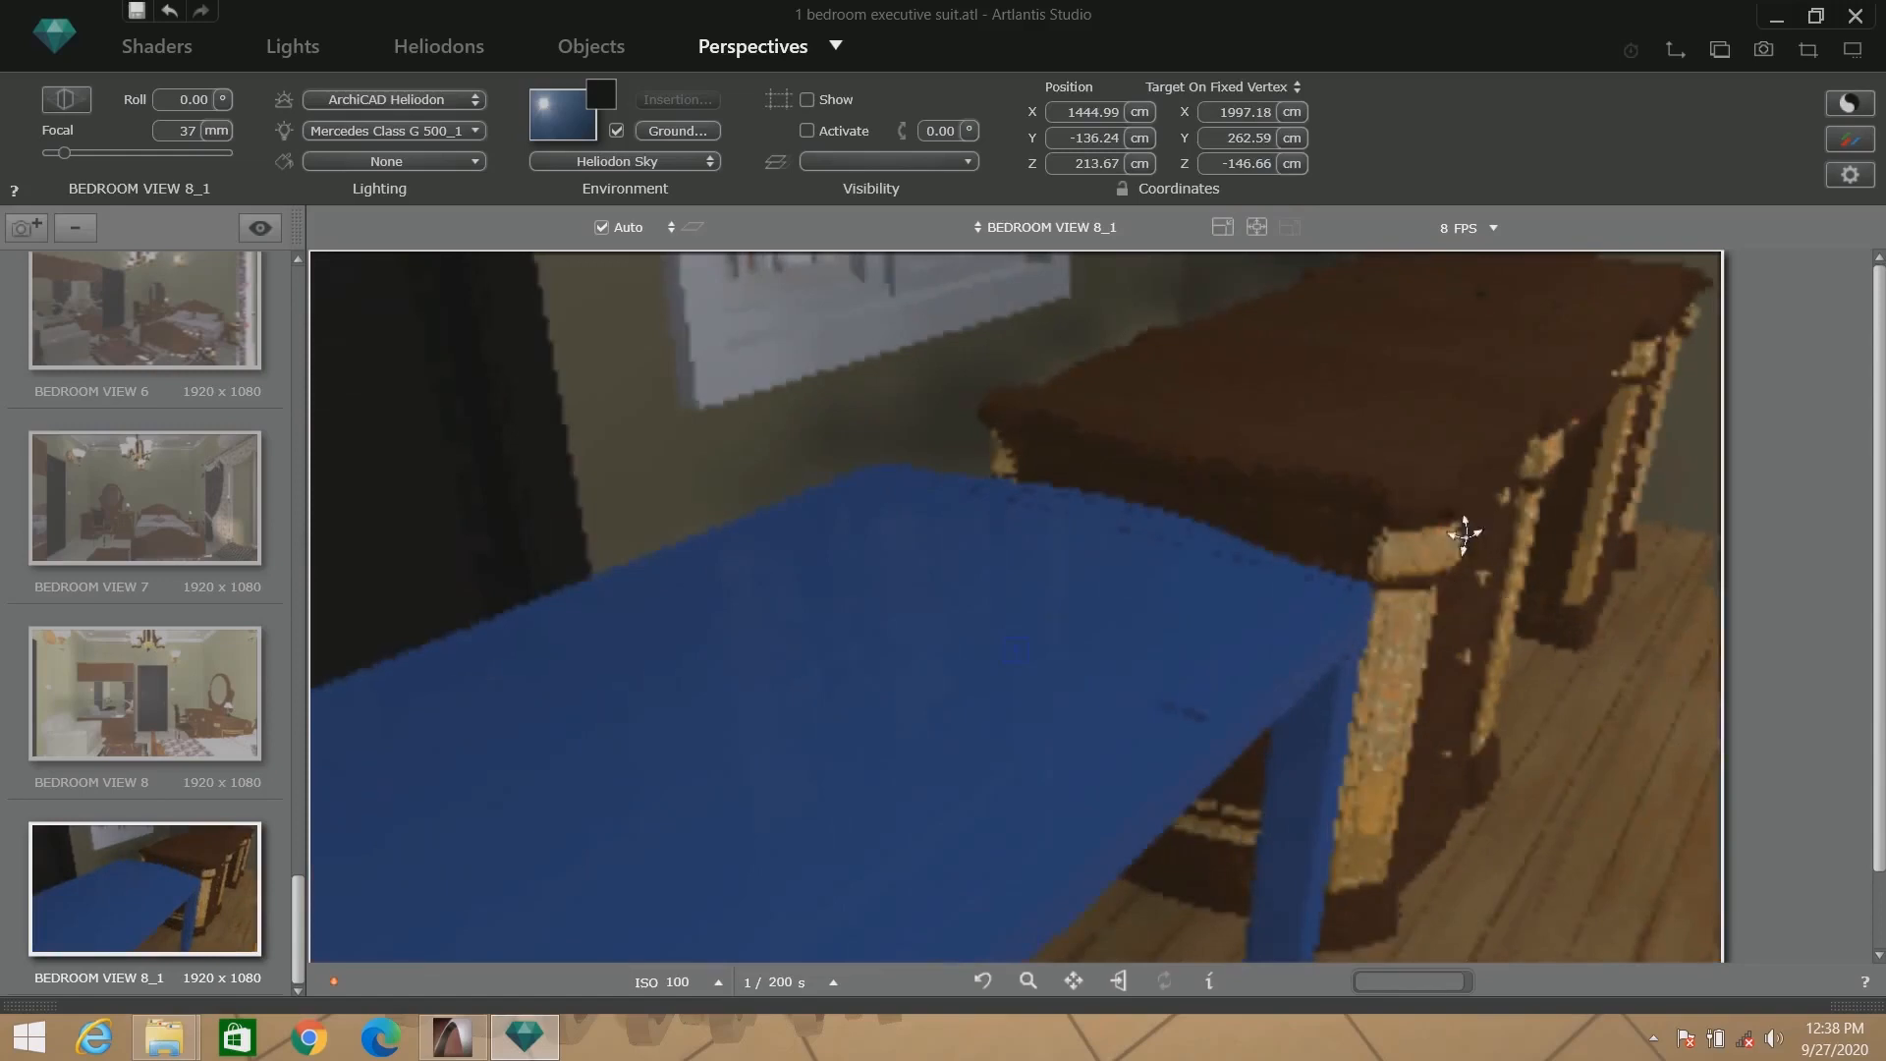
{"action": "scroll", "coordinate": [1423, 499], "scroll_direction": "down", "scroll_amount": 3}
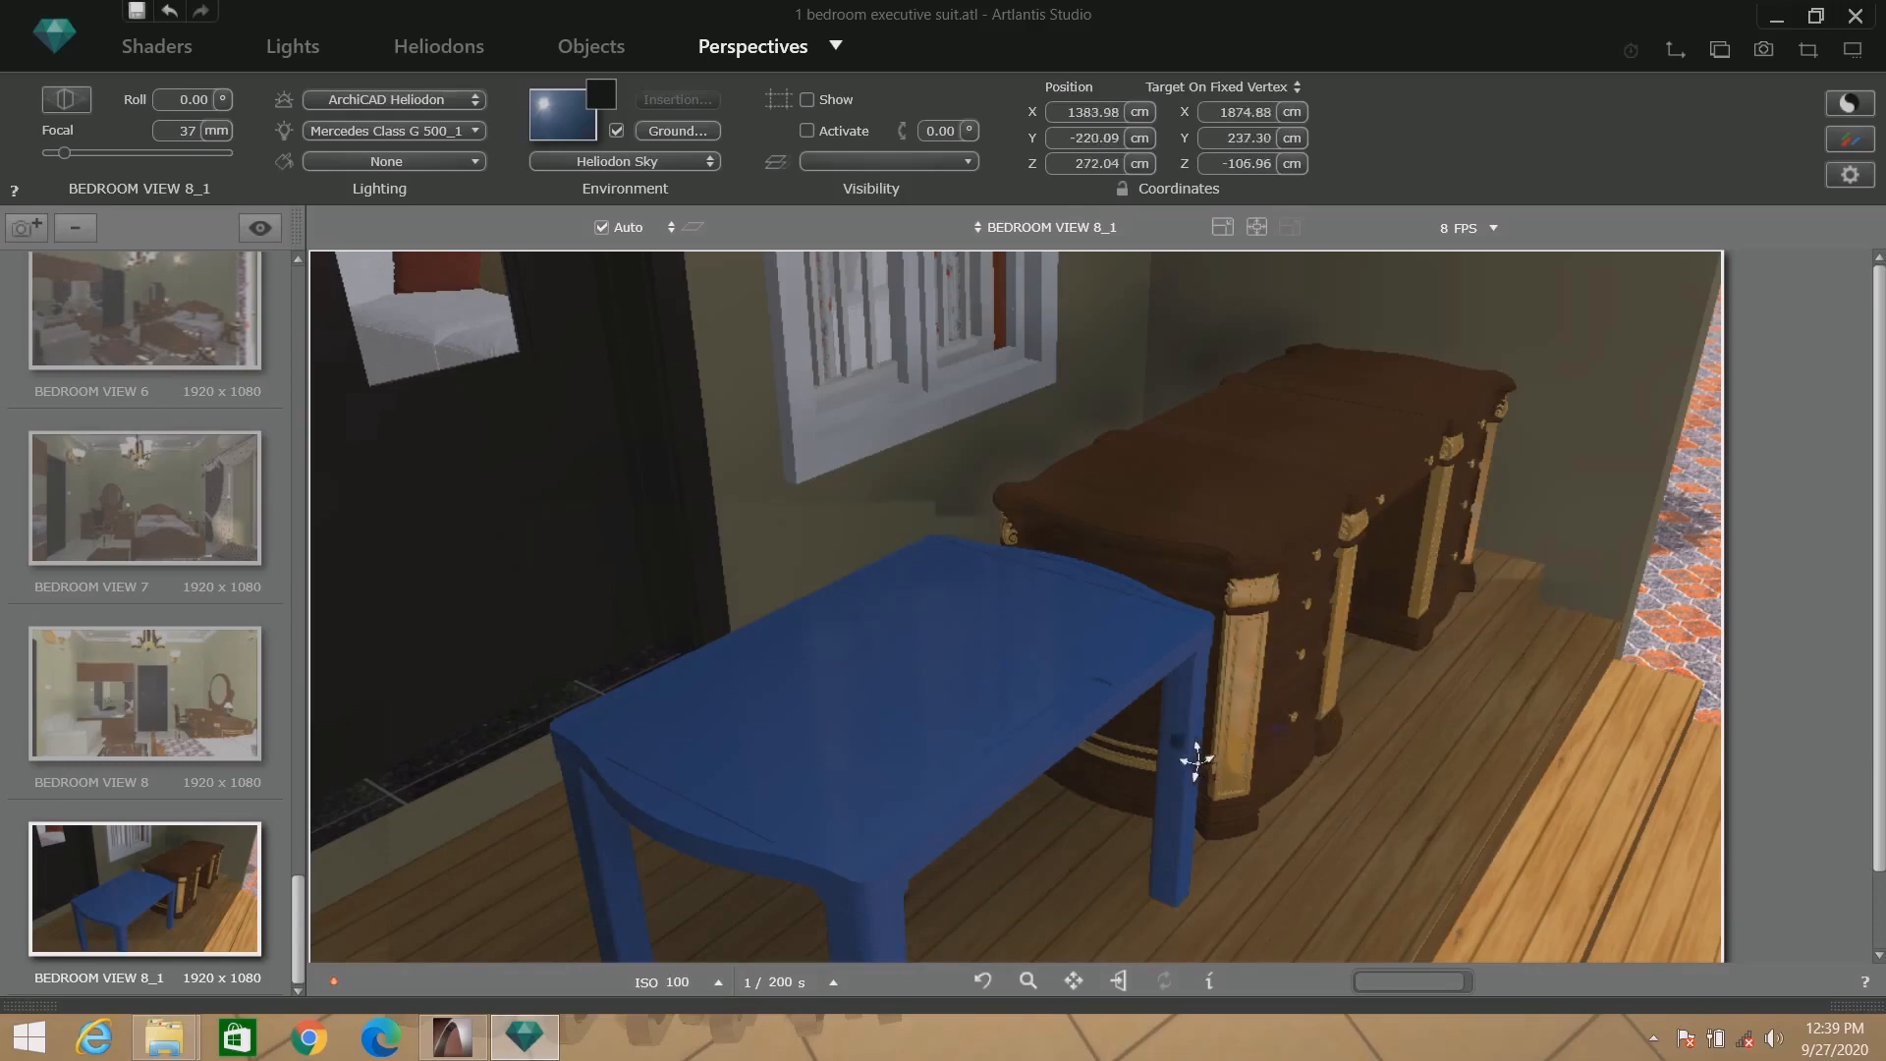
{"action": "left_click_drag", "start_coordinate": [1196, 759], "coordinate": [537, 673]}
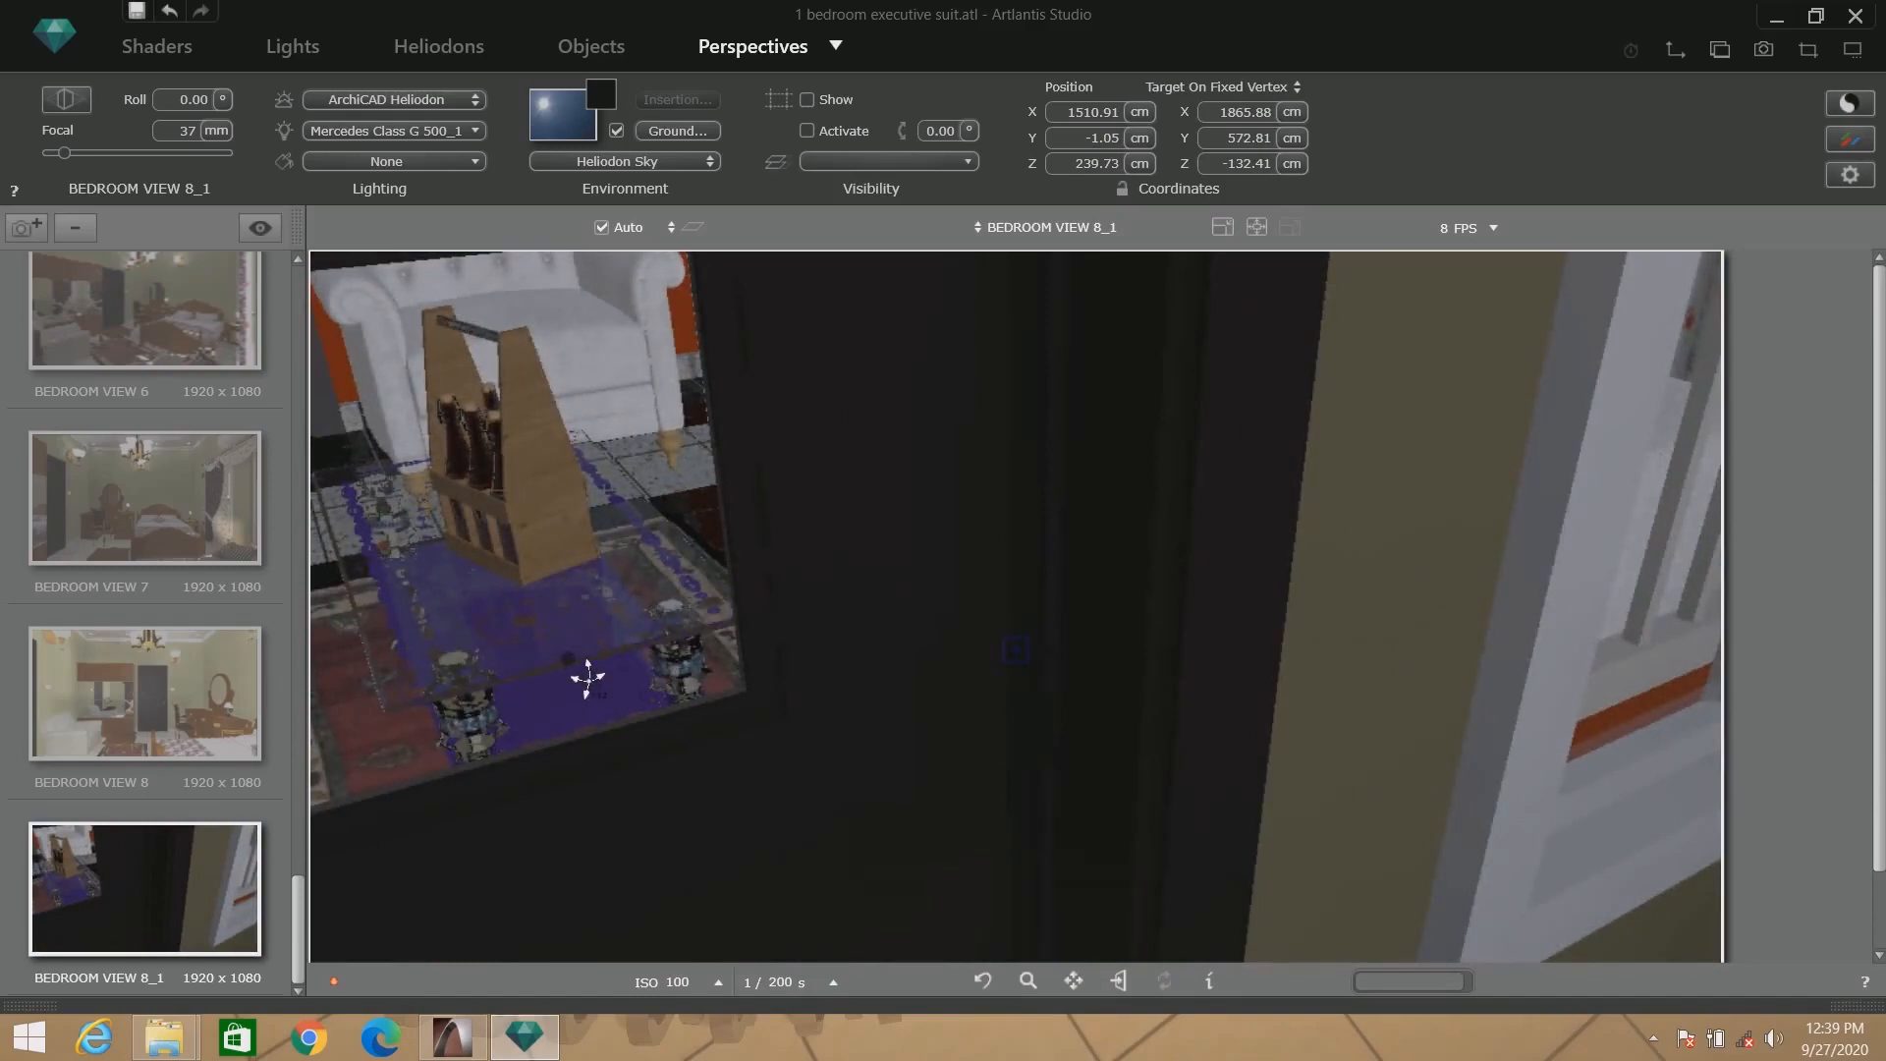
{"action": "scroll", "coordinate": [663, 713], "scroll_direction": "down", "scroll_amount": 3}
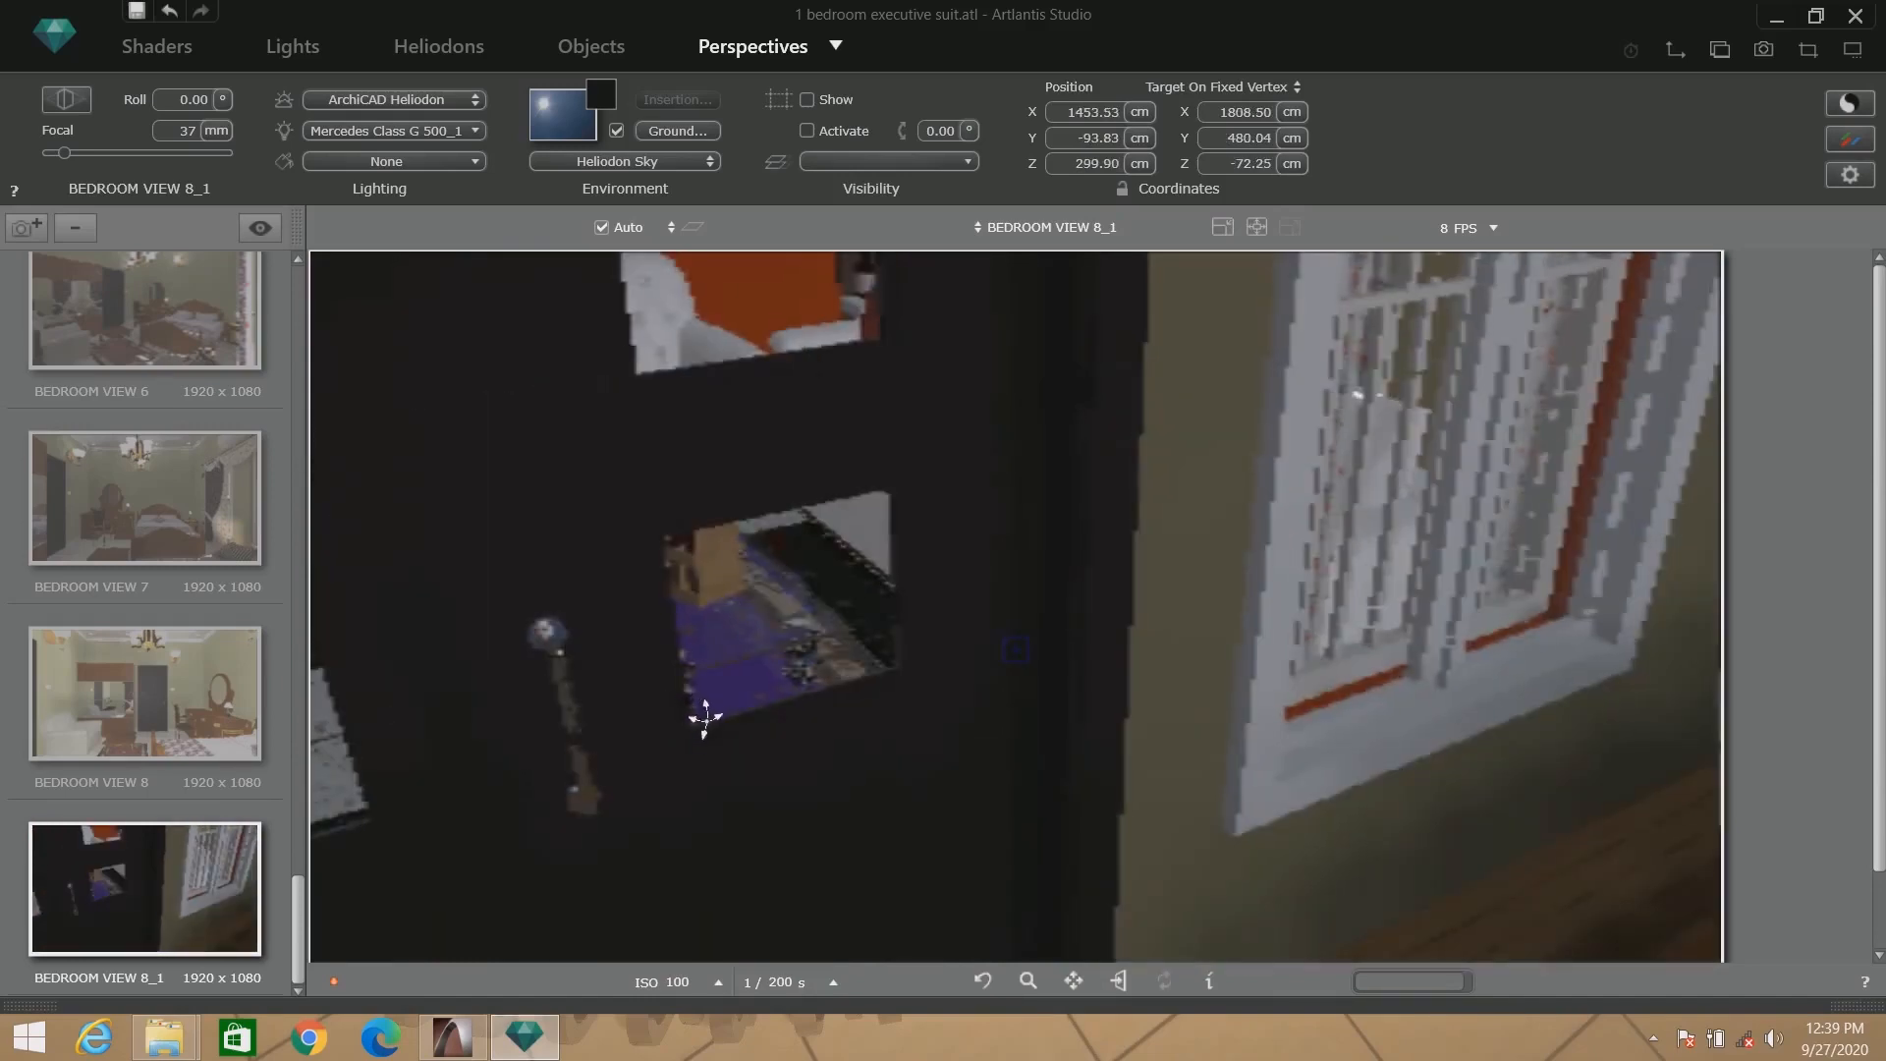
{"action": "scroll", "coordinate": [694, 707], "scroll_direction": "down", "scroll_amount": 3}
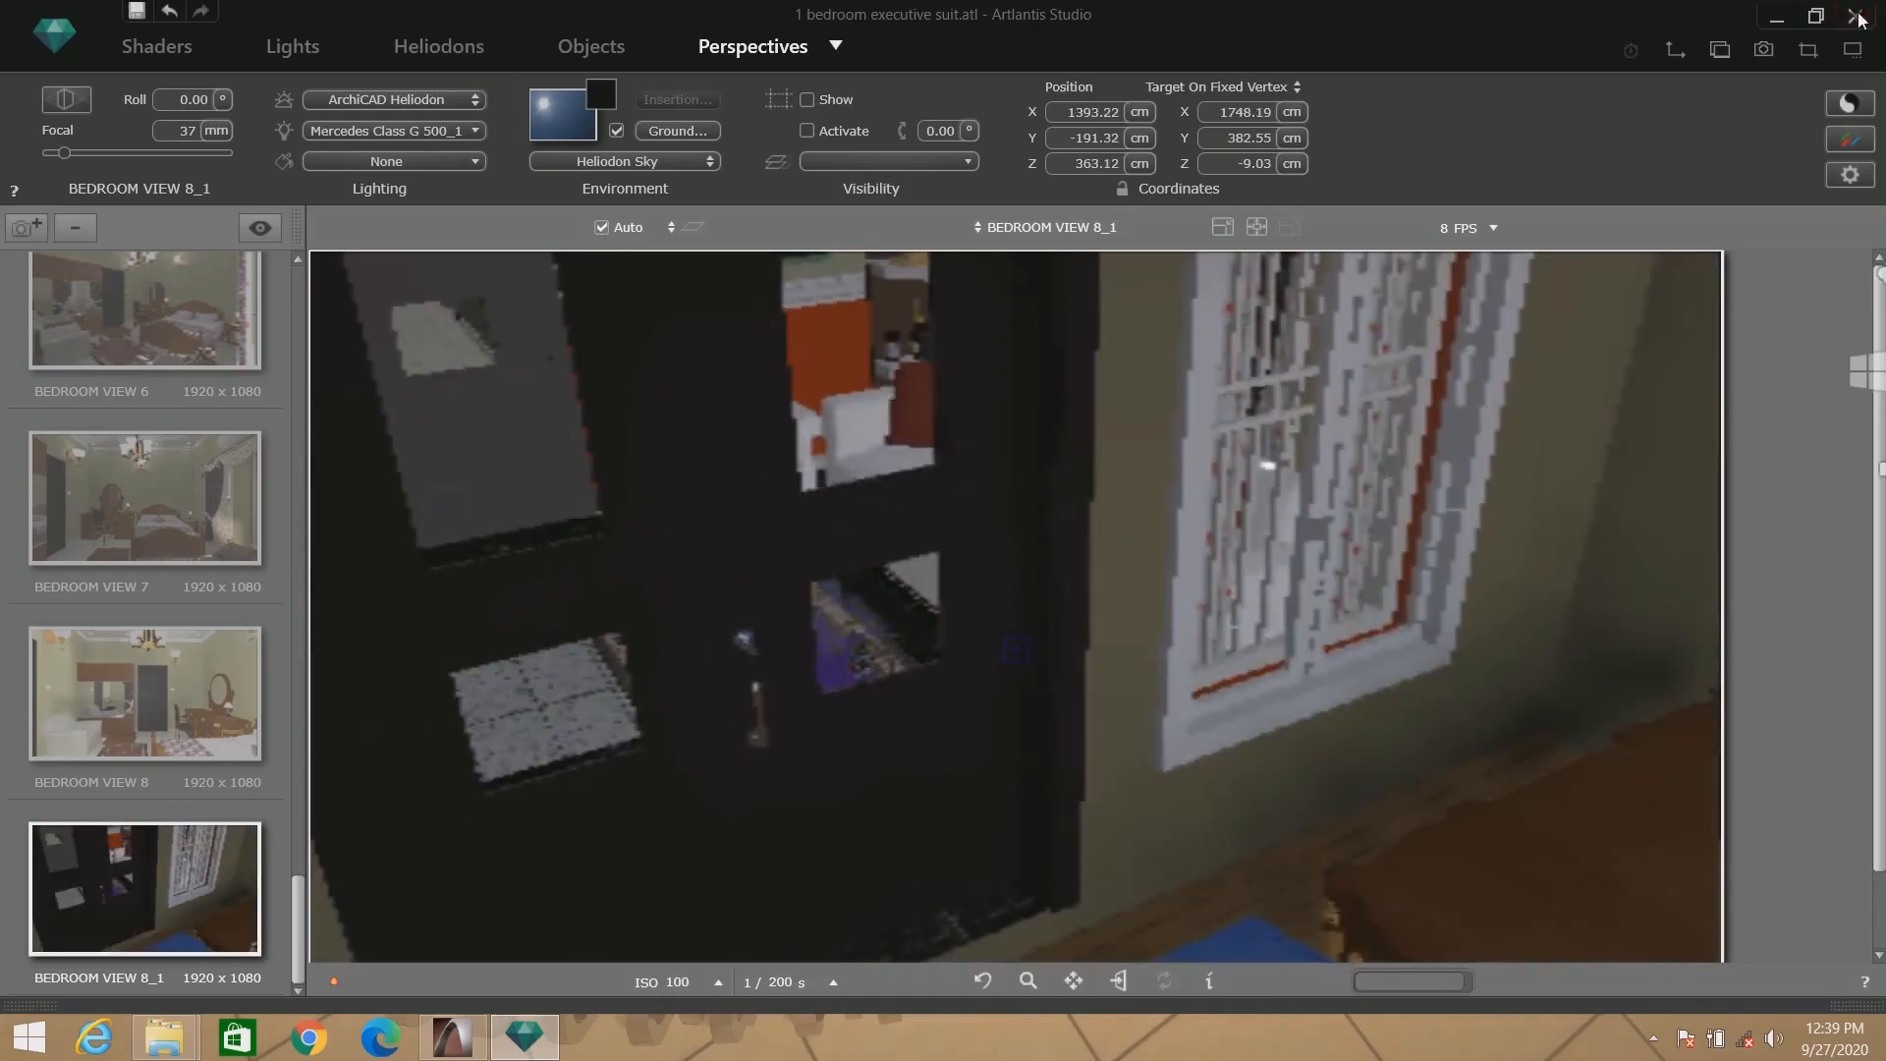
Close the 1 bedroom executive suit project and exit Artlantis Studio.
{"action": "left_click", "coordinate": [1857, 17]}
{"action": "left_click", "coordinate": [836, 556]}
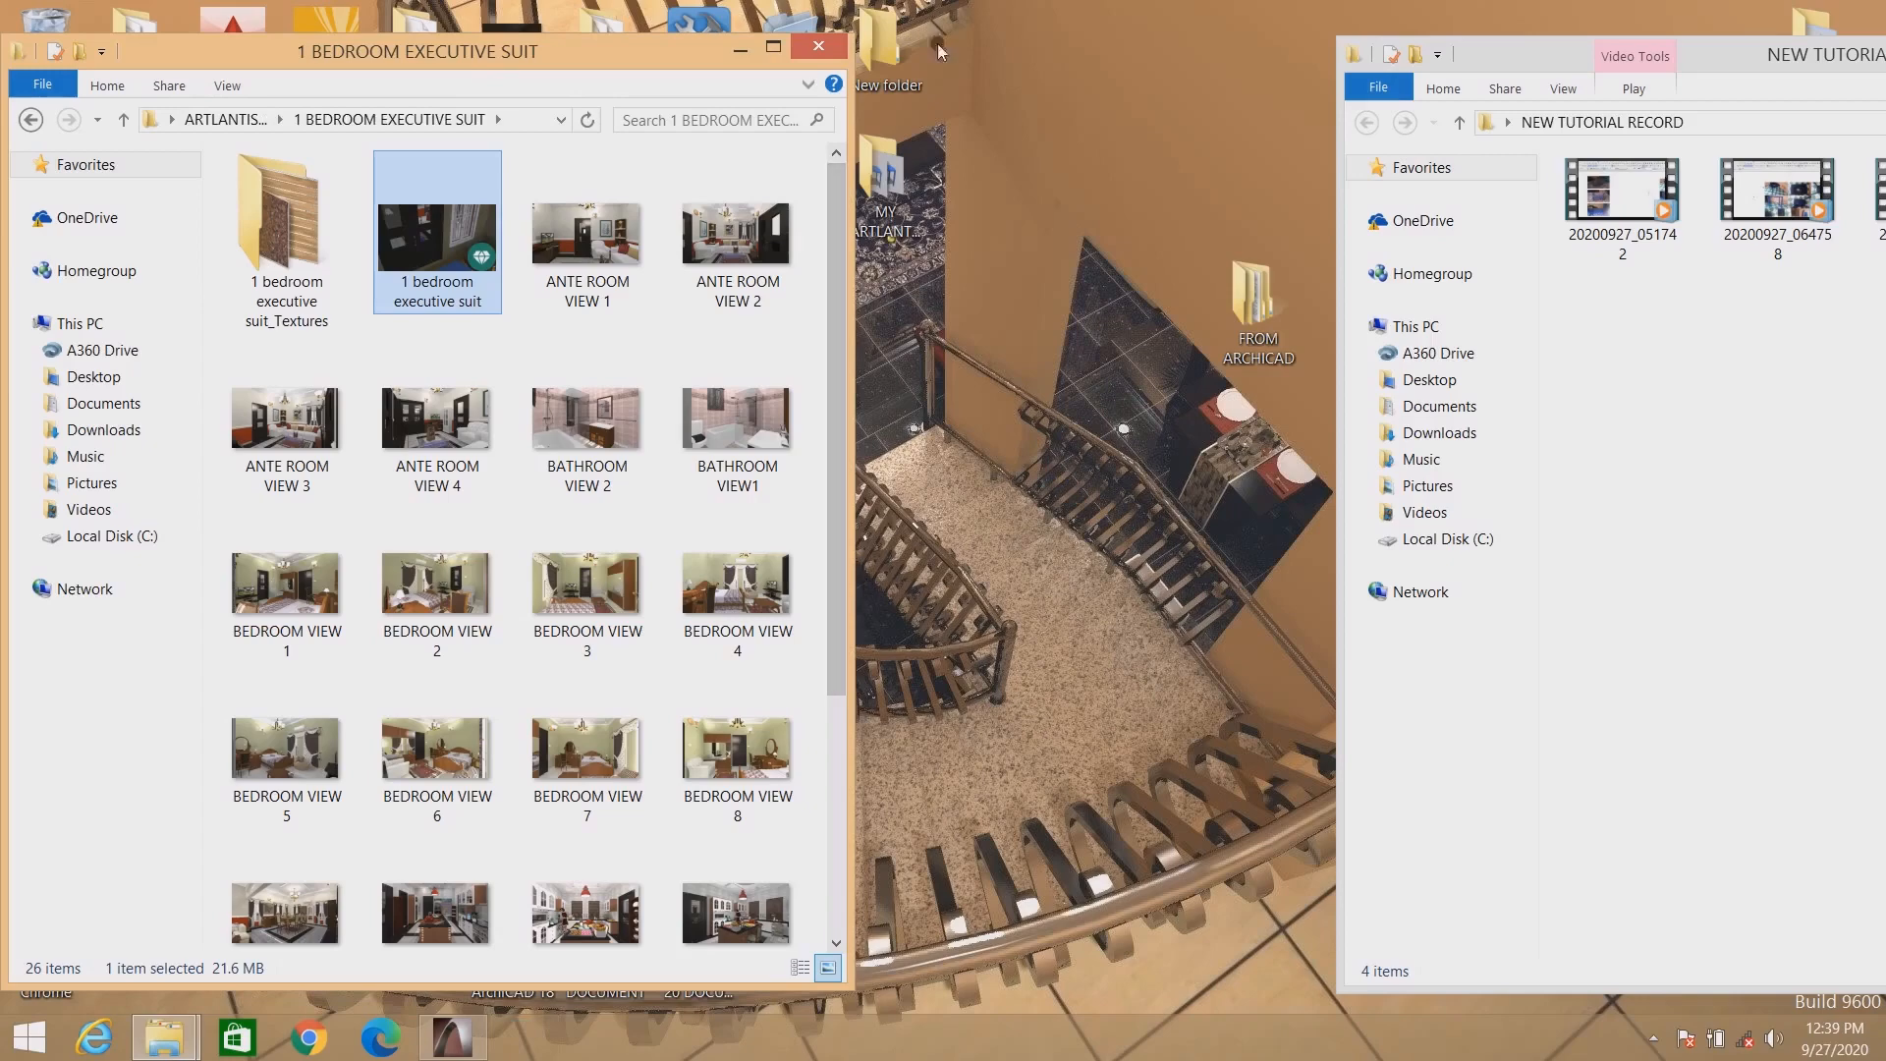
Close the project folder window, switch to ArchiCAD and delete the plastic table from the ground floor plan.
{"action": "left_click", "coordinate": [818, 47]}
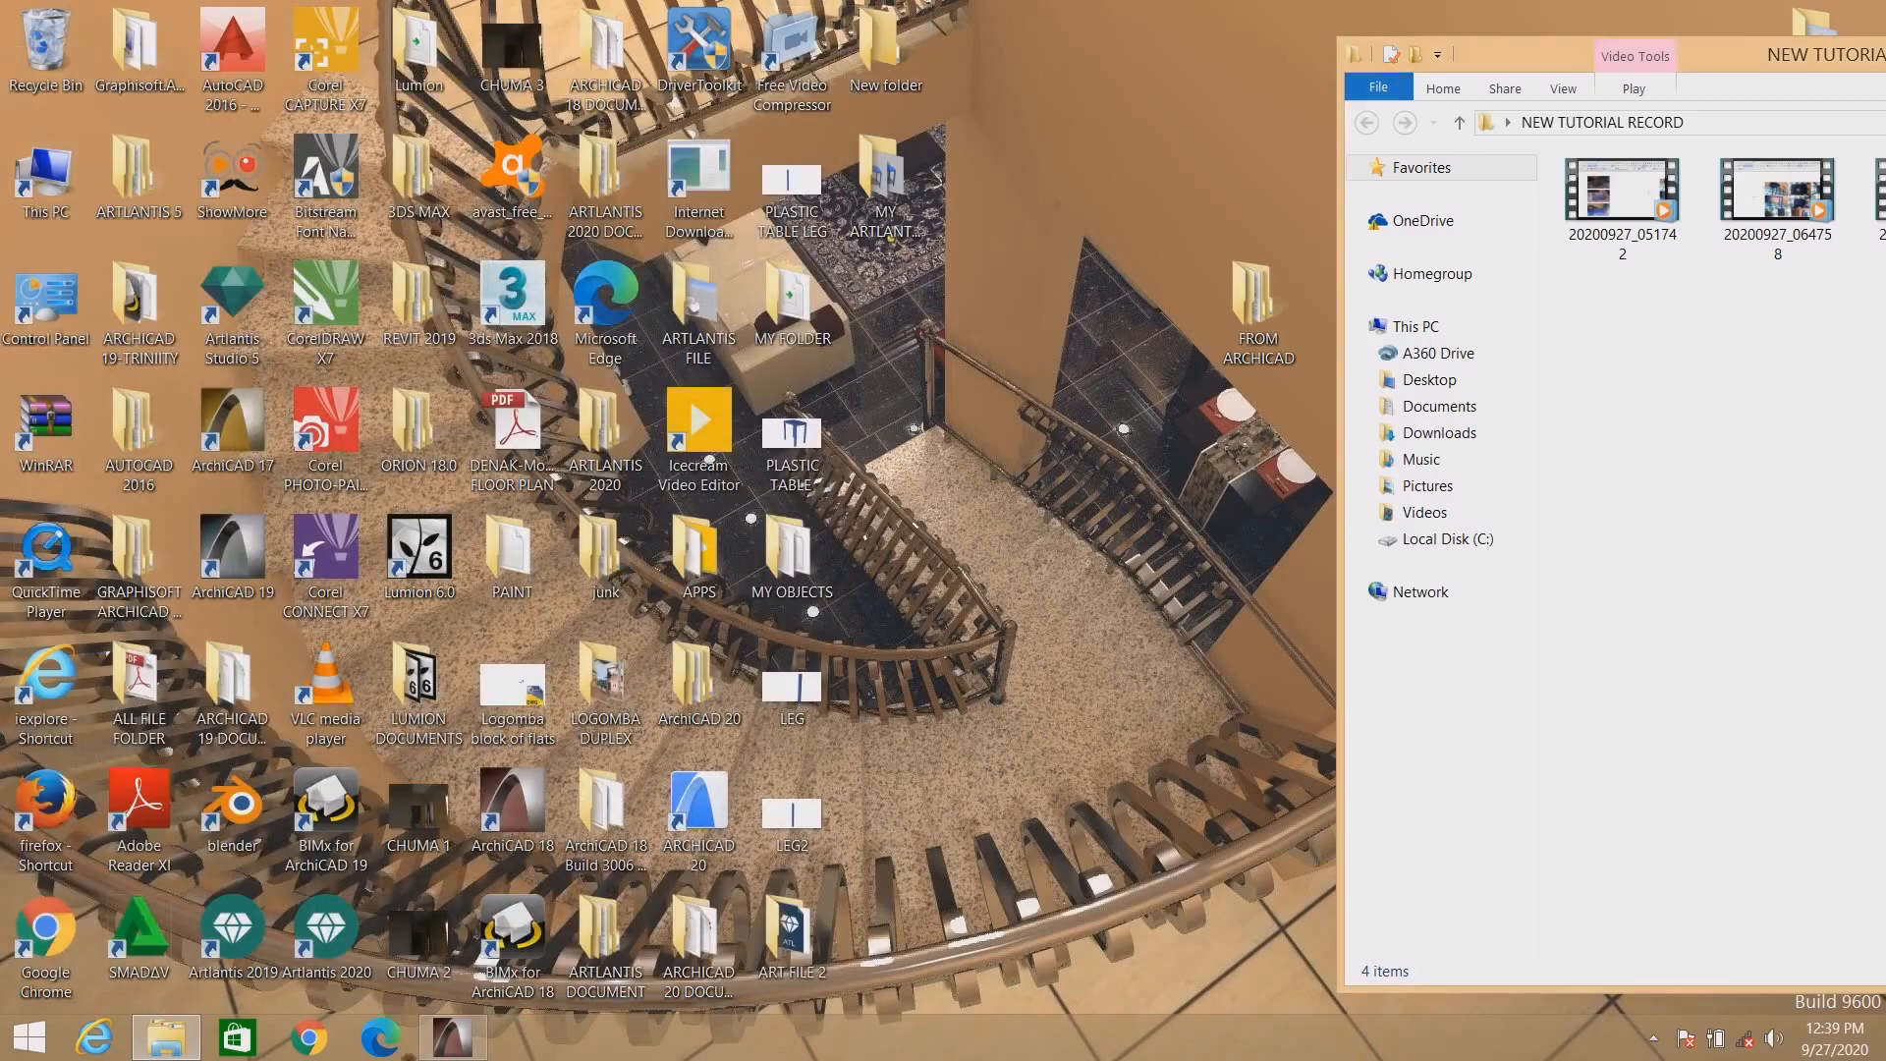
{"action": "left_click", "coordinate": [447, 1039]}
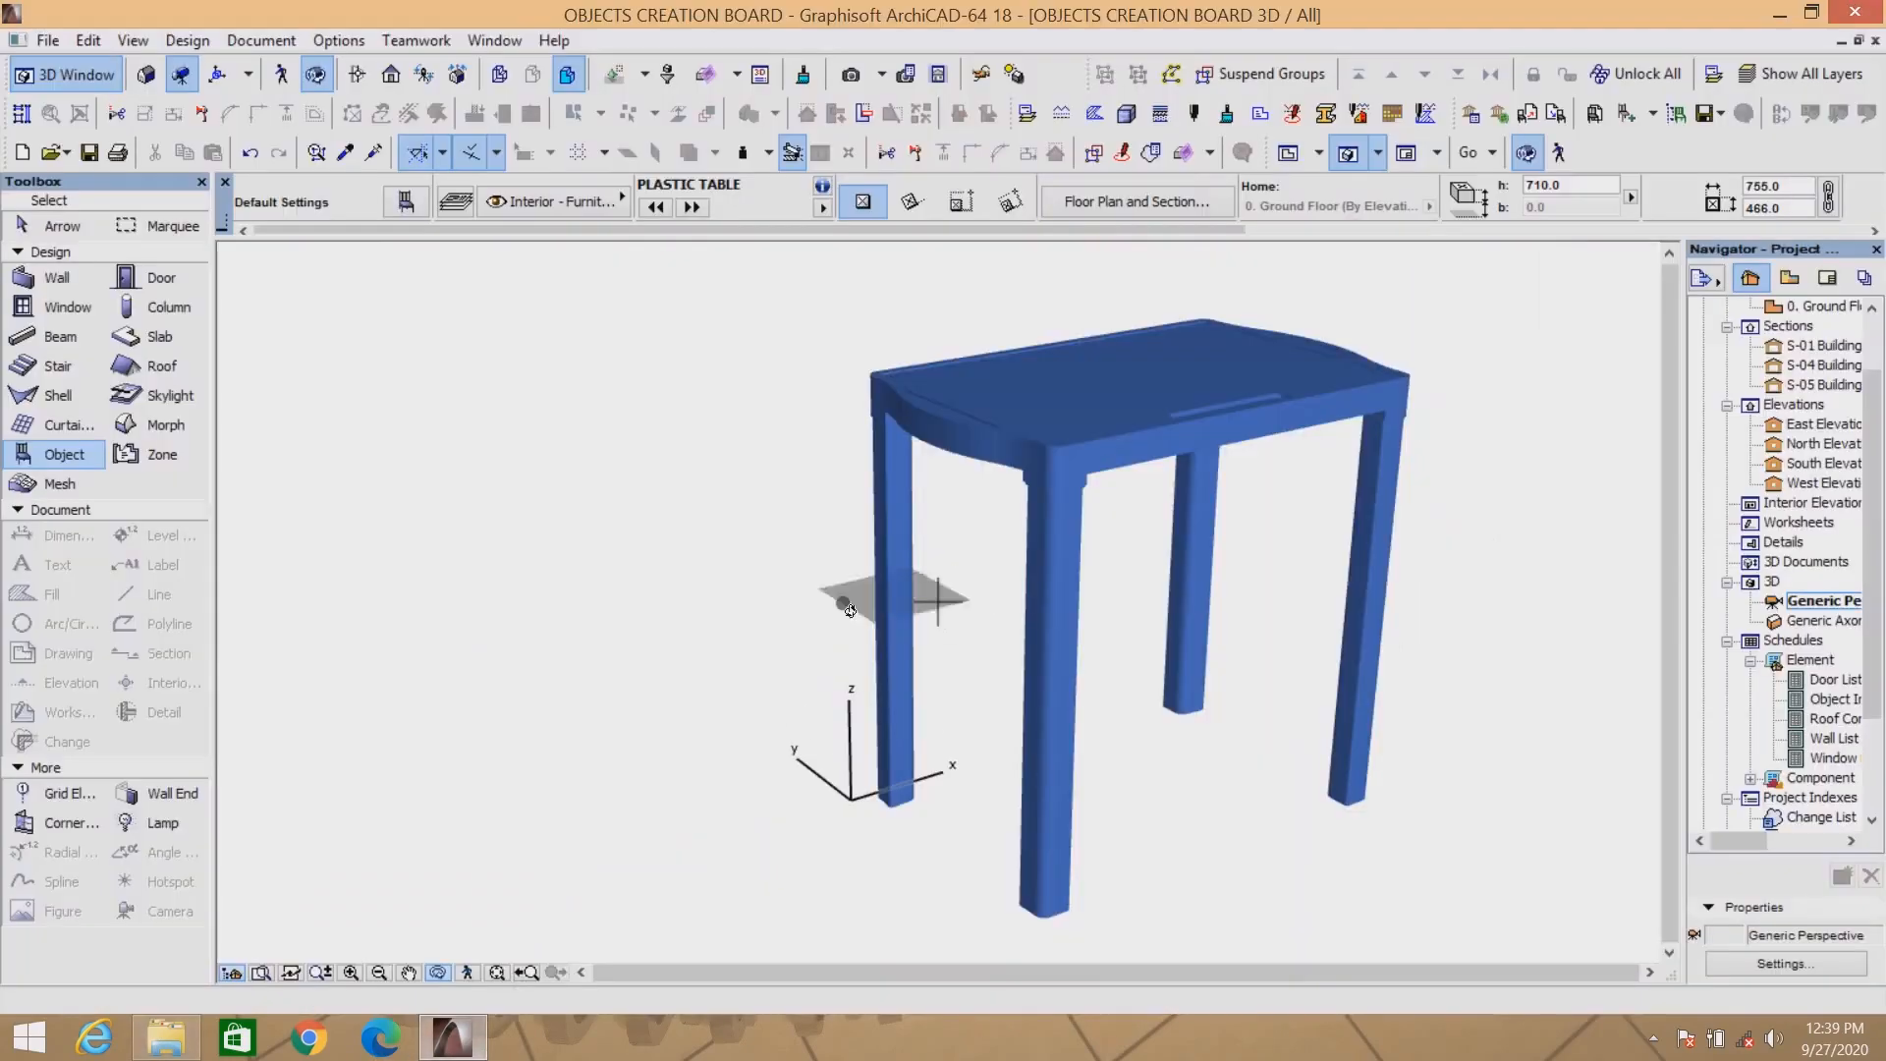
{"action": "left_click", "coordinate": [1289, 152]}
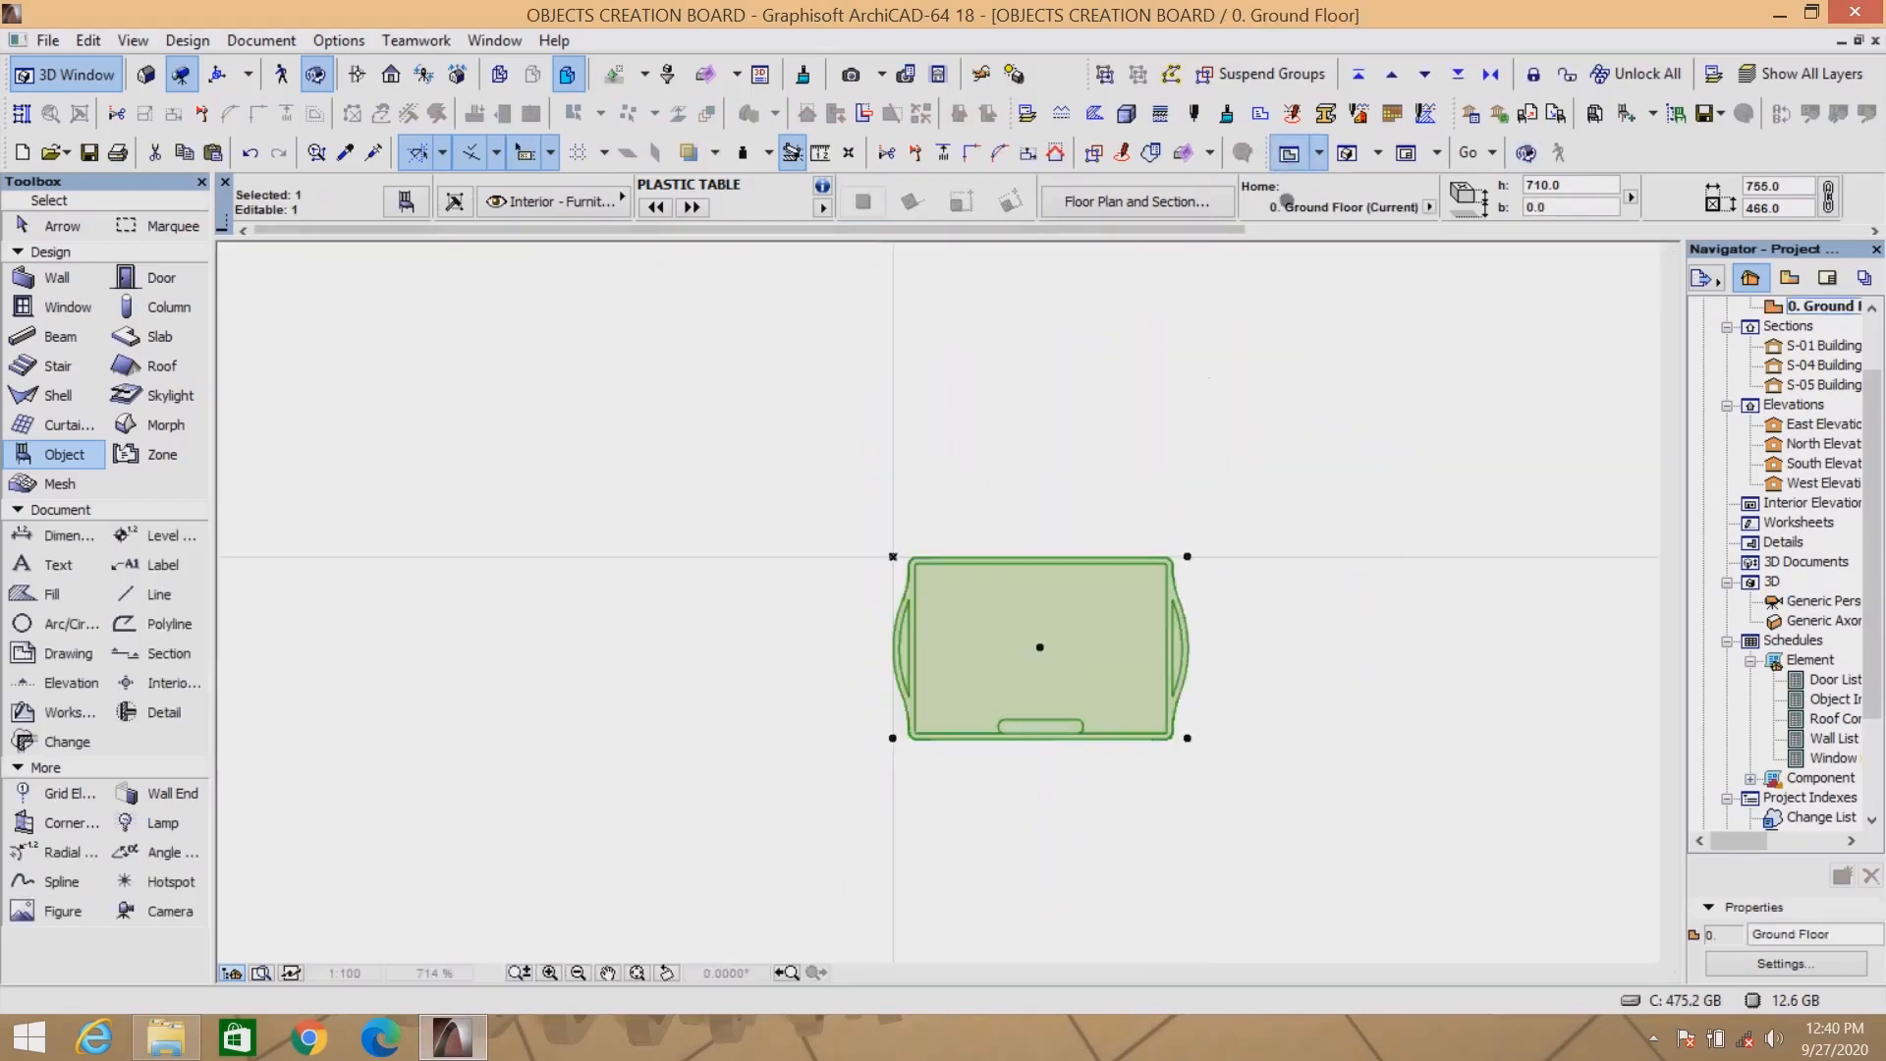
{"action": "right_click", "coordinate": [1301, 409]}
{"action": "mouse_move", "coordinate": [1385, 686]}
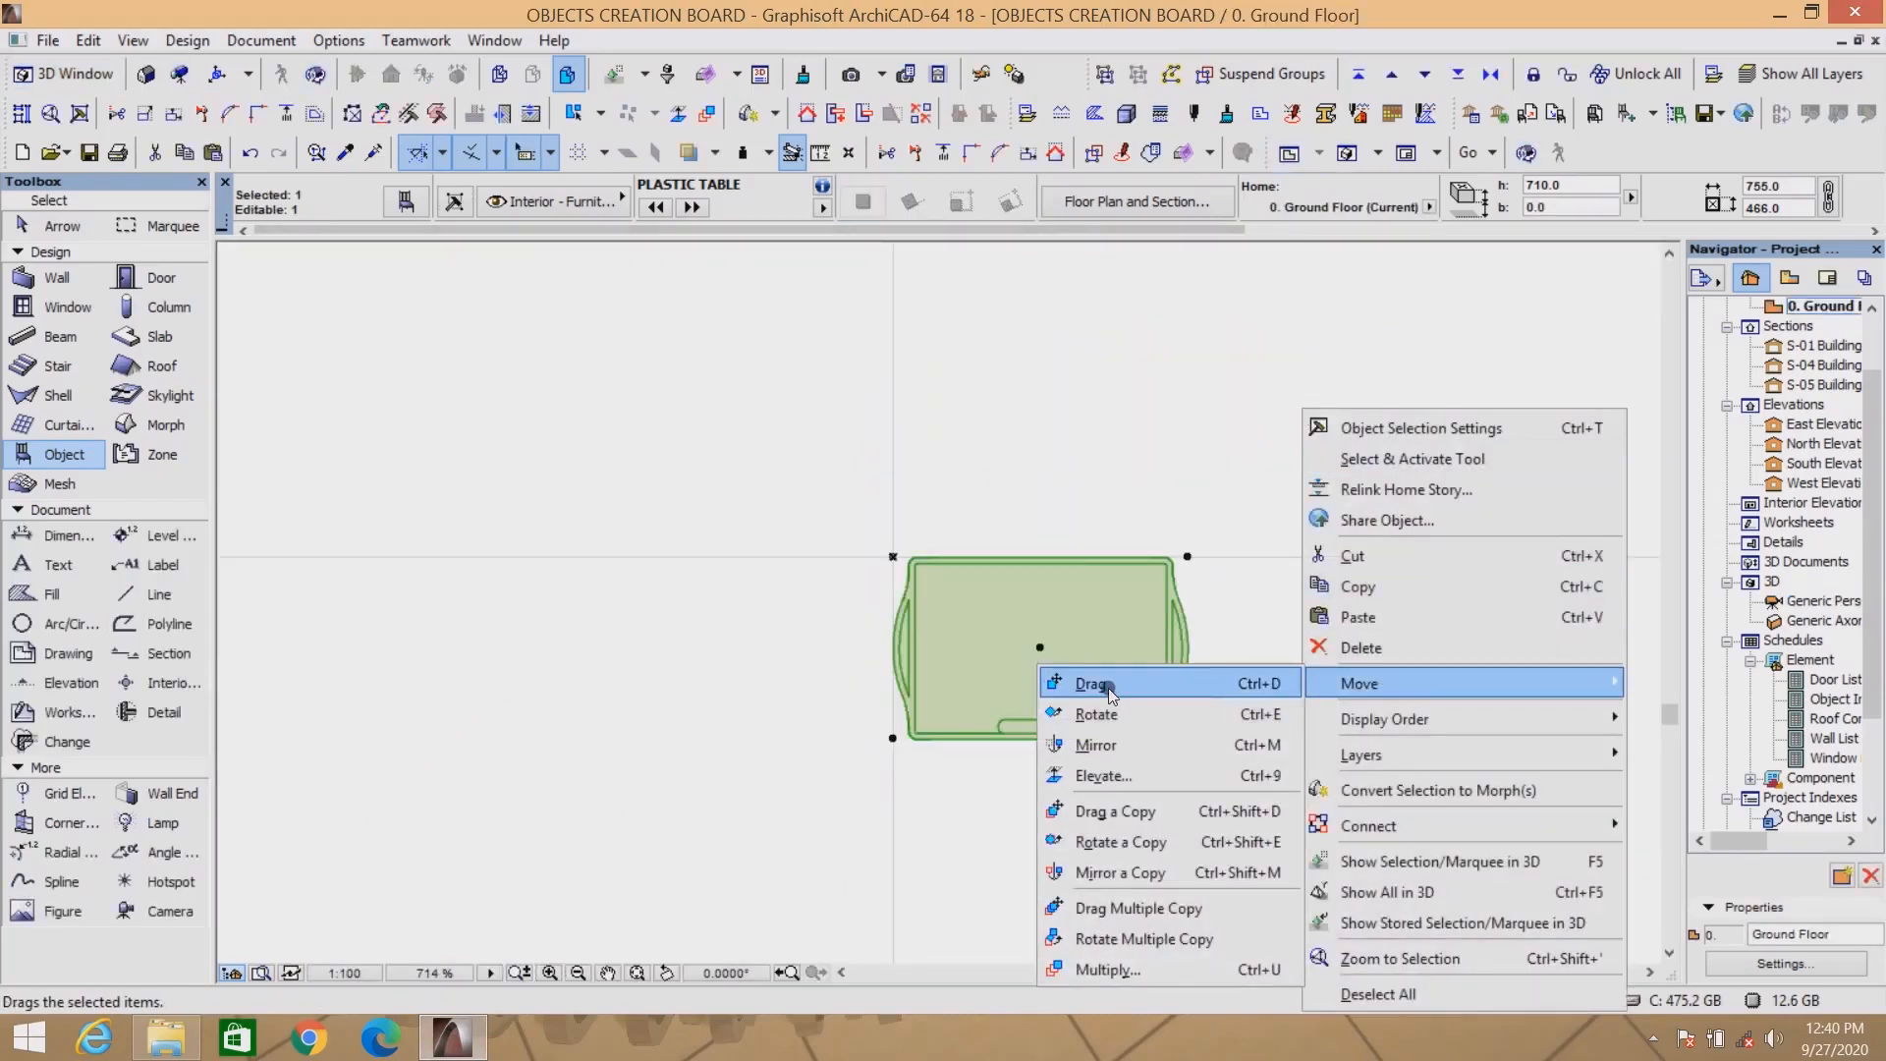
{"action": "left_click", "coordinate": [1336, 647]}
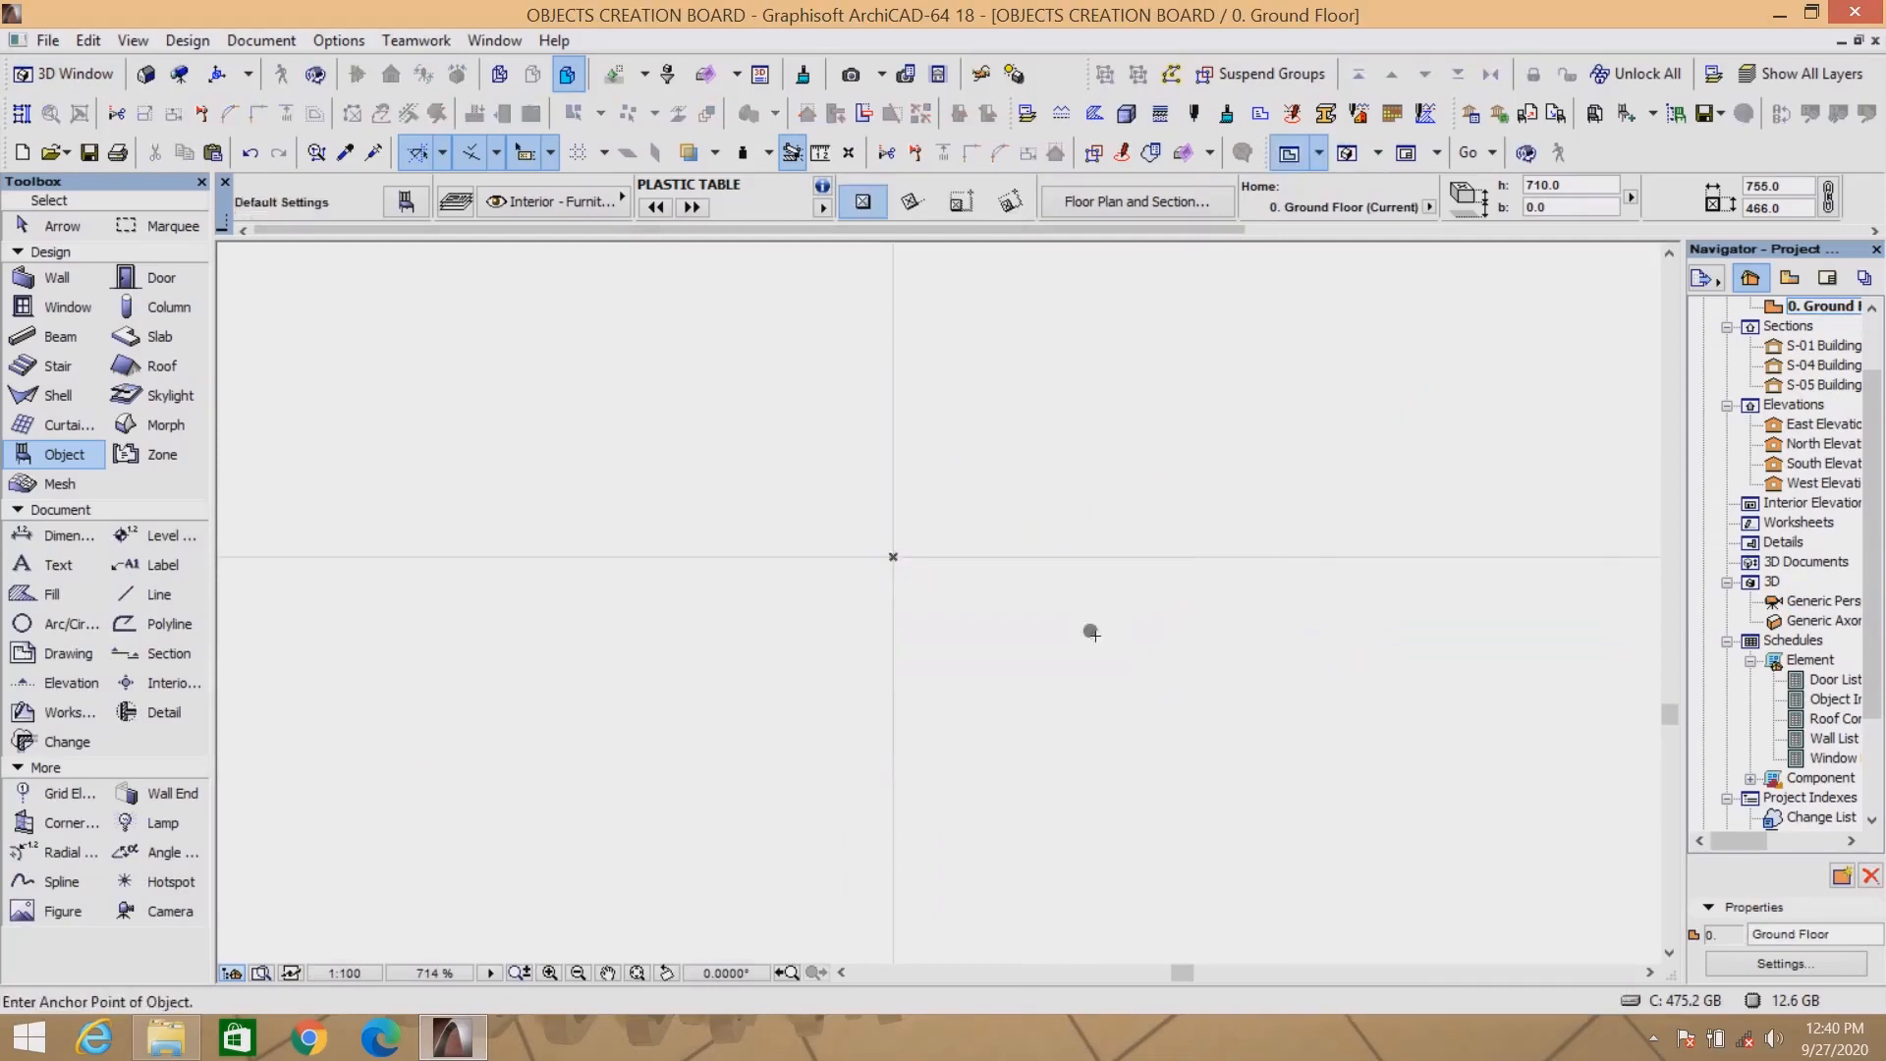
Place My Center Deco Glass table from the Geo-02 Objects-2019 library with its corner at the project origin.
{"action": "left_click", "coordinate": [407, 203]}
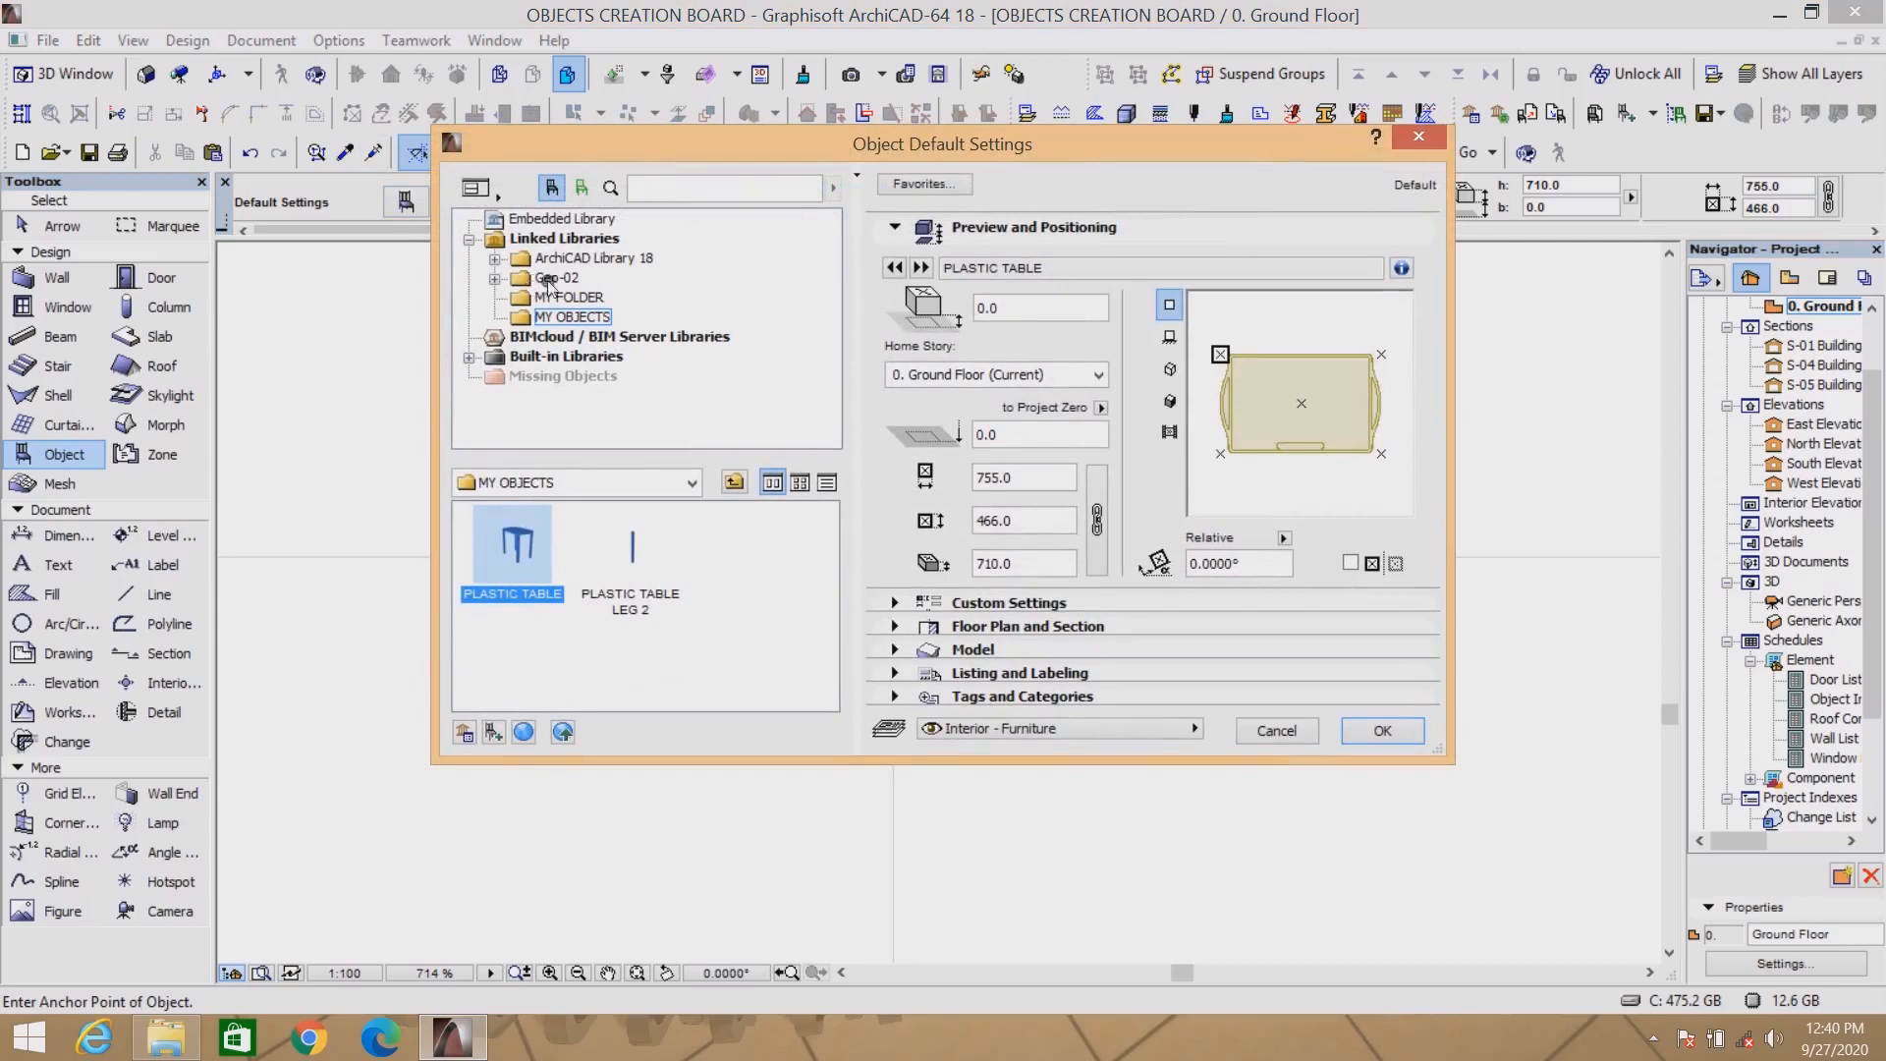
{"action": "left_click", "coordinate": [495, 280]}
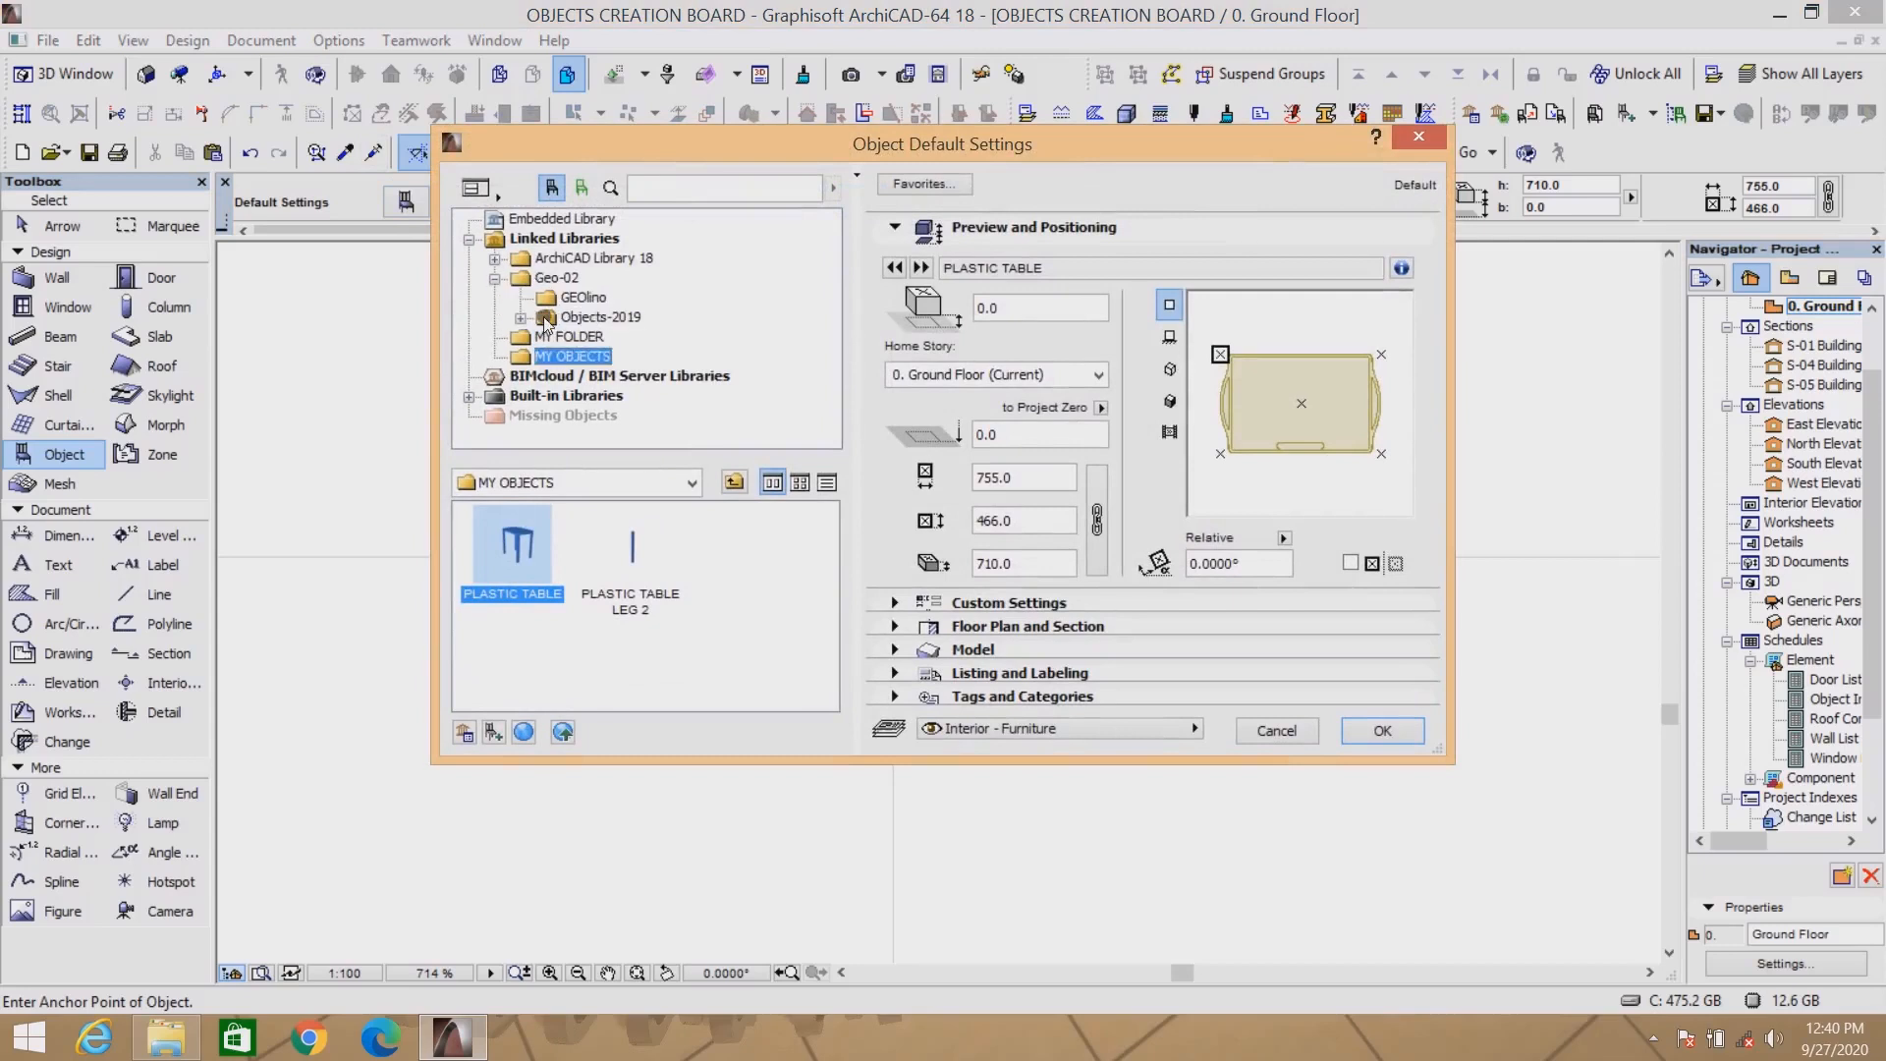
{"action": "left_click", "coordinate": [546, 319]}
{"action": "left_click_drag", "start_coordinate": [825, 532], "coordinate": [828, 629]}
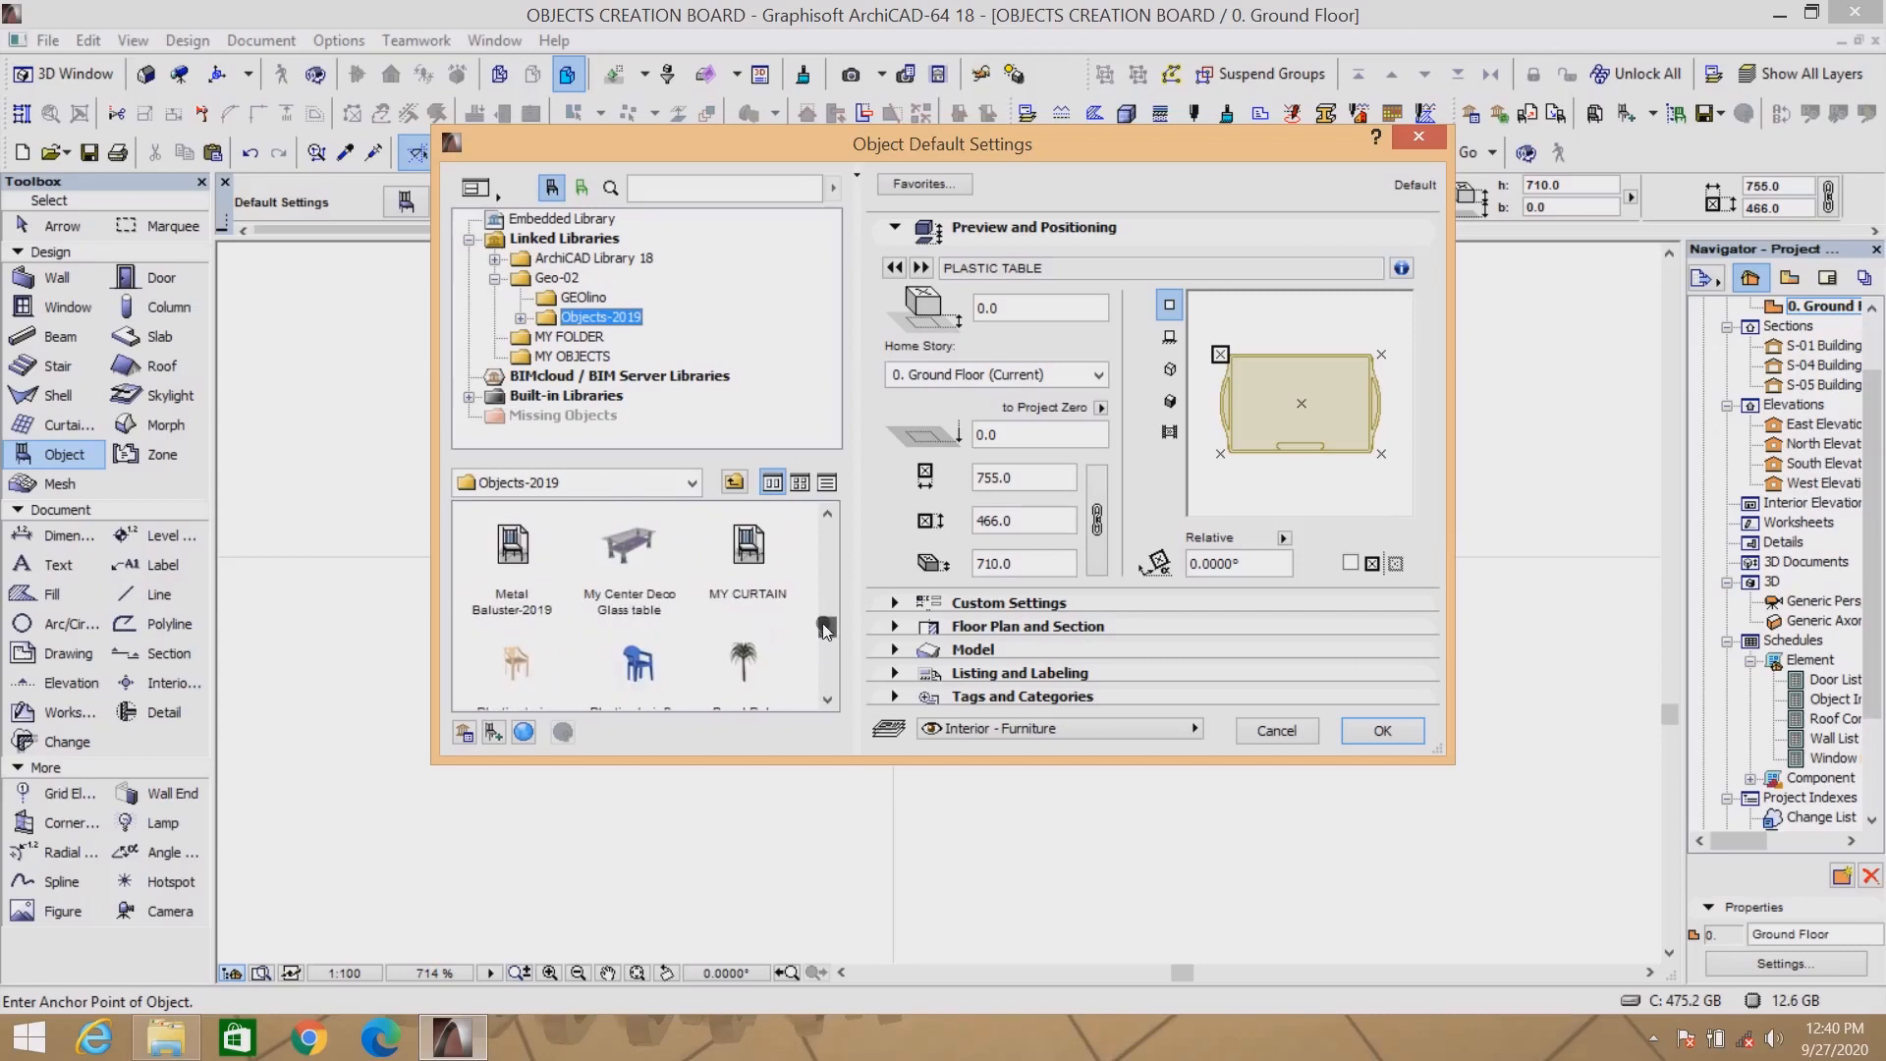
{"action": "left_click", "coordinate": [622, 547]}
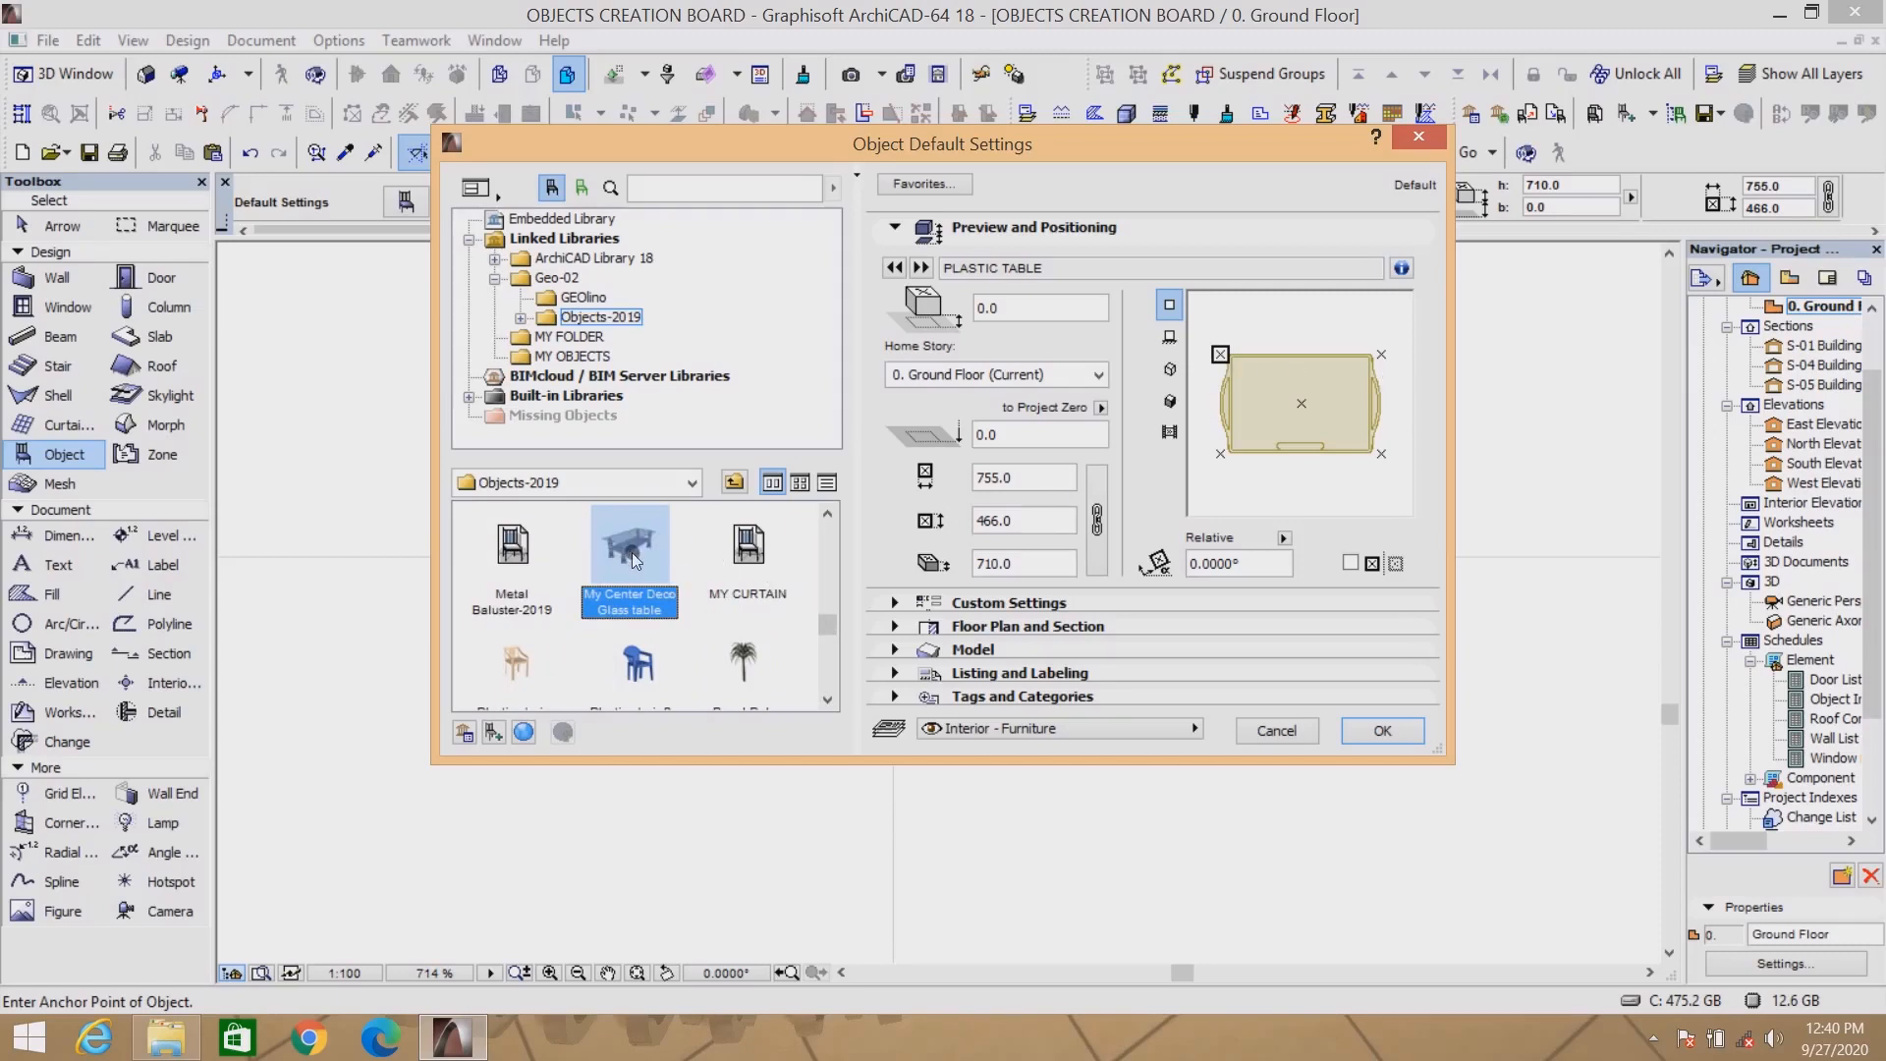
{"action": "left_click", "coordinate": [647, 560]}
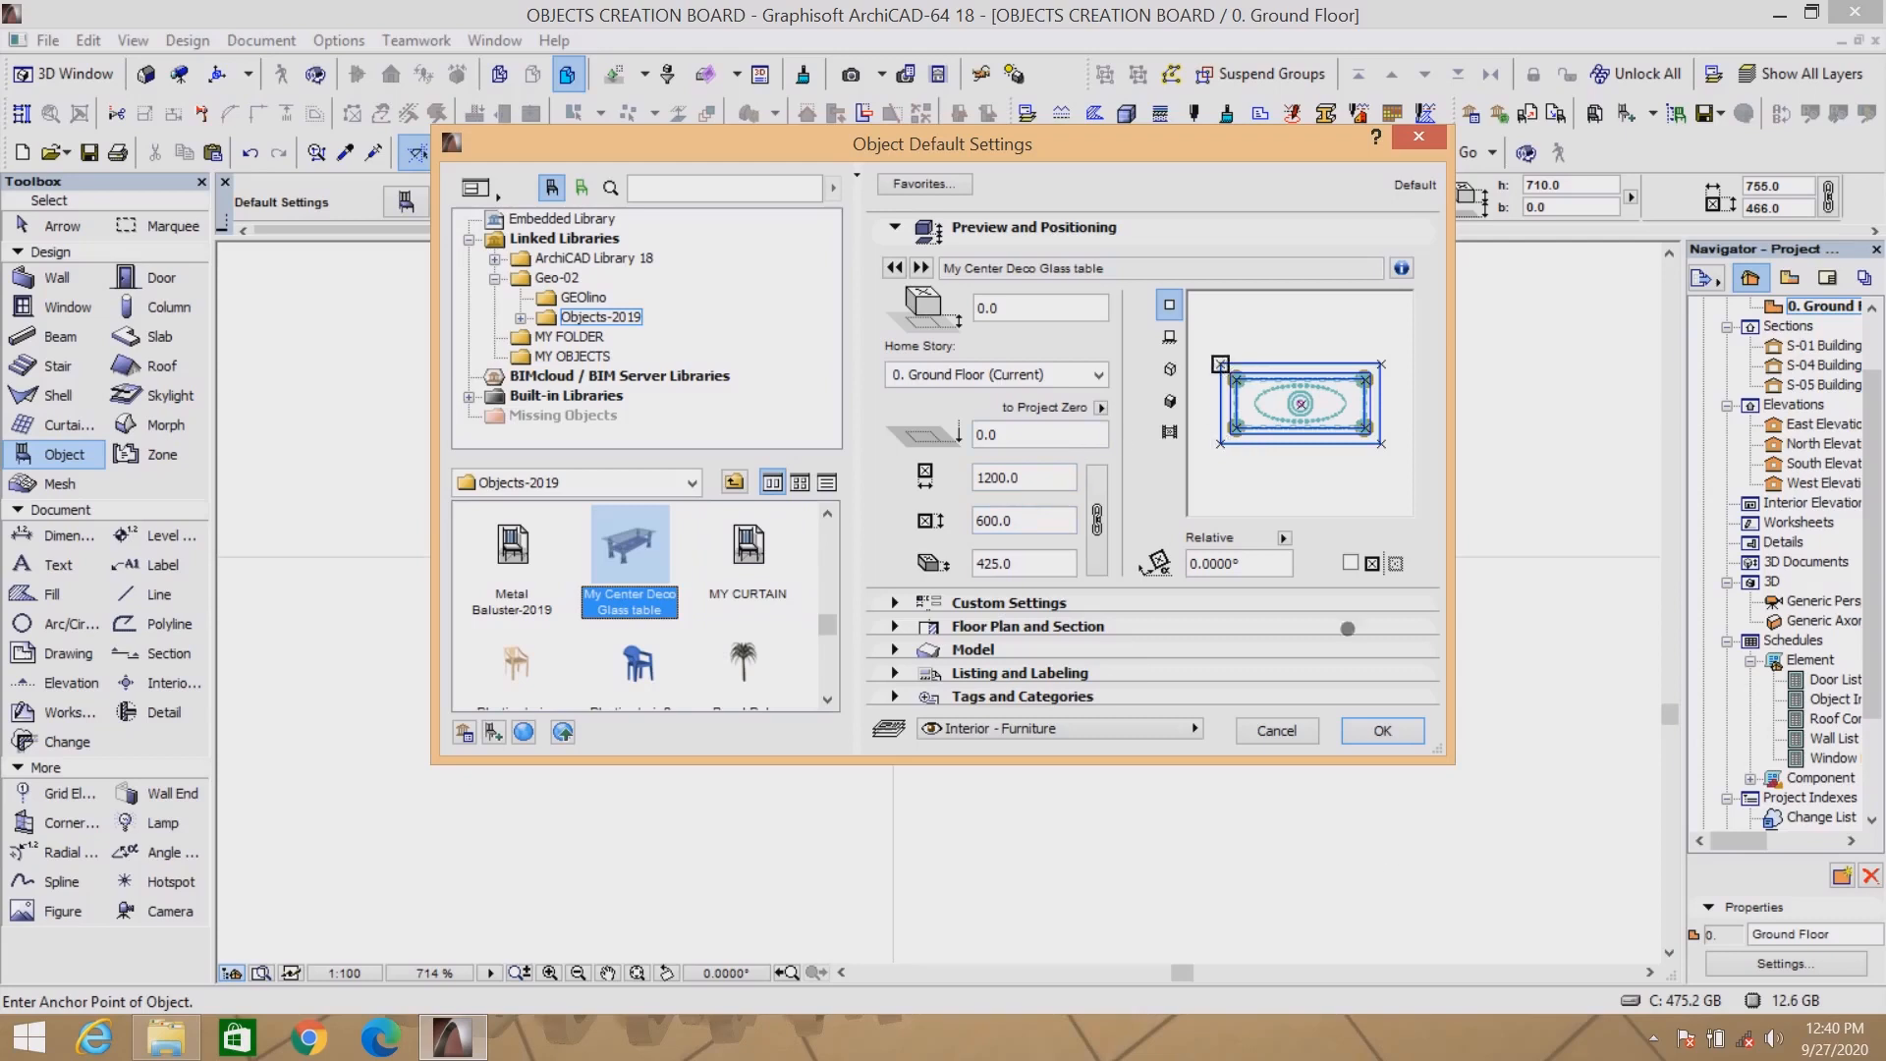
{"action": "left_click", "coordinate": [1370, 740]}
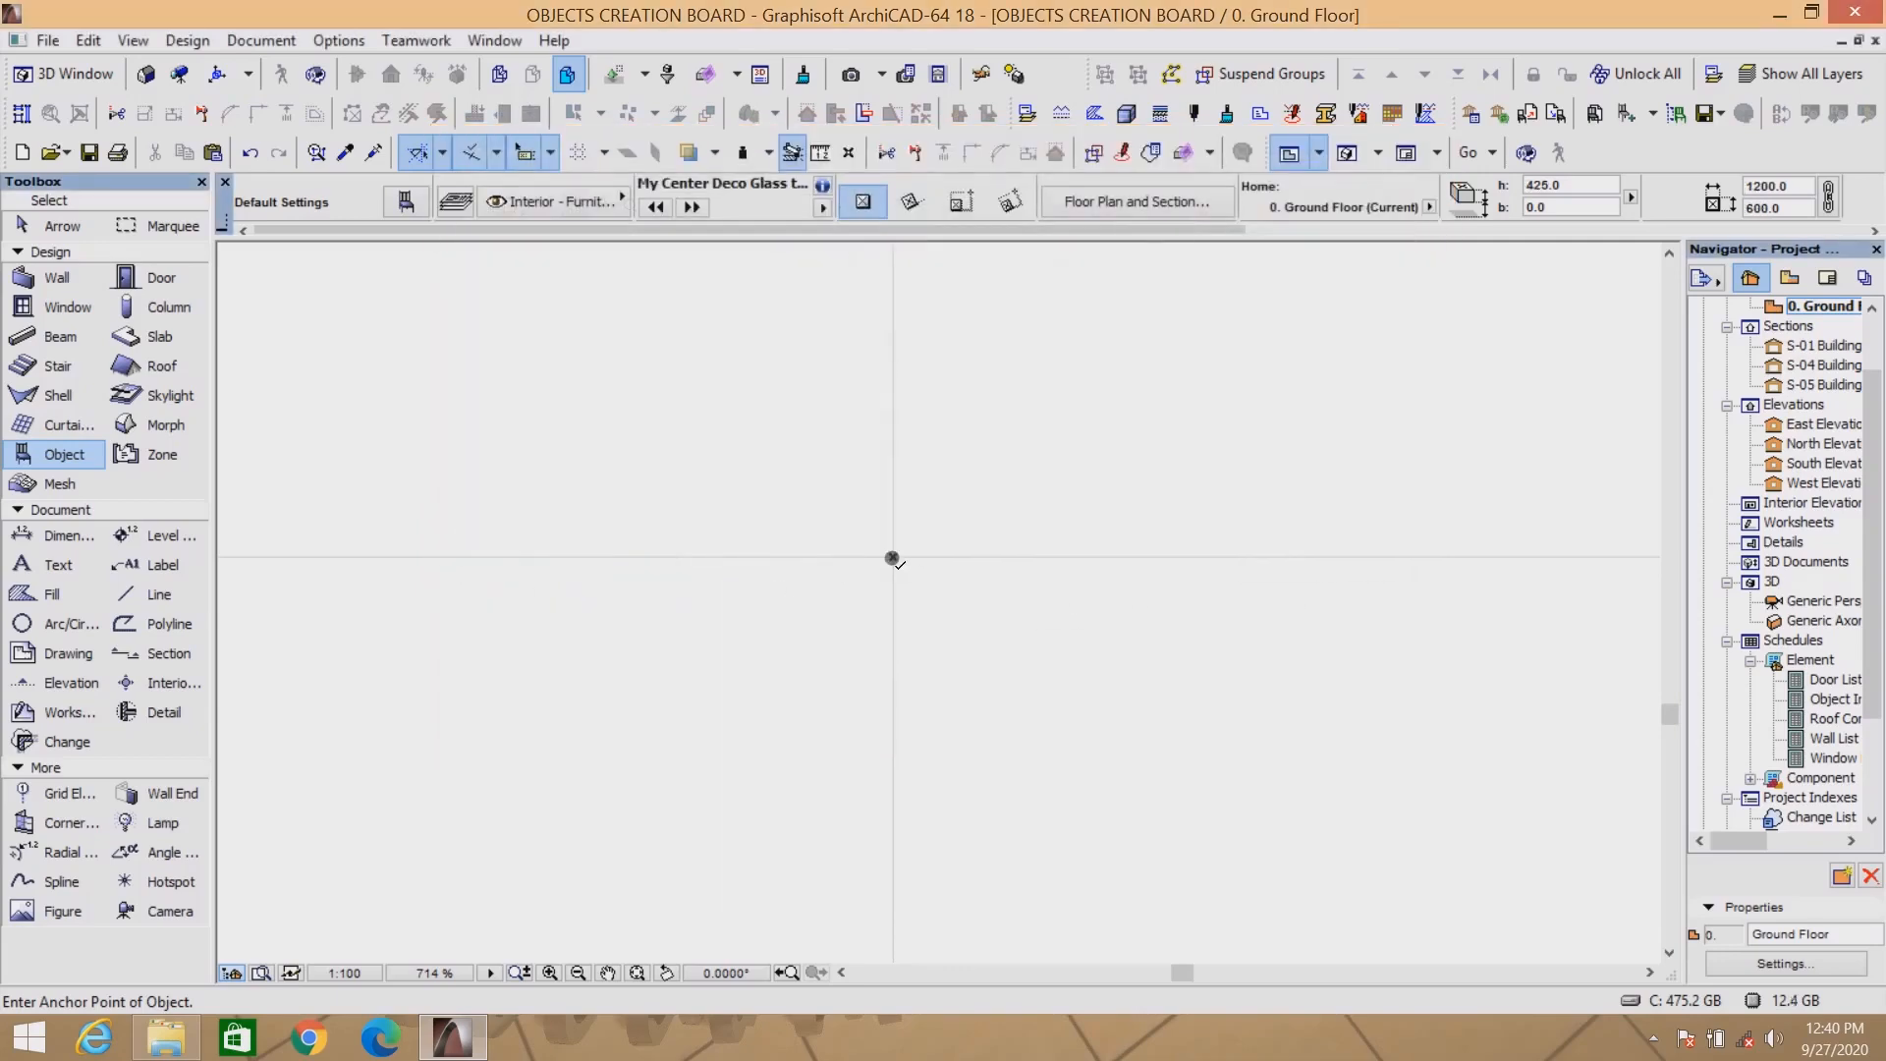
{"action": "left_click", "coordinate": [892, 558]}
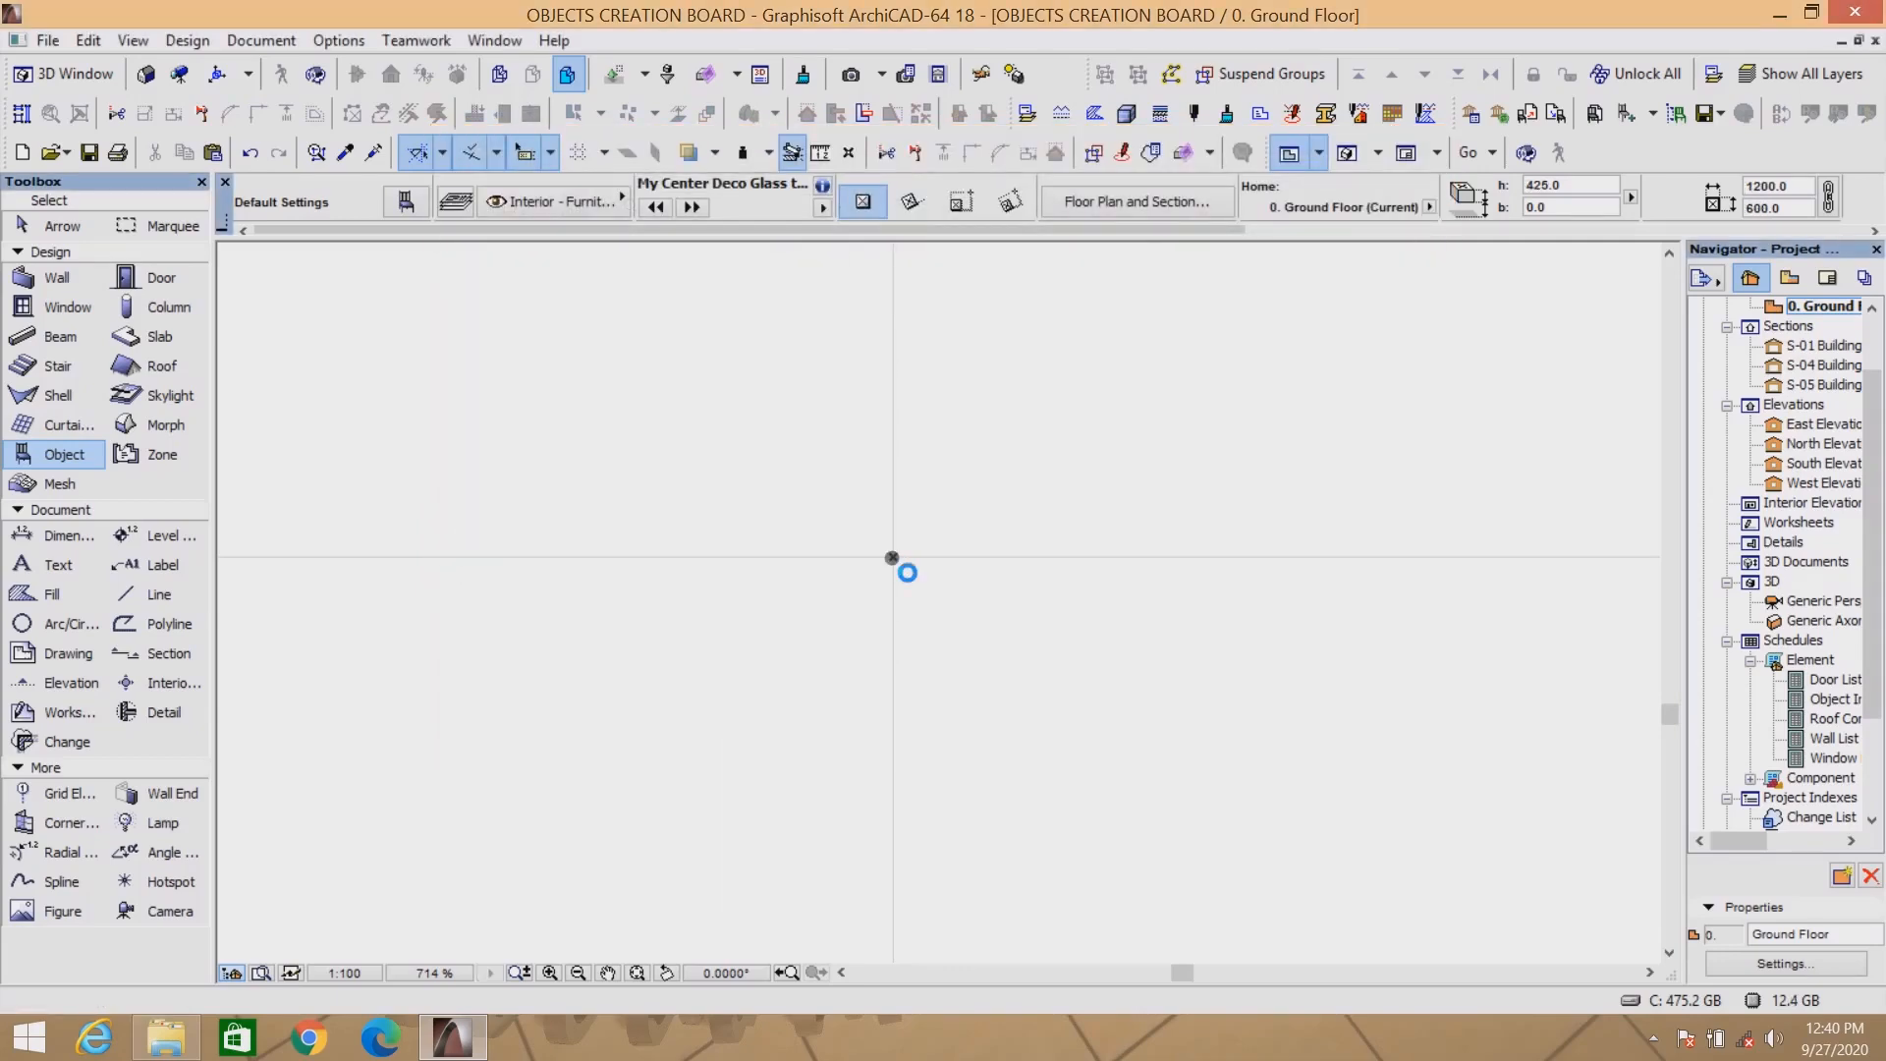
Examine the center glass table's legs, spacers and patterned lower glass up close in 3D.
{"action": "left_click", "coordinate": [1352, 156]}
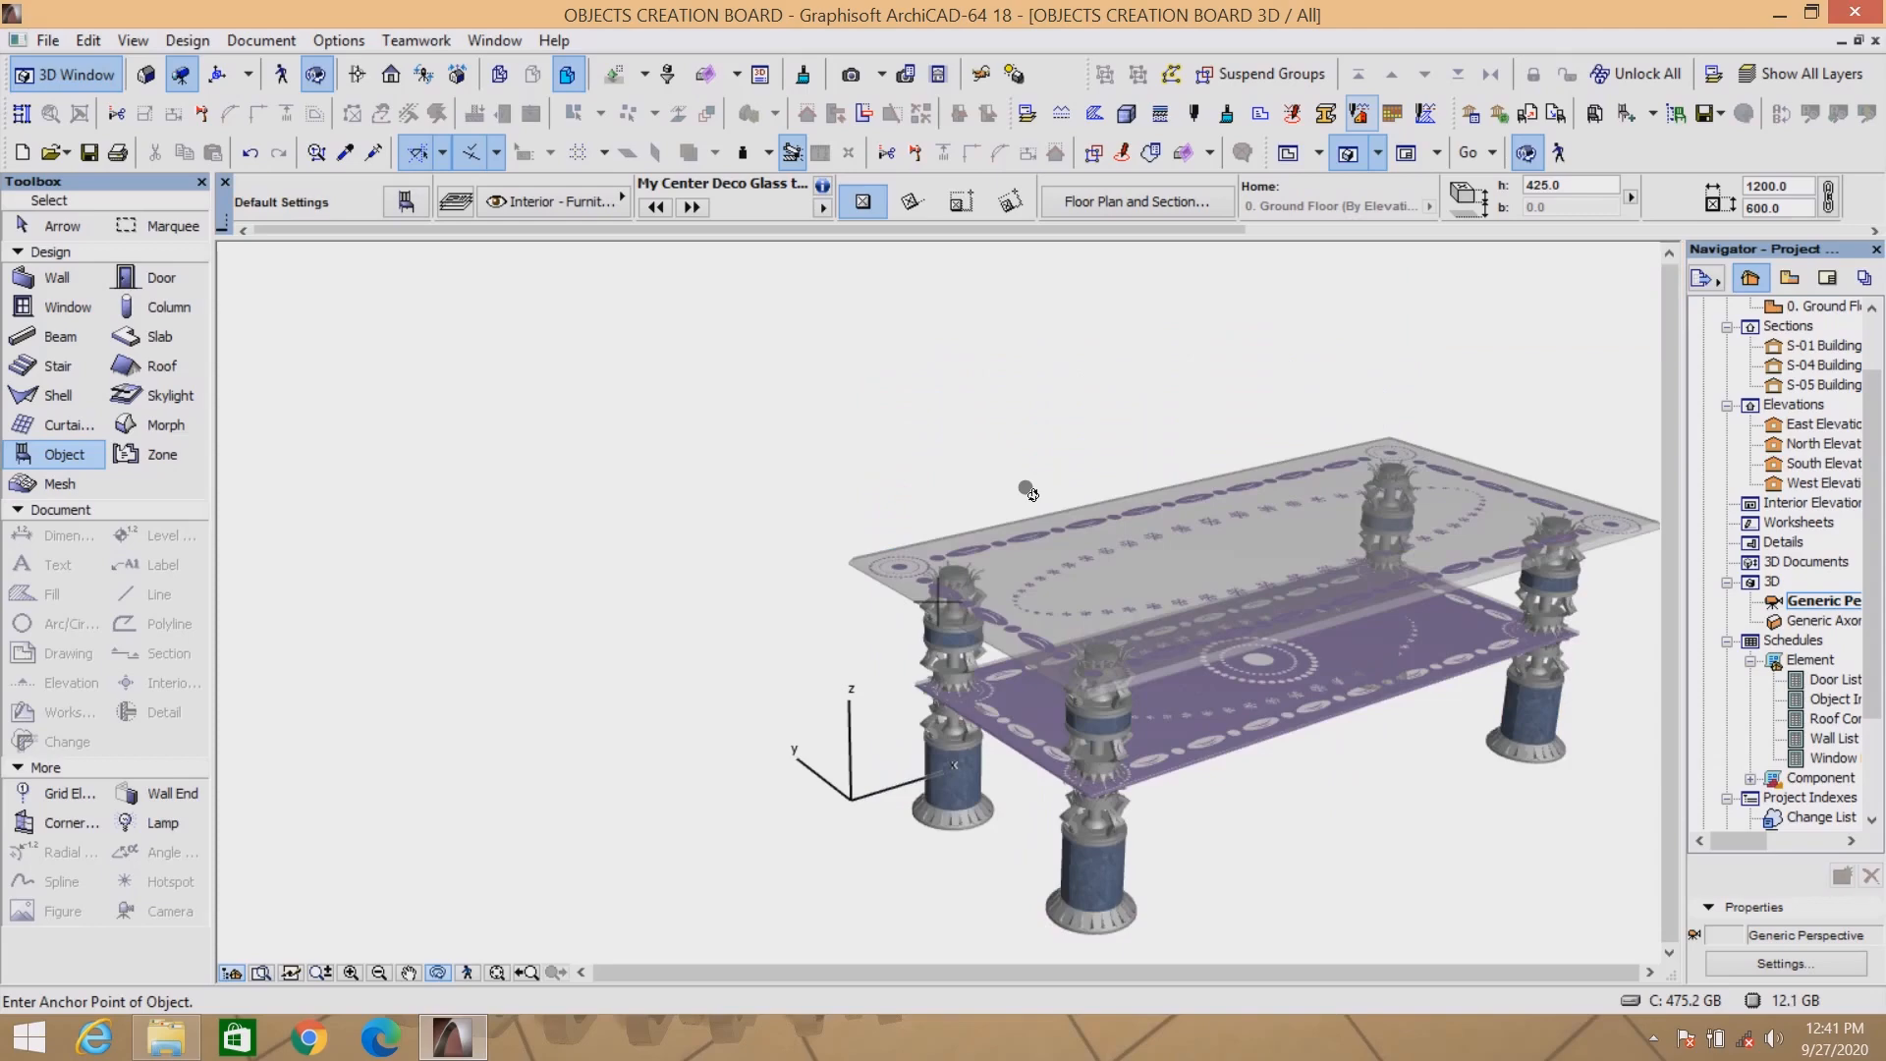
{"action": "middle_click_drag", "start_coordinate": [1012, 644], "coordinate": [1038, 668], "text": "shift"}
{"action": "scroll", "coordinate": [1038, 668], "scroll_direction": "up", "scroll_amount": 5}
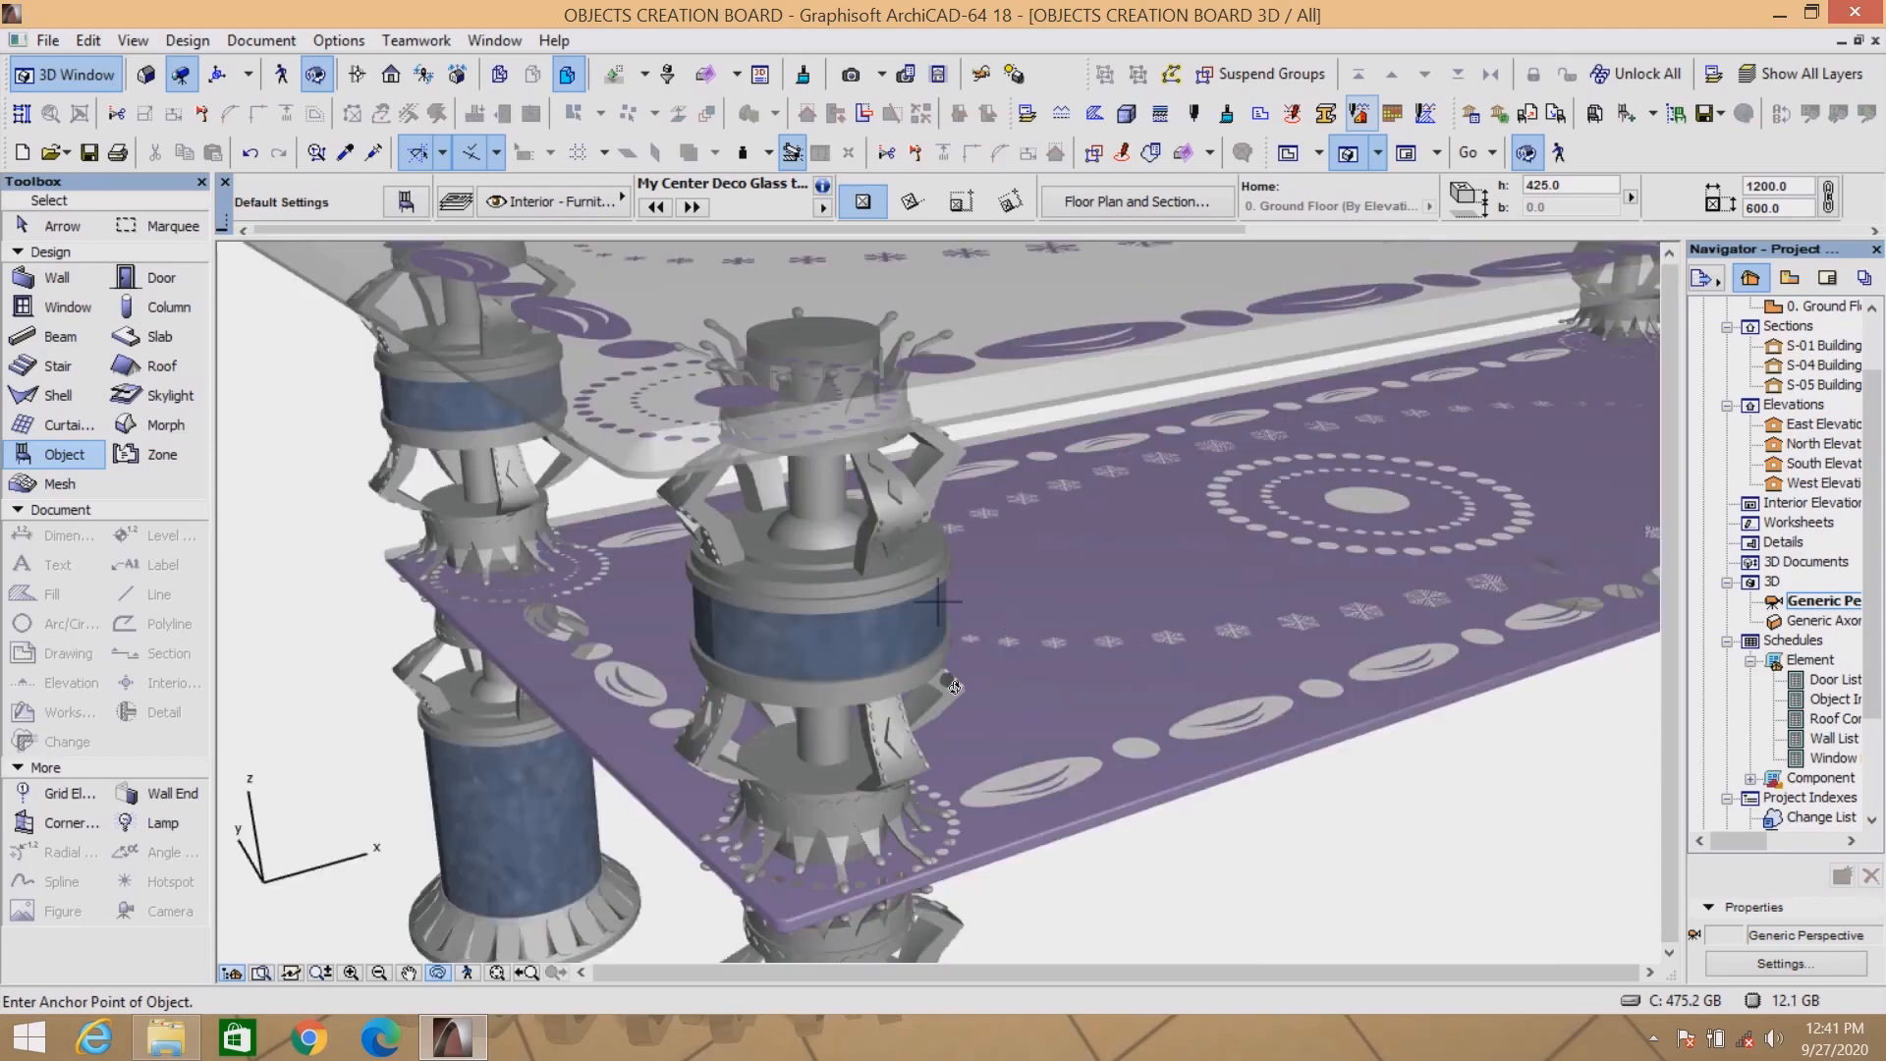
{"action": "middle_click_drag", "start_coordinate": [890, 709], "coordinate": [893, 484], "text": "shift"}
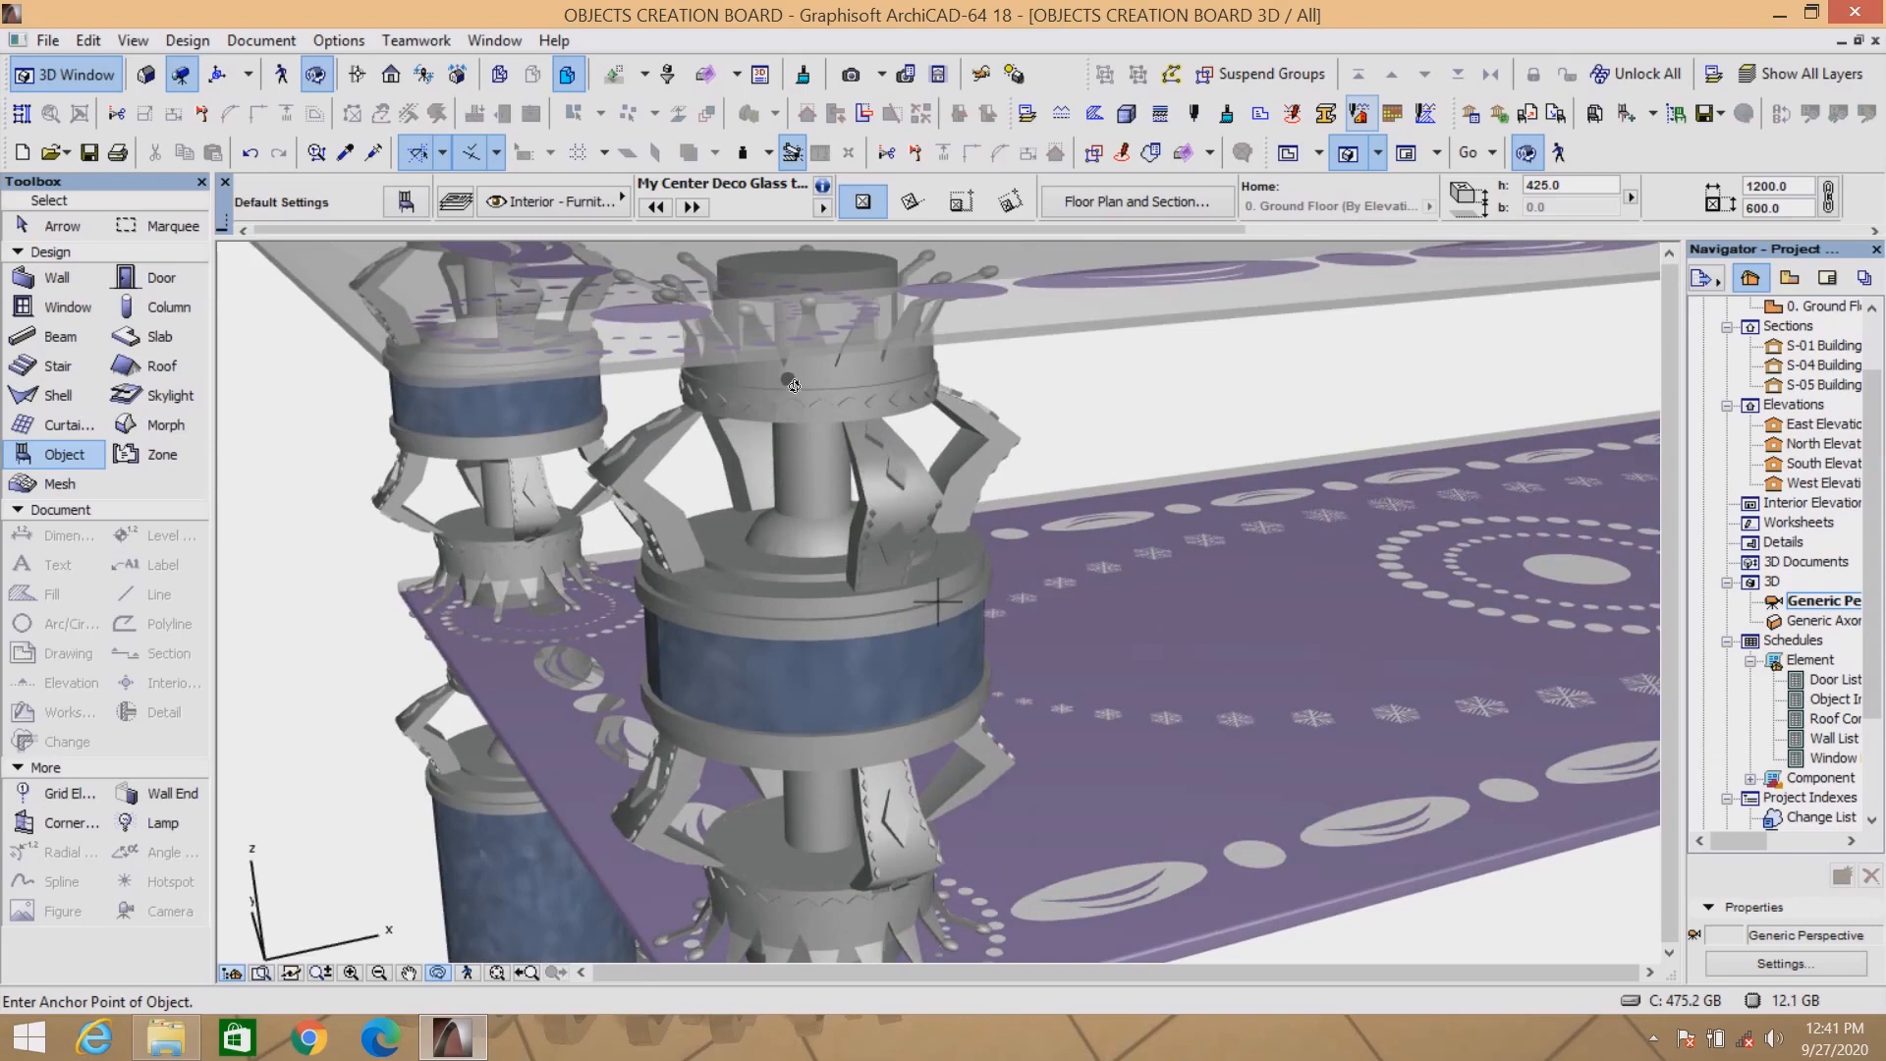
{"action": "middle_click_drag", "start_coordinate": [755, 393], "coordinate": [841, 630], "text": "shift"}
{"action": "middle_click_drag", "start_coordinate": [790, 531], "coordinate": [838, 706], "text": "shift"}
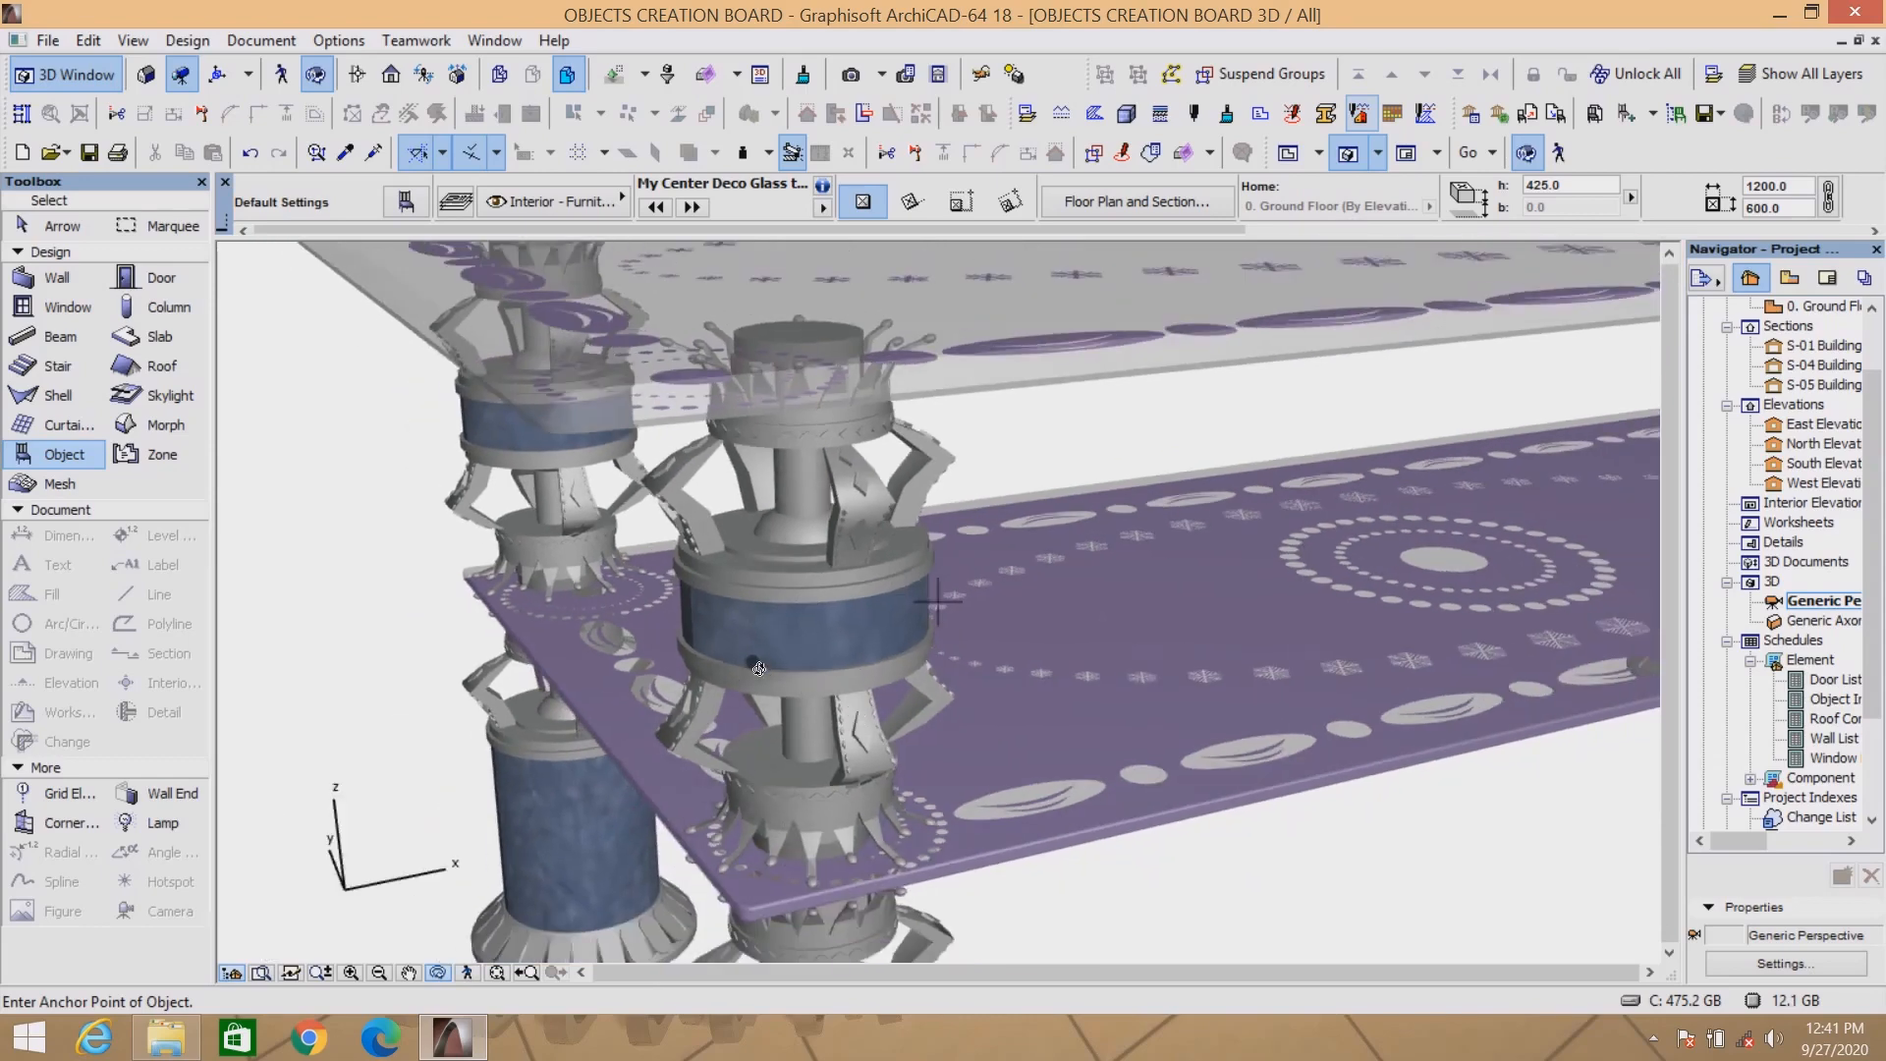
Find Designer glass table foot in the Objects-2019 library and place it on the ground floor plan, right of the center table.
{"action": "left_click", "coordinate": [1289, 152]}
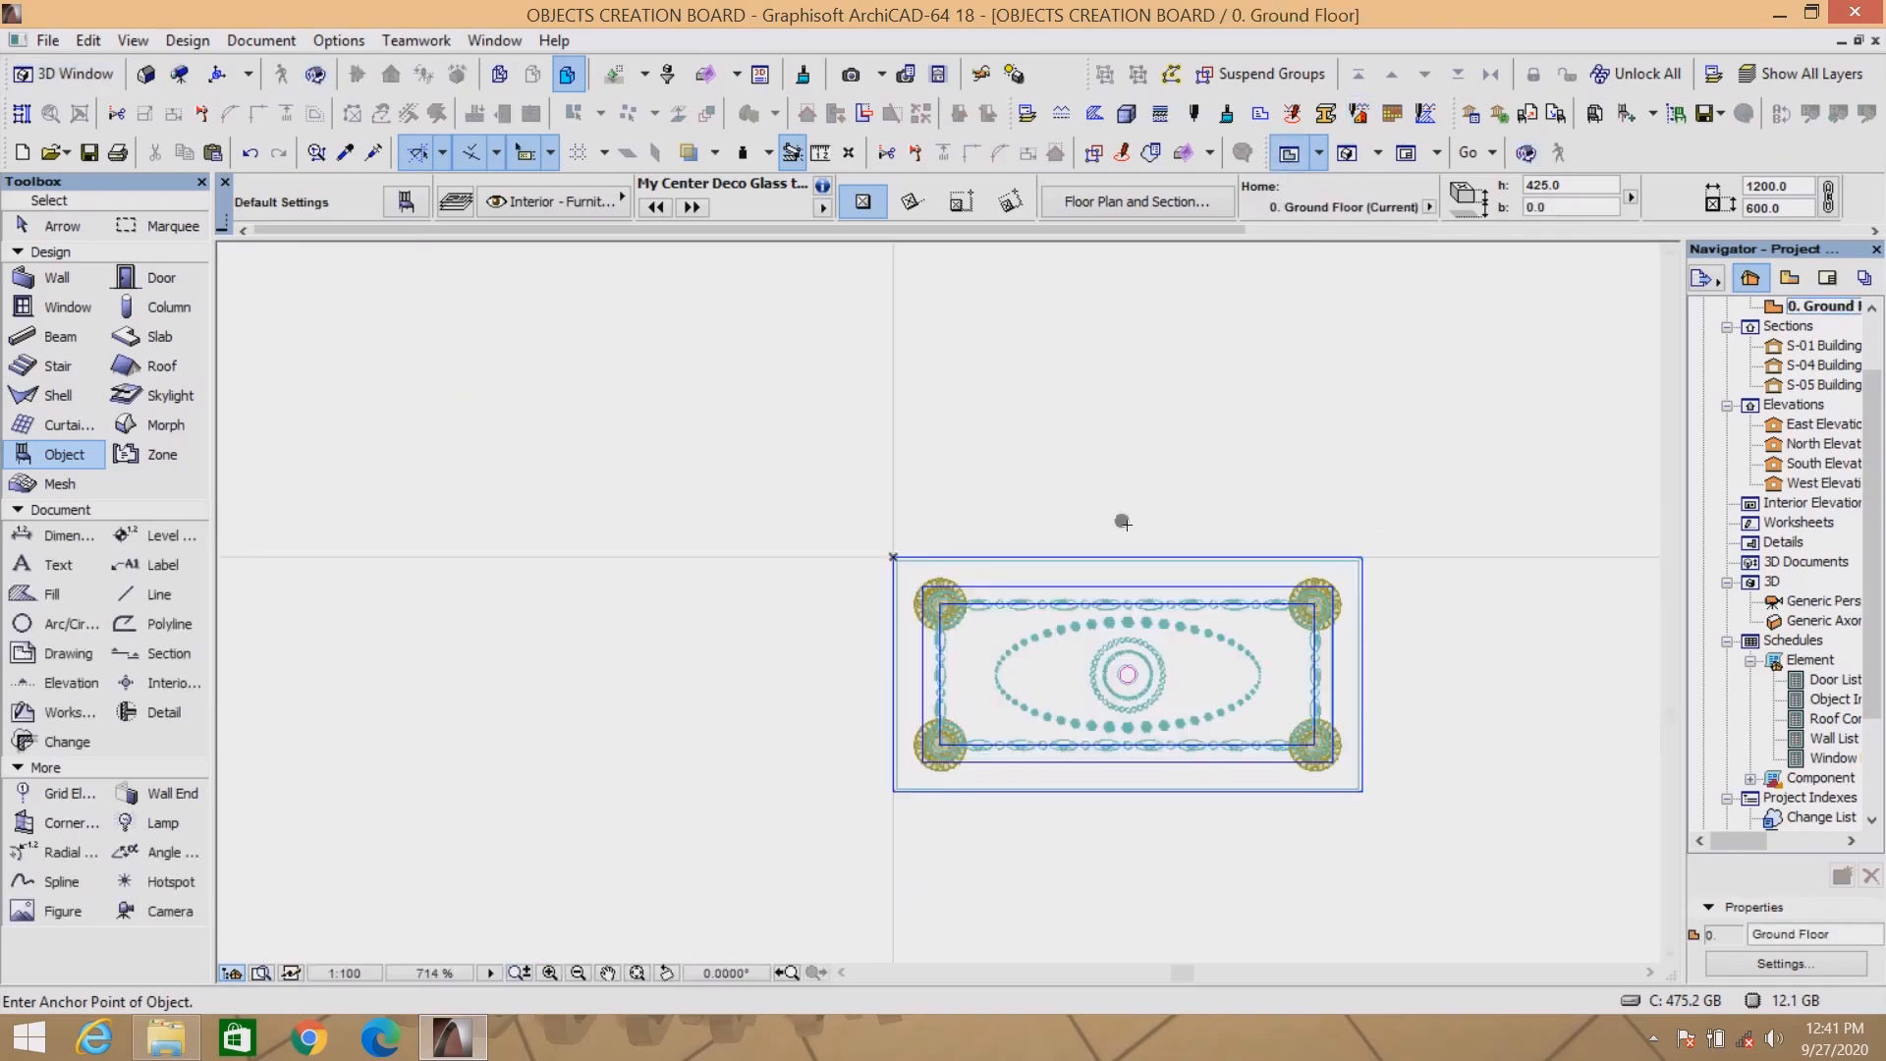
{"action": "left_click", "coordinate": [405, 205]}
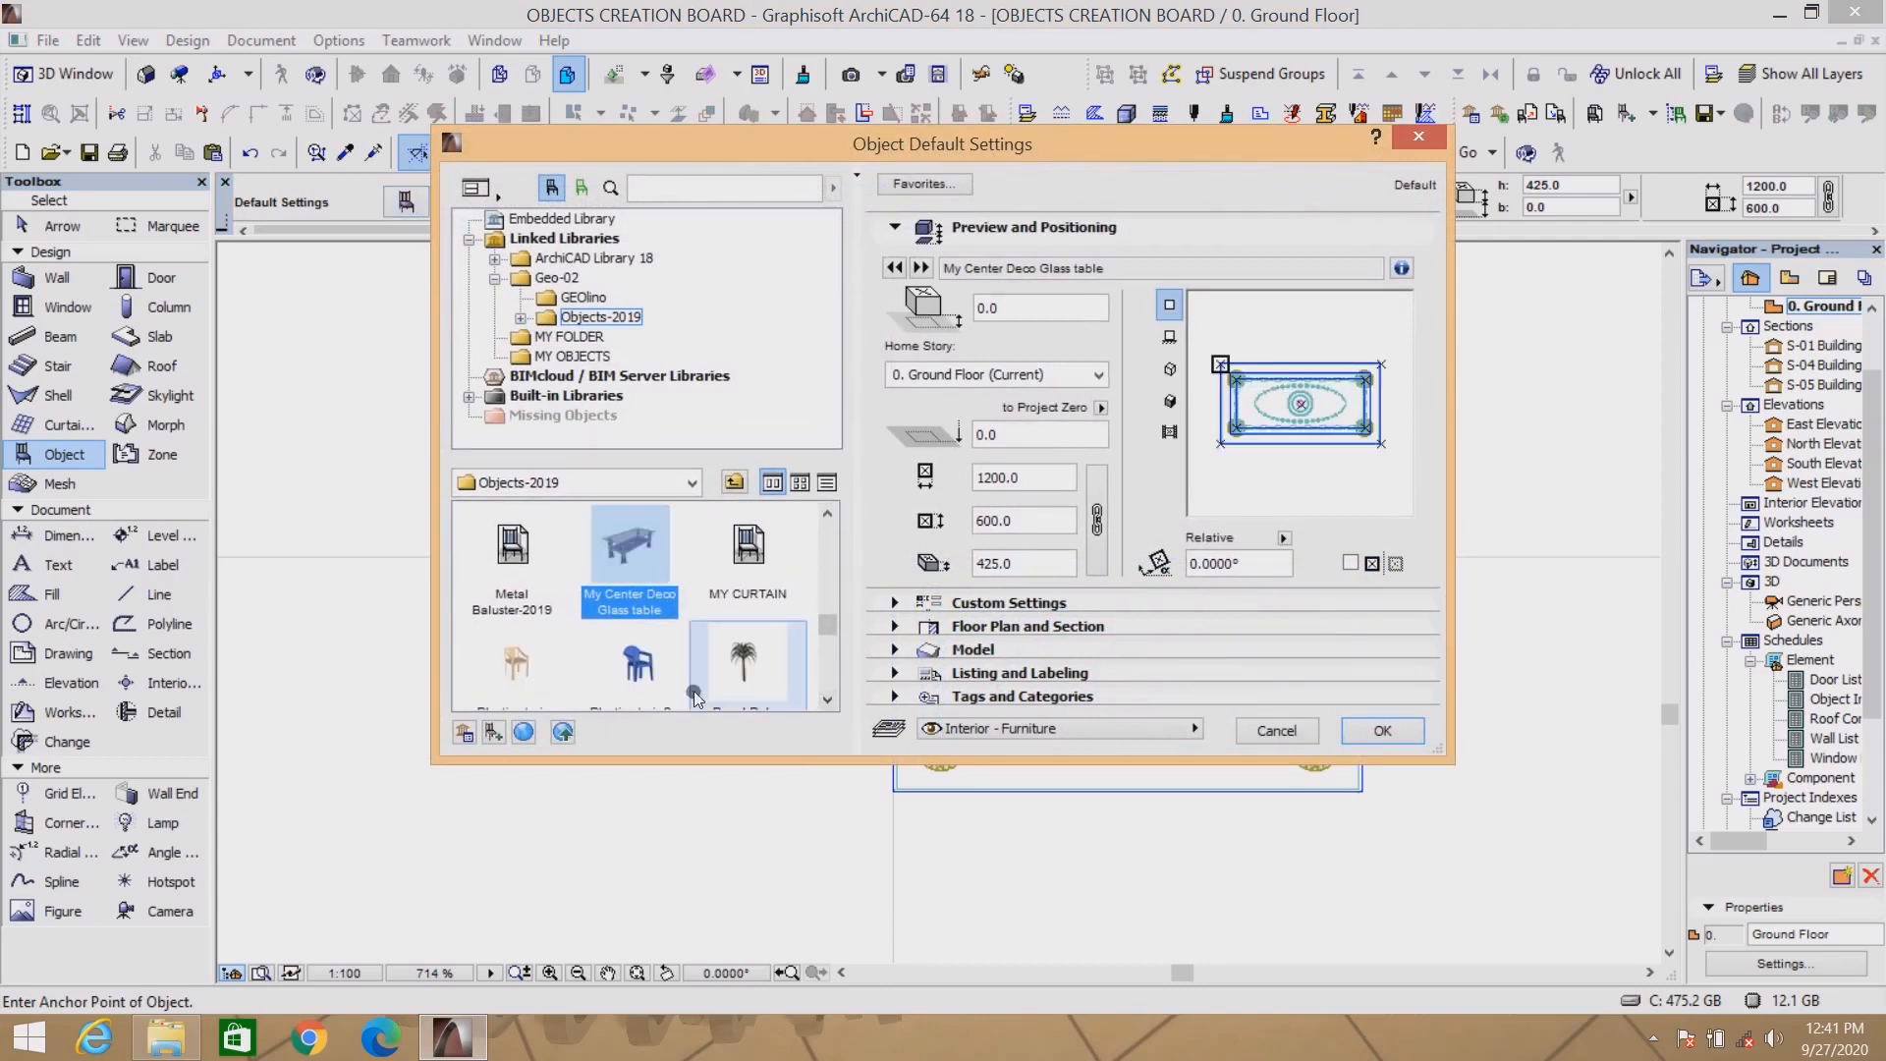
{"action": "left_click", "coordinate": [828, 702]}
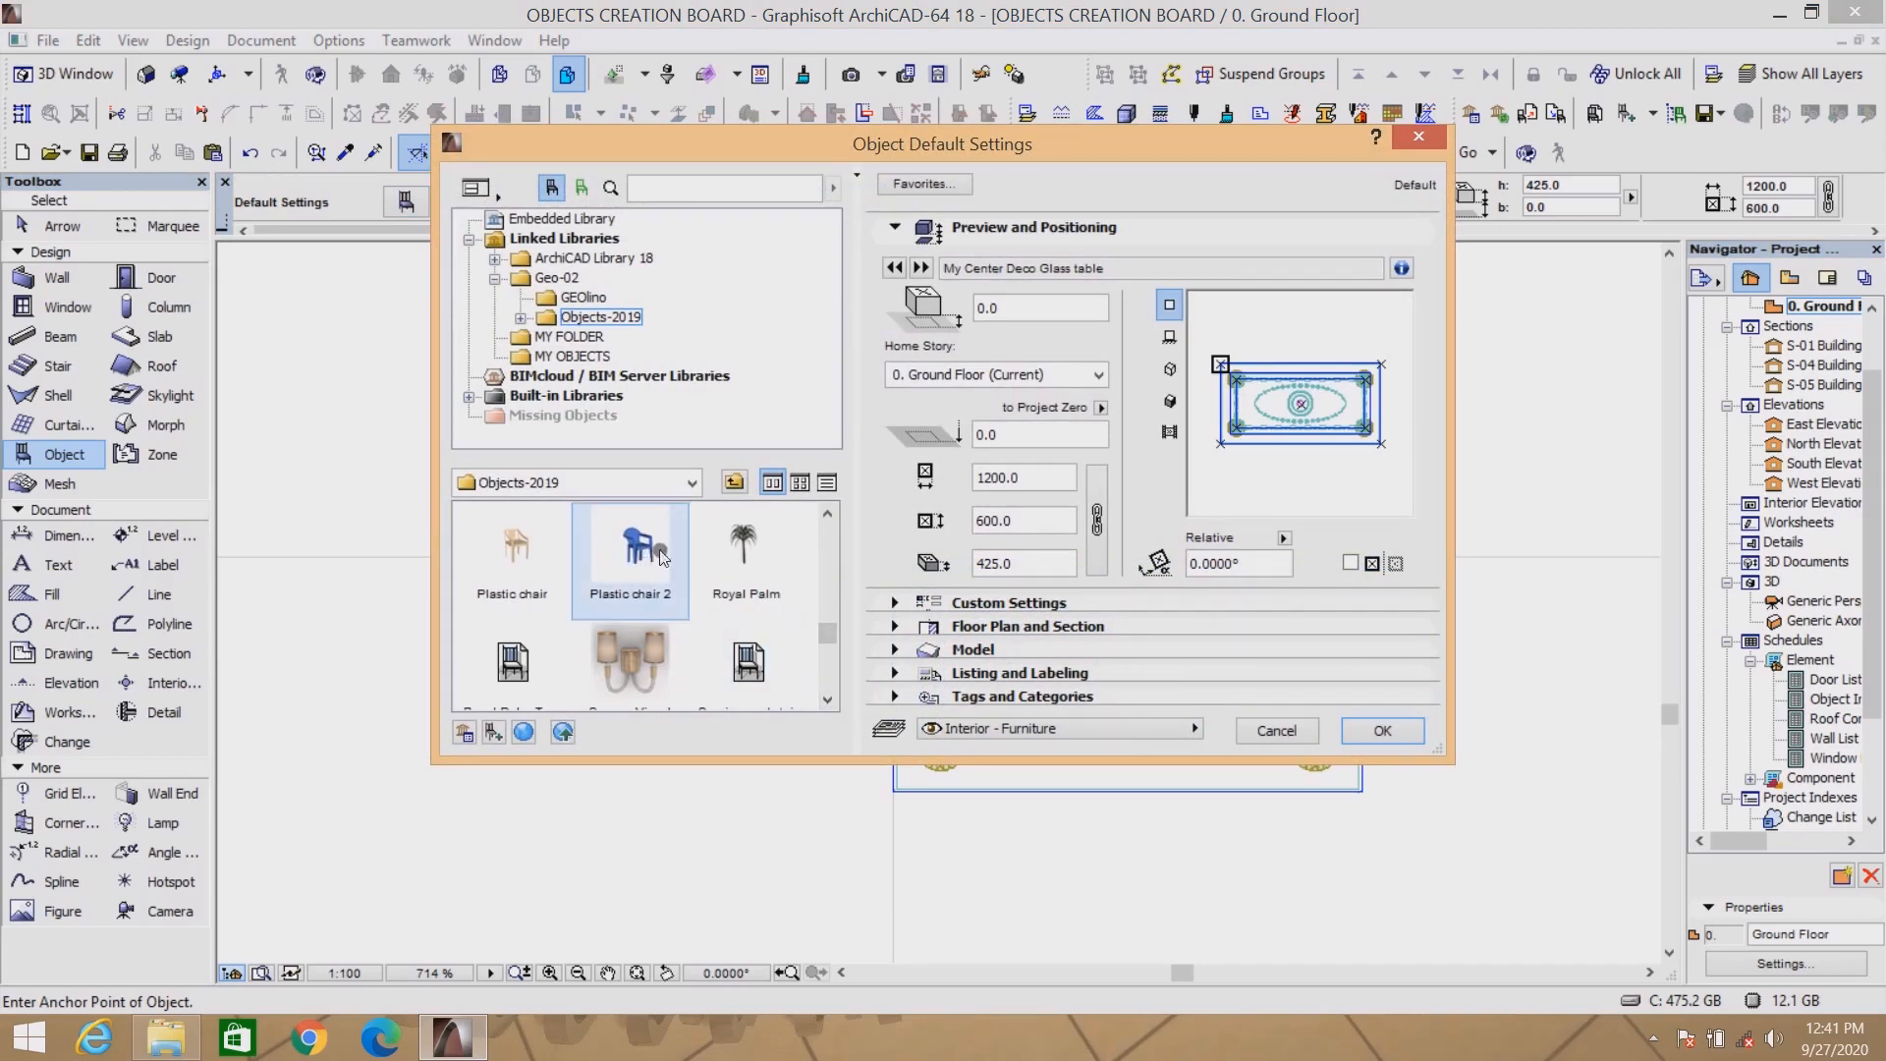
{"action": "left_click", "coordinate": [830, 701]}
{"action": "left_click", "coordinate": [831, 701]}
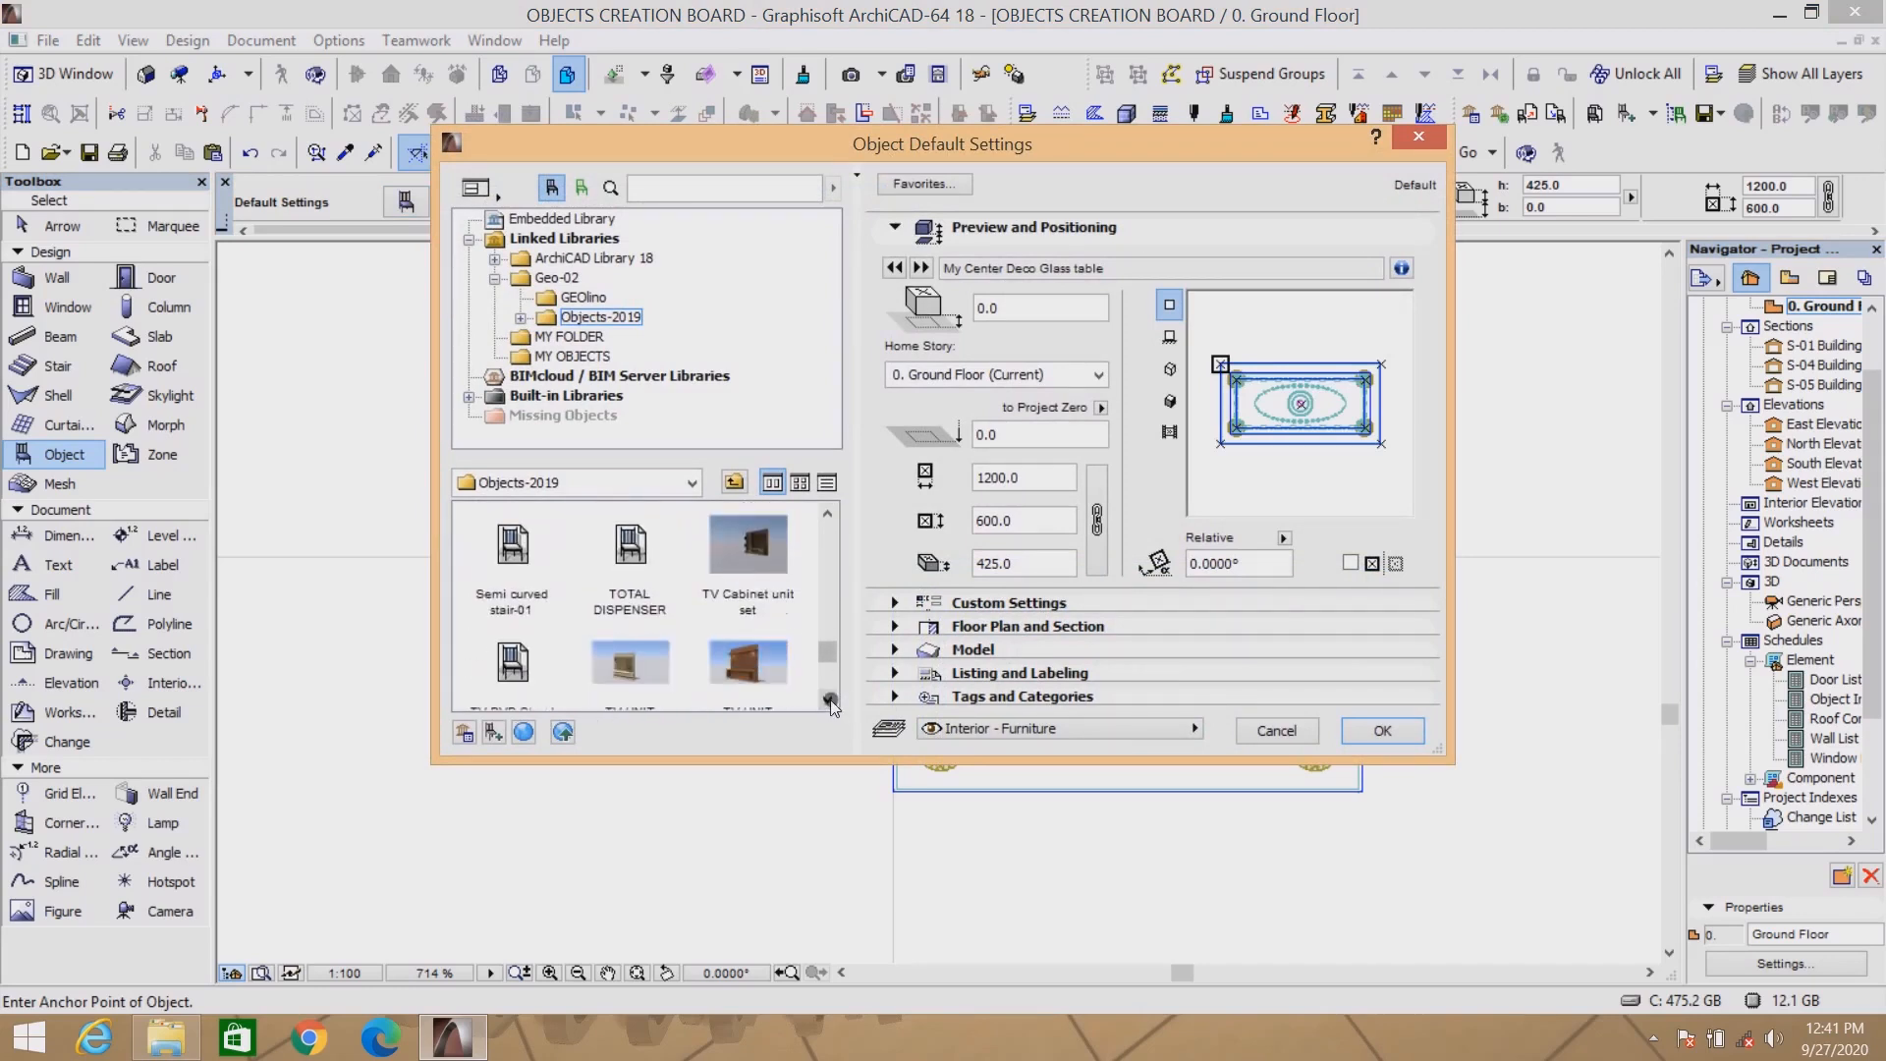
{"action": "left_click", "coordinate": [830, 700]}
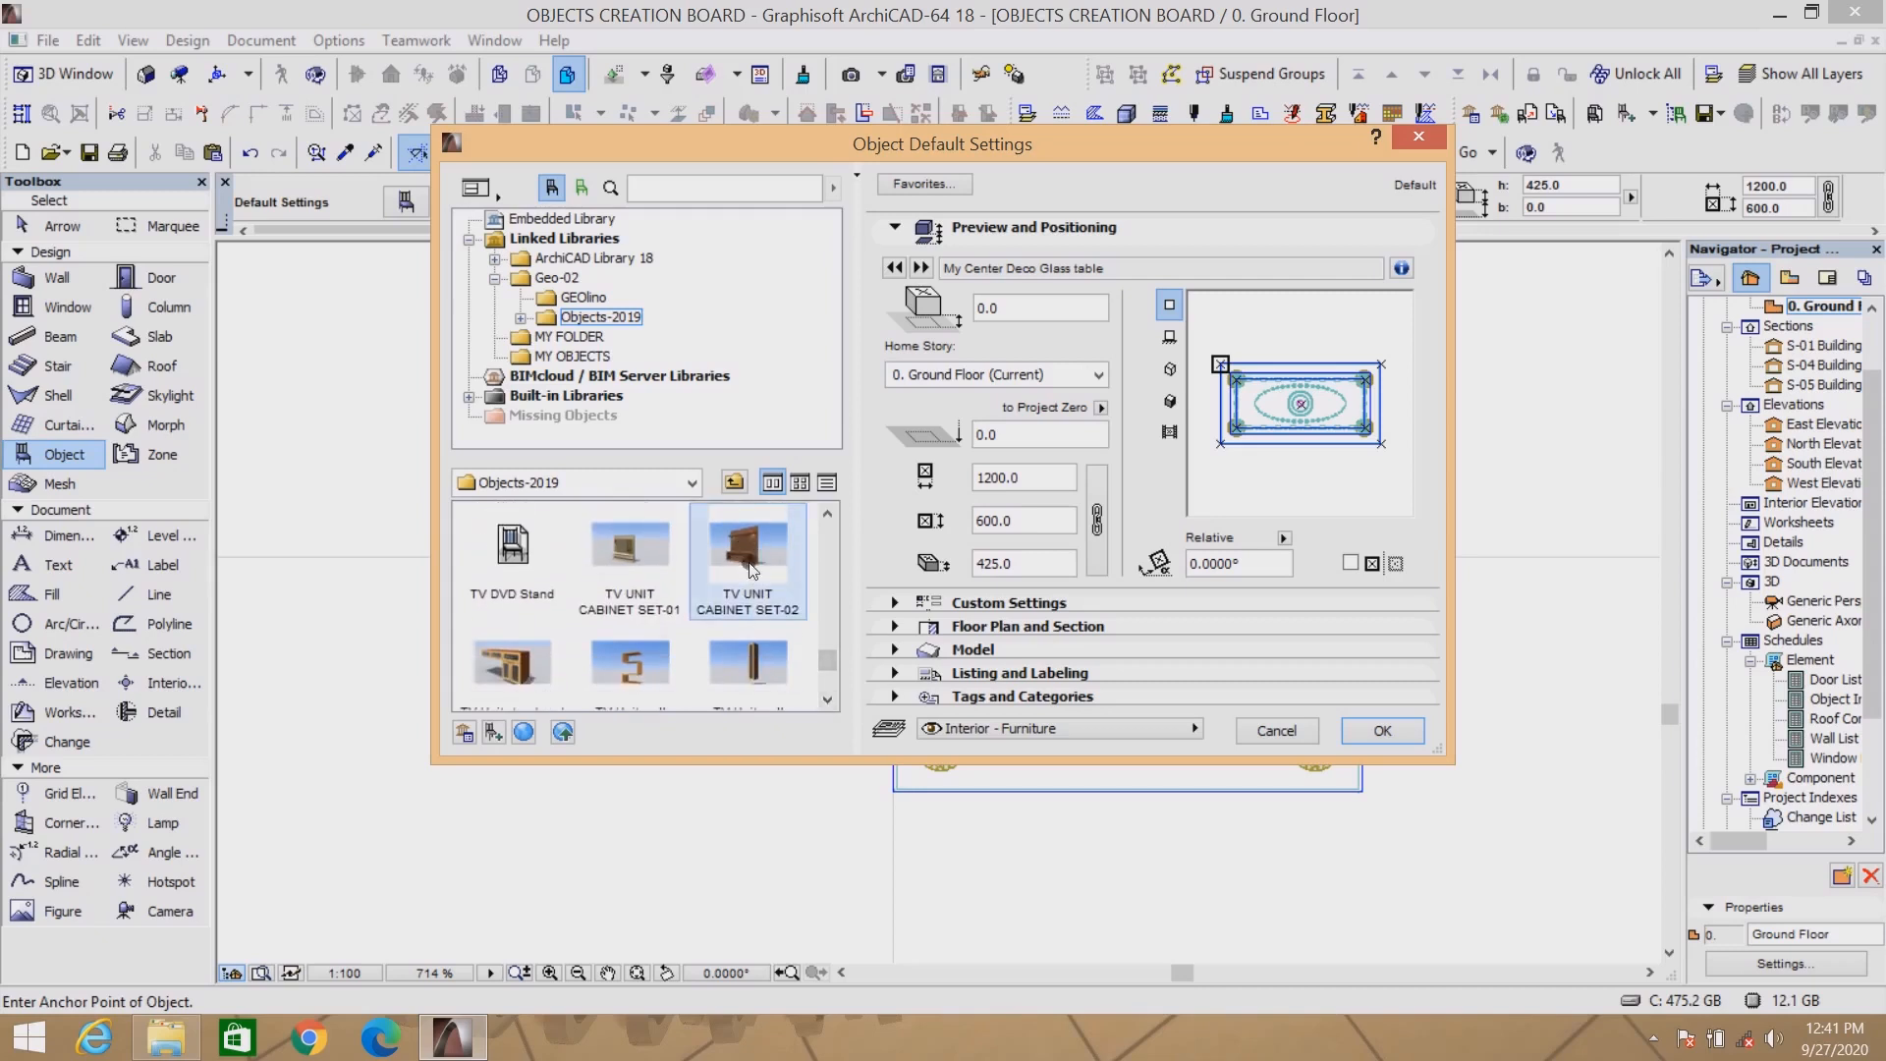
{"action": "left_click", "coordinate": [824, 702]}
{"action": "left_click", "coordinate": [824, 702]}
{"action": "left_click_drag", "start_coordinate": [822, 679], "coordinate": [823, 579]}
{"action": "left_click", "coordinate": [509, 553]}
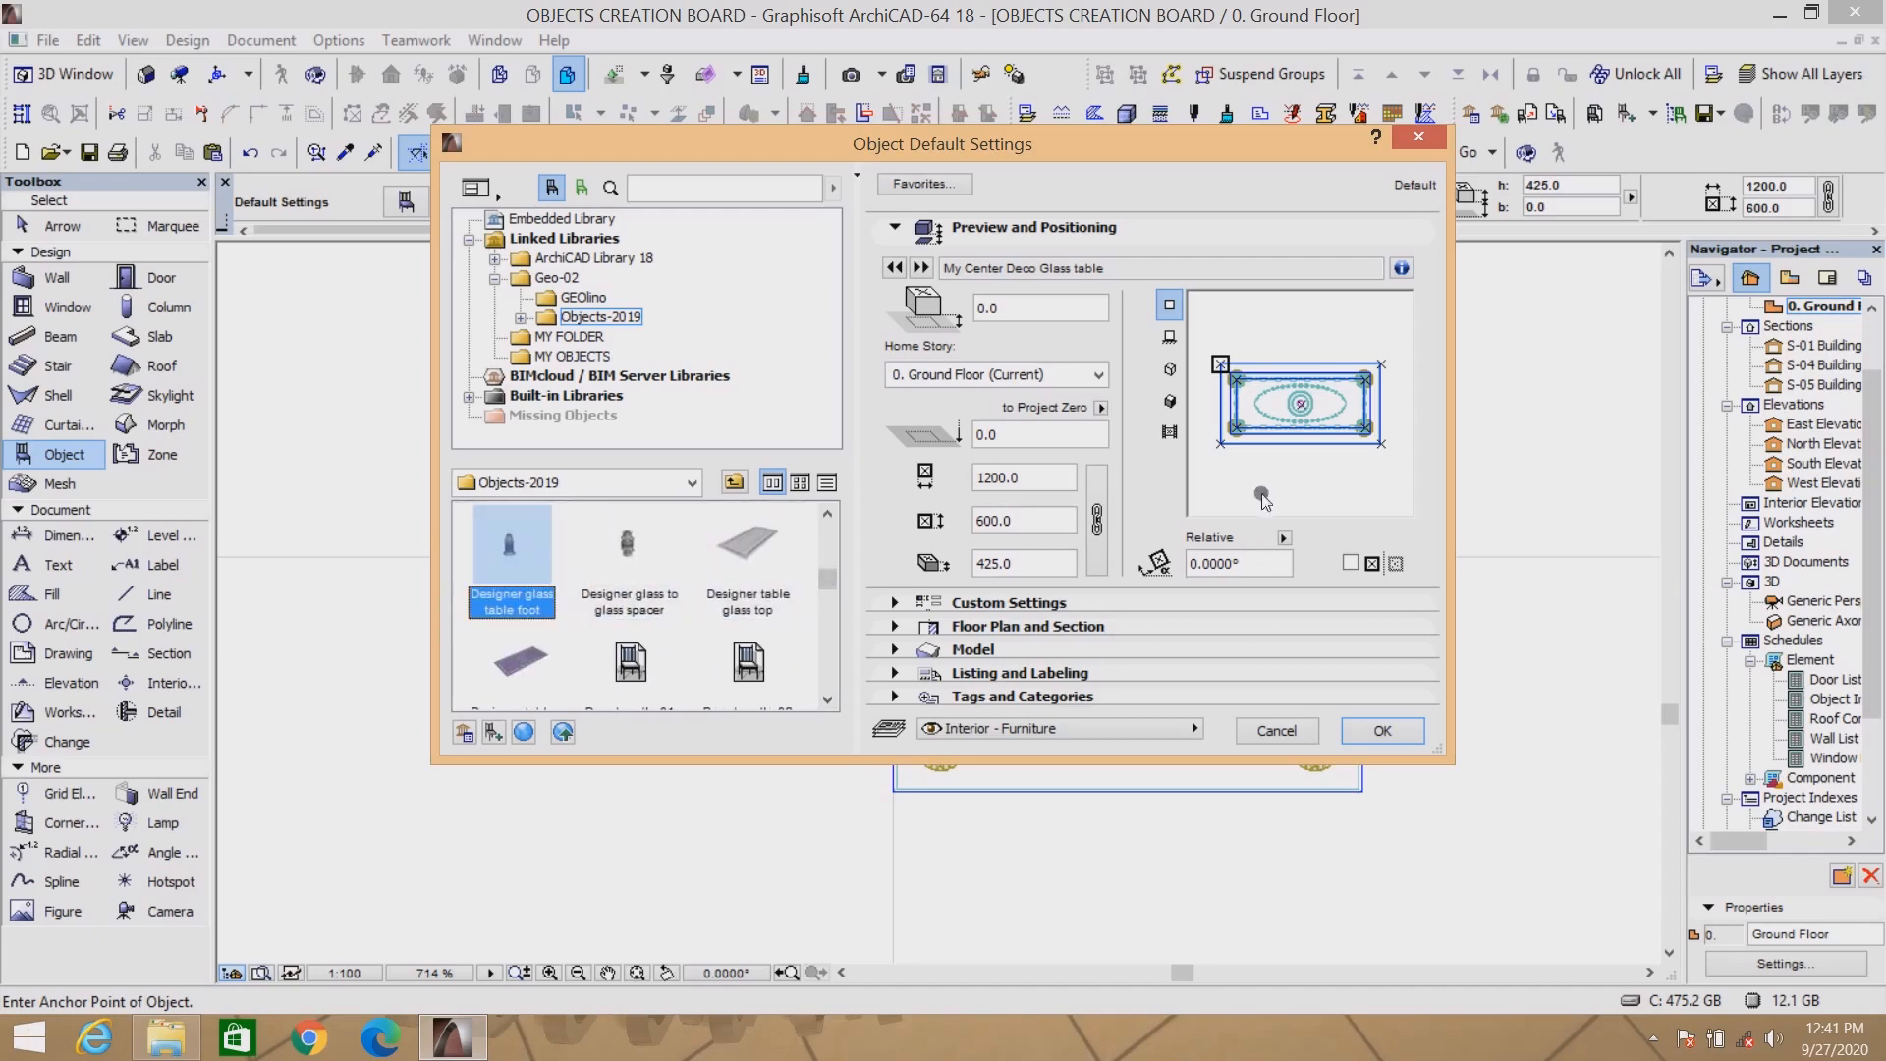
{"action": "left_click", "coordinate": [1380, 730]}
{"action": "left_click", "coordinate": [1503, 607]}
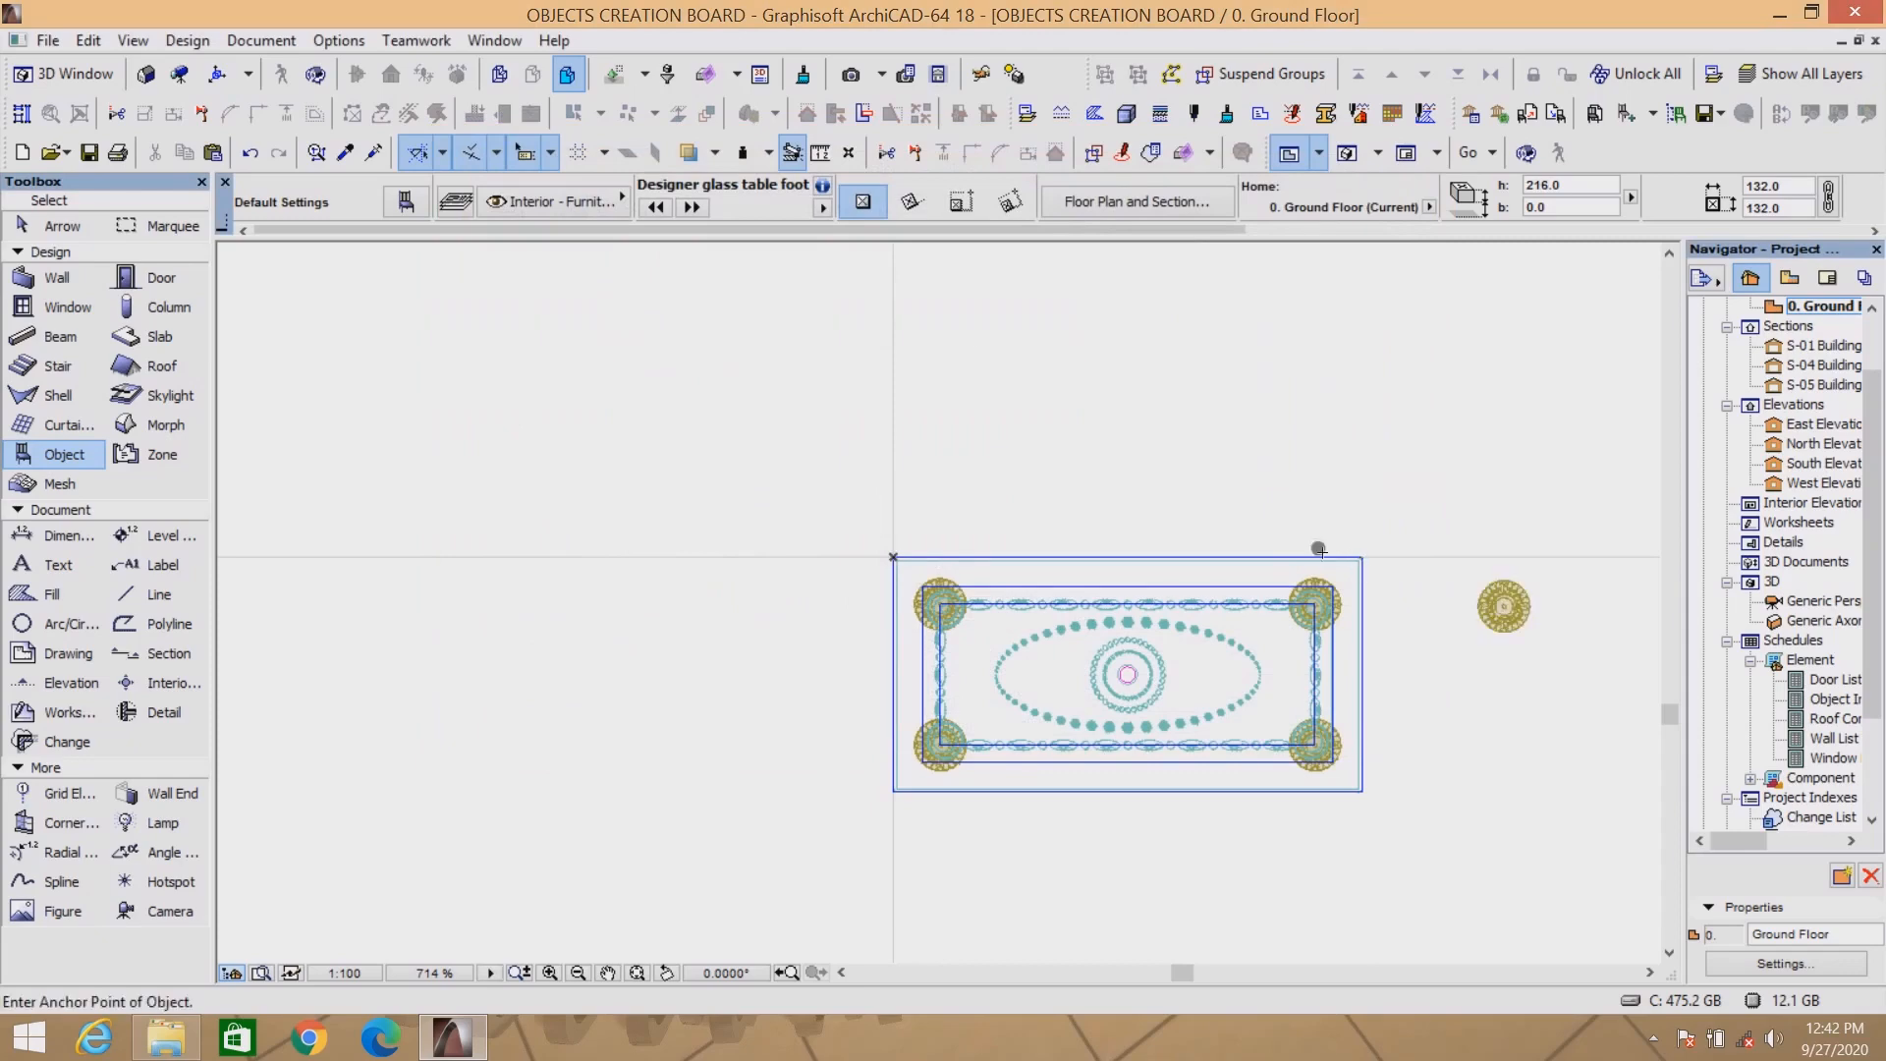
Place the Designer glass to glass spacer on the plan just below the separate table foot.
{"action": "left_click", "coordinate": [403, 202]}
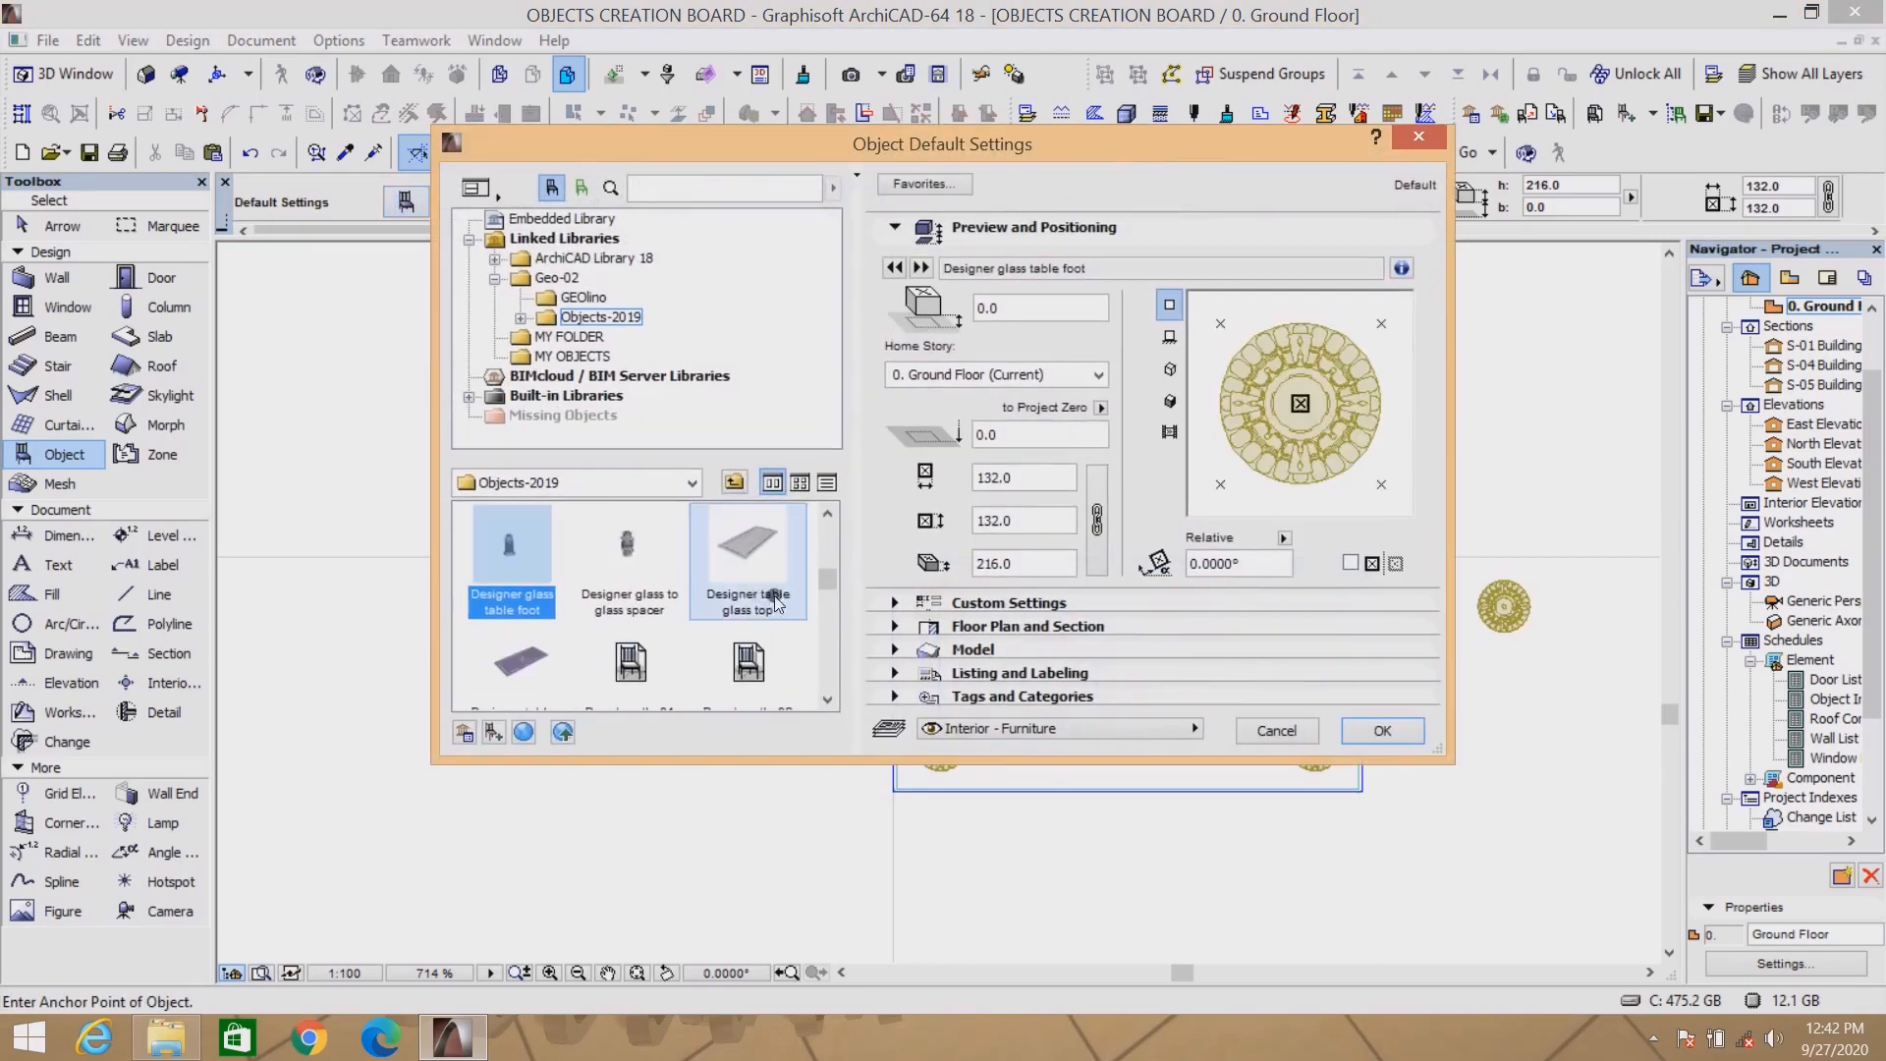
{"action": "left_click", "coordinate": [629, 550]}
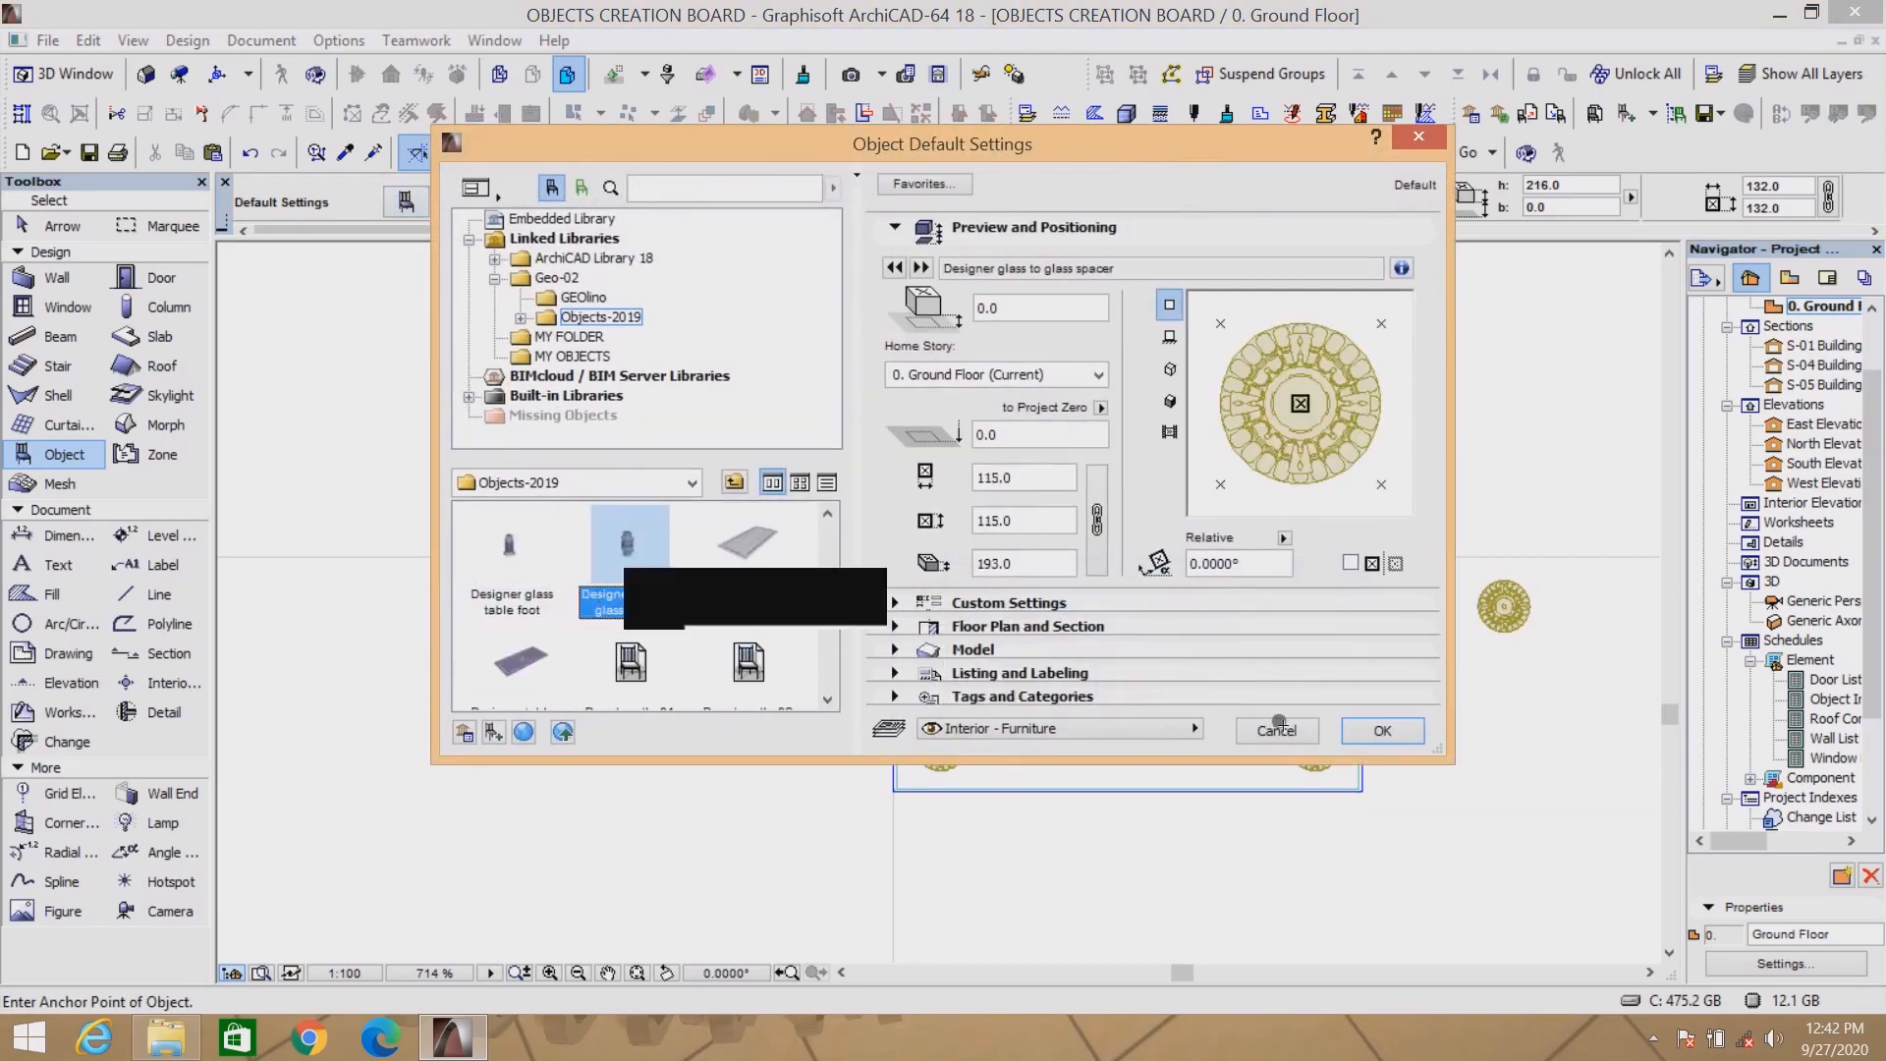
{"action": "left_click", "coordinate": [1299, 405]}
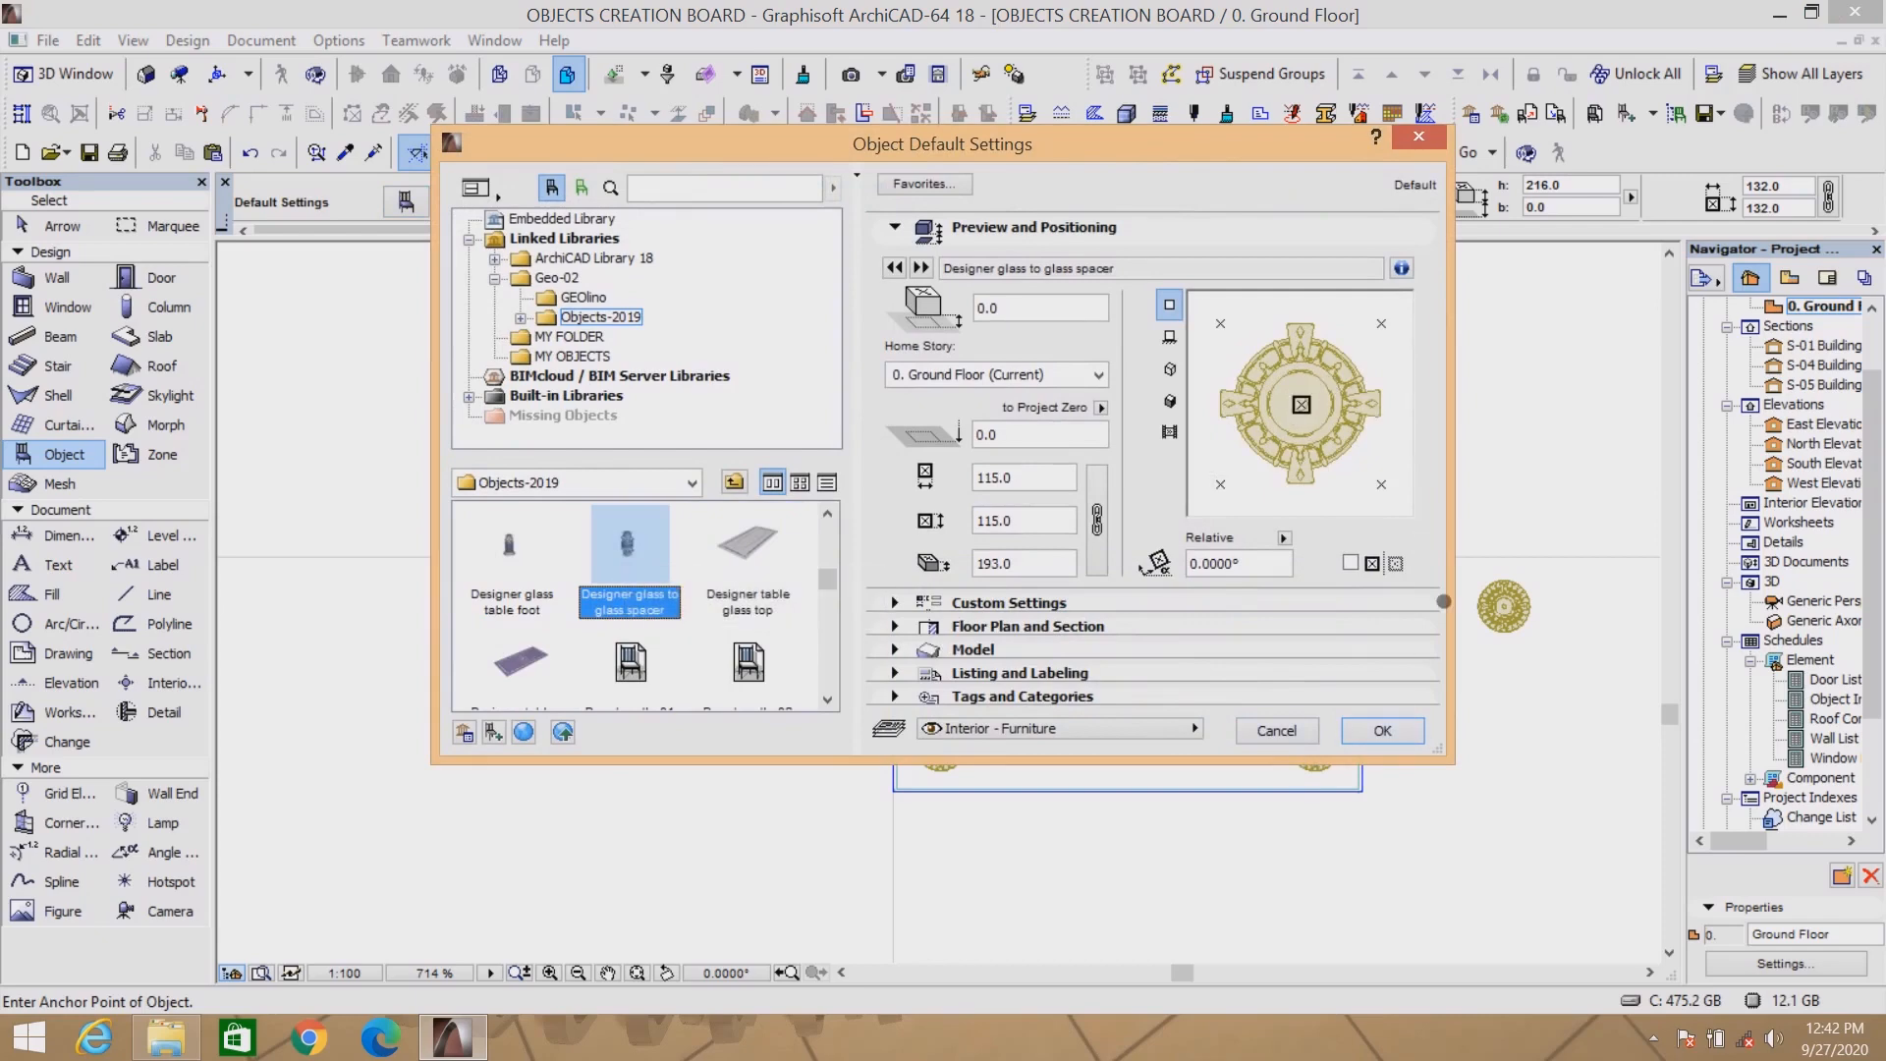
{"action": "left_click", "coordinate": [1375, 729]}
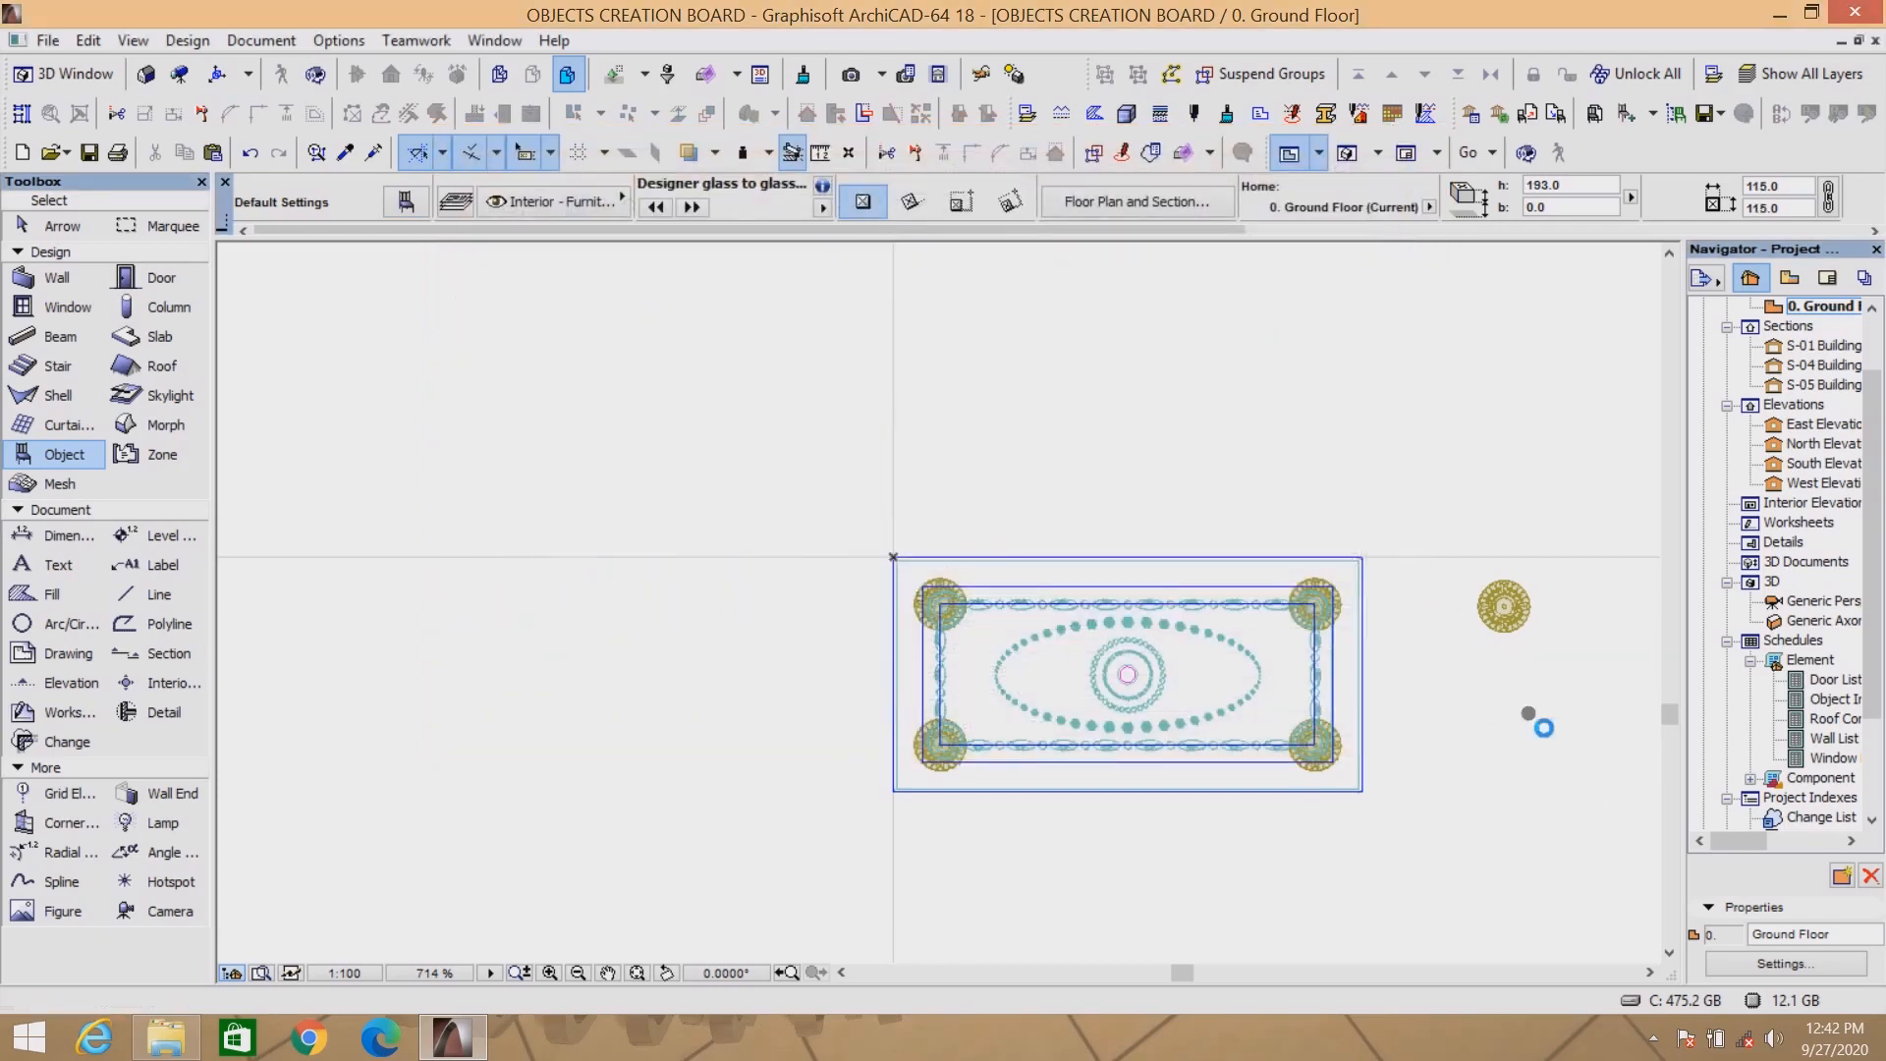
Place the Designer table glass top near the separate table foot and move it up clear of the foot.
{"action": "left_click", "coordinate": [406, 203]}
{"action": "left_click", "coordinate": [752, 539]}
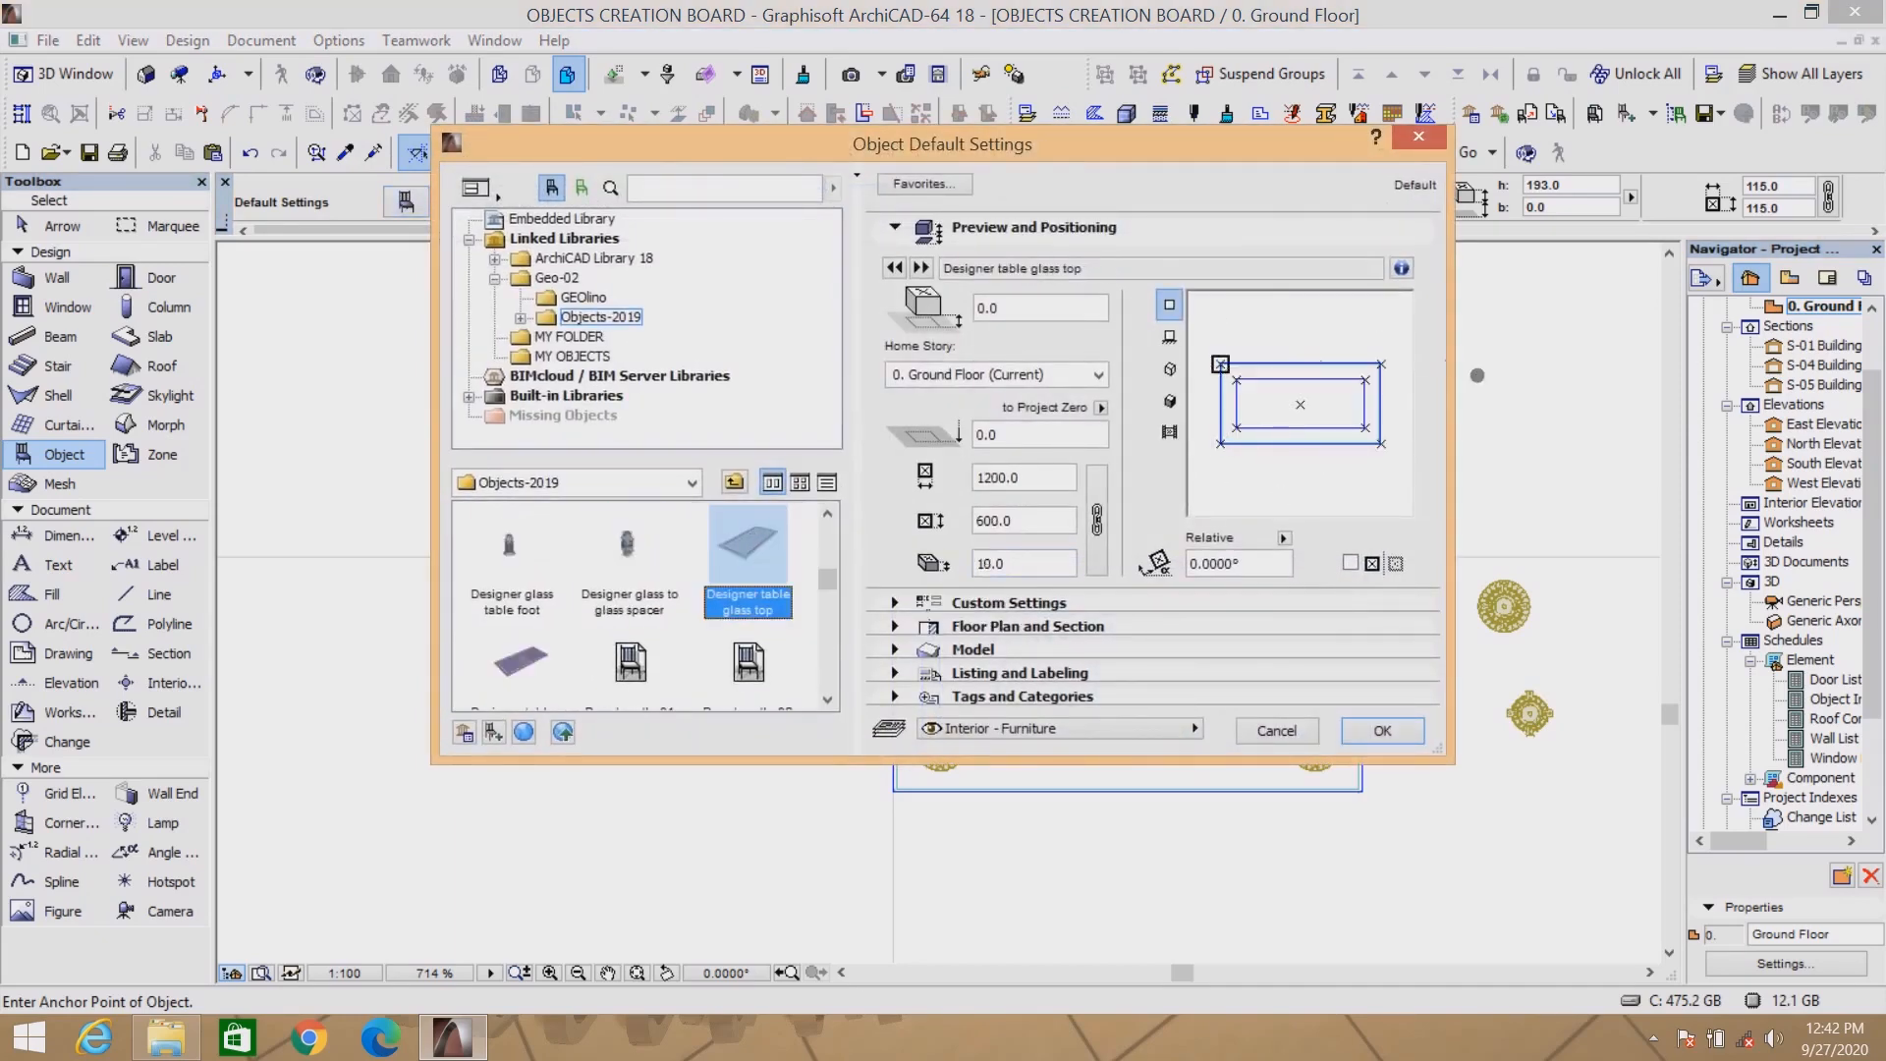
{"action": "left_click", "coordinate": [1385, 732]}
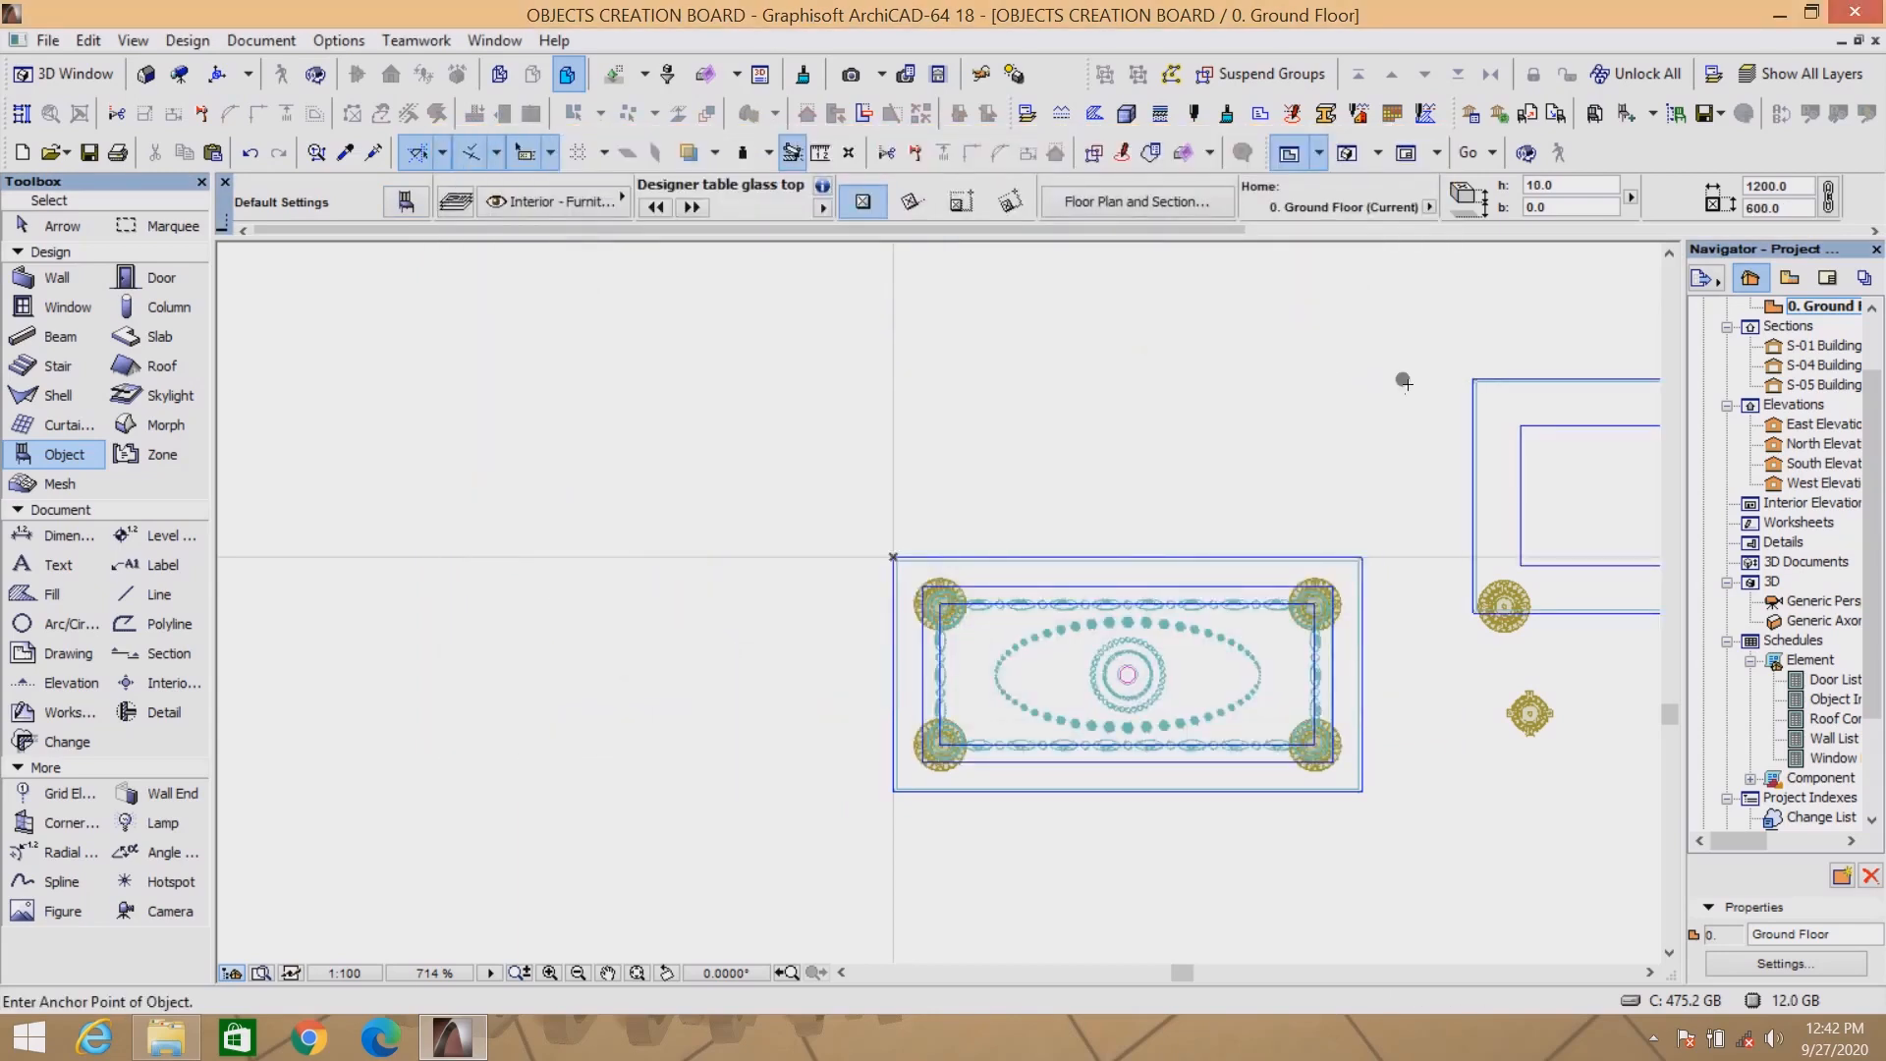
{"action": "left_click", "coordinate": [1473, 377], "text": "shift"}
{"action": "key", "text": "ctrl+d"}
{"action": "left_click", "coordinate": [1472, 377]}
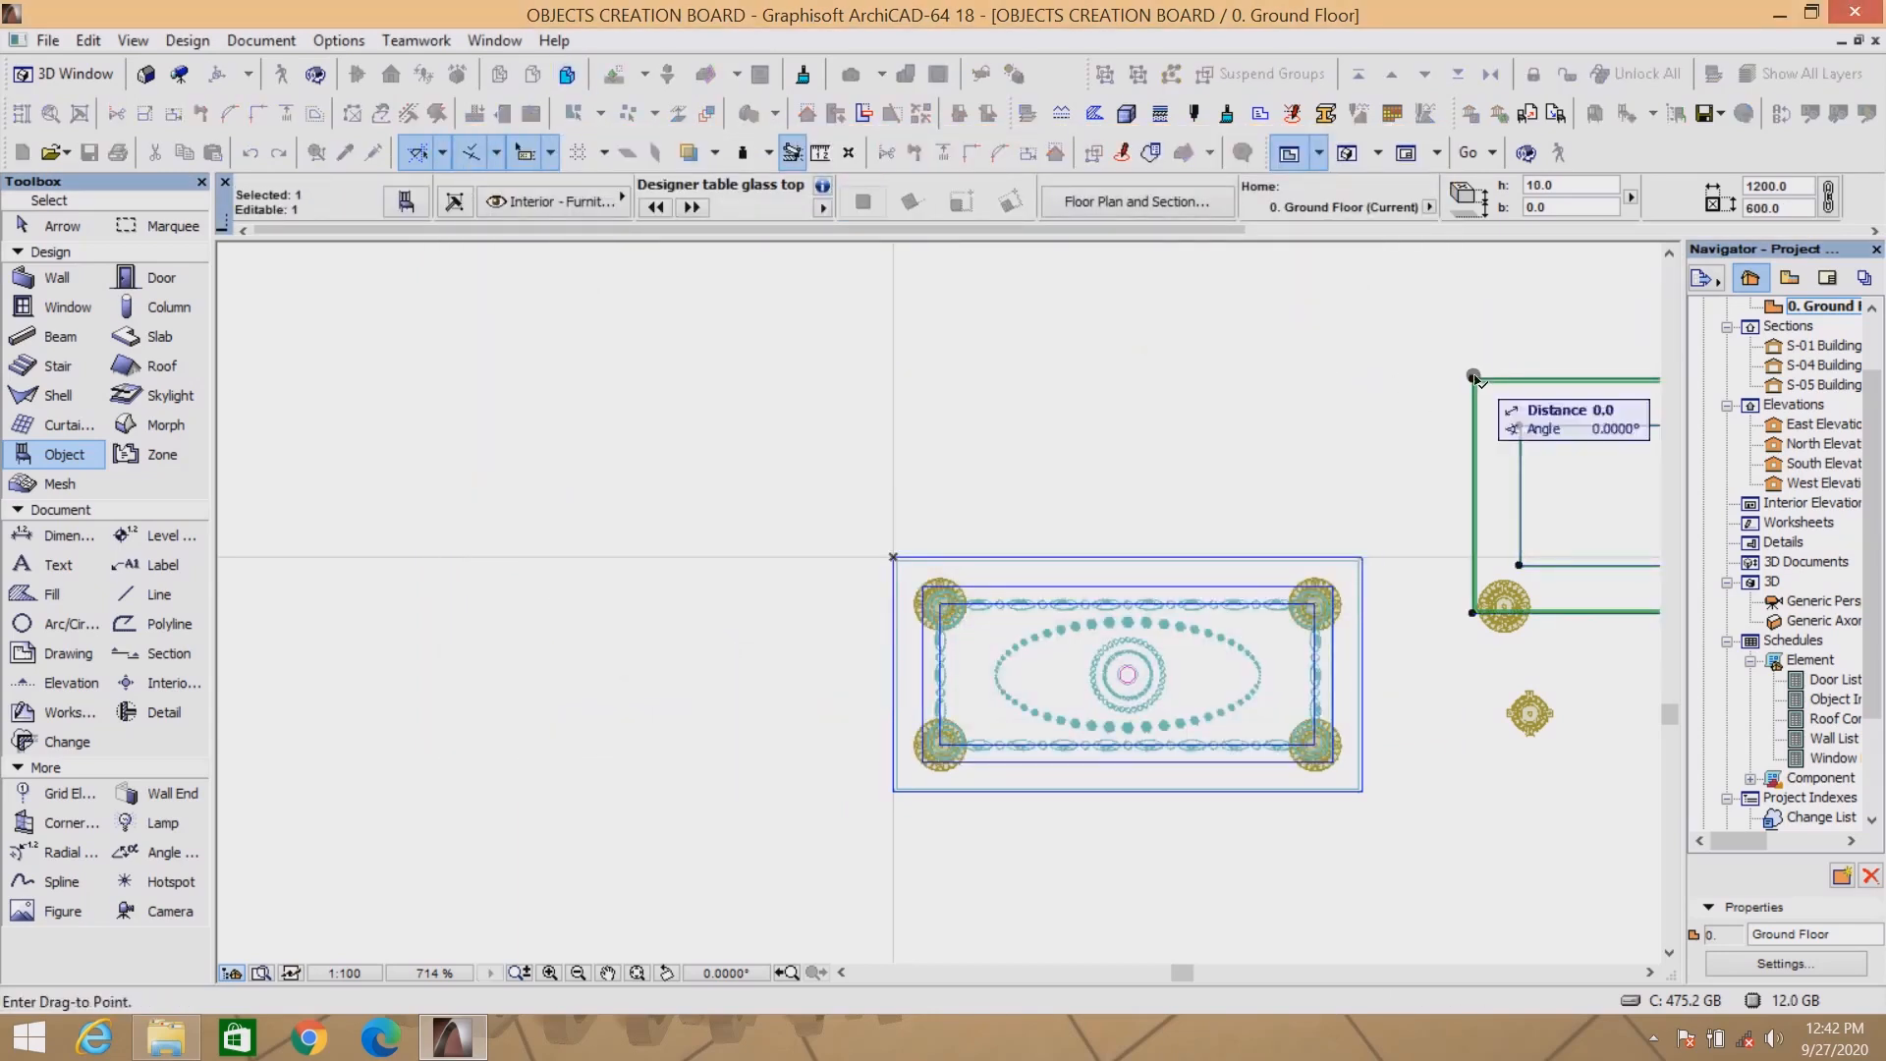
{"action": "left_click", "coordinate": [1446, 297]}
{"action": "key", "text": "Escape"}
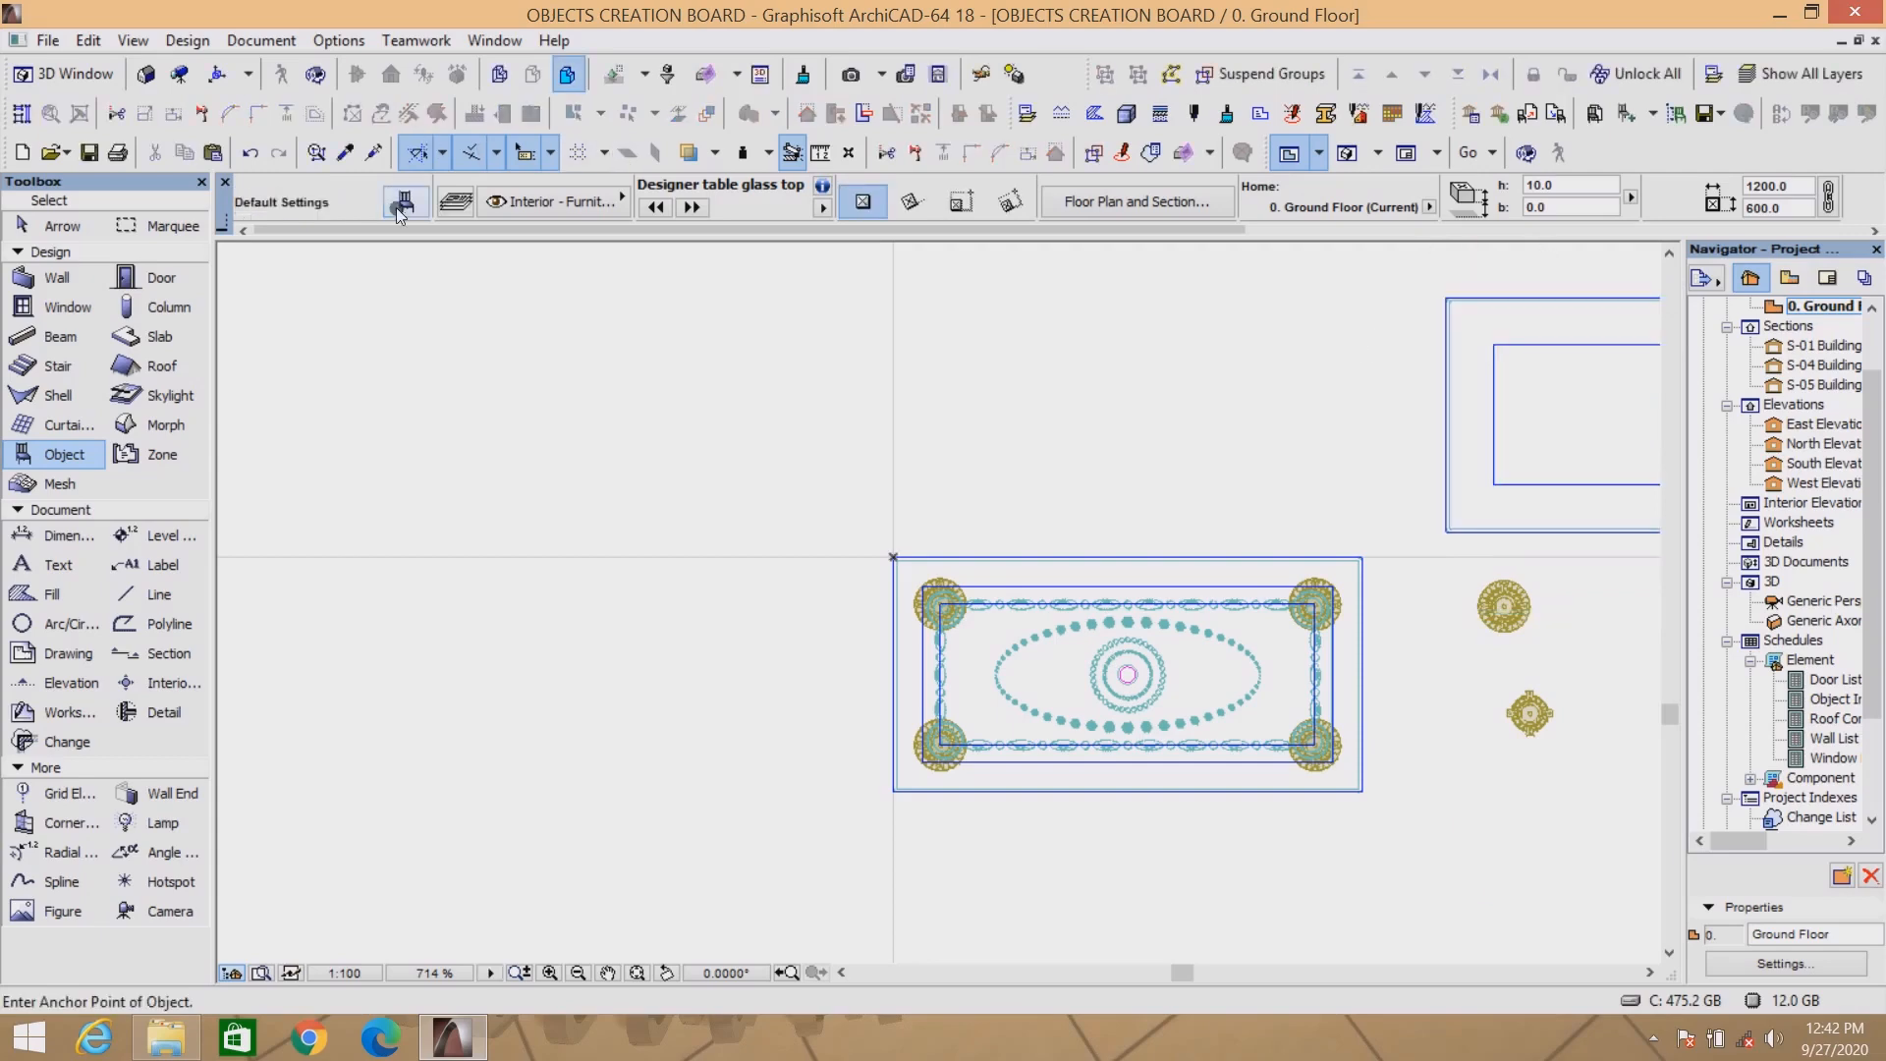
Place the Designer table lower glass spacer to the right of the glass top and display the placed parts in 3D.
{"action": "left_click", "coordinate": [402, 202]}
{"action": "scroll", "coordinate": [513, 668], "scroll_direction": "down", "scroll_amount": 1}
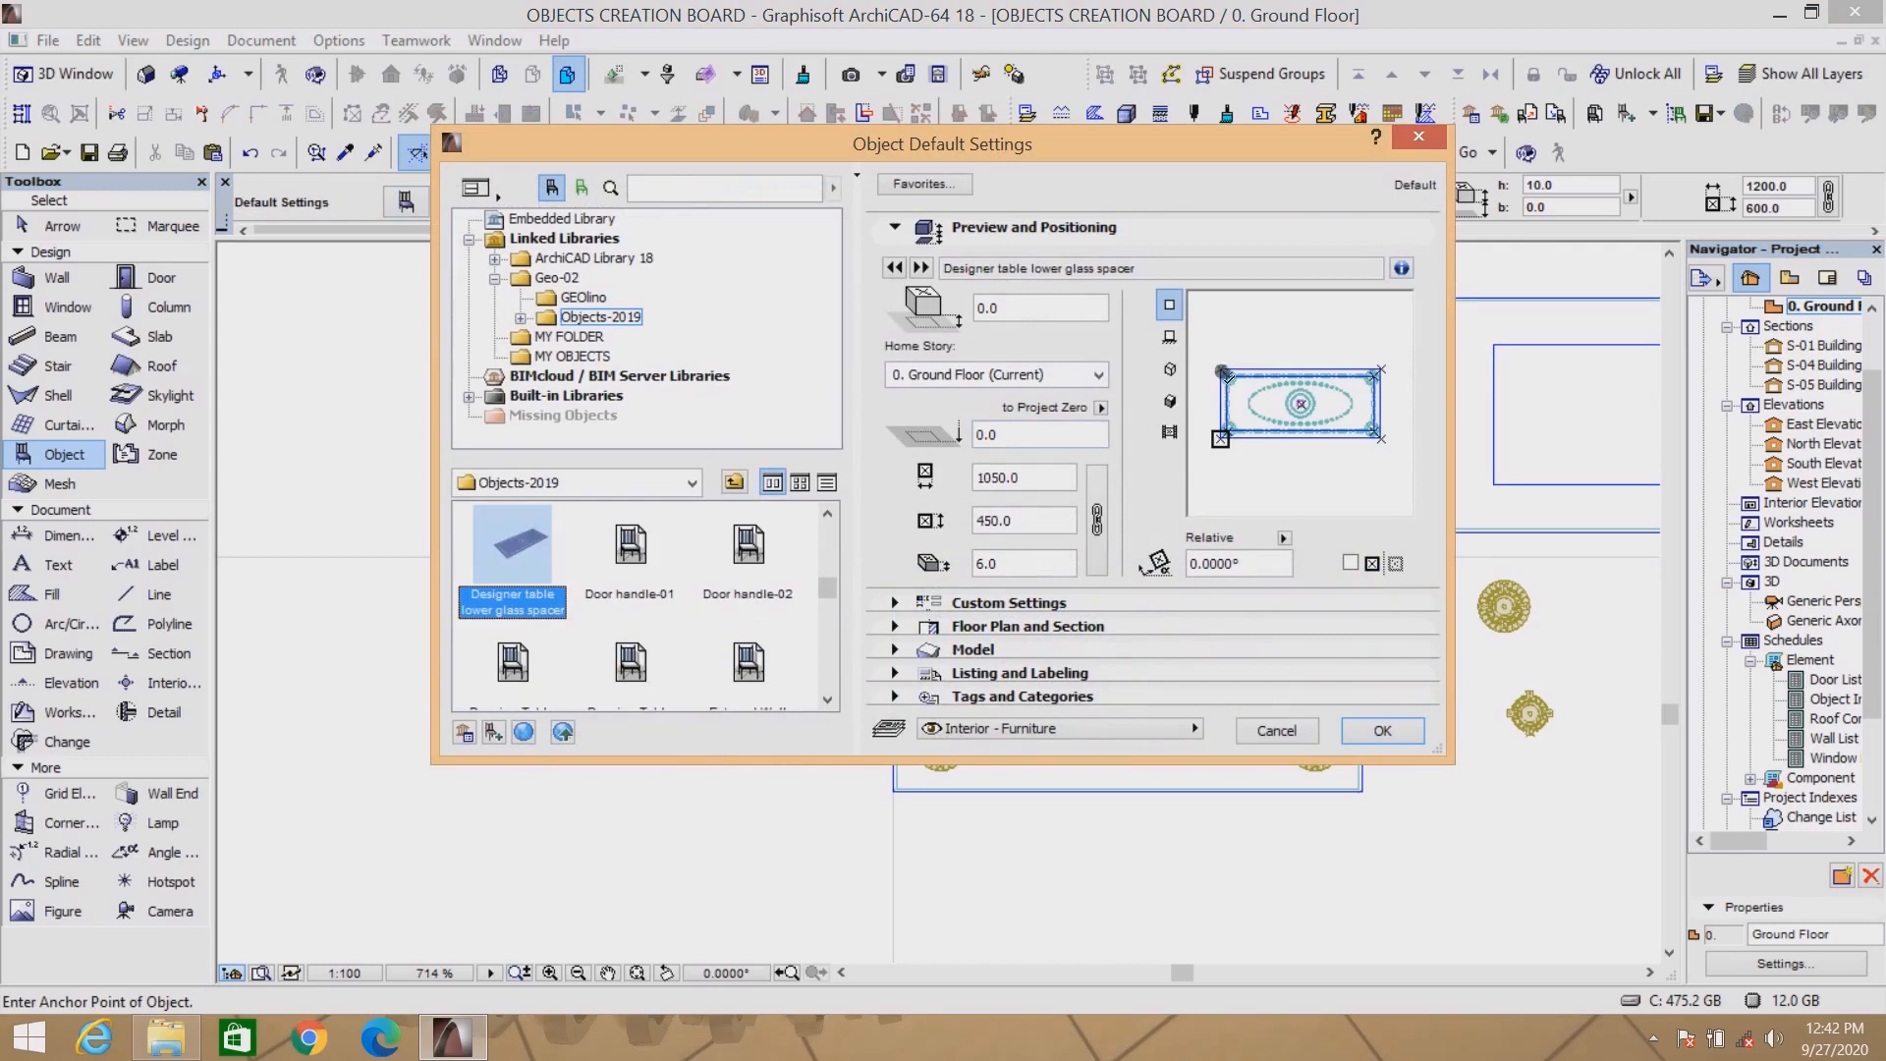
{"action": "left_click", "coordinate": [1382, 731]}
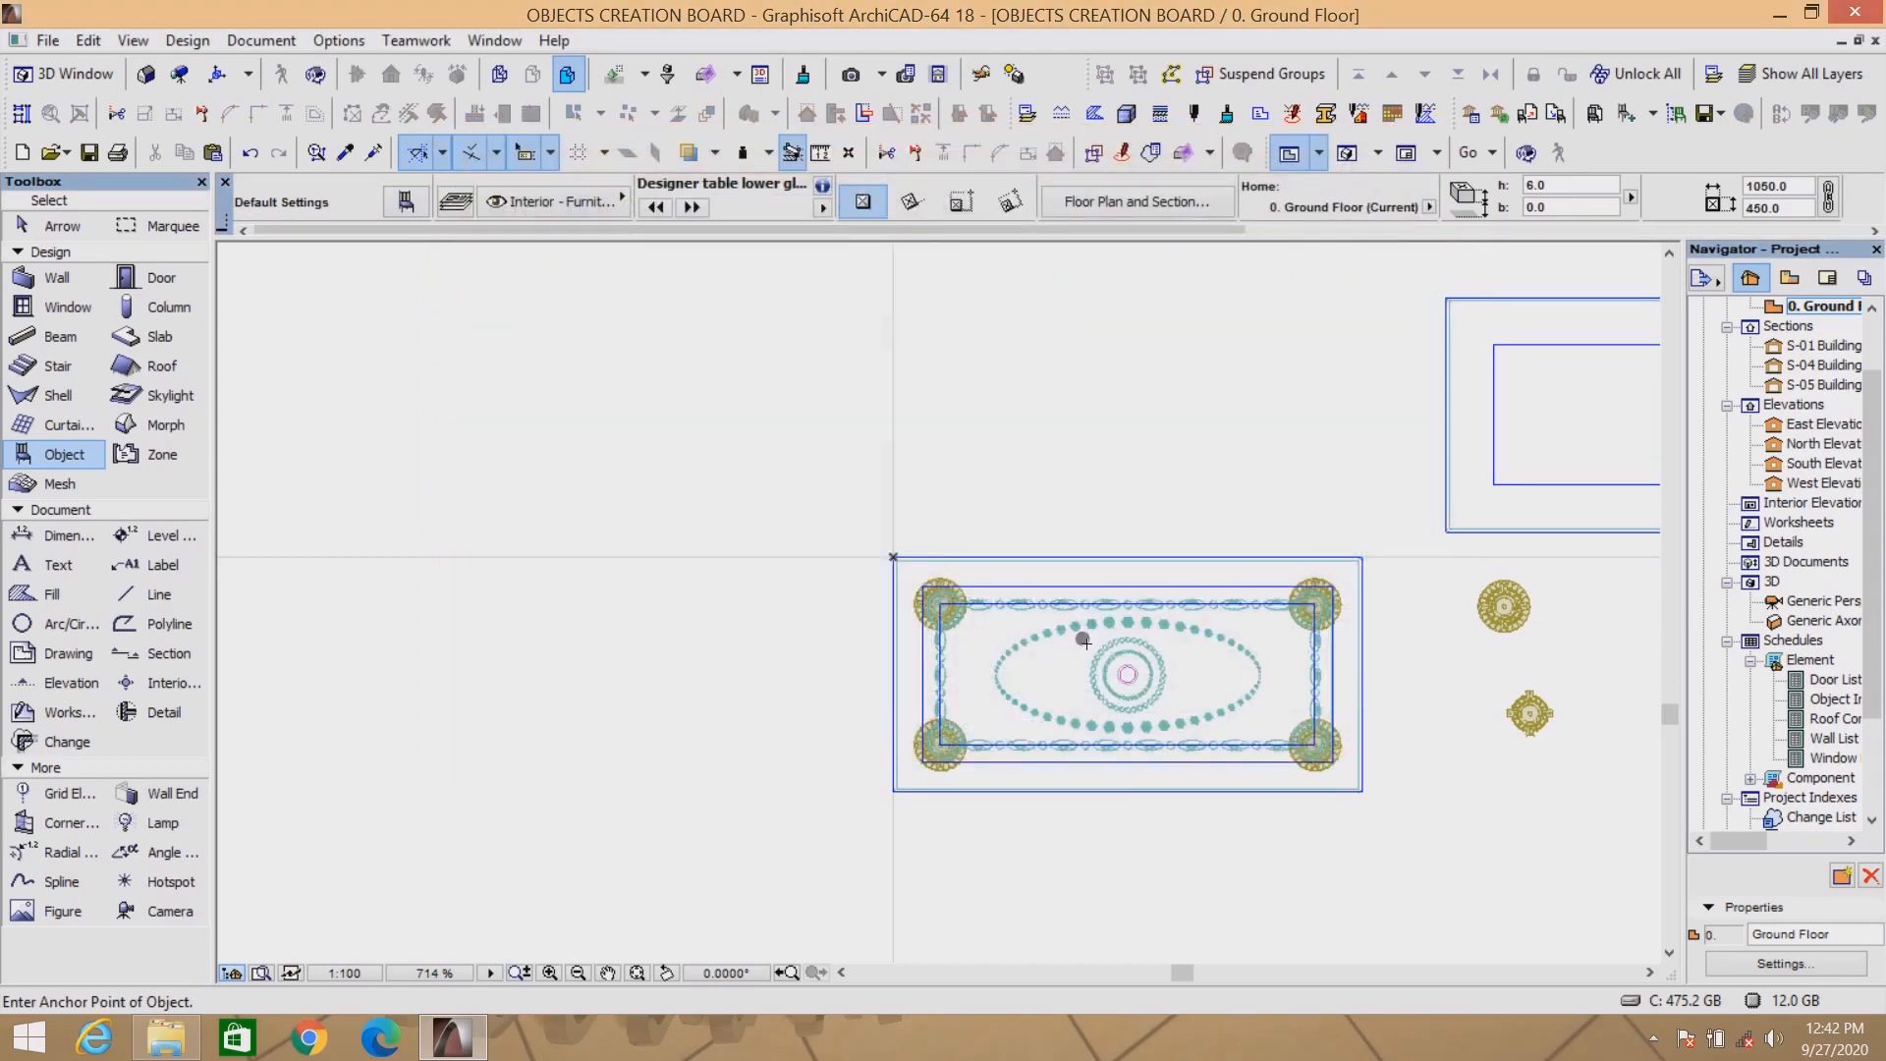
{"action": "scroll", "coordinate": [1178, 629], "scroll_direction": "down", "scroll_amount": 5}
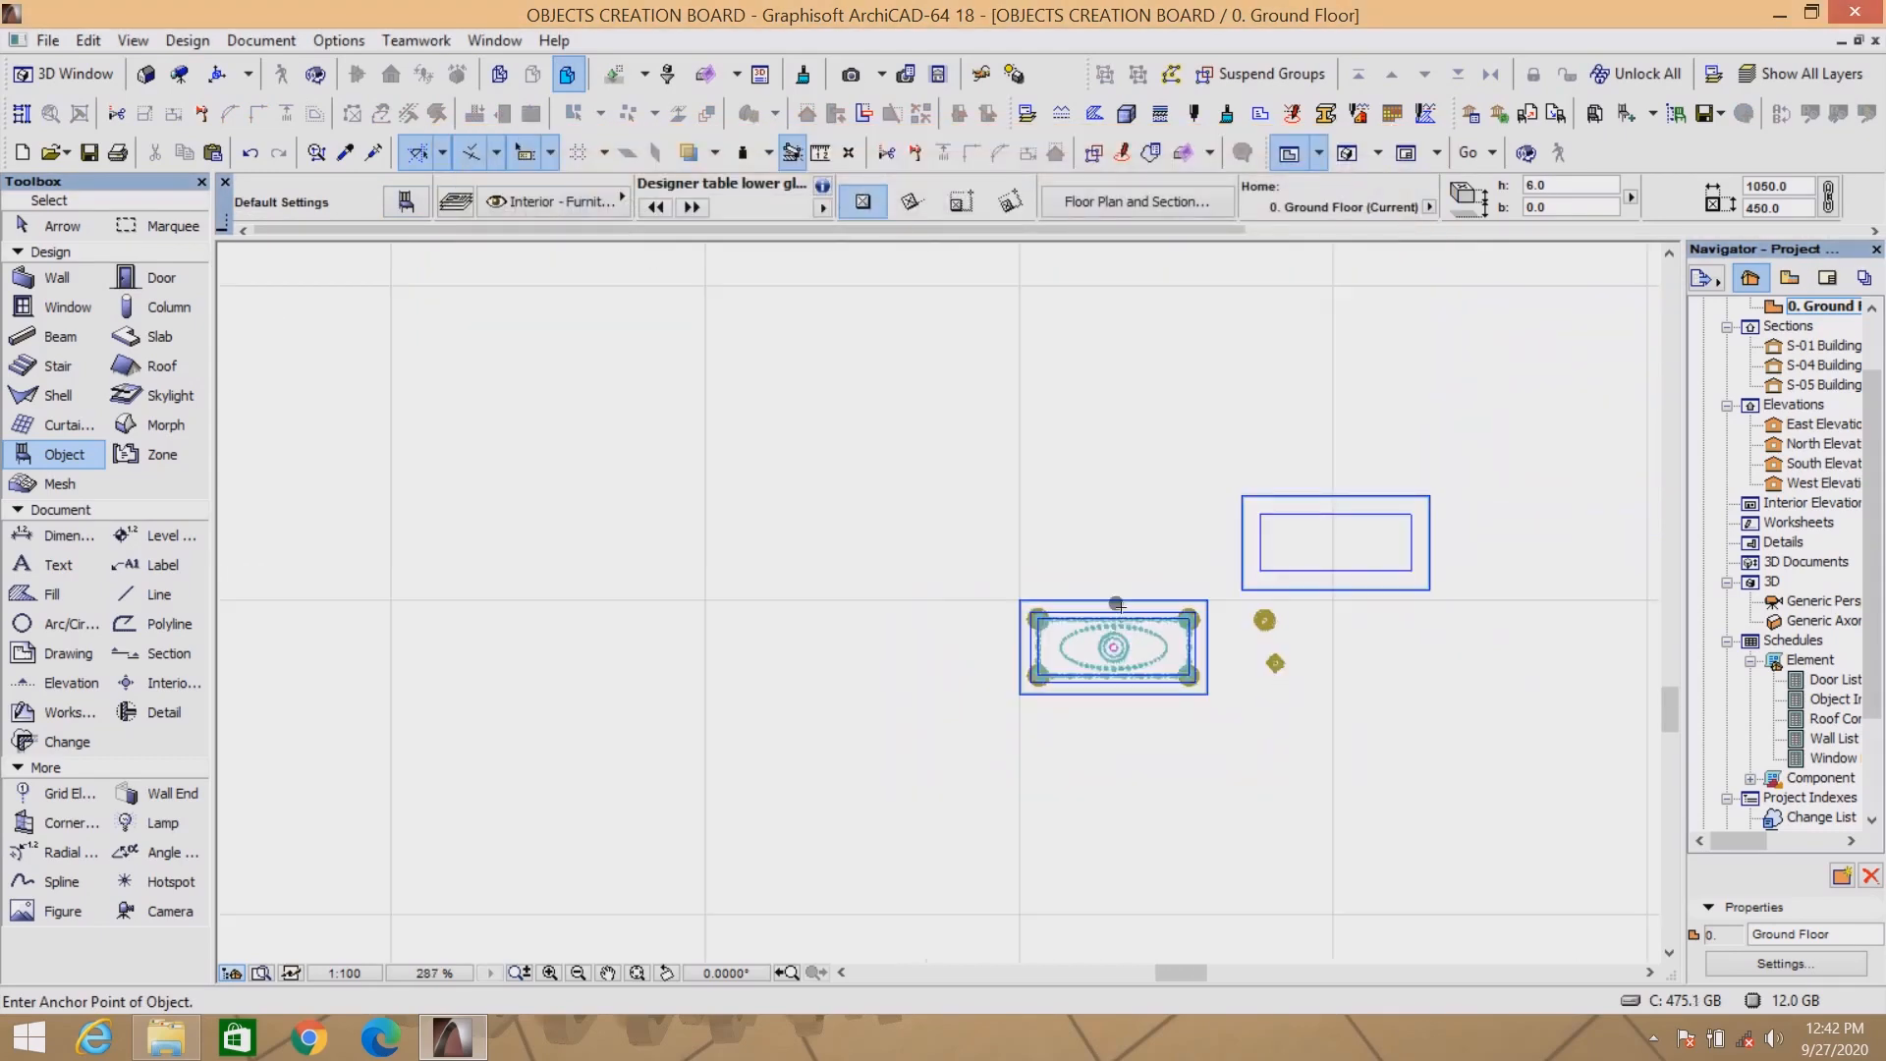
{"action": "left_click", "coordinate": [1456, 539]}
{"action": "left_click", "coordinate": [1348, 152]}
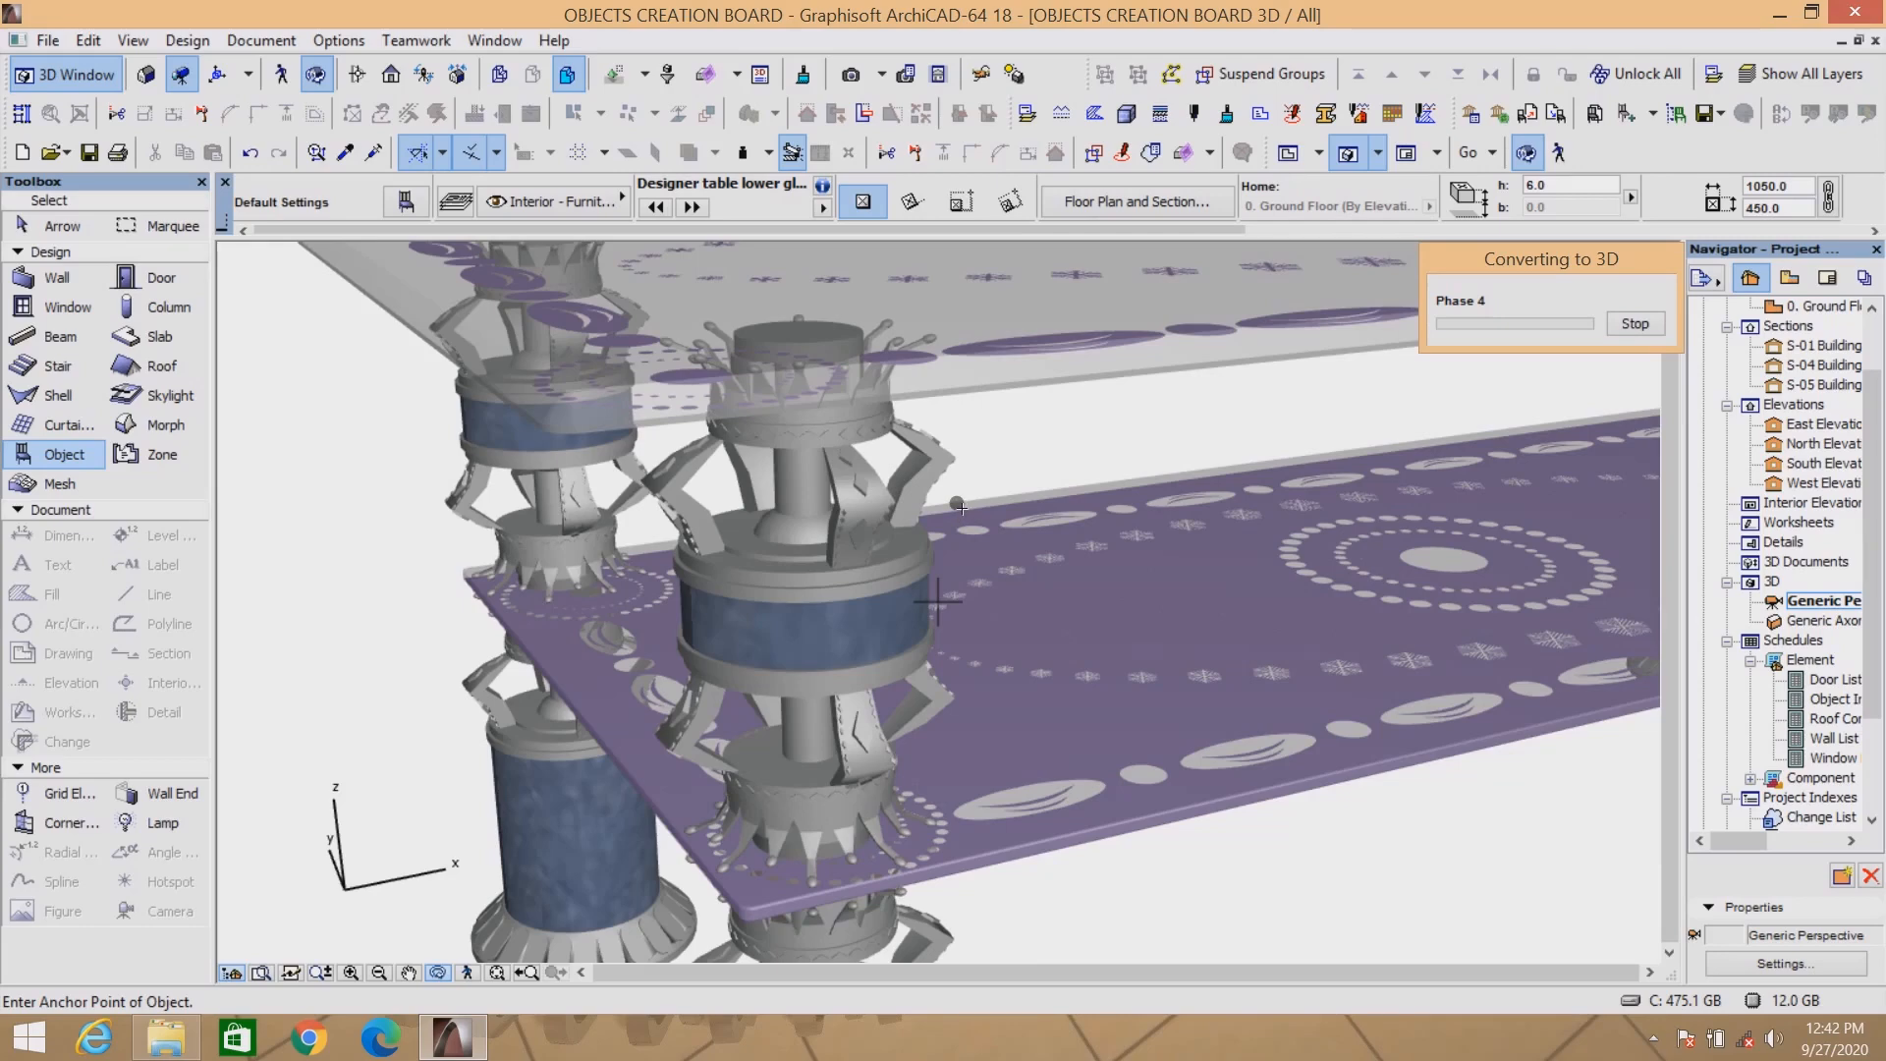
Examine the separate table foot and glass to glass spacer in 3D, close up and from above, beside the glass top.
{"action": "scroll", "coordinate": [1048, 521], "scroll_direction": "down", "scroll_amount": 5}
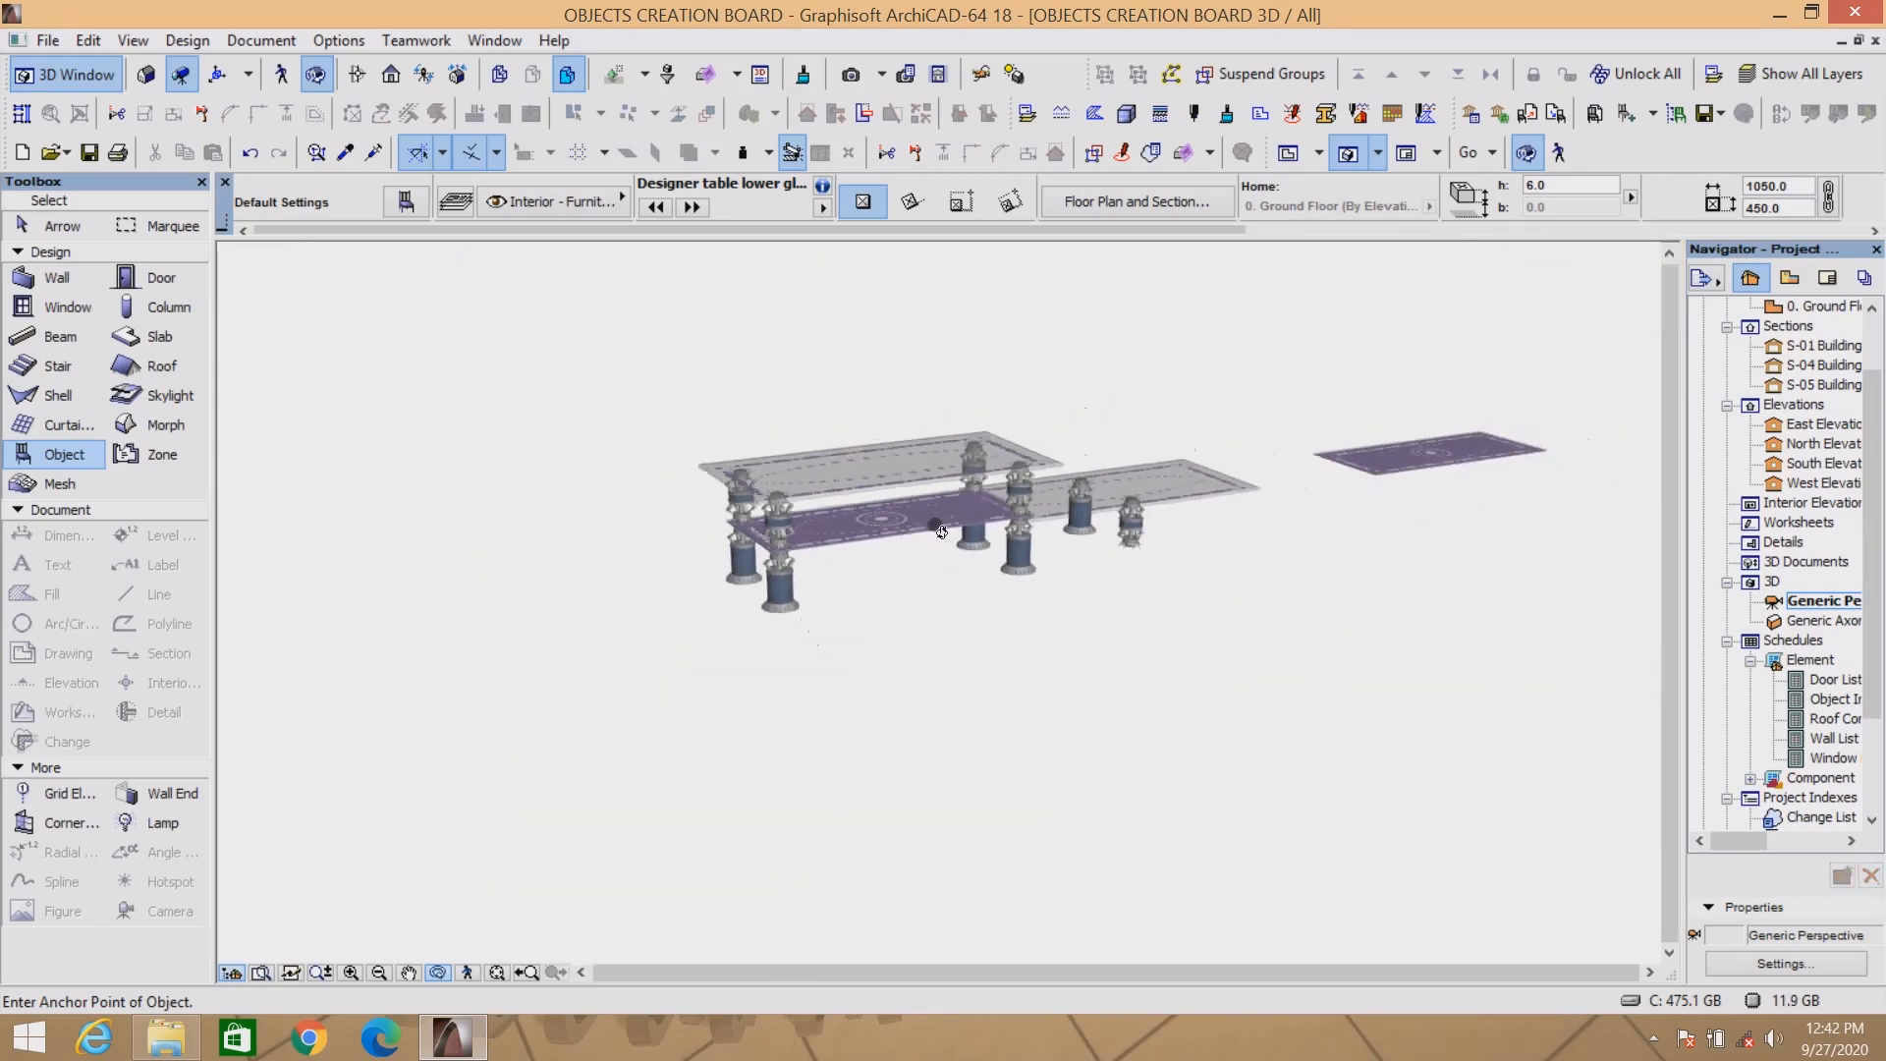
{"action": "scroll", "coordinate": [1048, 522], "scroll_direction": "up", "scroll_amount": 5}
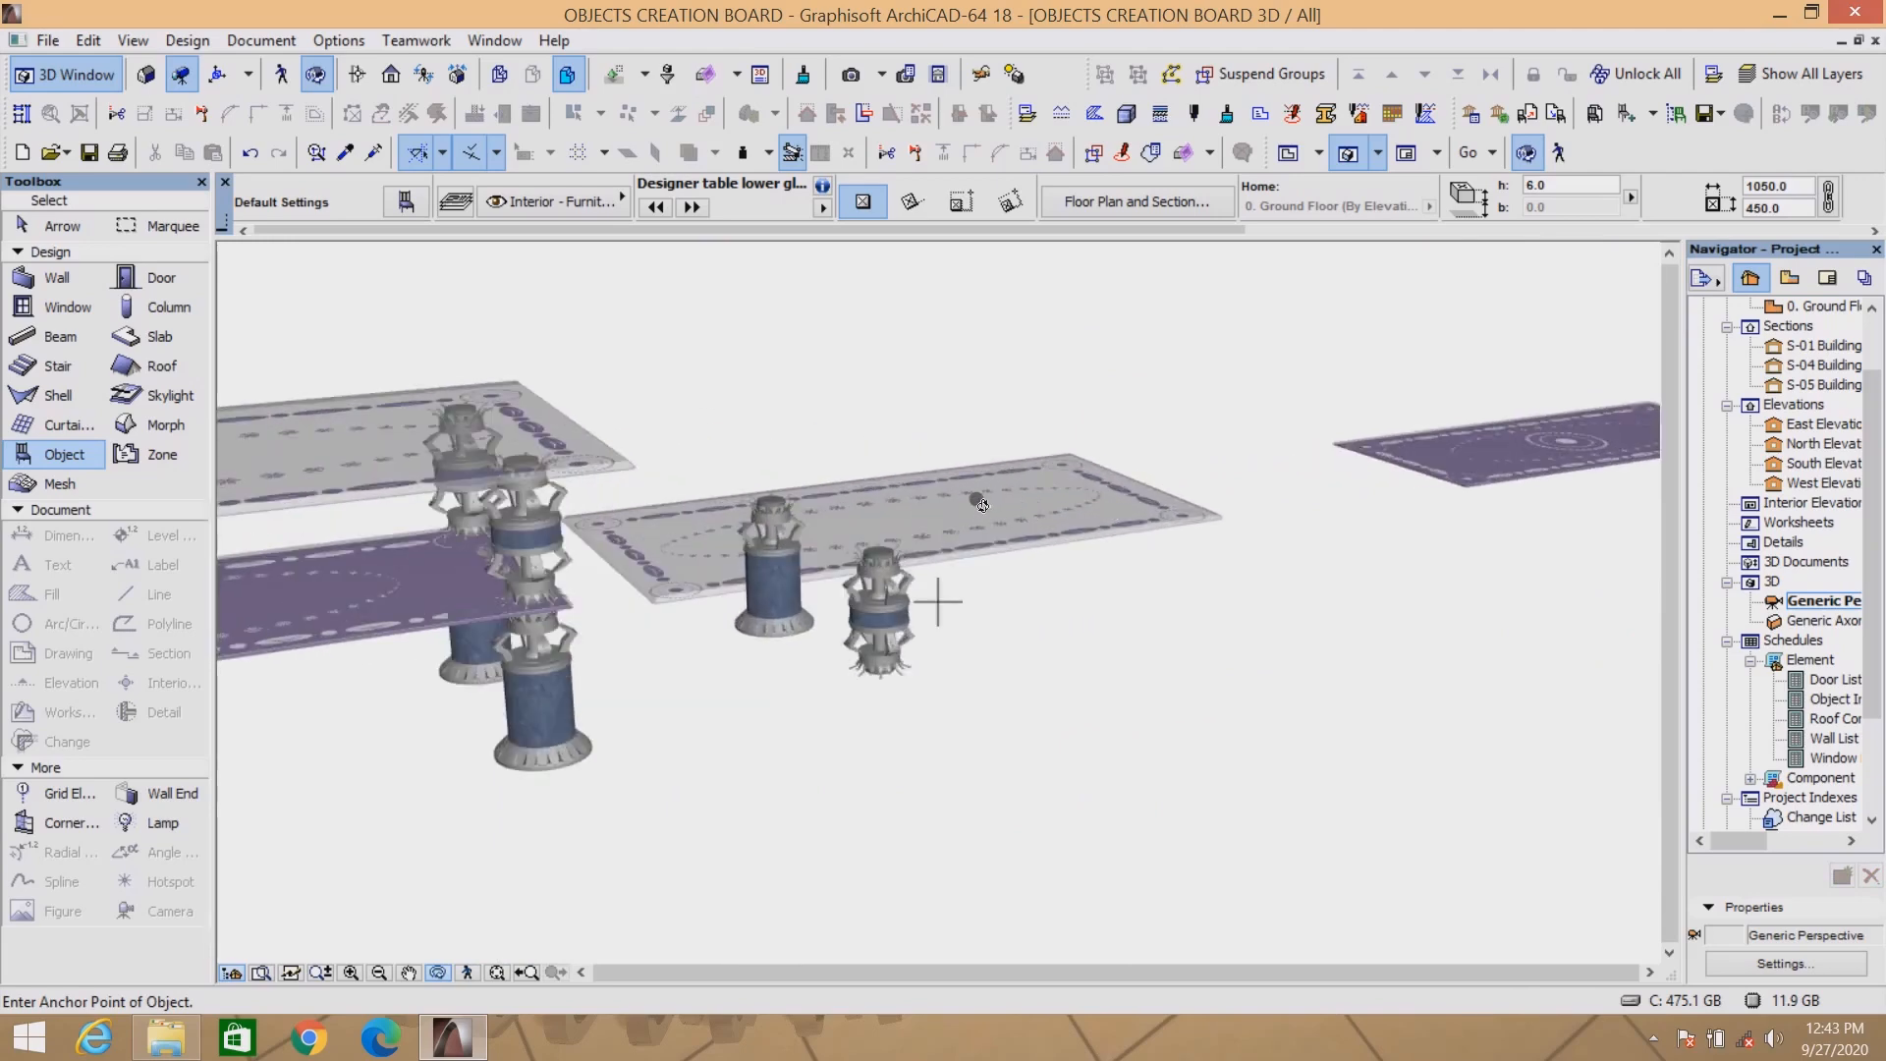
{"action": "scroll", "coordinate": [962, 526], "scroll_direction": "up", "scroll_amount": 4}
{"action": "mouse_move", "coordinate": [973, 490]}
{"action": "left_mouse_down"}
{"action": "mouse_move", "coordinate": [949, 556]}
{"action": "mouse_move", "coordinate": [602, 552]}
{"action": "mouse_move", "coordinate": [976, 522]}
{"action": "left_mouse_up"}
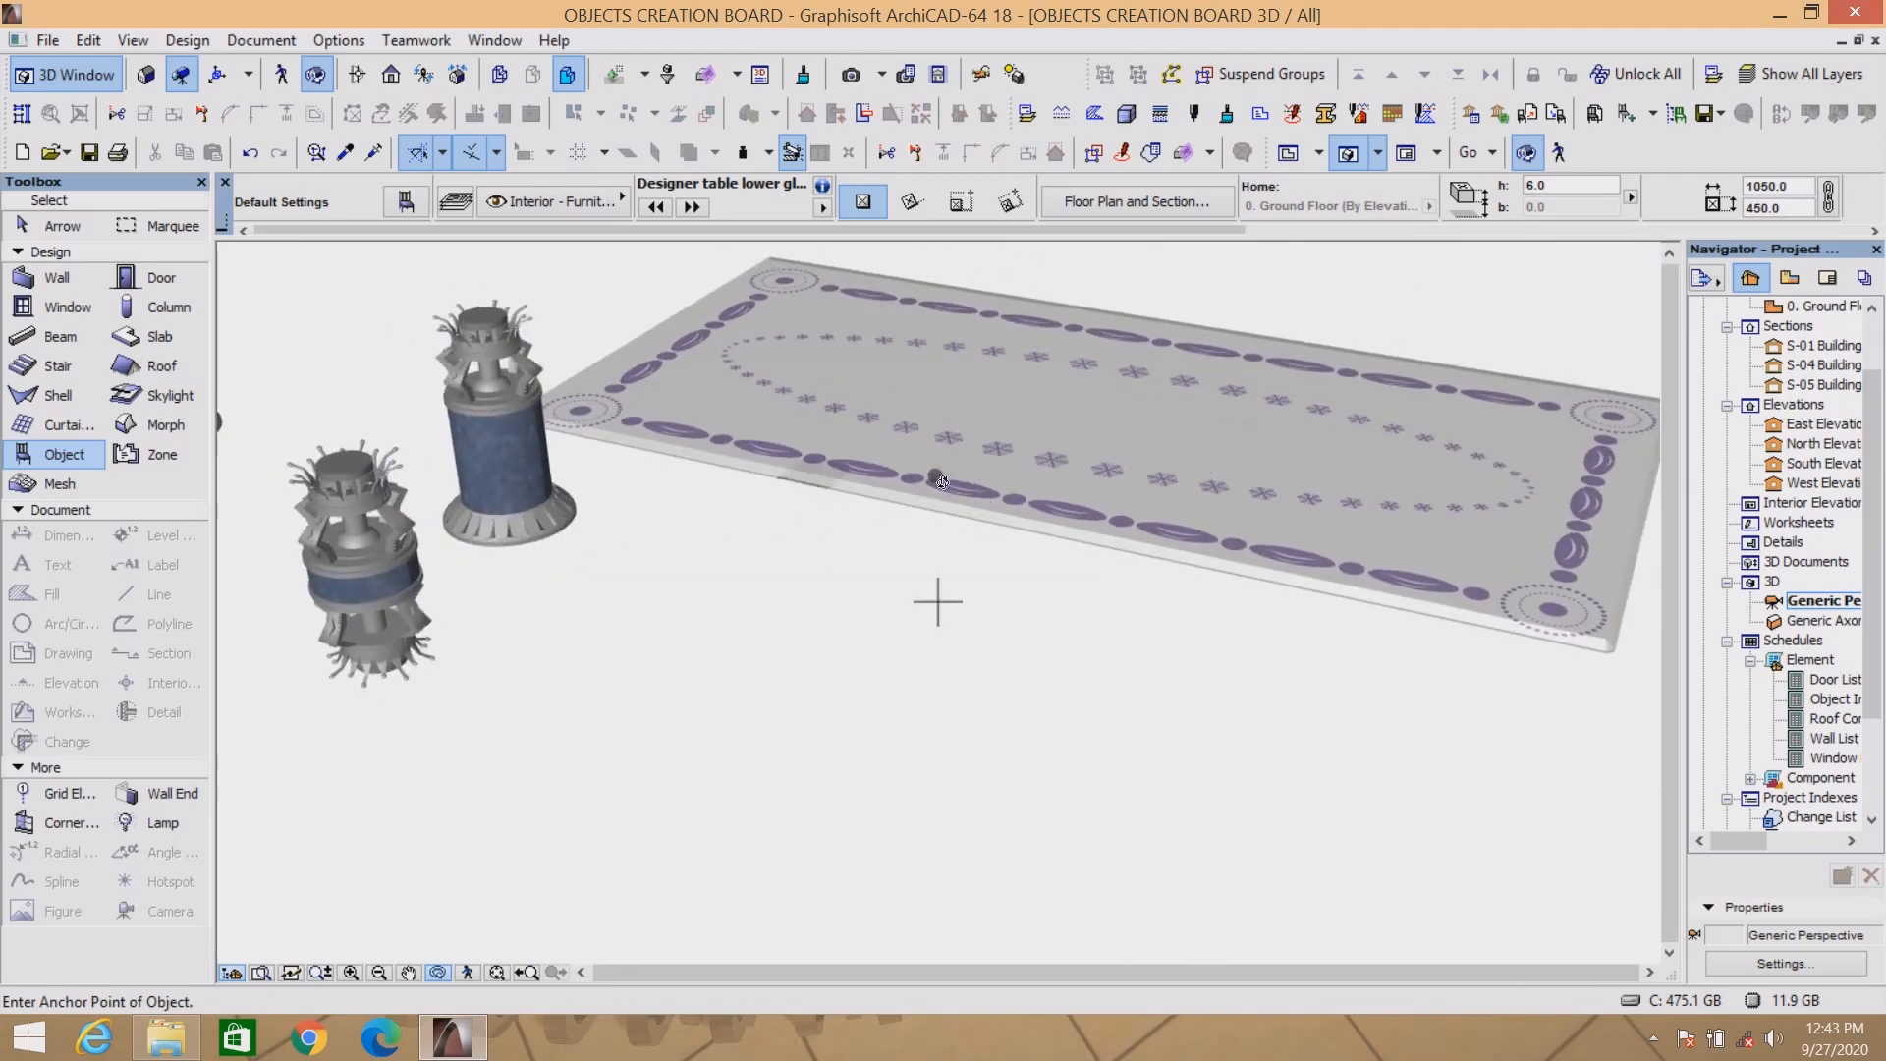
{"action": "scroll", "coordinate": [474, 361], "scroll_direction": "up", "scroll_amount": 3}
{"action": "scroll", "coordinate": [467, 291], "scroll_direction": "up", "scroll_amount": 3}
{"action": "scroll", "coordinate": [467, 291], "scroll_direction": "down", "scroll_amount": 6}
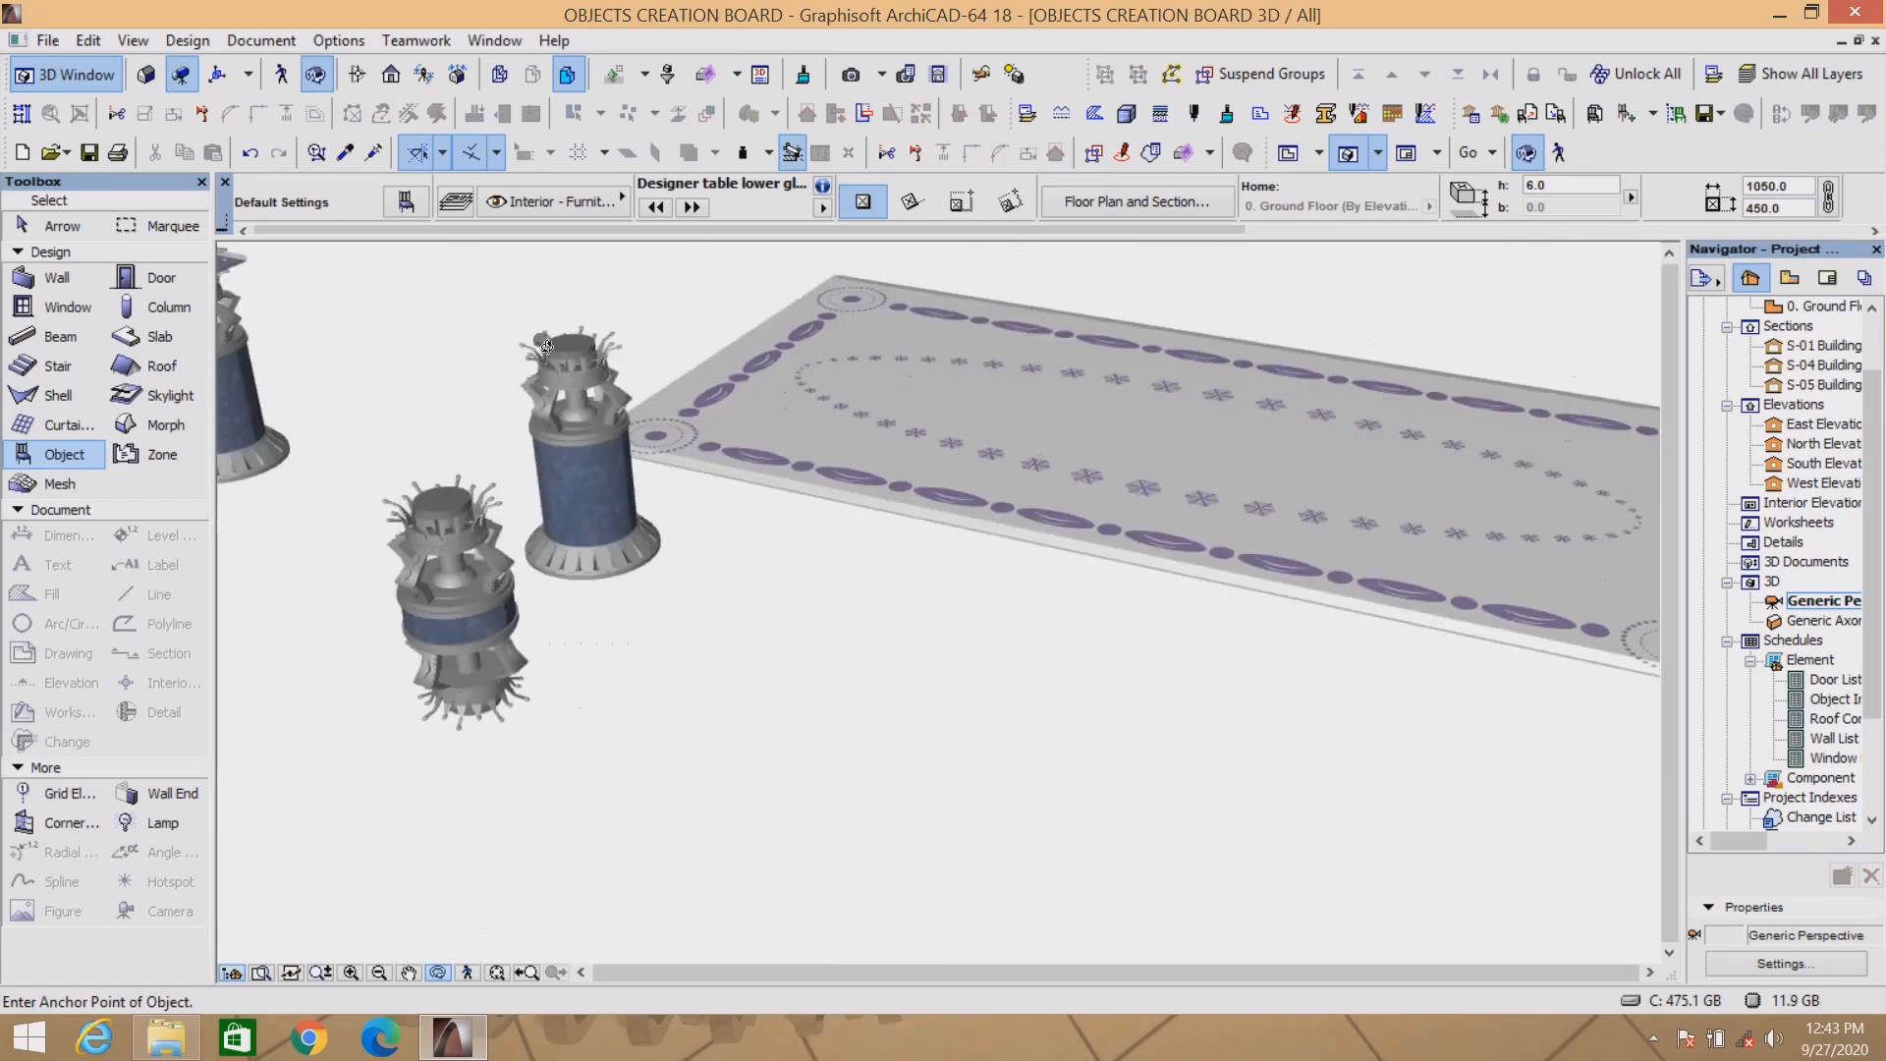
{"action": "scroll", "coordinate": [448, 557], "scroll_direction": "up", "scroll_amount": 3}
{"action": "scroll", "coordinate": [448, 557], "scroll_direction": "up", "scroll_amount": 4}
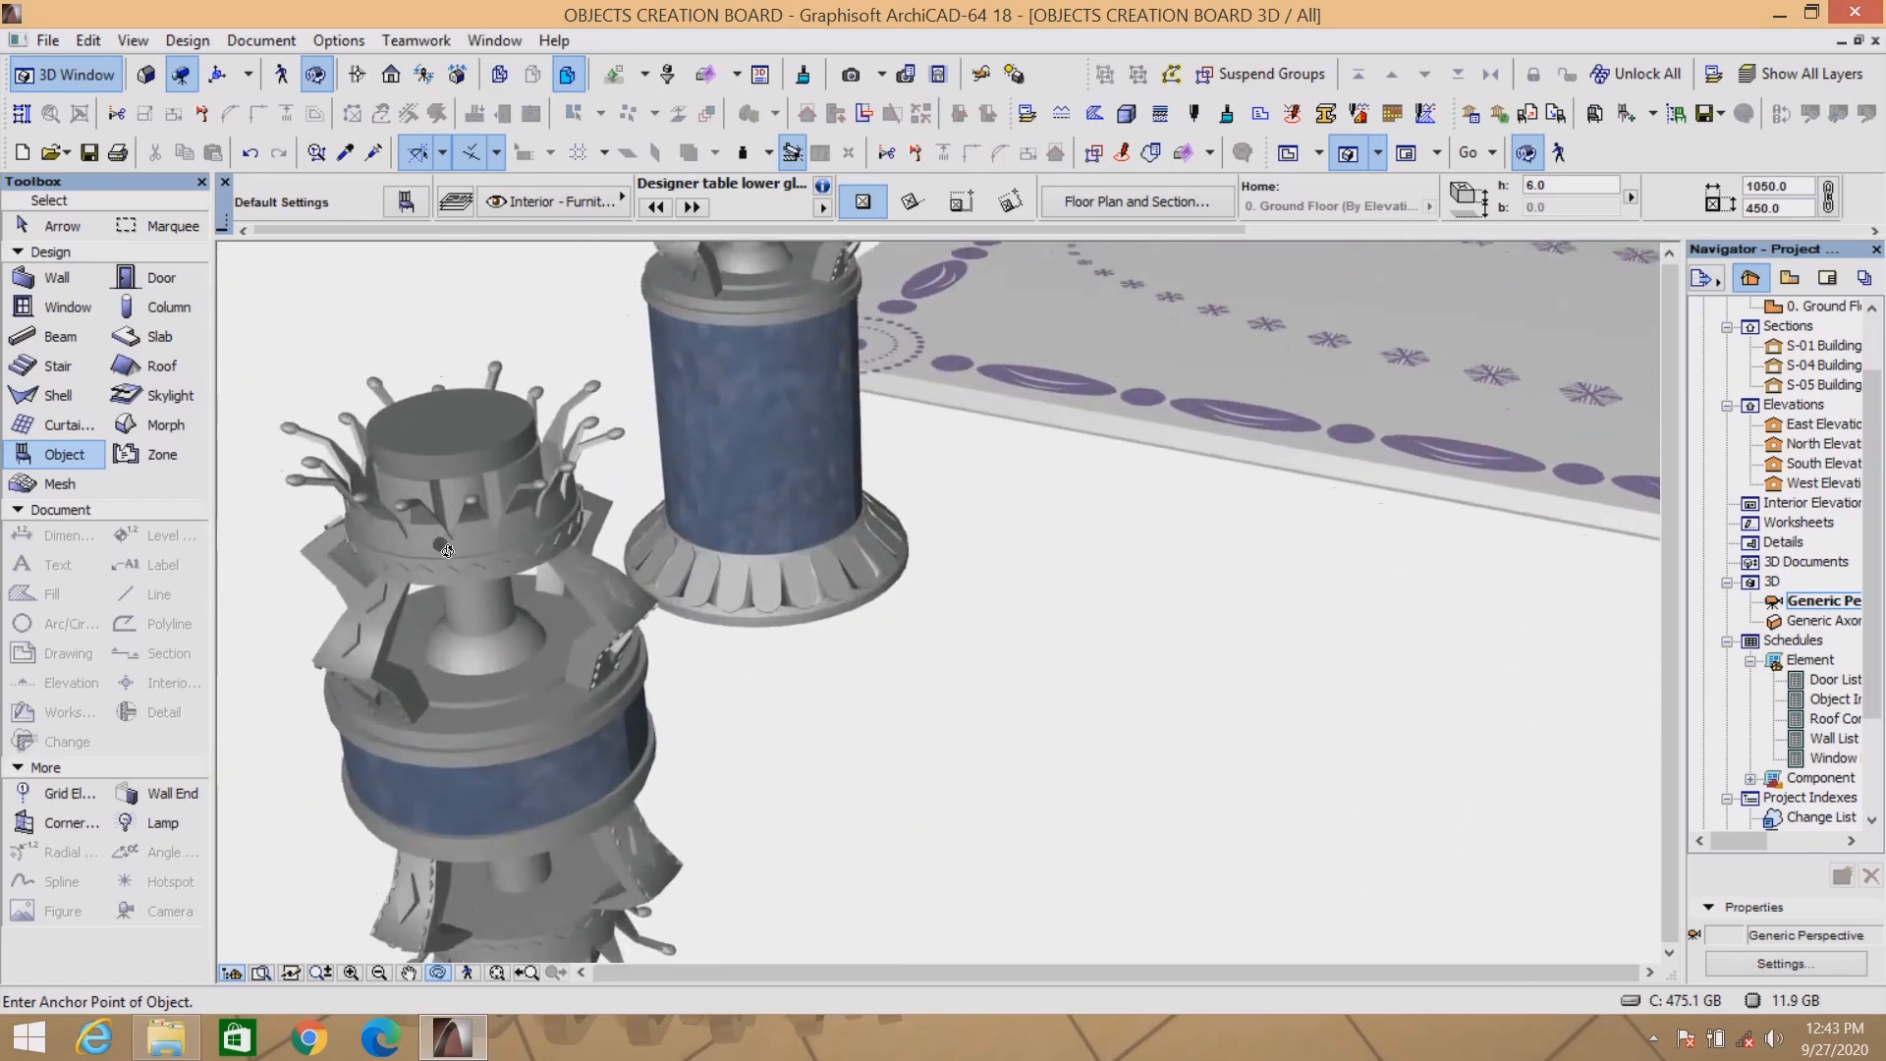
{"action": "scroll", "coordinate": [464, 470], "scroll_direction": "up", "scroll_amount": 2}
{"action": "left_click_drag", "start_coordinate": [465, 470], "coordinate": [770, 368]}
{"action": "scroll", "coordinate": [770, 368], "scroll_direction": "up", "scroll_amount": 2}
{"action": "scroll", "coordinate": [865, 405], "scroll_direction": "down", "scroll_amount": 10}
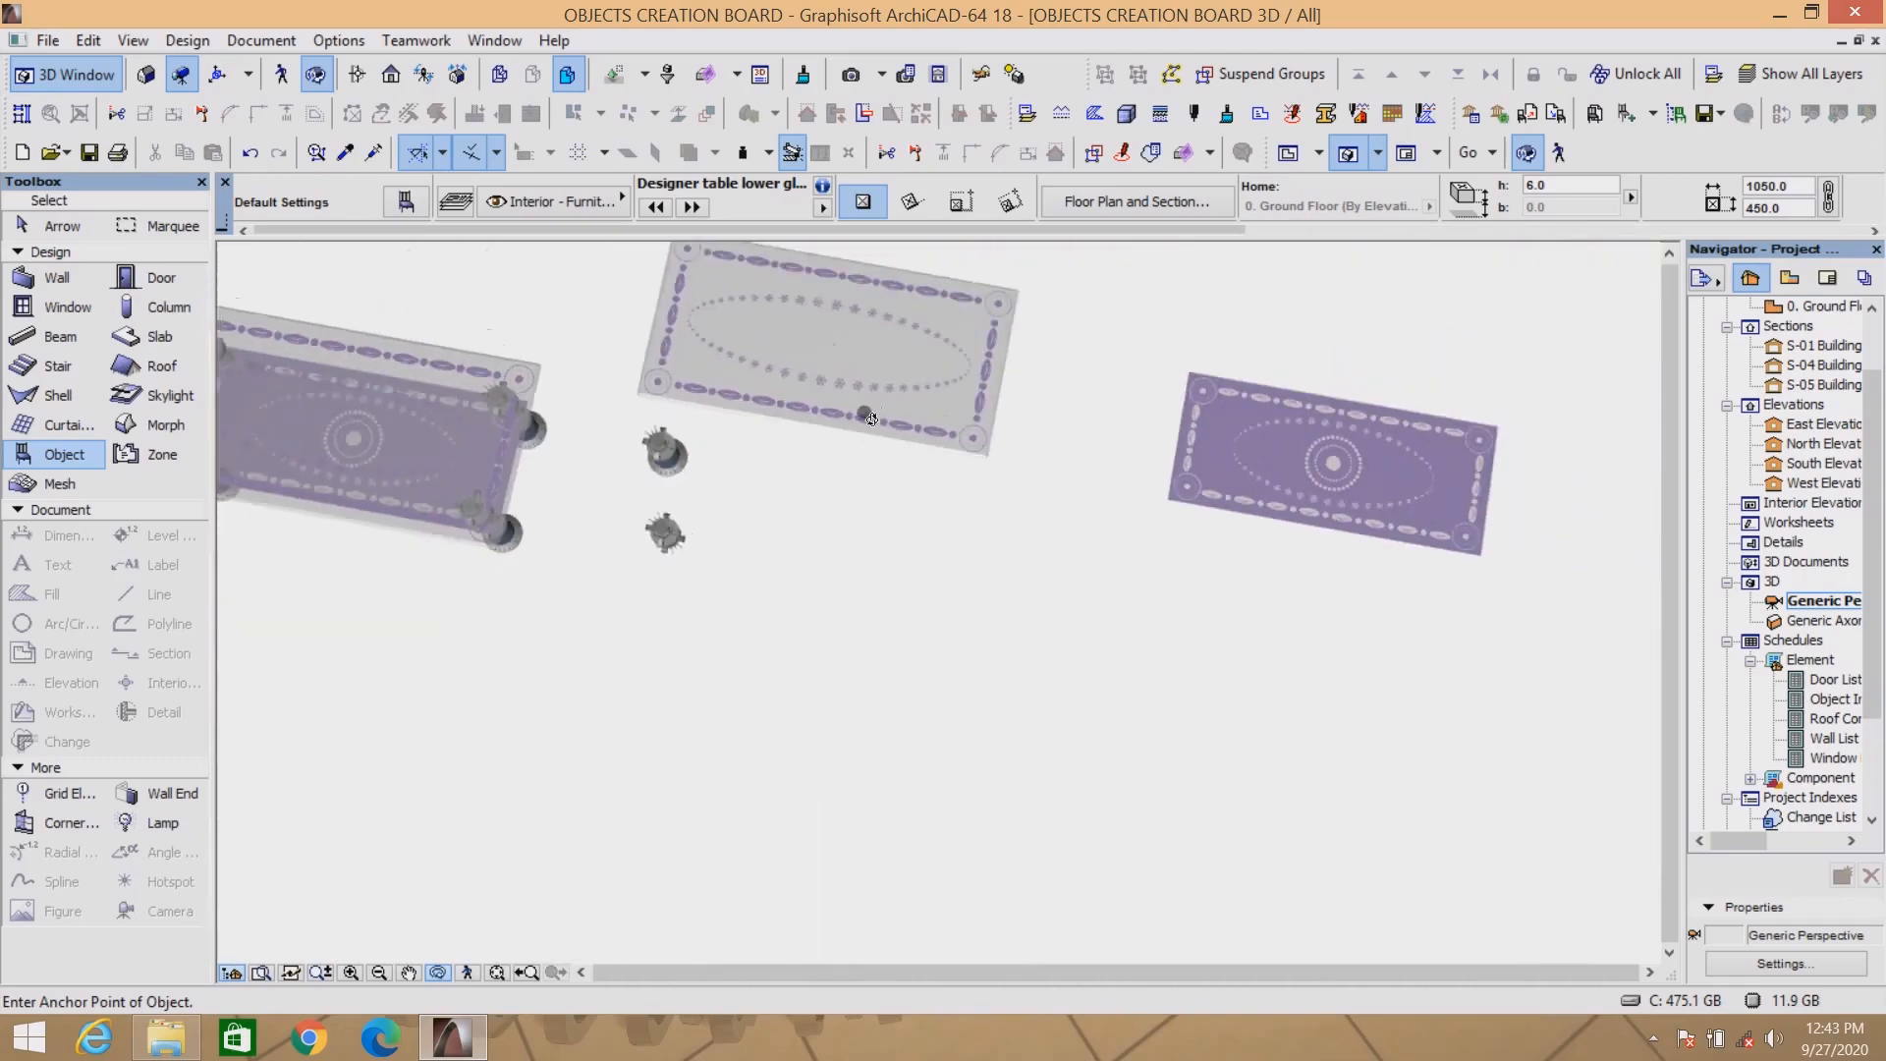
Examine the ornament patterns on the separate glass top and on the purple lower glass in 3D.
{"action": "scroll", "coordinate": [884, 398], "scroll_direction": "up", "scroll_amount": 6}
{"action": "scroll", "coordinate": [1060, 607], "scroll_direction": "down", "scroll_amount": 4}
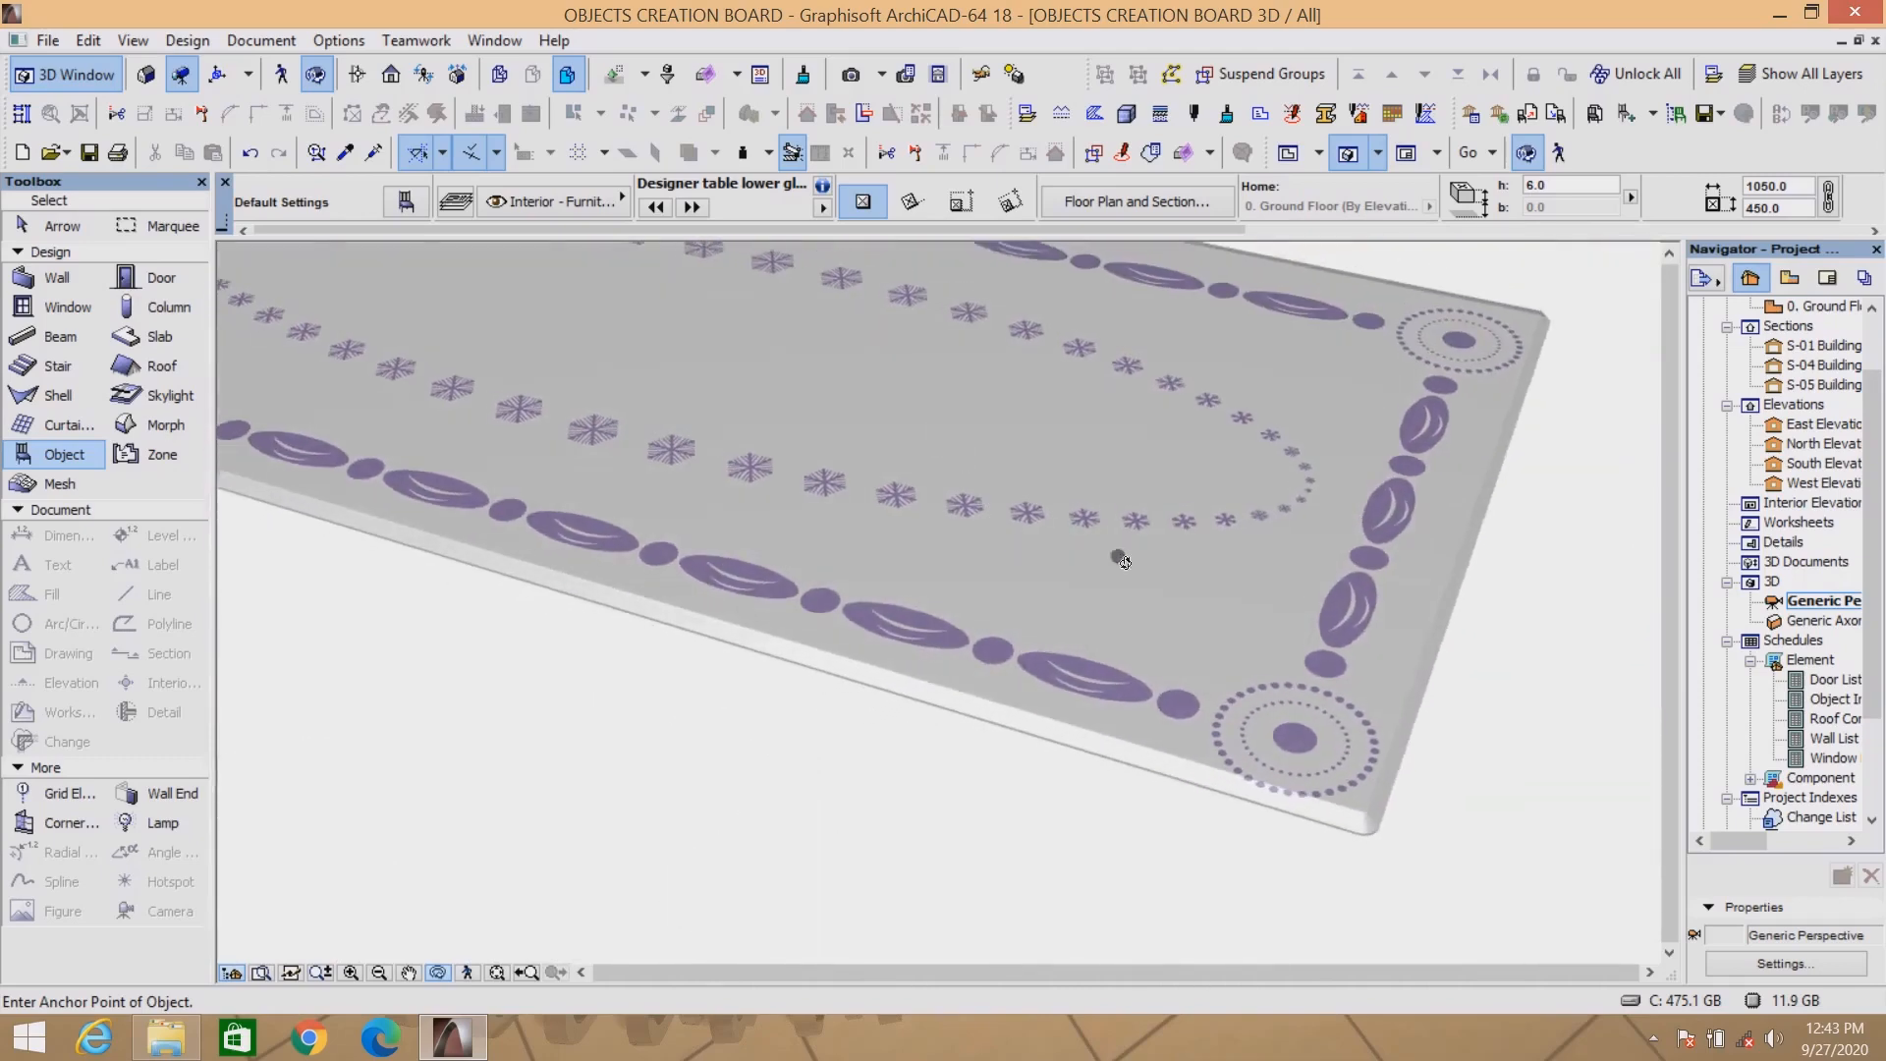
{"action": "scroll", "coordinate": [1326, 506], "scroll_direction": "up", "scroll_amount": 4}
{"action": "scroll", "coordinate": [1082, 534], "scroll_direction": "up", "scroll_amount": 2}
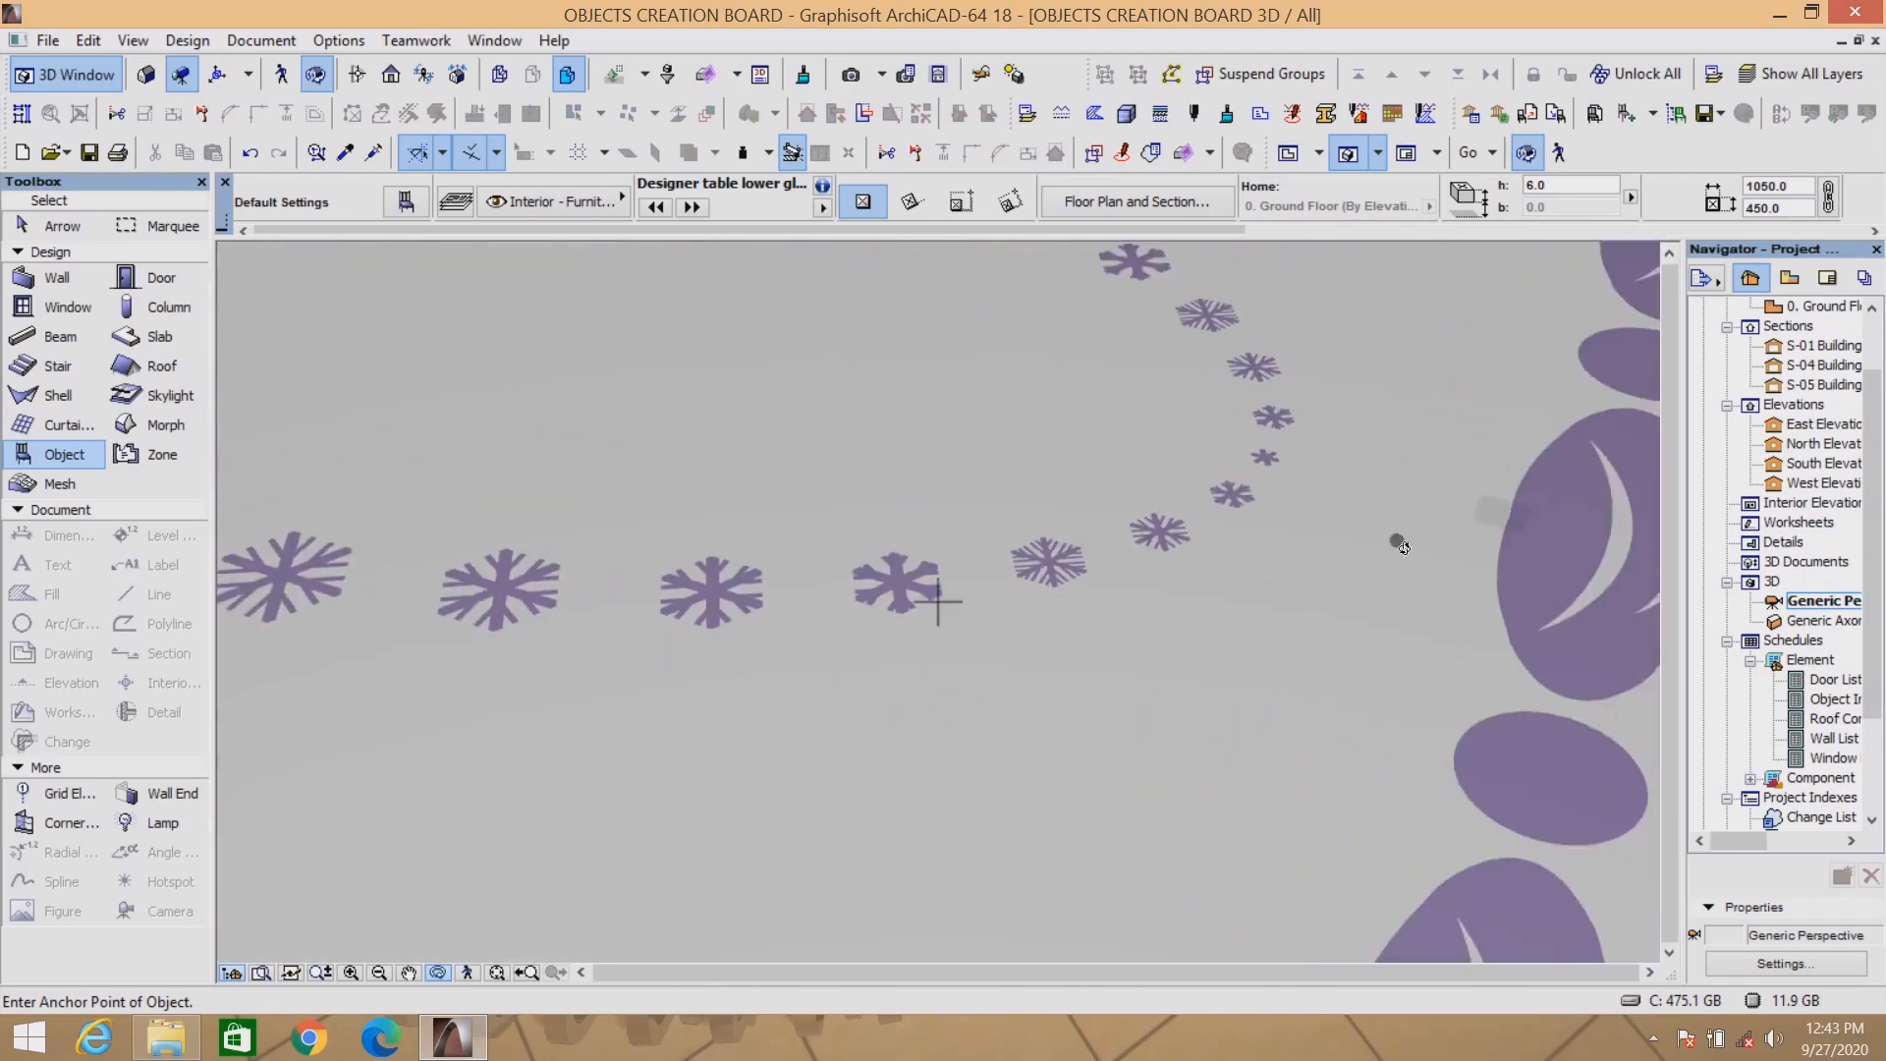
{"action": "scroll", "coordinate": [1558, 540], "scroll_direction": "down", "scroll_amount": 6}
{"action": "scroll", "coordinate": [1228, 558], "scroll_direction": "up", "scroll_amount": 3}
{"action": "scroll", "coordinate": [1227, 558], "scroll_direction": "up", "scroll_amount": 1}
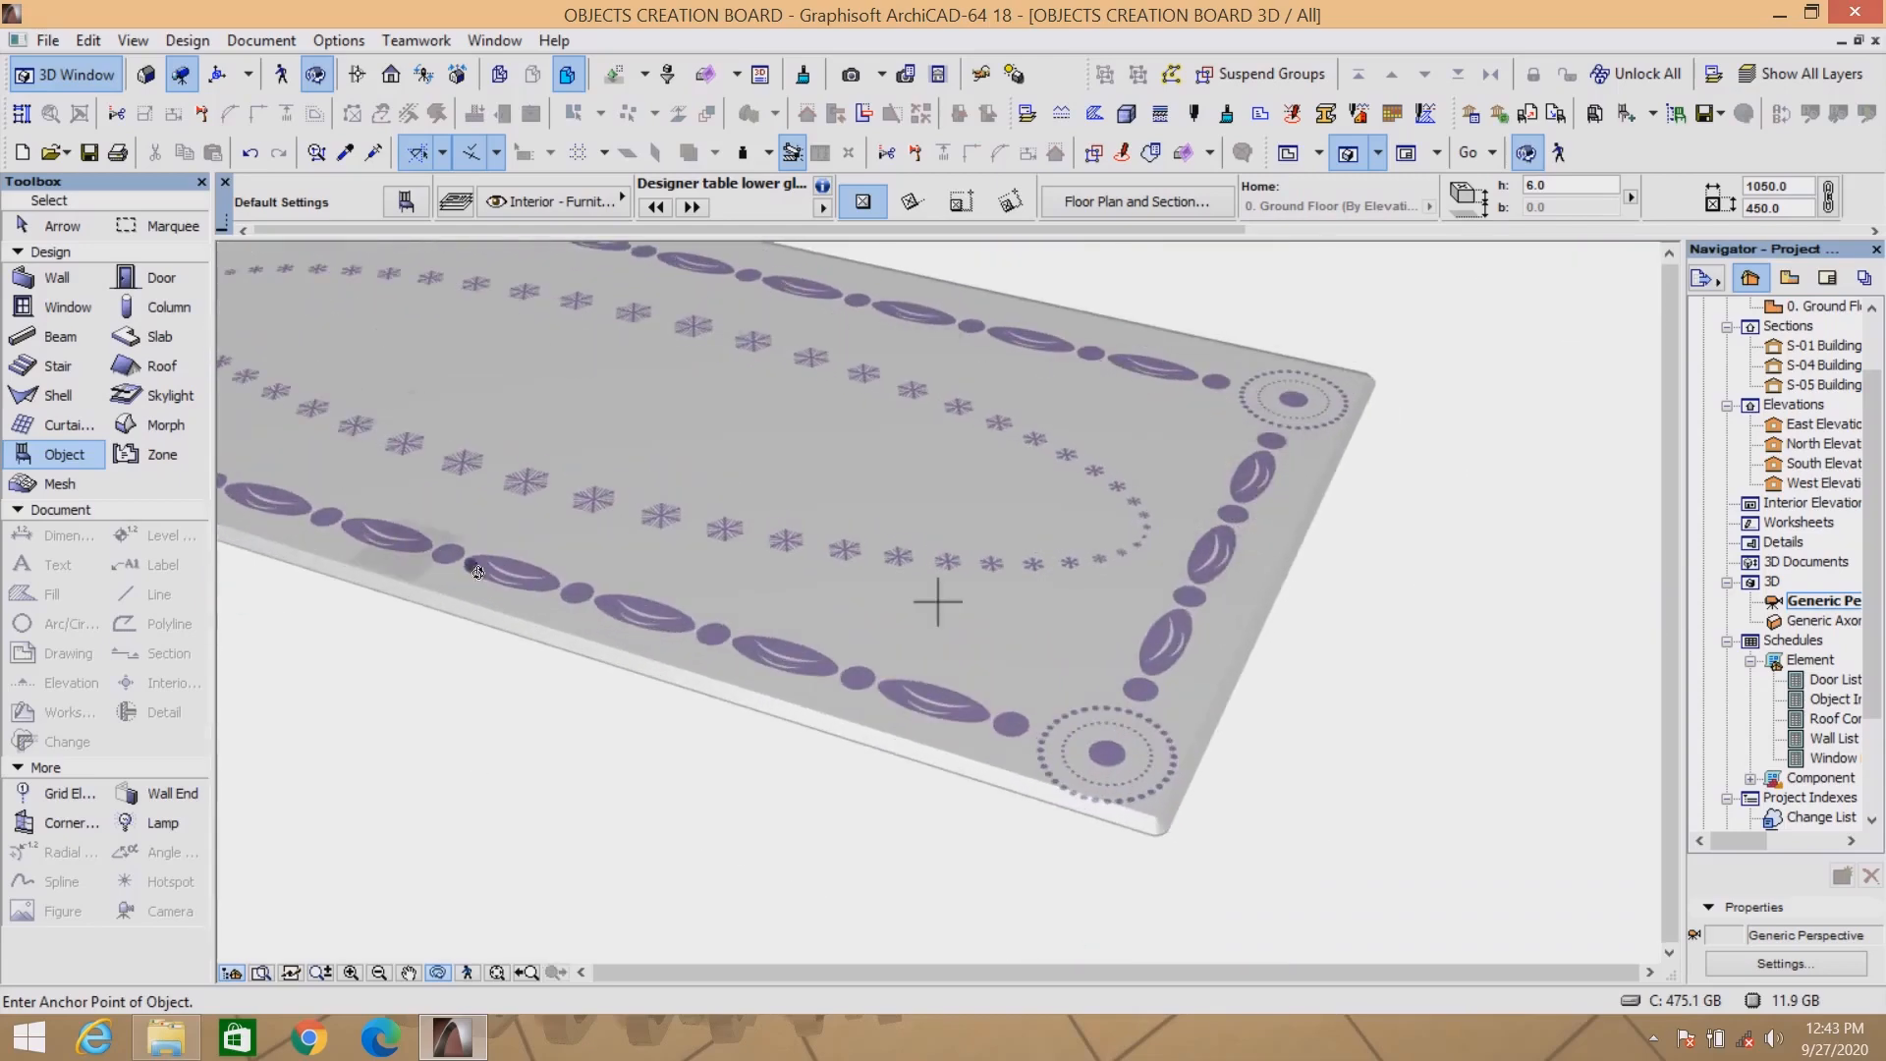
{"action": "scroll", "coordinate": [490, 552], "scroll_direction": "down", "scroll_amount": 6}
{"action": "scroll", "coordinate": [1069, 770], "scroll_direction": "up", "scroll_amount": 5}
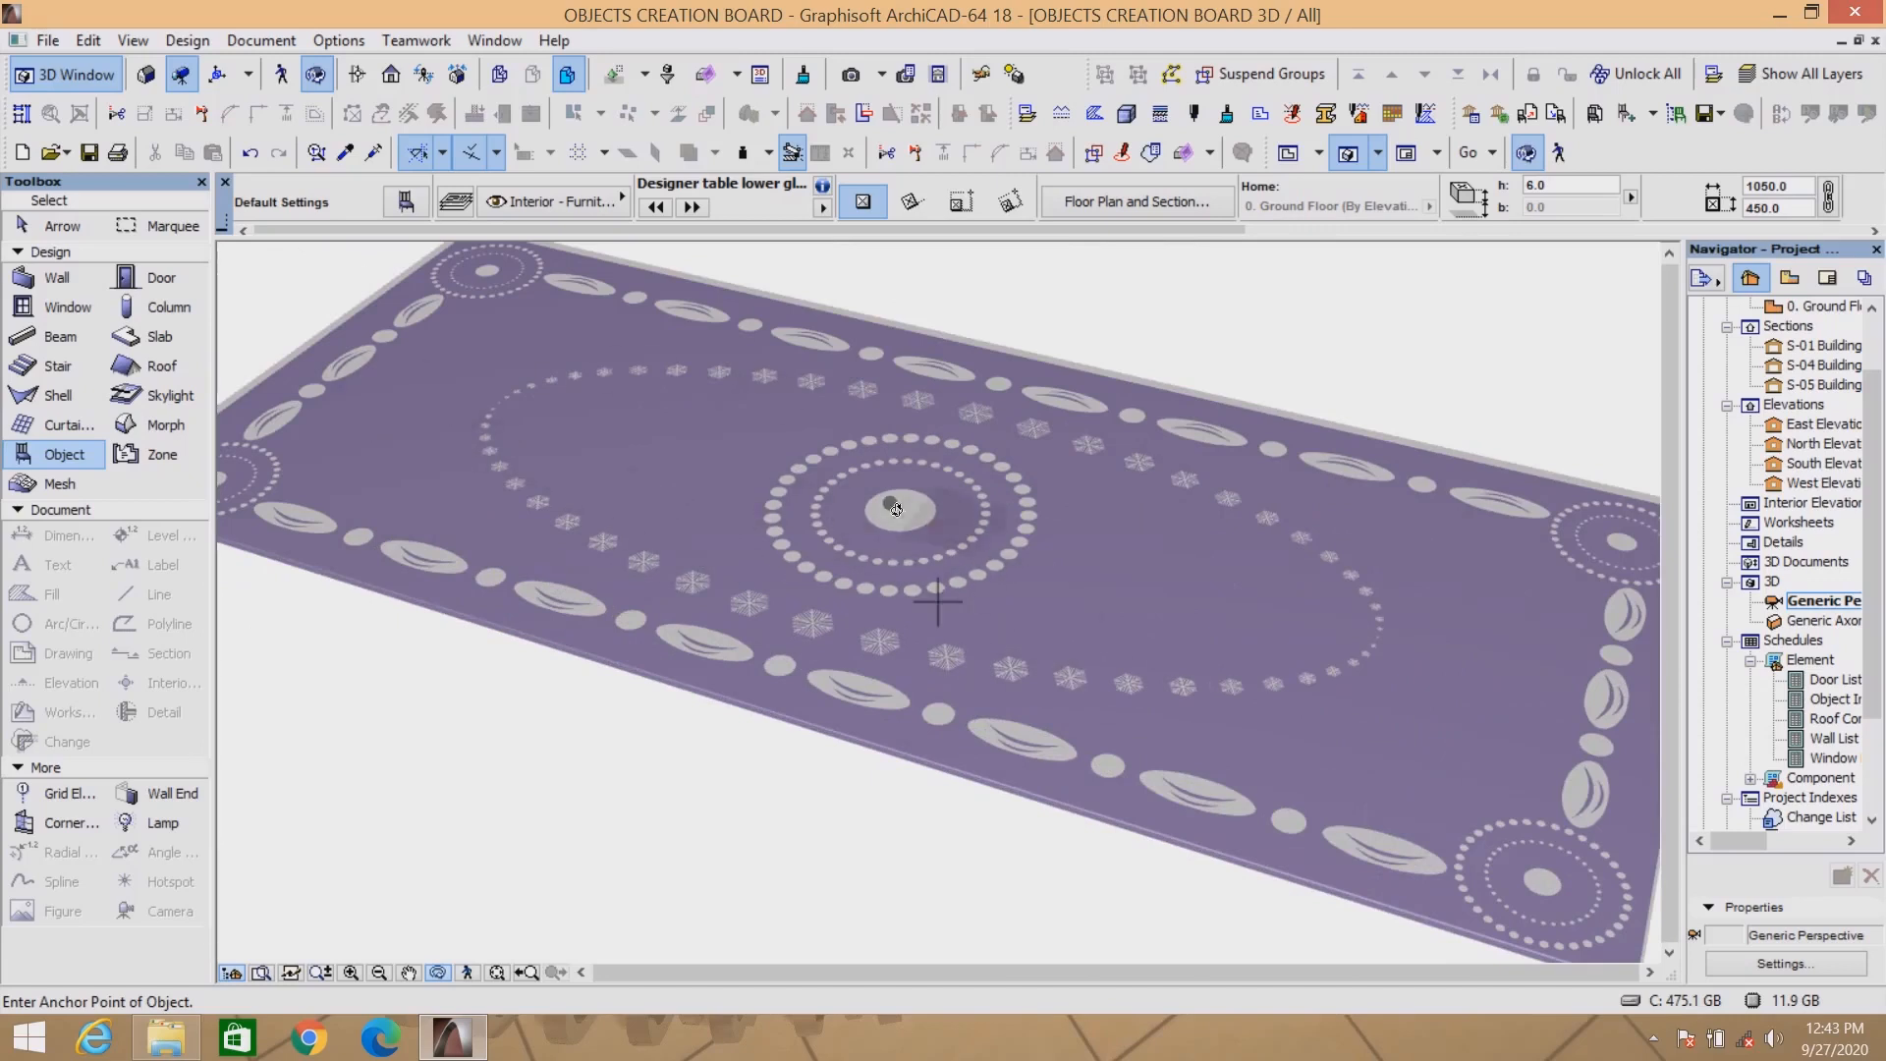
{"action": "scroll", "coordinate": [972, 614], "scroll_direction": "down", "scroll_amount": 4}
{"action": "scroll", "coordinate": [980, 627], "scroll_direction": "down", "scroll_amount": 3}
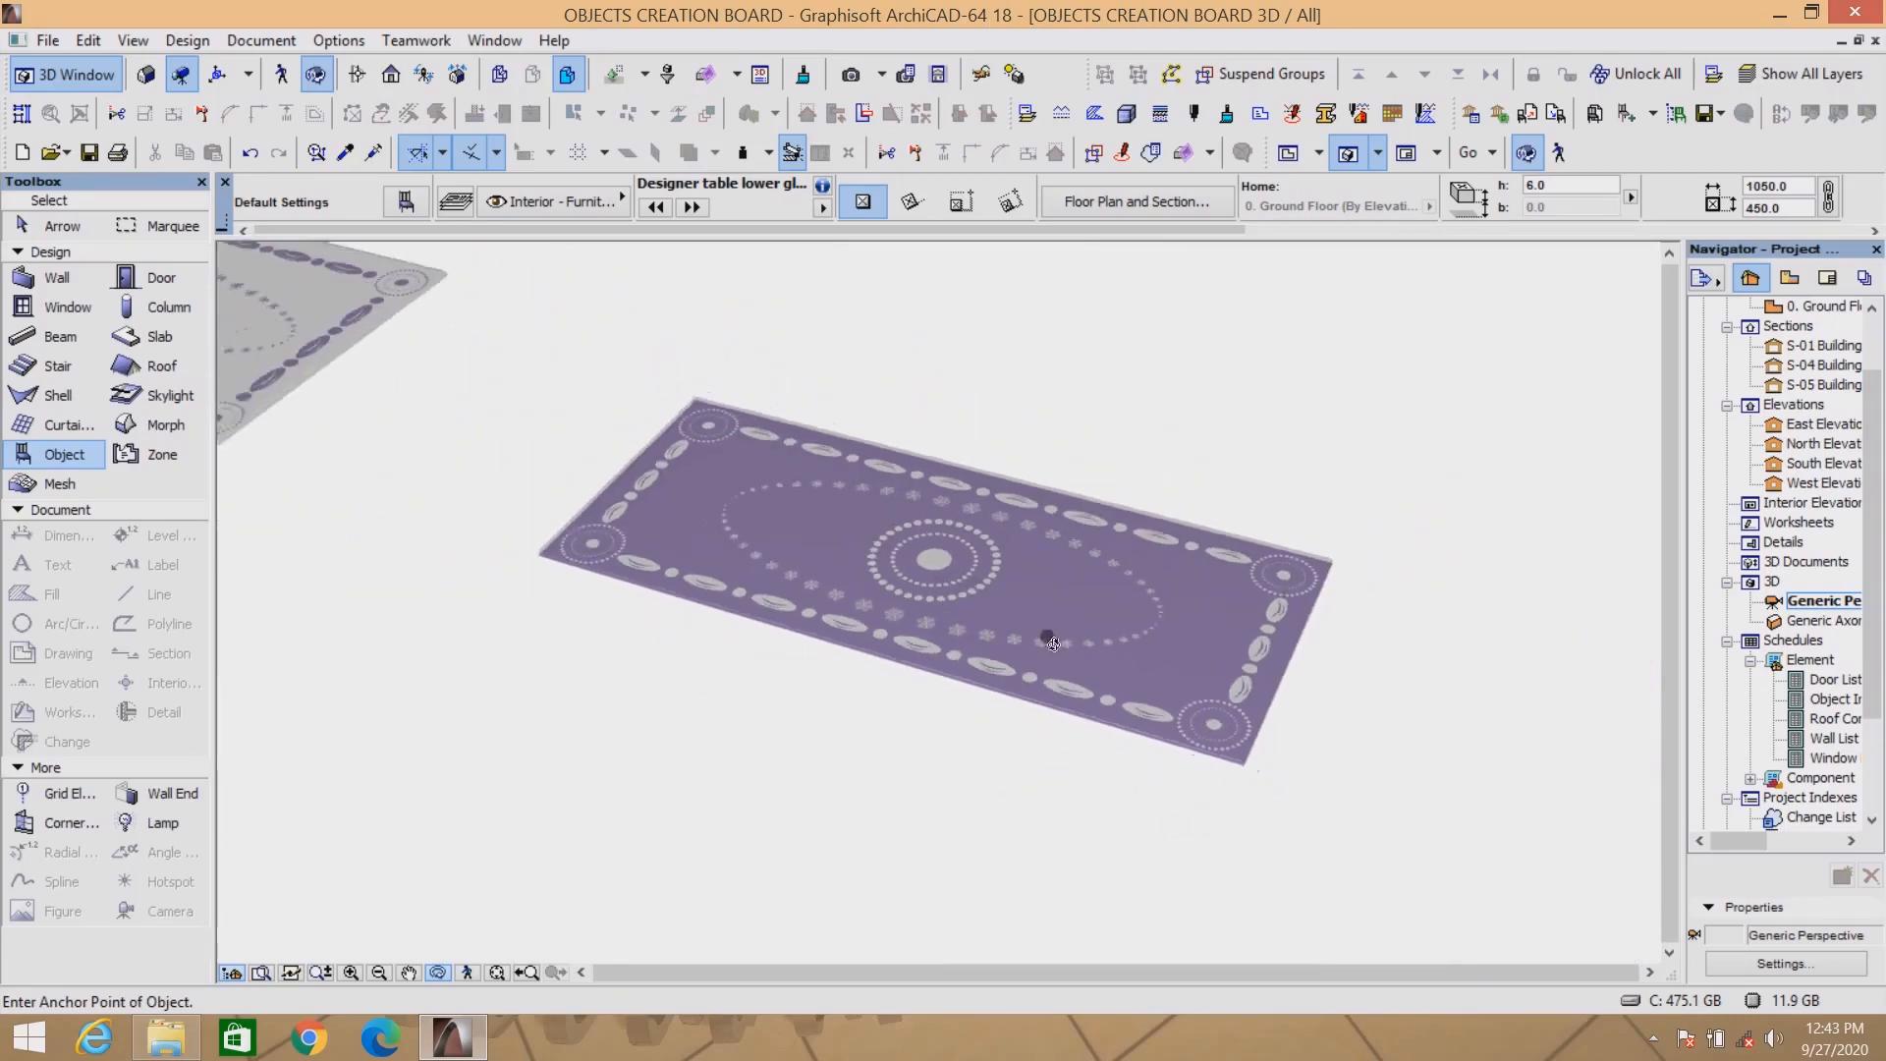
{"action": "scroll", "coordinate": [814, 570], "scroll_direction": "up", "scroll_amount": 3}
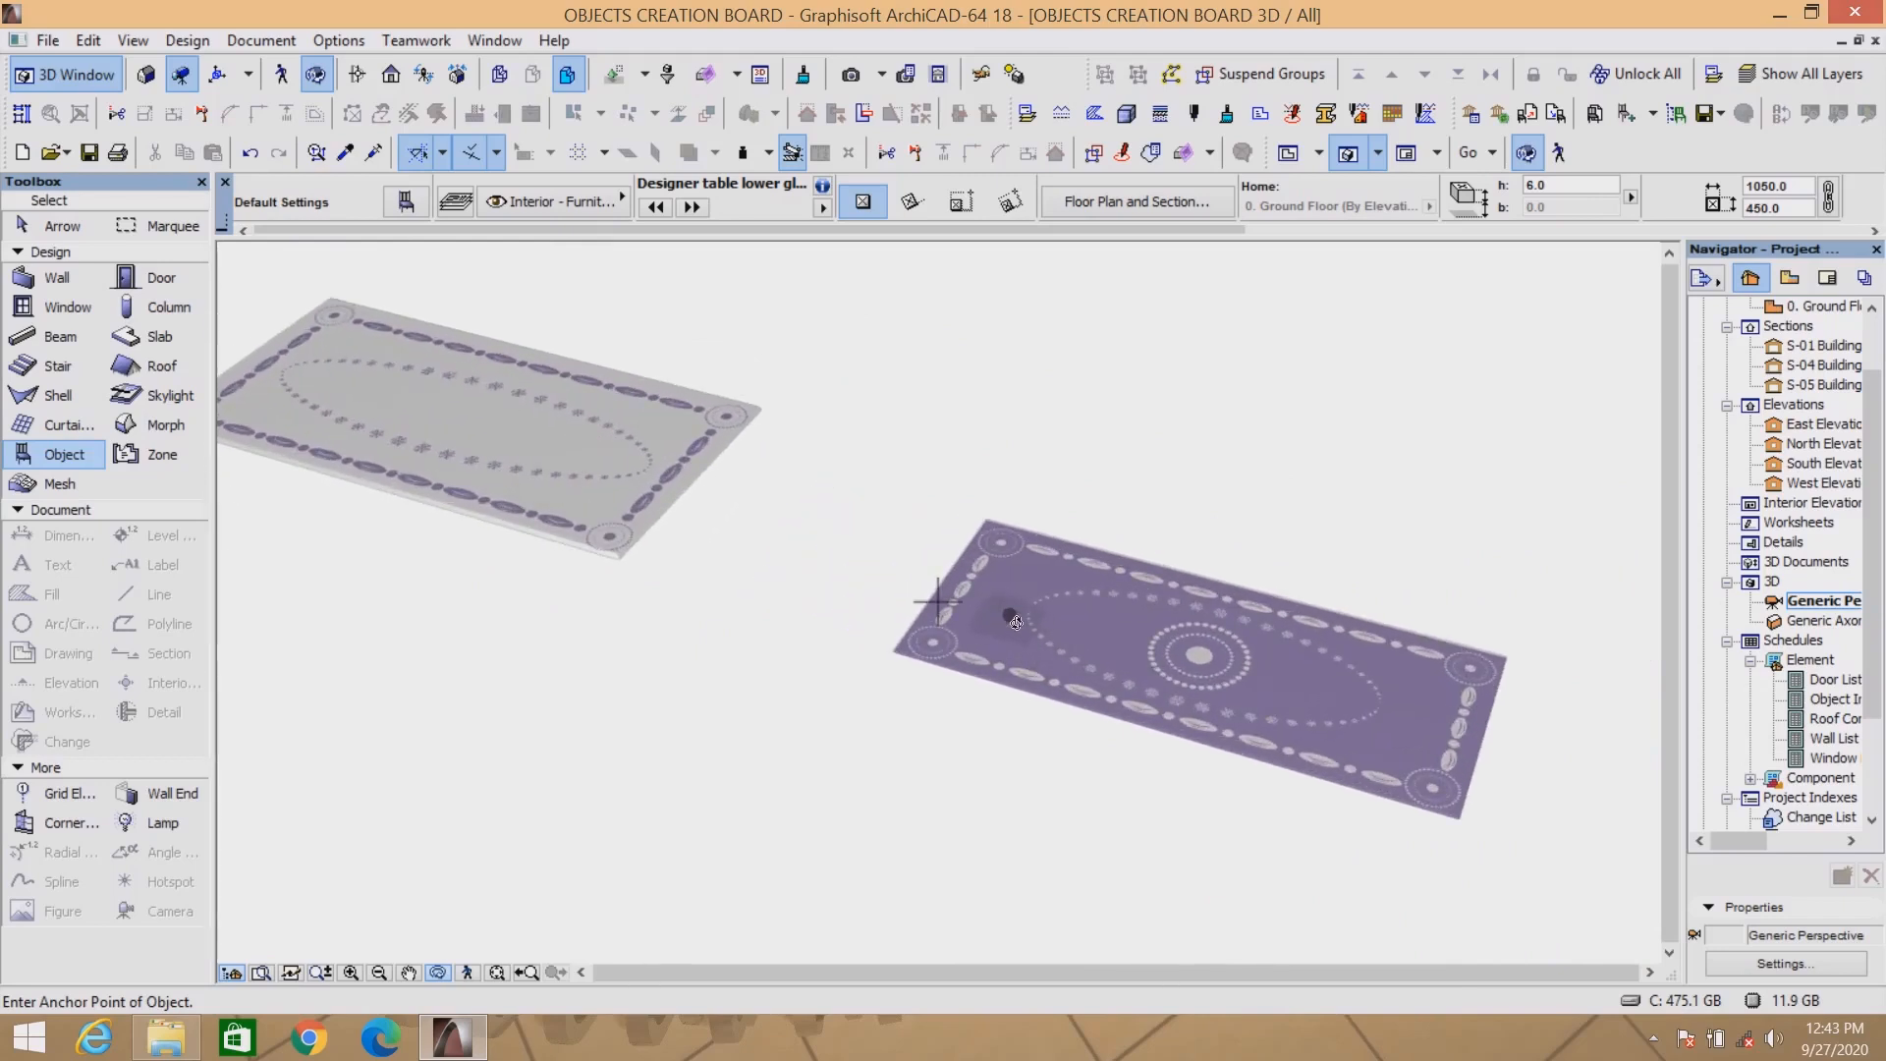
Compare the assembled center table with the separate foot, spacer, glass top and lower glass in the 3D view.
{"action": "scroll", "coordinate": [1016, 622], "scroll_direction": "down", "scroll_amount": 1}
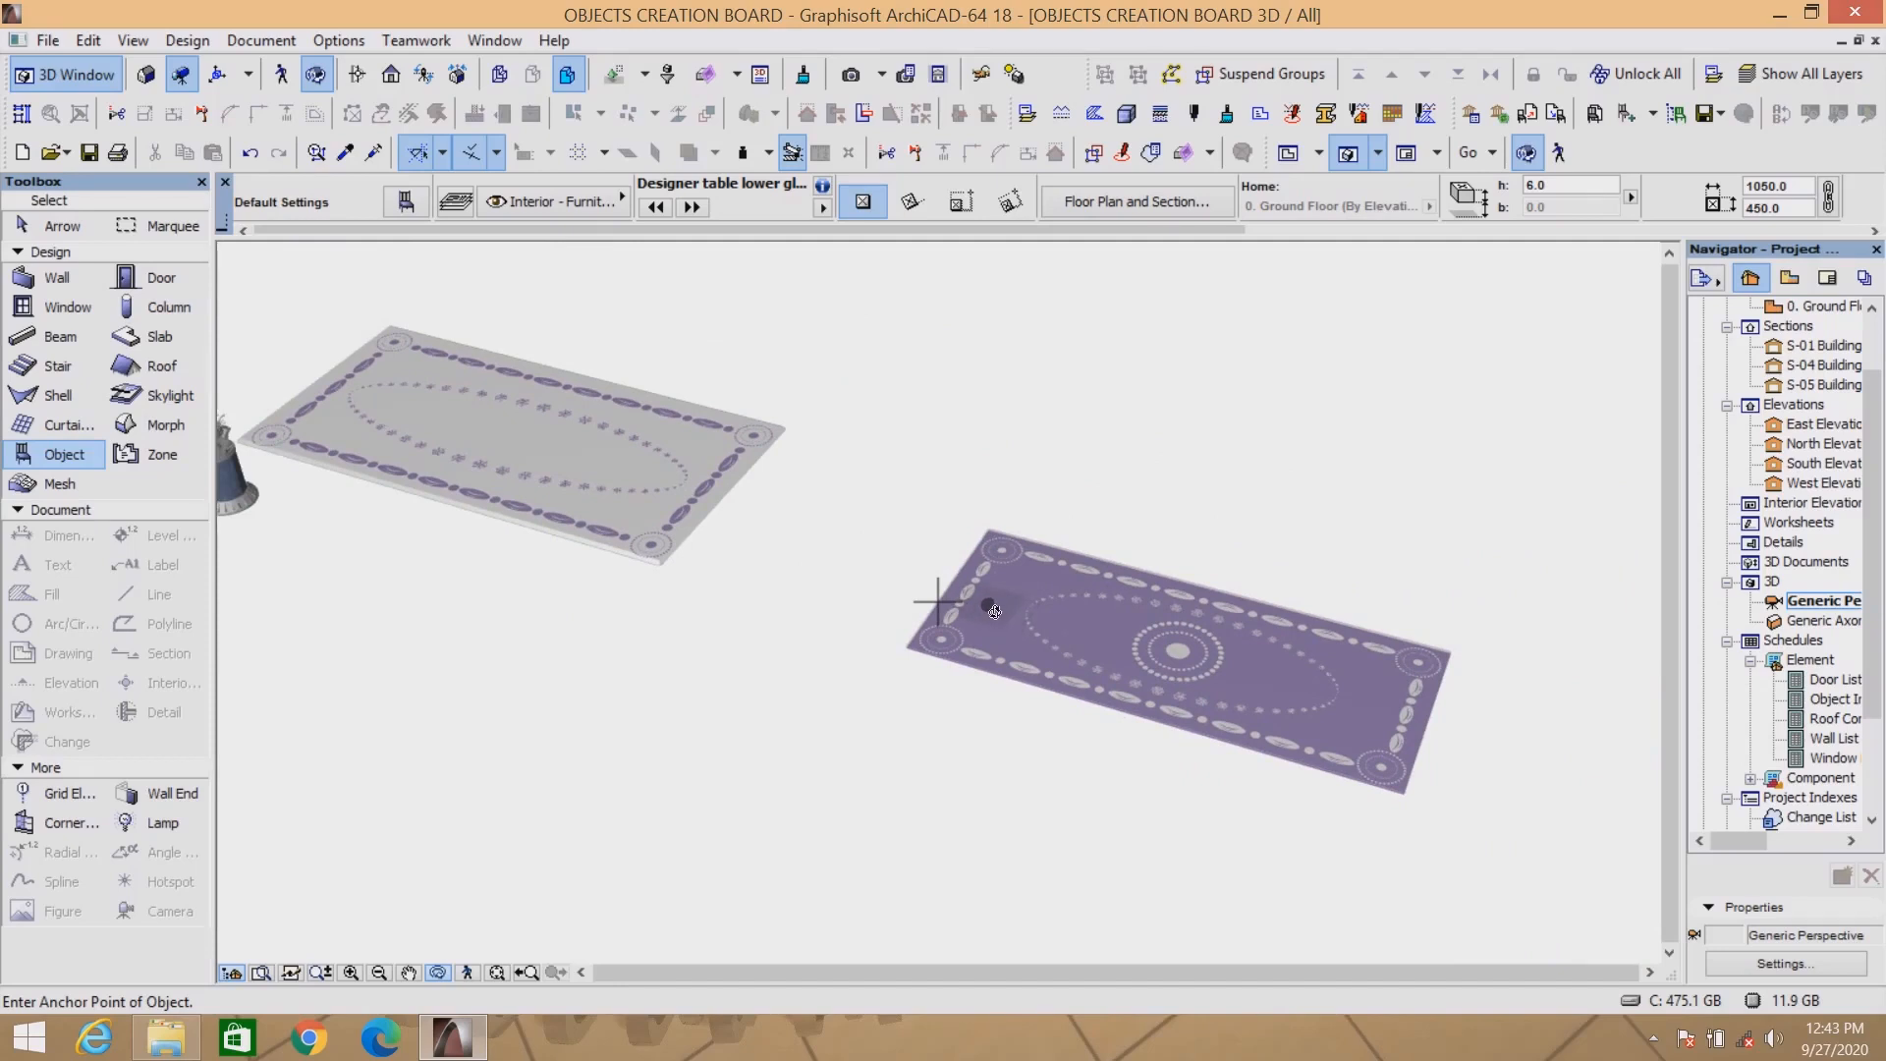
{"action": "scroll", "coordinate": [1050, 624], "scroll_direction": "down", "scroll_amount": 1}
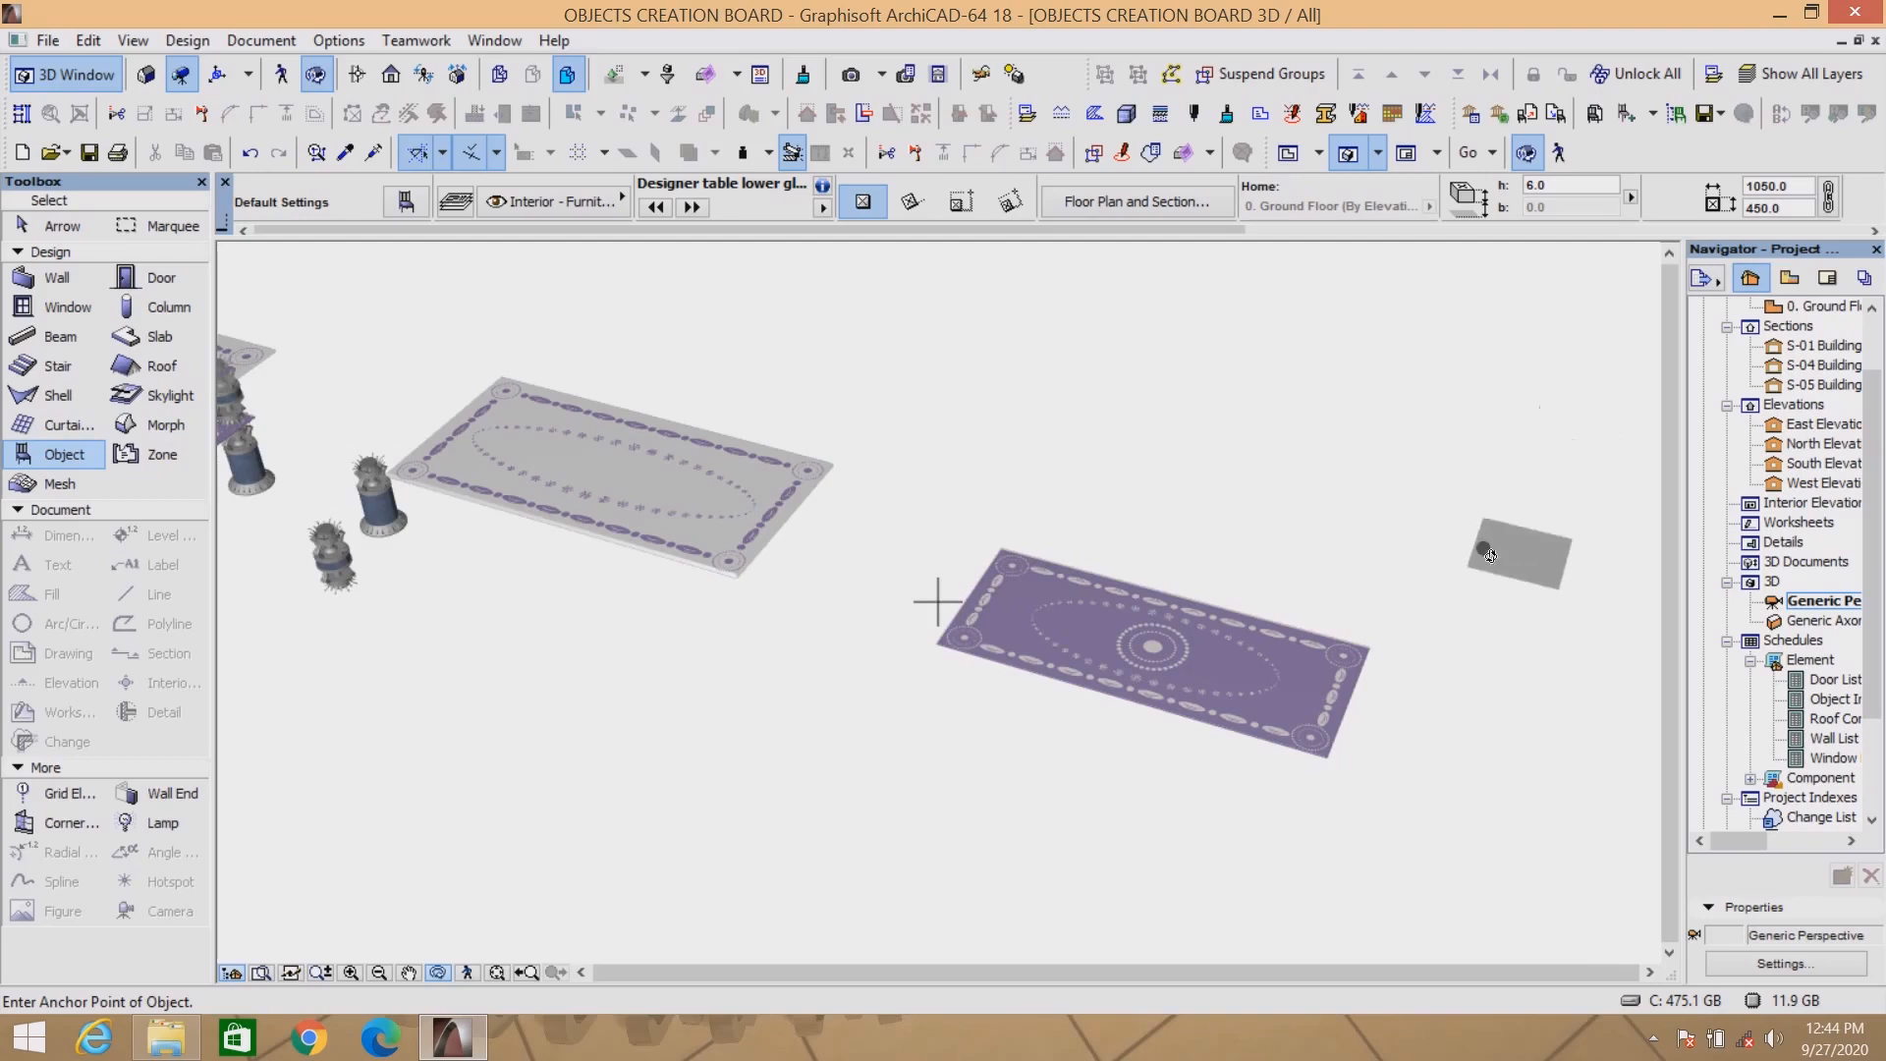
{"action": "scroll", "coordinate": [1486, 548], "scroll_direction": "down", "scroll_amount": 2}
{"action": "scroll", "coordinate": [680, 516], "scroll_direction": "up", "scroll_amount": 2}
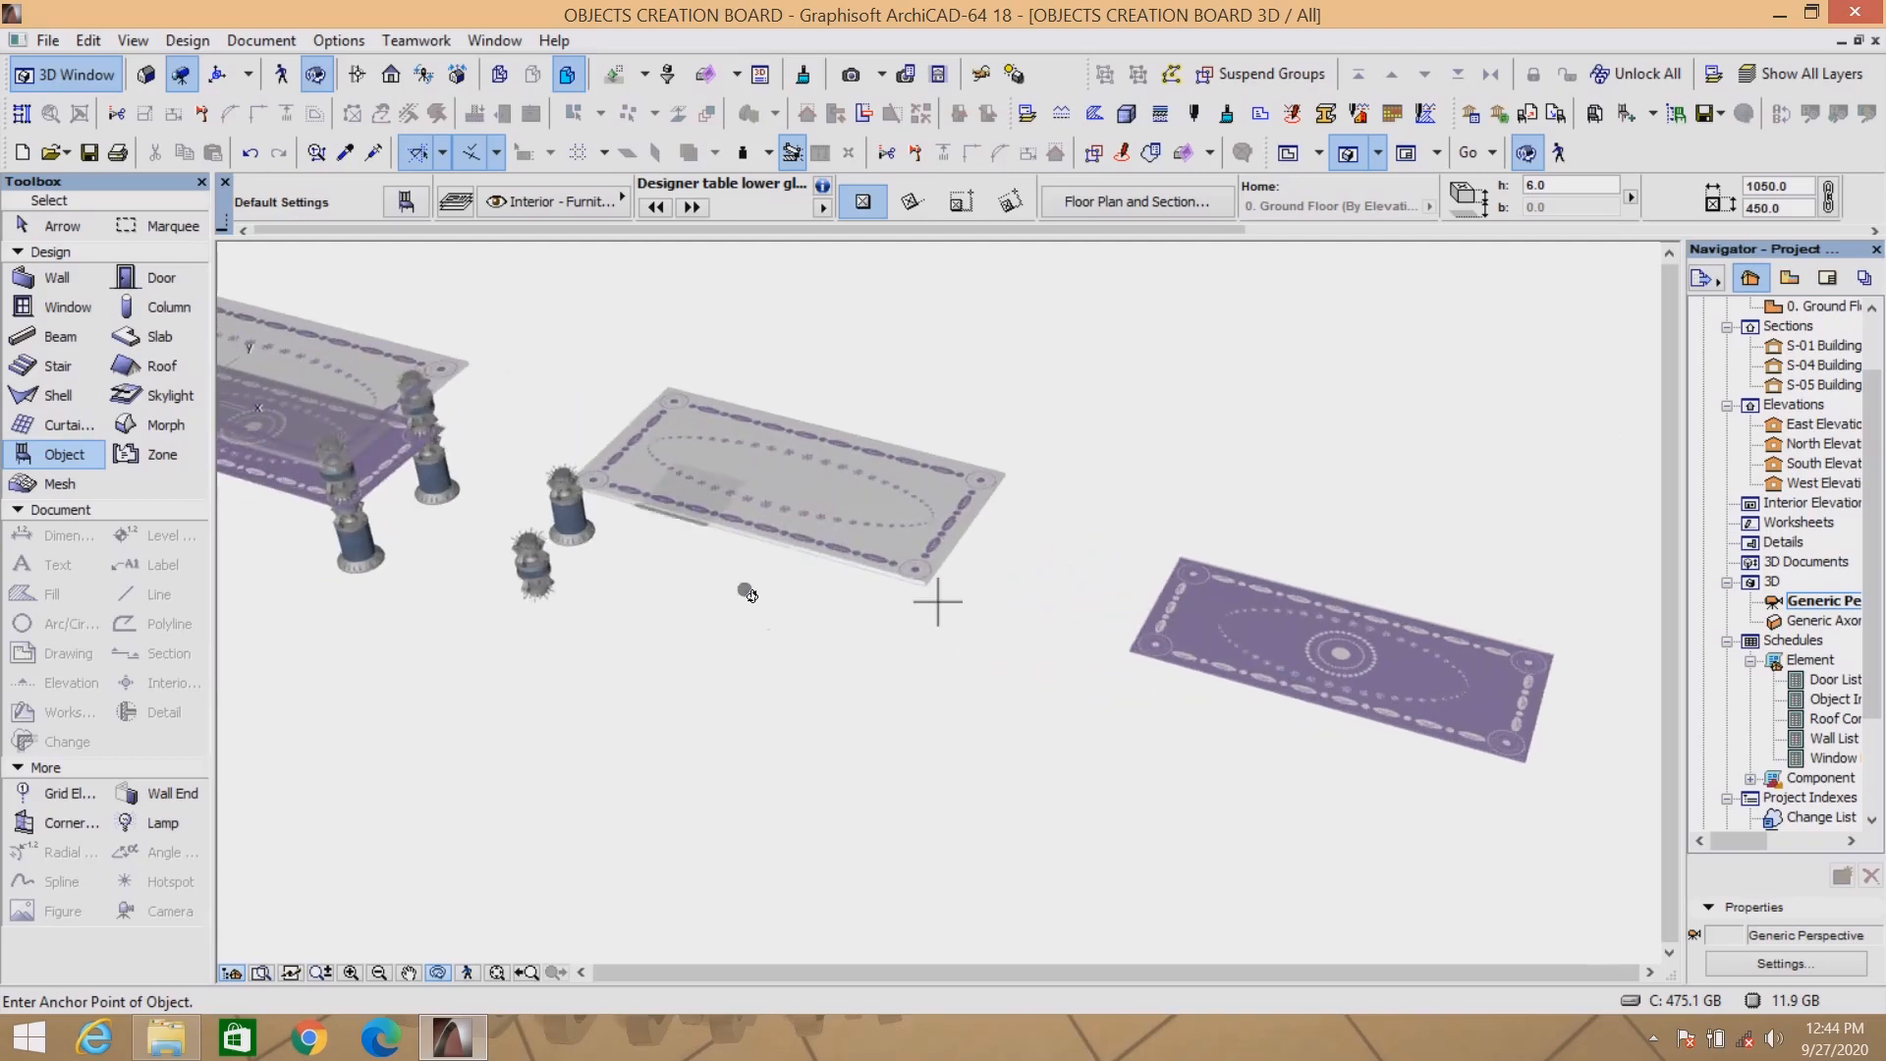
{"action": "scroll", "coordinate": [1006, 548], "scroll_direction": "down", "scroll_amount": 1}
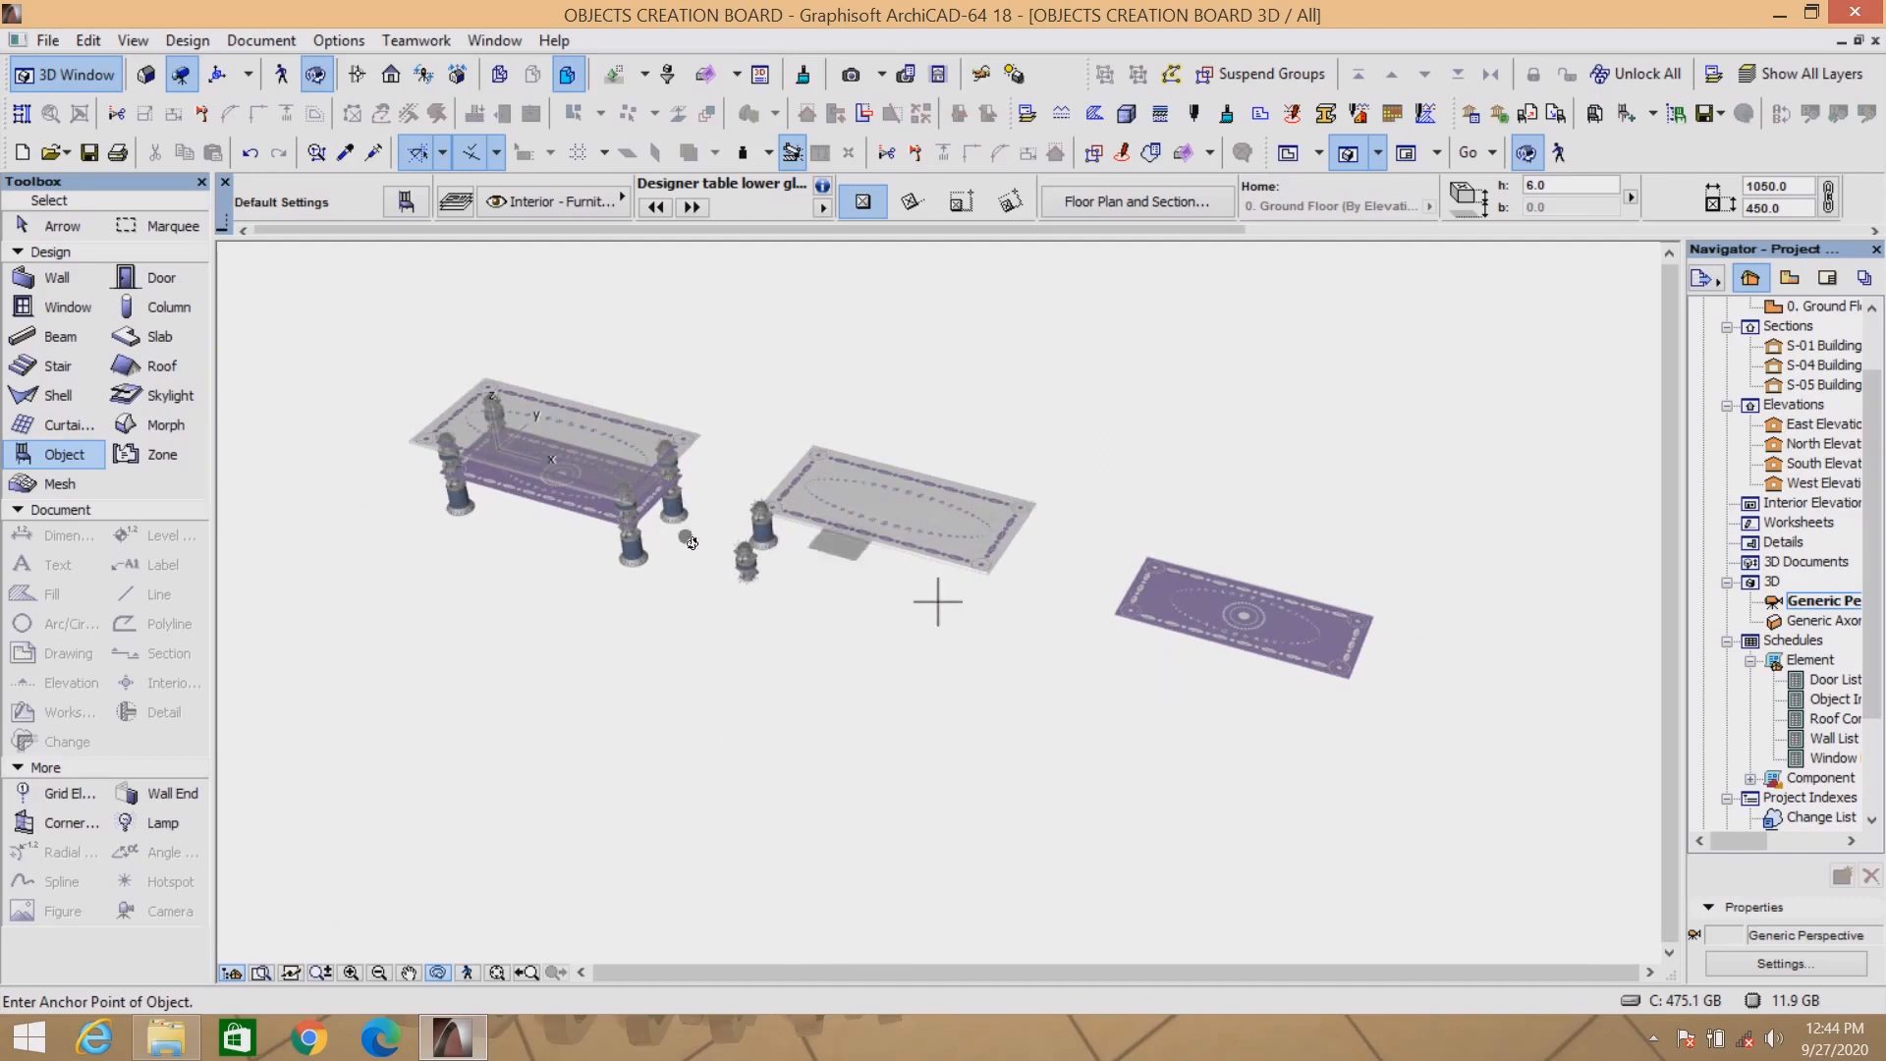
{"action": "scroll", "coordinate": [637, 531], "scroll_direction": "up", "scroll_amount": 2}
{"action": "scroll", "coordinate": [611, 537], "scroll_direction": "down", "scroll_amount": 1}
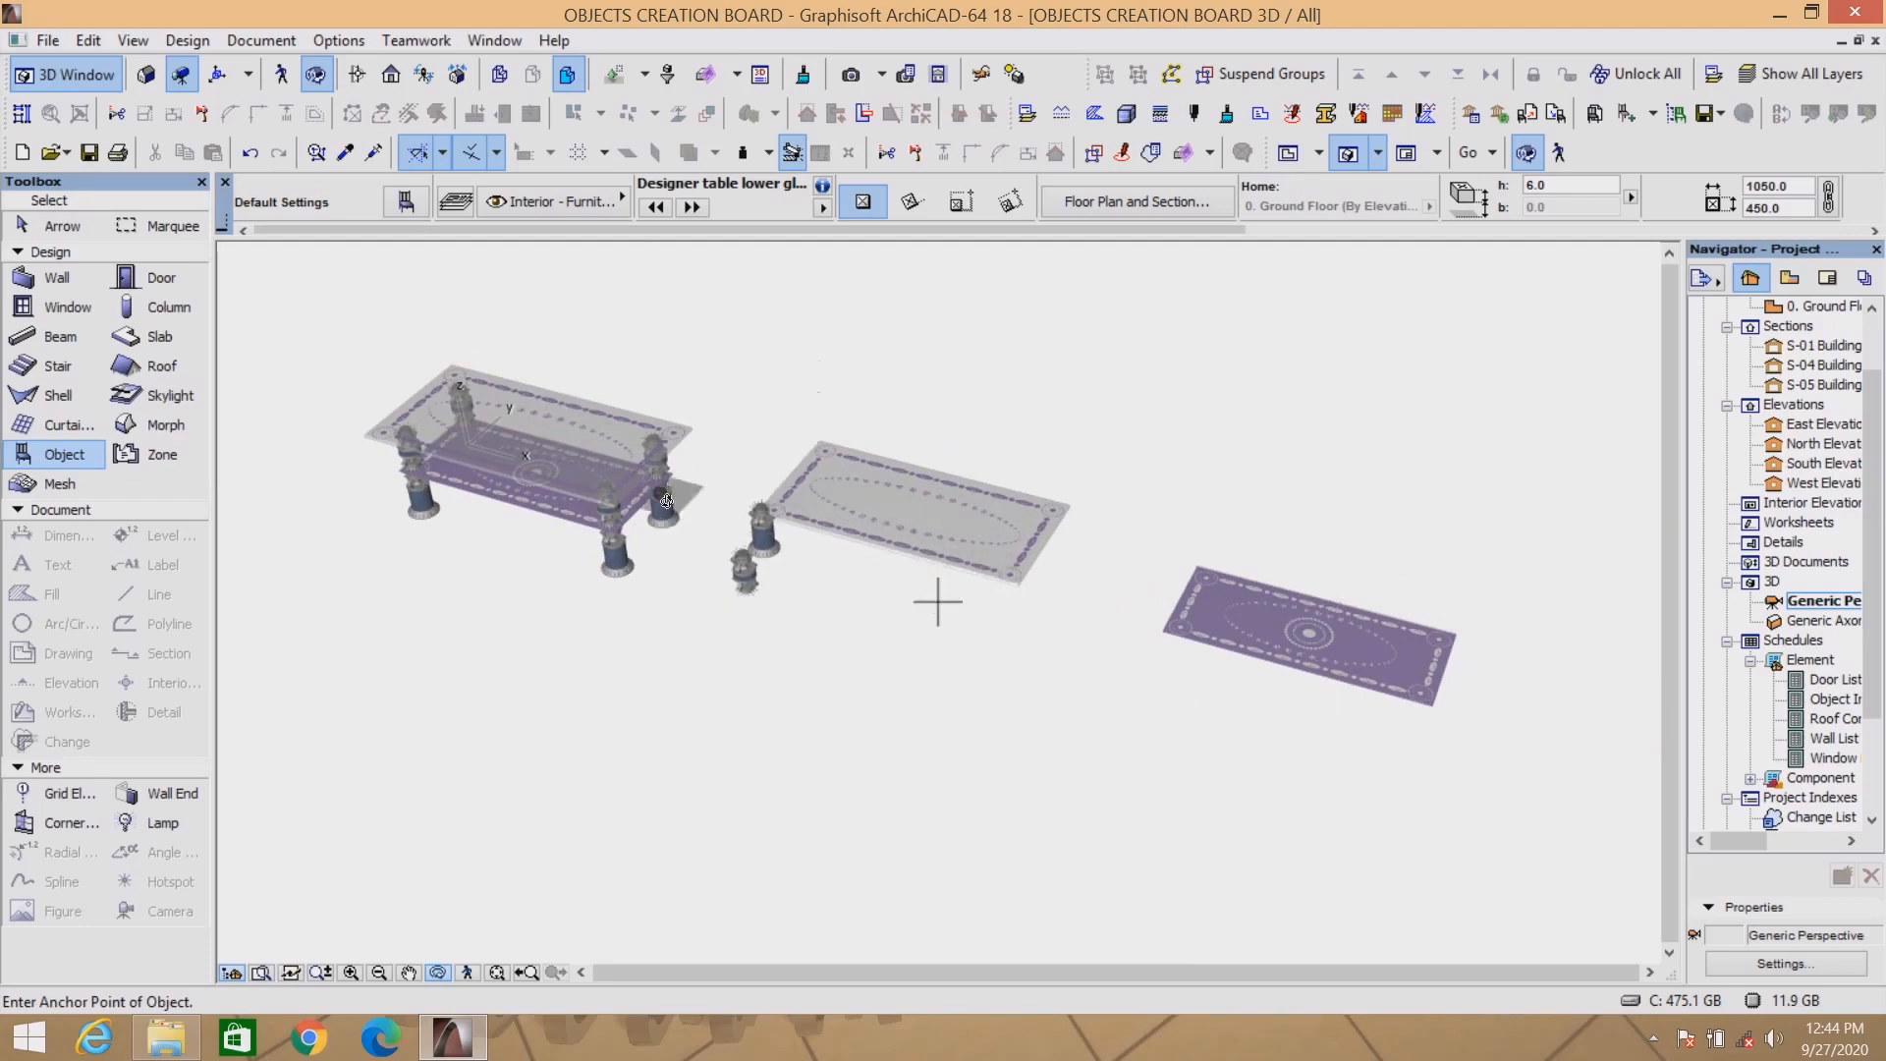
{"action": "middle_click_drag", "start_coordinate": [845, 538], "coordinate": [450, 555], "text": "shift"}
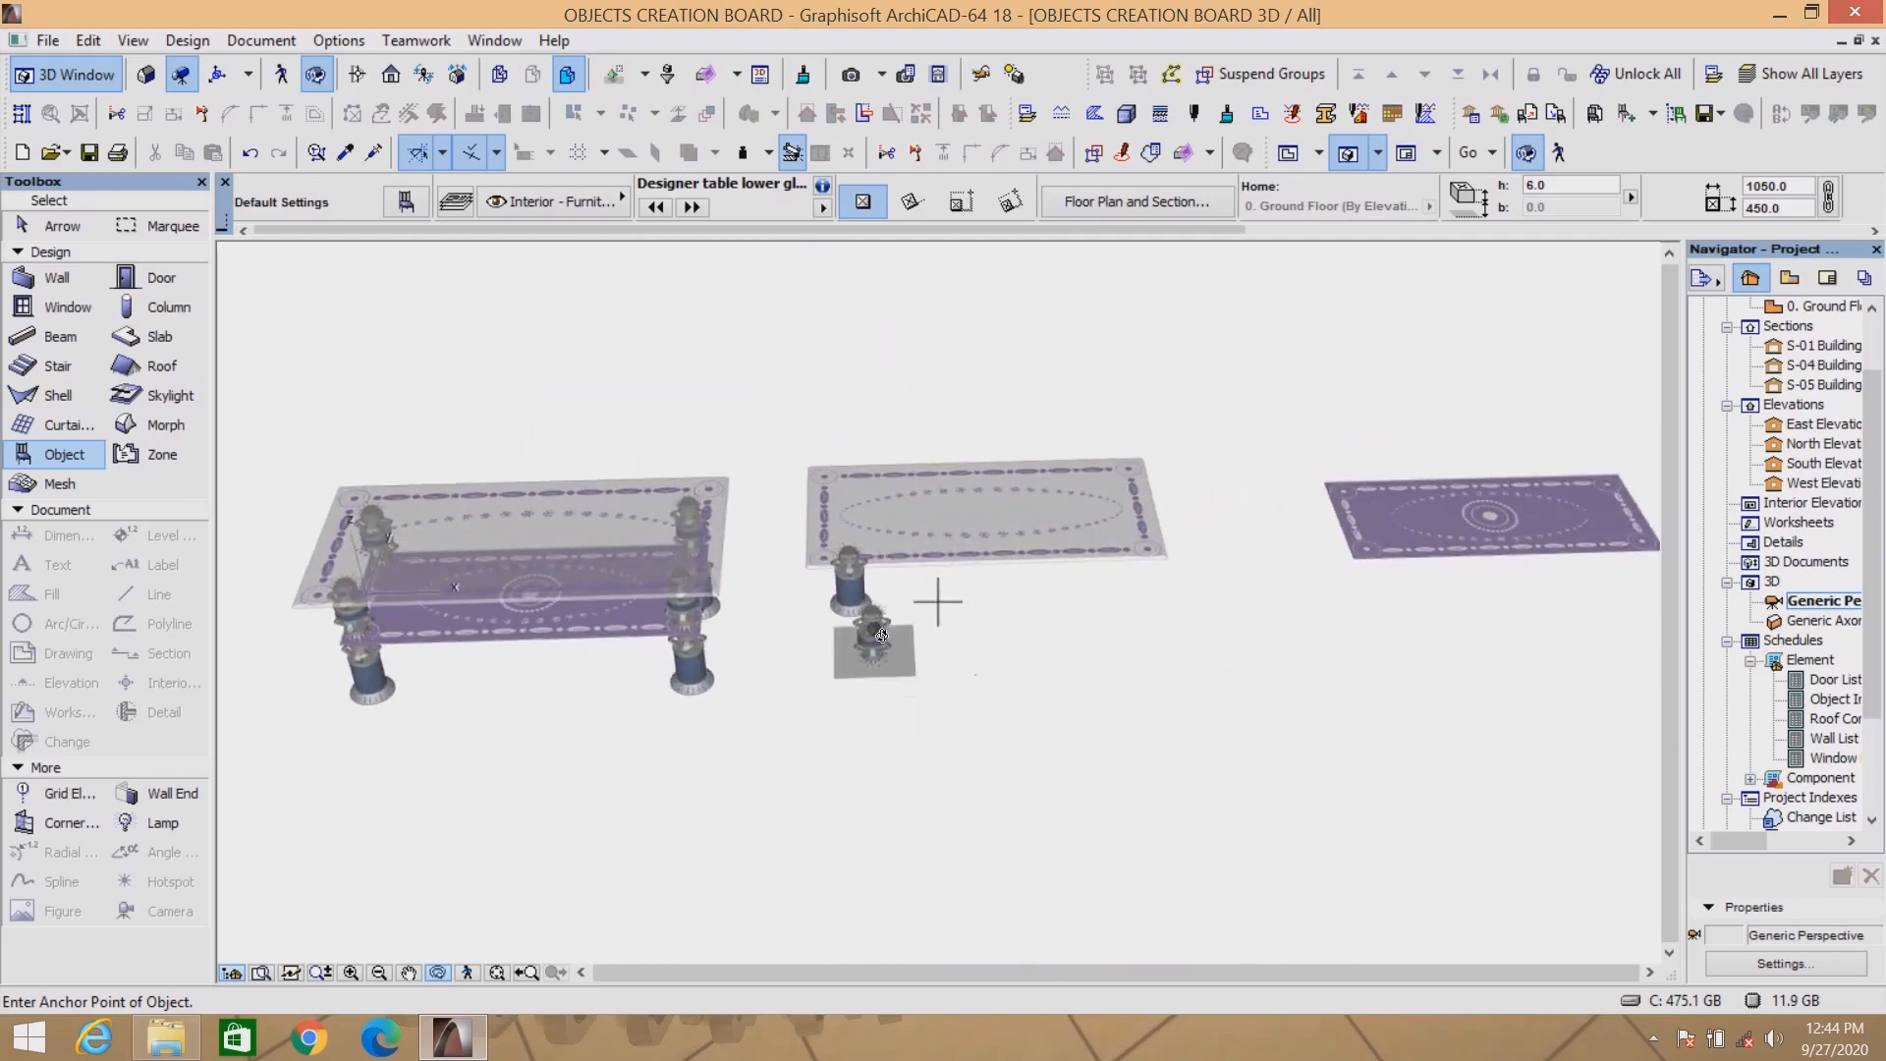
{"action": "scroll", "coordinate": [870, 682], "scroll_direction": "down", "scroll_amount": 1}
{"action": "scroll", "coordinate": [644, 565], "scroll_direction": "up", "scroll_amount": 2}
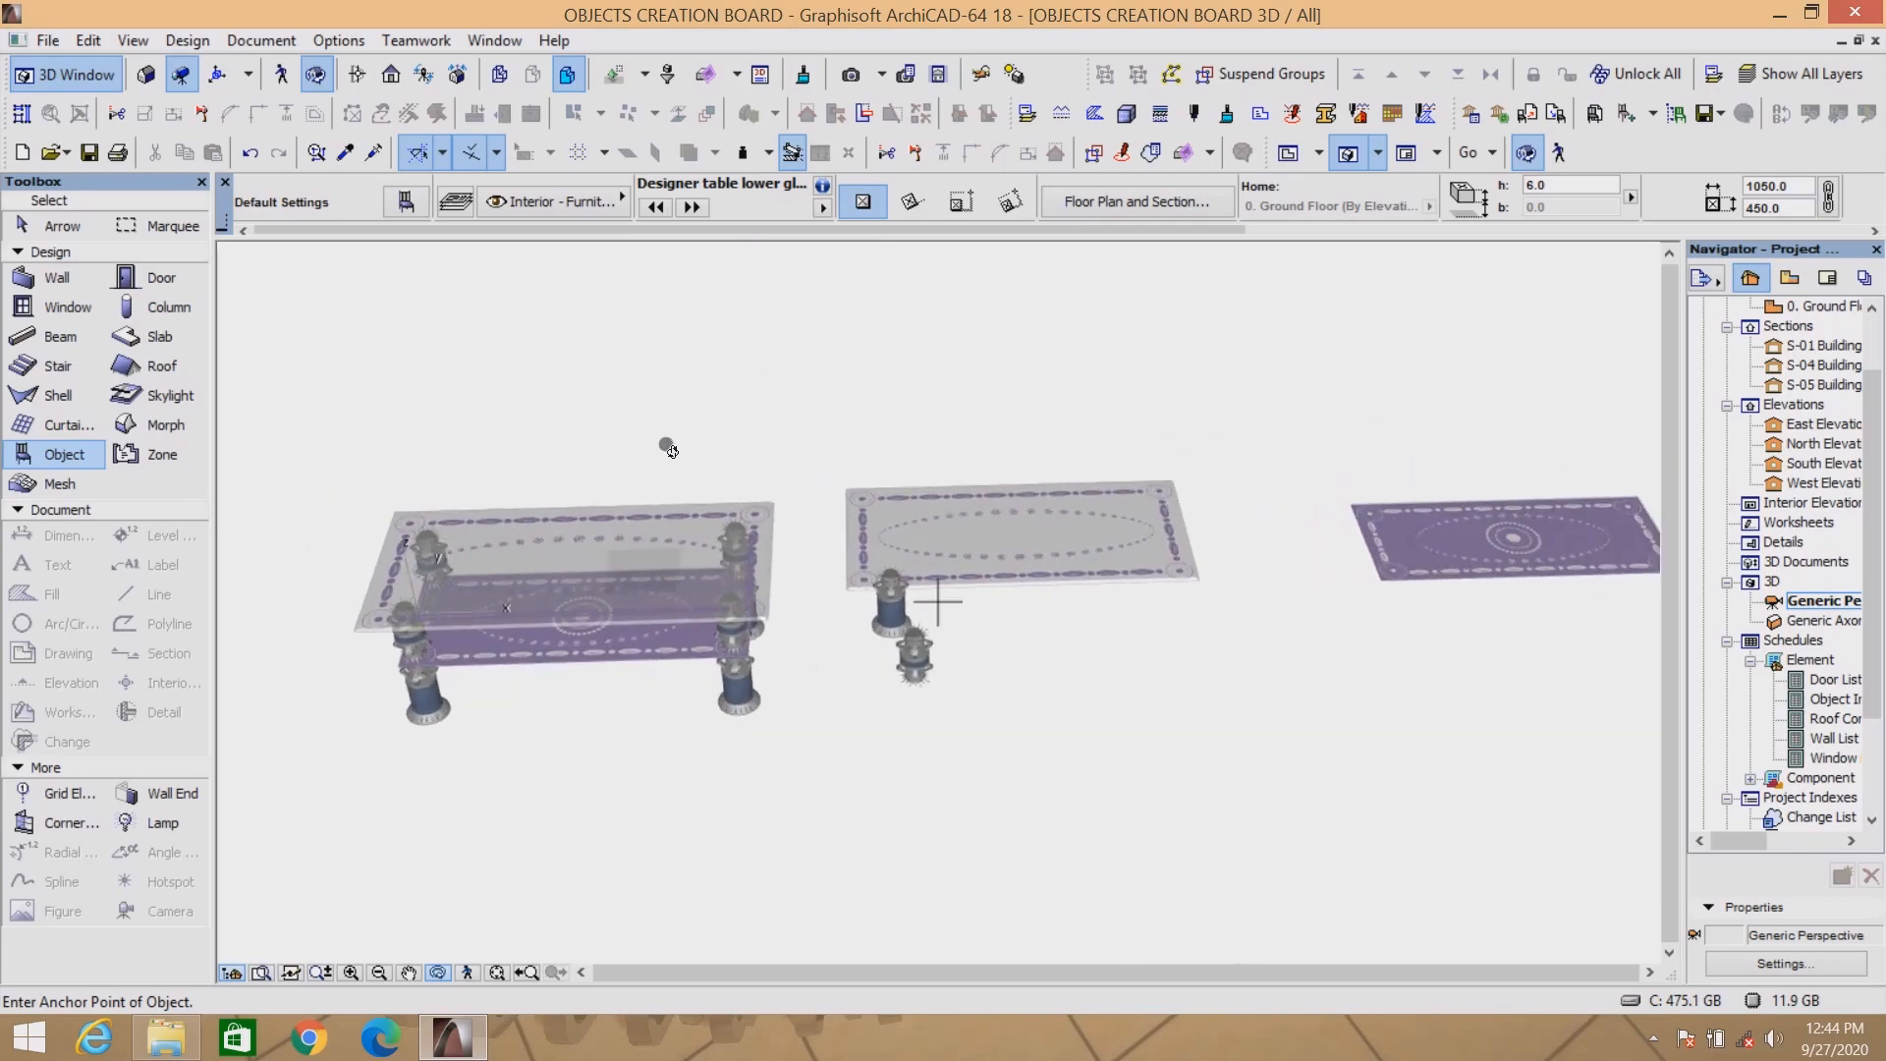
{"action": "scroll", "coordinate": [734, 631], "scroll_direction": "down", "scroll_amount": 1}
{"action": "scroll", "coordinate": [707, 619], "scroll_direction": "up", "scroll_amount": 2}
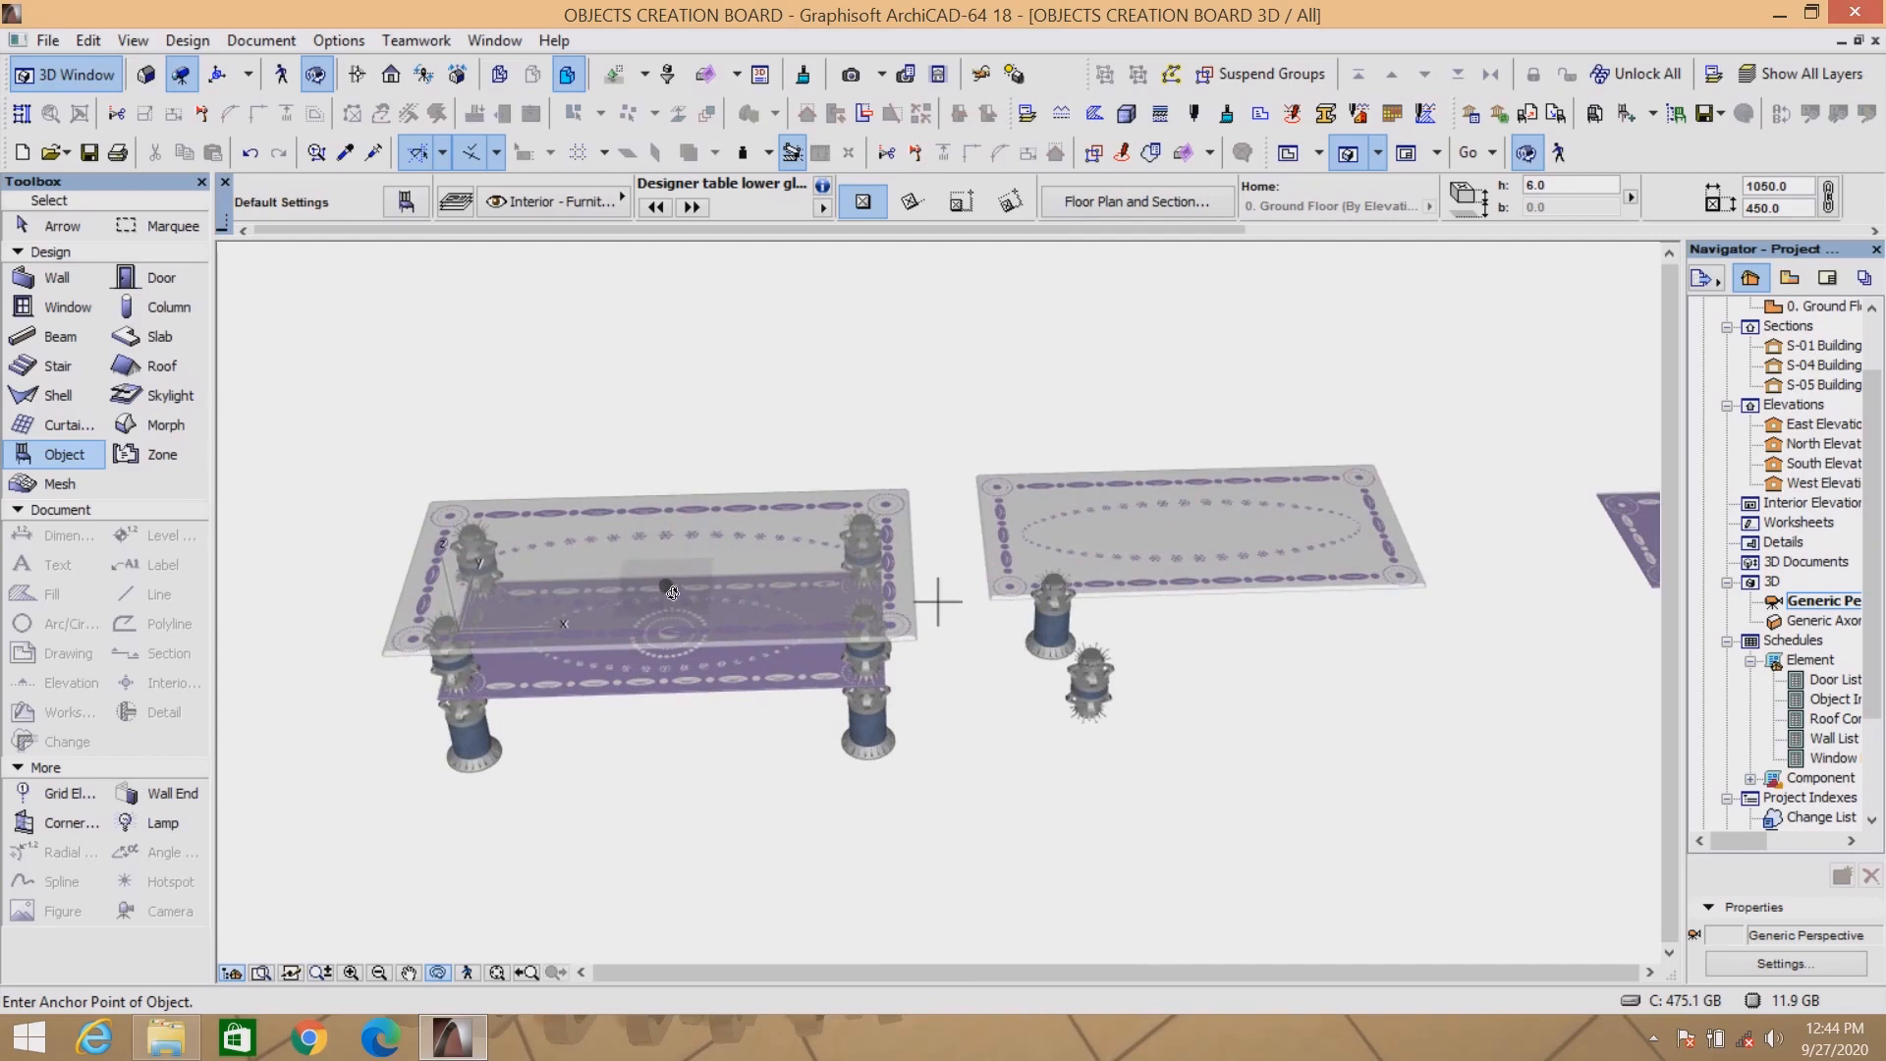
{"action": "scroll", "coordinate": [672, 592], "scroll_direction": "down", "scroll_amount": 1}
{"action": "scroll", "coordinate": [690, 664], "scroll_direction": "up", "scroll_amount": 2}
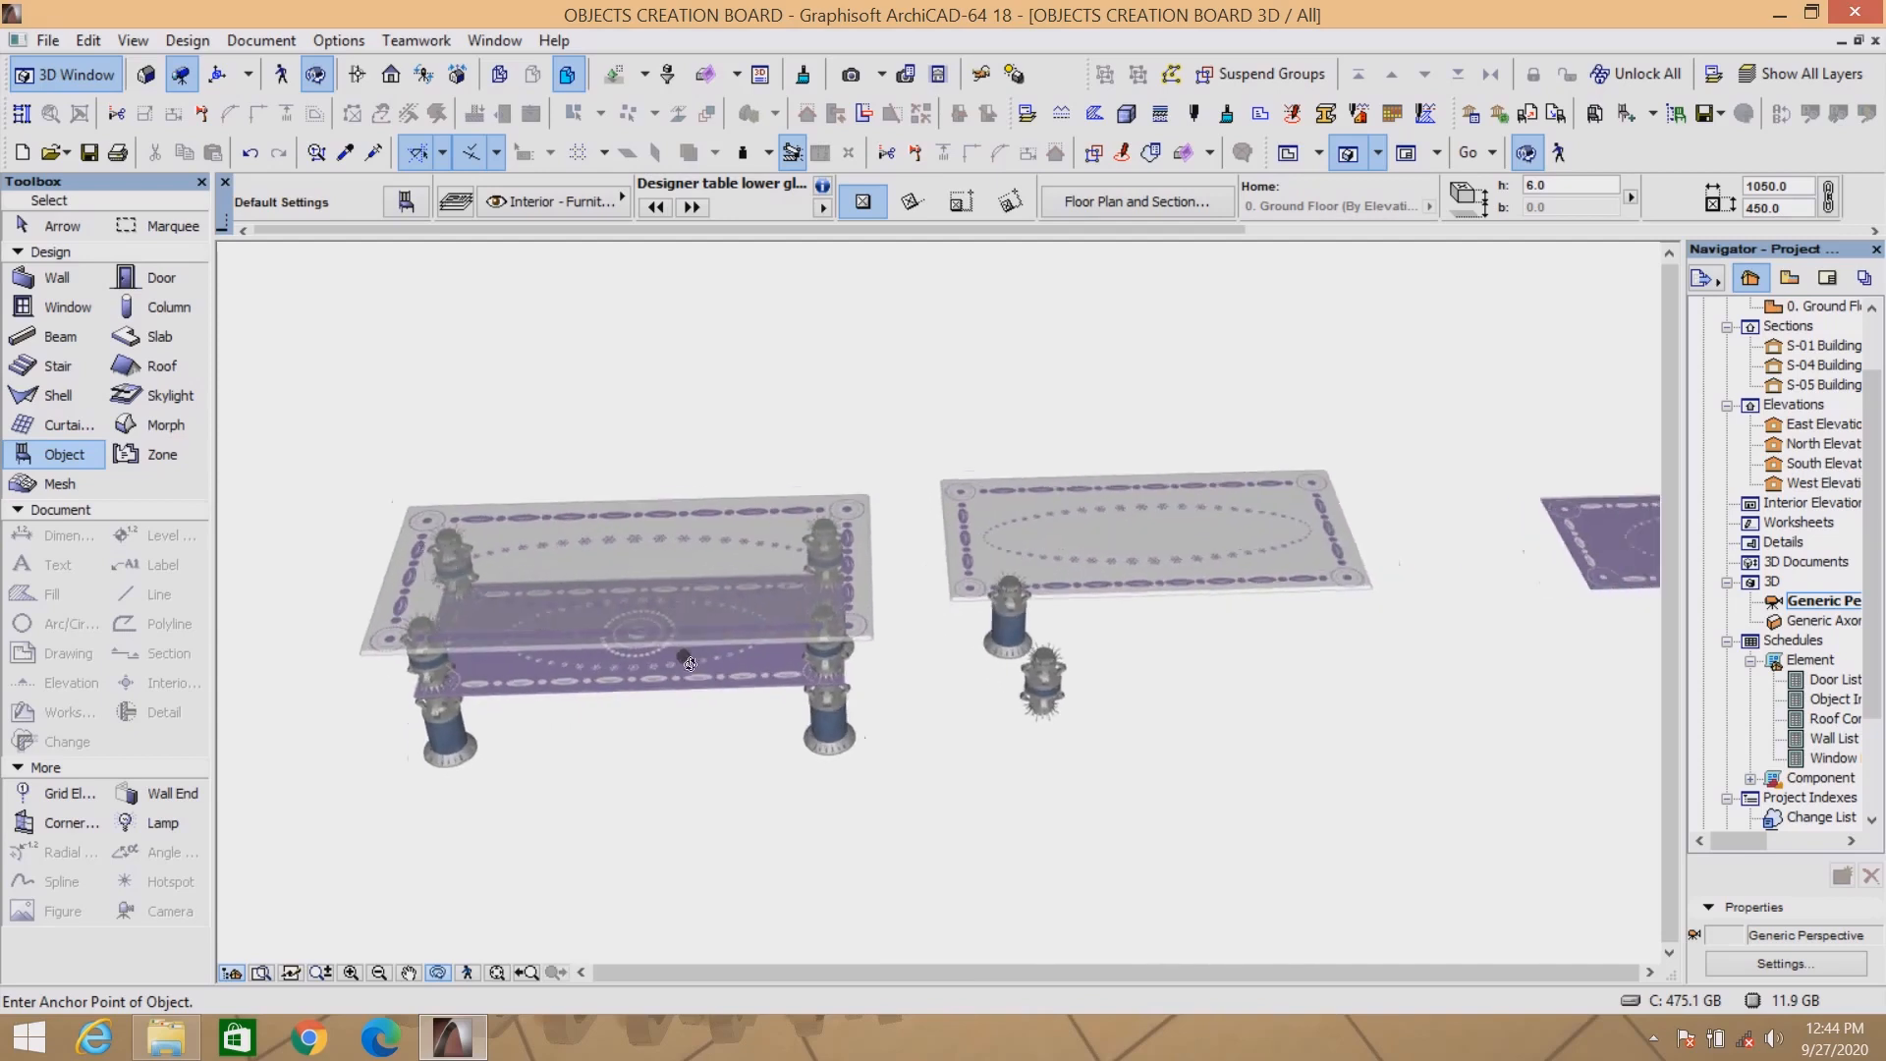
{"action": "scroll", "coordinate": [691, 664], "scroll_direction": "down", "scroll_amount": 1}
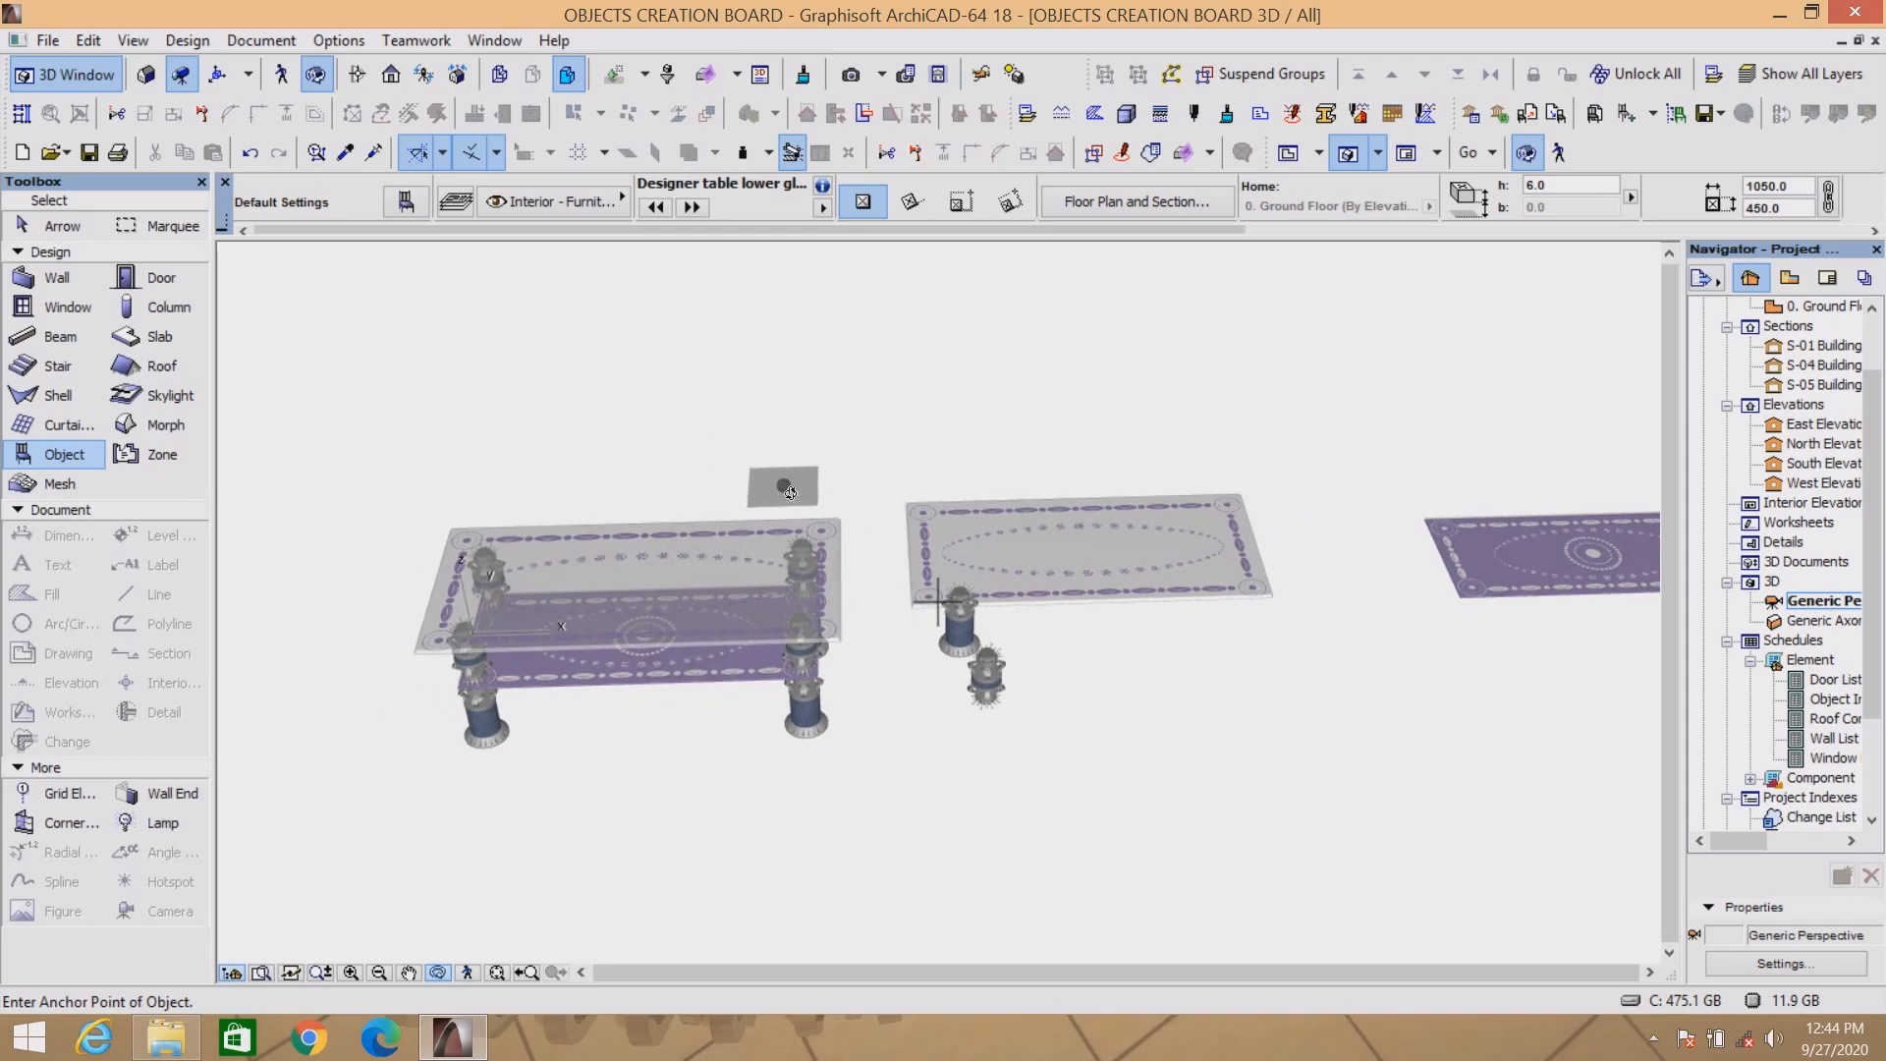
{"action": "scroll", "coordinate": [727, 589], "scroll_direction": "down", "scroll_amount": 1}
{"action": "scroll", "coordinate": [722, 617], "scroll_direction": "up", "scroll_amount": 2}
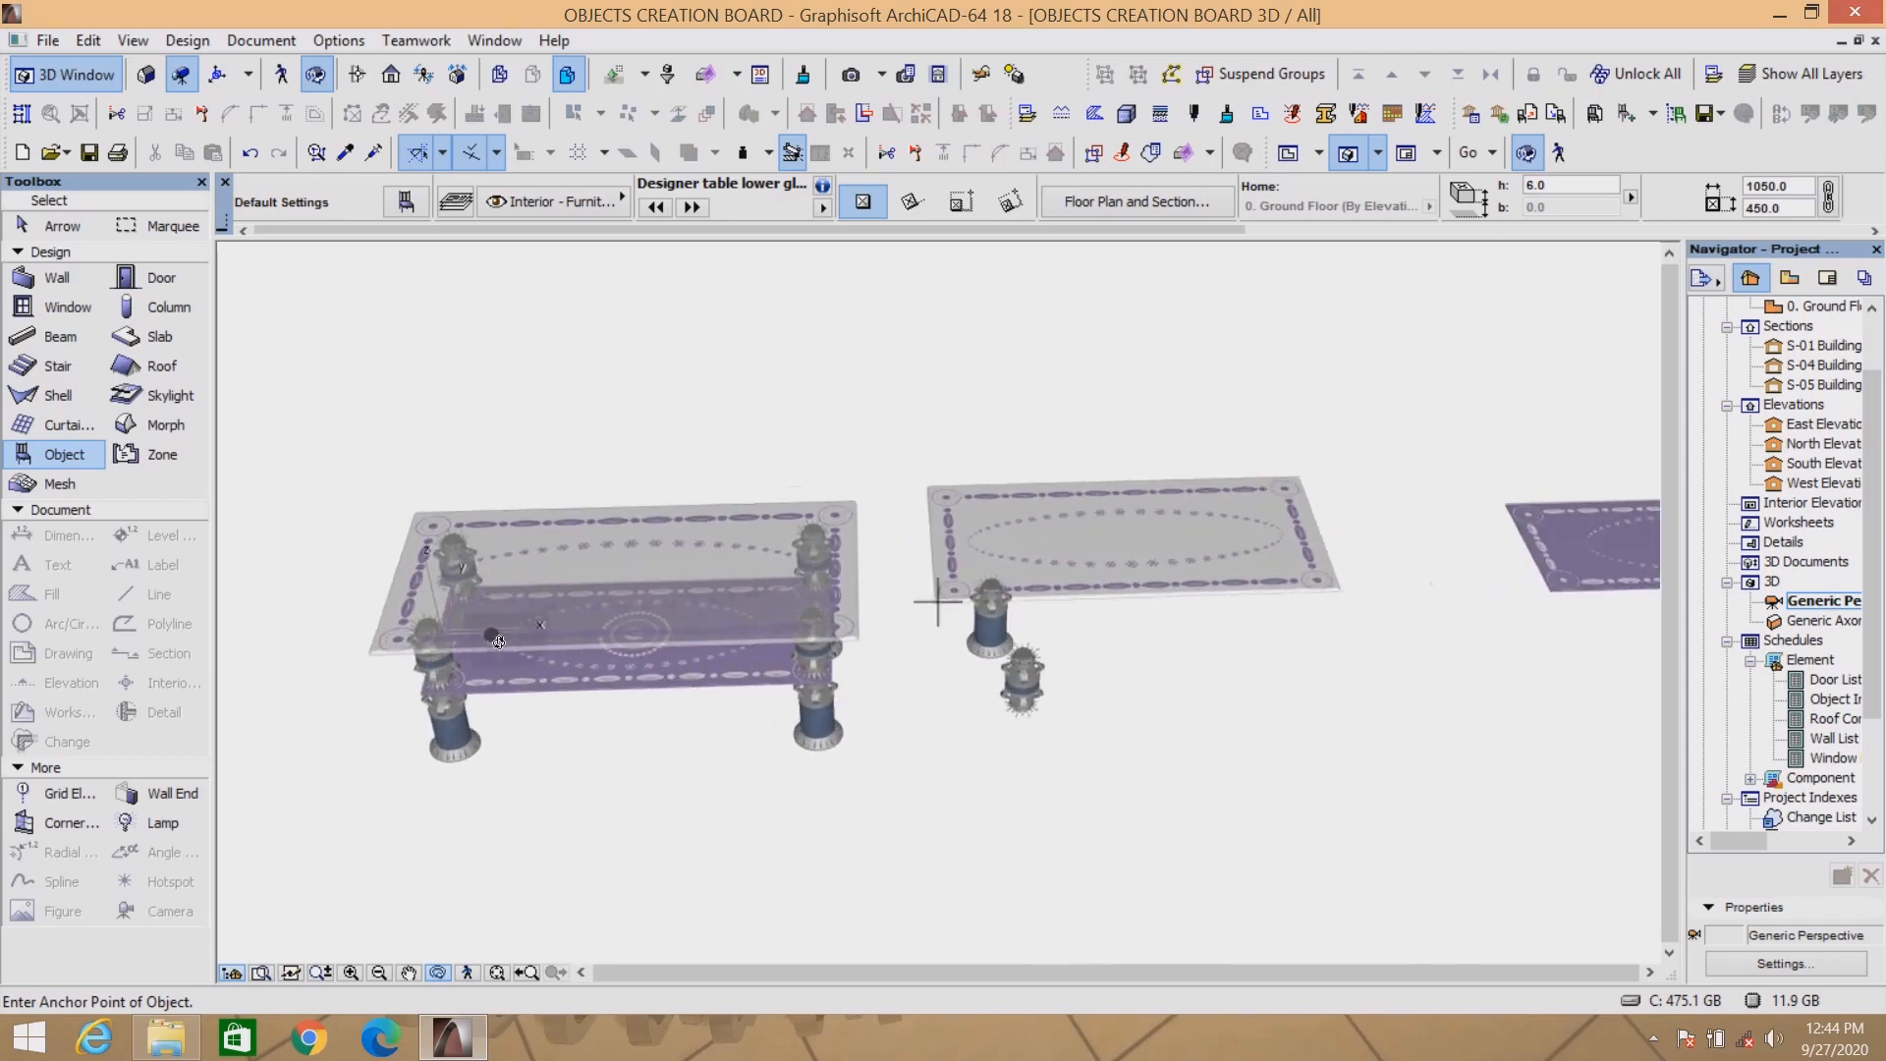
{"action": "scroll", "coordinate": [498, 641], "scroll_direction": "up", "scroll_amount": 1}
{"action": "scroll", "coordinate": [875, 623], "scroll_direction": "down", "scroll_amount": 2}
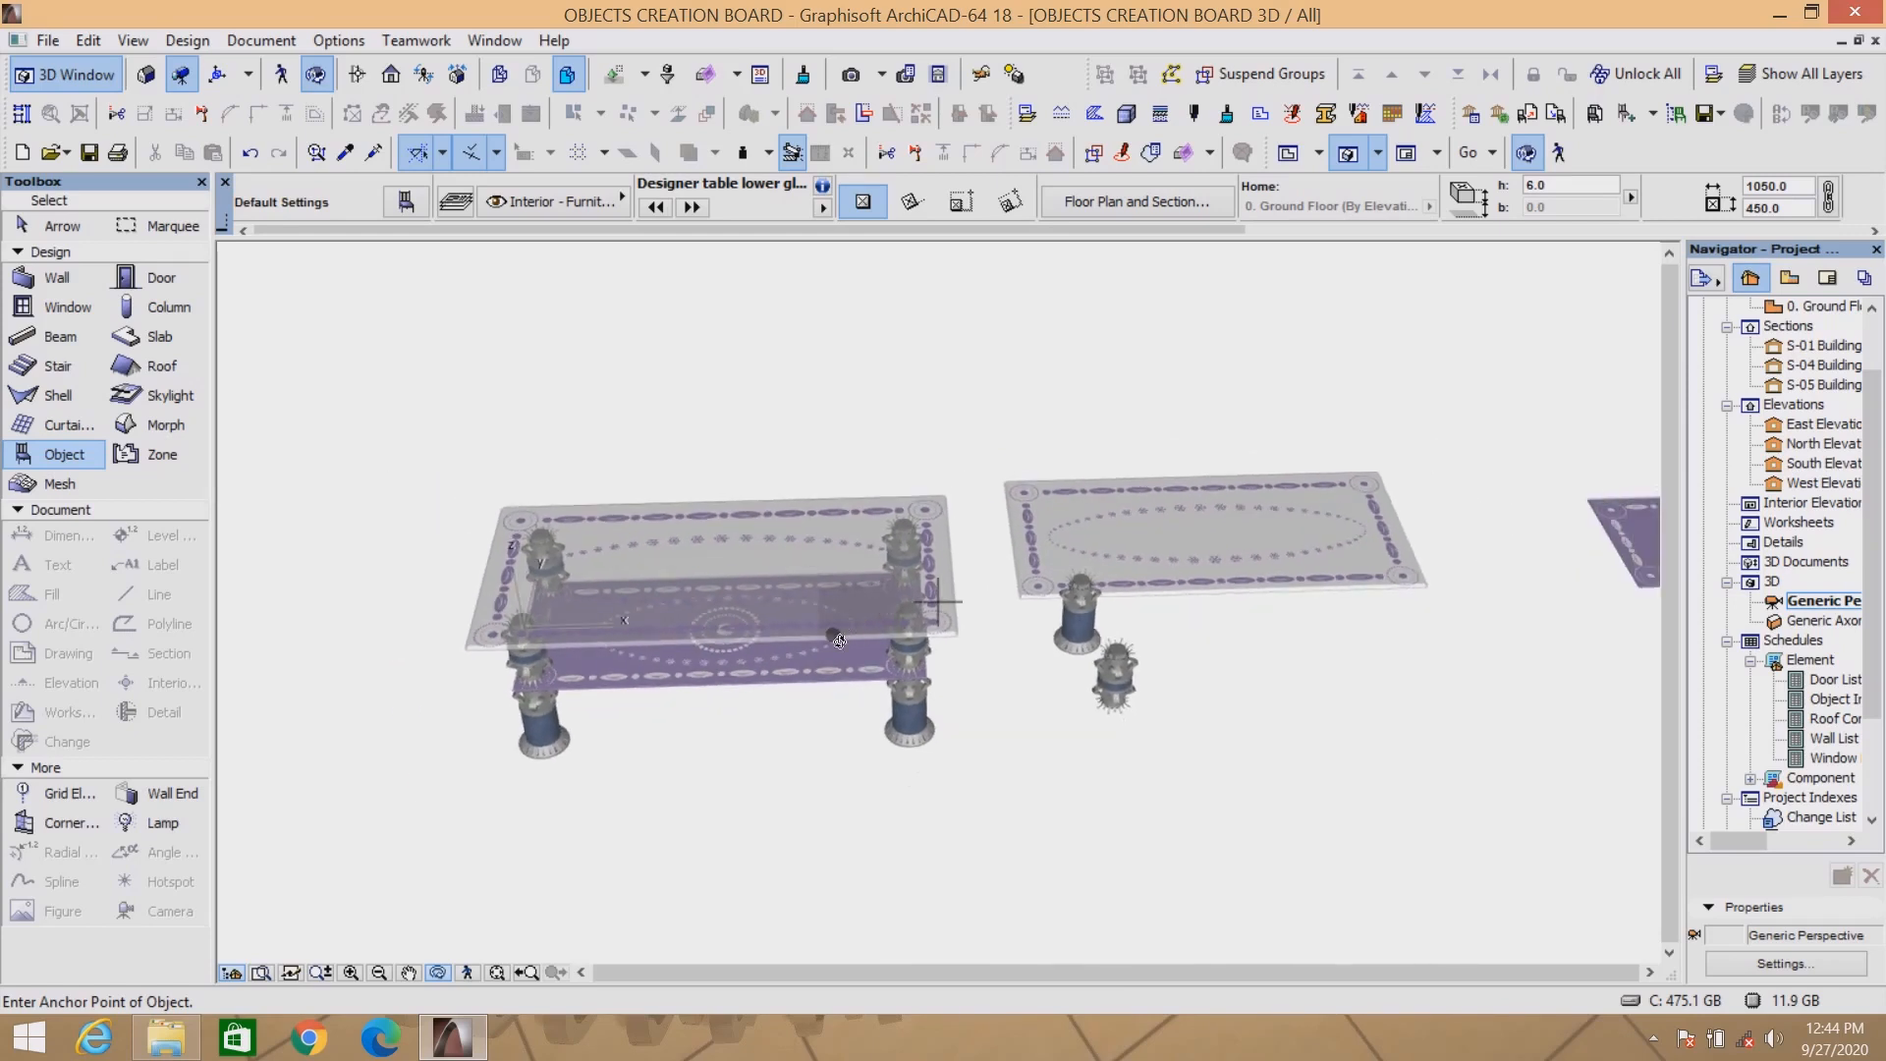
{"action": "scroll", "coordinate": [838, 640], "scroll_direction": "up", "scroll_amount": 1}
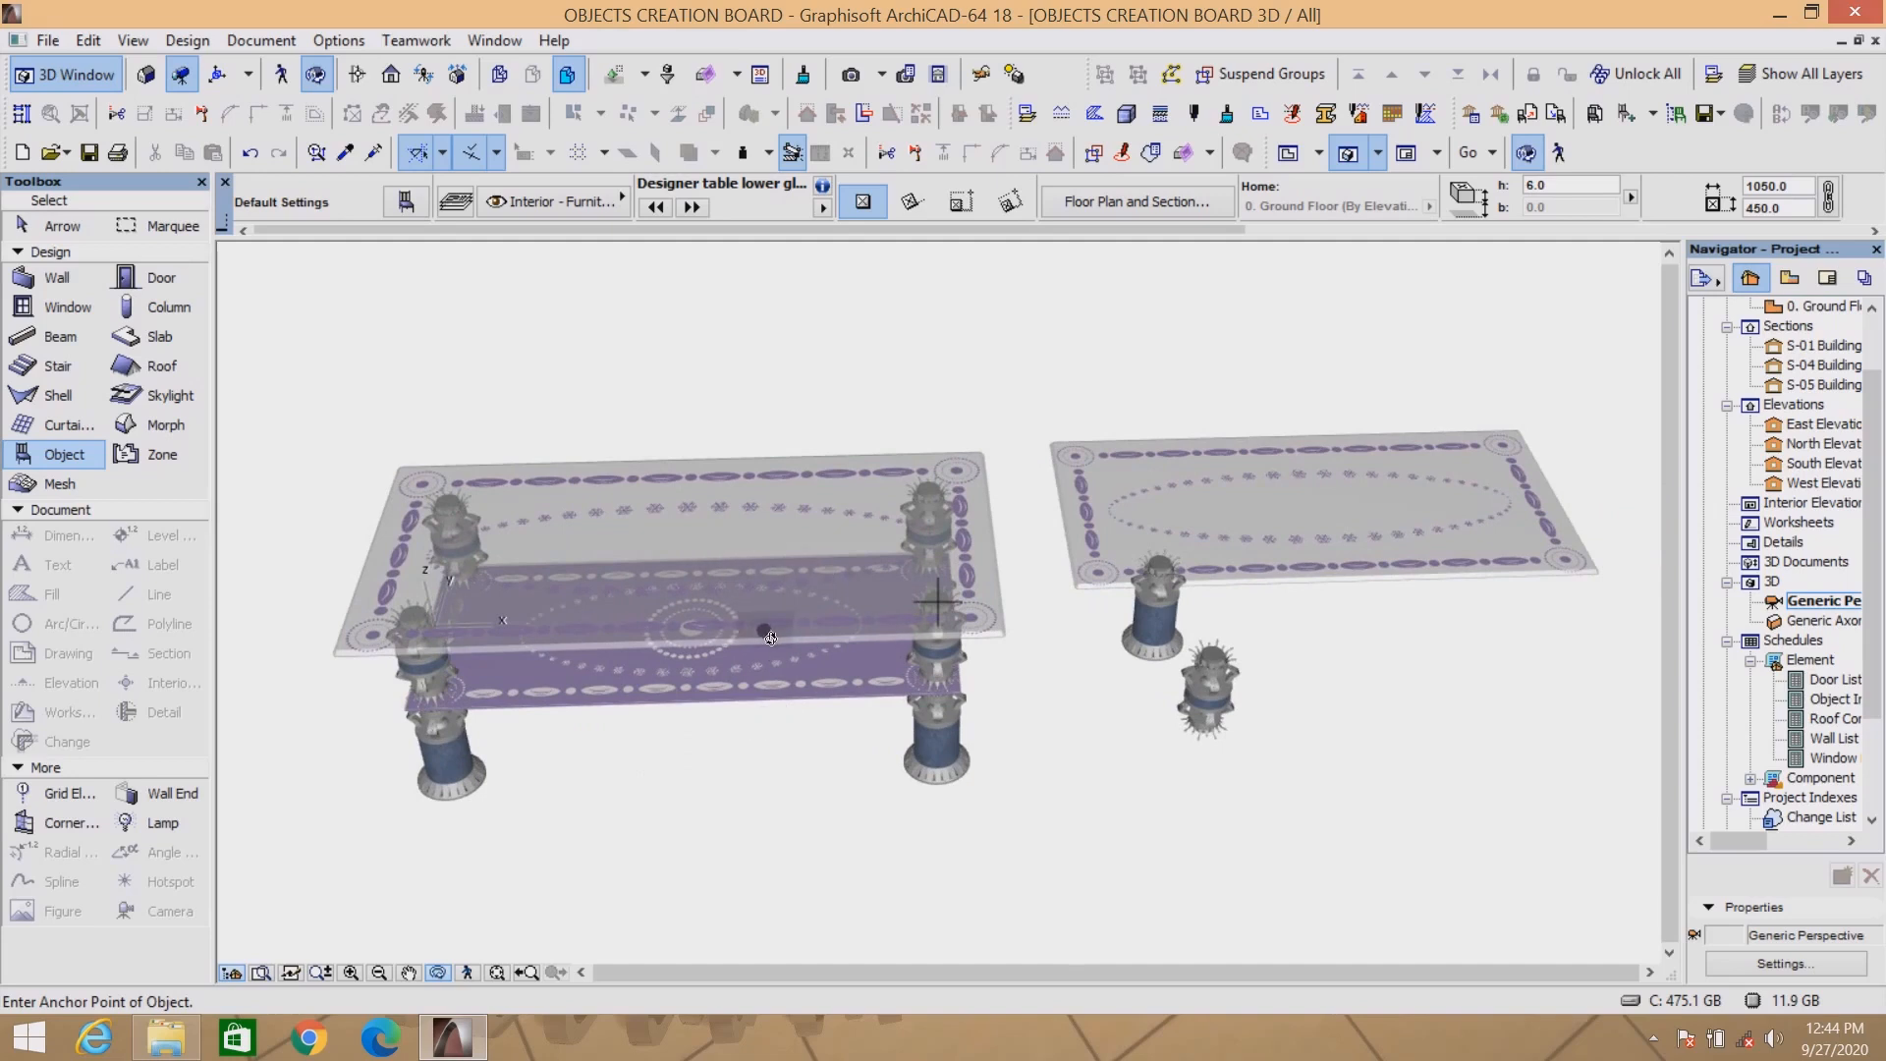
{"action": "scroll", "coordinate": [769, 637], "scroll_direction": "down", "scroll_amount": 1}
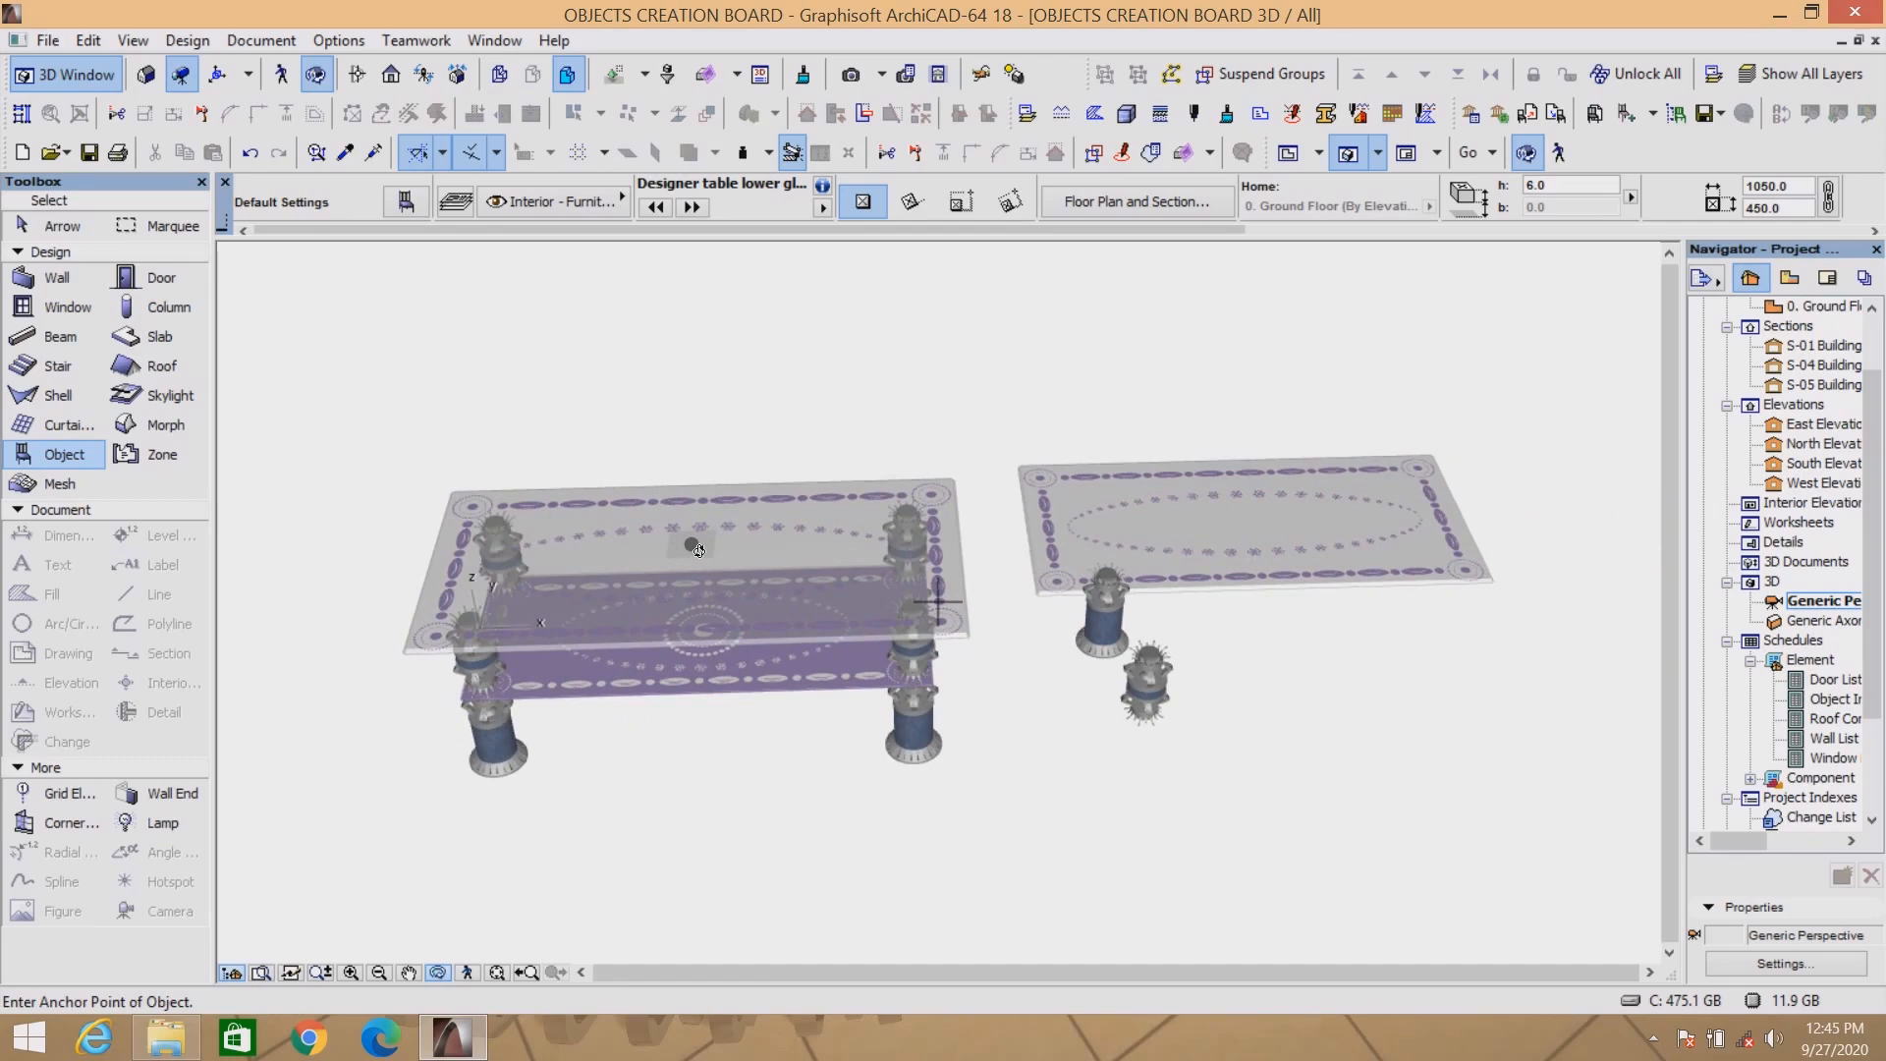
{"action": "scroll", "coordinate": [648, 632], "scroll_direction": "down", "scroll_amount": 1}
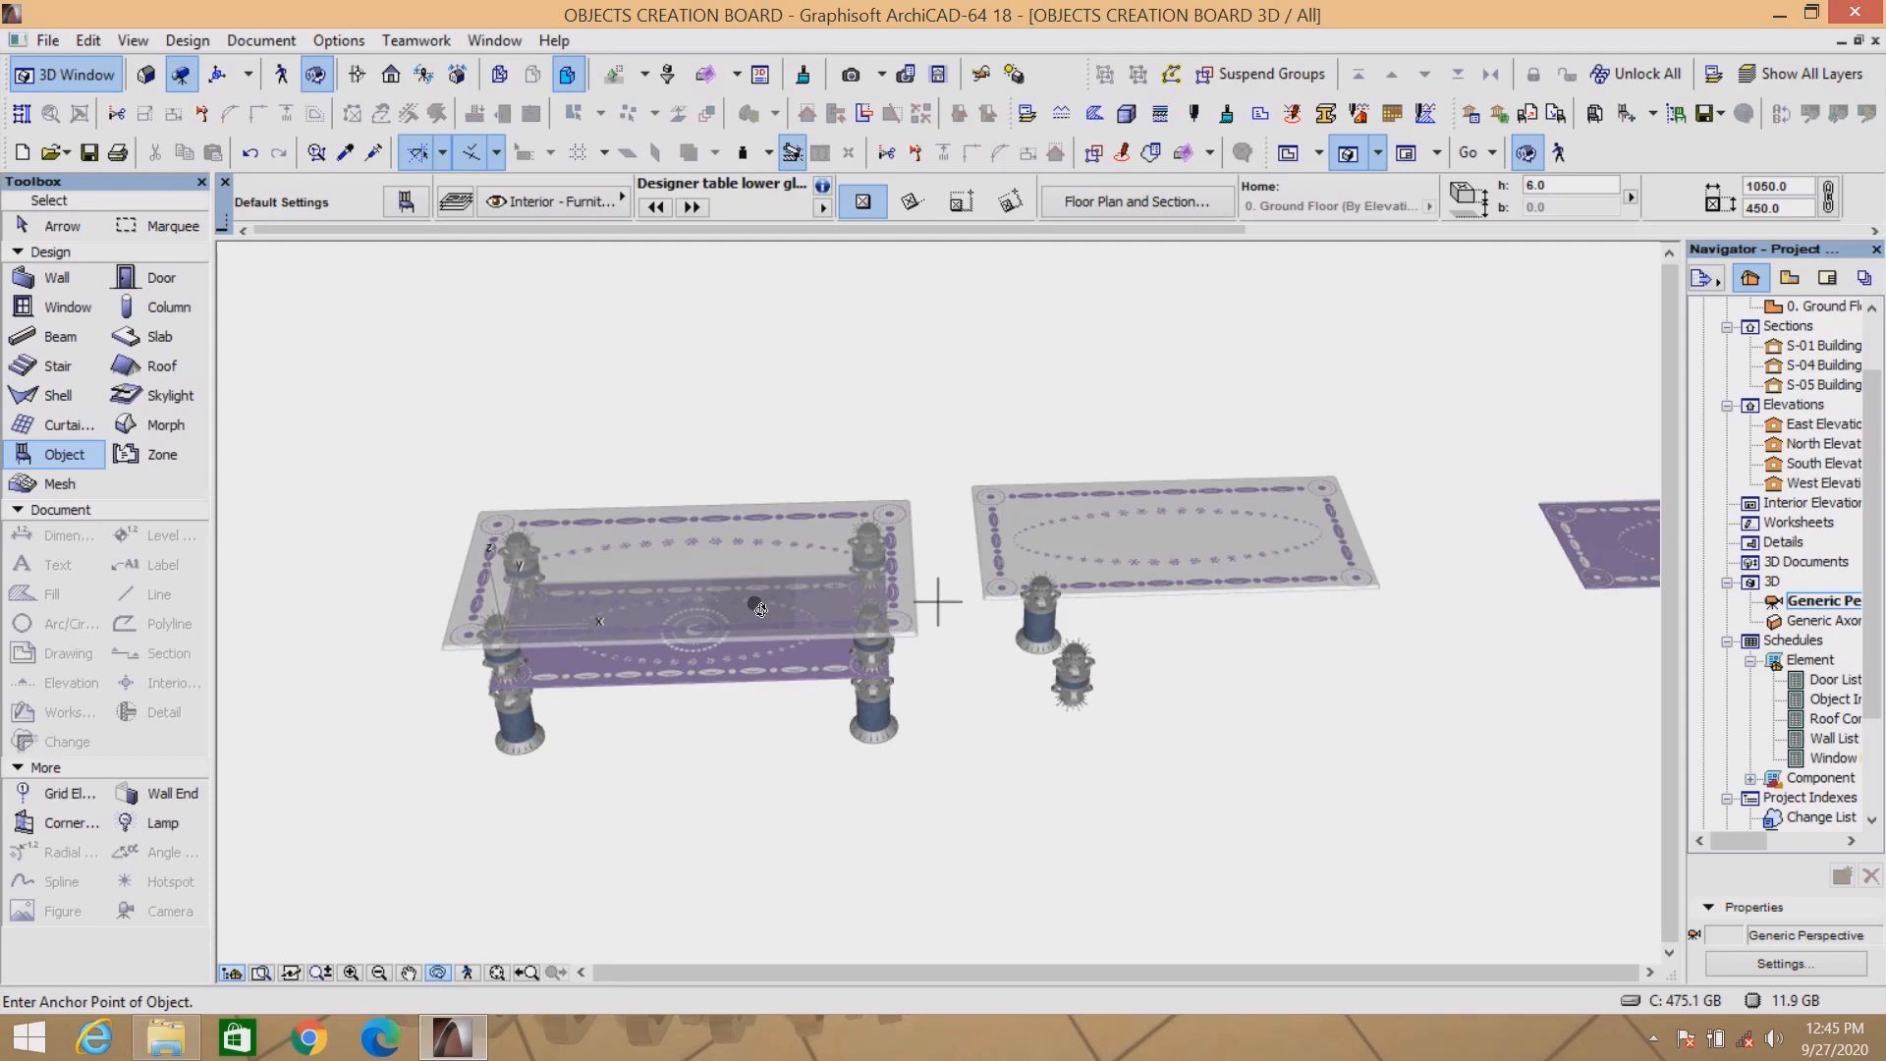
{"action": "scroll", "coordinate": [762, 609], "scroll_direction": "down", "scroll_amount": 5}
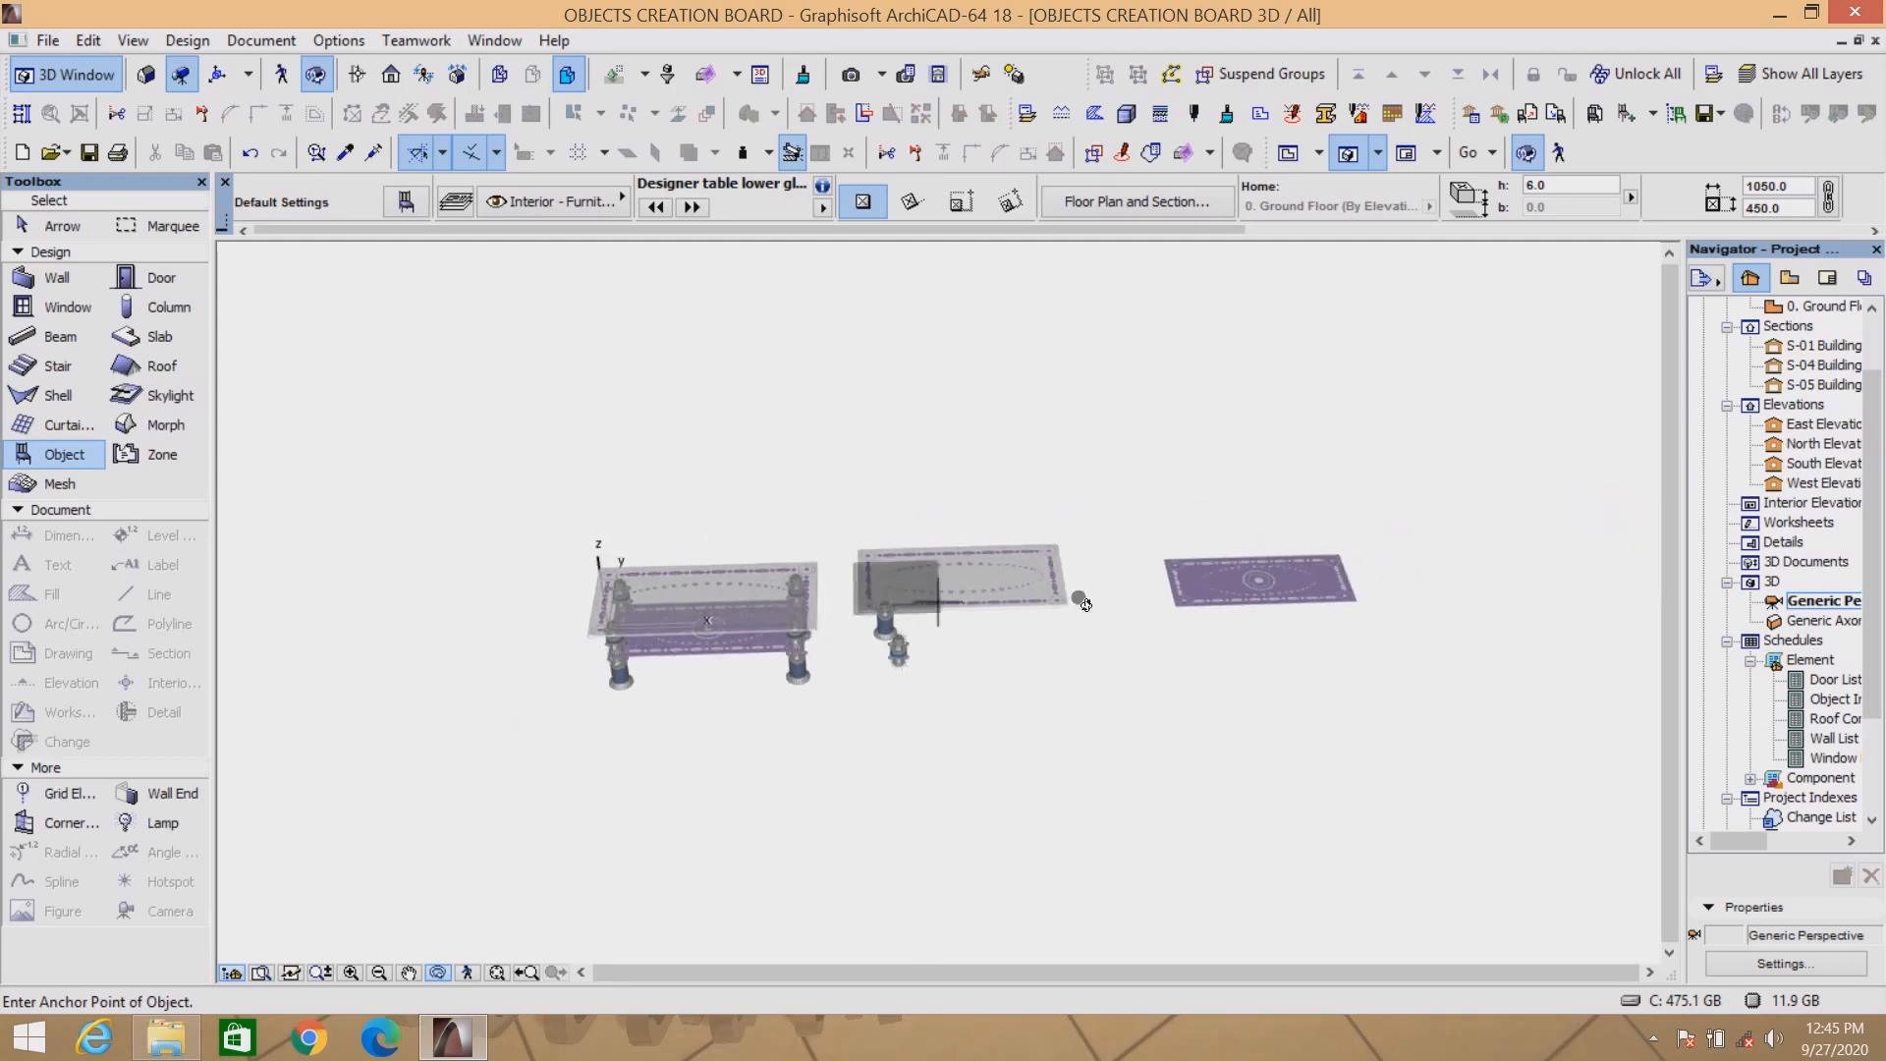
{"action": "scroll", "coordinate": [1018, 575], "scroll_direction": "up", "scroll_amount": 3}
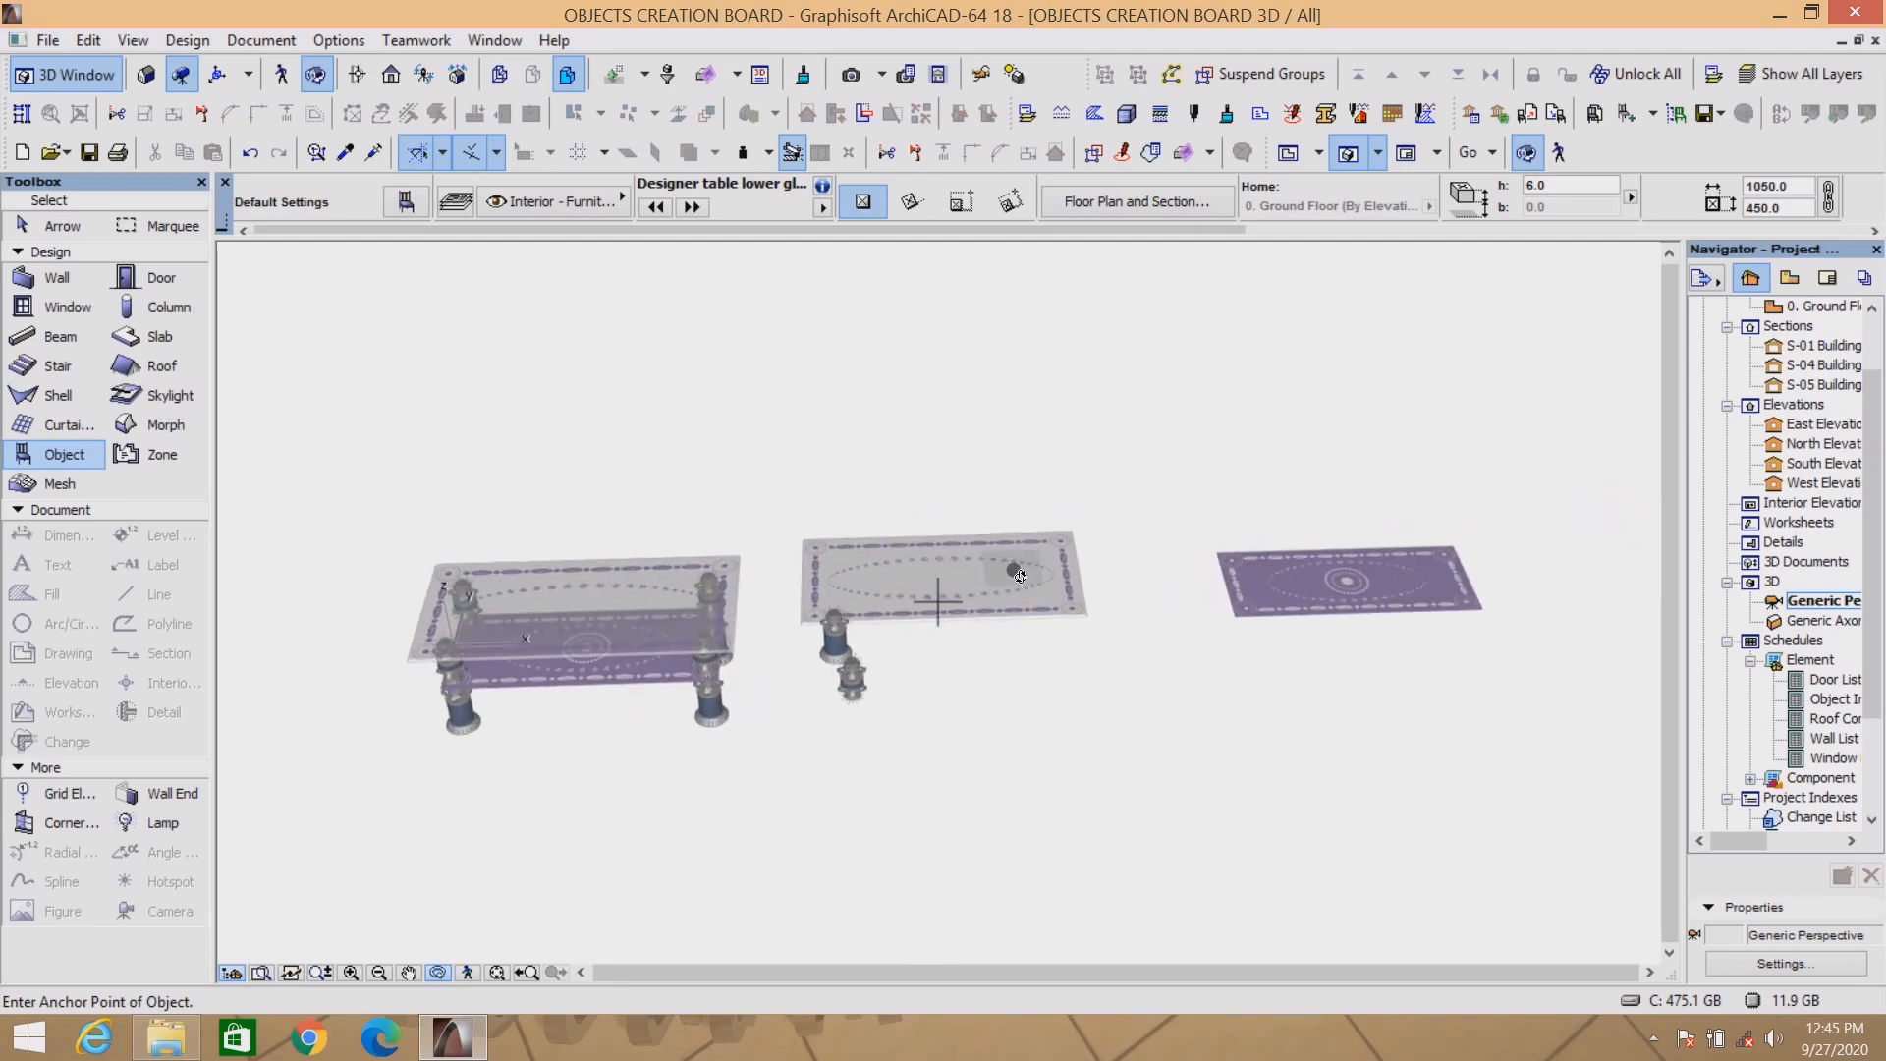